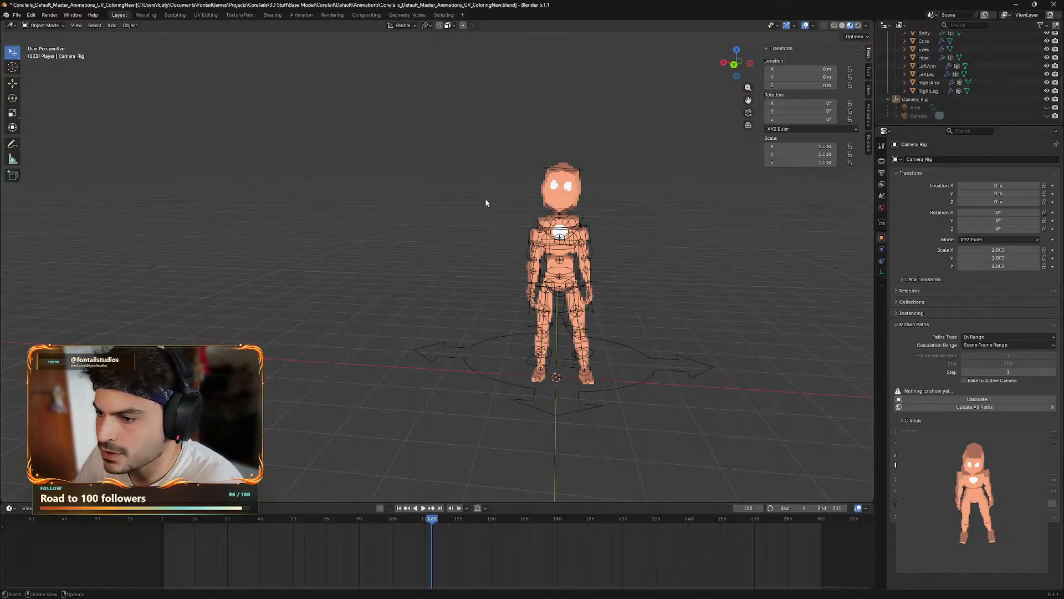
- Play back the scene animation, stop it, and return the playhead to frame 0
{"action": "key", "text": "space"}
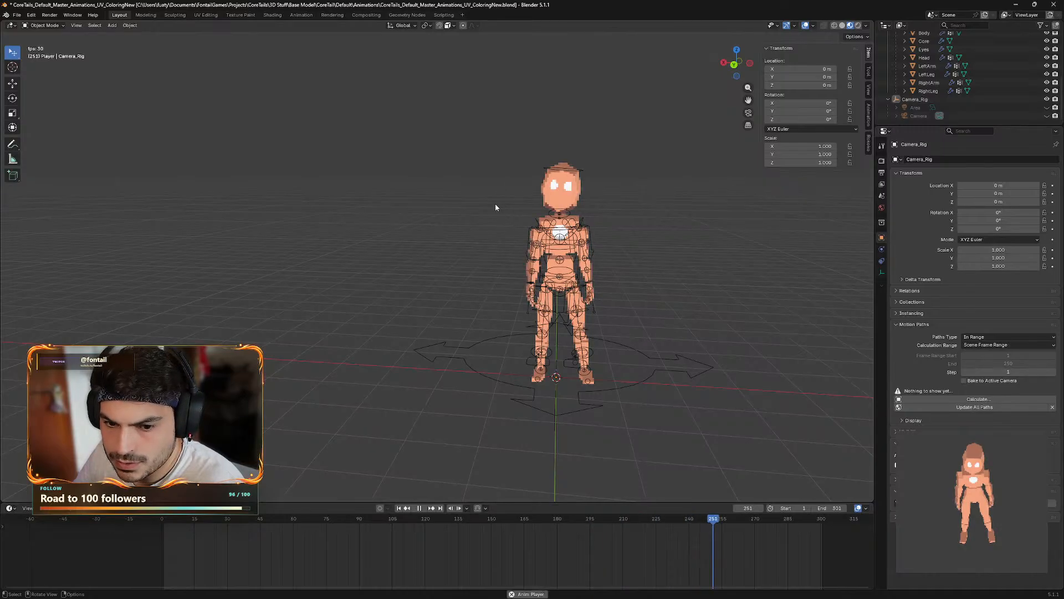
{"action": "key", "text": "space"}
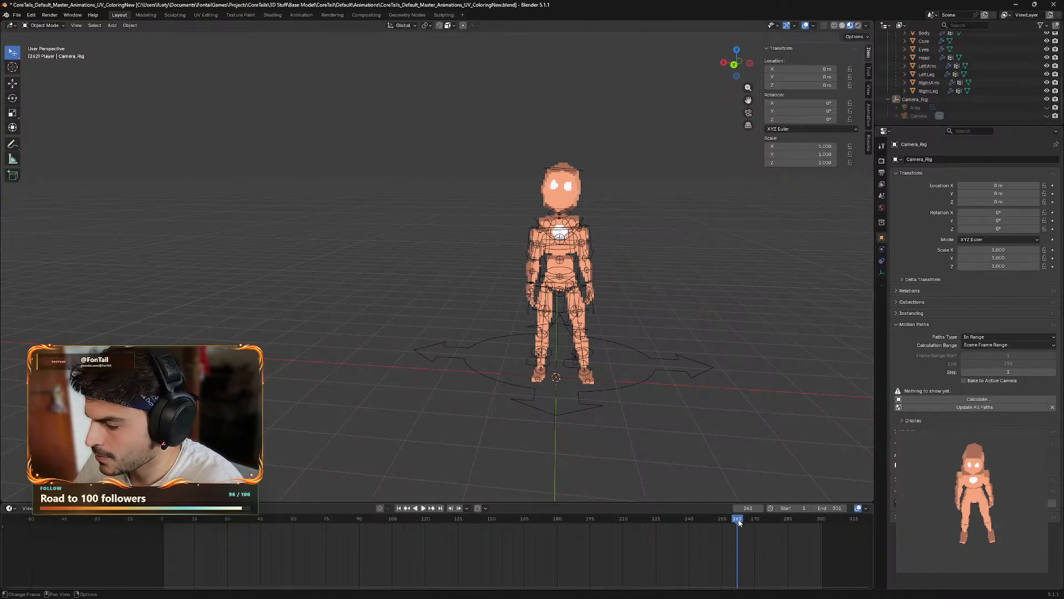
{"action": "left_click_drag", "start_coordinate": [739, 520], "coordinate": [161, 516]}
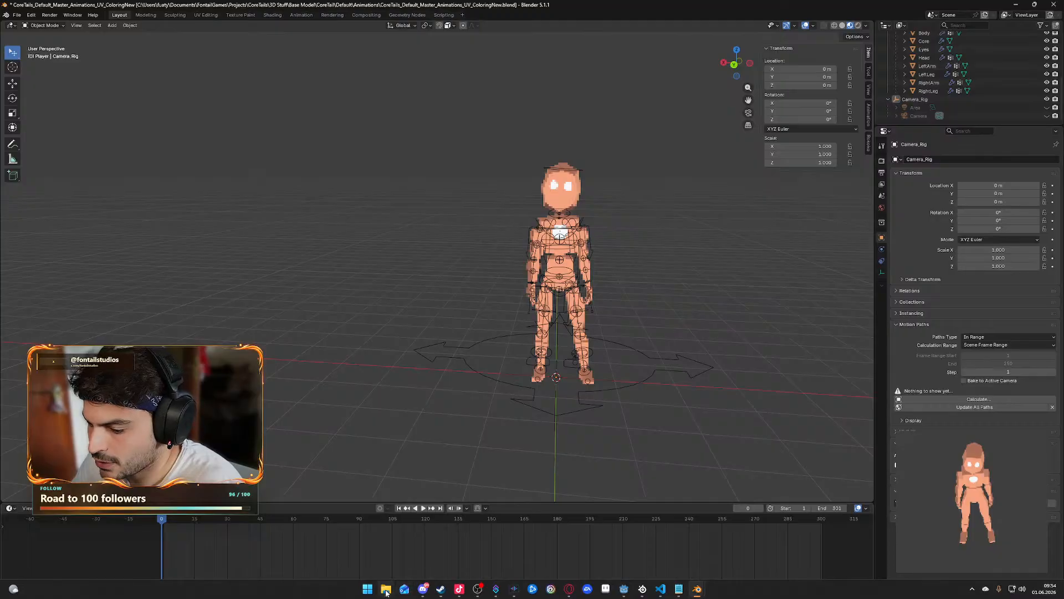
- Switch to File Explorer and open the Idle folder inside Renders to look over its body-part folders
{"action": "left_click", "coordinate": [386, 589]}
{"action": "left_click_drag", "start_coordinate": [470, 119], "coordinate": [463, 118]}
{"action": "double_click", "coordinate": [432, 187]}
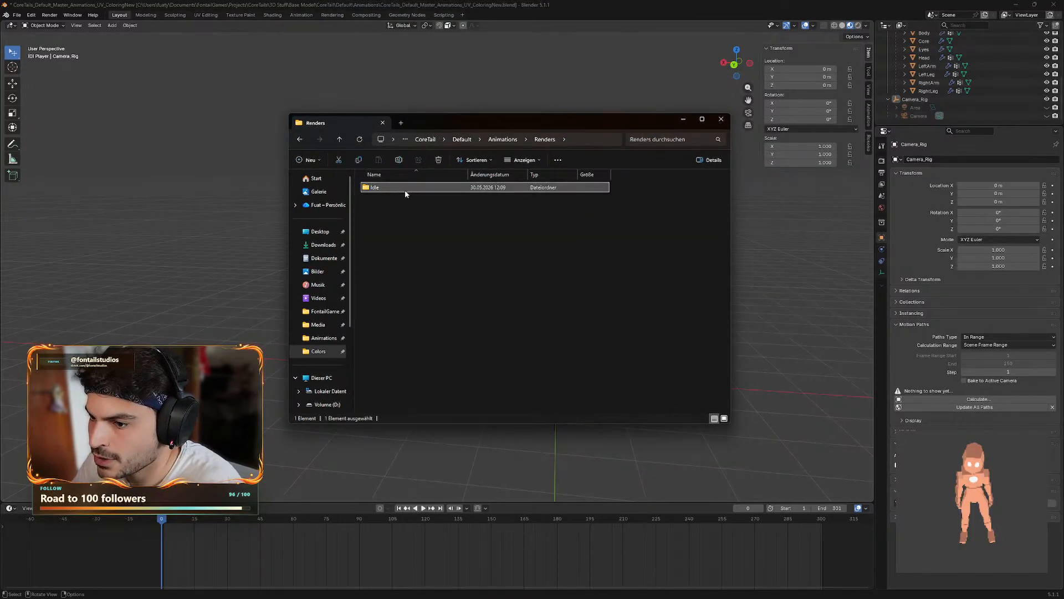
{"action": "double_click", "coordinate": [438, 189]}
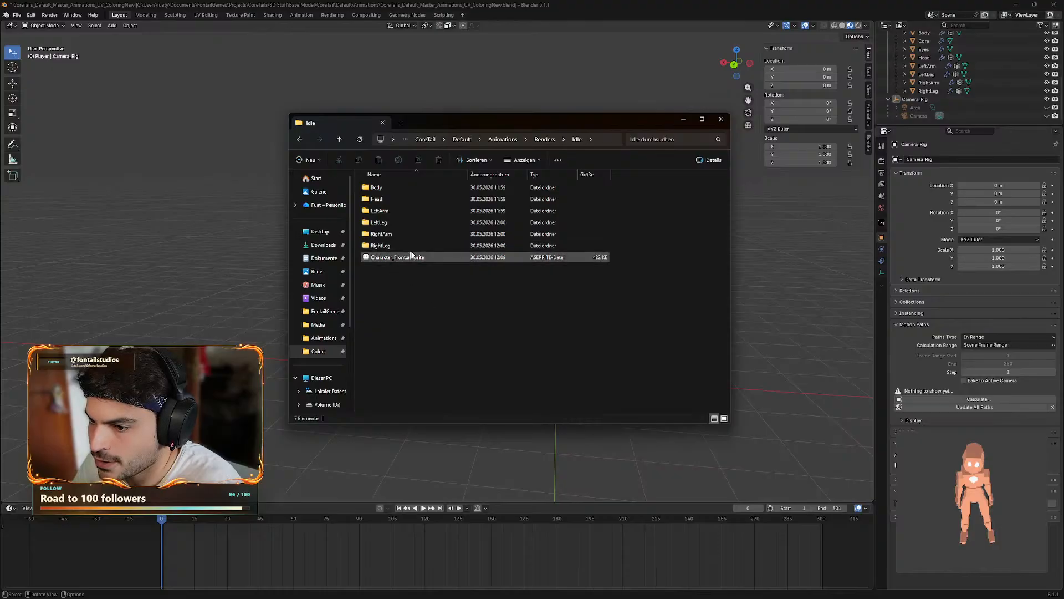
{"action": "mouse_move", "coordinate": [427, 212]}
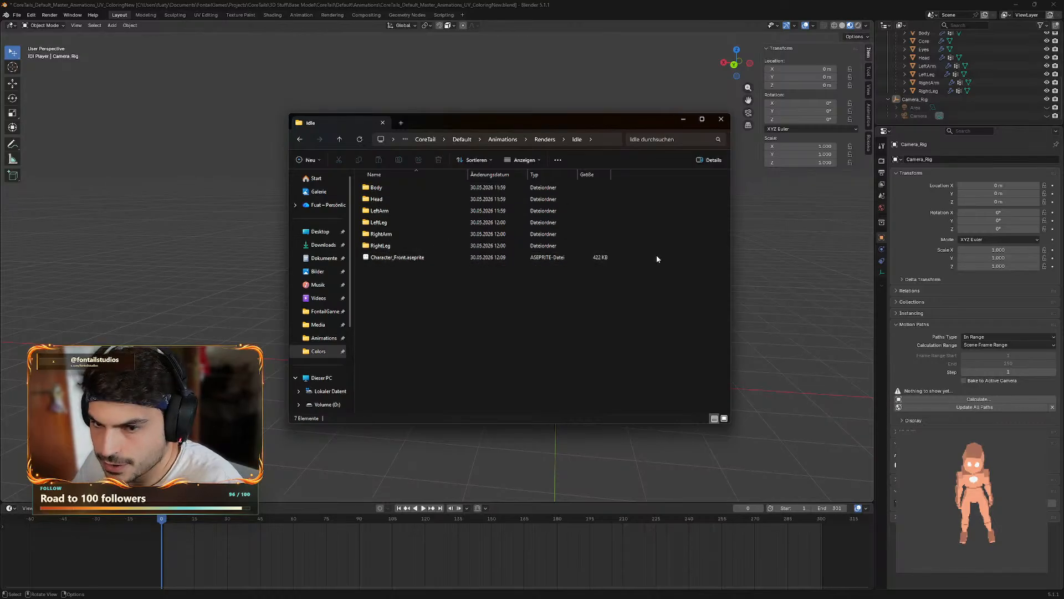
{"action": "left_click_drag", "start_coordinate": [640, 247], "coordinate": [402, 189]}
{"action": "left_click", "coordinate": [472, 343]}
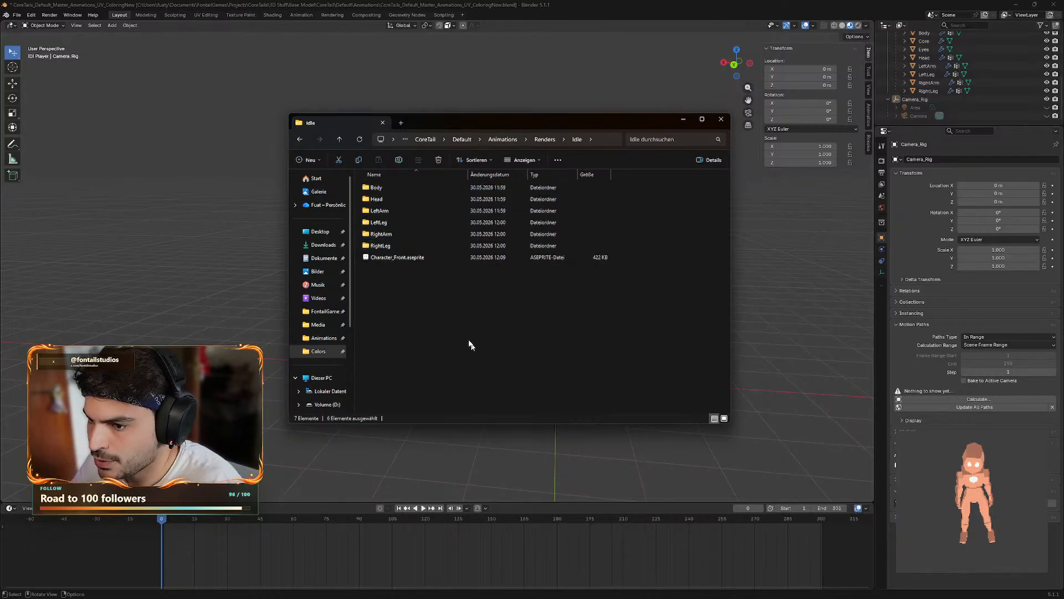
- Open the Body folder's 00_front subfolder and view Body_front_0001.png in the image viewer
{"action": "double_click", "coordinate": [394, 187]}
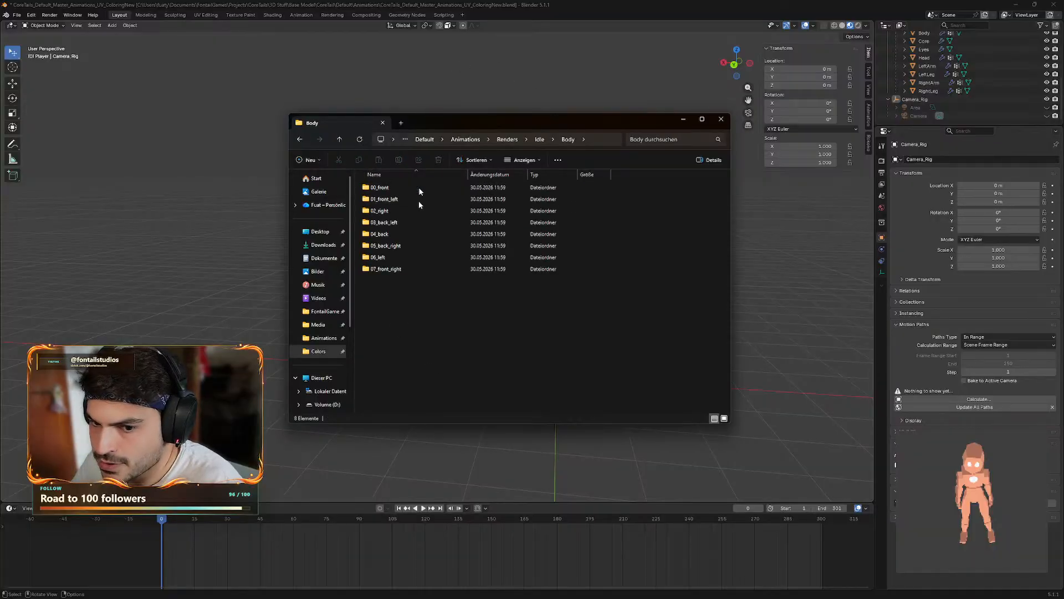
{"action": "double_click", "coordinate": [411, 186]}
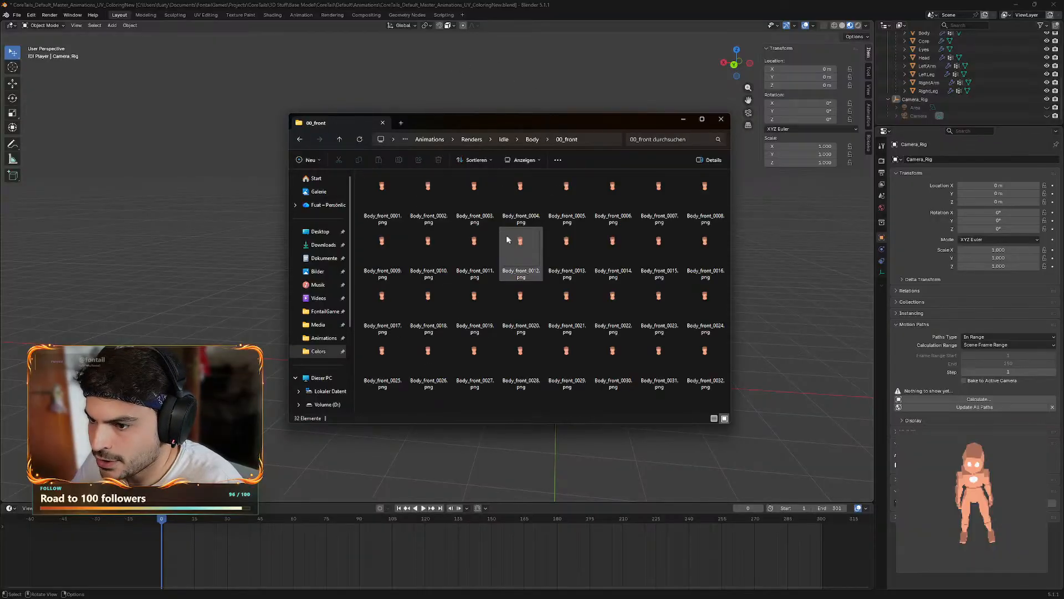
{"action": "left_click", "coordinate": [387, 198]}
{"action": "double_click", "coordinate": [386, 198]}
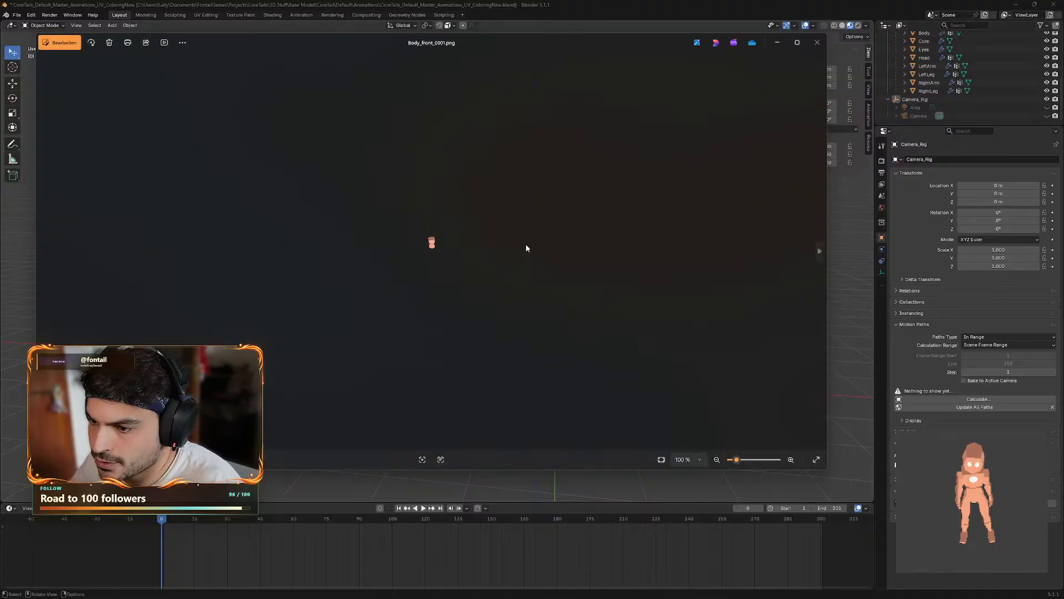
- Enlarge the body sprite and go through the front-facing idle frames one by one, then close the image viewer
{"action": "key", "text": "Right"}
{"action": "scroll", "coordinate": [463, 260], "scroll_direction": "up", "scroll_amount": 8}
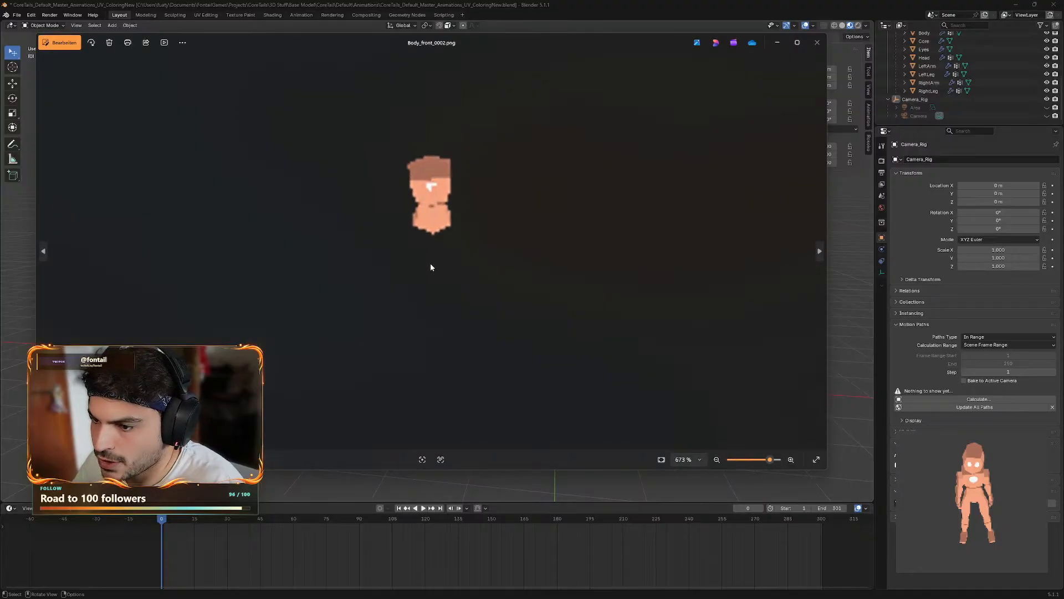
{"action": "key", "text": "Right"}
{"action": "key", "text": "Right"}
{"action": "key", "text": "Right"}
{"action": "key", "text": "Right"}
{"action": "key", "text": "Right"}
{"action": "key", "text": "Right"}
{"action": "key", "text": "Right"}
{"action": "key", "text": "Right"}
{"action": "key", "text": "Right"}
{"action": "key", "text": "Right"}
{"action": "key", "text": "Right"}
{"action": "key", "text": "Right"}
{"action": "key", "text": "Right"}
{"action": "key", "text": "Right"}
{"action": "key", "text": "Right"}
{"action": "key", "text": "Right"}
{"action": "key", "text": "Right"}
{"action": "scroll", "coordinate": [431, 267], "scroll_direction": "up", "scroll_amount": 1}
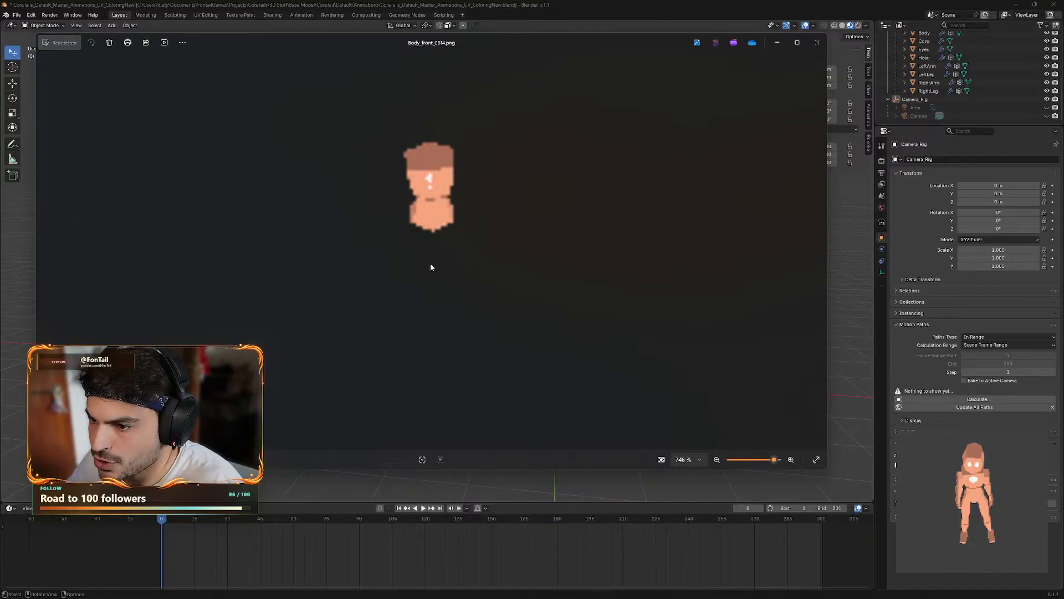
{"action": "key", "text": "Right"}
{"action": "key", "text": "Right"}
{"action": "key", "text": "Right"}
{"action": "key", "text": "Right"}
{"action": "key", "text": "Right"}
{"action": "key", "text": "Right"}
{"action": "key", "text": "Right"}
{"action": "key", "text": "Right"}
{"action": "key", "text": "Right"}
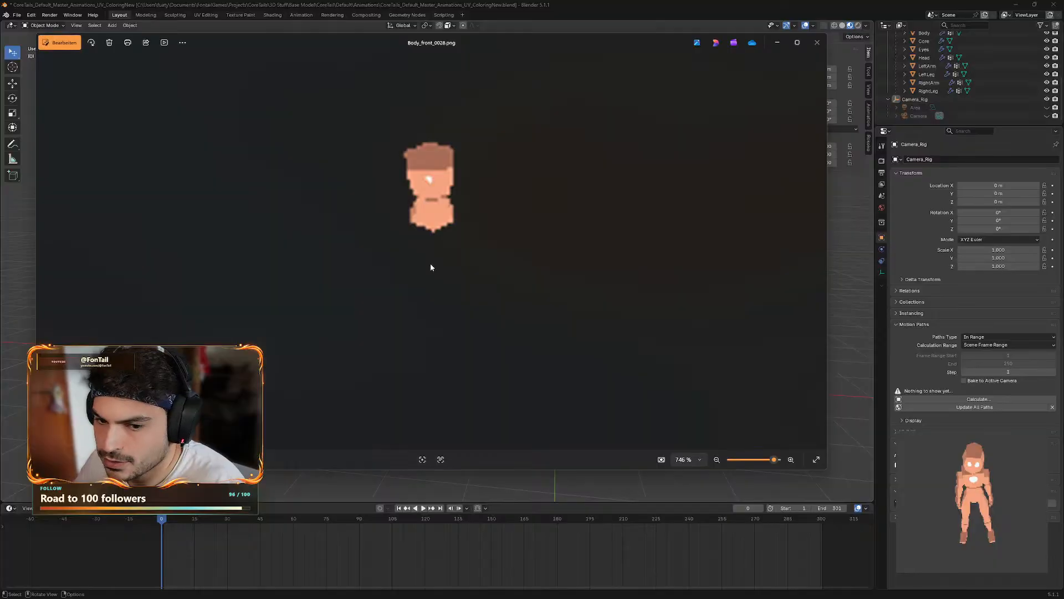
{"action": "left_click", "coordinate": [817, 42]}
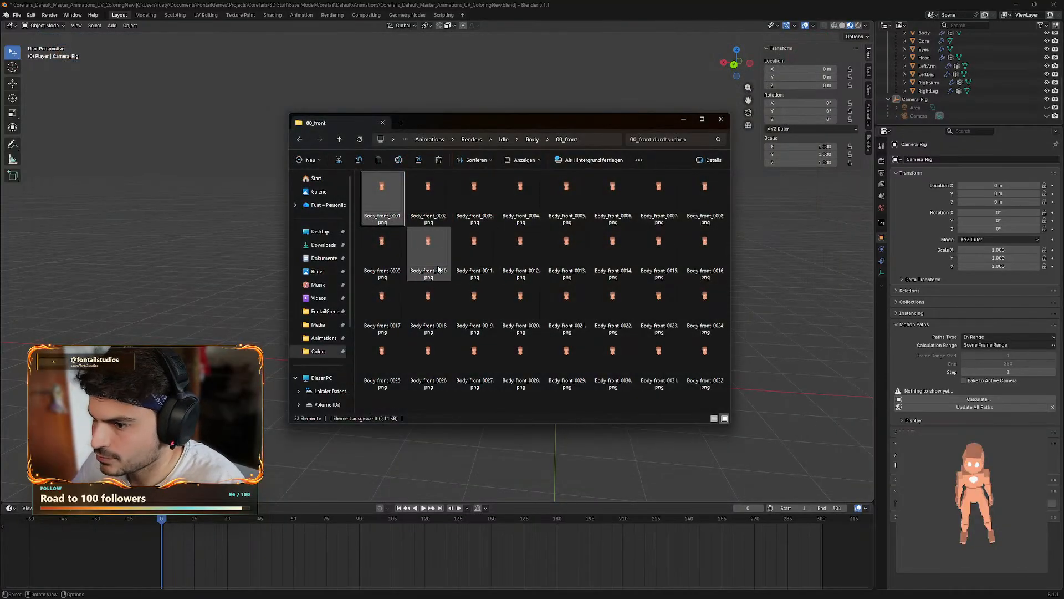
- Switch to Animation_Frames.txt in Notepad, reposition its window beside the file listing, and enlarge the text to 160%
{"action": "mouse_move", "coordinate": [476, 594]}
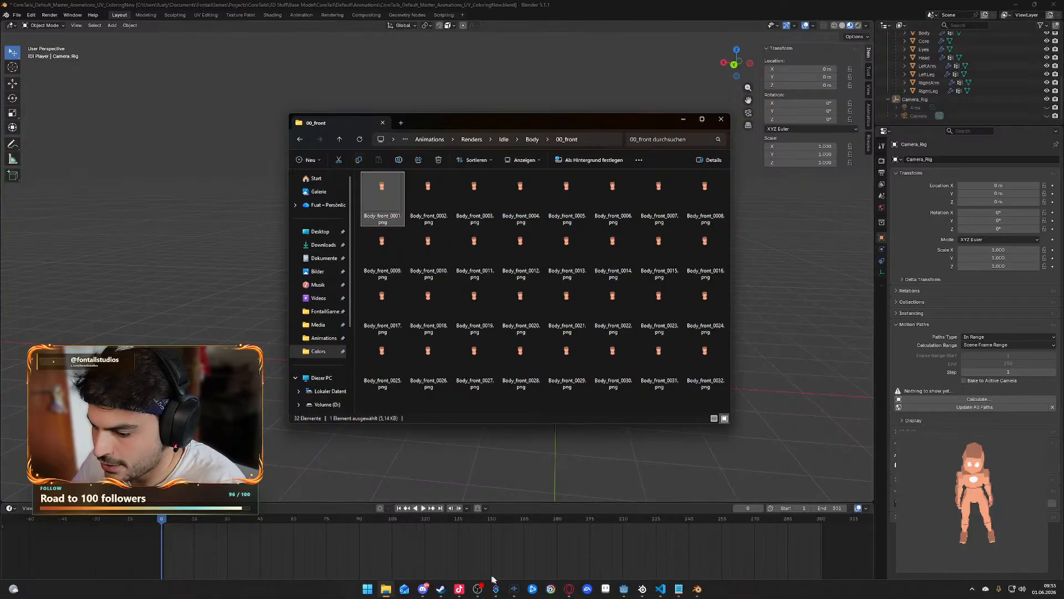
{"action": "left_click", "coordinate": [678, 589]}
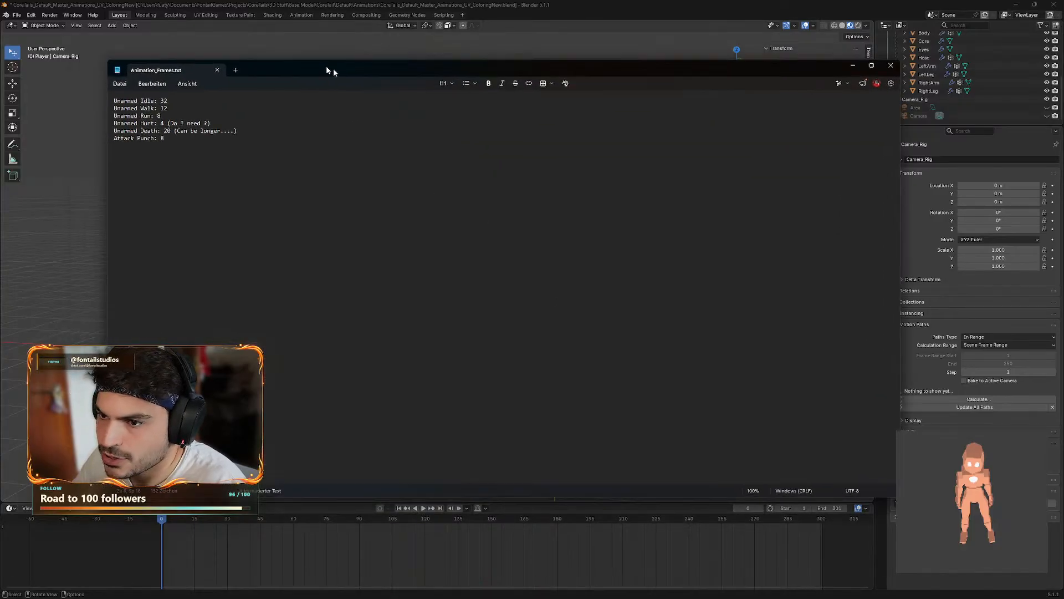
{"action": "left_click_drag", "start_coordinate": [326, 65], "coordinate": [628, 102]}
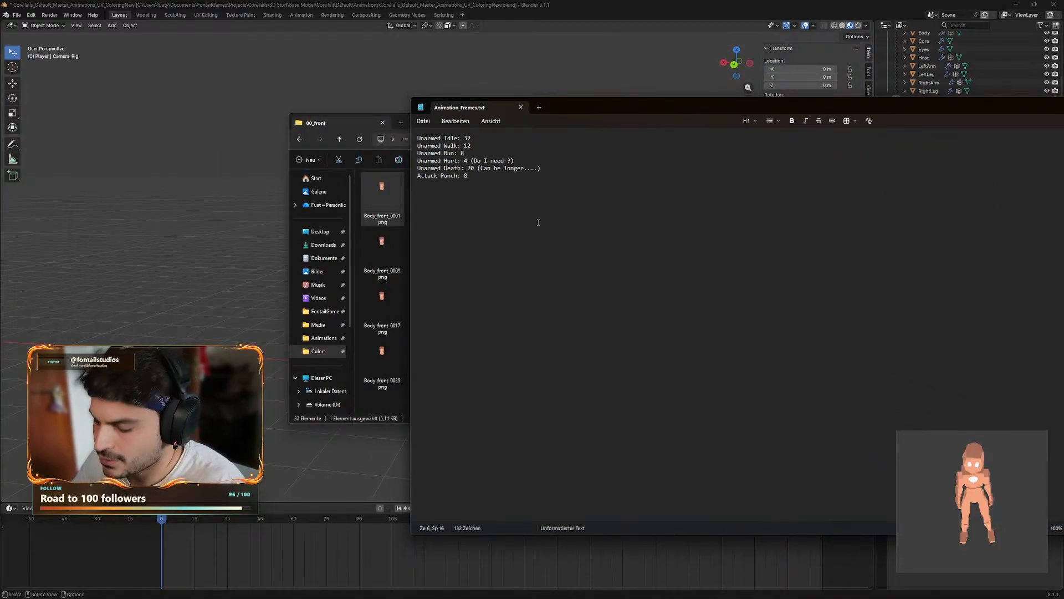
{"action": "key", "text": "BackSpace"}
{"action": "scroll", "coordinate": [539, 222], "scroll_direction": "up", "scroll_amount": 6}
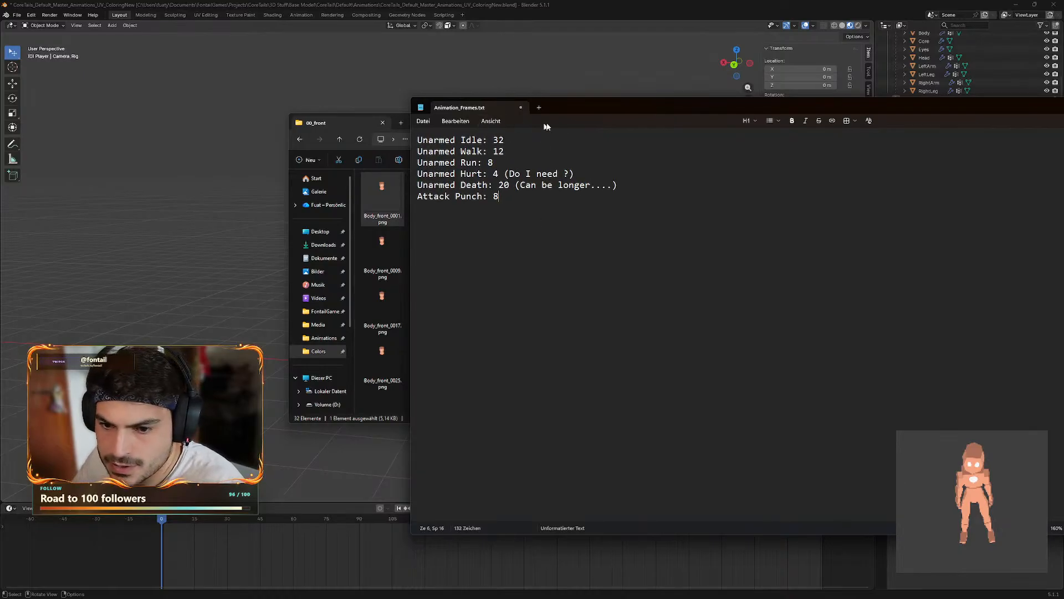
{"action": "left_click_drag", "start_coordinate": [544, 98], "coordinate": [572, 146]}
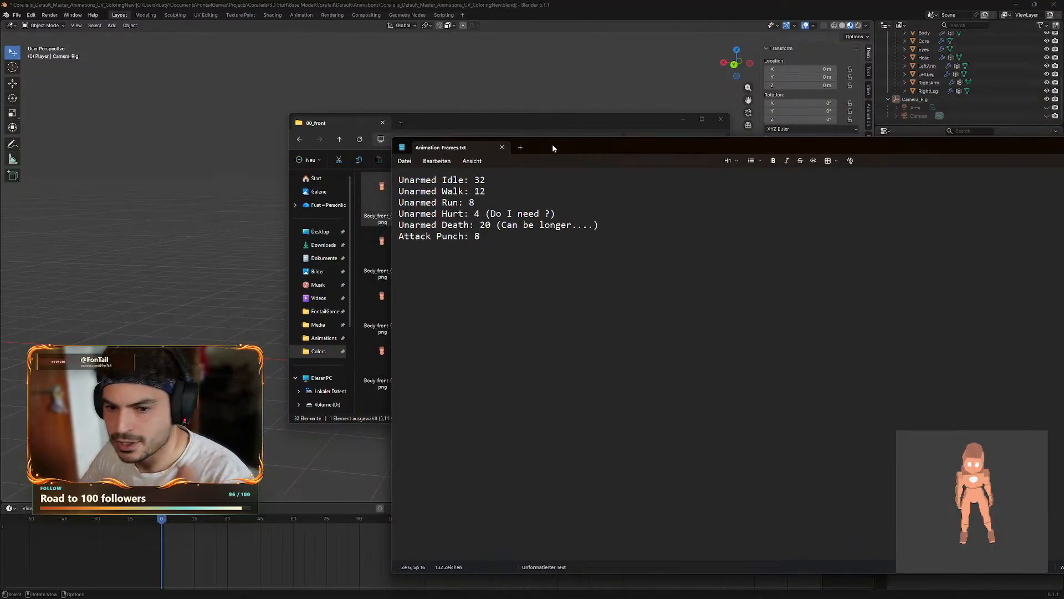
- Review the animation list in the notes, focusing on the frame count for Unarmed Idle
{"action": "left_click_drag", "start_coordinate": [524, 282], "coordinate": [399, 178]}
{"action": "left_click_drag", "start_coordinate": [499, 237], "coordinate": [494, 176]}
{"action": "left_click", "coordinate": [507, 264]}
{"action": "left_click", "coordinate": [503, 186]}
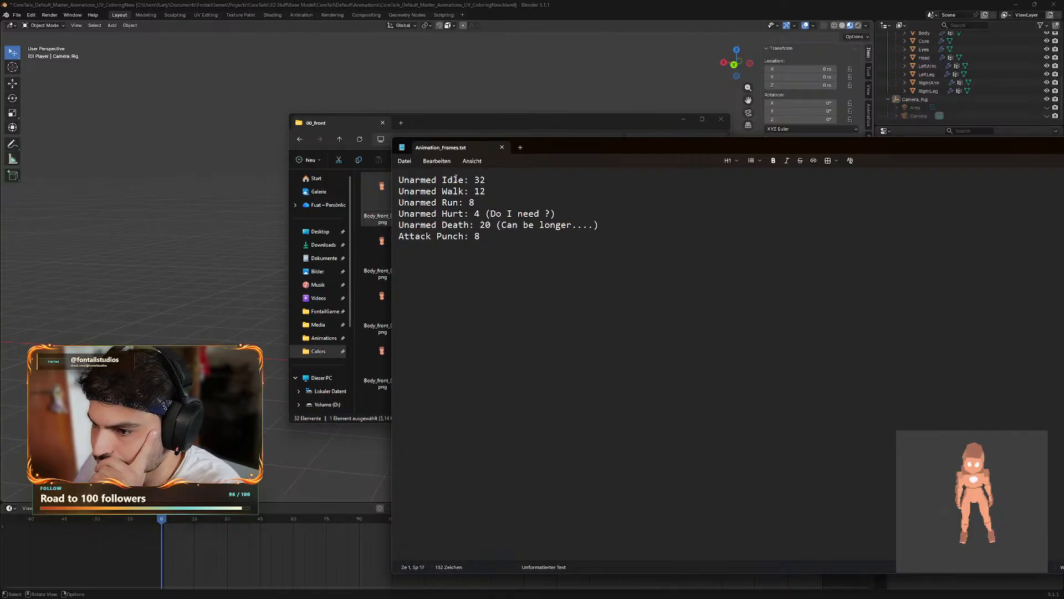
{"action": "left_click_drag", "start_coordinate": [474, 182], "coordinate": [469, 180]}
{"action": "double_click", "coordinate": [452, 225]}
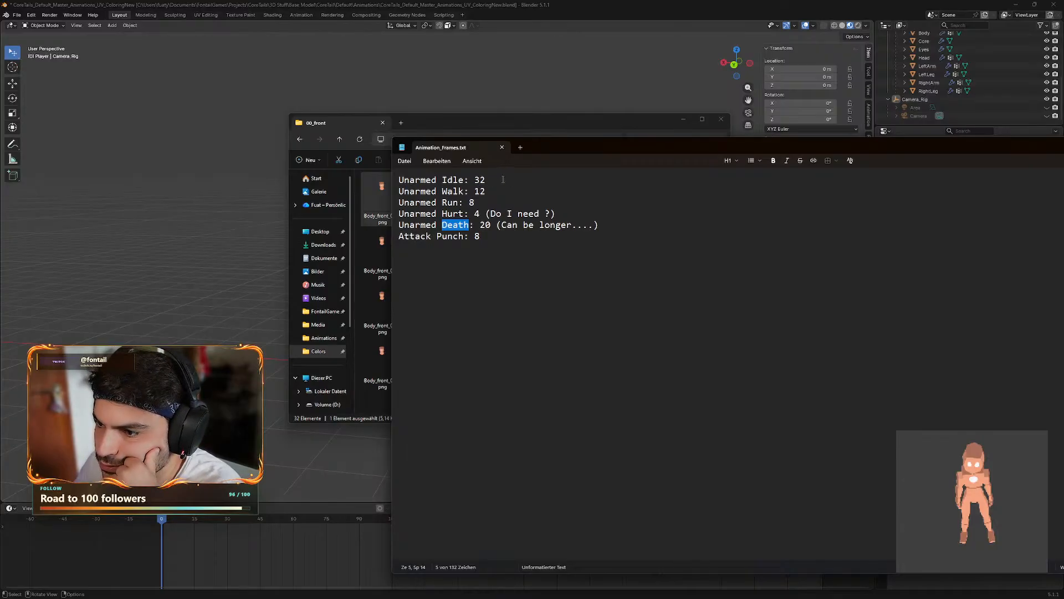
{"action": "mouse_move", "coordinate": [514, 179]}
{"action": "left_mouse_down"}
{"action": "mouse_move", "coordinate": [397, 180]}
{"action": "mouse_move", "coordinate": [507, 179]}
{"action": "left_mouse_up"}
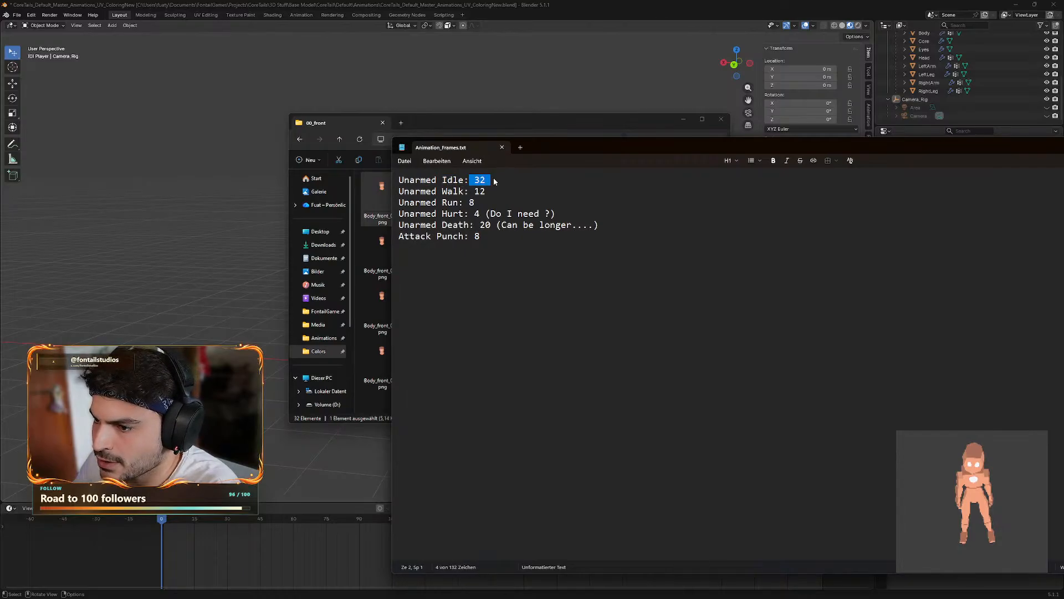
{"action": "left_click", "coordinate": [495, 182]}
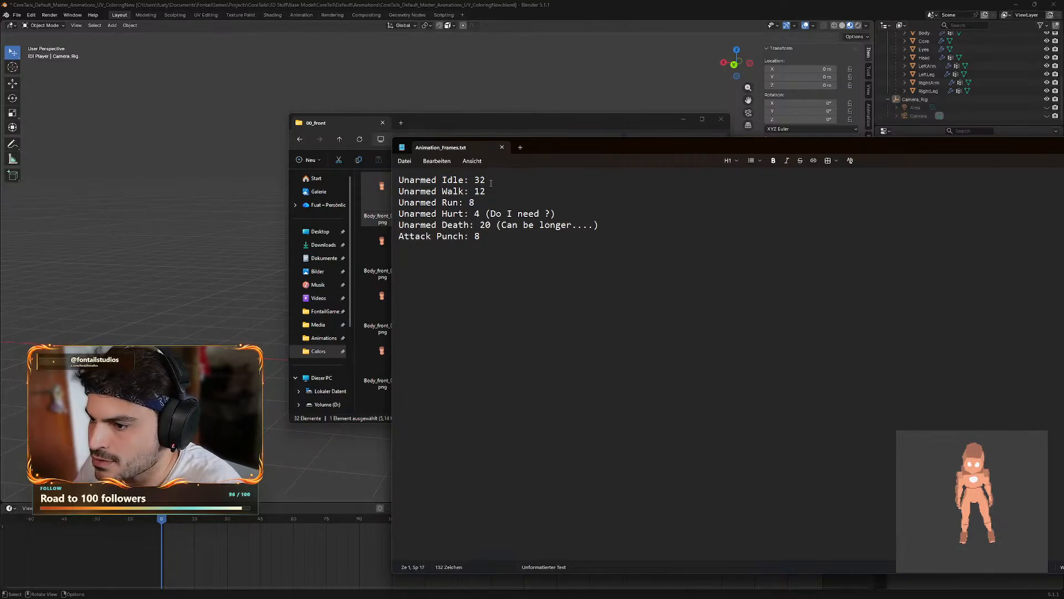
{"action": "left_click_drag", "start_coordinate": [491, 183], "coordinate": [470, 178]}
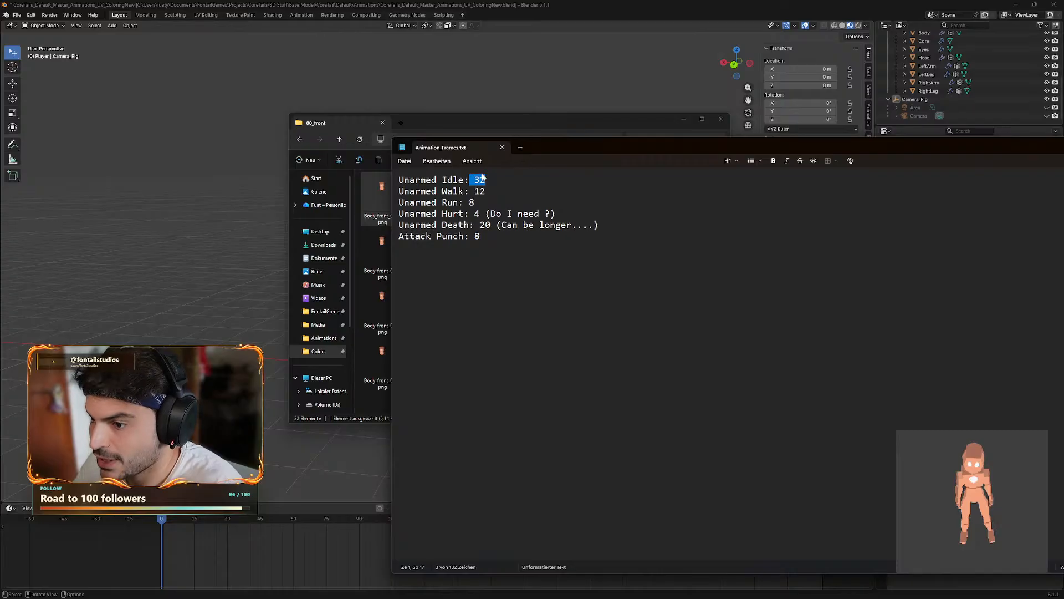
{"action": "left_click", "coordinate": [482, 176]}
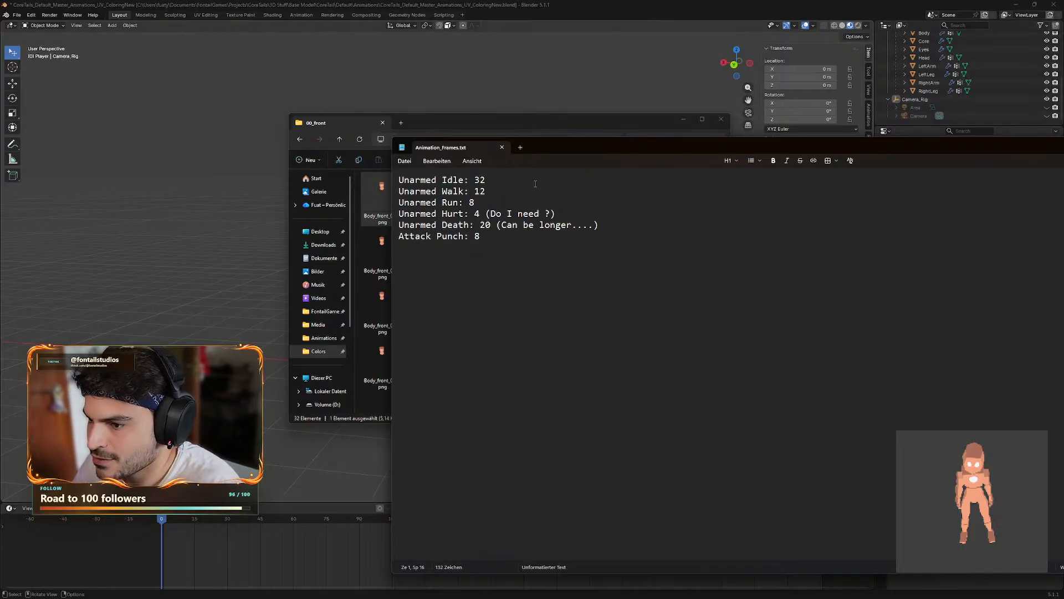
- Examine the frame counts noted for Unarmed Walk and Unarmed Run
{"action": "left_click_drag", "start_coordinate": [536, 183], "coordinate": [562, 216]}
{"action": "left_click", "coordinate": [454, 203]}
{"action": "left_click", "coordinate": [486, 191]}
{"action": "left_click", "coordinate": [487, 192]}
{"action": "left_click", "coordinate": [486, 192]}
{"action": "left_click", "coordinate": [486, 203]}
{"action": "left_click", "coordinate": [465, 212]}
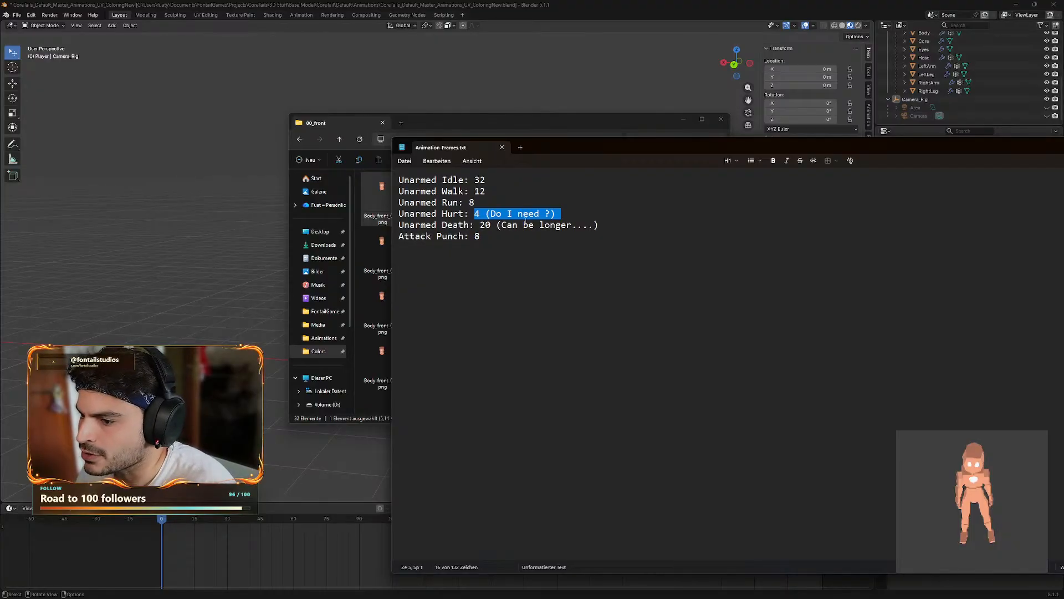
- Examine the frame counts and remarks noted for Unarmed Hurt and Unarmed Death
{"action": "left_click_drag", "start_coordinate": [556, 214], "coordinate": [467, 212]}
{"action": "left_click_drag", "start_coordinate": [556, 213], "coordinate": [636, 224]}
{"action": "left_click", "coordinate": [491, 225]}
{"action": "left_click", "coordinate": [624, 225]}
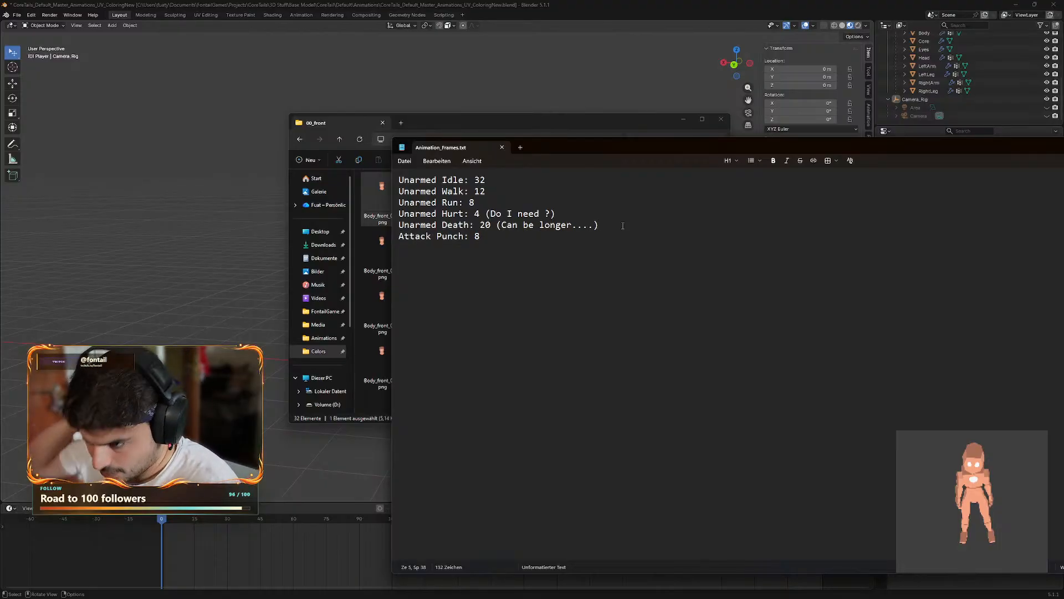
{"action": "left_click_drag", "start_coordinate": [609, 230], "coordinate": [474, 225]}
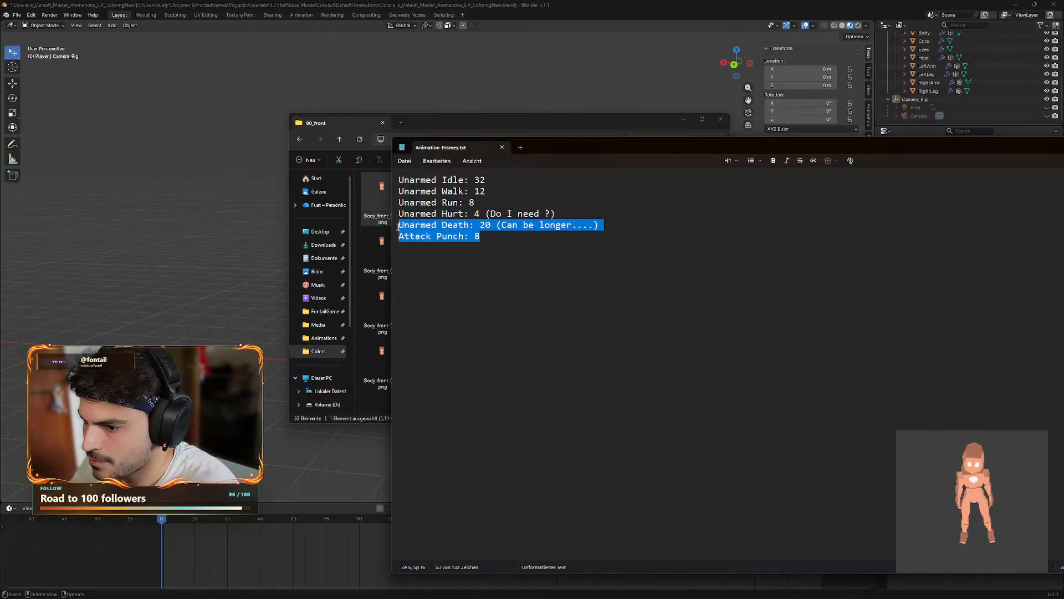
{"action": "left_click", "coordinate": [402, 225]}
{"action": "left_click_drag", "start_coordinate": [403, 224], "coordinate": [583, 225]}
{"action": "left_click", "coordinate": [584, 225]}
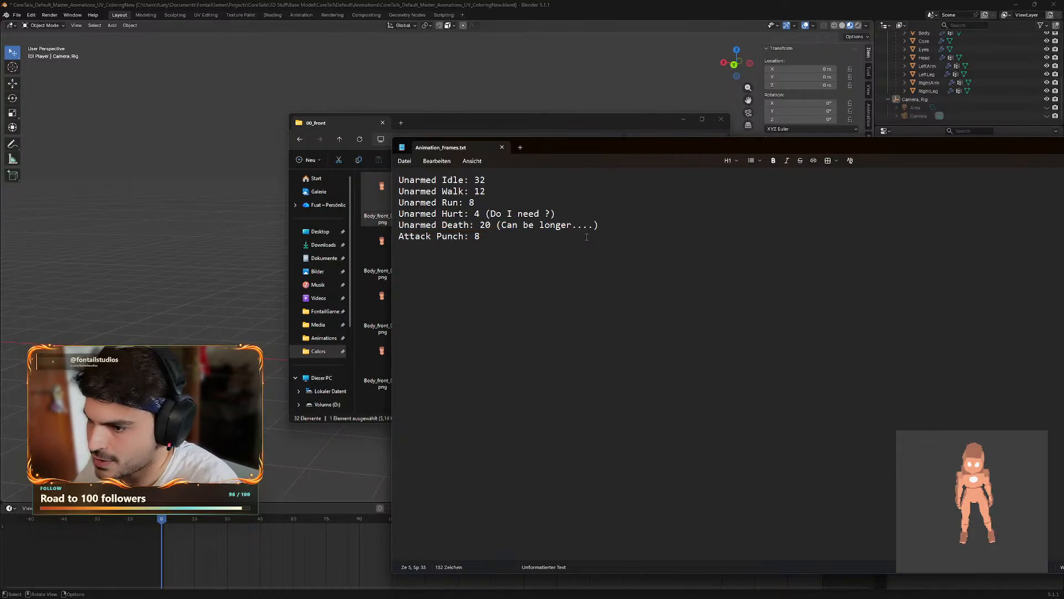
{"action": "left_click_drag", "start_coordinate": [560, 216], "coordinate": [583, 225]}
{"action": "left_click_drag", "start_coordinate": [621, 226], "coordinate": [397, 228]}
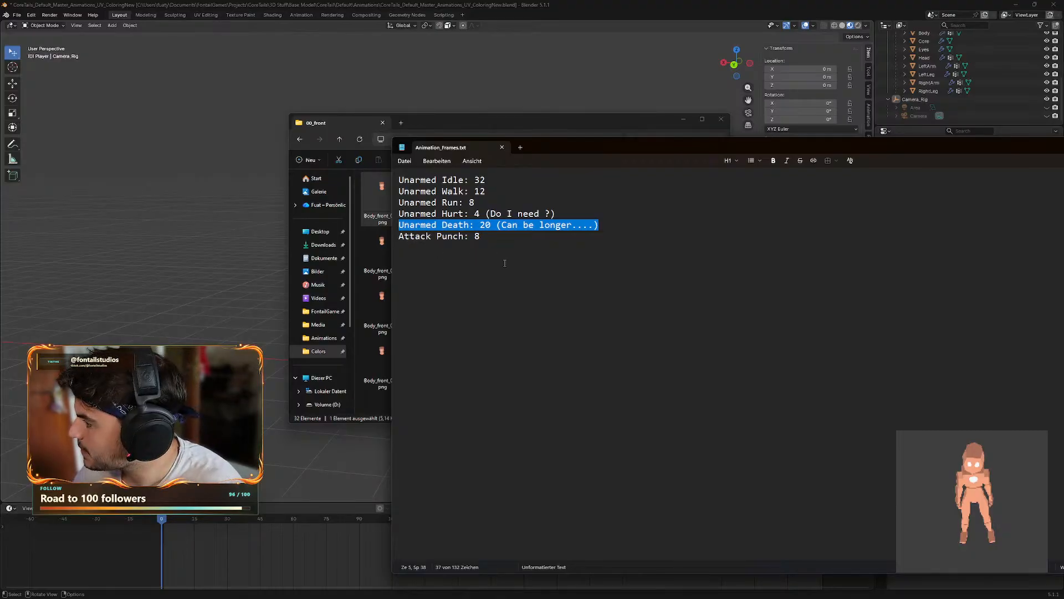
- Examine the Attack Punch entry, then highlight the five unarmed animation lines from Idle through Death
{"action": "left_click_drag", "start_coordinate": [426, 237], "coordinate": [399, 244]}
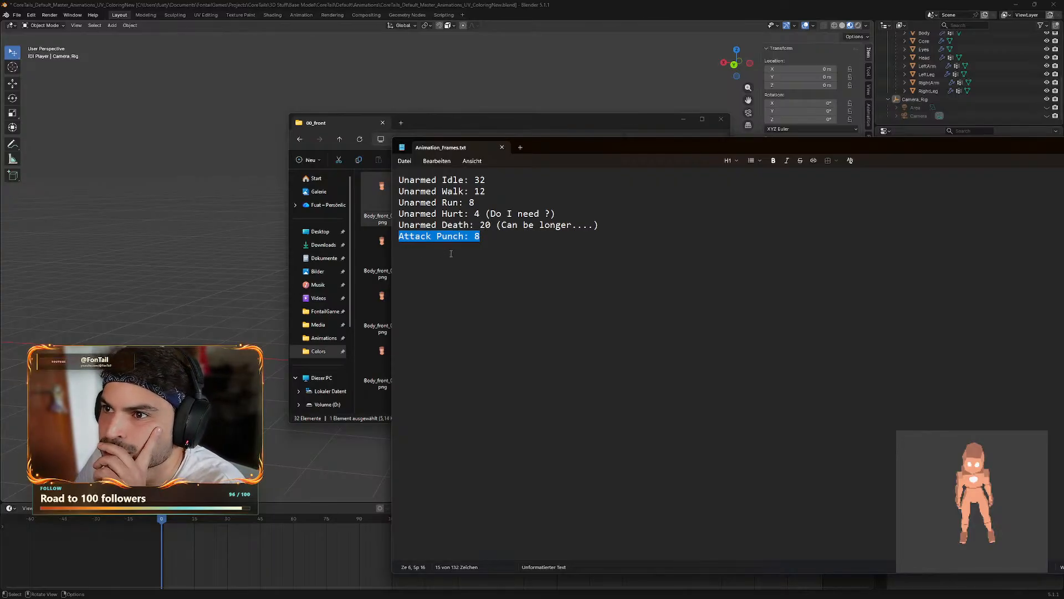
{"action": "left_click_drag", "start_coordinate": [483, 243], "coordinate": [410, 237]}
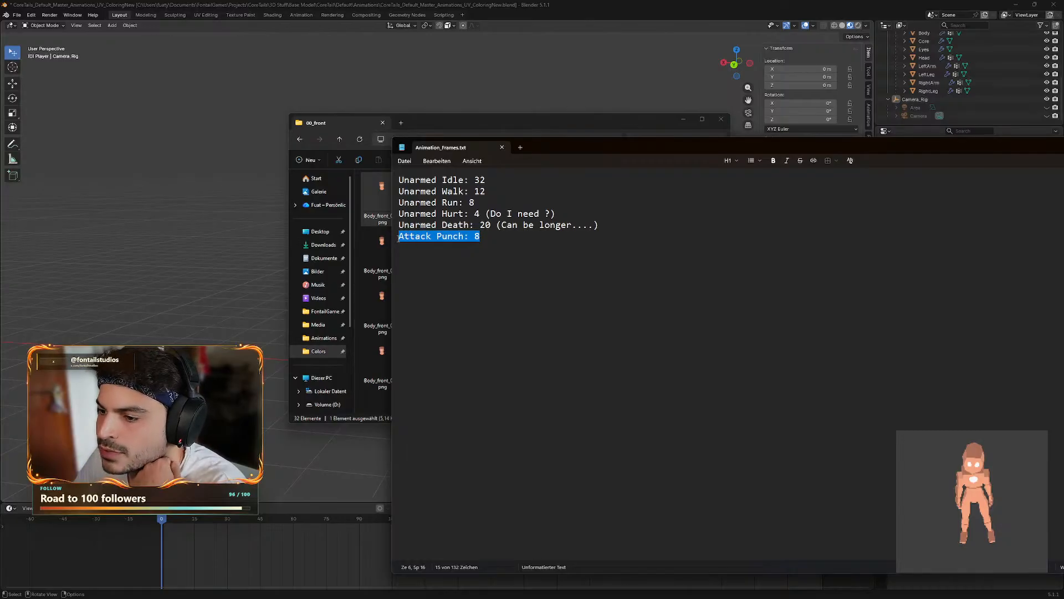
{"action": "left_click", "coordinate": [425, 243]}
{"action": "left_click_drag", "start_coordinate": [508, 241], "coordinate": [400, 247]}
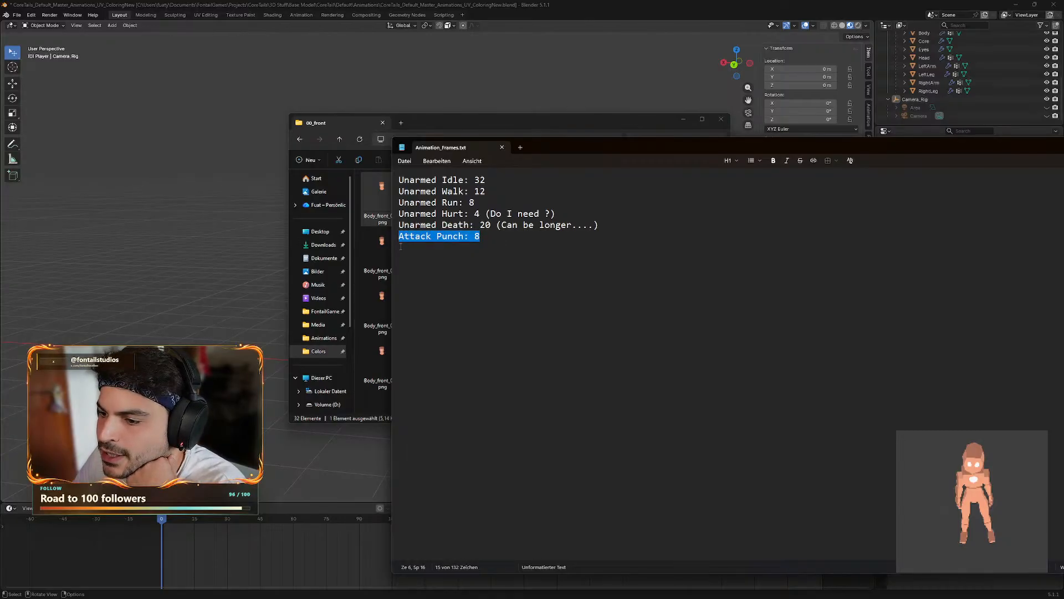
{"action": "left_click", "coordinate": [433, 242]}
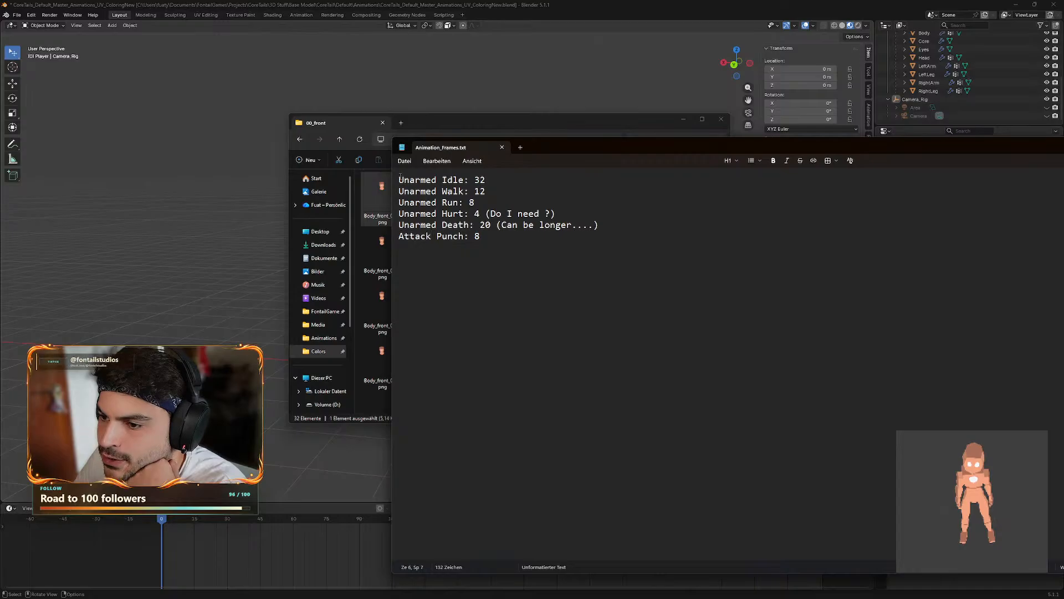
{"action": "left_click_drag", "start_coordinate": [400, 176], "coordinate": [564, 228]}
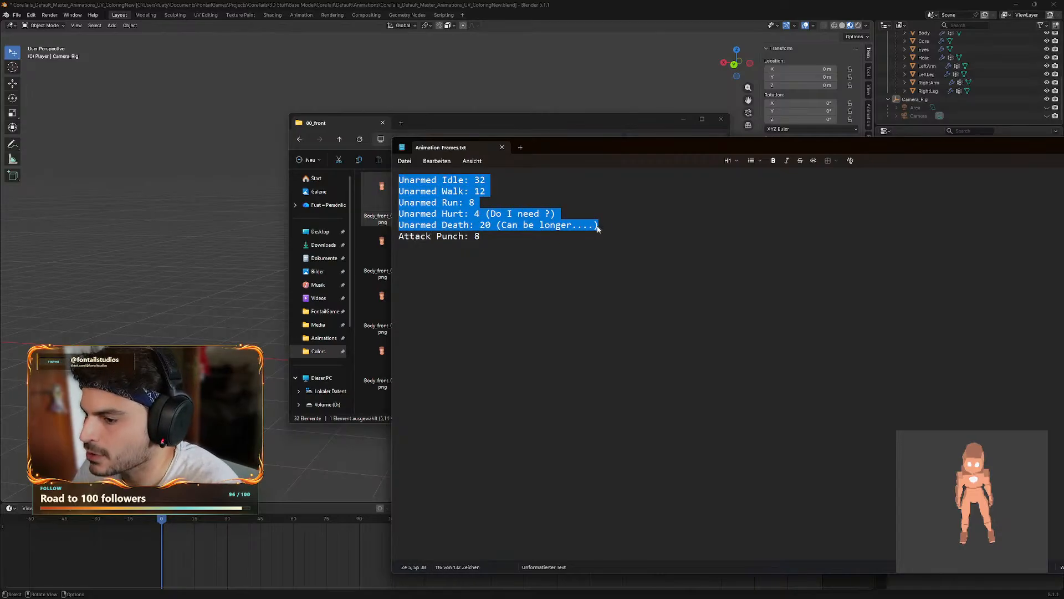
- Clear the text highlight, then minimize the animation notes and the 00_front folder window to reveal the character rig in Blender
{"action": "left_click", "coordinate": [513, 225]}
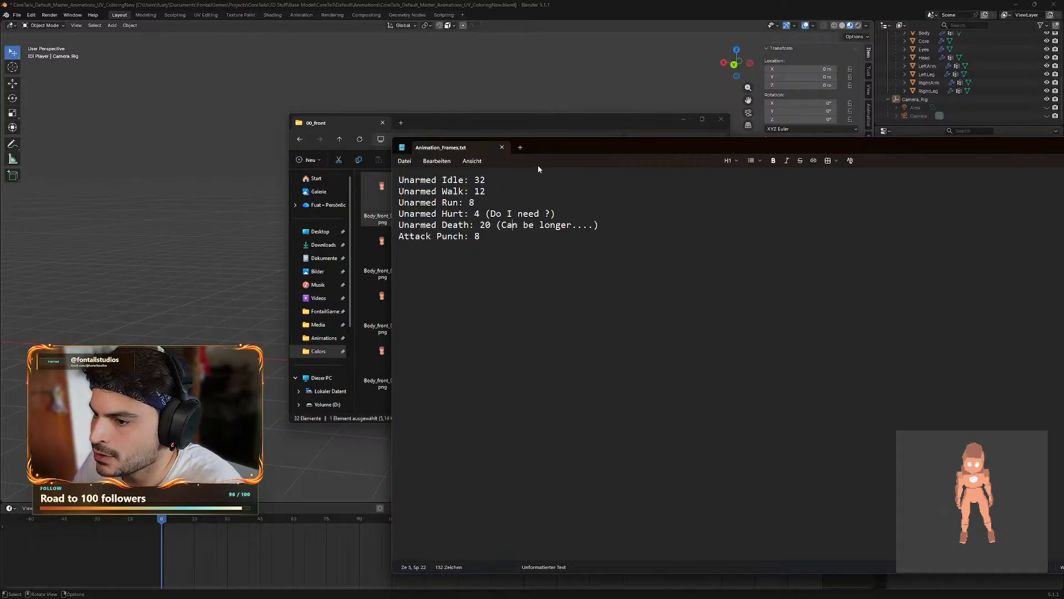
{"action": "mouse_move", "coordinate": [561, 153]}
{"action": "left_mouse_down"}
{"action": "mouse_move", "coordinate": [461, 128]}
{"action": "mouse_move", "coordinate": [544, 153]}
{"action": "left_mouse_up"}
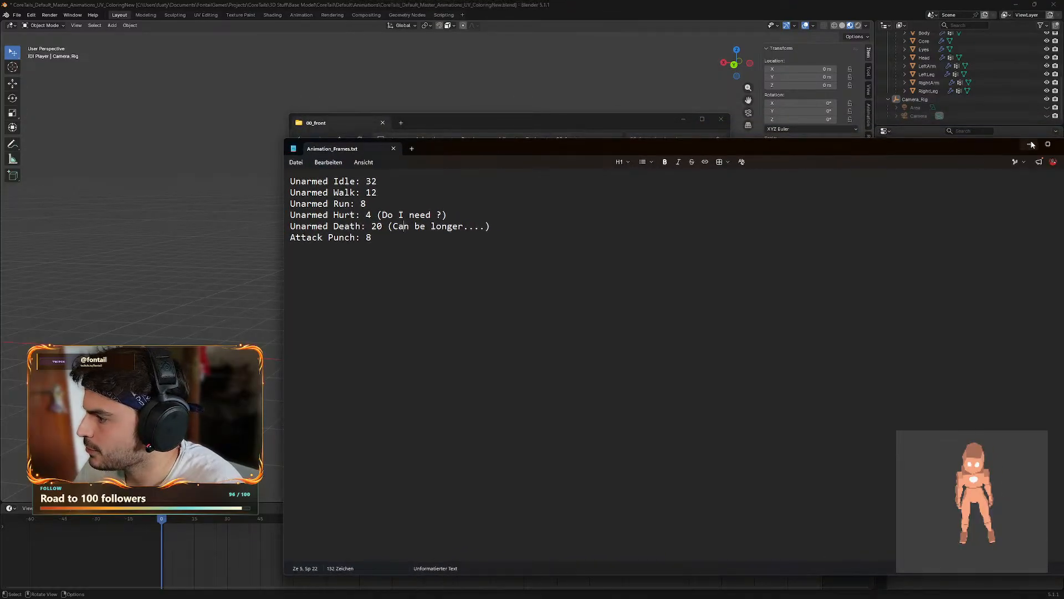
{"action": "left_click", "coordinate": [1031, 145]}
{"action": "left_click", "coordinate": [684, 118]}
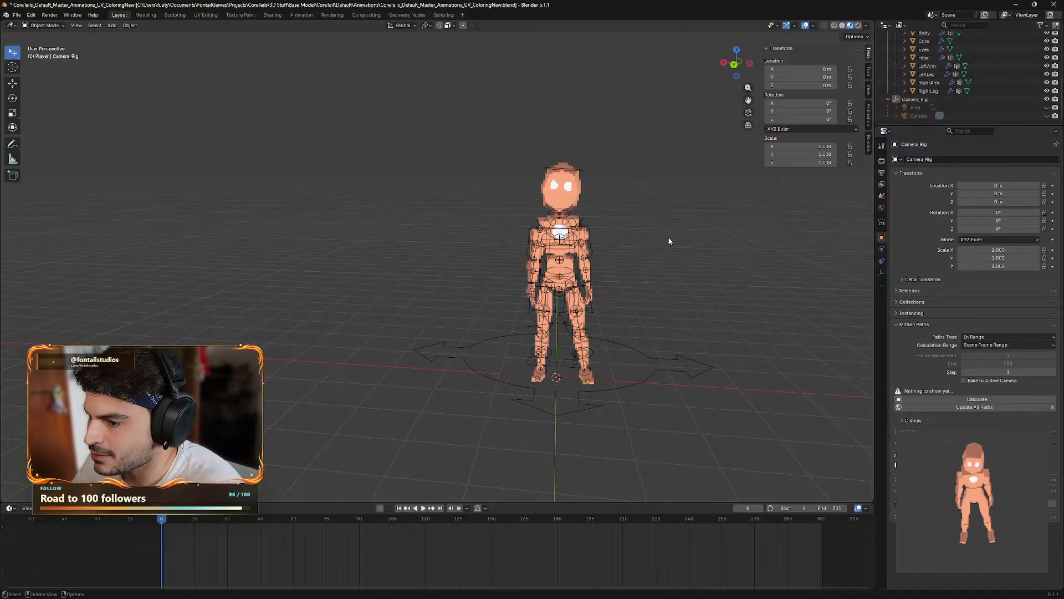
{"action": "mouse_move", "coordinate": [669, 242]}
{"action": "left_mouse_down"}
{"action": "mouse_move", "coordinate": [687, 242]}
{"action": "mouse_move", "coordinate": [701, 226]}
{"action": "mouse_move", "coordinate": [649, 231]}
{"action": "mouse_move", "coordinate": [675, 242]}
{"action": "left_mouse_up"}
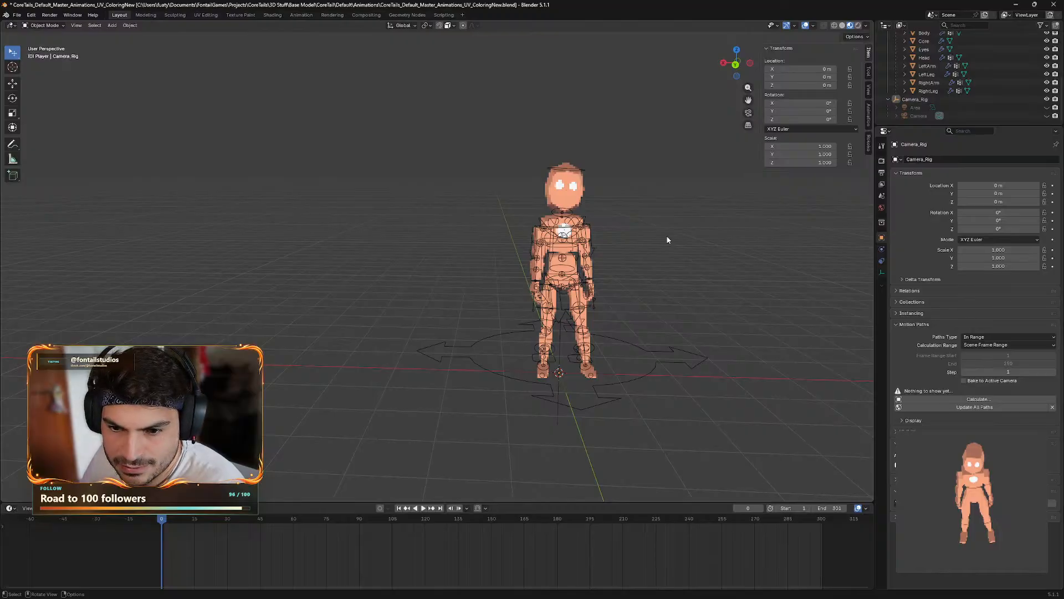
- Open Character_Front.aseprite from the Idle renders folder in Aseprite and inspect the whole front-facing sprite
{"action": "mouse_move", "coordinate": [614, 580]}
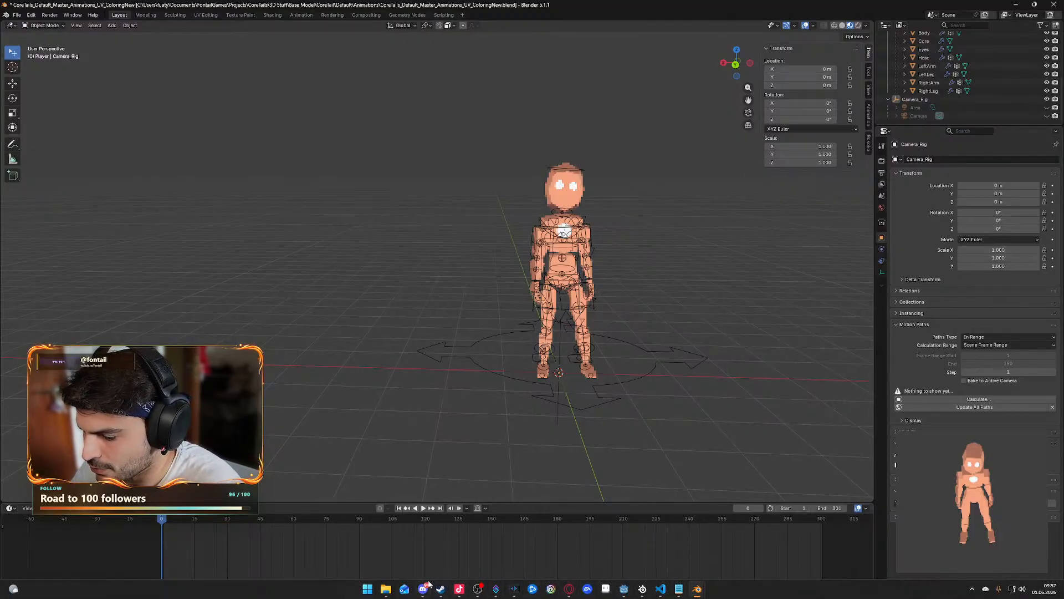
{"action": "left_click", "coordinate": [390, 593]}
{"action": "left_click", "coordinate": [300, 139]}
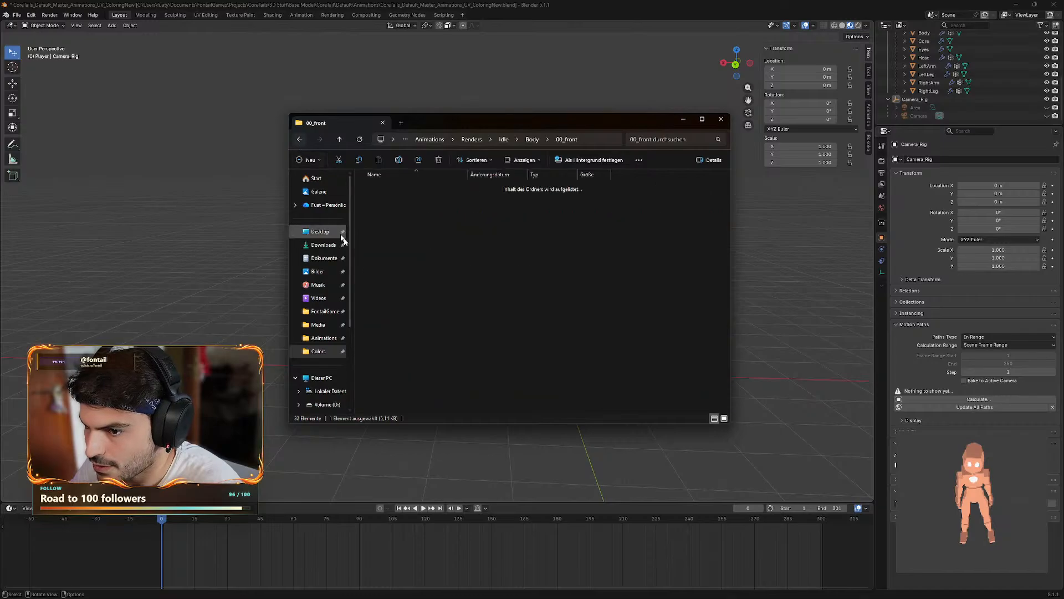
{"action": "left_click", "coordinate": [303, 142]}
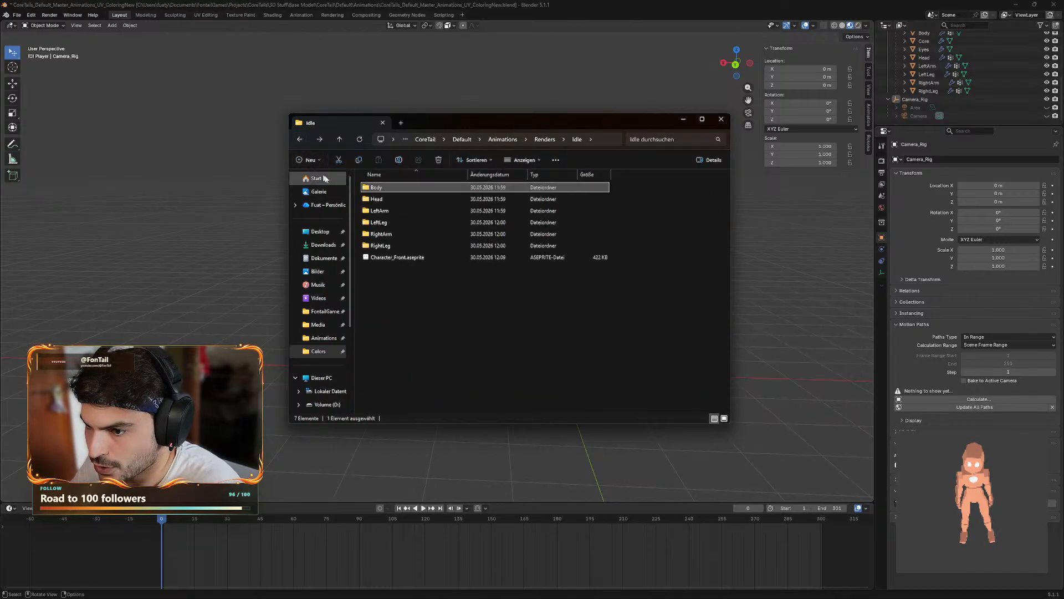
{"action": "double_click", "coordinate": [388, 258]}
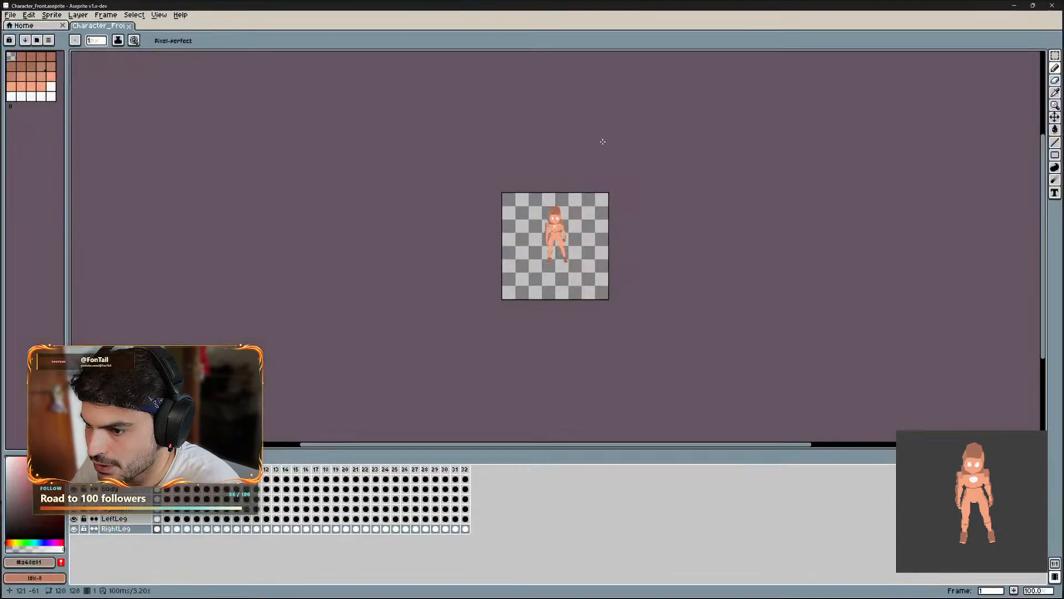
{"action": "scroll", "coordinate": [602, 142], "scroll_direction": "up", "scroll_amount": 5}
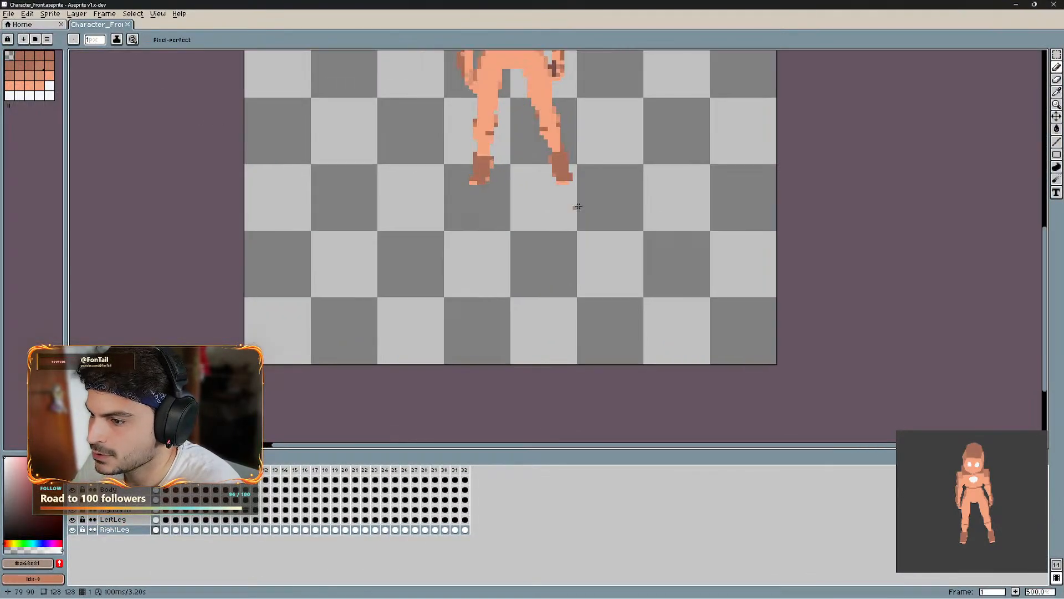
{"action": "scroll", "coordinate": [577, 204], "scroll_direction": "down", "scroll_amount": 1}
{"action": "scroll", "coordinate": [612, 170], "scroll_direction": "down", "scroll_amount": 1}
{"action": "left_click_drag", "start_coordinate": [610, 150], "coordinate": [616, 273]}
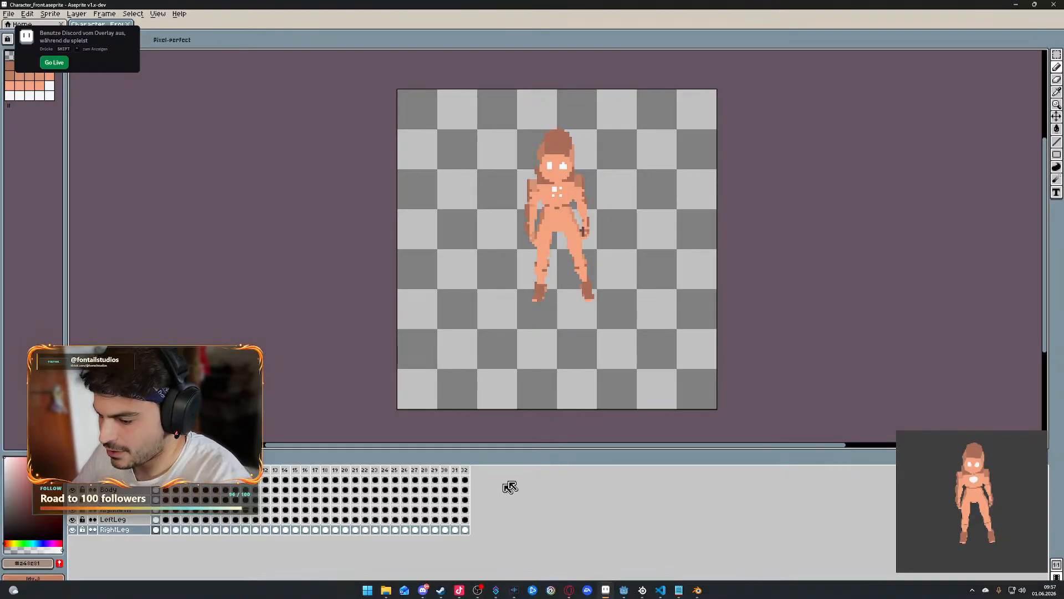
- Switch to Godot, run the demo_room scene and maximize the game window
{"action": "left_click", "coordinate": [624, 591]}
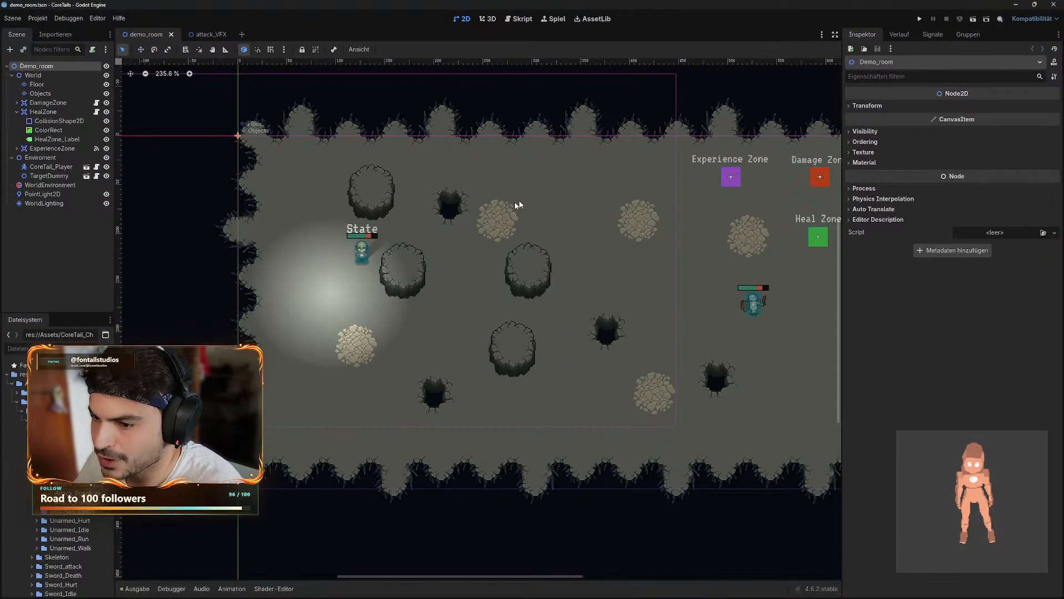
{"action": "left_click", "coordinate": [970, 19]}
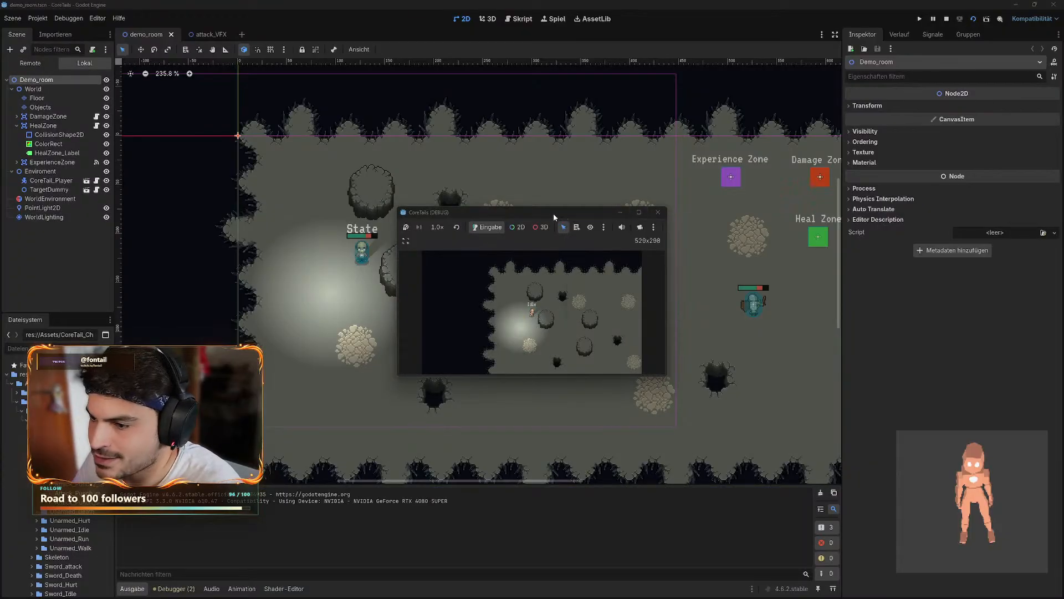
{"action": "left_click", "coordinate": [641, 214]}
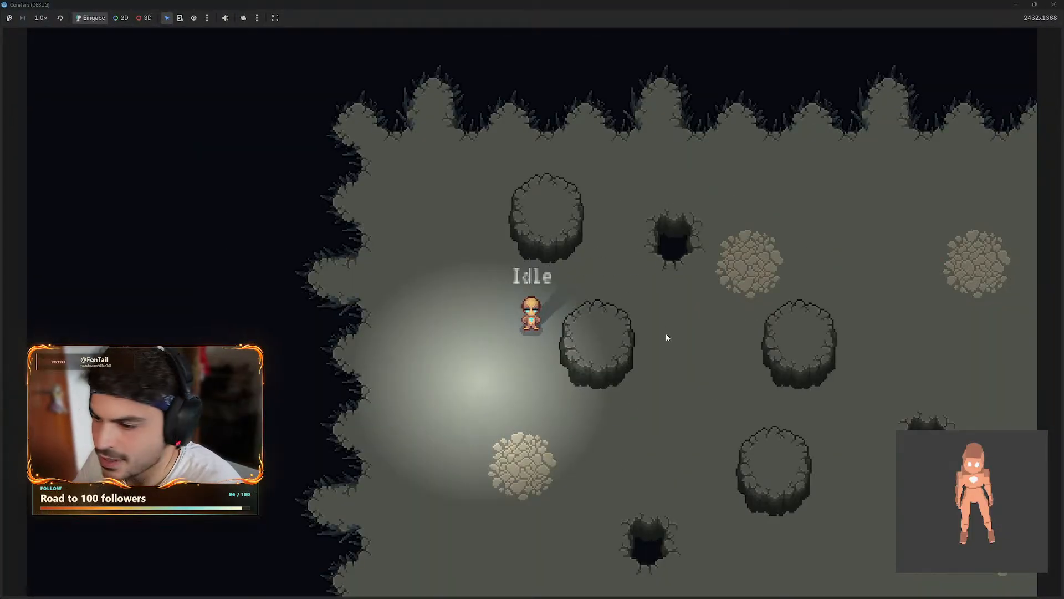
{"action": "left_click", "coordinate": [667, 334]}
- Move the player among the rocks toward the middle of the room, testing the walking and running animations in different directions
{"action": "key", "text": "s"}
{"action": "key", "text": "d"}
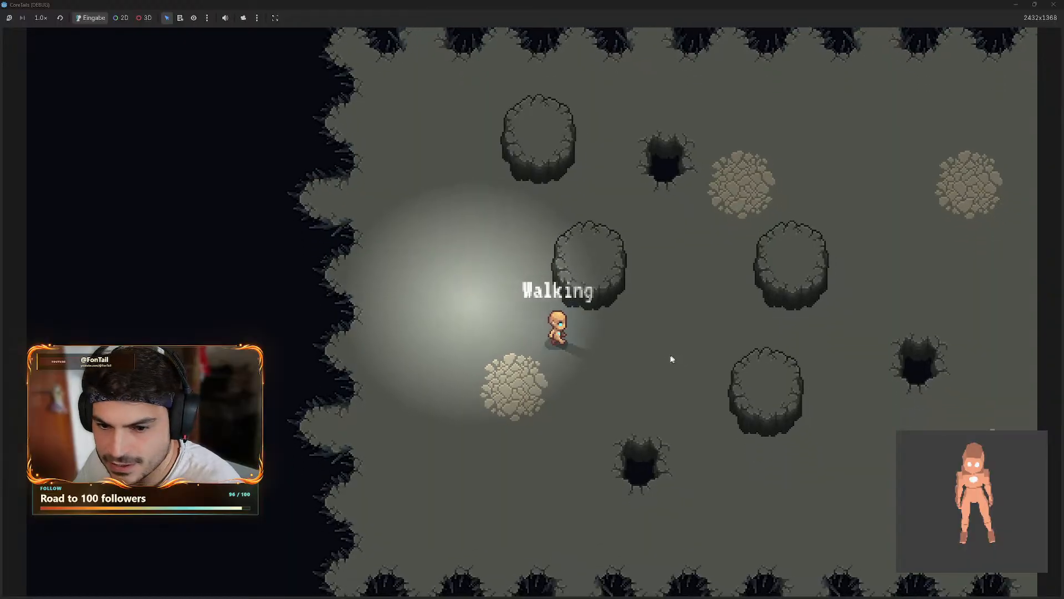
{"action": "key", "text": "shift"}
{"action": "key", "text": "w"}
{"action": "key", "text": "a"}
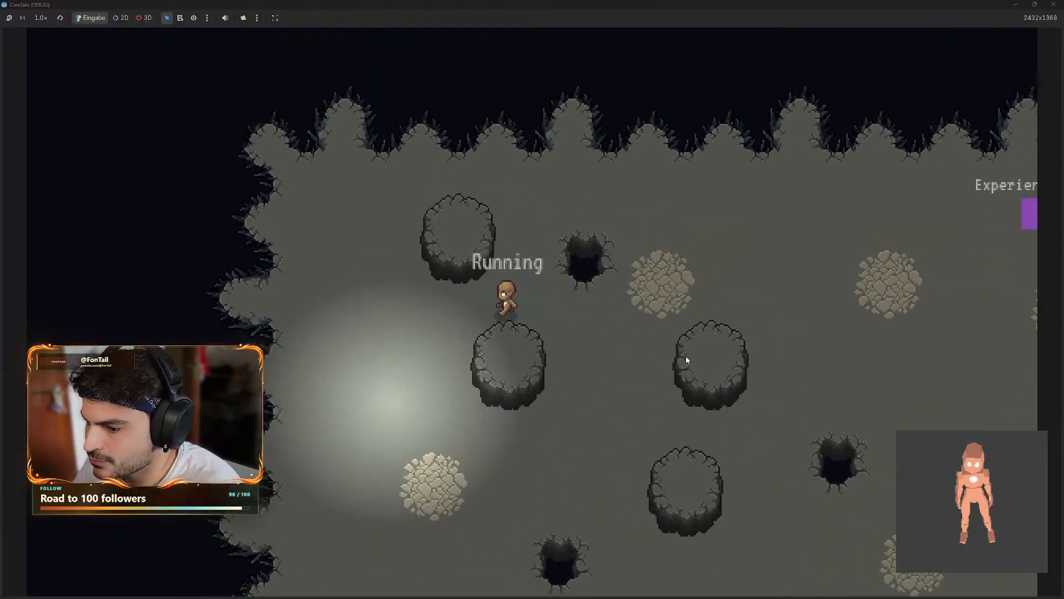
{"action": "key", "text": "s"}
{"action": "key", "text": "d"}
{"action": "key", "text": "shift"}
{"action": "key", "text": "w"}
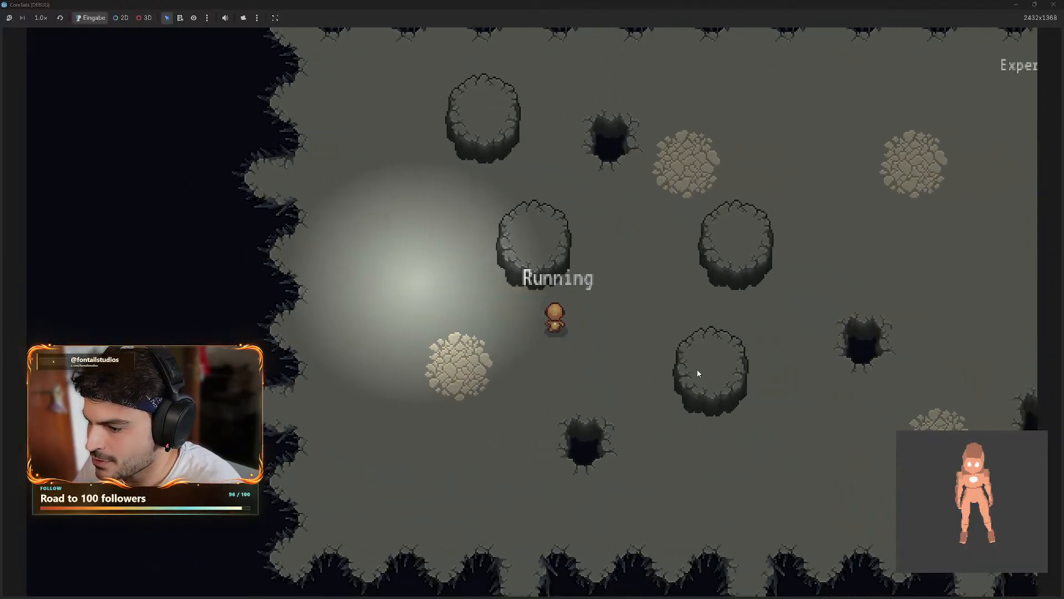
{"action": "key", "text": "d"}
{"action": "key", "text": "s"}
{"action": "key", "text": "w"}
{"action": "key", "text": "d"}
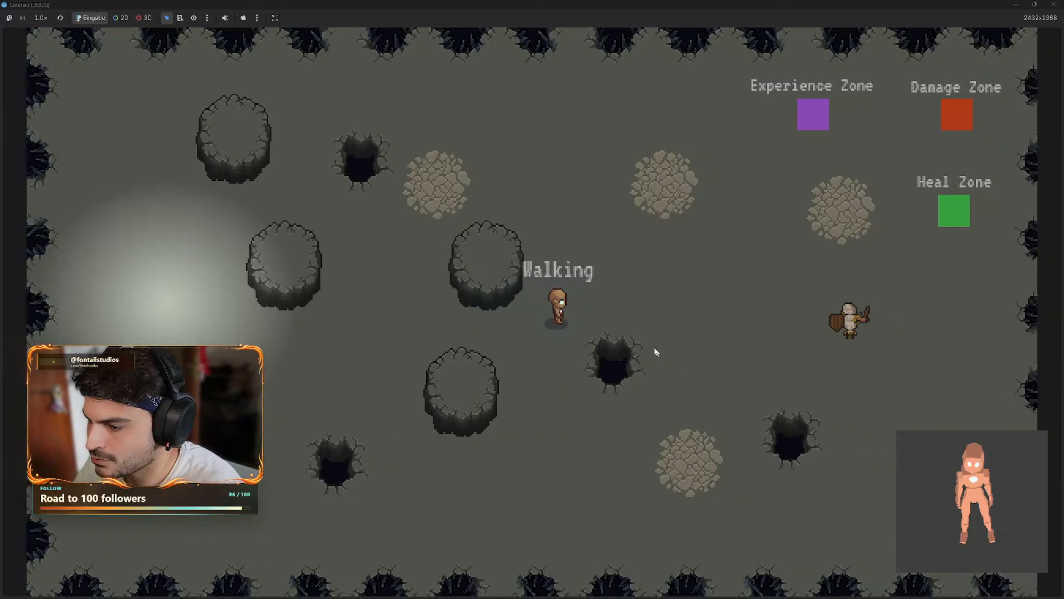
- Trigger attacks in several directions while walking the player across the open floor
{"action": "key", "text": "w"}
{"action": "left_click", "coordinate": [673, 233]}
{"action": "left_click", "coordinate": [530, 199]}
{"action": "key", "text": "d"}
{"action": "left_click", "coordinate": [462, 383]}
{"action": "key", "text": "s"}
{"action": "left_click", "coordinate": [554, 429]}
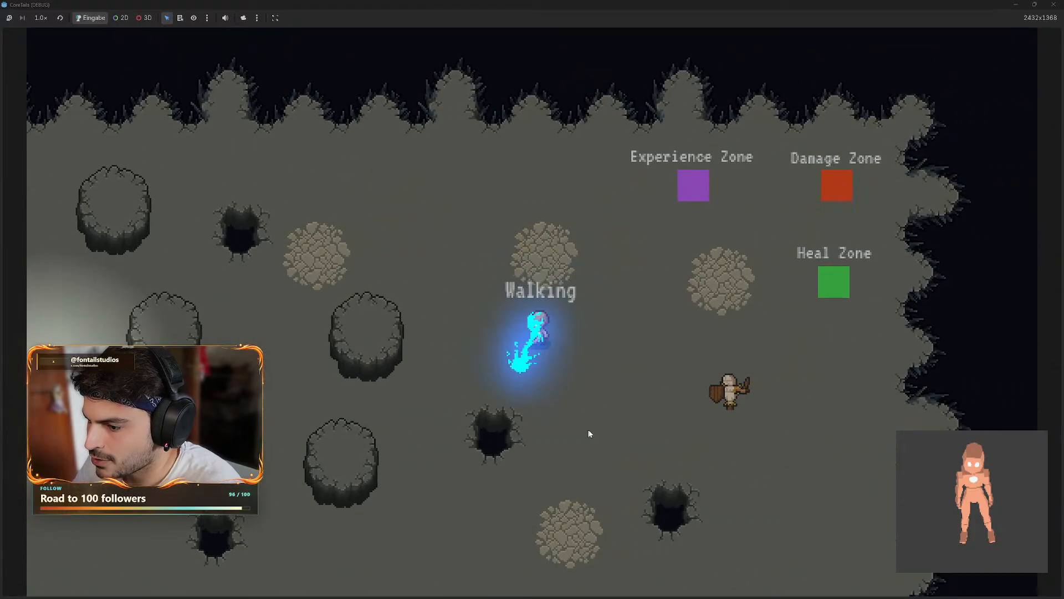
{"action": "key", "text": "a"}
{"action": "left_click", "coordinate": [487, 214]}
{"action": "key", "text": "s"}
{"action": "left_click", "coordinate": [494, 391]}
{"action": "left_click", "coordinate": [507, 388]}
- Run the player through the lower part of the room, then walk back up toward the zones, changing direction
{"action": "key", "text": "shift"}
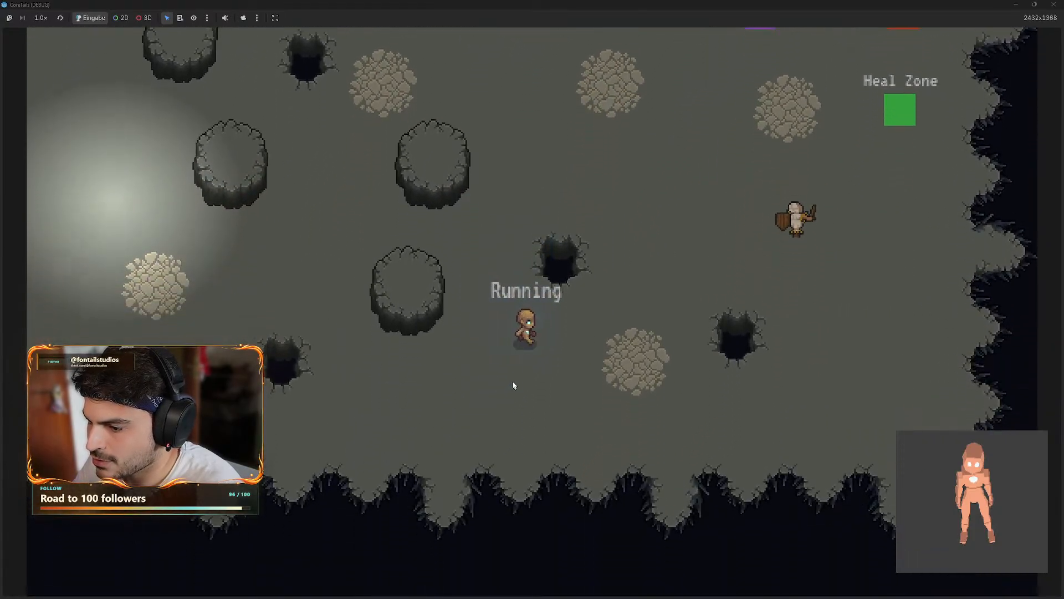
{"action": "key", "text": "d"}
{"action": "key", "text": "w"}
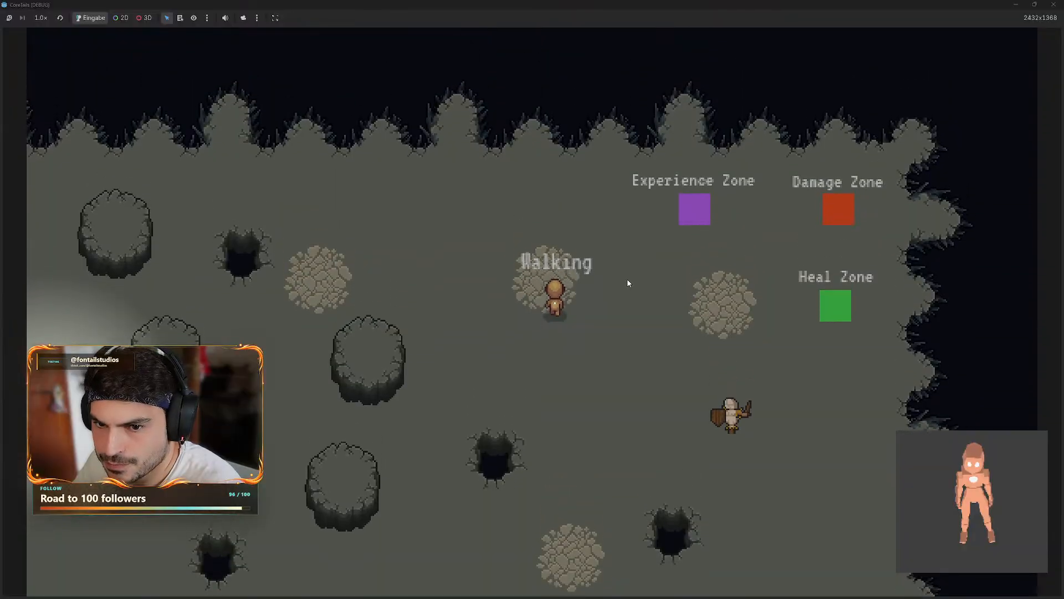
{"action": "key", "text": "a"}
{"action": "key", "text": "s"}
{"action": "key", "text": "d"}
{"action": "key", "text": "w"}
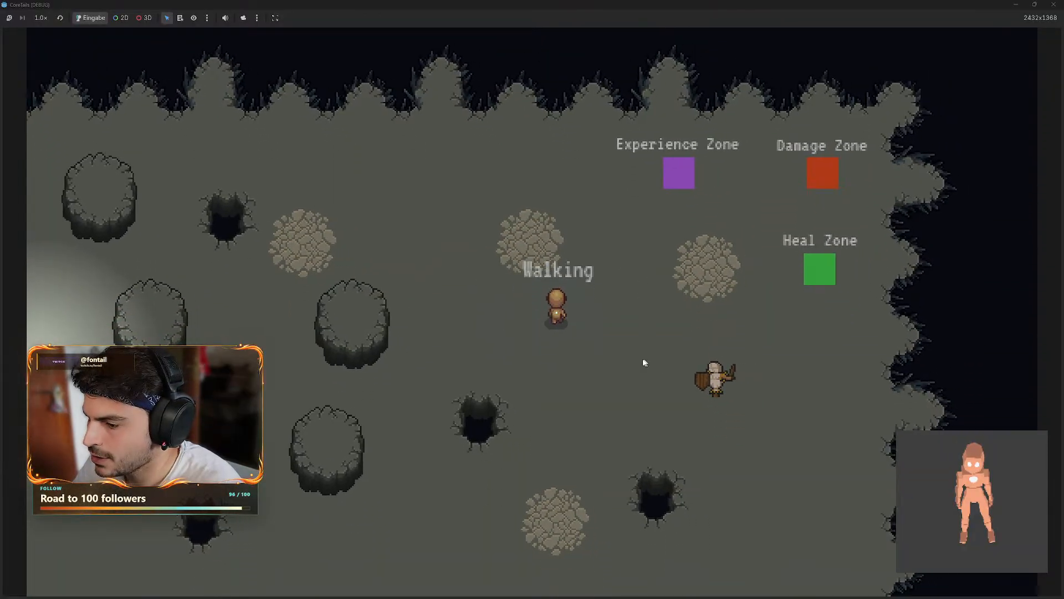
- Circle the player around the floor beside the target dummy, alternating walking, running and standing still to compare the unarmed animations
{"action": "key", "text": "d"}
{"action": "key", "text": "a"}
{"action": "key", "text": "s"}
{"action": "key", "text": "shift"}
{"action": "key", "text": "d"}
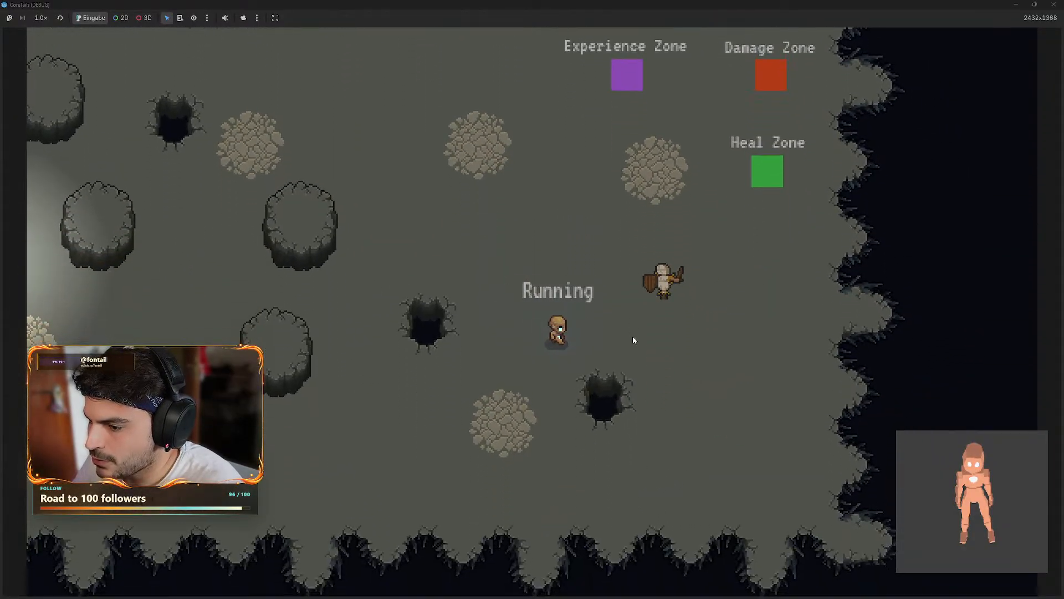
{"action": "key", "text": "w"}
{"action": "key", "text": "a"}
{"action": "key", "text": "w"}
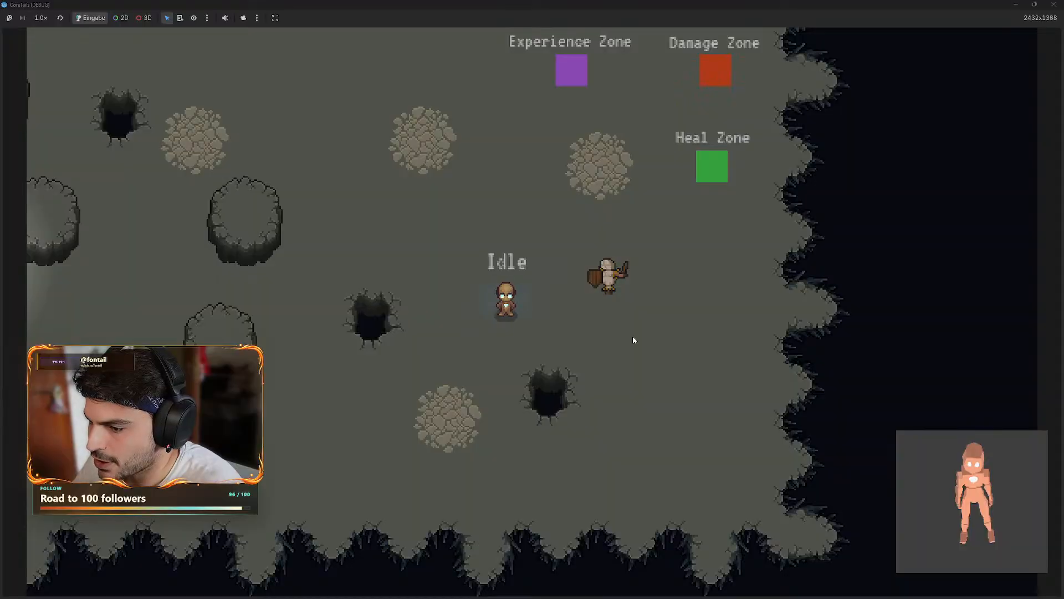
{"action": "key", "text": "w"}
{"action": "key", "text": "a"}
{"action": "key", "text": "s"}
{"action": "key", "text": "shift"}
{"action": "key", "text": "d"}
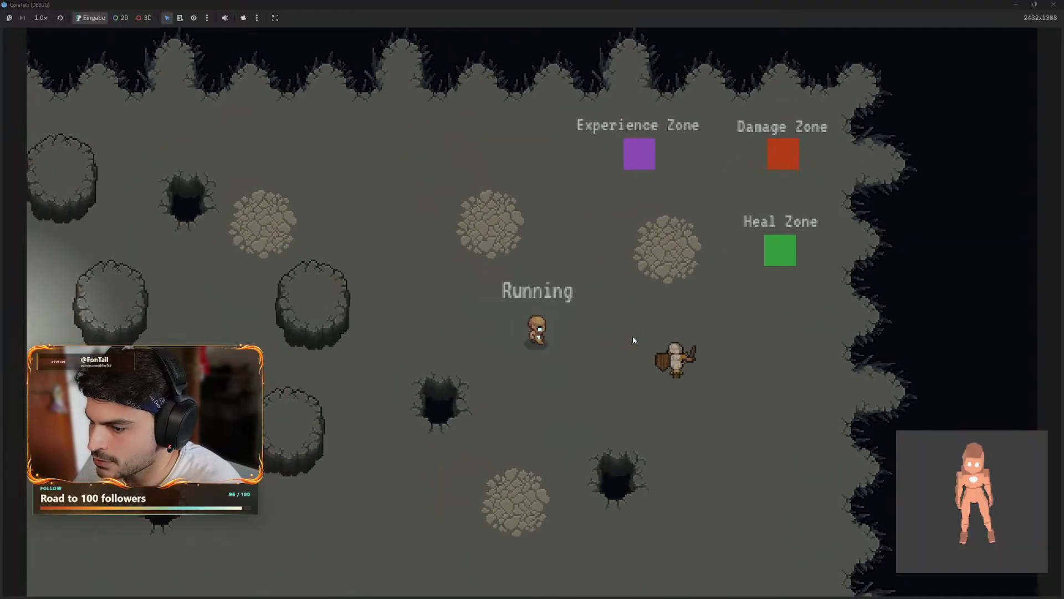
{"action": "key", "text": "w"}
{"action": "key", "text": "a"}
{"action": "key", "text": "s"}
- Test the attack effect on the open floor near the target dummy, changing walking direction between attacks
{"action": "left_click", "coordinate": [640, 350]}
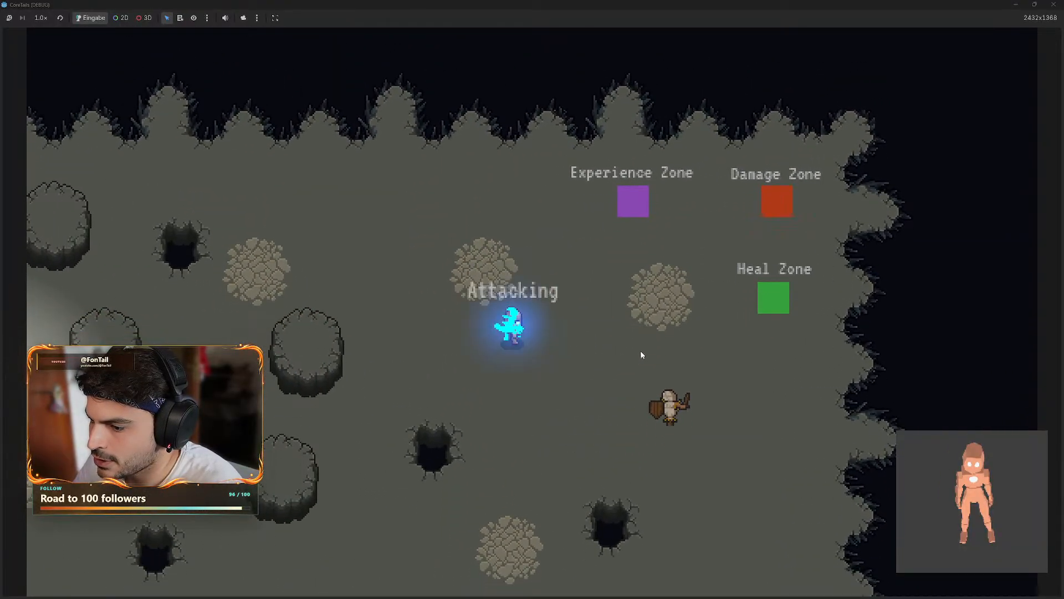
{"action": "key", "text": "s"}
{"action": "key", "text": "a"}
{"action": "key", "text": "w"}
{"action": "left_click", "coordinate": [423, 347]}
{"action": "key", "text": "d"}
{"action": "key", "text": "s"}
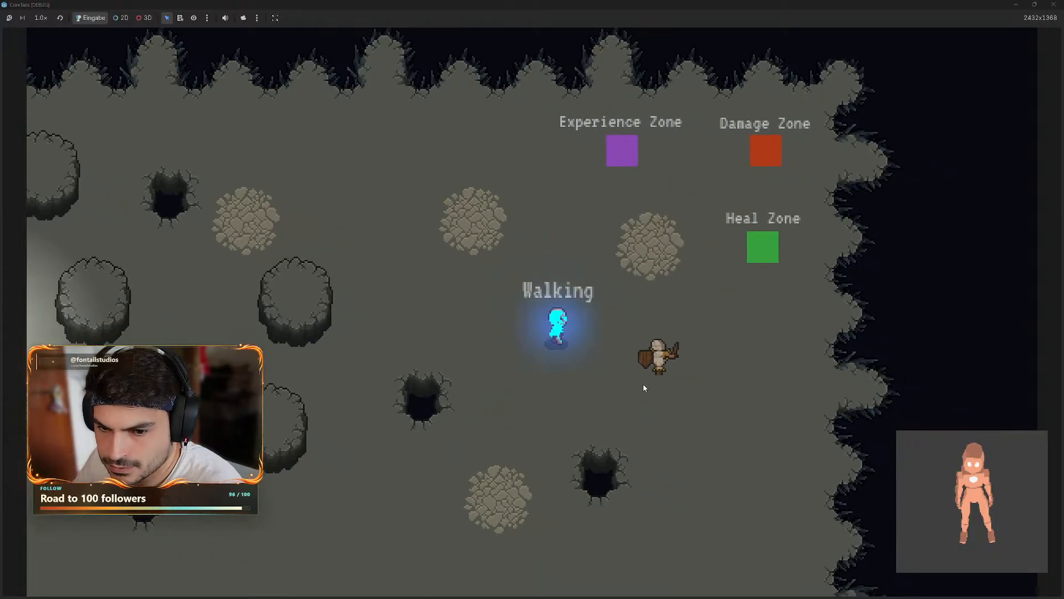
- Attack the target dummy from several sides while walking the player around it
{"action": "key", "text": "d"}
{"action": "left_click", "coordinate": [613, 411]}
{"action": "key", "text": "s"}
{"action": "left_click", "coordinate": [352, 367]}
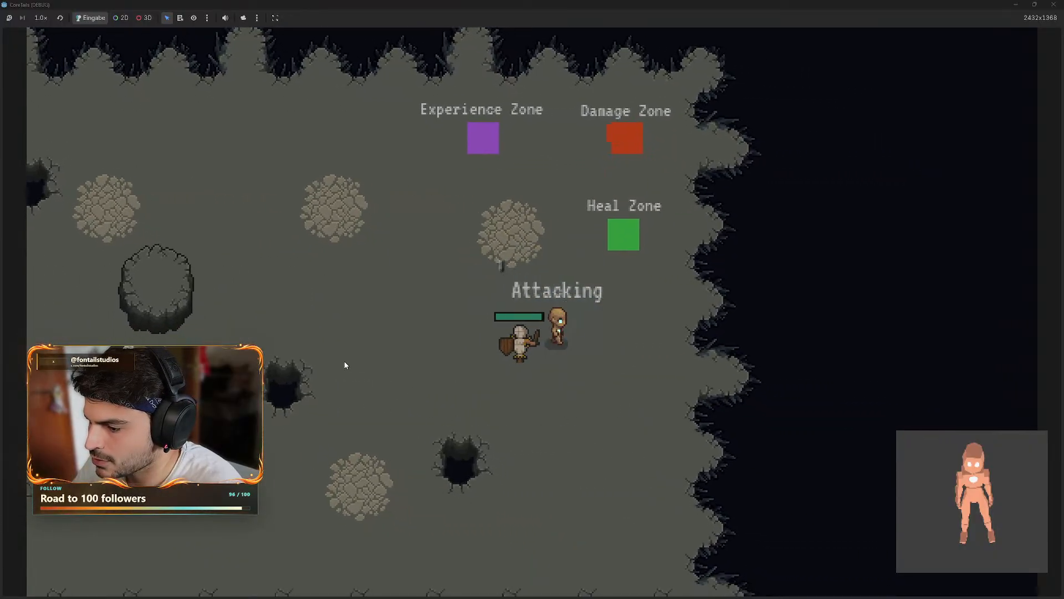
{"action": "key", "text": "s"}
{"action": "key", "text": "a"}
{"action": "left_click", "coordinate": [476, 244]}
{"action": "key", "text": "w"}
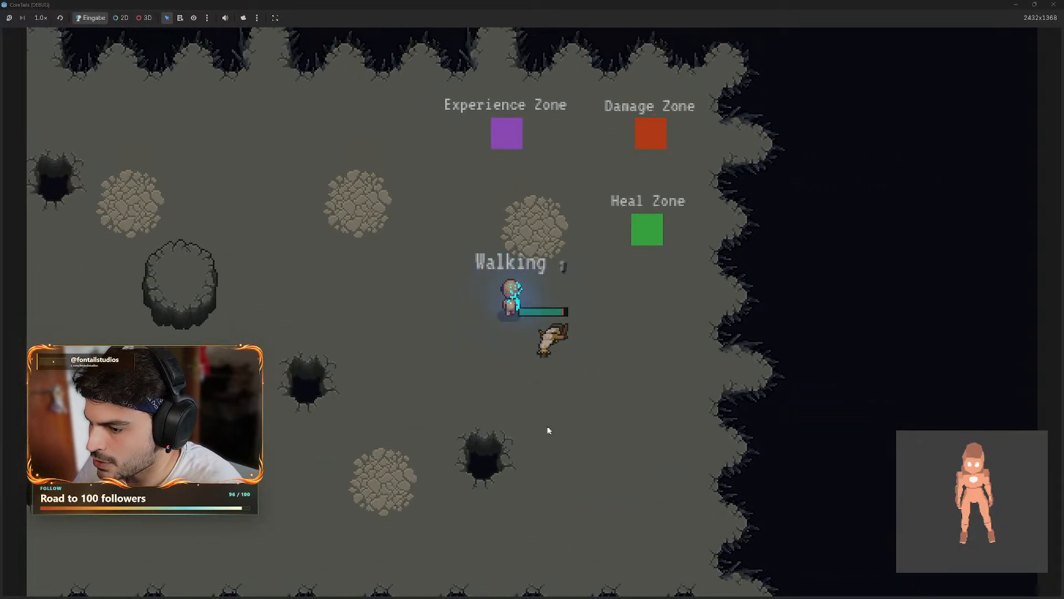
{"action": "key", "text": "d"}
{"action": "key", "text": "s"}
{"action": "key", "text": "d"}
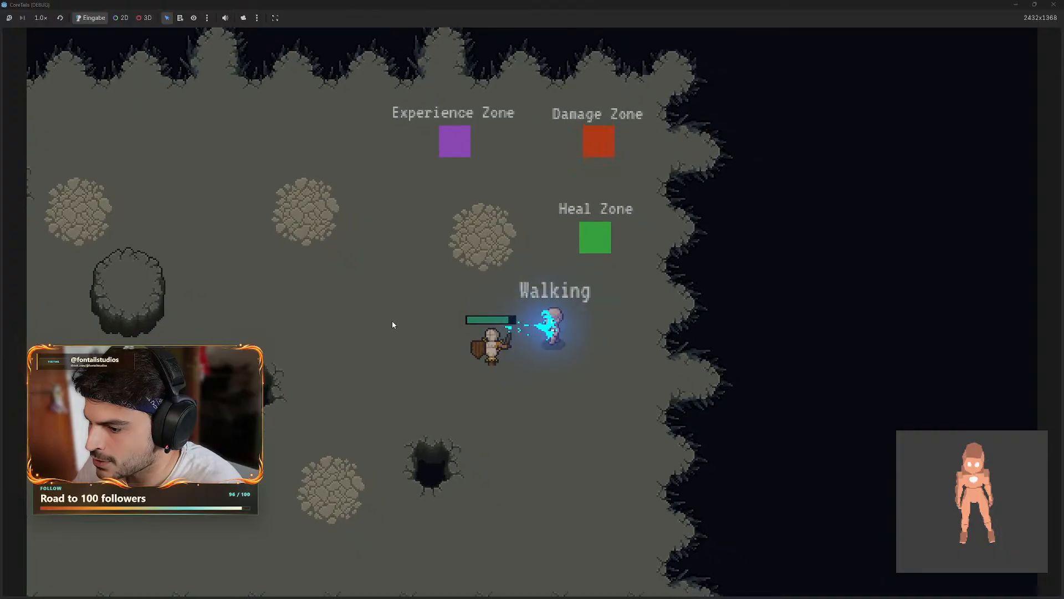
{"action": "key", "text": "a"}
{"action": "key", "text": "w"}
- Open the Character screen and examine the stat modifiers of the CoreTail Body, Right Arm and Left Arm
{"action": "key", "text": "c"}
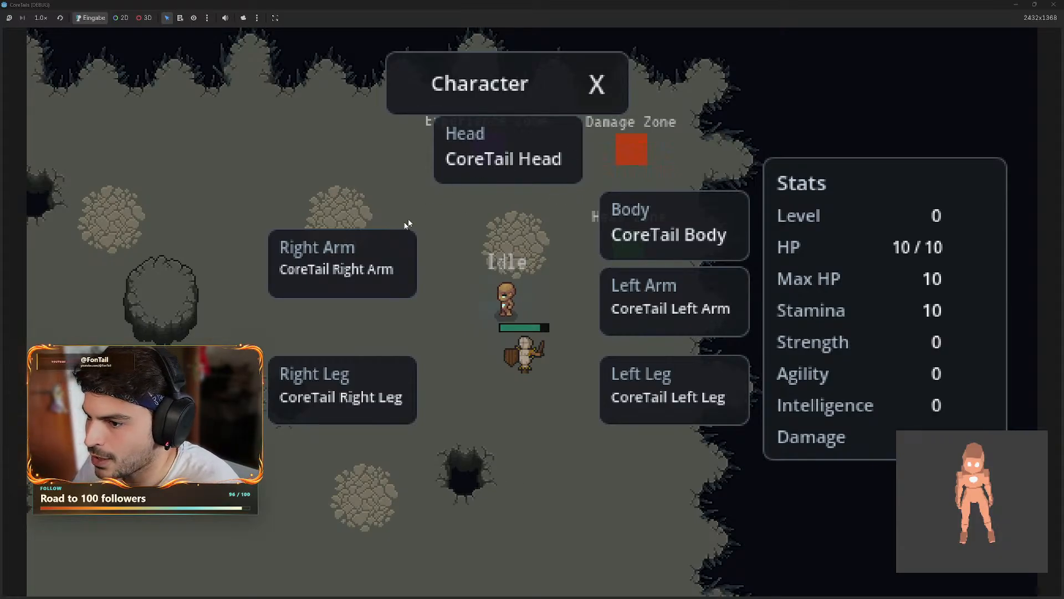
{"action": "mouse_move", "coordinate": [661, 240]}
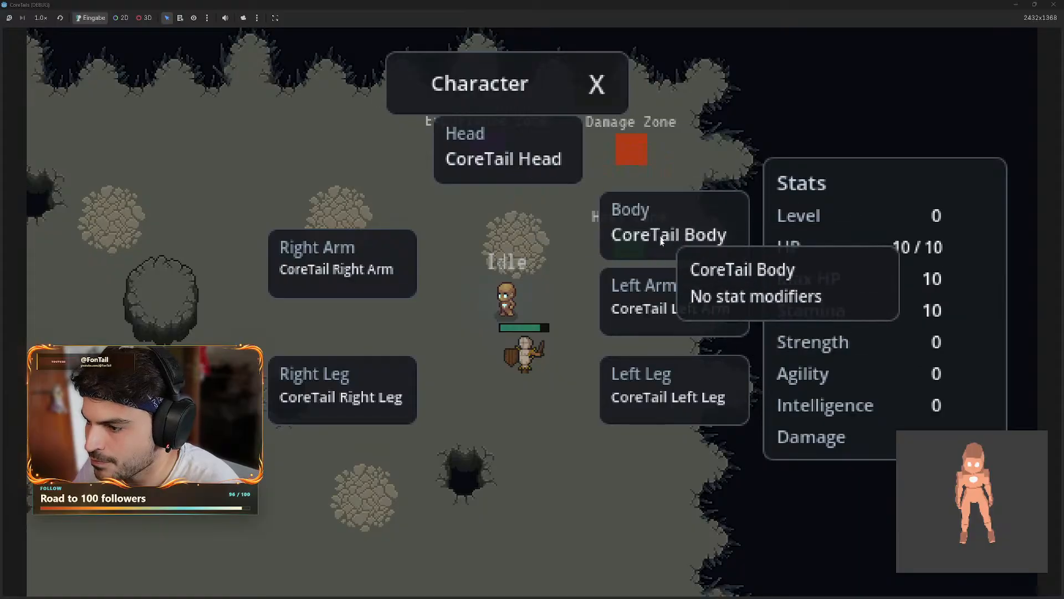
{"action": "mouse_move", "coordinate": [361, 299]}
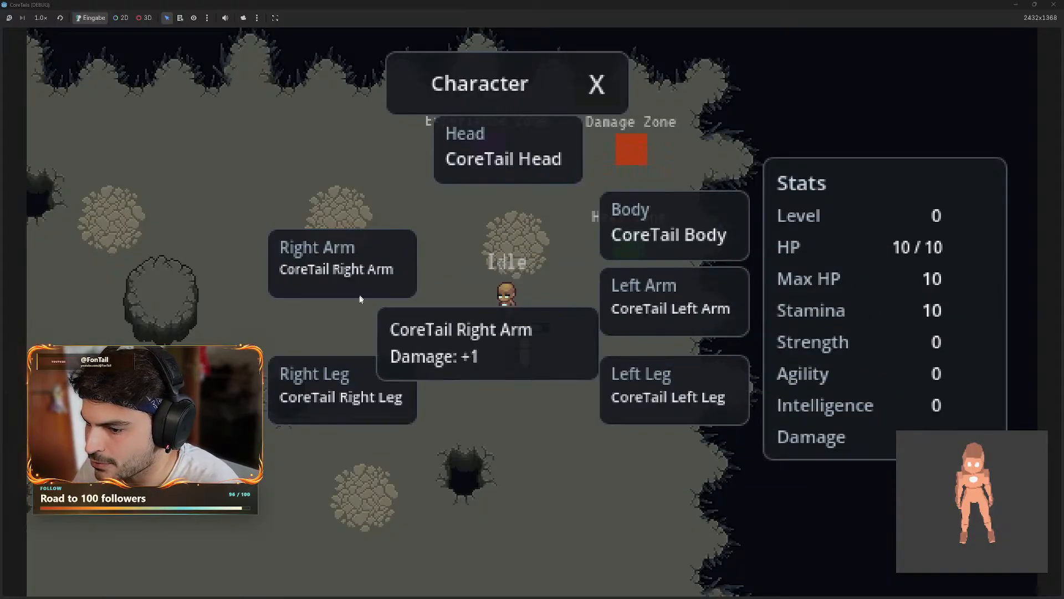
{"action": "mouse_move", "coordinate": [374, 270]}
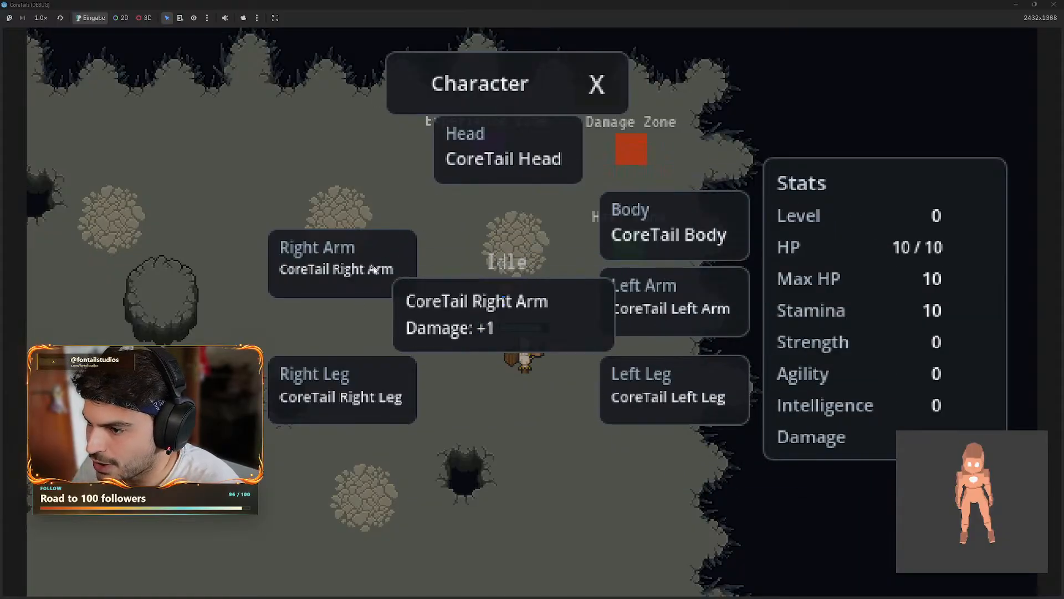
{"action": "mouse_move", "coordinate": [643, 321]}
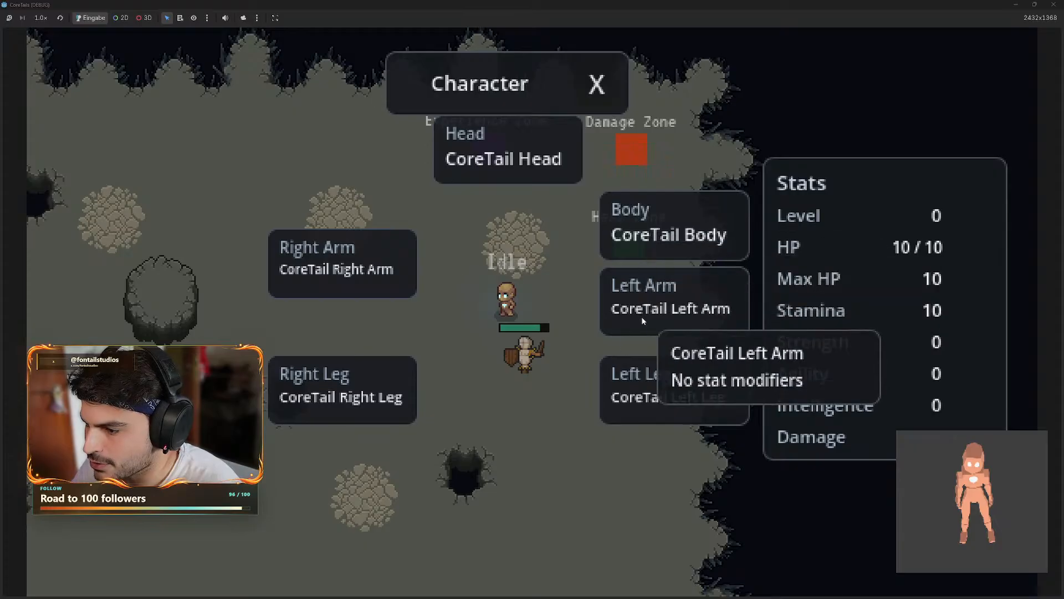
{"action": "mouse_move", "coordinate": [383, 250]}
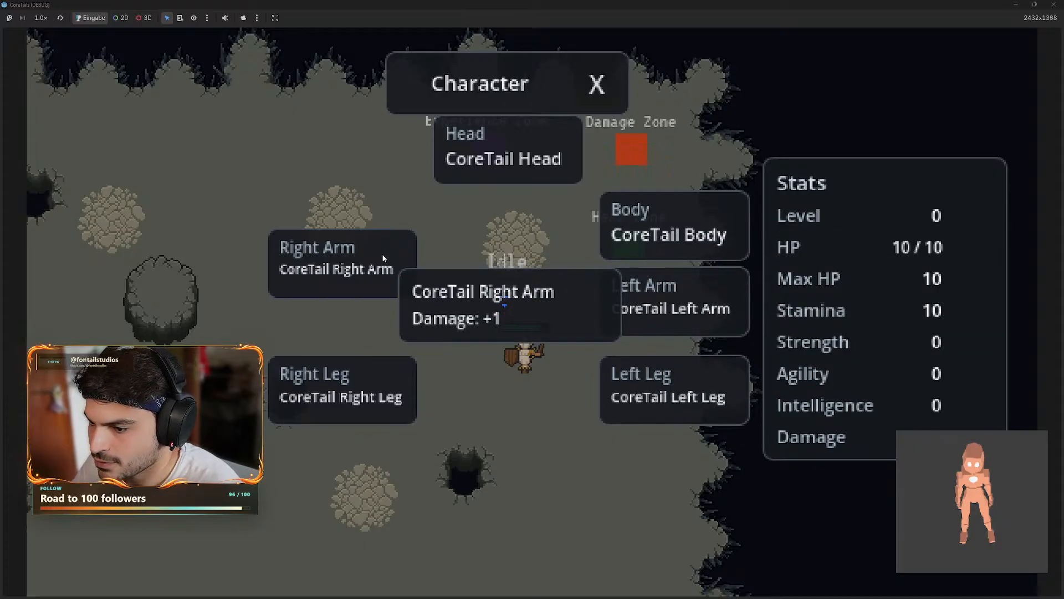
- Walk the player in changing directions across the open floor near the target dummy with the Character screen open
{"action": "key", "text": "a"}
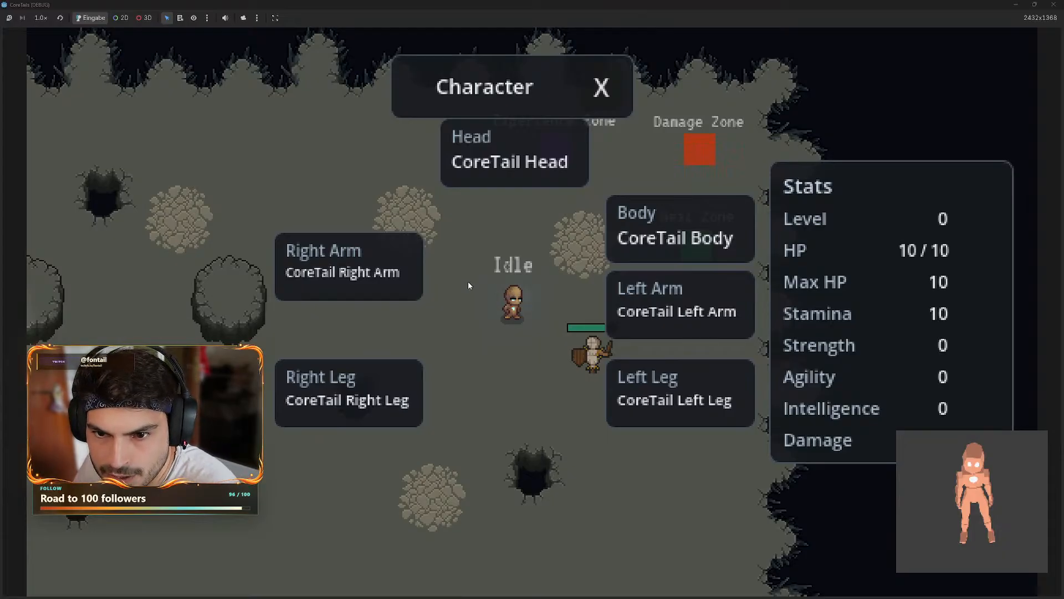
{"action": "left_click", "coordinate": [510, 260]}
{"action": "key", "text": "w"}
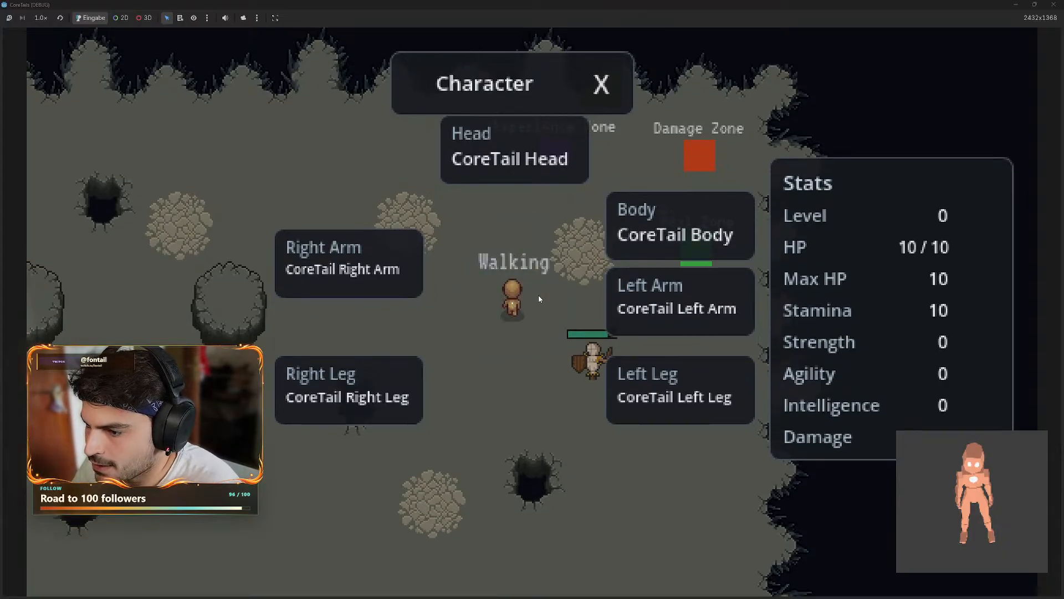
{"action": "key", "text": "a"}
{"action": "key", "text": "s"}
{"action": "key", "text": "a"}
{"action": "key", "text": "w"}
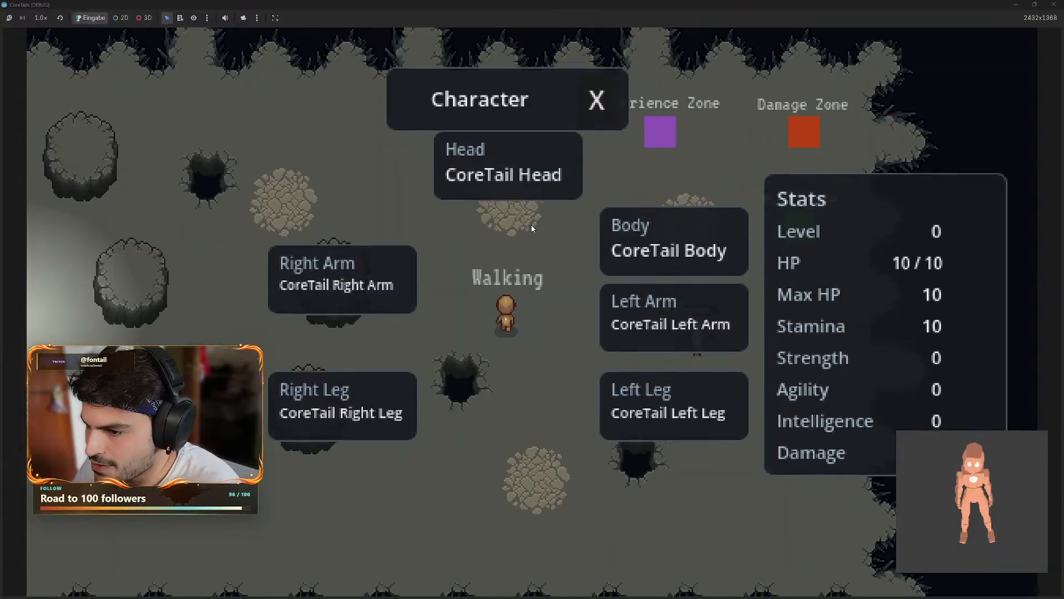
{"action": "key", "text": "d"}
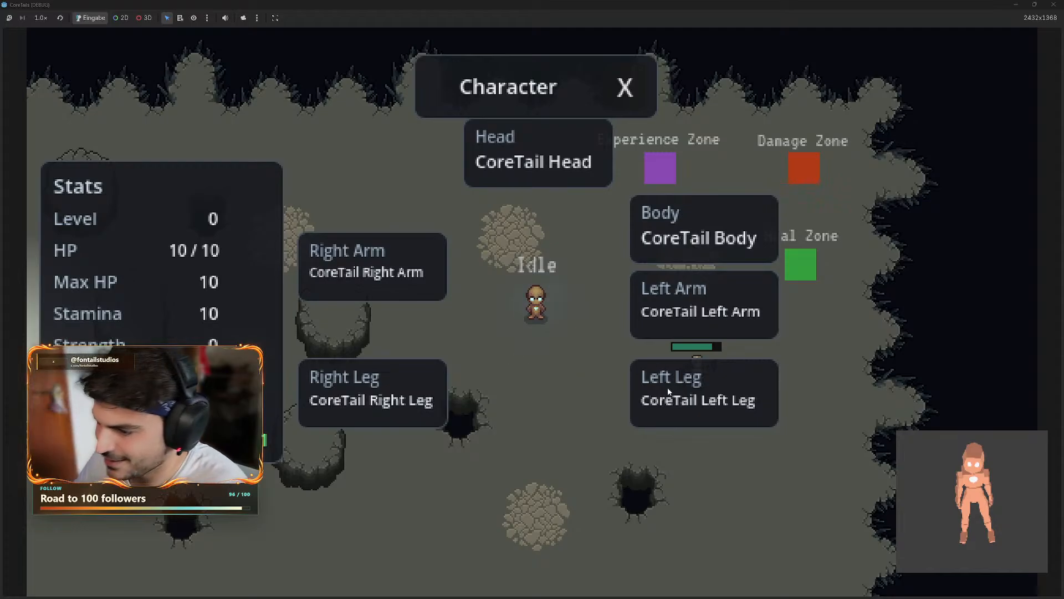
{"action": "key", "text": "w"}
{"action": "key", "text": "d"}
{"action": "key", "text": "s"}
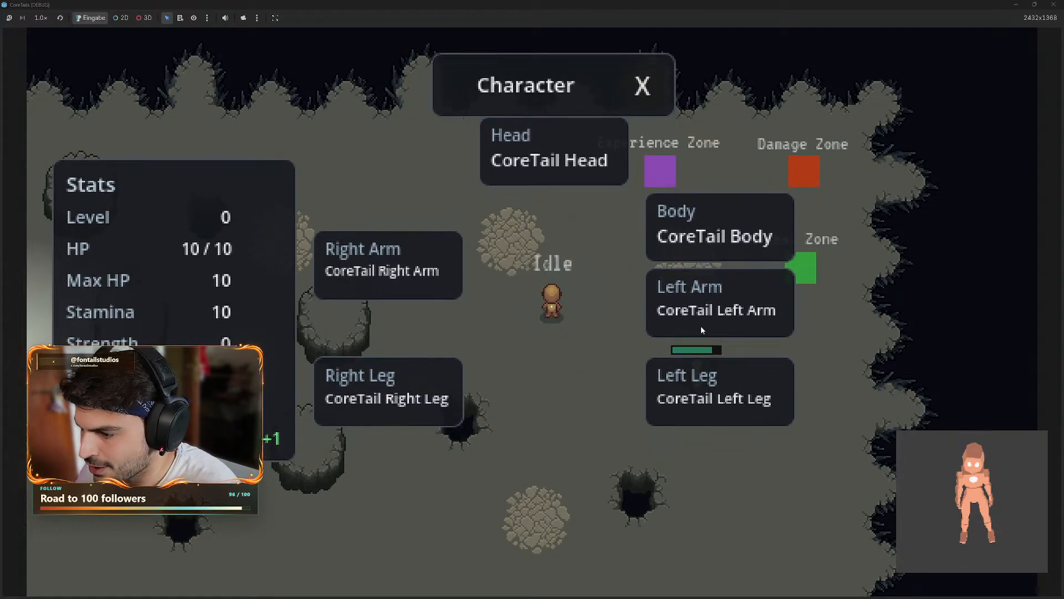
- Run the player west past the rock pillars into the lit area, keeping the Character screen open
{"action": "key", "text": "a"}
{"action": "key", "text": "s"}
{"action": "key", "text": "shift+a"}
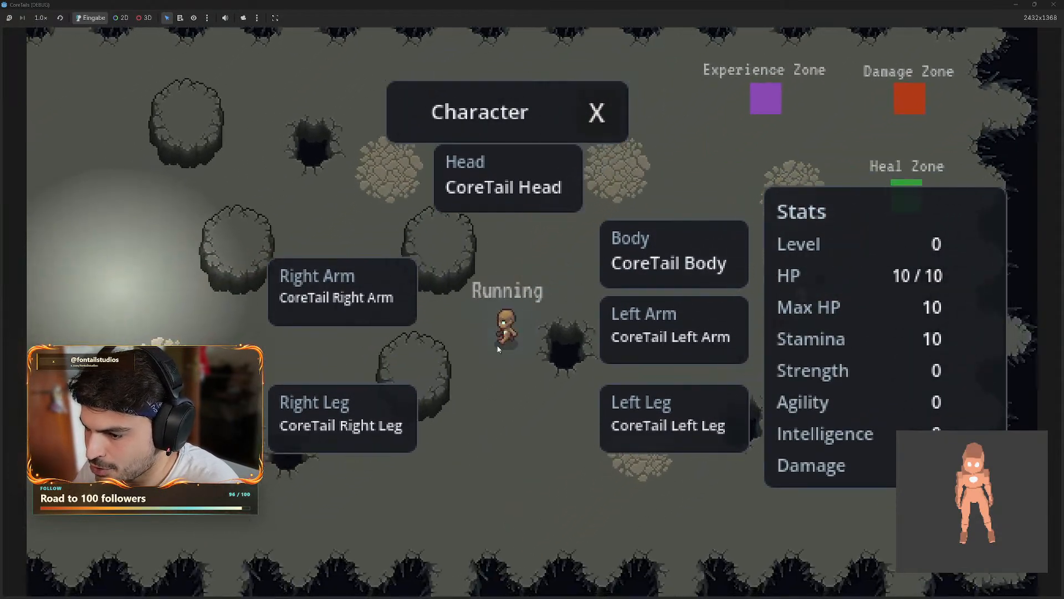
{"action": "key", "text": "w"}
{"action": "key", "text": "a"}
{"action": "key", "text": "w"}
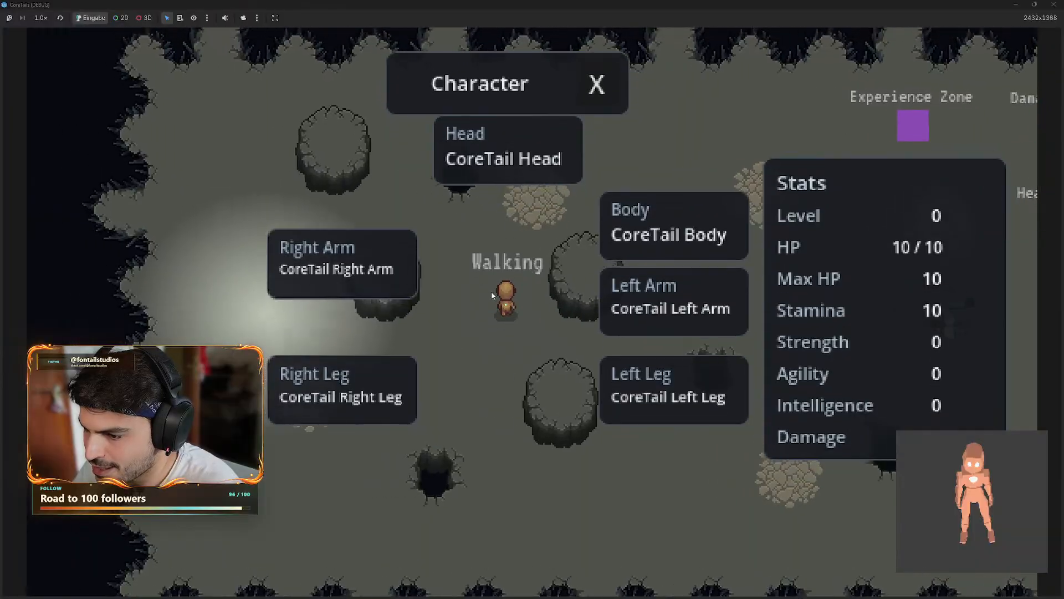
{"action": "key", "text": "shift+w"}
{"action": "key", "text": "shift+a"}
{"action": "key", "text": "shift+s"}
{"action": "key", "text": "a"}
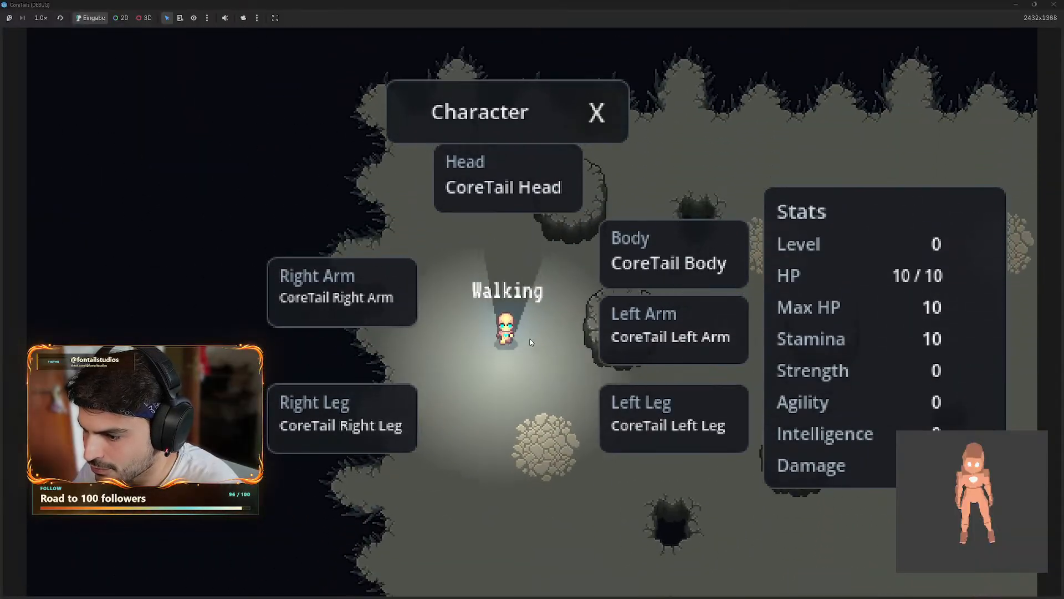
- Run the player from the lit area back east between the pillars to the floor near the target dummy
{"action": "key", "text": "d"}
{"action": "key", "text": "shift+s"}
{"action": "key", "text": "shift+d"}
{"action": "key", "text": "shift+w"}
{"action": "key", "text": "shift+d"}
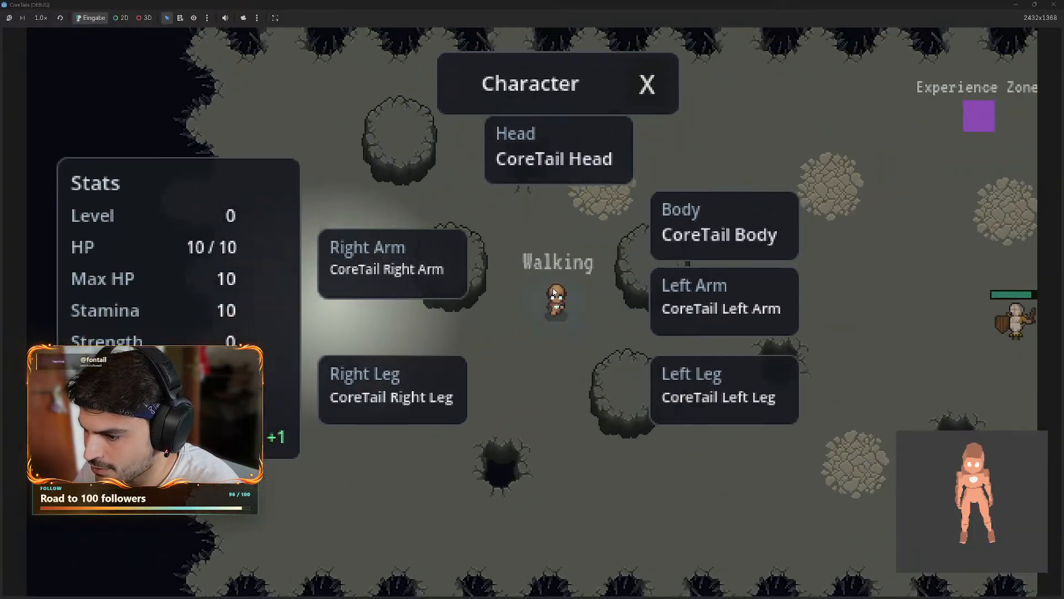
{"action": "key", "text": "s"}
{"action": "key", "text": "d"}
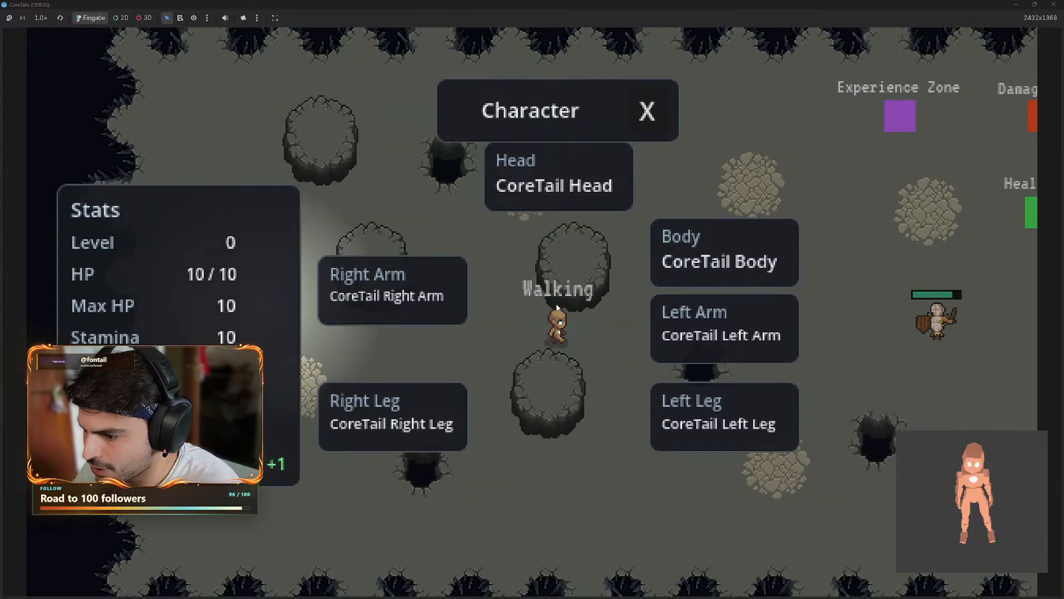
{"action": "key", "text": "shift+d"}
{"action": "key", "text": "shift+w"}
{"action": "key", "text": "shift+s"}
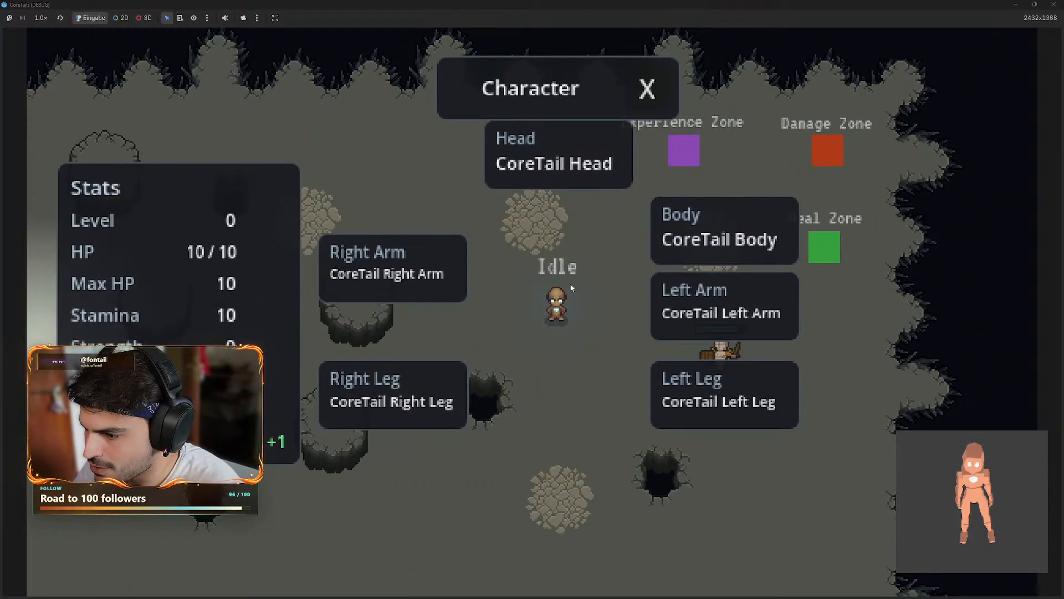
- Circle the player in short loops beside the target dummy to view the walking animation in each direction
{"action": "key", "text": "shift+s"}
{"action": "key", "text": "d"}
{"action": "key", "text": "w"}
{"action": "key", "text": "a"}
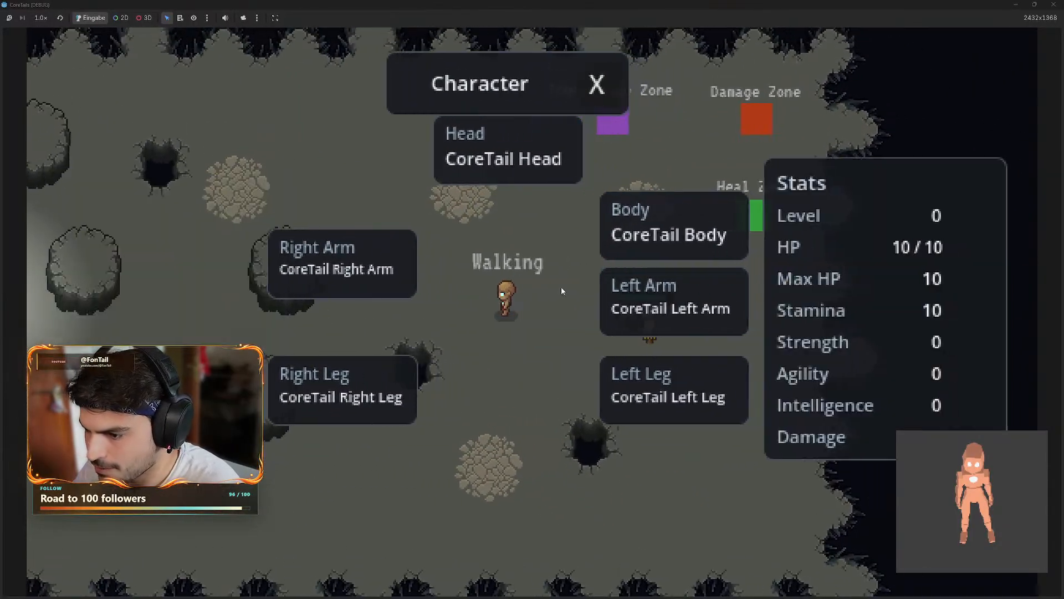
{"action": "key", "text": "s"}
{"action": "key", "text": "shift+d"}
{"action": "key", "text": "w"}
{"action": "key", "text": "a"}
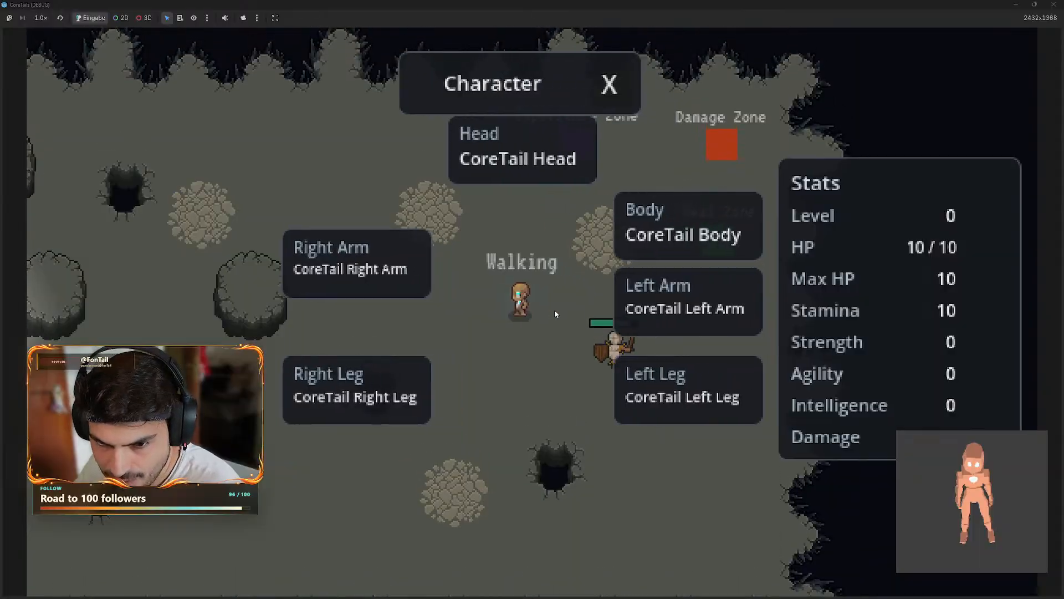
{"action": "key", "text": "s"}
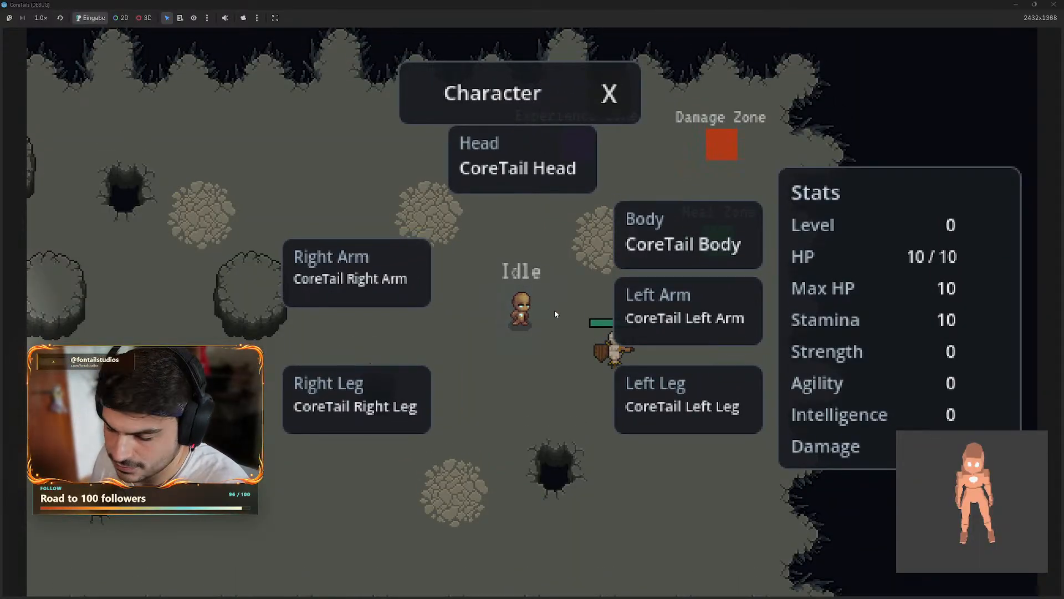
- Move the player short distances north and south, pausing between moves to compare the idle and walking animations
{"action": "key", "text": "w"}
{"action": "key", "text": "a"}
{"action": "key", "text": "s"}
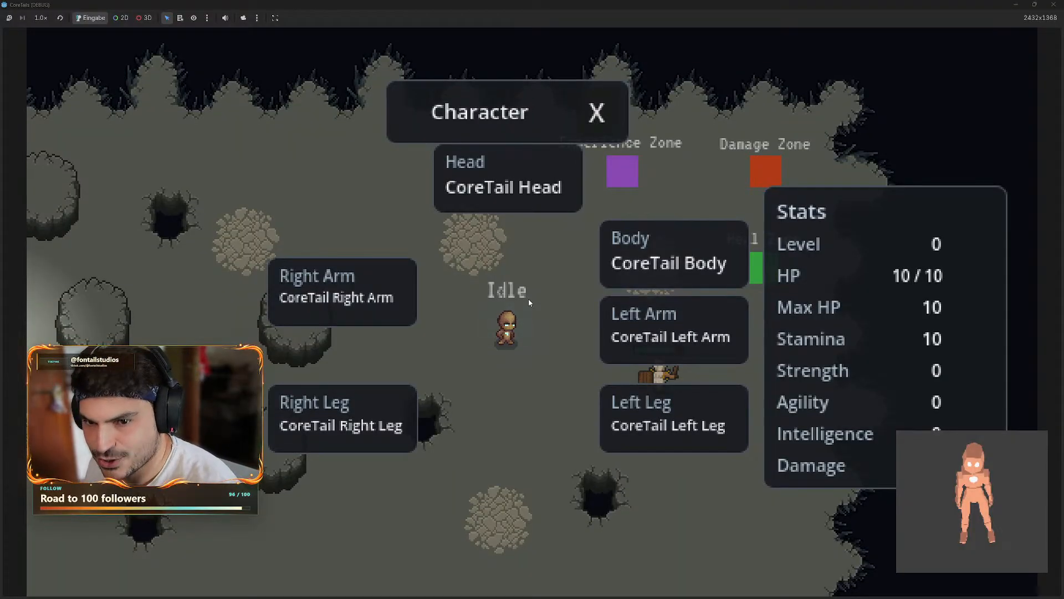
{"action": "key", "text": "w"}
{"action": "key", "text": "s"}
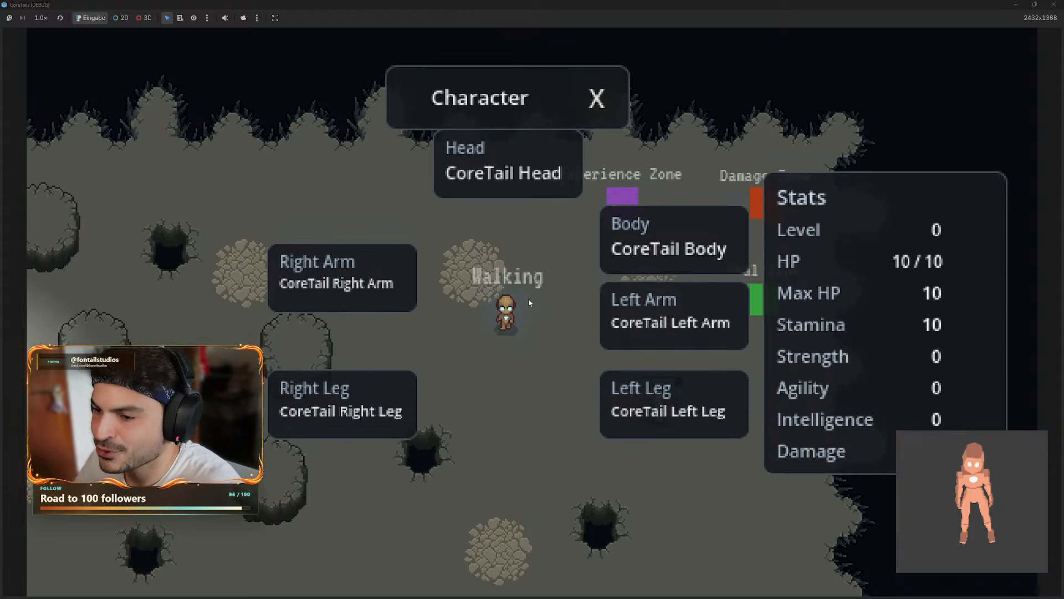
{"action": "key", "text": "s"}
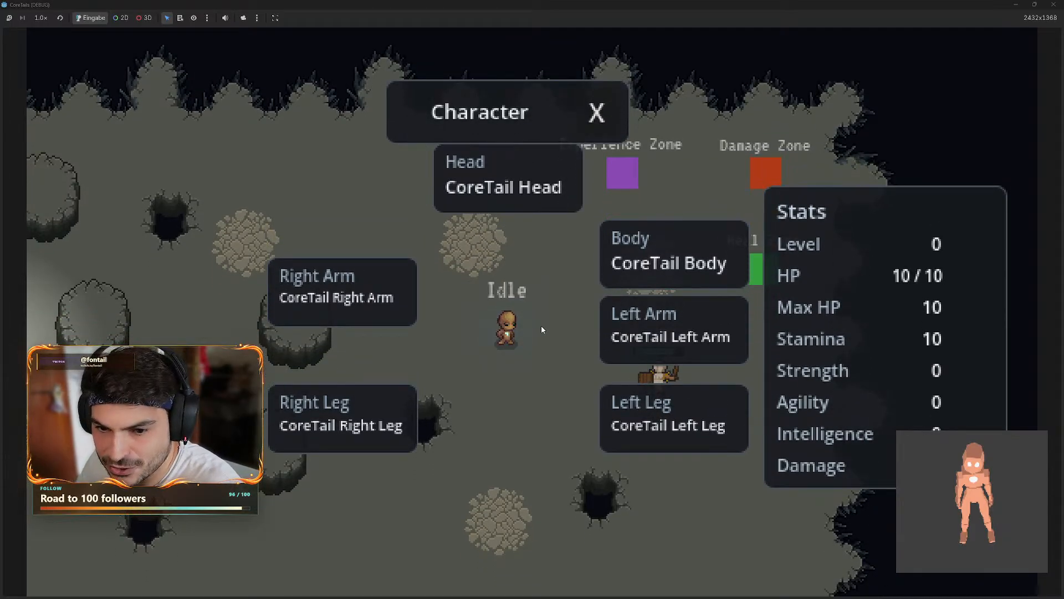
{"action": "key", "text": "w"}
{"action": "key", "text": "d"}
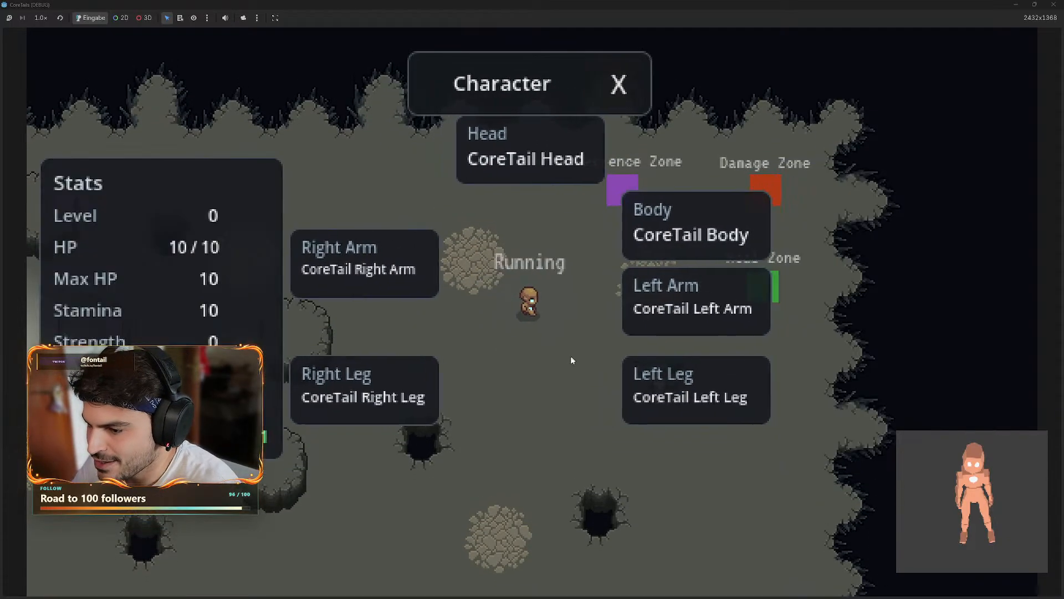
- Close the Character screen and test an attack and short walks beside the target dummy
{"action": "key", "text": "s"}
{"action": "key", "text": "a"}
{"action": "key", "text": "c"}
{"action": "key", "text": "a"}
{"action": "key", "text": "s"}
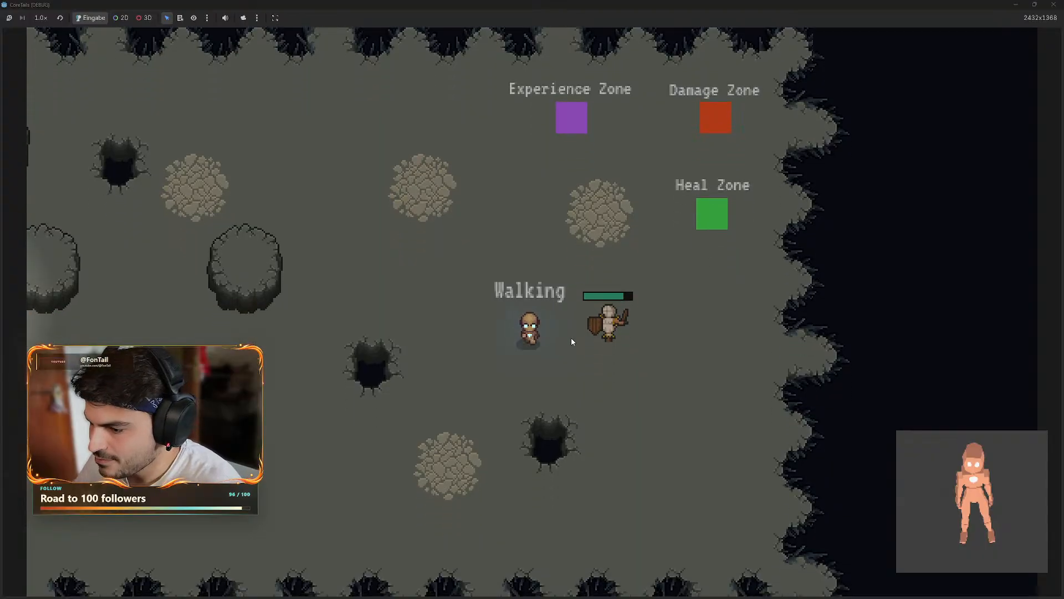
{"action": "left_click", "coordinate": [580, 341]}
{"action": "key", "text": "w"}
{"action": "key", "text": "d"}
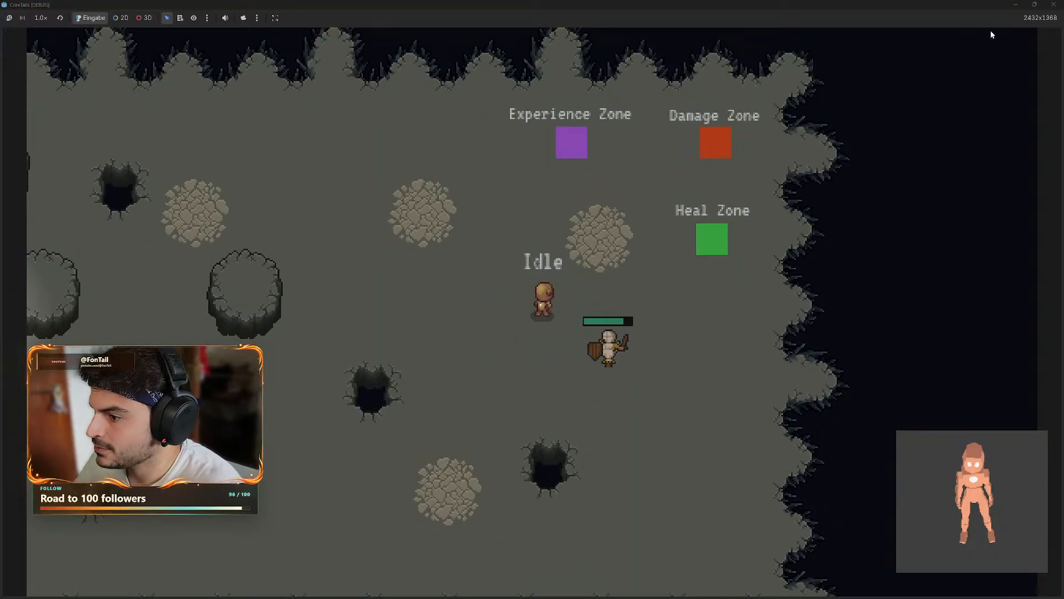
{"action": "key", "text": "a"}
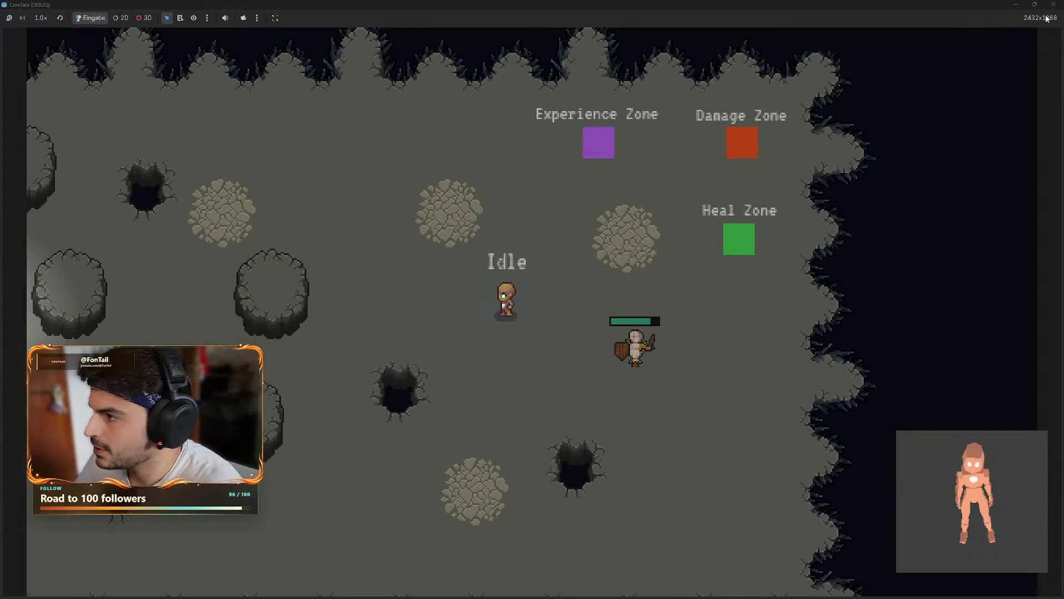
- Close the running game and switch to the CoreTails_Default_Master animation file in Blender
{"action": "left_click", "coordinate": [1054, 4]}
{"action": "mouse_move", "coordinate": [700, 591]}
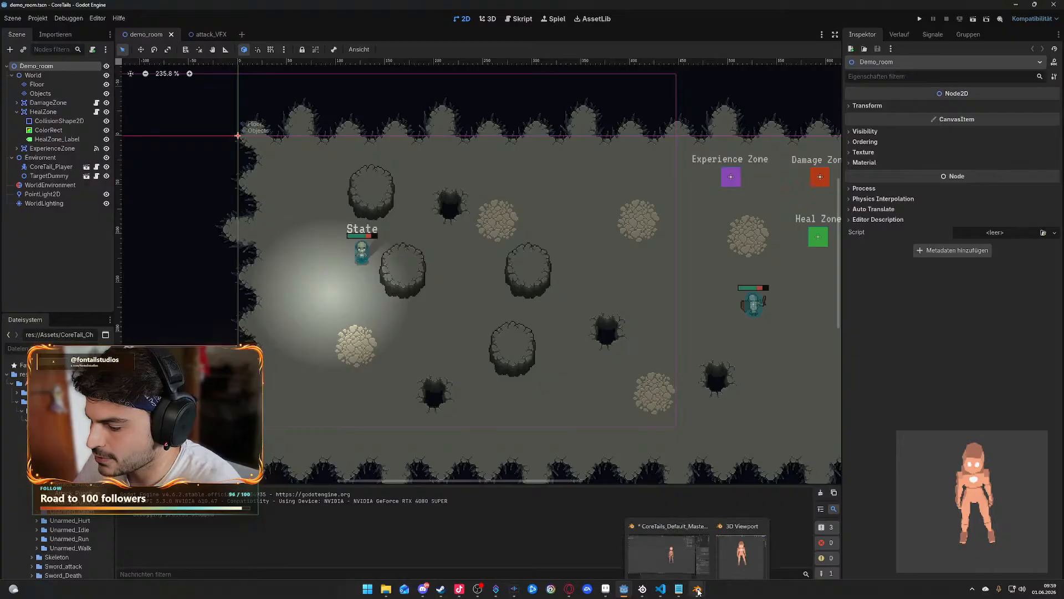
{"action": "left_click", "coordinate": [673, 536]}
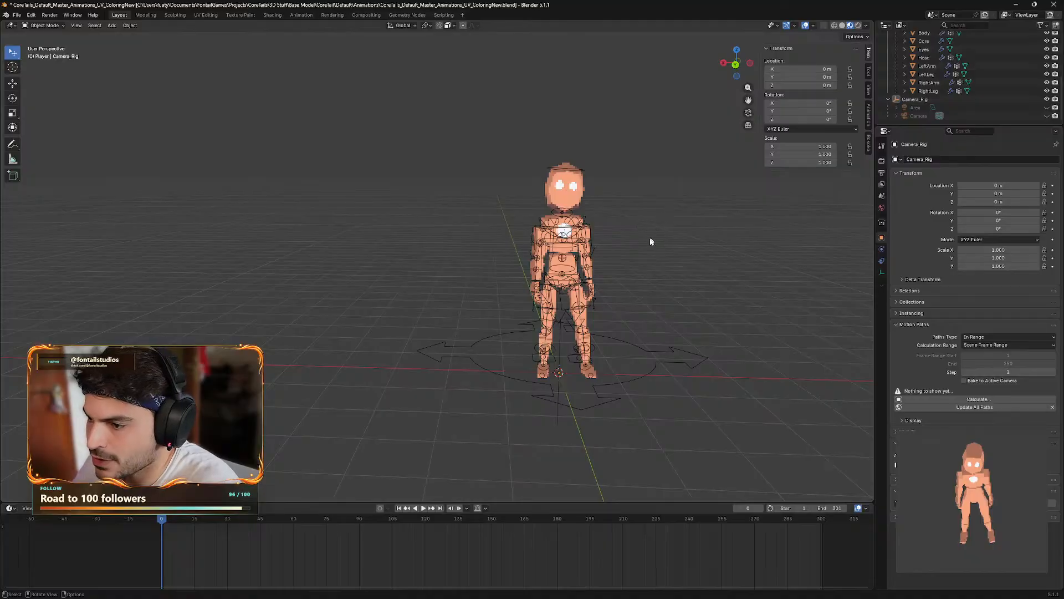
- Examine the rigged character and its separate Body, Core and RightArm meshes, leaving nothing selected
{"action": "key", "text": "a"}
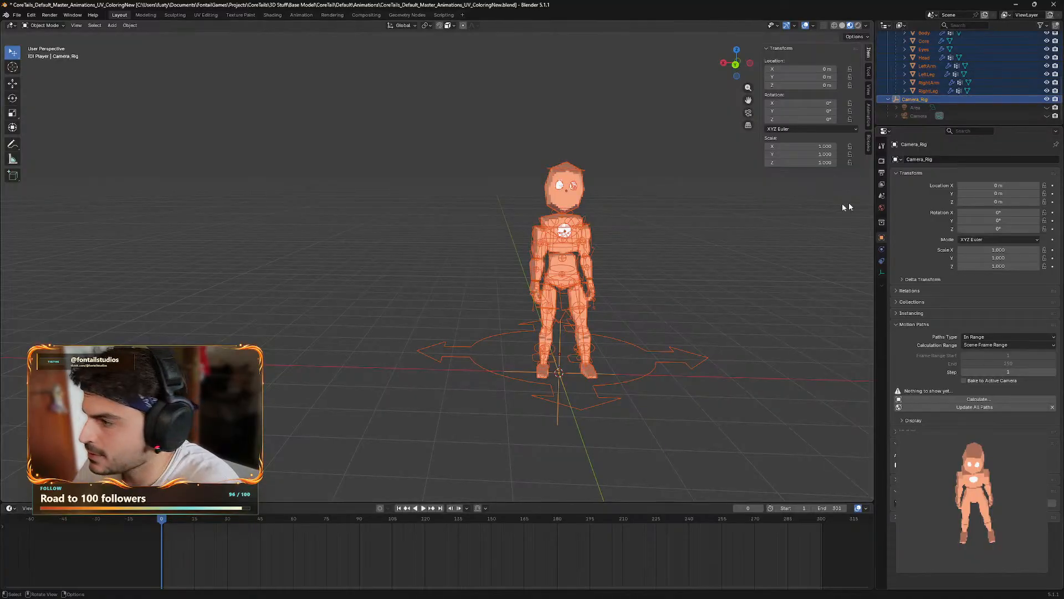
{"action": "key", "text": "alt+a"}
{"action": "left_click_drag", "start_coordinate": [658, 255], "coordinate": [654, 256]}
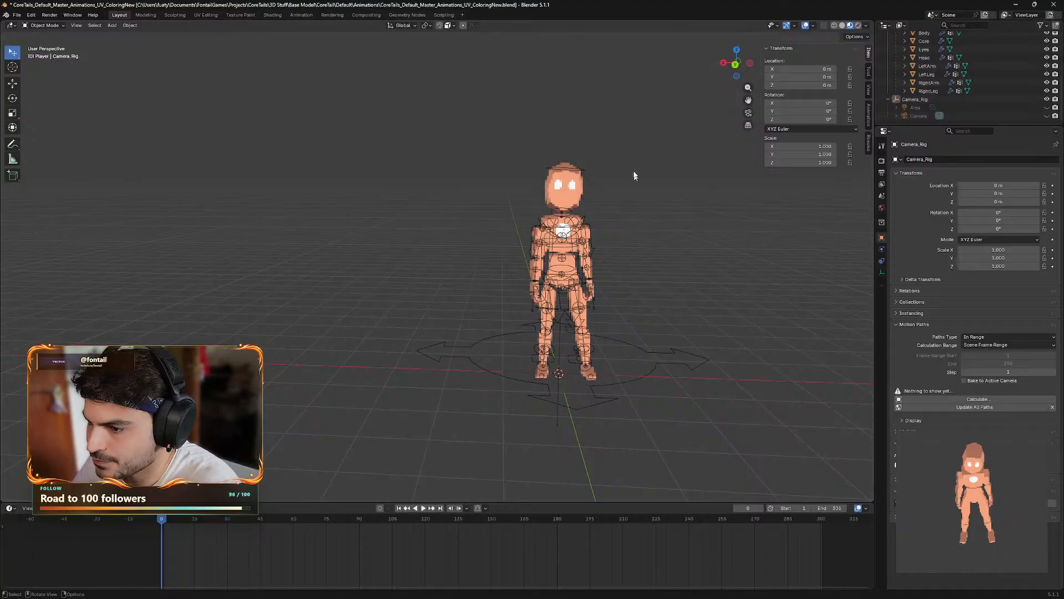
{"action": "left_click_drag", "start_coordinate": [659, 327], "coordinate": [675, 275]}
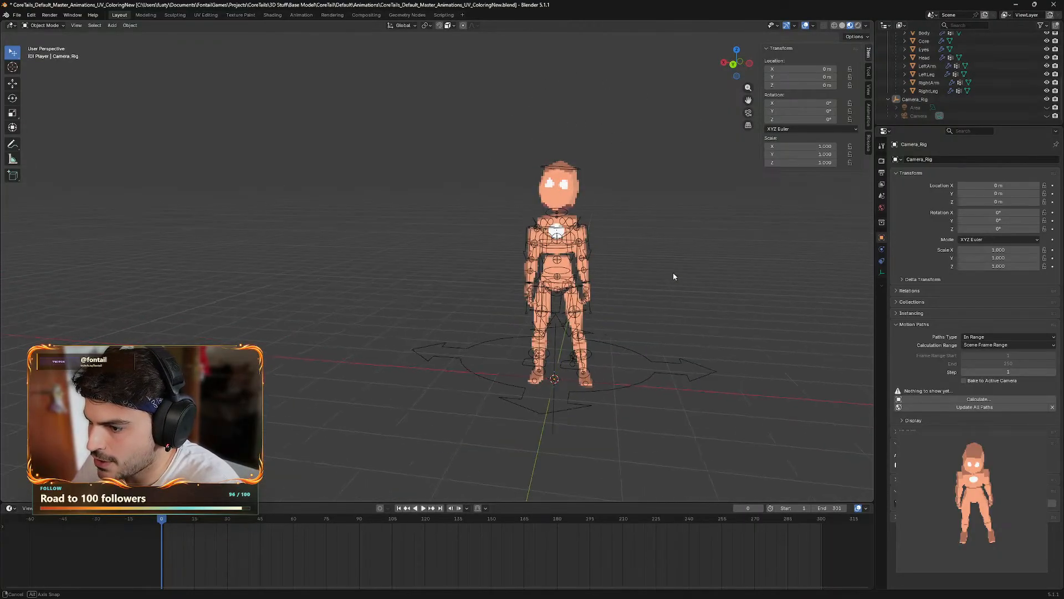
{"action": "scroll", "coordinate": [929, 85], "scroll_direction": "up", "scroll_amount": 2}
{"action": "left_click", "coordinate": [925, 50]}
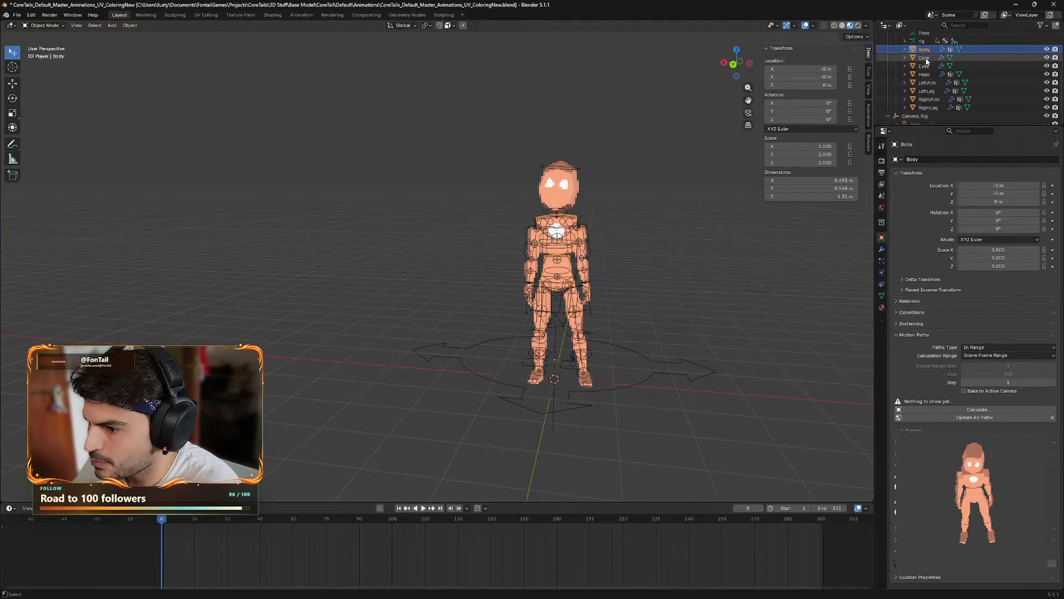
{"action": "left_click", "coordinate": [926, 58], "text": "ctrl"}
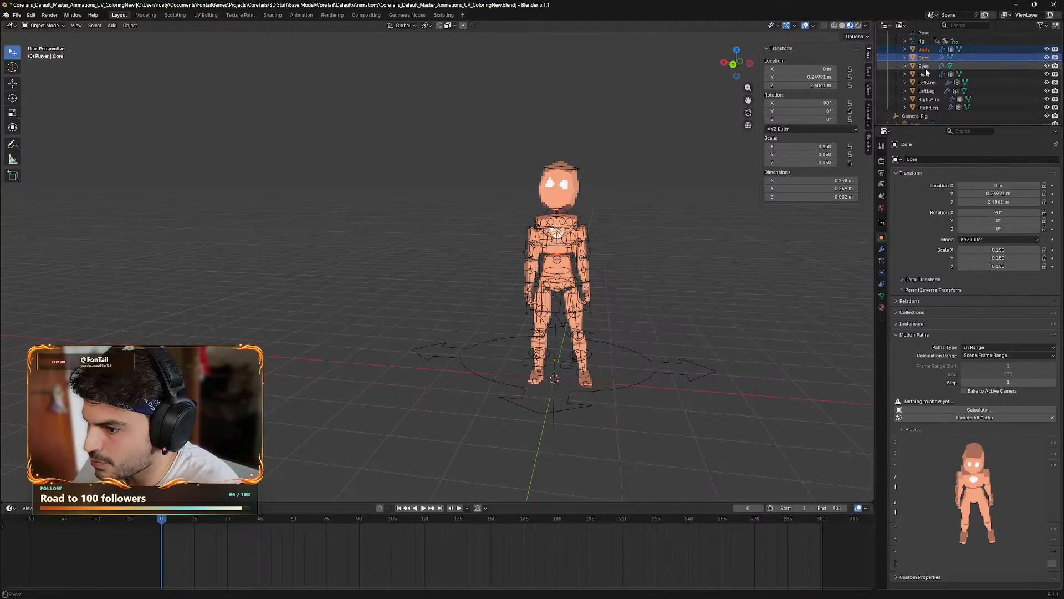
{"action": "left_click", "coordinate": [928, 100]}
{"action": "left_click_drag", "start_coordinate": [673, 258], "coordinate": [704, 261]}
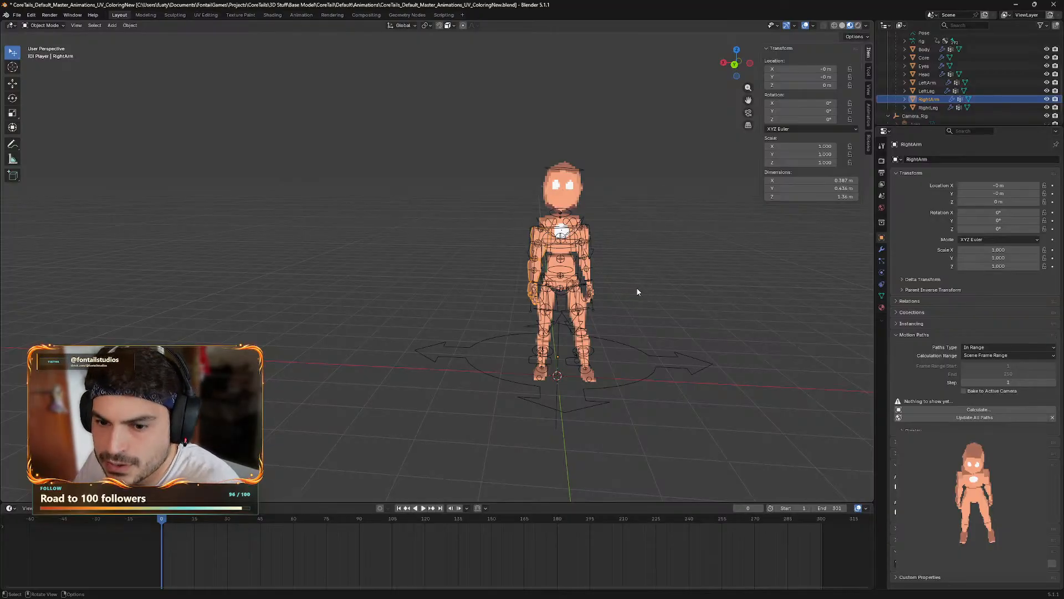
{"action": "left_click", "coordinate": [500, 192]}
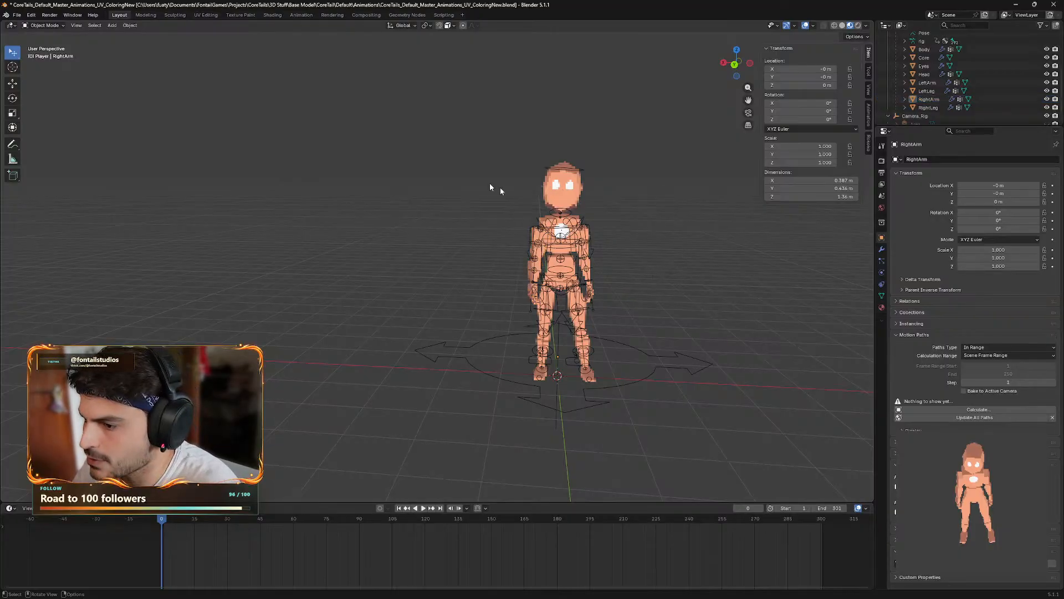
- Render the character at frame 0 as a still image and enlarge the result to inspect its pixels
{"action": "left_click", "coordinate": [51, 16]}
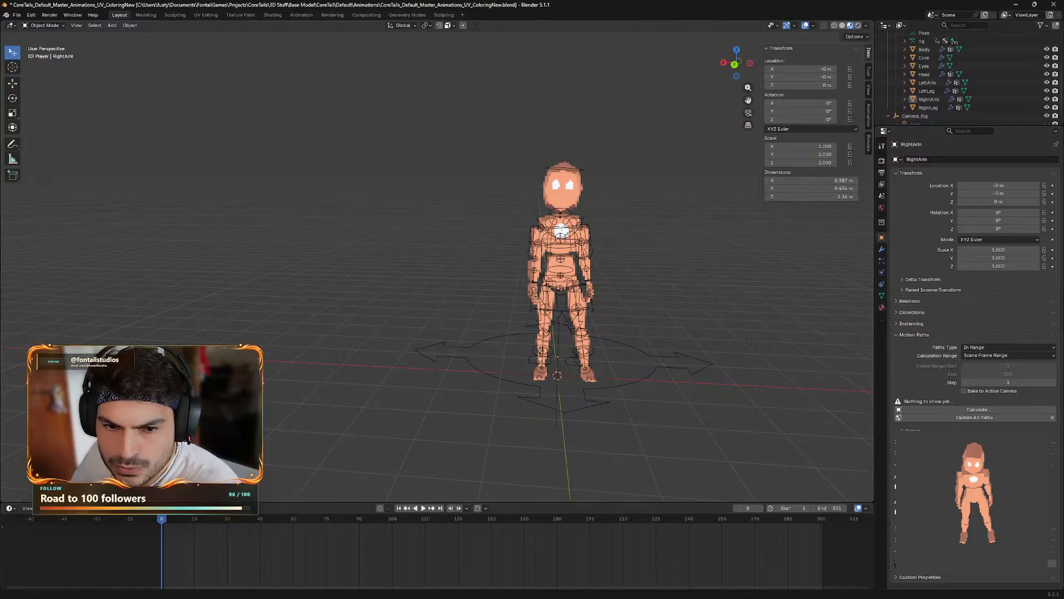
{"action": "left_click", "coordinate": [50, 15]}
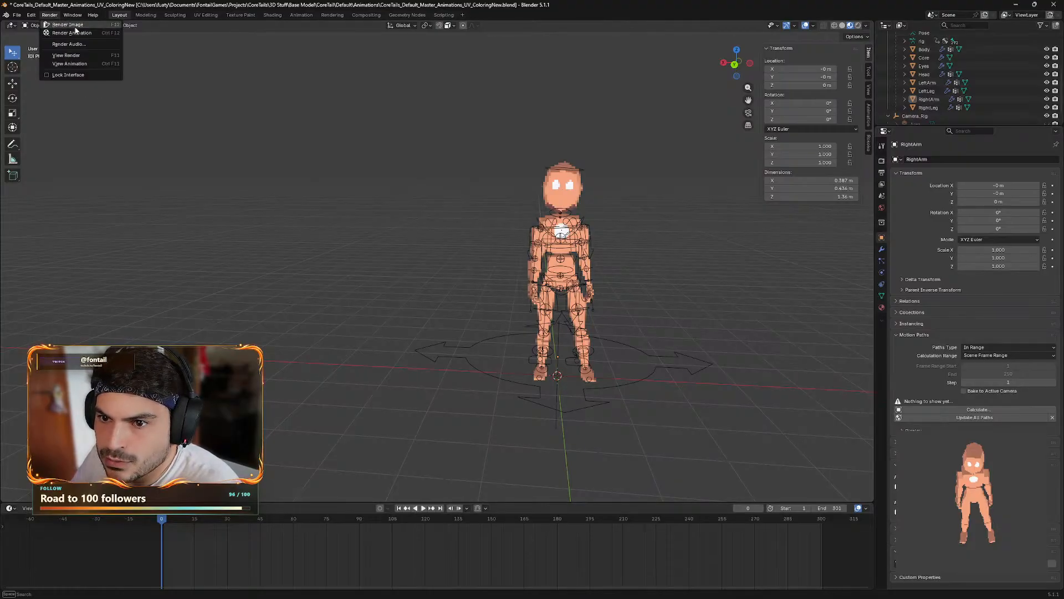
{"action": "left_click", "coordinate": [74, 31]}
{"action": "left_click_drag", "start_coordinate": [559, 295], "coordinate": [813, 502]}
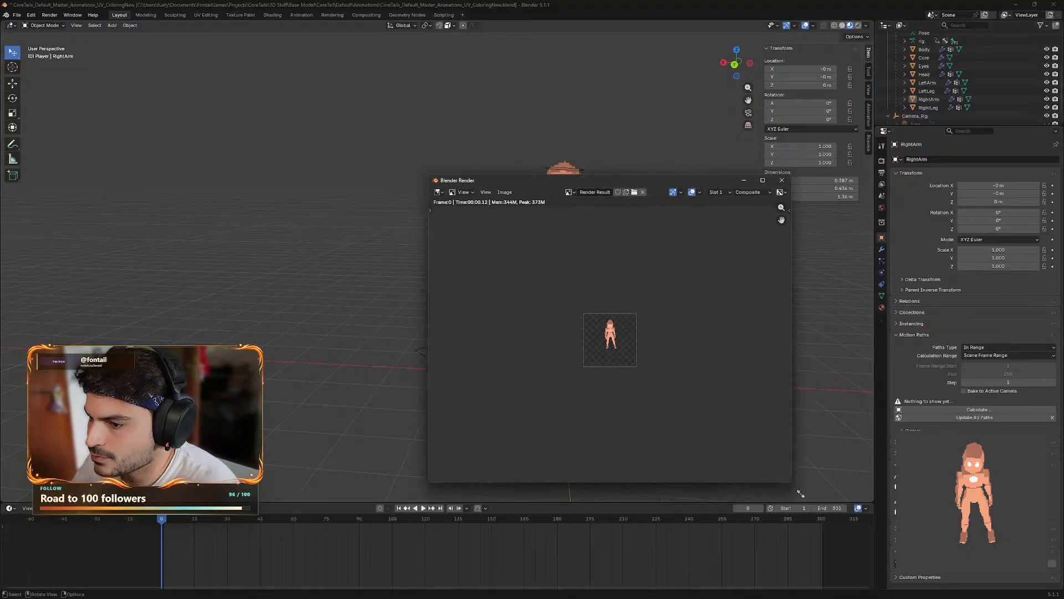
{"action": "left_click_drag", "start_coordinate": [586, 180], "coordinate": [453, 75]}
{"action": "scroll", "coordinate": [506, 288], "scroll_direction": "up", "scroll_amount": 8}
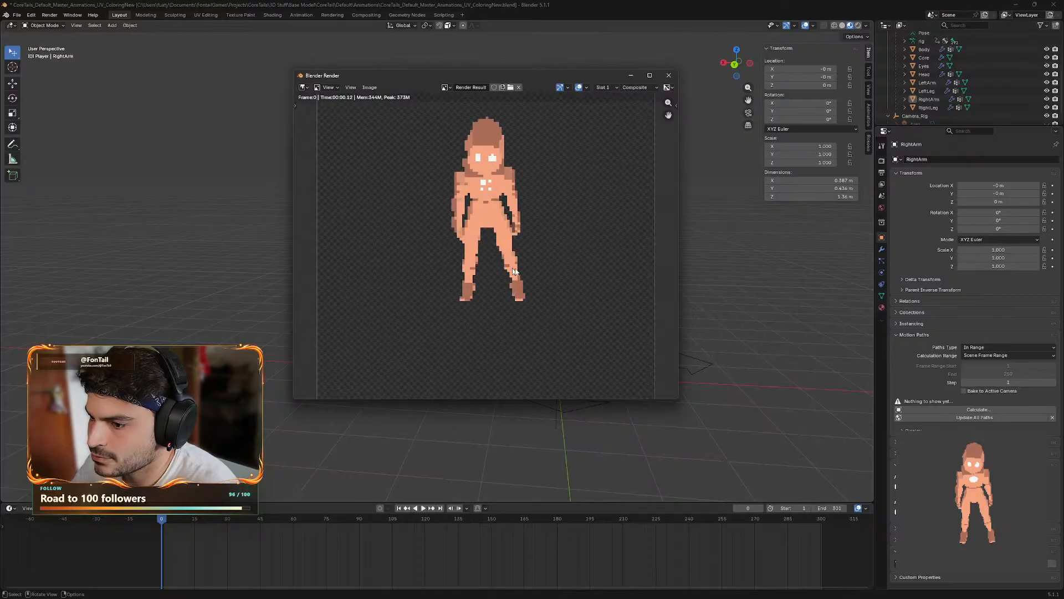
{"action": "scroll", "coordinate": [532, 264], "scroll_direction": "down", "scroll_amount": 3}
{"action": "scroll", "coordinate": [532, 261], "scroll_direction": "up", "scroll_amount": 2}
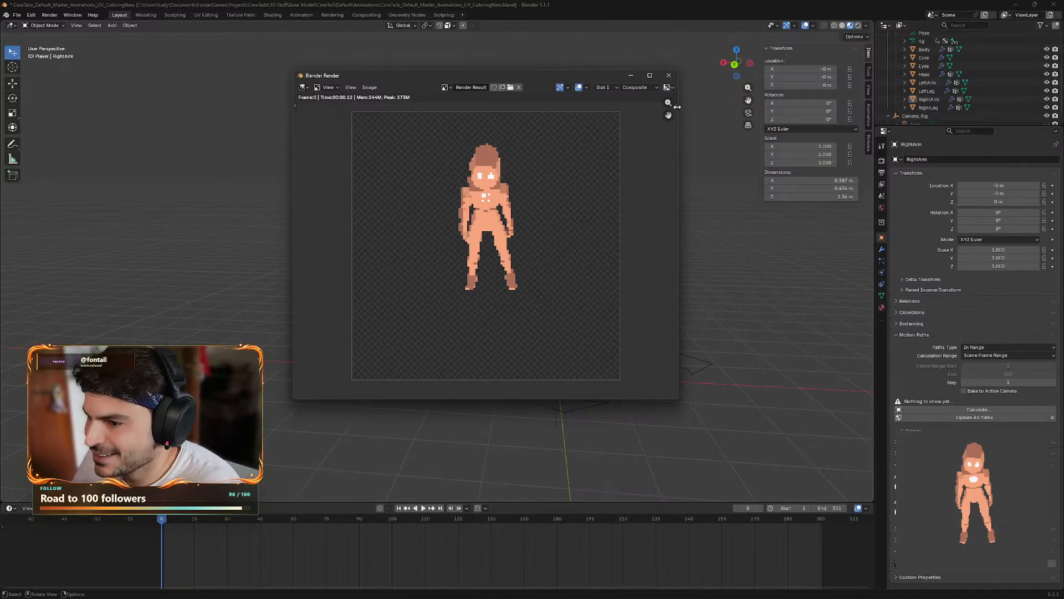
- Close the render result and open Character_Front.aseprite from the Idle renders folder in Aseprite
{"action": "left_click", "coordinate": [670, 76]}
{"action": "left_click_drag", "start_coordinate": [681, 305], "coordinate": [604, 345]}
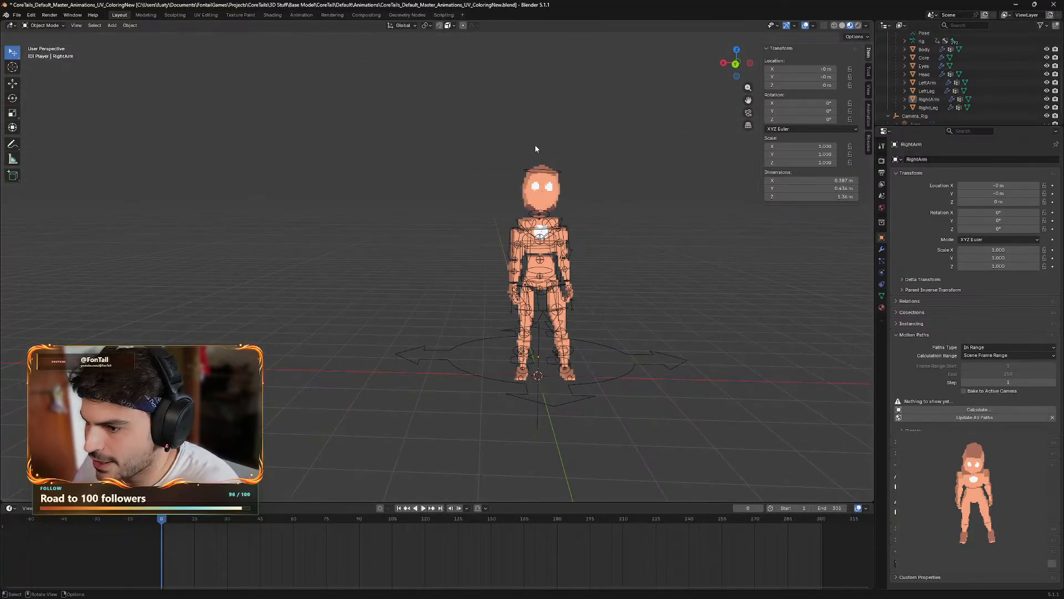
{"action": "mouse_move", "coordinate": [514, 588]}
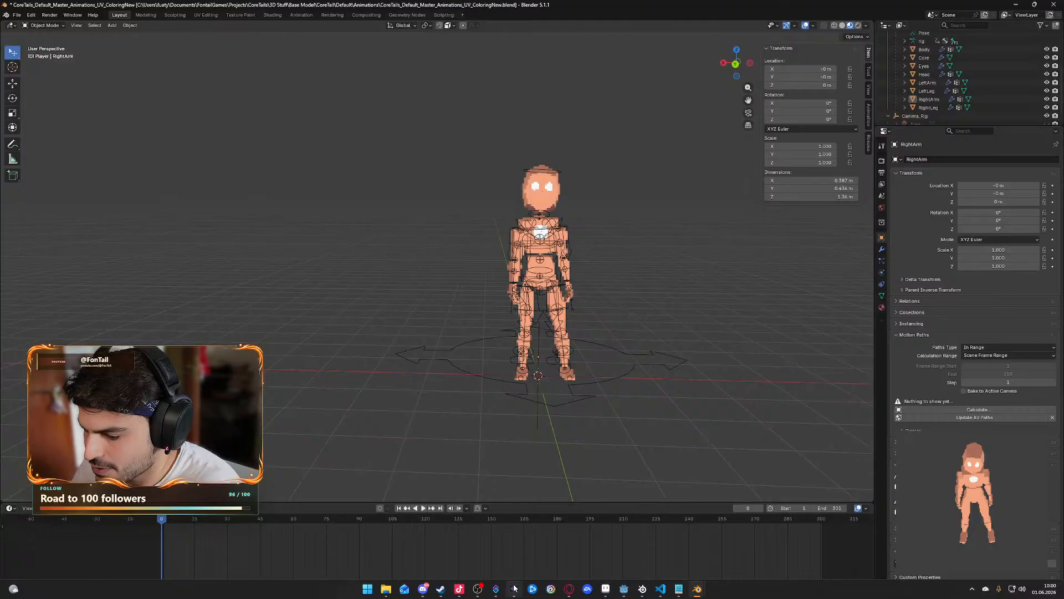
{"action": "left_click", "coordinate": [395, 590]}
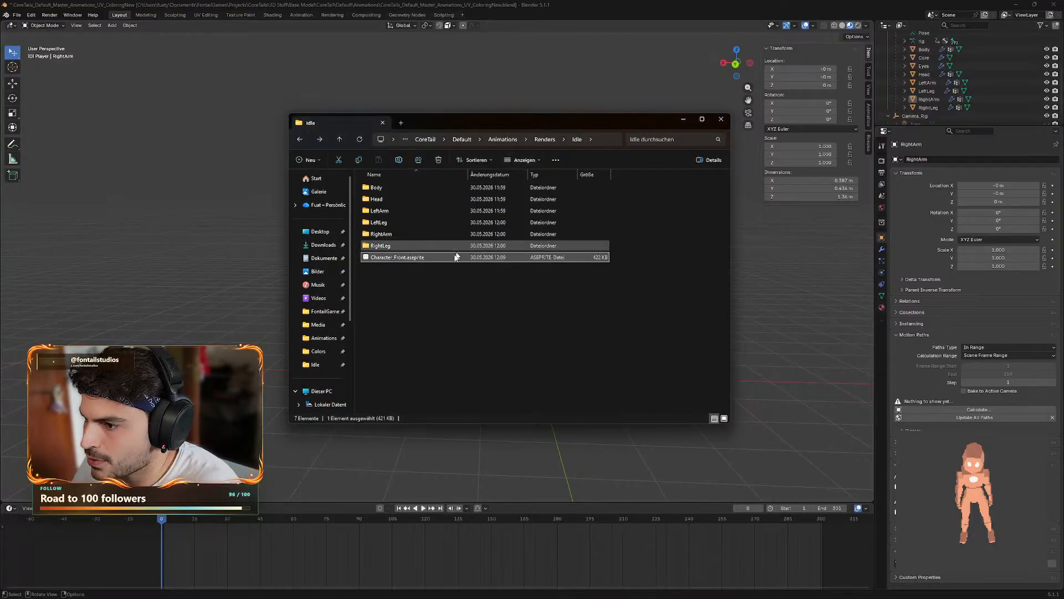
{"action": "left_click", "coordinate": [392, 258]}
{"action": "mouse_move", "coordinate": [562, 594]}
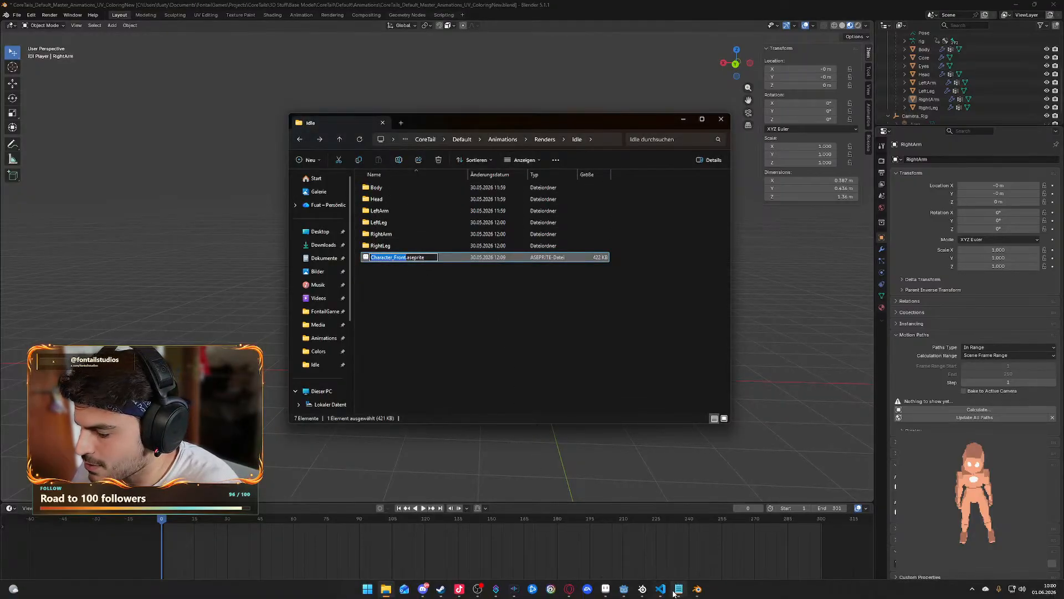
{"action": "left_click", "coordinate": [624, 590]}
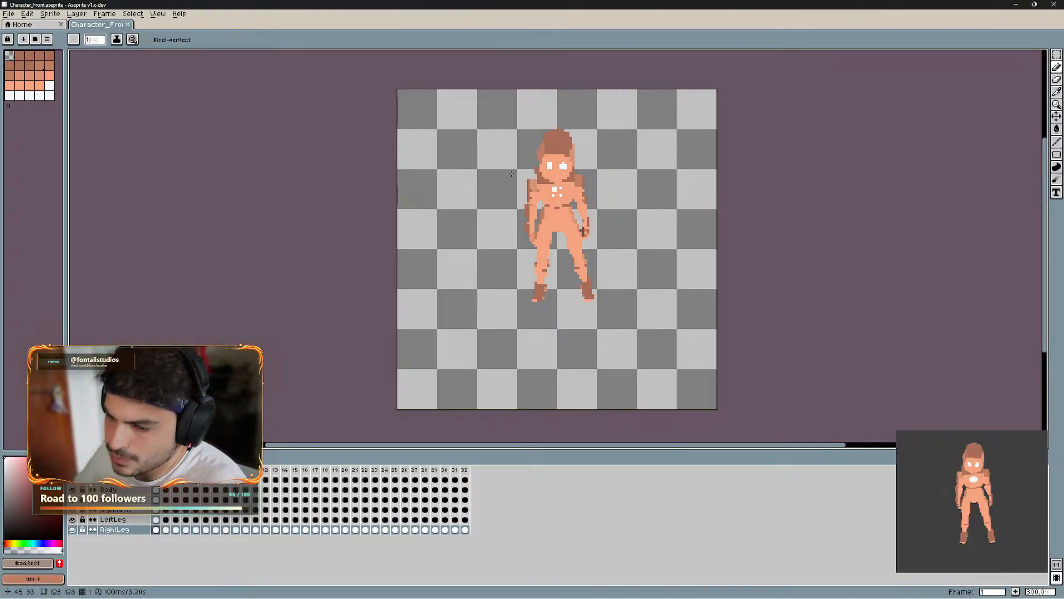
- Hide the body-part layers one after another while playing the idle animation to examine the remaining parts
{"action": "left_click", "coordinate": [122, 484]}
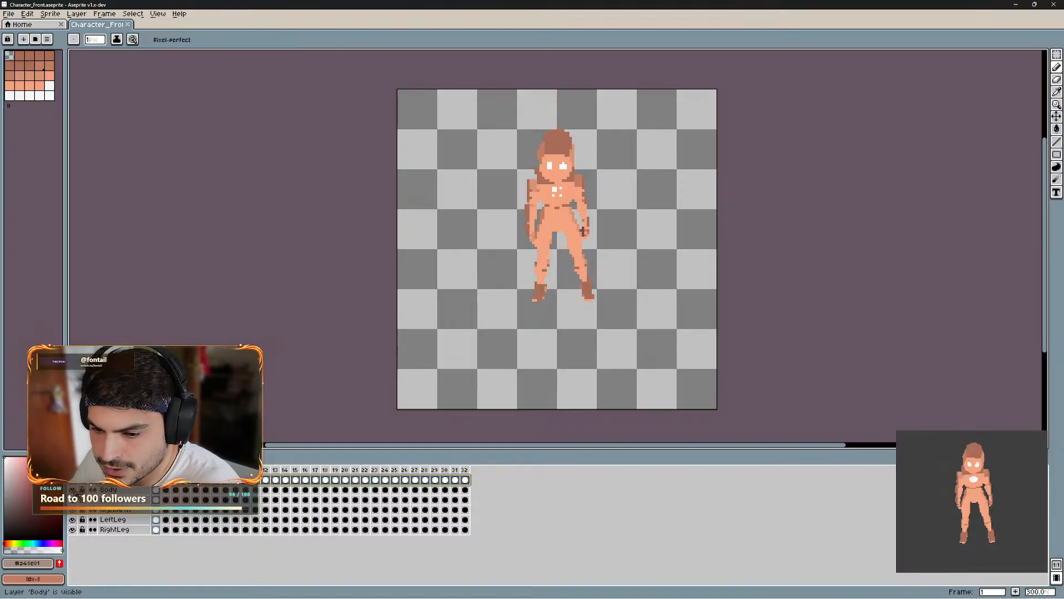
{"action": "left_click", "coordinate": [72, 490]}
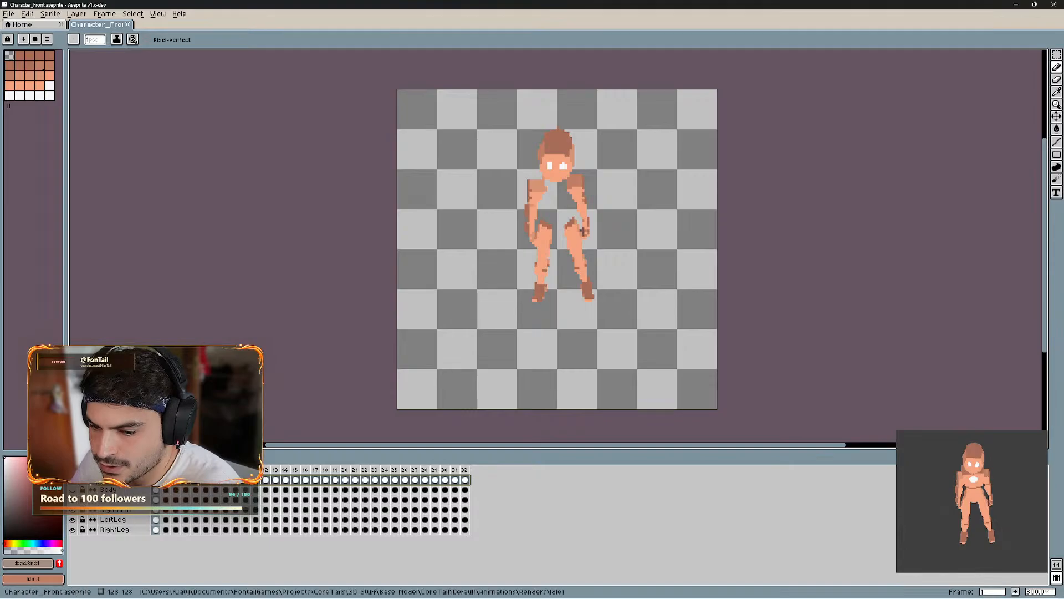
{"action": "key", "text": "Return"}
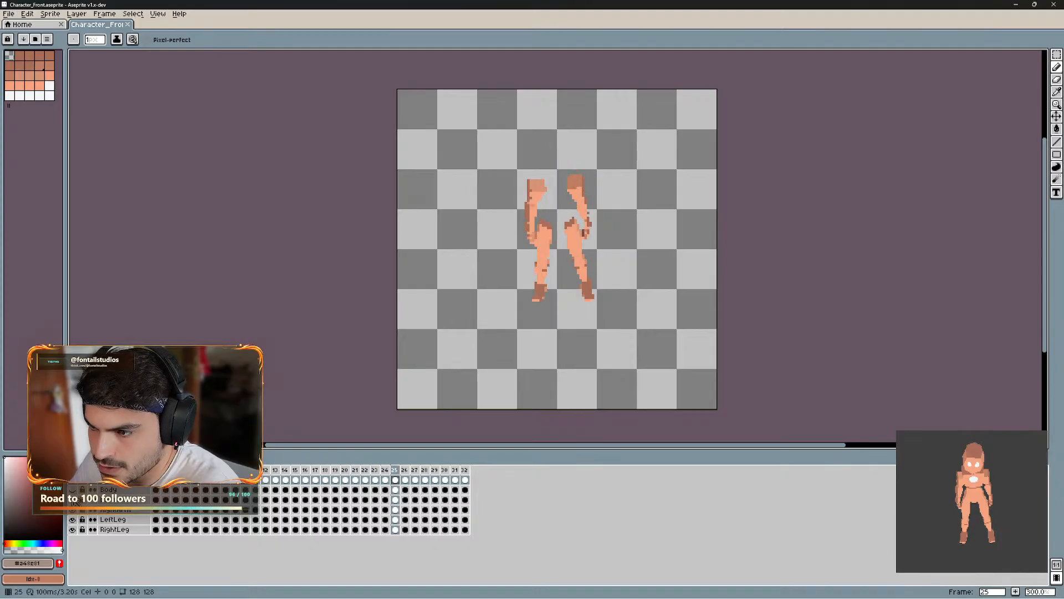
{"action": "left_click", "coordinate": [72, 520]}
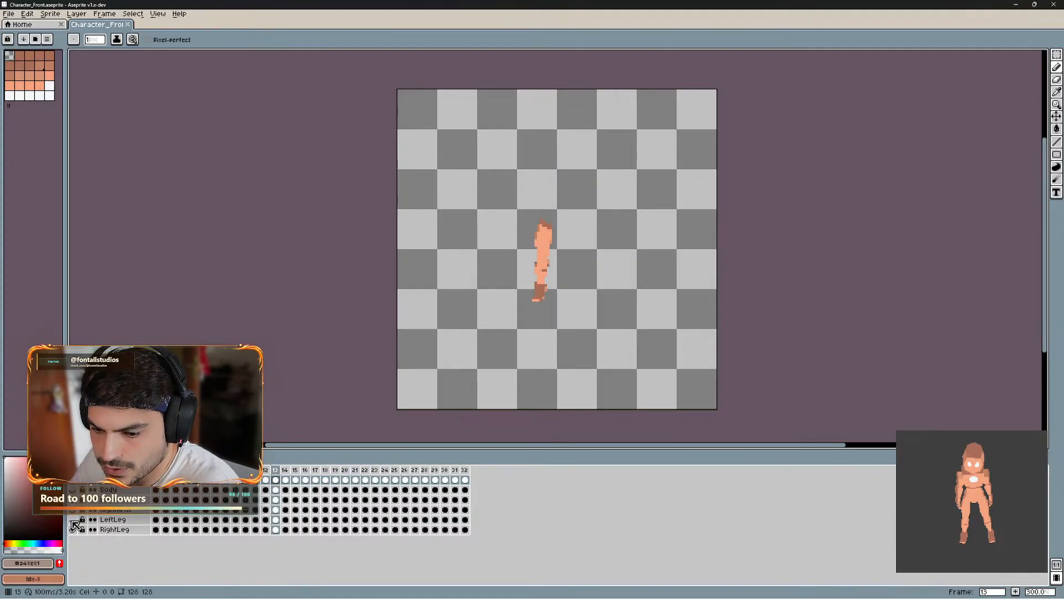
{"action": "key", "text": "Return"}
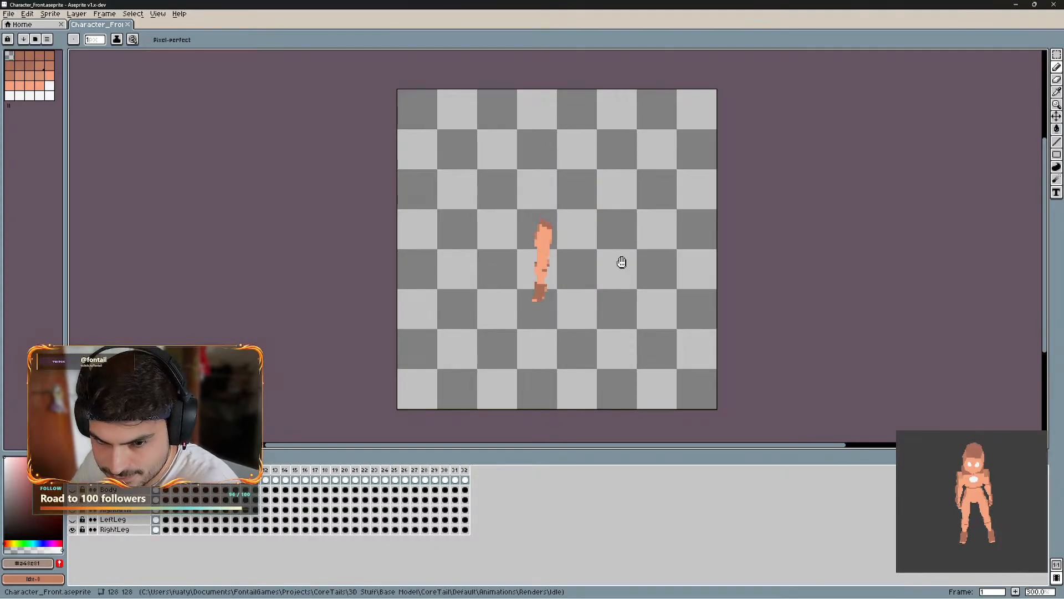
{"action": "left_click", "coordinate": [73, 529]}
{"action": "left_click", "coordinate": [72, 519]}
{"action": "left_click", "coordinate": [75, 519]}
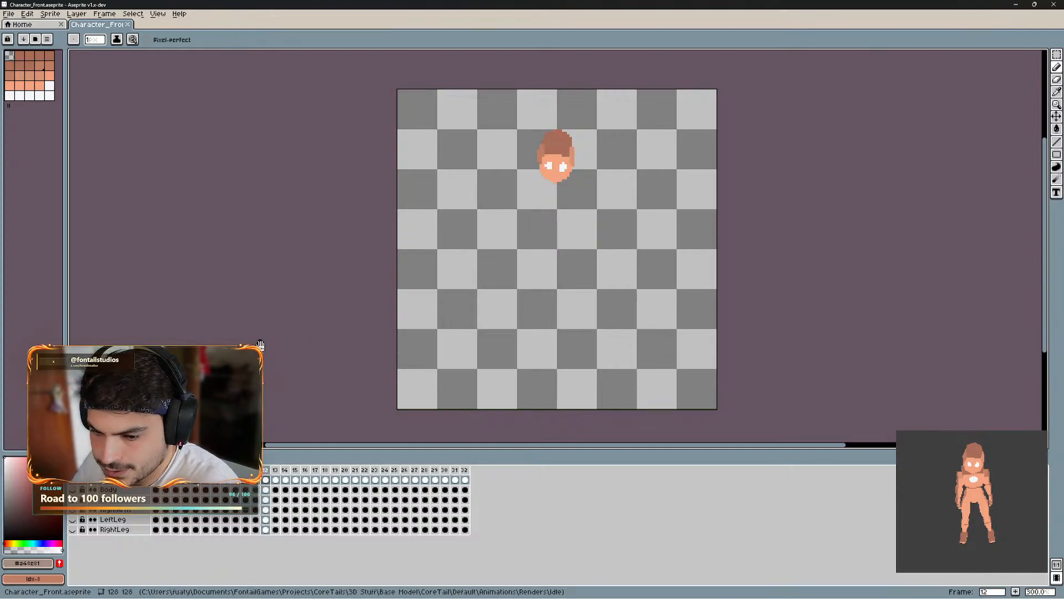
{"action": "left_click", "coordinate": [73, 479]}
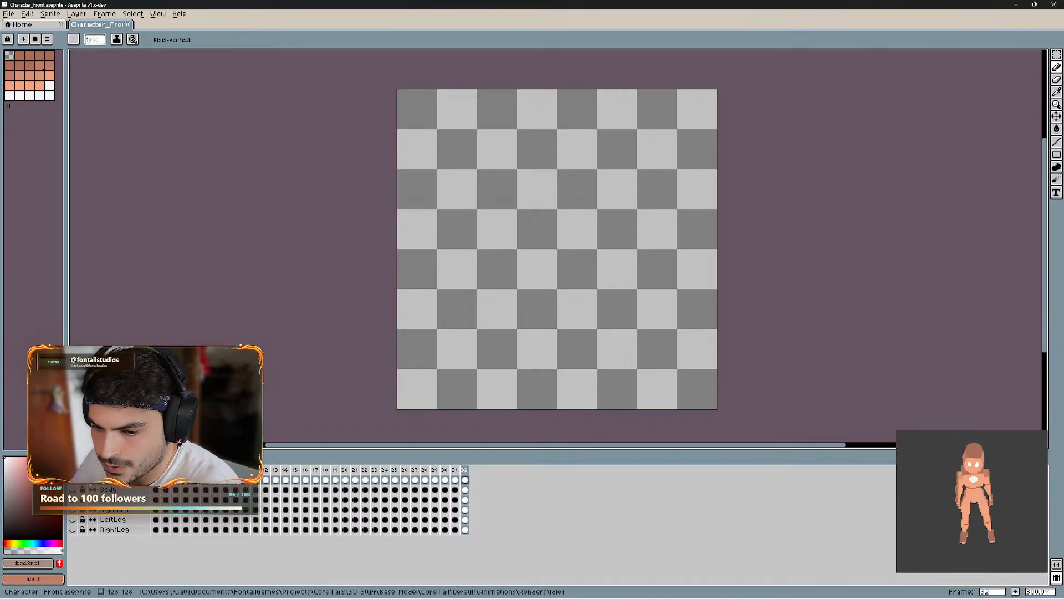
- Show all body-part layers again and examine the complete idle animation enlarged during playback
{"action": "left_click", "coordinate": [72, 470]}
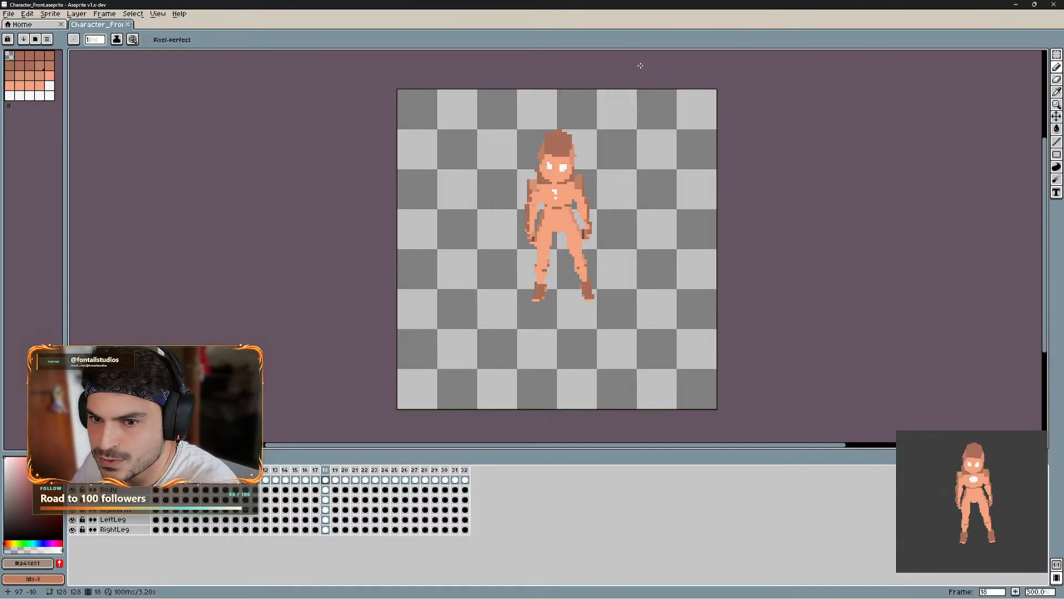
{"action": "scroll", "coordinate": [551, 196], "scroll_direction": "up", "scroll_amount": 2}
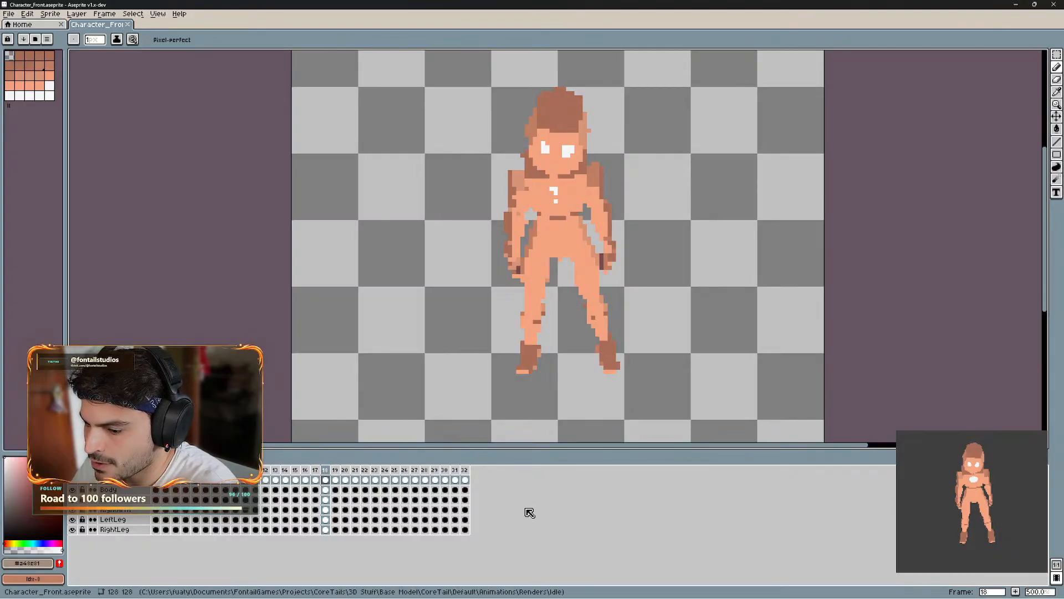
{"action": "left_click", "coordinate": [102, 457]}
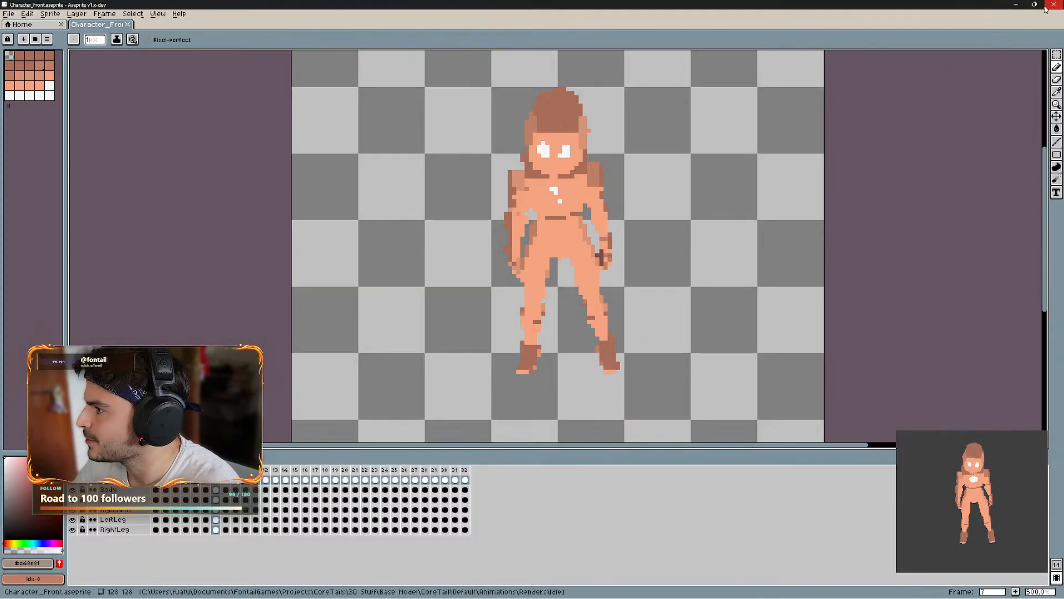
- Leave Aseprite, check the Renders and parent Animations folders, and return to the Blender scene
{"action": "left_click", "coordinate": [1016, 5]}
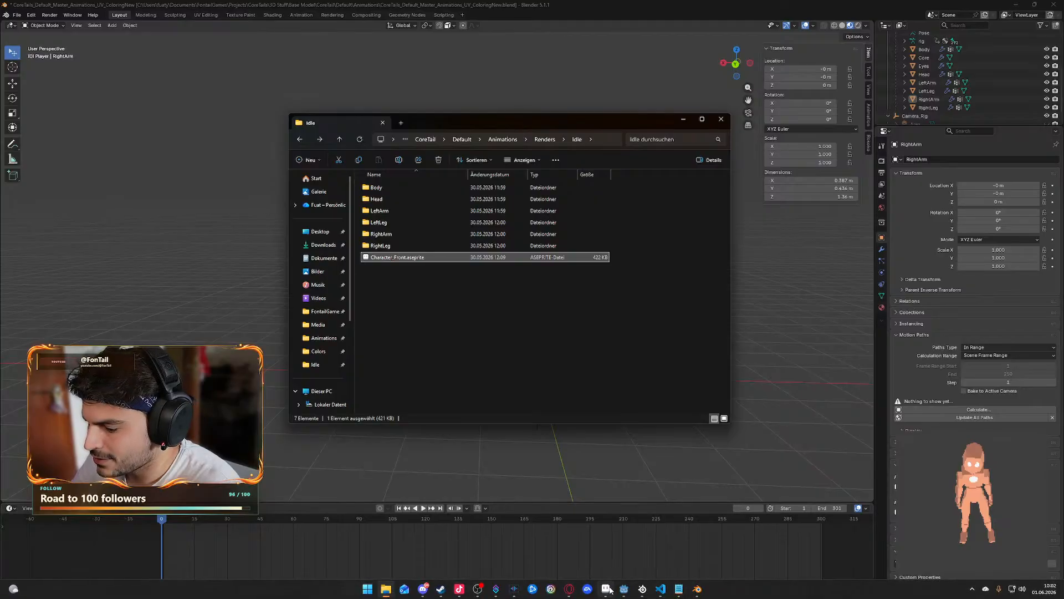
{"action": "left_click", "coordinate": [606, 589]}
{"action": "left_click", "coordinate": [1017, 5]}
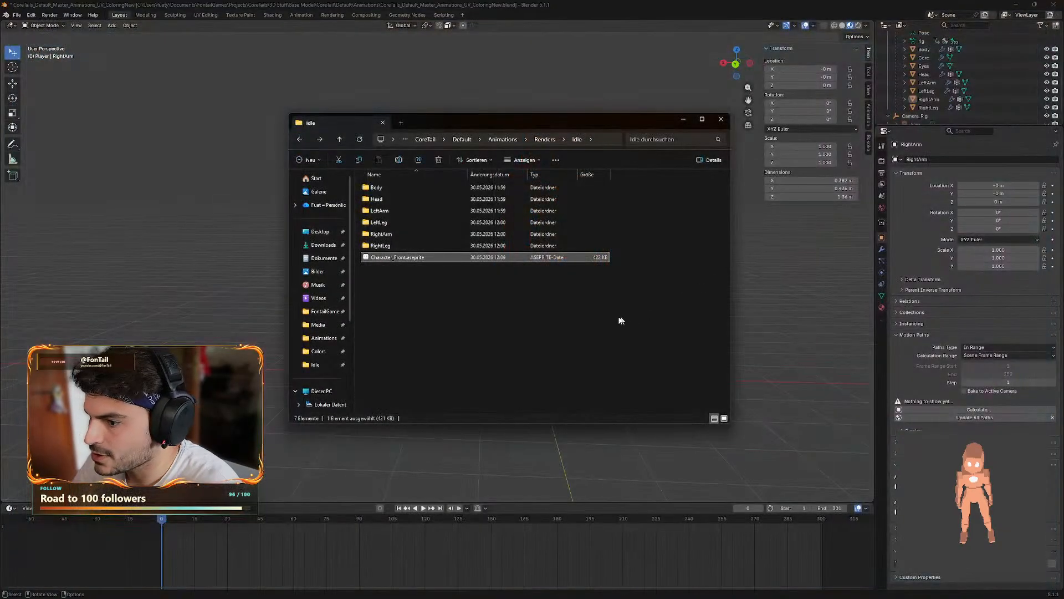
{"action": "left_click", "coordinate": [299, 141]}
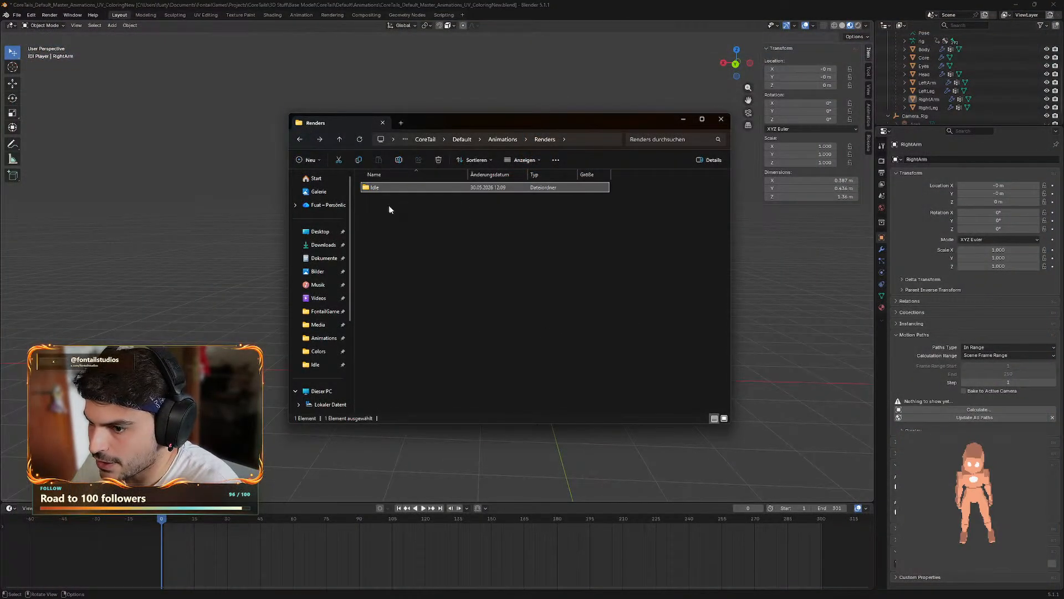
{"action": "left_click", "coordinate": [301, 140]}
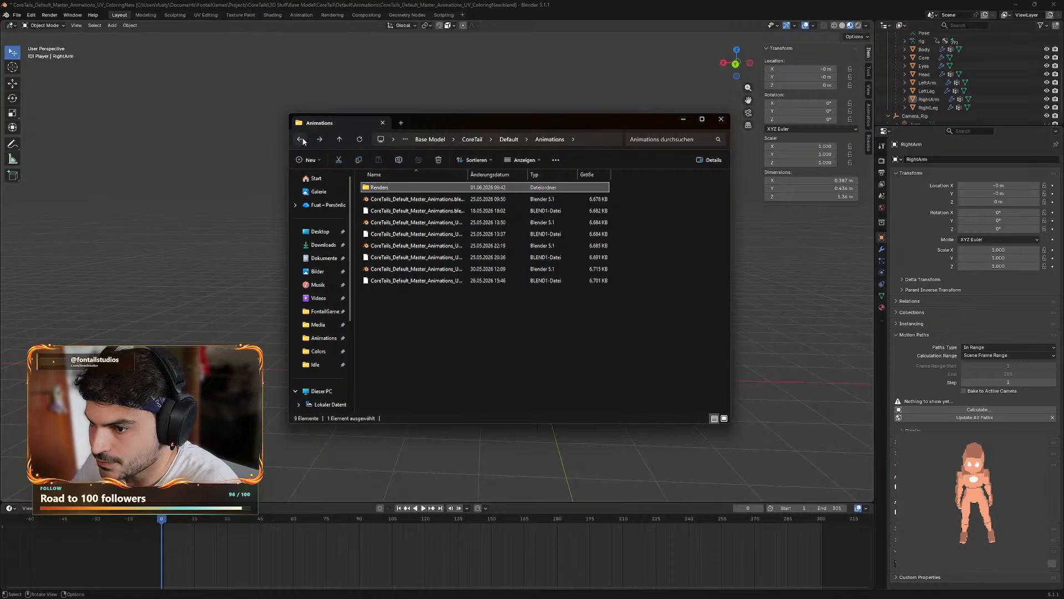
{"action": "left_click", "coordinate": [321, 139]}
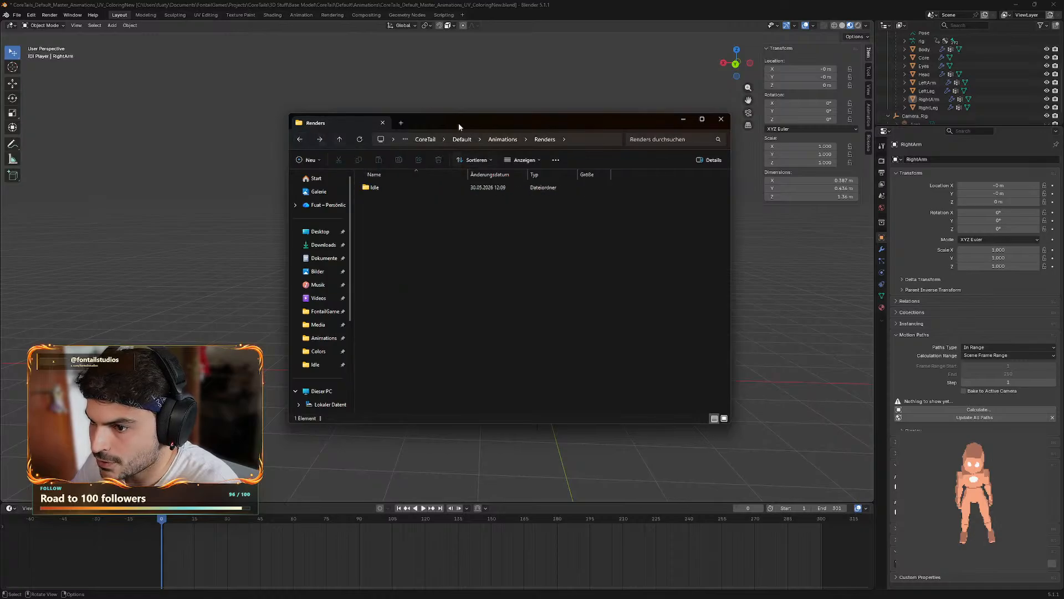
{"action": "left_click", "coordinate": [624, 8]}
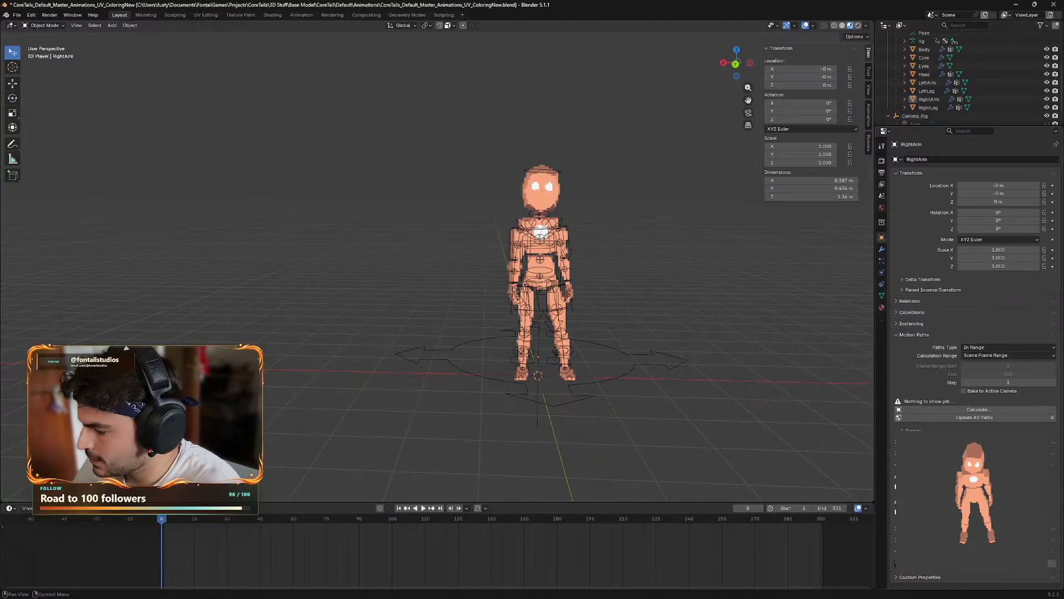
- Select the character's rig and assign the Walk action to it in place of Idle
{"action": "scroll", "coordinate": [965, 78], "scroll_direction": "up", "scroll_amount": 5}
{"action": "left_click", "coordinate": [920, 49]}
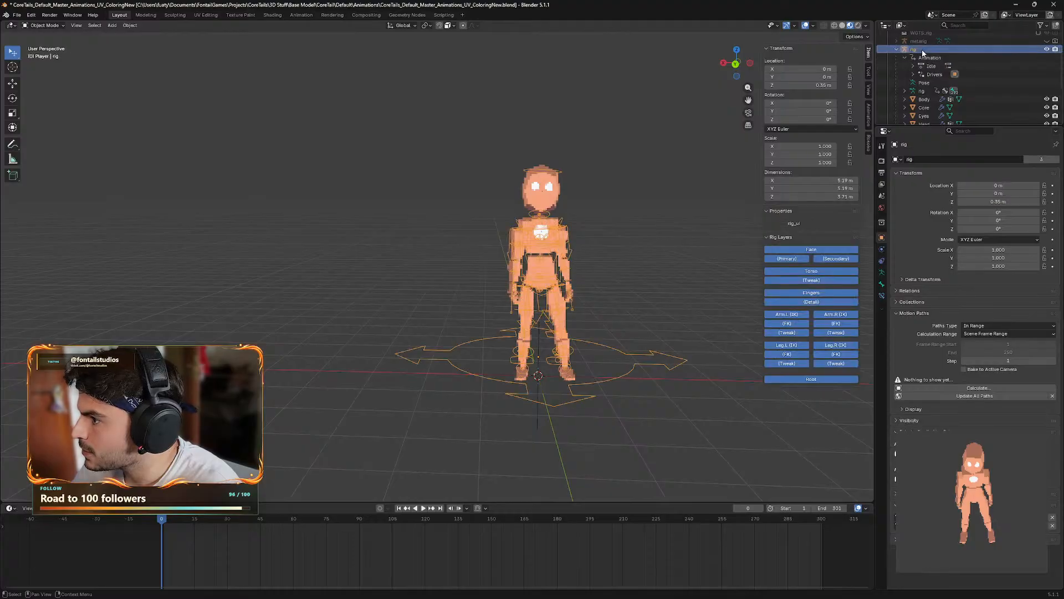
{"action": "left_click_drag", "start_coordinate": [710, 224], "coordinate": [692, 243]}
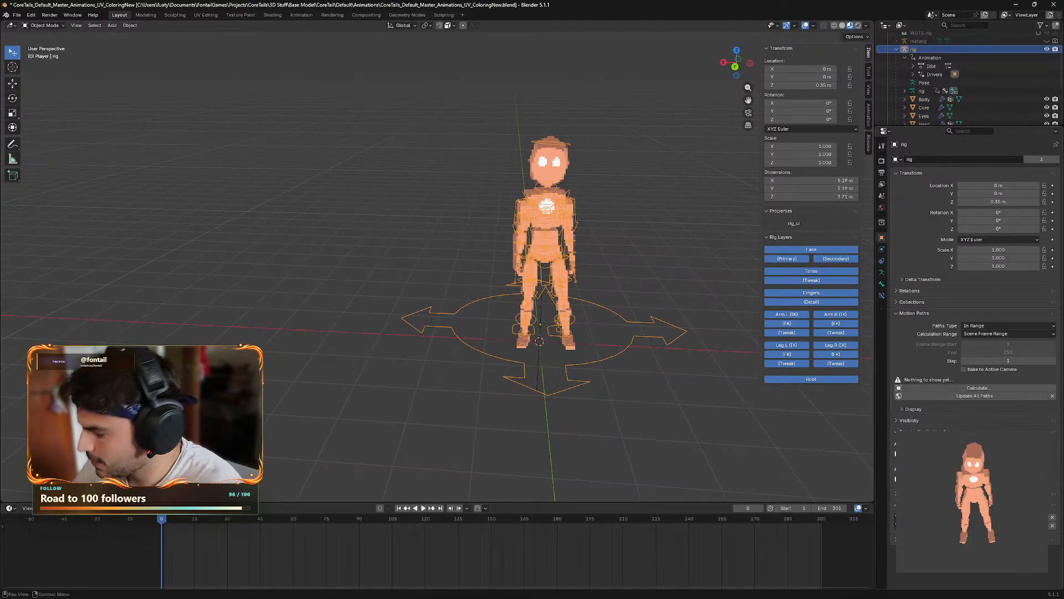
{"action": "left_click", "coordinate": [900, 517]}
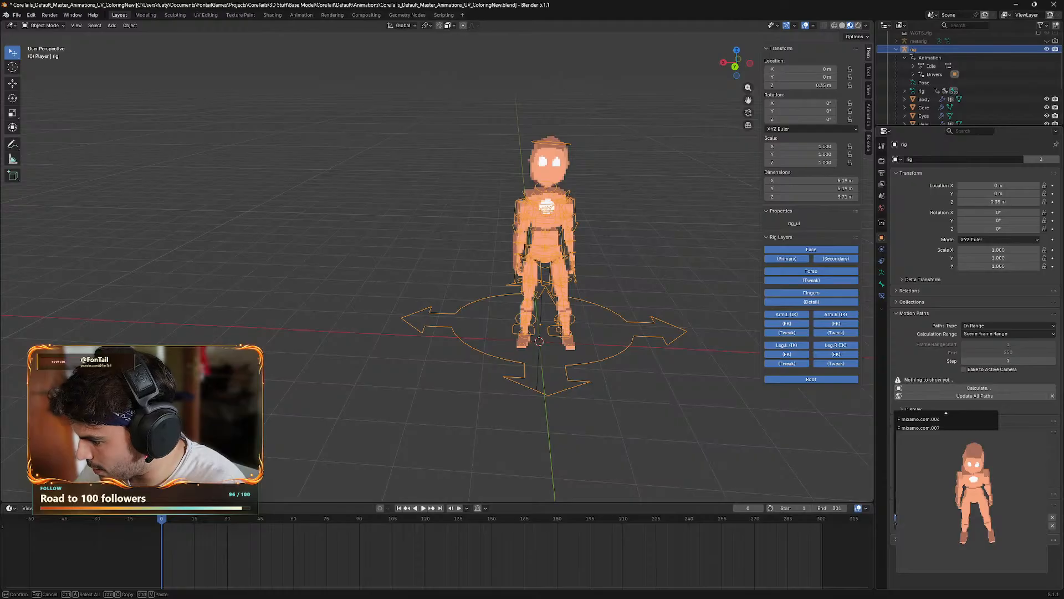
{"action": "left_click", "coordinate": [932, 491]}
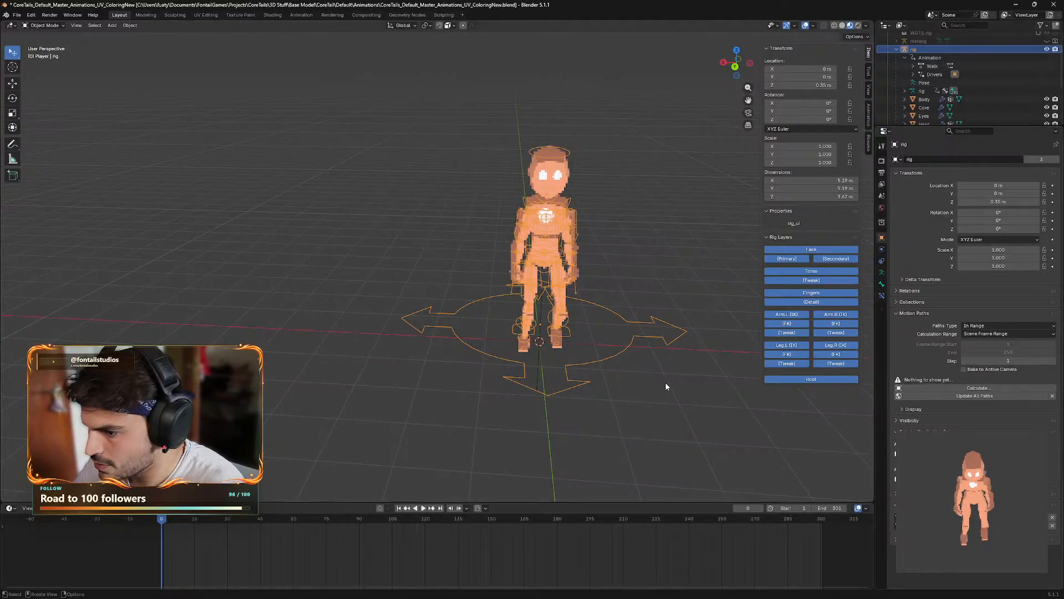
- Preview the Walk animation, set the scene's end frame to 32, and play the shortened loop
{"action": "mouse_move", "coordinate": [665, 368]}
{"action": "left_mouse_down"}
{"action": "mouse_move", "coordinate": [606, 357]}
{"action": "mouse_move", "coordinate": [665, 370]}
{"action": "mouse_move", "coordinate": [673, 384]}
{"action": "mouse_move", "coordinate": [678, 367]}
{"action": "left_mouse_up"}
{"action": "key", "text": "space"}
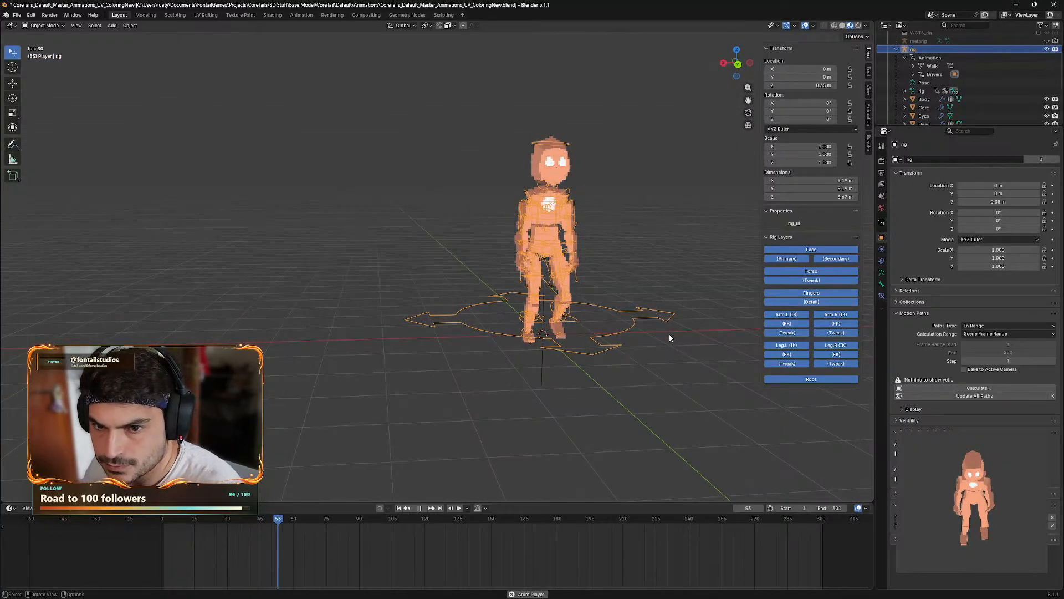
{"action": "left_click", "coordinate": [716, 364]}
{"action": "left_click_drag", "start_coordinate": [409, 522], "coordinate": [236, 524]}
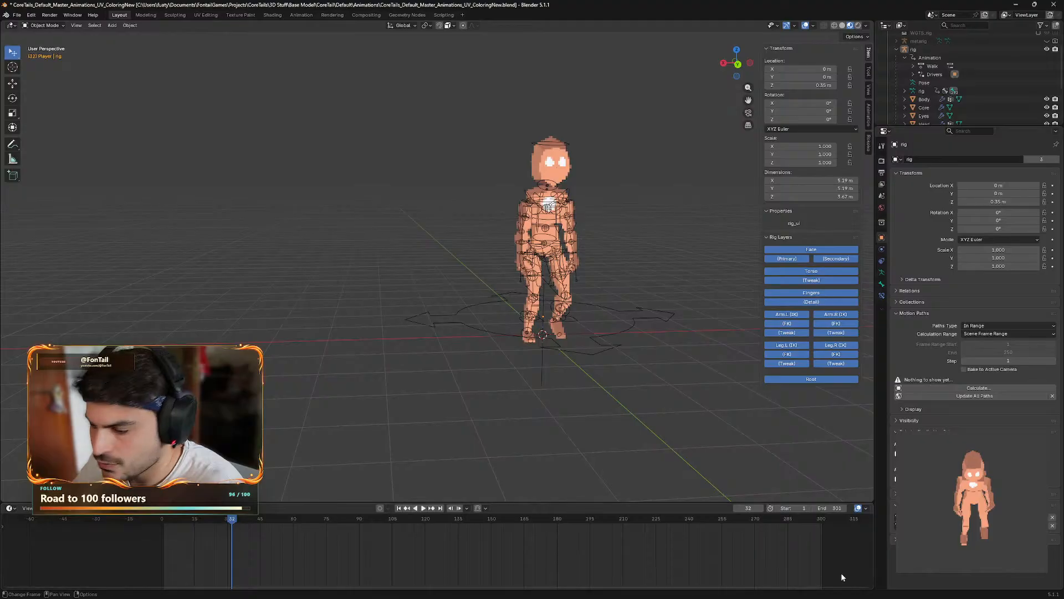
{"action": "key", "text": "Return"}
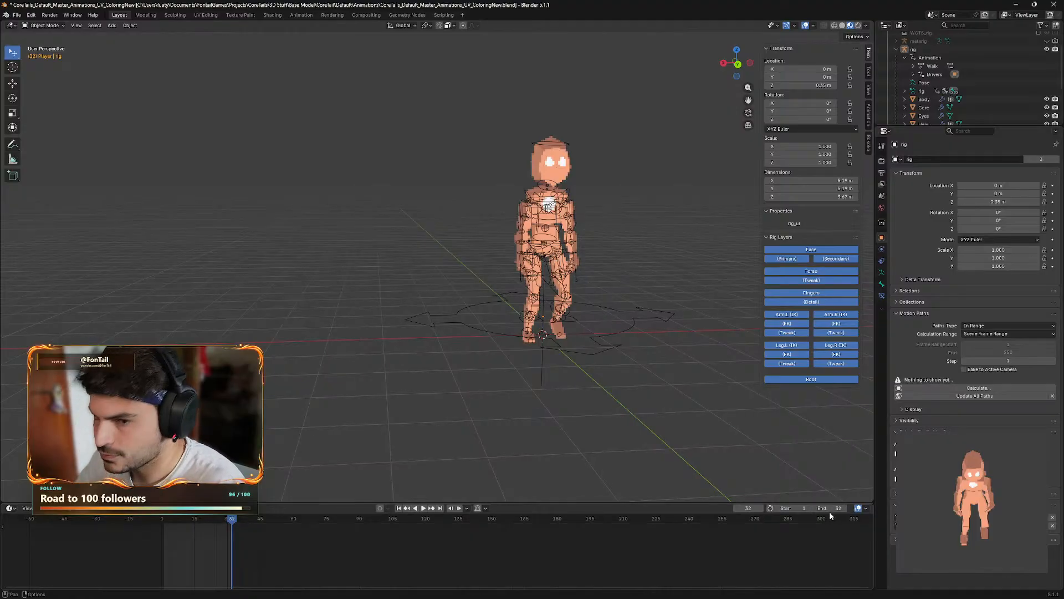
{"action": "key", "text": "space"}
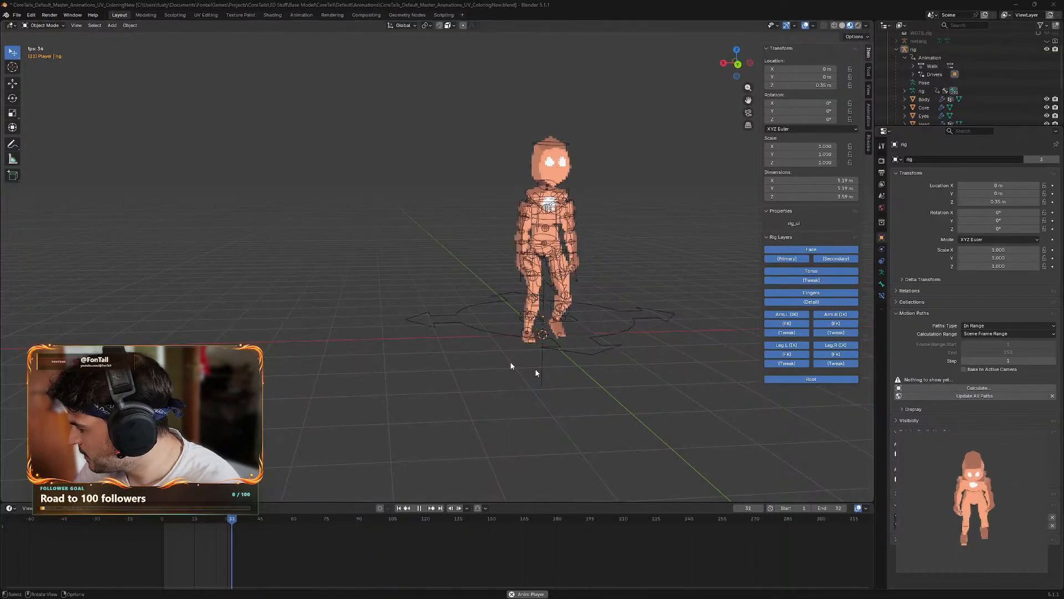
- Search for and launch TikFinity, then minimize it to return to Blender
{"action": "key", "text": "super"}
{"action": "type", "text": "tik"}
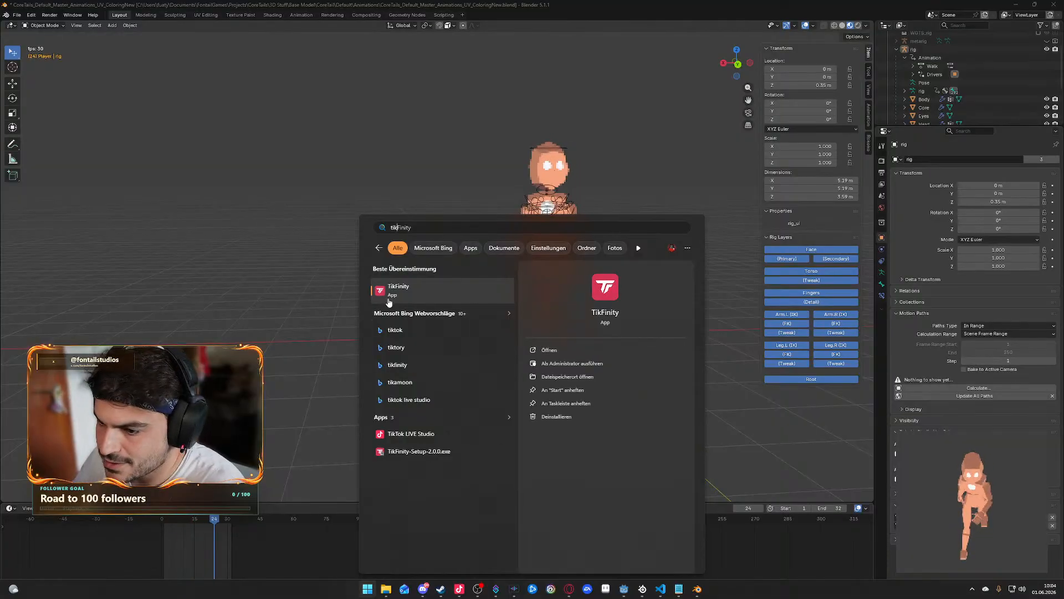
{"action": "left_click", "coordinate": [391, 295]}
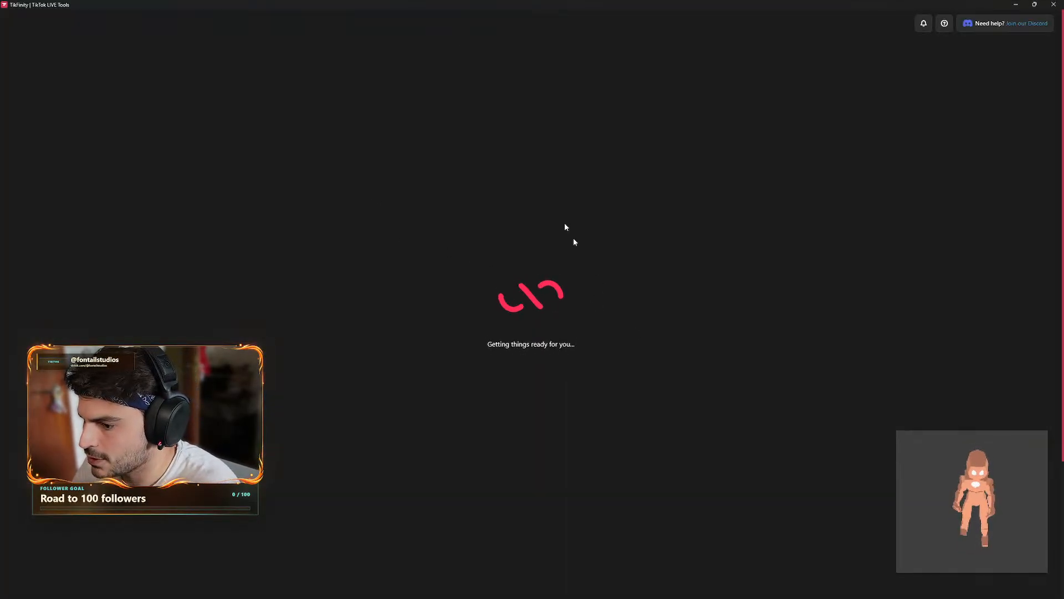
{"action": "left_click", "coordinate": [1016, 5]}
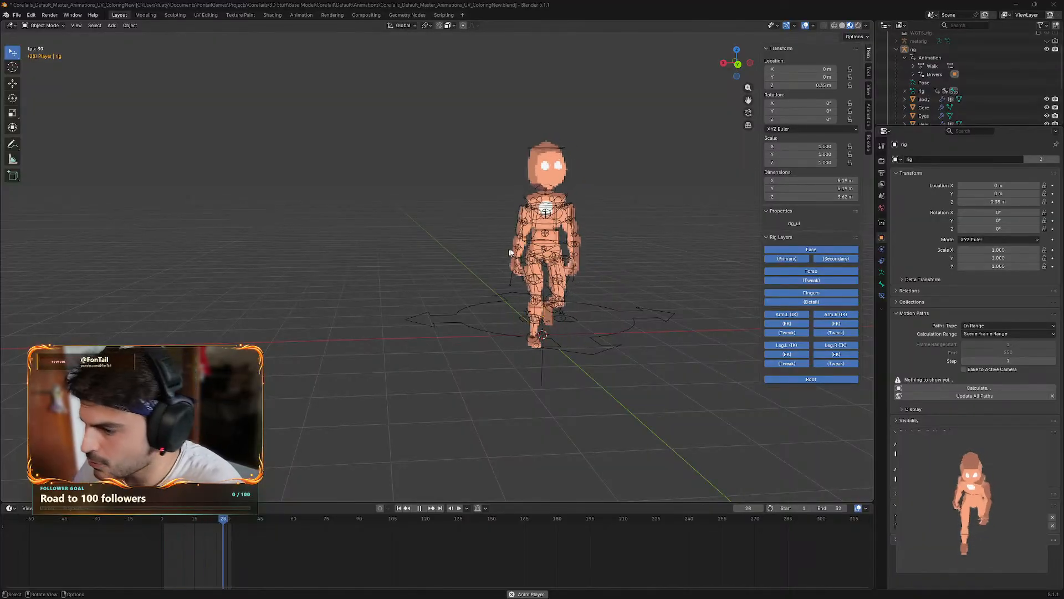
- Examine the looping walk from several angles, stop playback, and bring up the Animation_Frames.txt notes
{"action": "left_click_drag", "start_coordinate": [665, 204], "coordinate": [643, 210]}
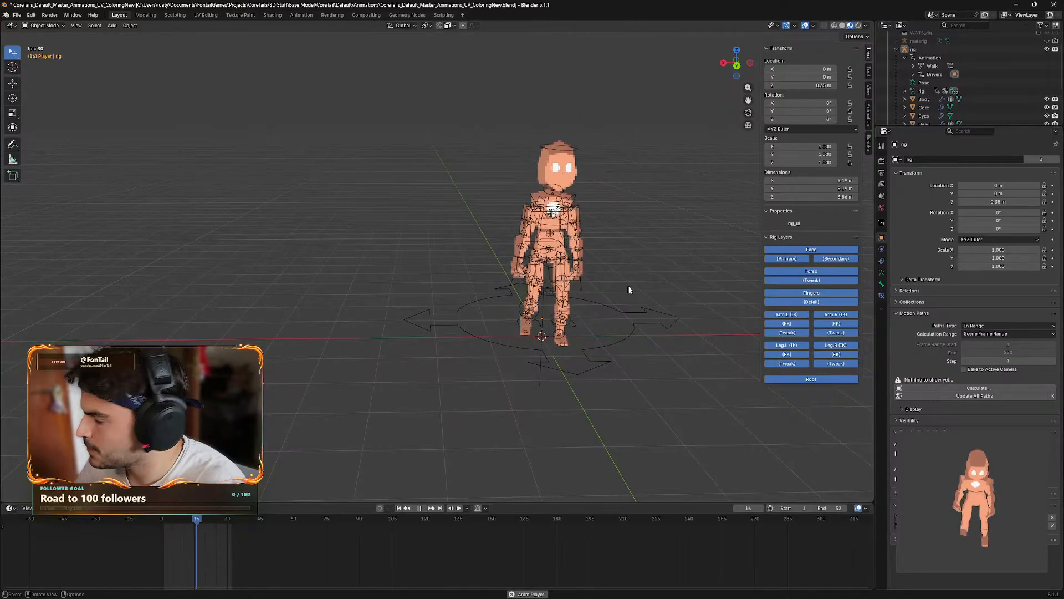
{"action": "mouse_move", "coordinate": [669, 256]}
{"action": "left_mouse_down"}
{"action": "mouse_move", "coordinate": [644, 259]}
{"action": "mouse_move", "coordinate": [647, 244]}
{"action": "mouse_move", "coordinate": [679, 266]}
{"action": "mouse_move", "coordinate": [697, 259]}
{"action": "mouse_move", "coordinate": [656, 264]}
{"action": "mouse_move", "coordinate": [677, 254]}
{"action": "mouse_move", "coordinate": [702, 268]}
{"action": "mouse_move", "coordinate": [698, 254]}
{"action": "mouse_move", "coordinate": [650, 264]}
{"action": "mouse_move", "coordinate": [675, 261]}
{"action": "mouse_move", "coordinate": [661, 272]}
{"action": "left_mouse_up"}
{"action": "key", "text": "space"}
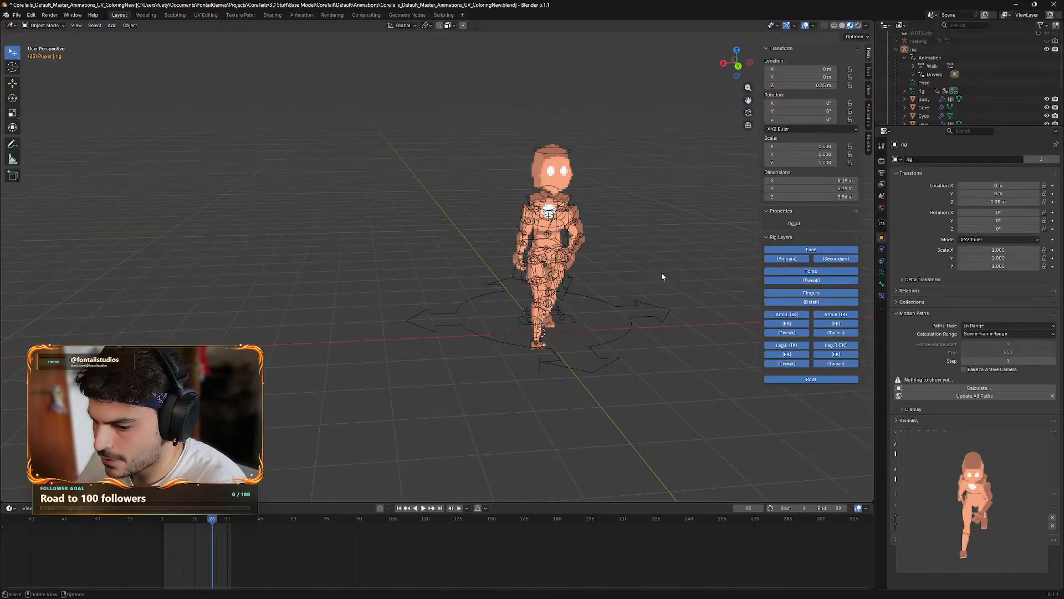
{"action": "left_click", "coordinate": [653, 591]}
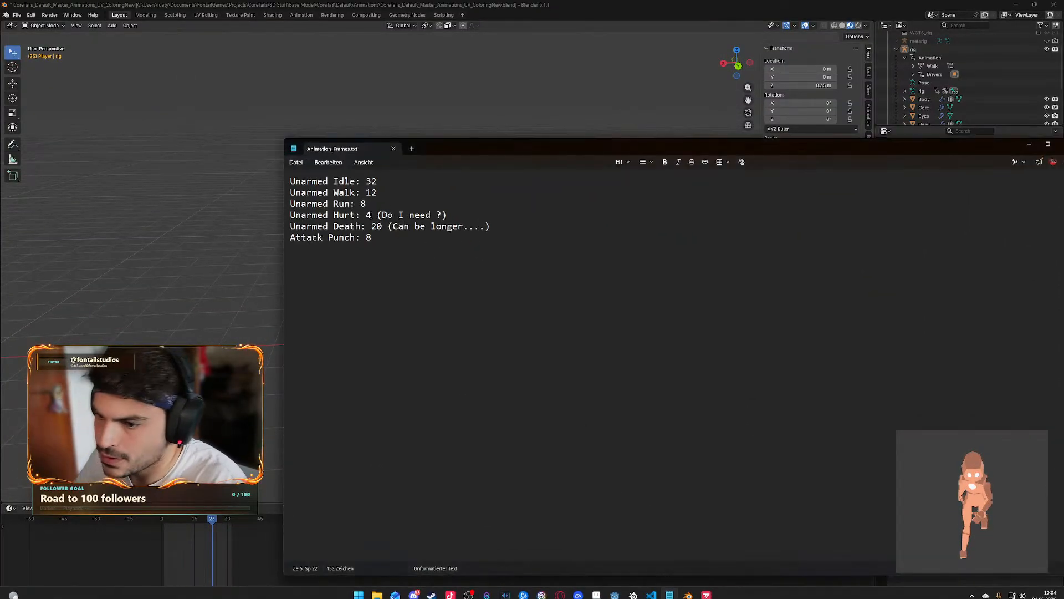
- Check the Unarmed Walk entry in the frame notes, minimize them, and replay the walk animation in the viewport
{"action": "left_click_drag", "start_coordinate": [361, 192], "coordinate": [385, 193]}
{"action": "left_click", "coordinate": [414, 199]}
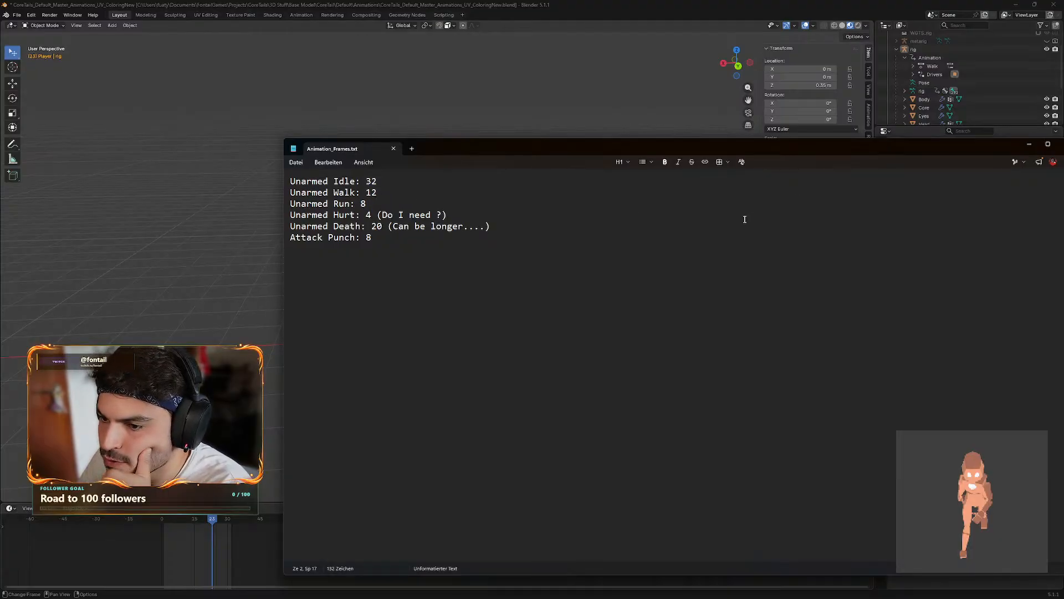
{"action": "left_click", "coordinate": [1030, 144]}
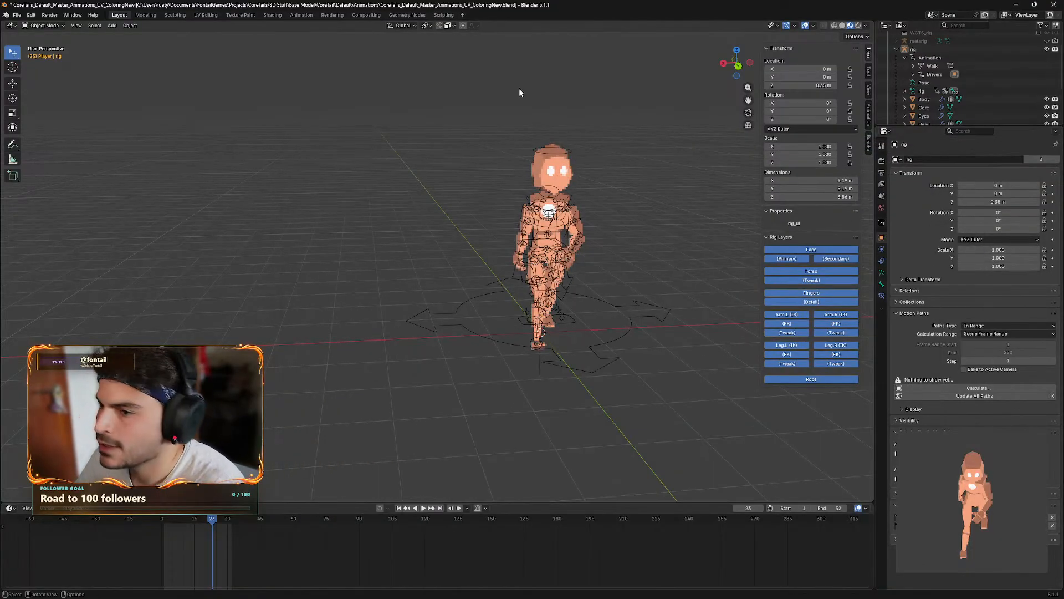
{"action": "mouse_move", "coordinate": [637, 186]}
{"action": "left_mouse_down"}
{"action": "mouse_move", "coordinate": [620, 188]}
{"action": "mouse_move", "coordinate": [625, 174]}
{"action": "mouse_move", "coordinate": [645, 194]}
{"action": "mouse_move", "coordinate": [625, 191]}
{"action": "left_mouse_up"}
{"action": "key", "text": "space"}
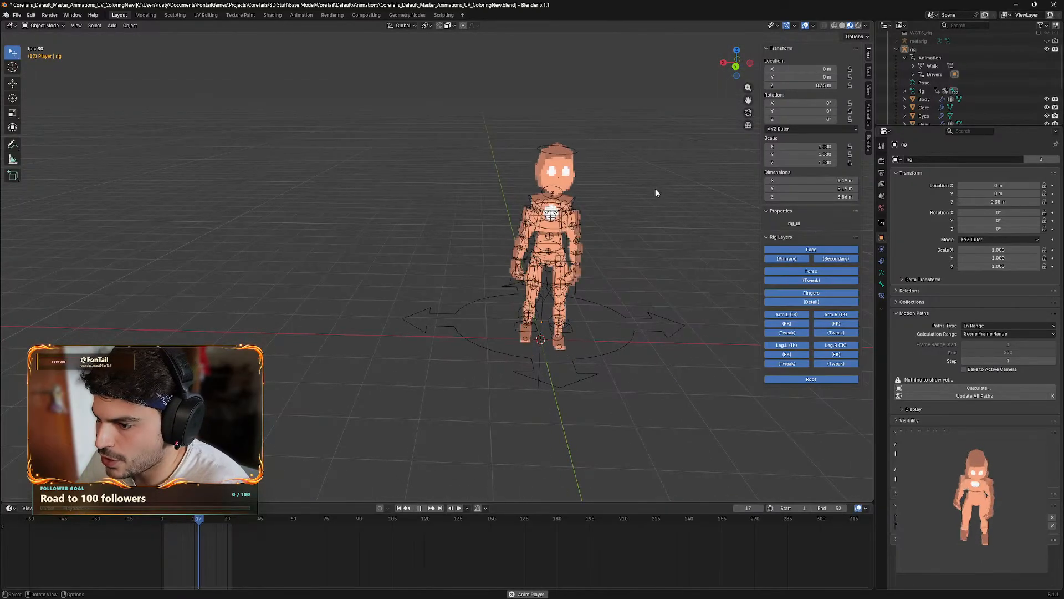
{"action": "key", "text": "space"}
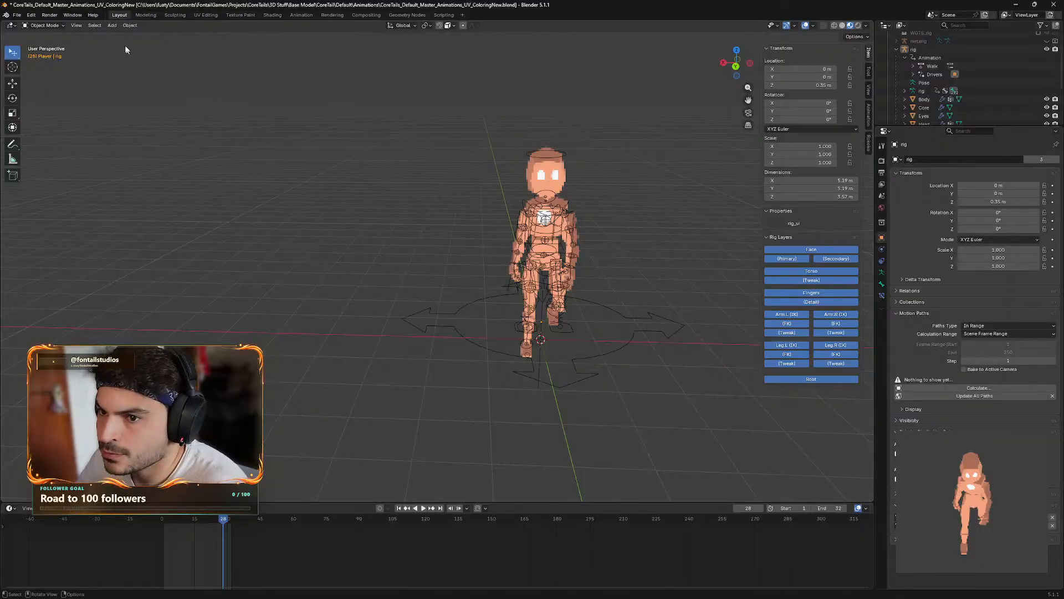
- Switch to the Scripting workspace and review the settings in render_8_direction_animation.py, including the rotation step
{"action": "left_click", "coordinate": [443, 15]}
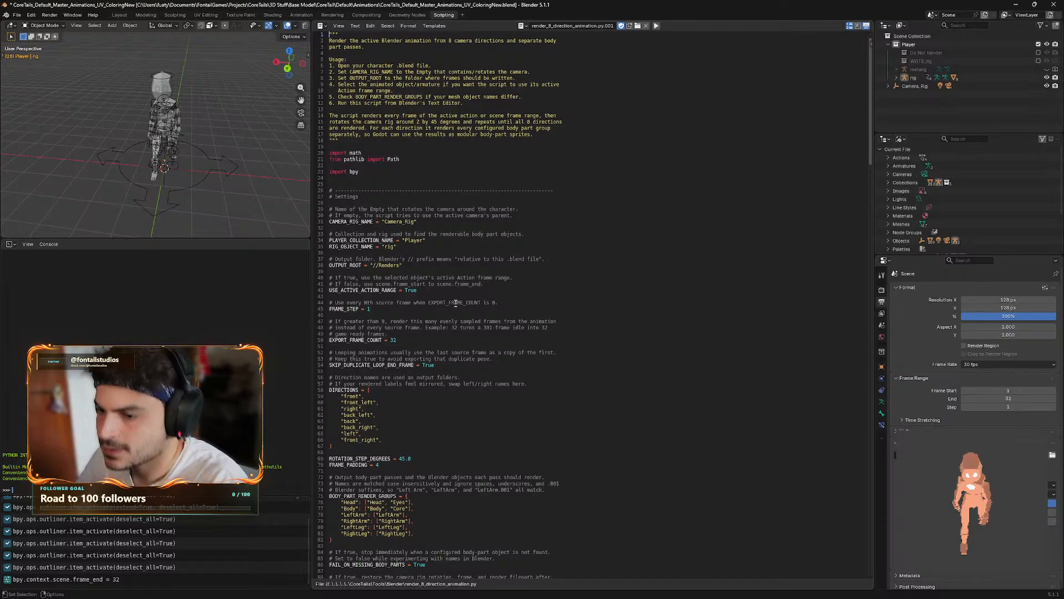
{"action": "scroll", "coordinate": [456, 302], "scroll_direction": "down", "scroll_amount": 9}
{"action": "scroll", "coordinate": [478, 275], "scroll_direction": "up", "scroll_amount": 1}
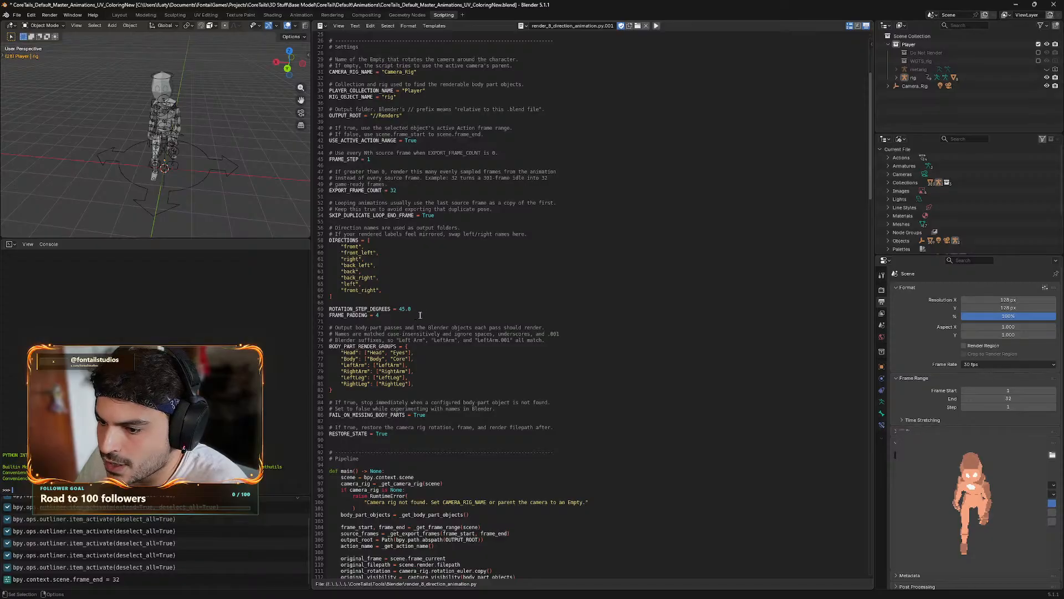
{"action": "left_click_drag", "start_coordinate": [412, 309], "coordinate": [398, 309]}
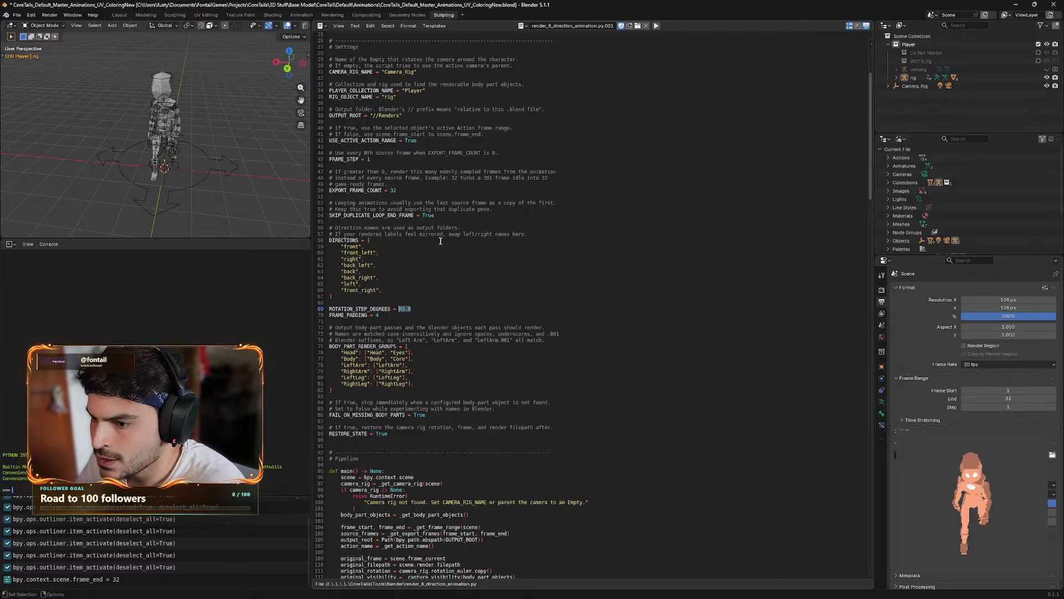
{"action": "left_click", "coordinate": [423, 313]}
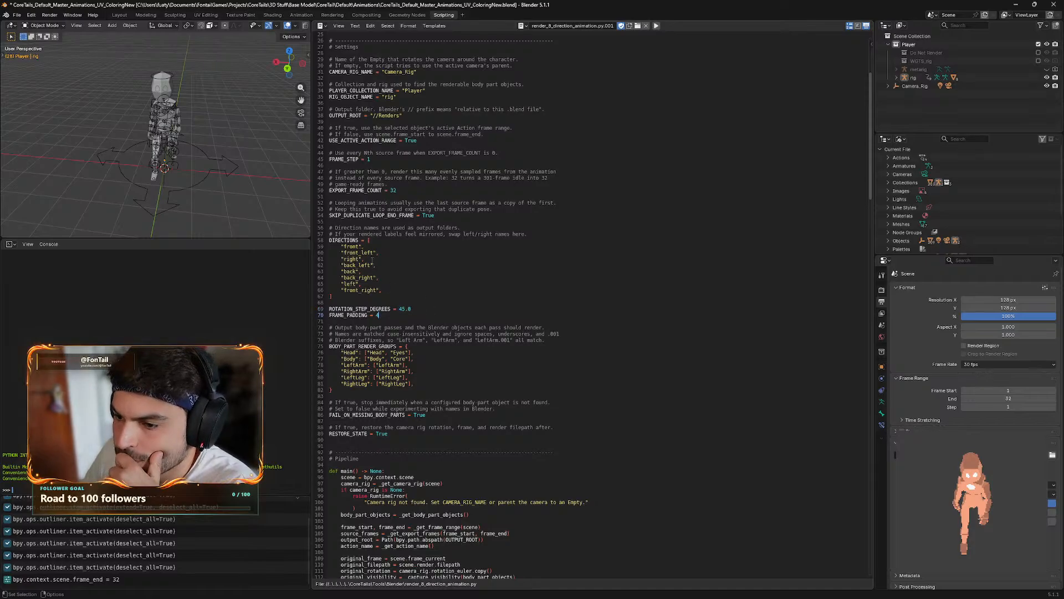
- Set EXPORT_FRAME_COUNT to 12 in the render script and save the Blender file
{"action": "double_click", "coordinate": [393, 190]}
{"action": "left_click", "coordinate": [397, 191]}
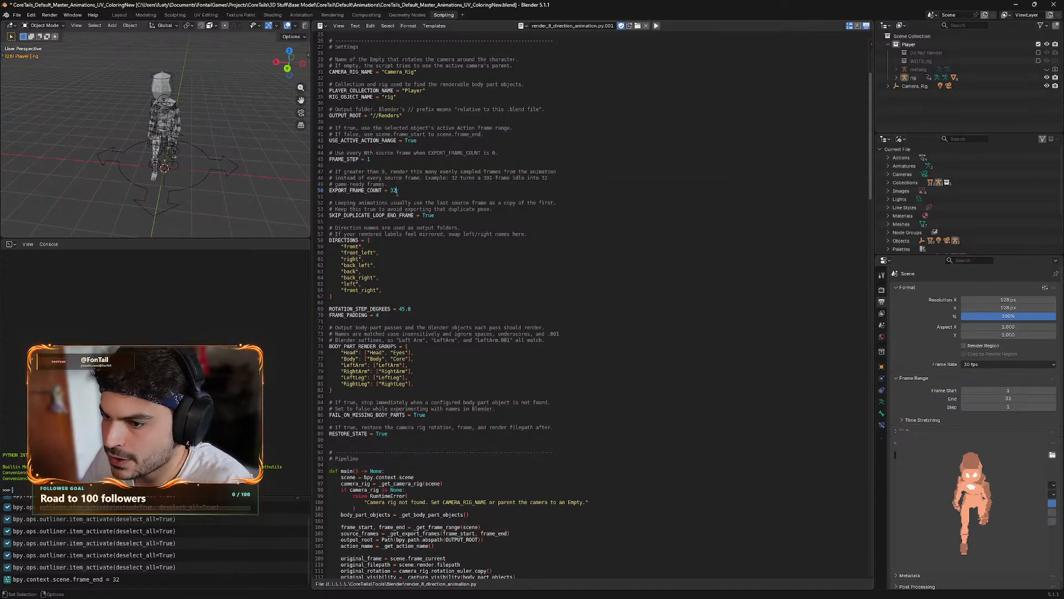
{"action": "type", "text": "12"}
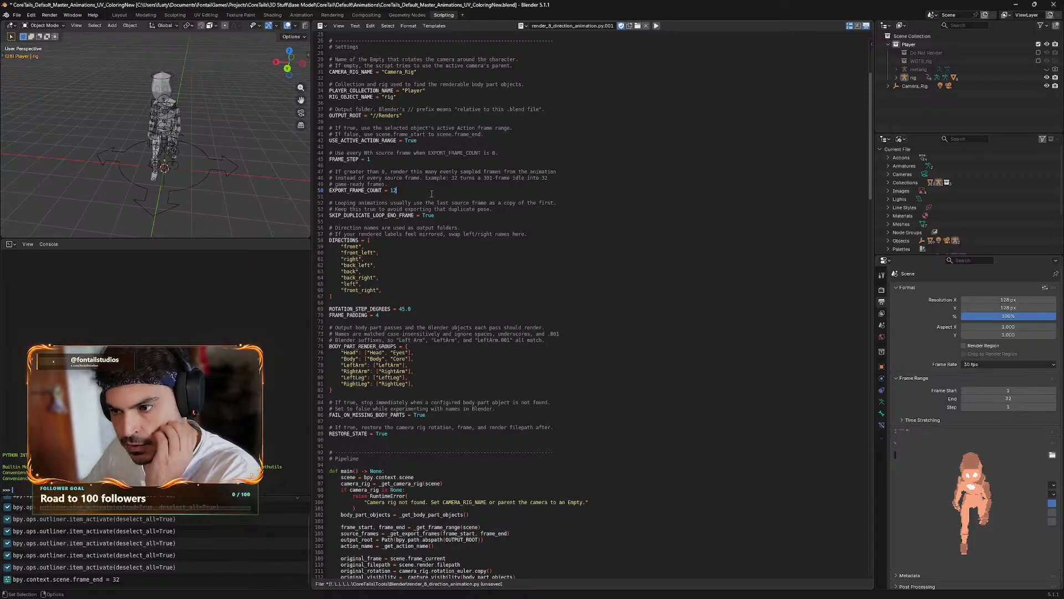
{"action": "key", "text": "ctrl+s"}
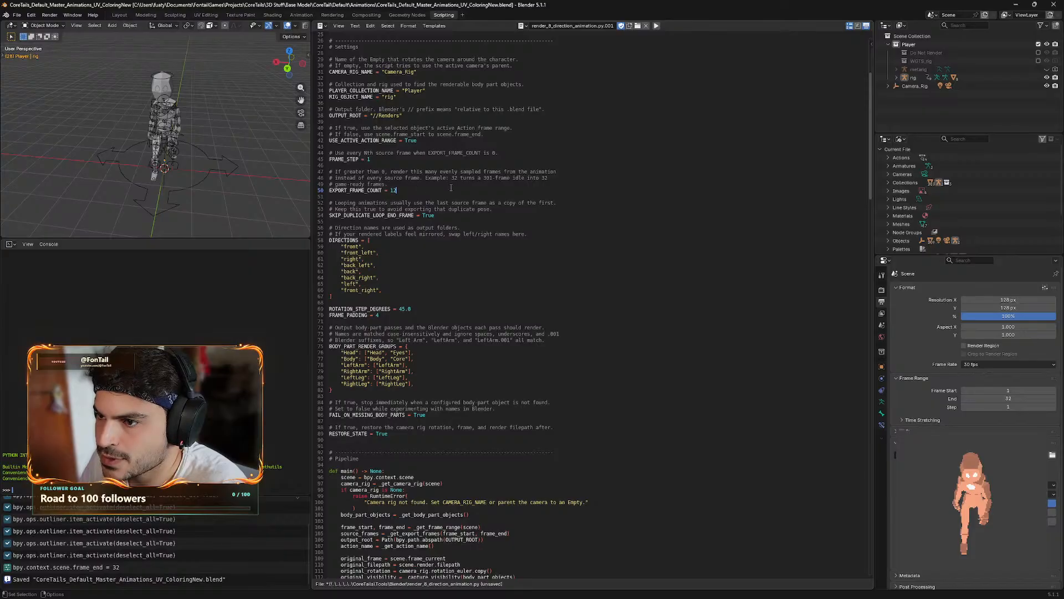
- Run the render script to export the Walk animation's body parts from eight directions
{"action": "left_click_drag", "start_coordinate": [400, 193], "coordinate": [389, 193]}
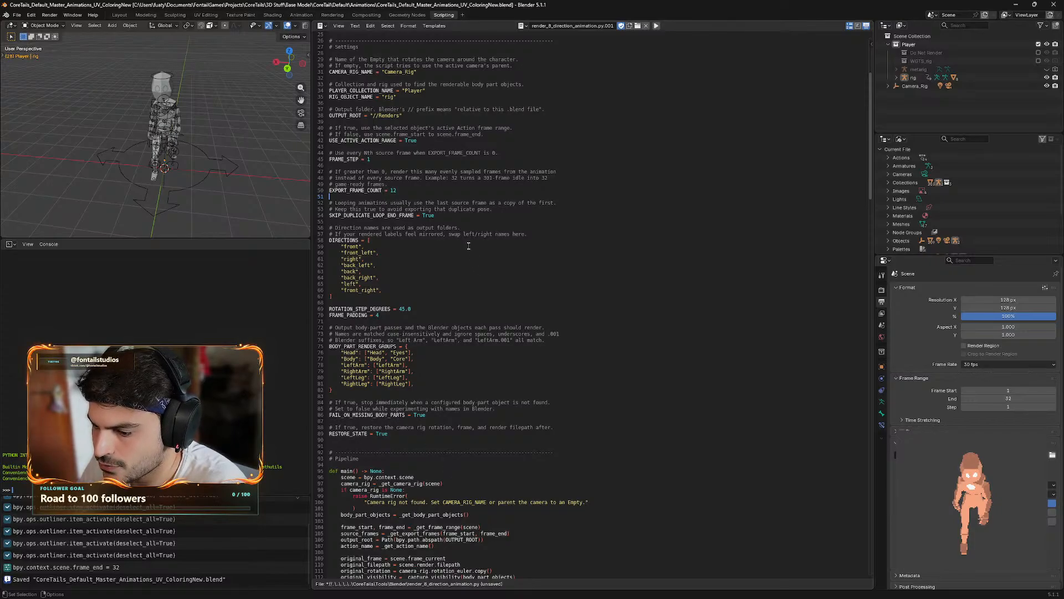
{"action": "left_click", "coordinate": [657, 26]}
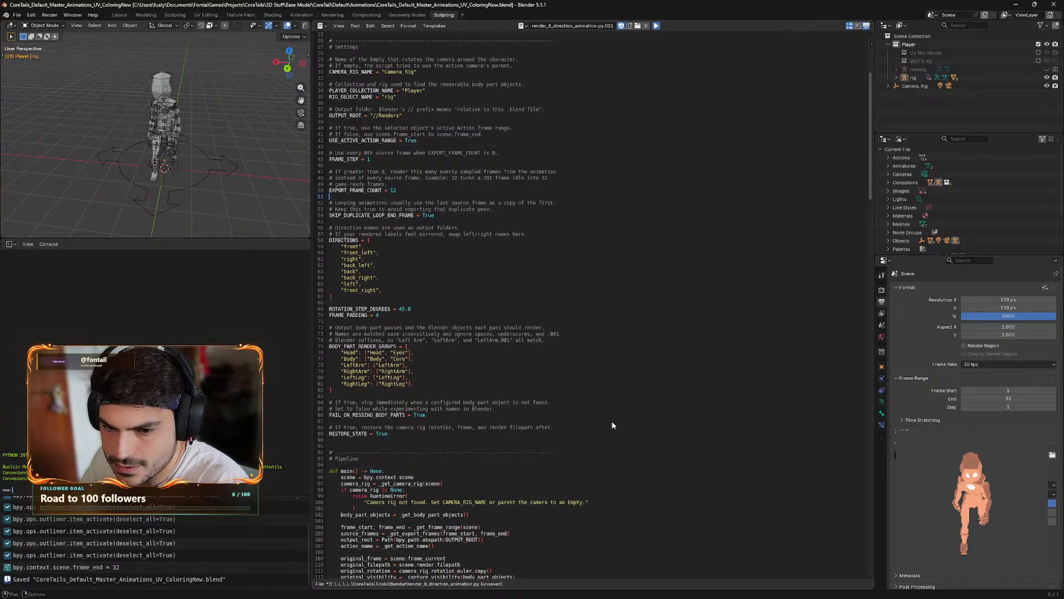
{"action": "key", "text": "alt+p"}
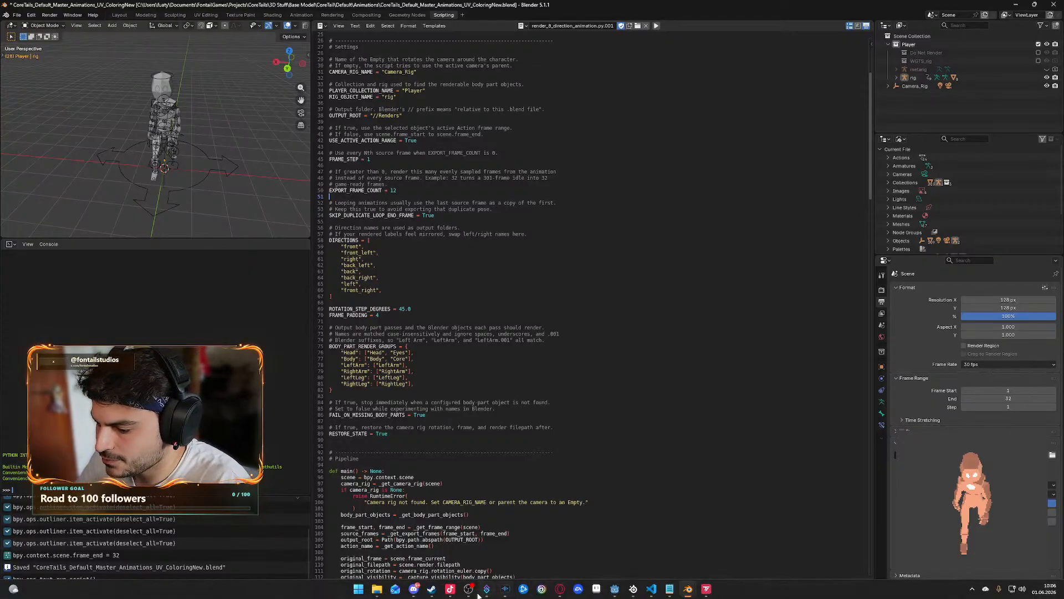
- Open the Walk folder in Renders and check the exported Body frames in 00_front
{"action": "left_click", "coordinate": [377, 596]}
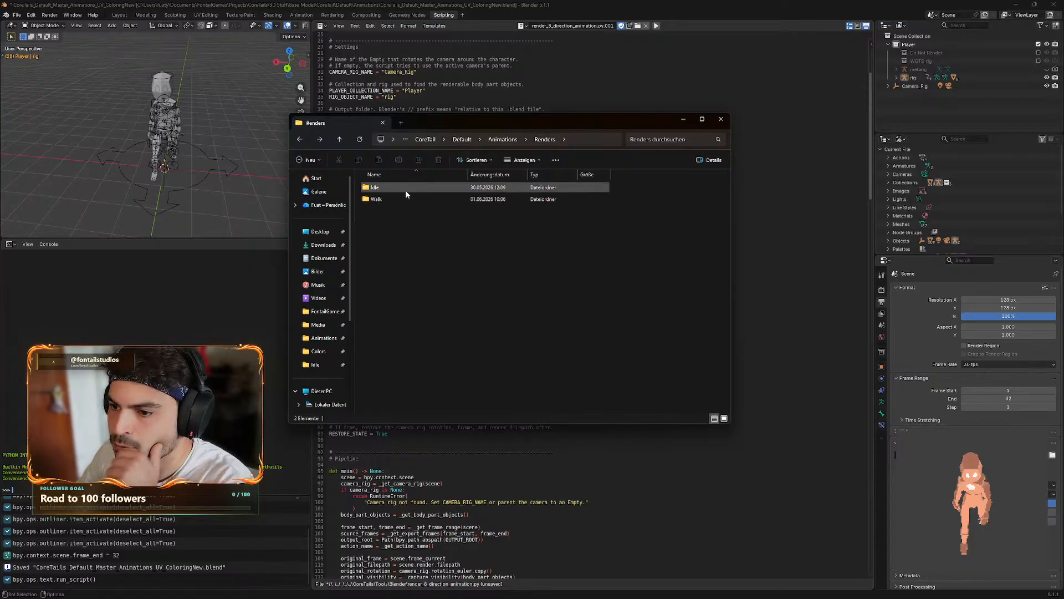
{"action": "left_click", "coordinate": [388, 200]}
{"action": "double_click", "coordinate": [387, 200]}
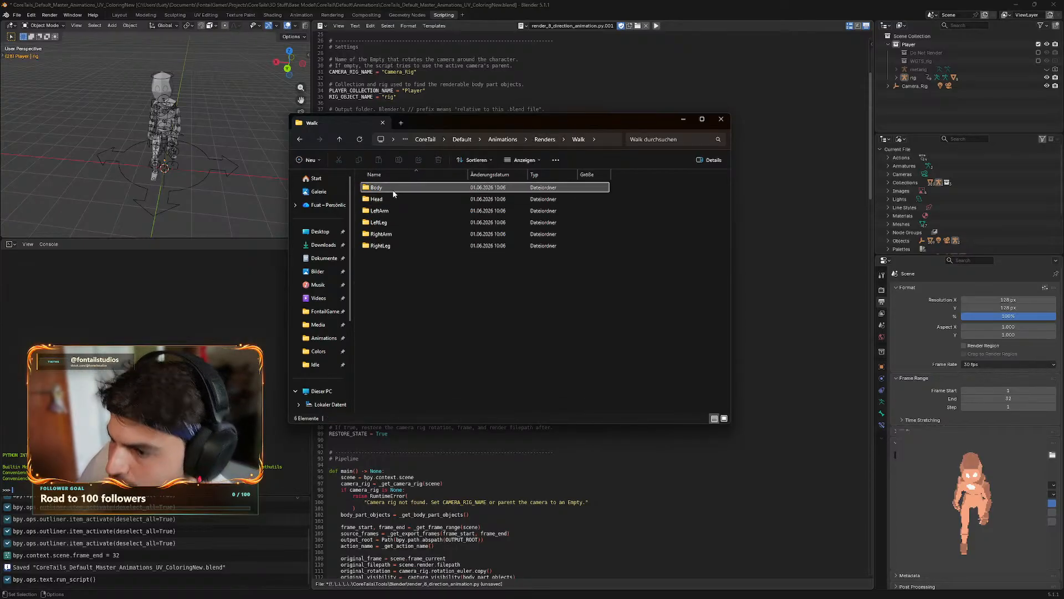
{"action": "double_click", "coordinate": [393, 189]}
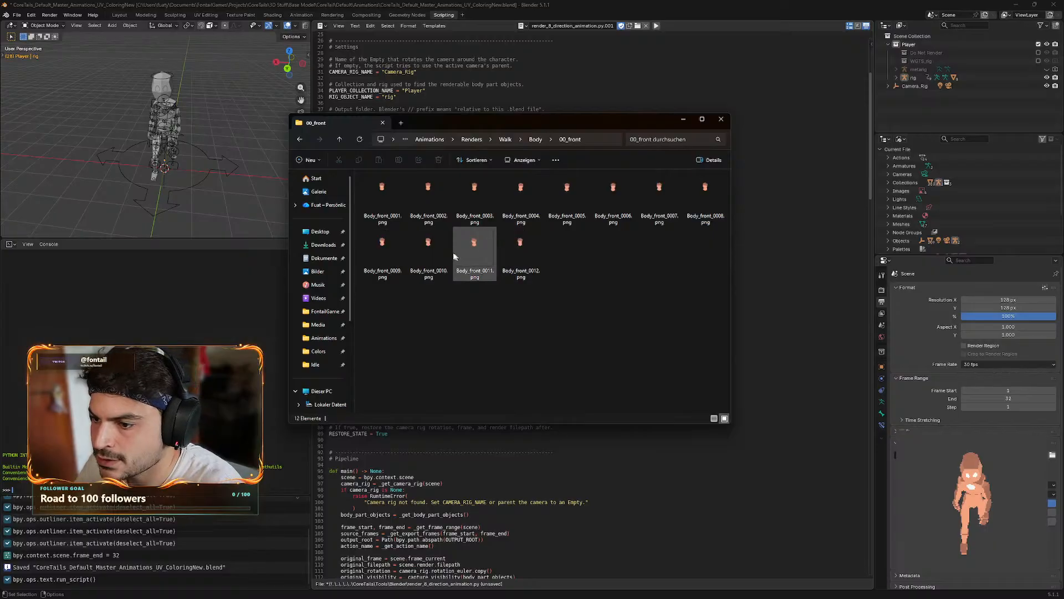
{"action": "left_click", "coordinate": [300, 139]}
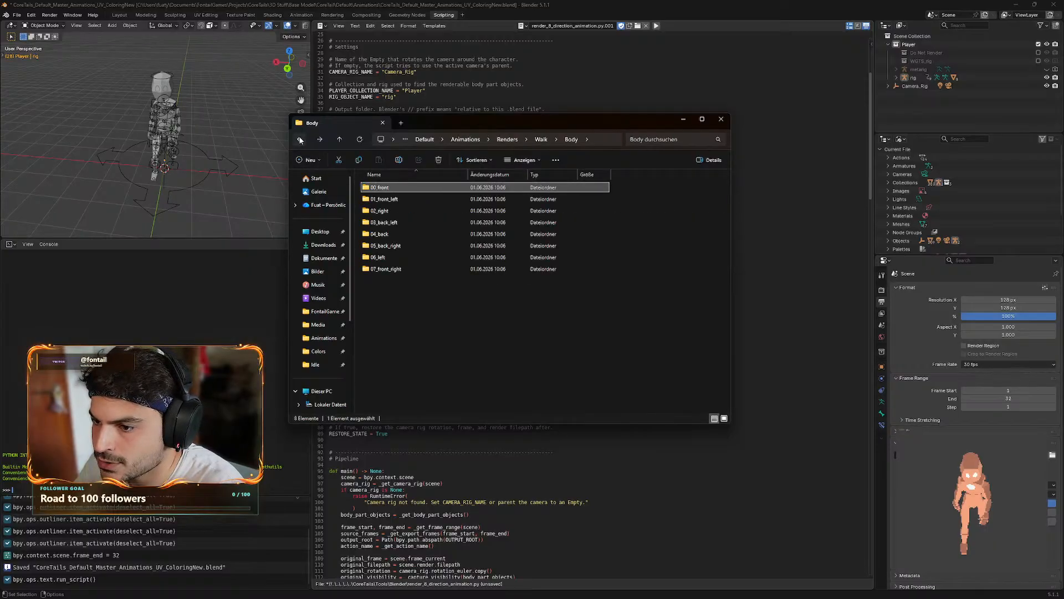
- Open the first LeftArm 00_front frame of the Walk render, view the sequence through LeftArm_front_0012.png, and close the viewer
{"action": "left_click", "coordinate": [300, 139]}
{"action": "left_click", "coordinate": [390, 211]}
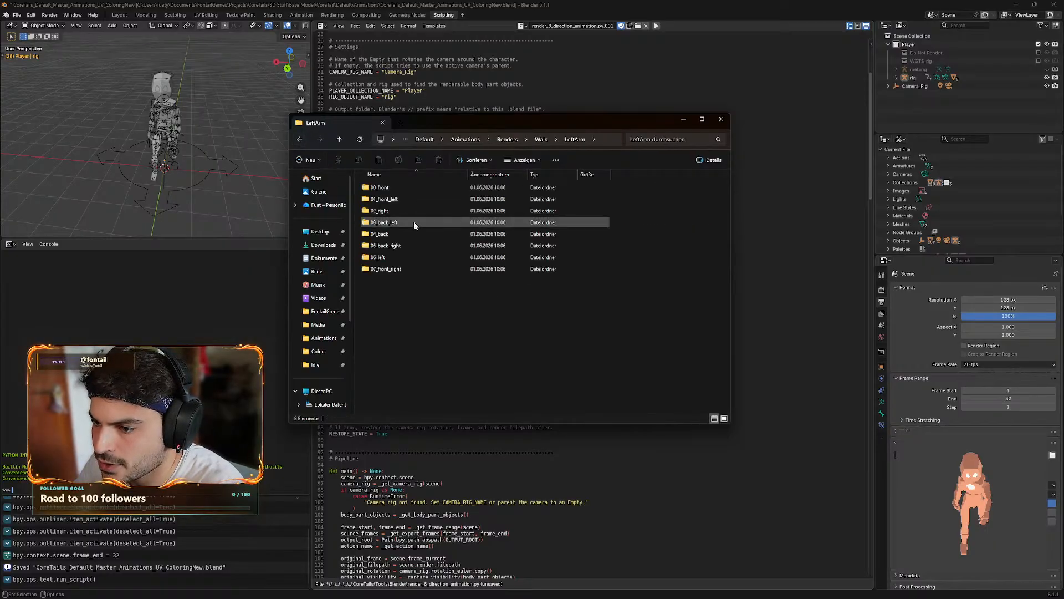
{"action": "double_click", "coordinate": [388, 187]}
{"action": "left_click", "coordinate": [382, 197]}
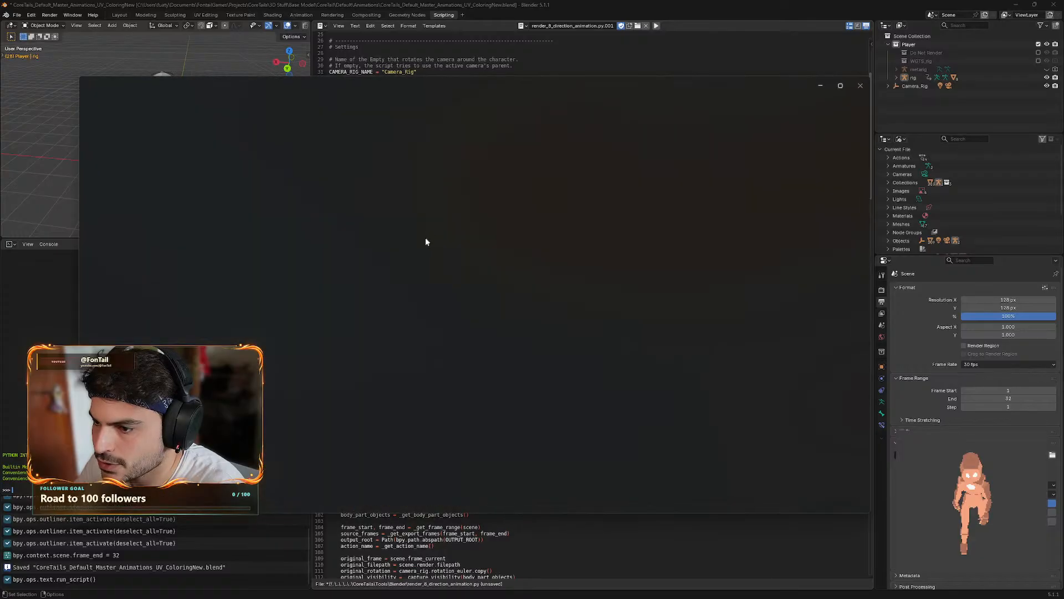
{"action": "scroll", "coordinate": [503, 296], "scroll_direction": "up", "scroll_amount": 3}
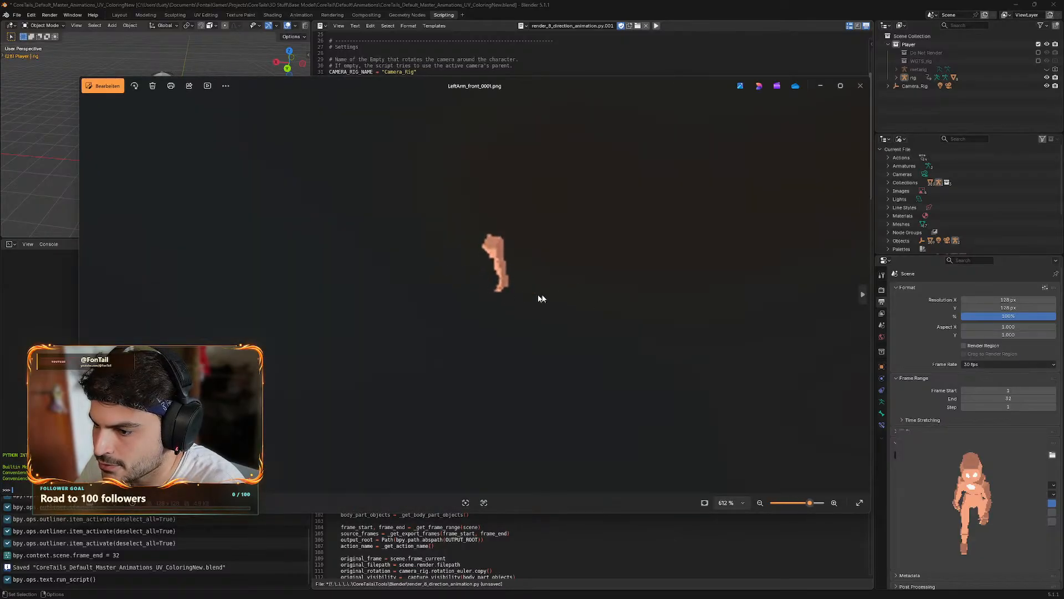
{"action": "key", "text": "Right"}
{"action": "key", "text": "Right"}
{"action": "key", "text": "Right"}
{"action": "key", "text": "Right"}
{"action": "key", "text": "Right"}
{"action": "key", "text": "Right"}
{"action": "key", "text": "Right"}
{"action": "key", "text": "Right"}
{"action": "key", "text": "Right"}
{"action": "key", "text": "Right"}
{"action": "key", "text": "Right"}
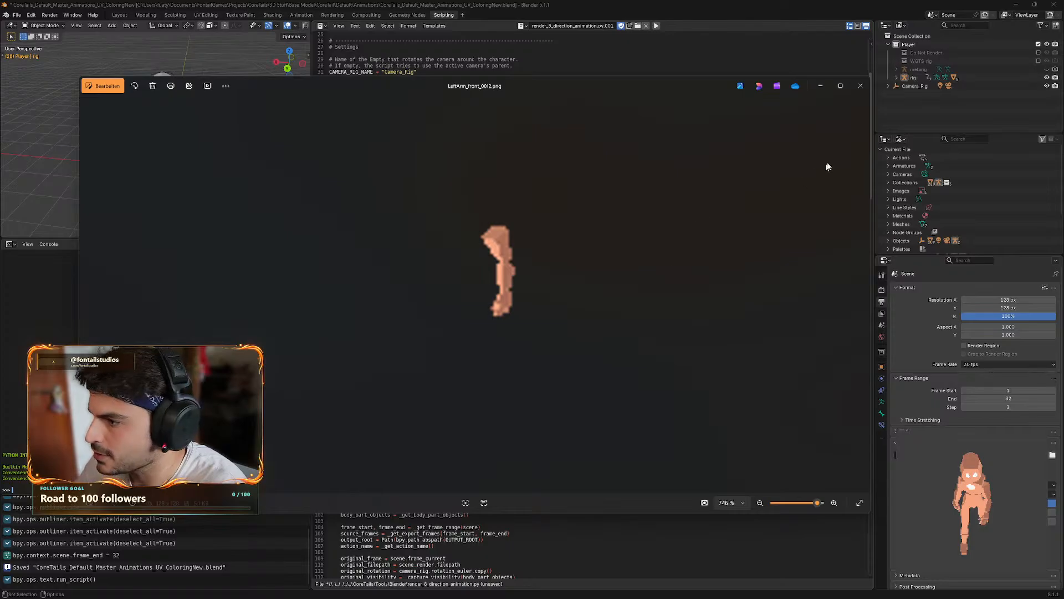
{"action": "left_click", "coordinate": [861, 85]}
{"action": "left_click_drag", "start_coordinate": [768, 284], "coordinate": [670, 270]}
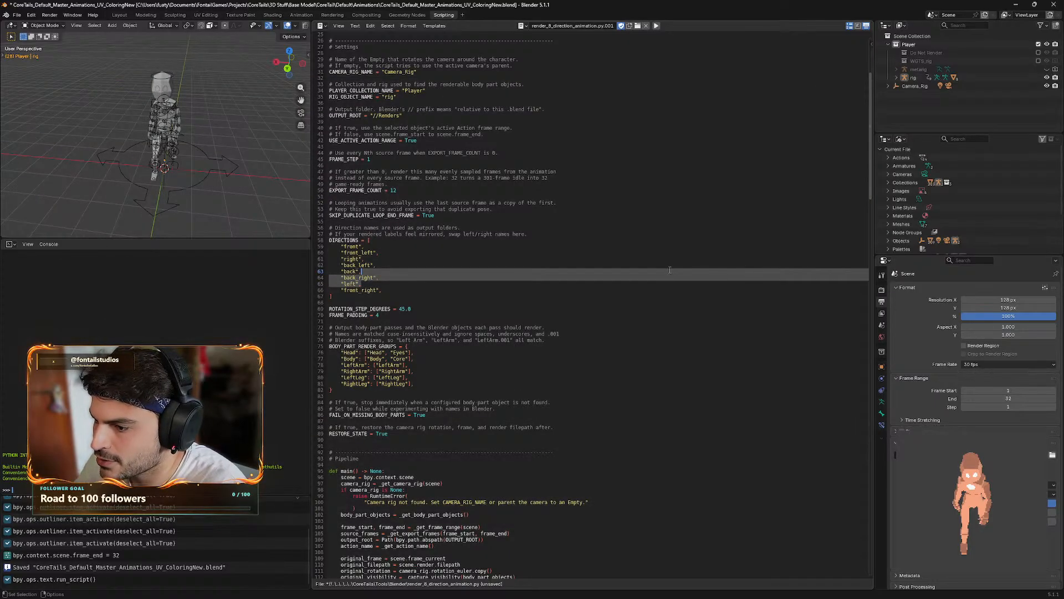
{"action": "left_click", "coordinate": [650, 263]}
- Return to the file explorer and compare the contents of the Idle and Walk render folders
{"action": "key", "text": "super"}
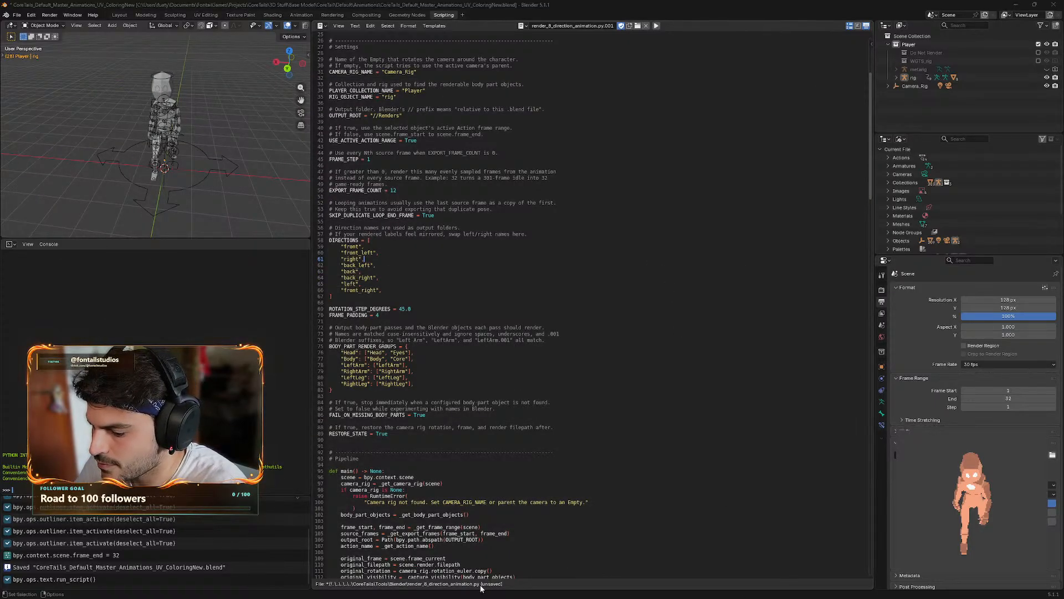
{"action": "left_click", "coordinate": [379, 589]}
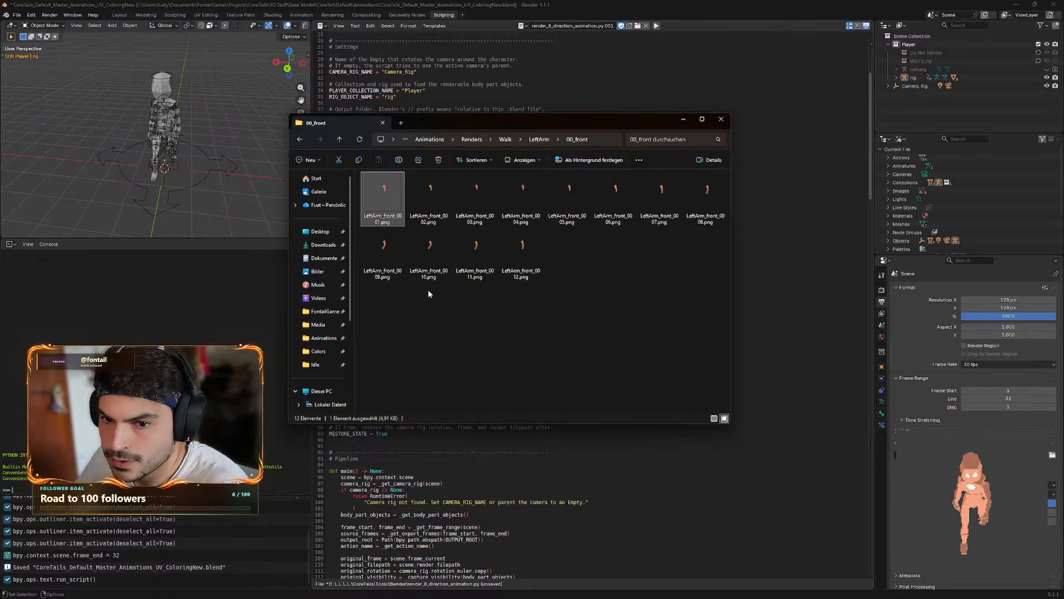
{"action": "left_click", "coordinate": [444, 321]}
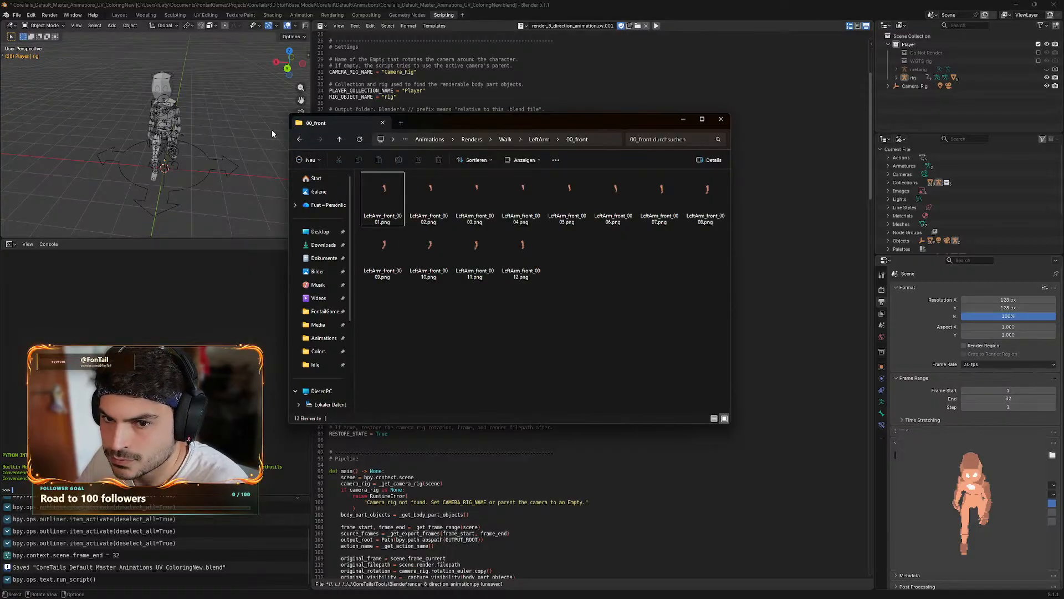
{"action": "left_click", "coordinate": [299, 139]}
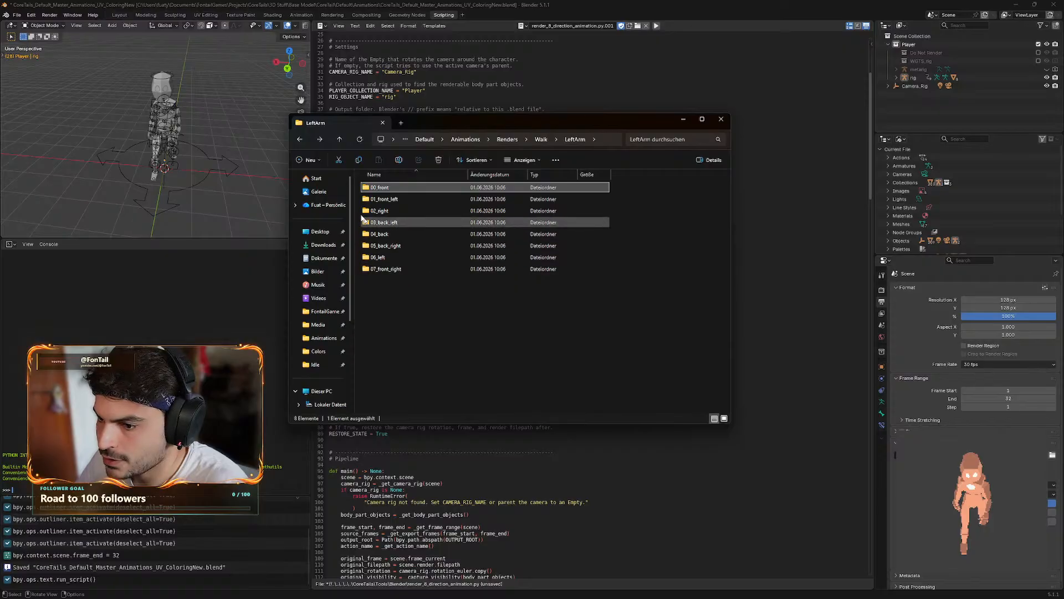
{"action": "left_click", "coordinate": [303, 139]}
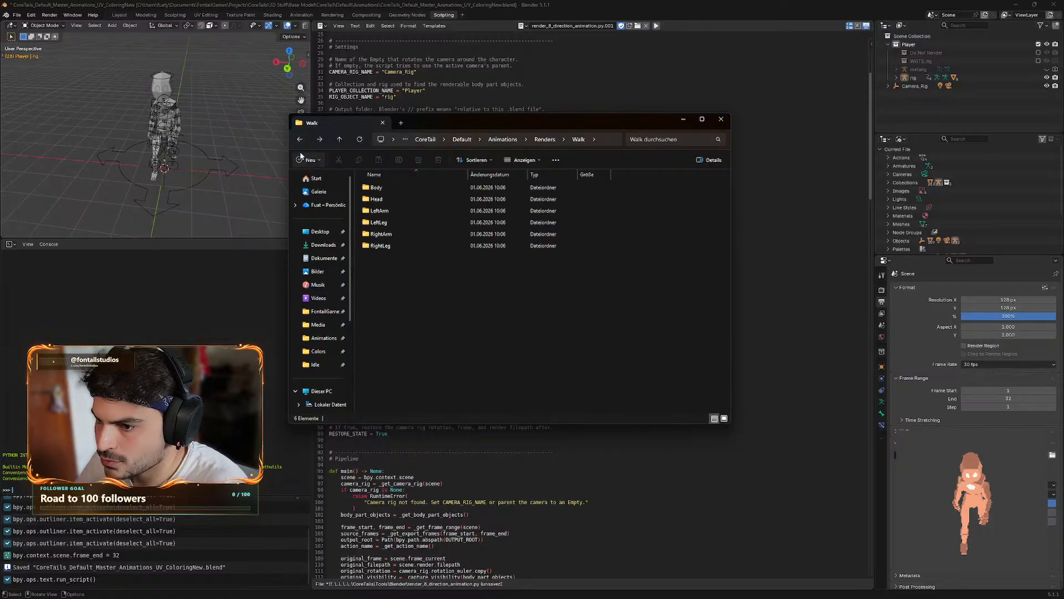
{"action": "left_click", "coordinate": [300, 140]}
{"action": "double_click", "coordinate": [371, 189]}
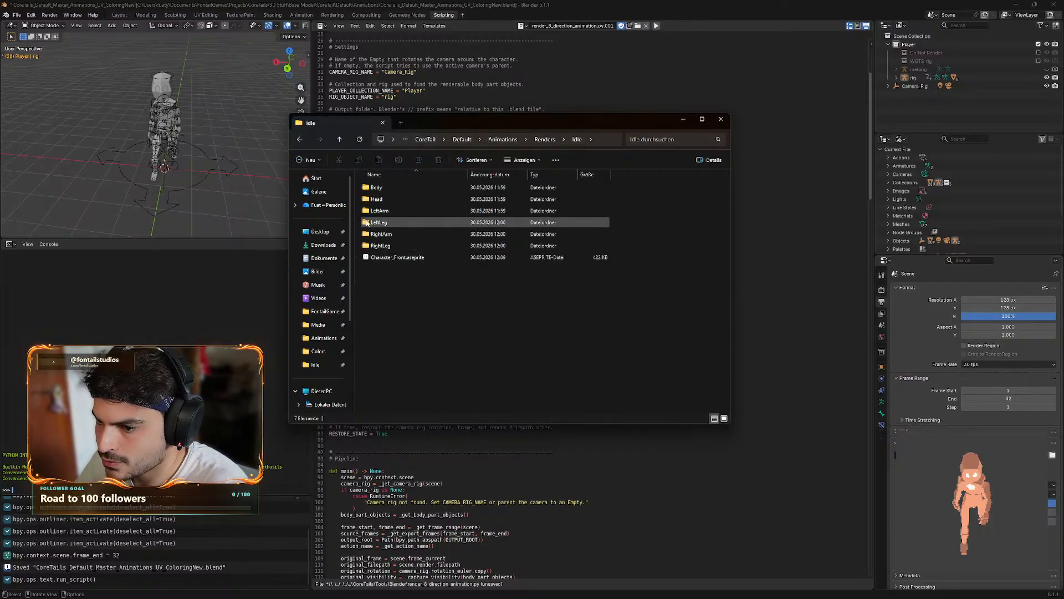
{"action": "left_click", "coordinate": [299, 140]}
{"action": "double_click", "coordinate": [377, 200]}
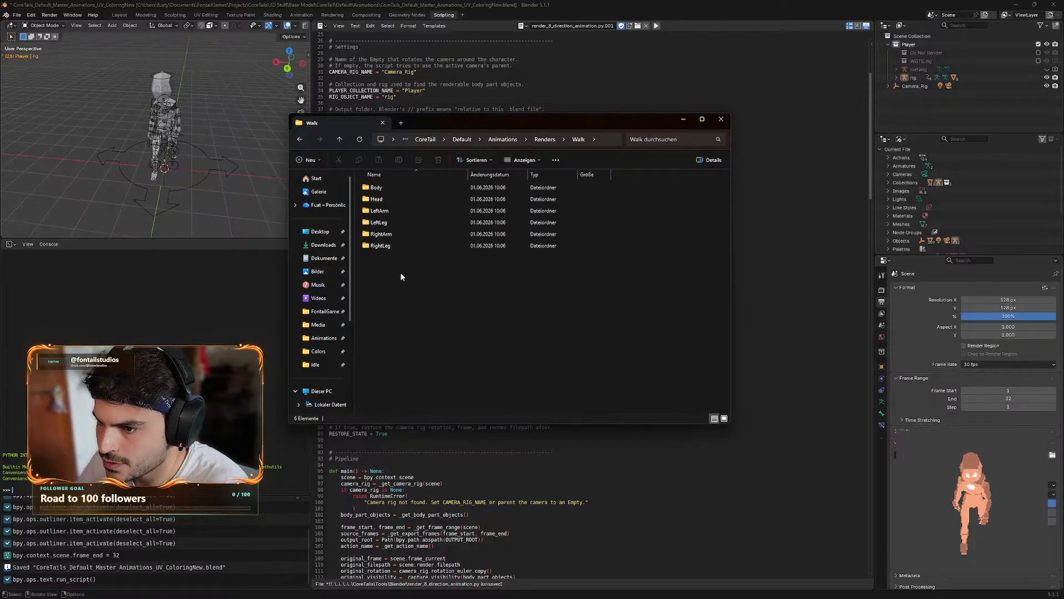
- Switch to Aseprite, start opening a file, and browse from FontailGames through Projects and CoreTails to the 3D Stuff folder
{"action": "key", "text": "super"}
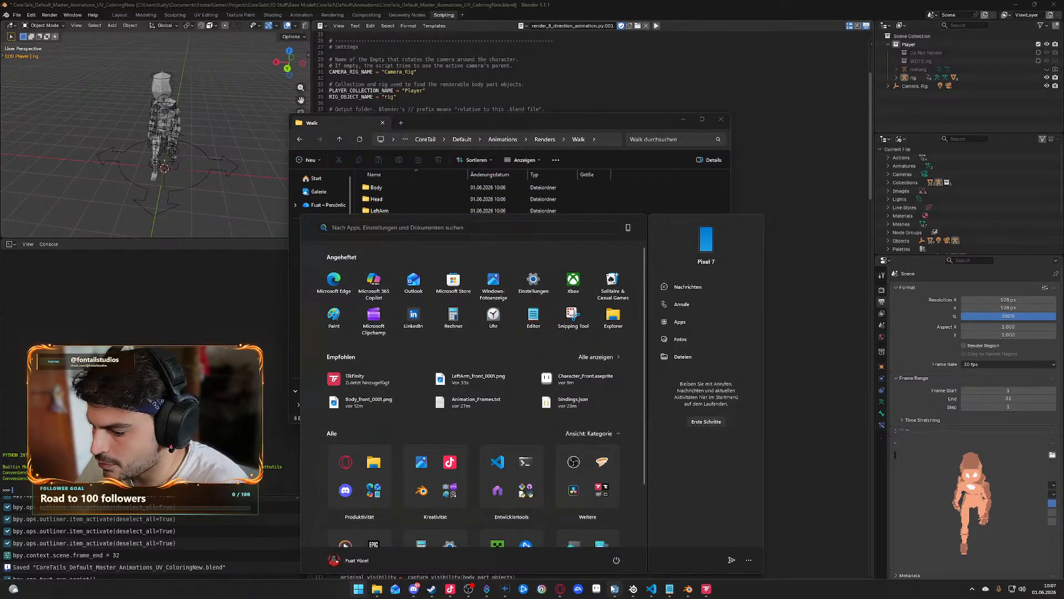
{"action": "left_click", "coordinate": [597, 589]}
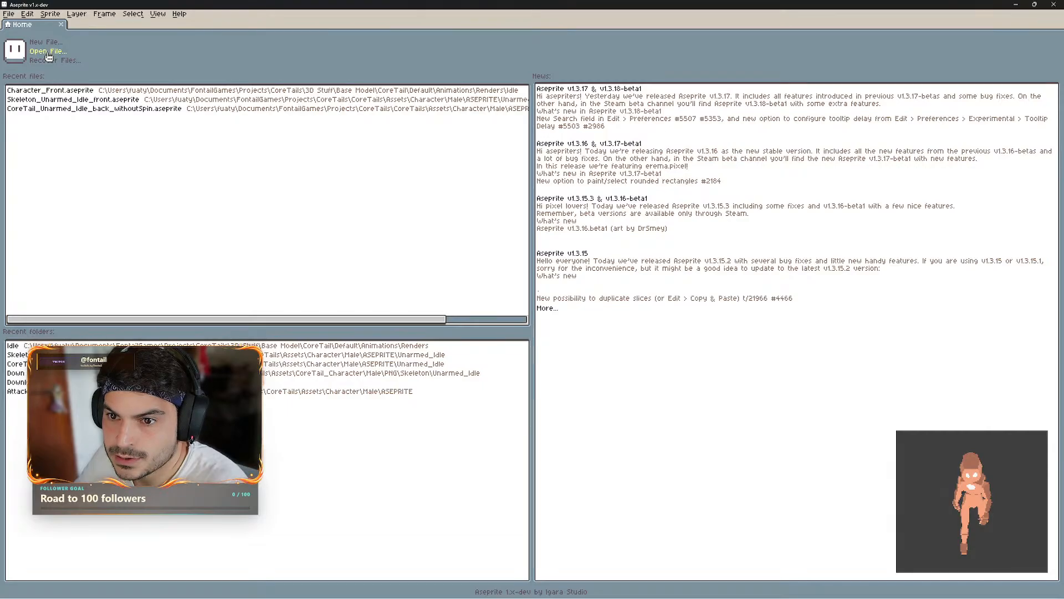
{"action": "left_click", "coordinate": [48, 53]}
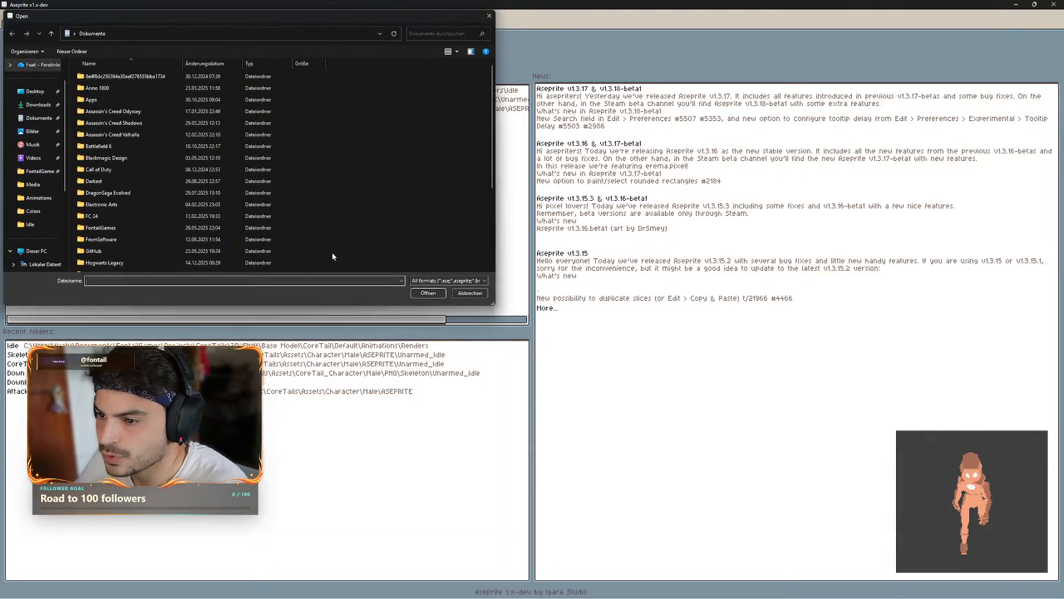
{"action": "left_click", "coordinate": [38, 171]}
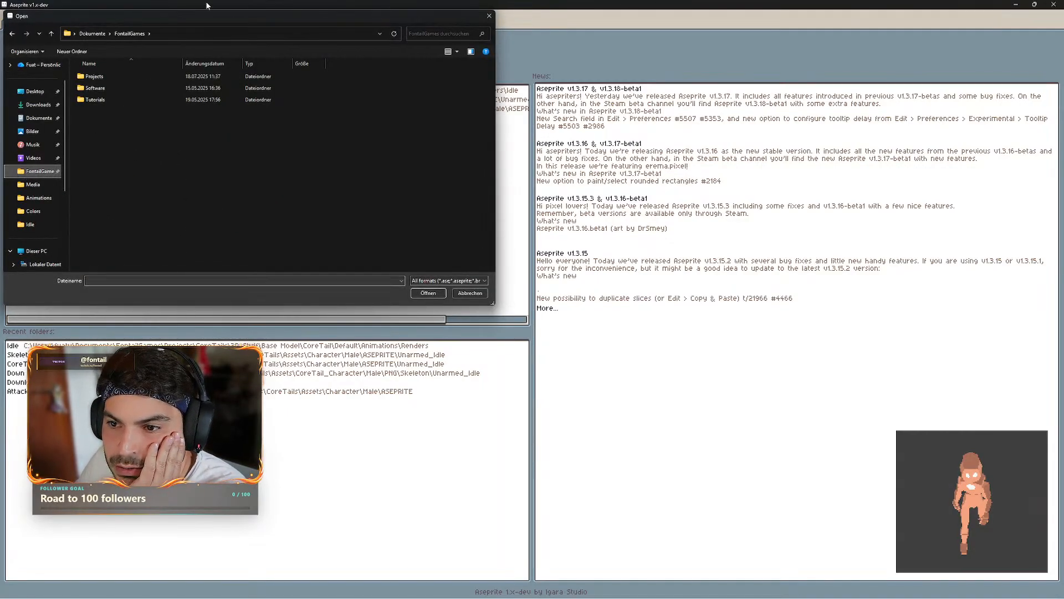
{"action": "double_click", "coordinate": [108, 90]}
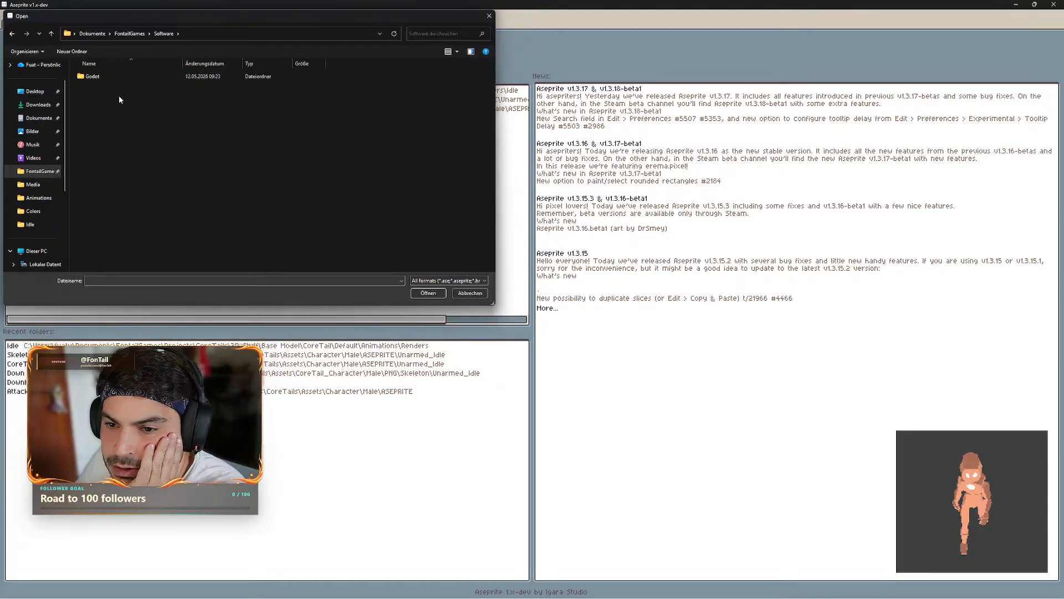
{"action": "left_click", "coordinate": [109, 77]}
{"action": "key", "text": "BackSpace"}
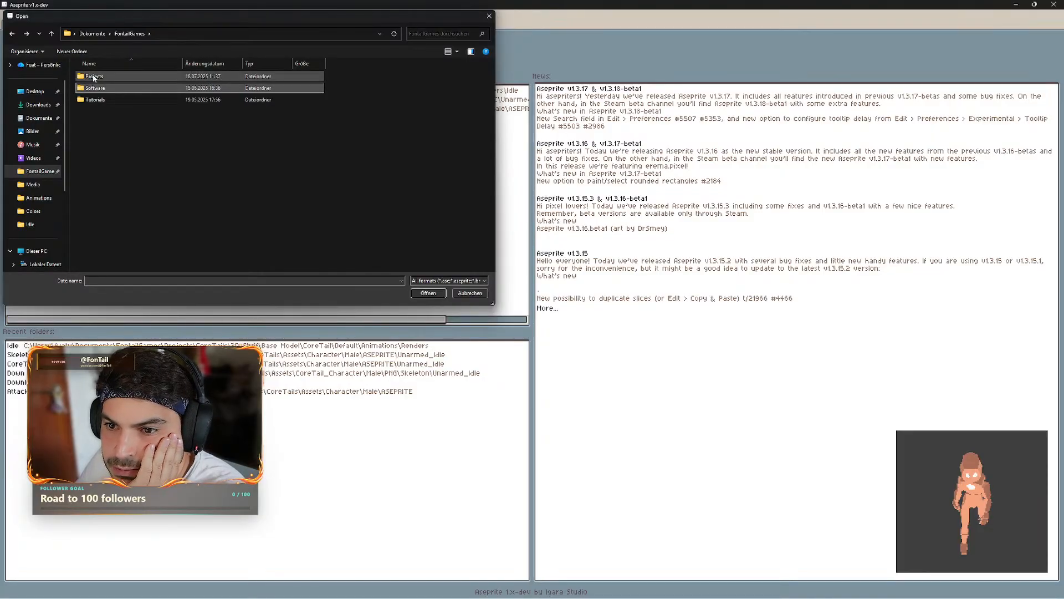
{"action": "double_click", "coordinate": [107, 78]}
{"action": "double_click", "coordinate": [111, 90]}
{"action": "key", "text": "BackSpace"}
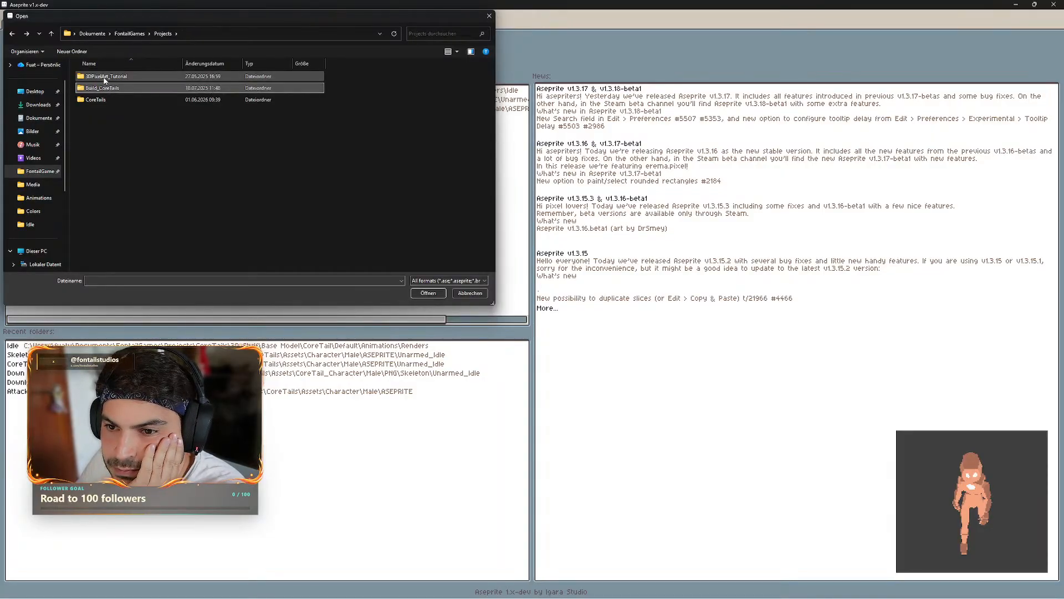
{"action": "double_click", "coordinate": [108, 99]}
{"action": "double_click", "coordinate": [105, 78]}
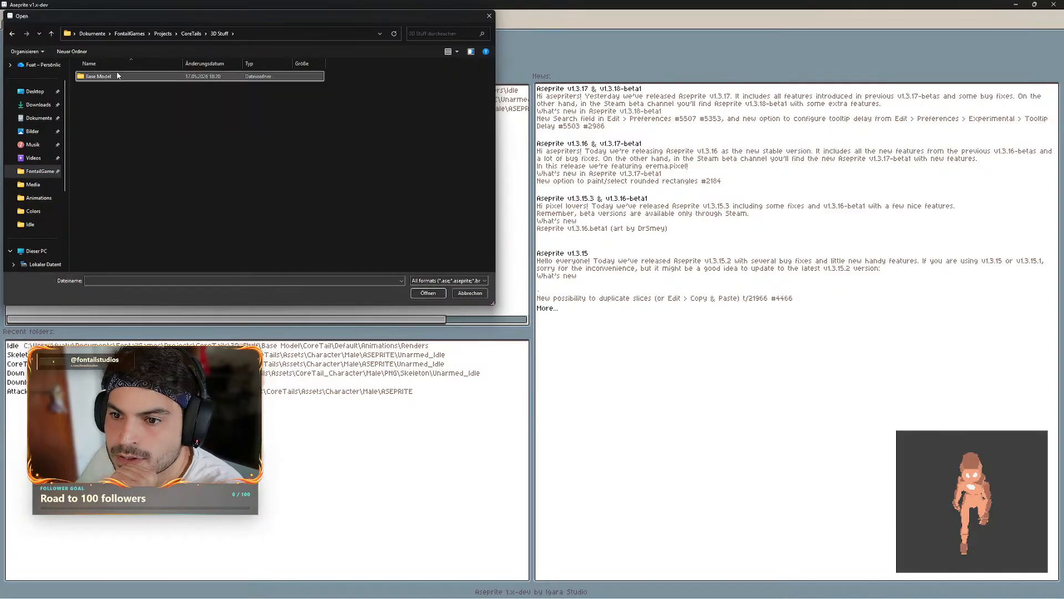
- Browse through Base Model, CoreTail, Default, Animations, Renders and Walk to the Head folder's 00_front frames
{"action": "double_click", "coordinate": [111, 76]}
{"action": "double_click", "coordinate": [118, 75]}
{"action": "left_click_drag", "start_coordinate": [174, 15], "coordinate": [423, 151]}
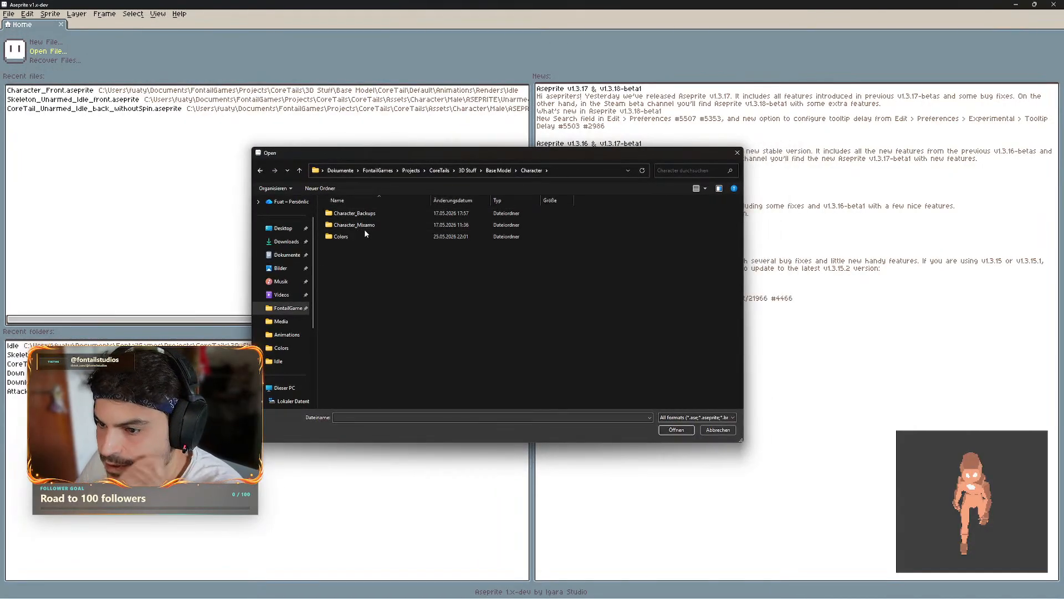
{"action": "key", "text": "alt+Left"}
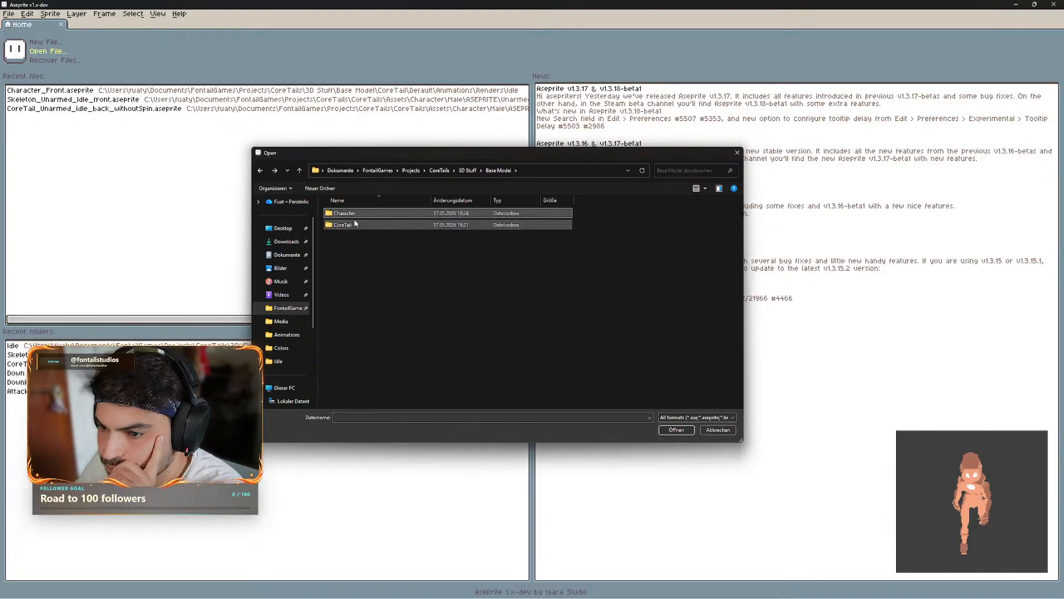
{"action": "double_click", "coordinate": [356, 223]}
{"action": "double_click", "coordinate": [354, 215]}
{"action": "double_click", "coordinate": [349, 214]}
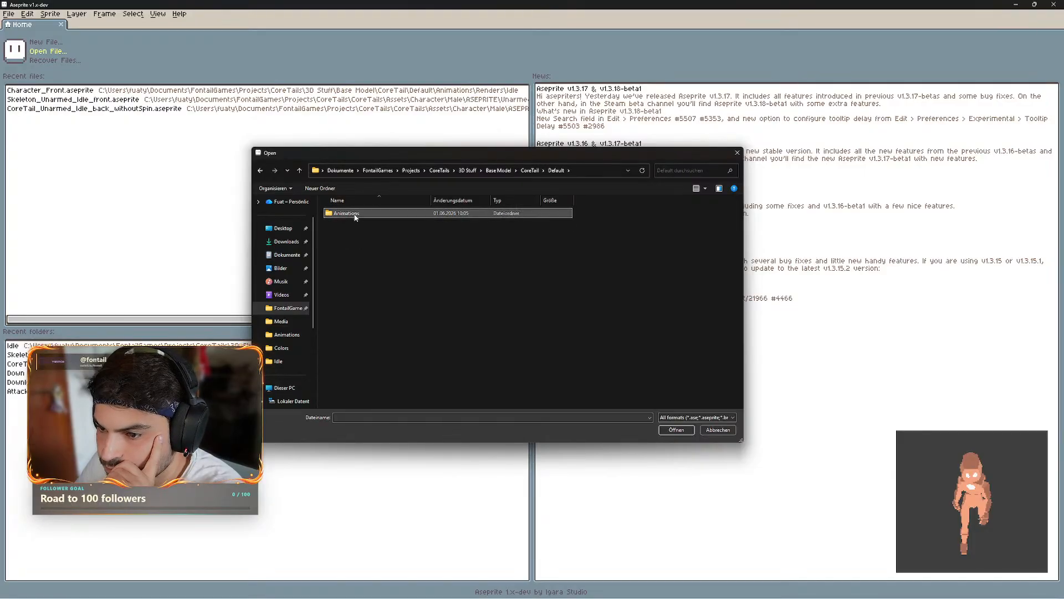
{"action": "double_click", "coordinate": [352, 215]}
{"action": "double_click", "coordinate": [364, 224]}
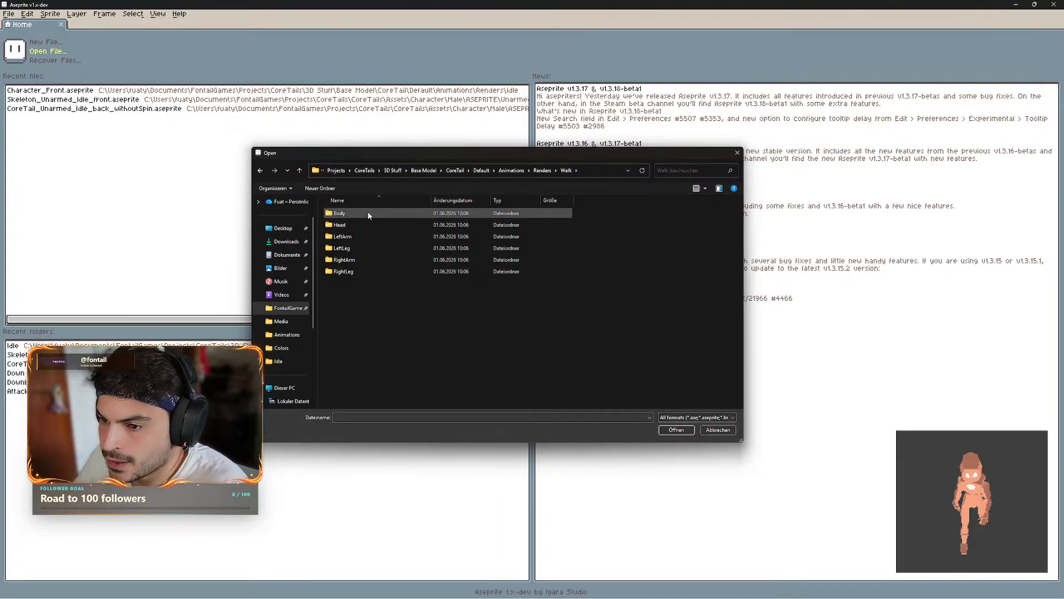
{"action": "double_click", "coordinate": [367, 224]}
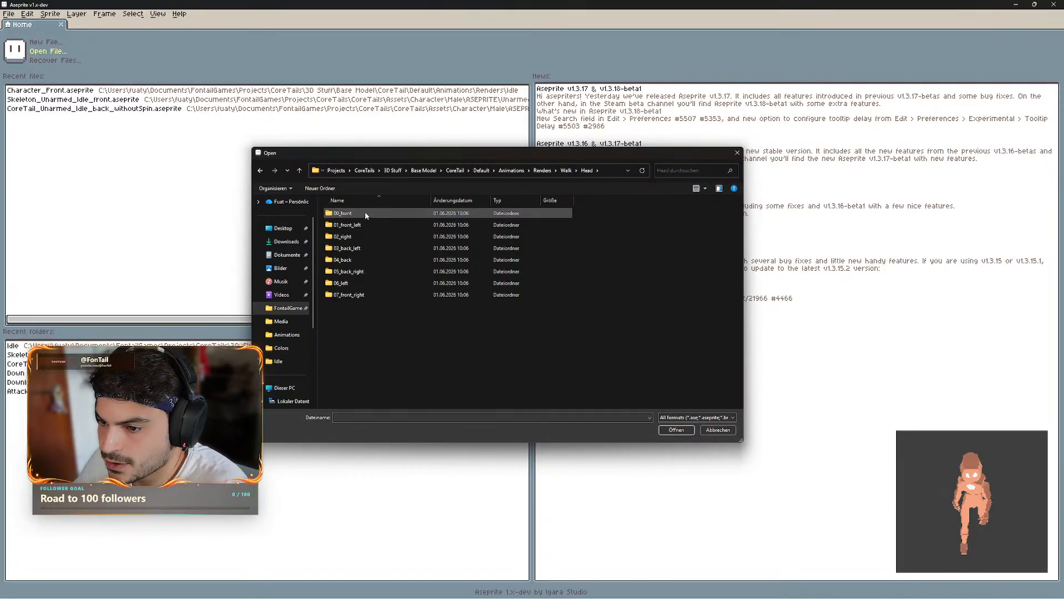
{"action": "double_click", "coordinate": [364, 214]}
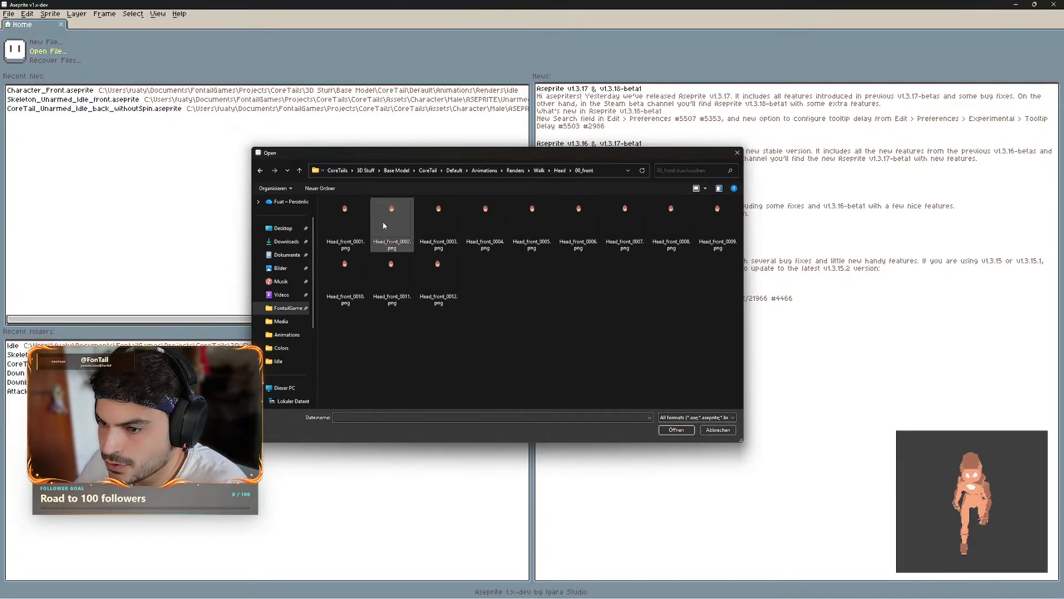
- Load Head_front_0001.png through Head_front_0012.png as an animation with a frame duration of 50 ms
{"action": "left_click_drag", "start_coordinate": [684, 351], "coordinate": [424, 233]}
{"action": "left_click", "coordinate": [344, 222]}
{"action": "left_click", "coordinate": [451, 285], "text": "shift"}
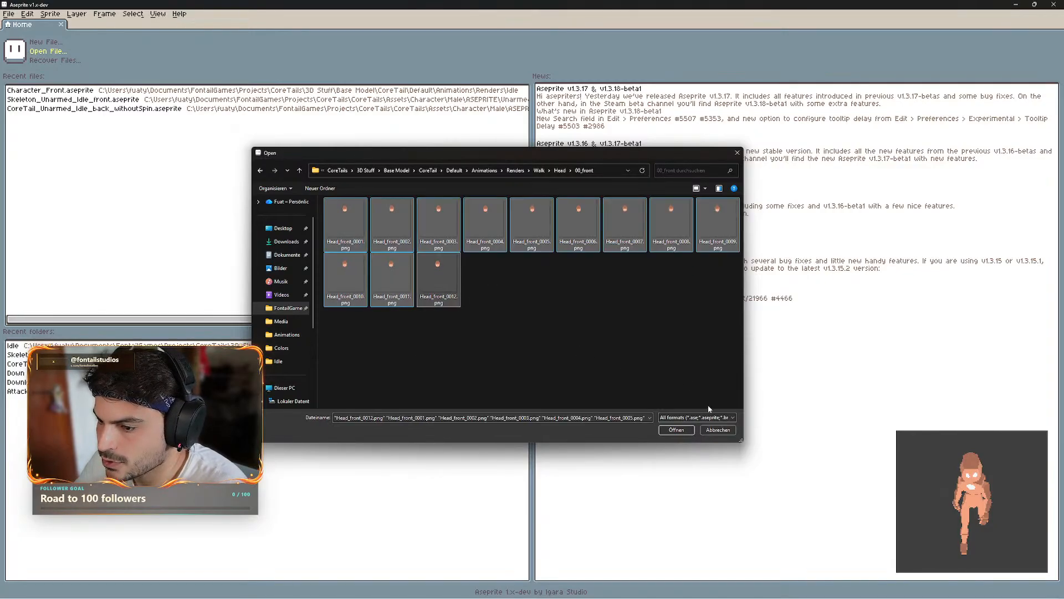
{"action": "left_click", "coordinate": [677, 430]}
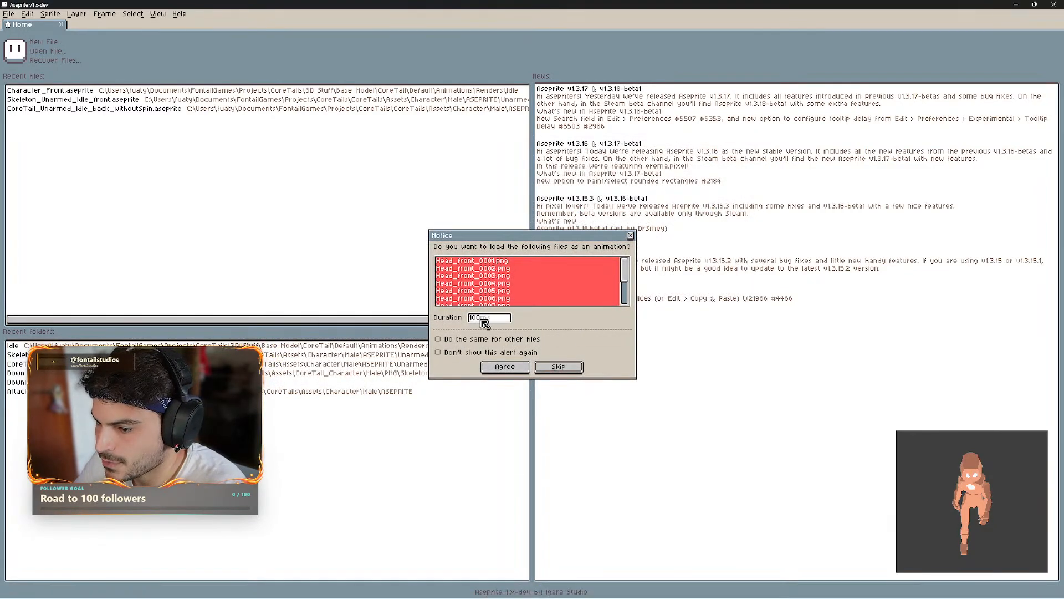
{"action": "left_click_drag", "start_coordinate": [481, 318], "coordinate": [471, 318]}
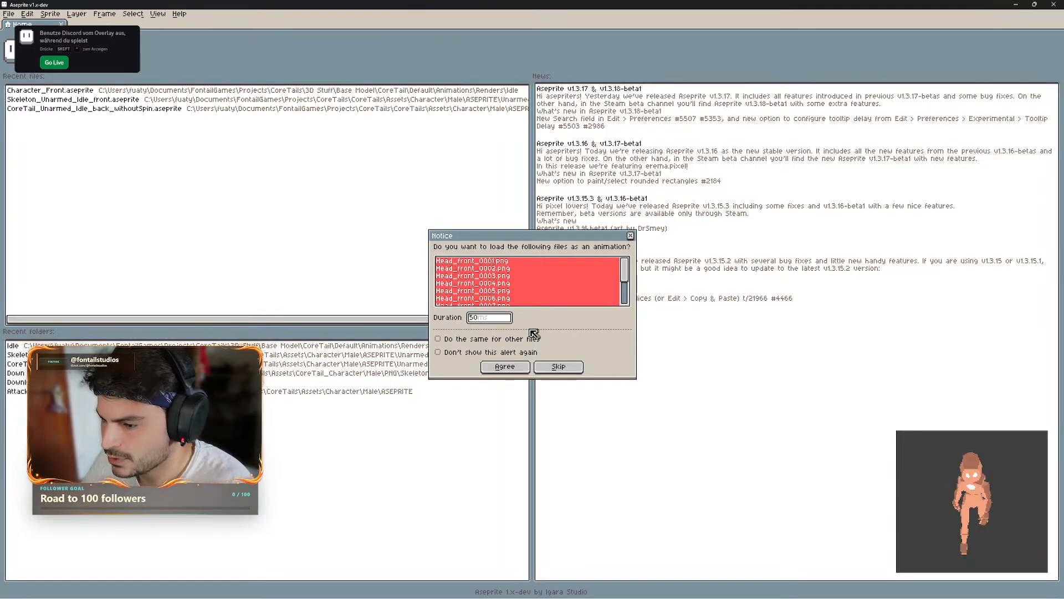
{"action": "left_click", "coordinate": [504, 366]}
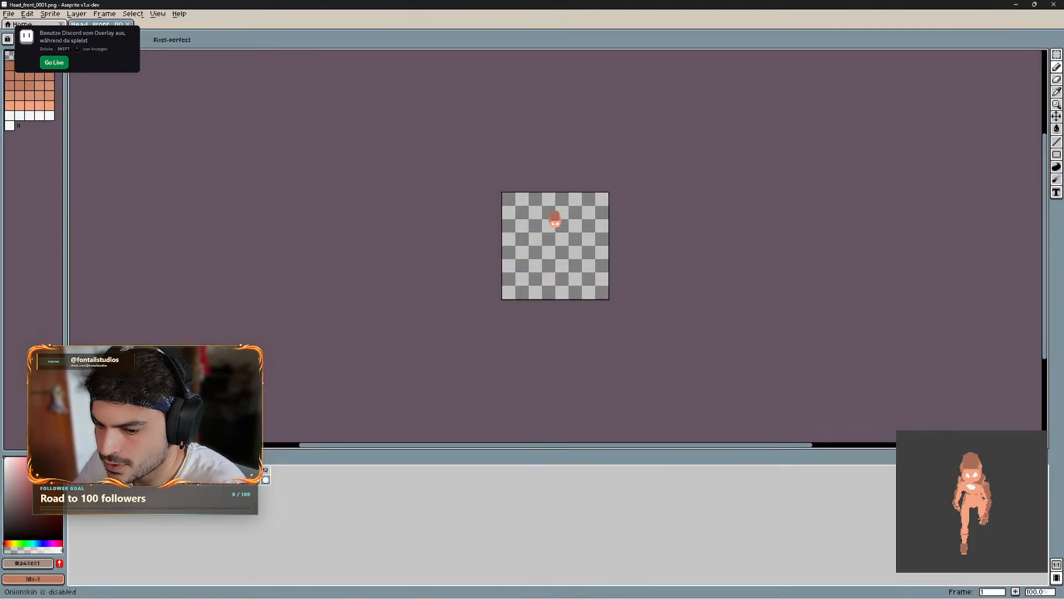
- Play back the 50 ms head animation and close its sprite without saving
{"action": "key", "text": "Return"}
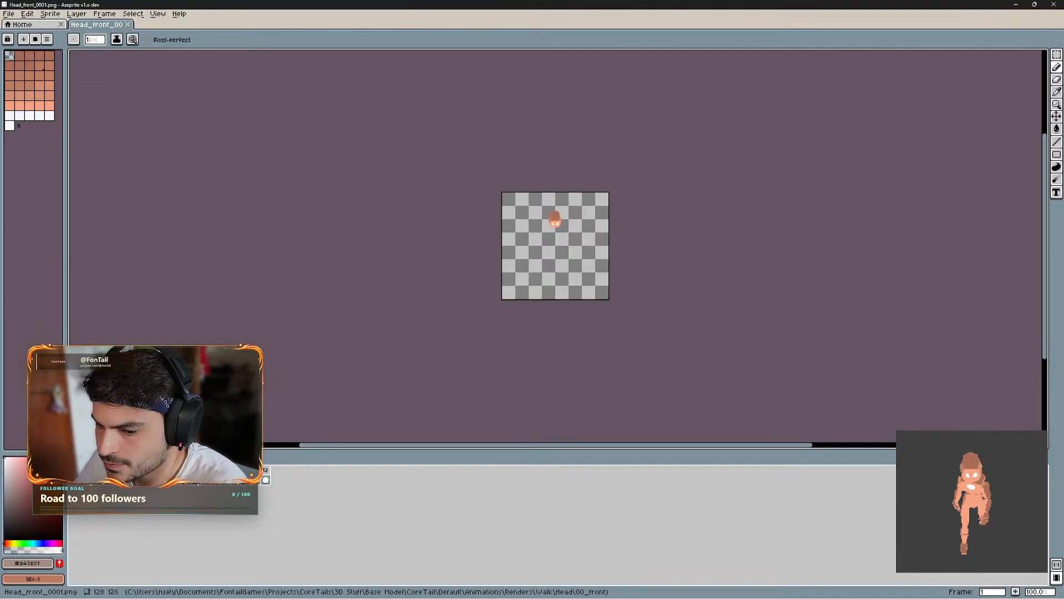
{"action": "key", "text": "v"}
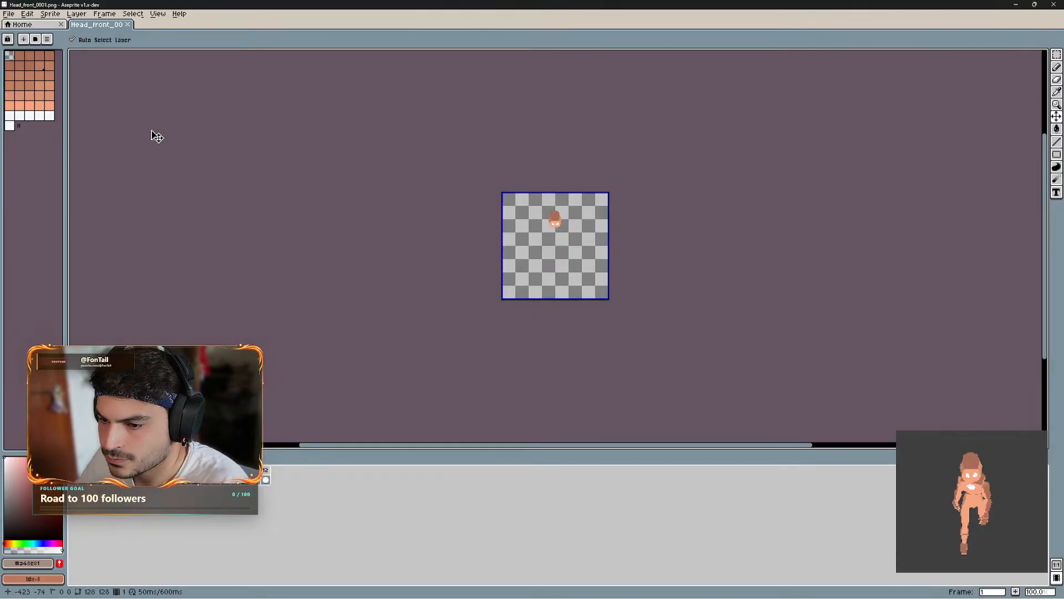
{"action": "key", "text": "b"}
{"action": "key", "text": "Left"}
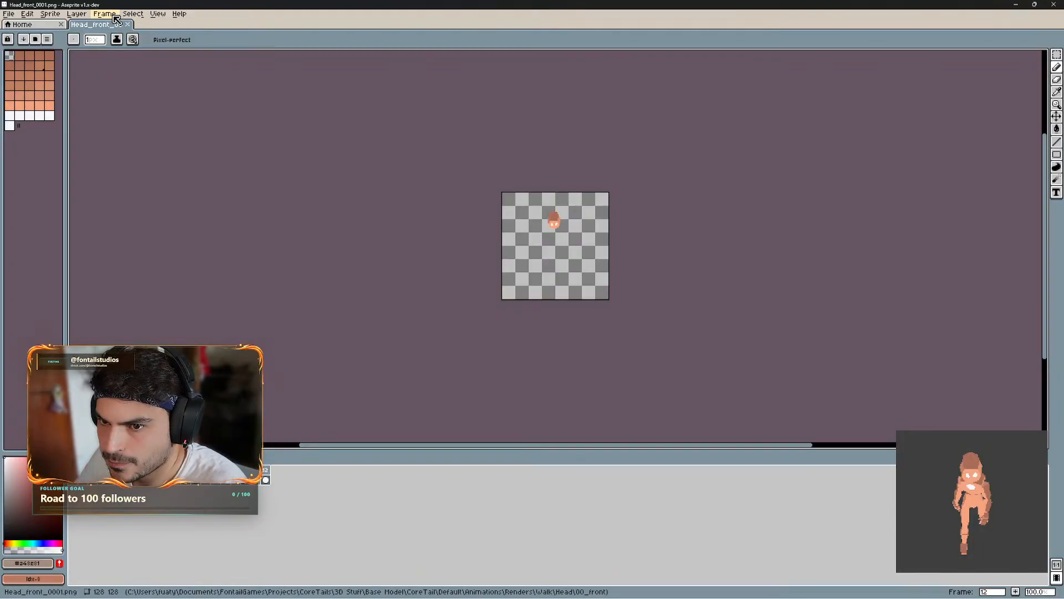
{"action": "left_click", "coordinate": [128, 25]}
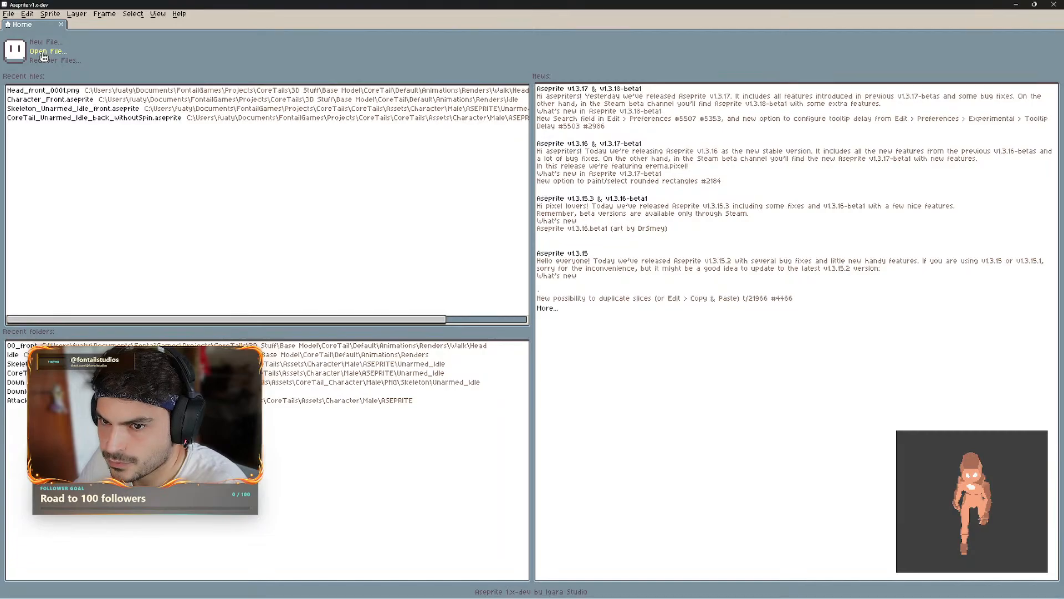
- Load the twelve Head_front frames as an animation at the default 100 ms duration and play it back
{"action": "left_click", "coordinate": [44, 51]}
{"action": "left_click", "coordinate": [345, 225]}
{"action": "left_click", "coordinate": [438, 277], "text": "shift"}
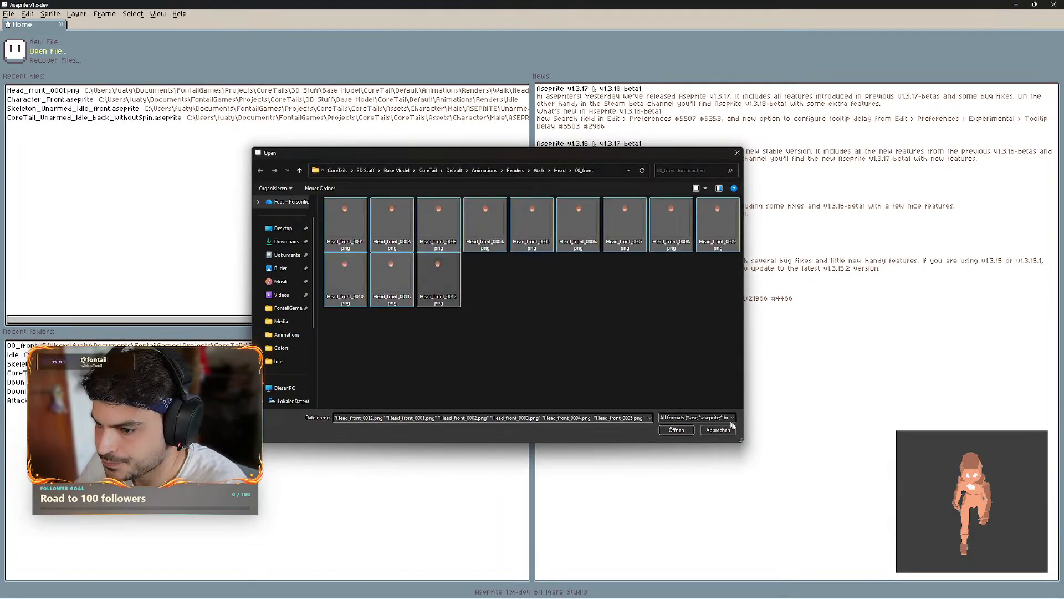
{"action": "left_click", "coordinate": [677, 430]}
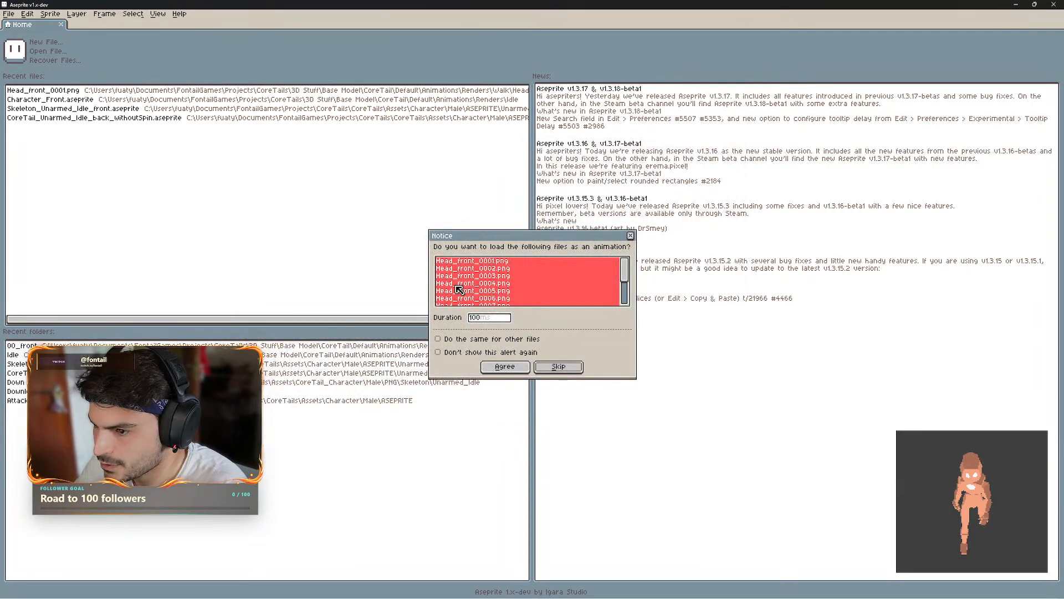
{"action": "left_click", "coordinate": [503, 367]}
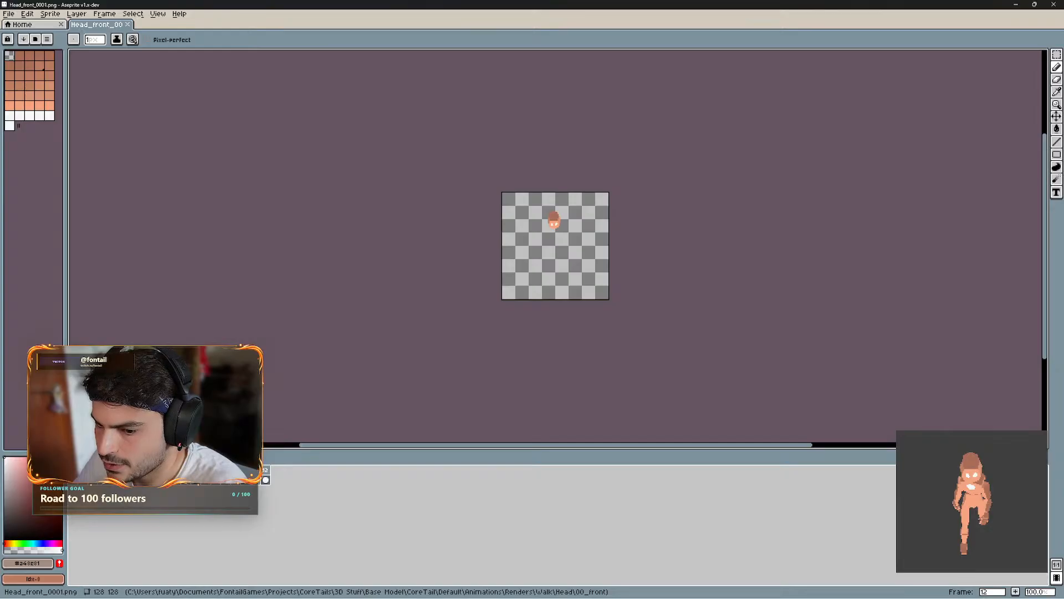
{"action": "key", "text": "Return"}
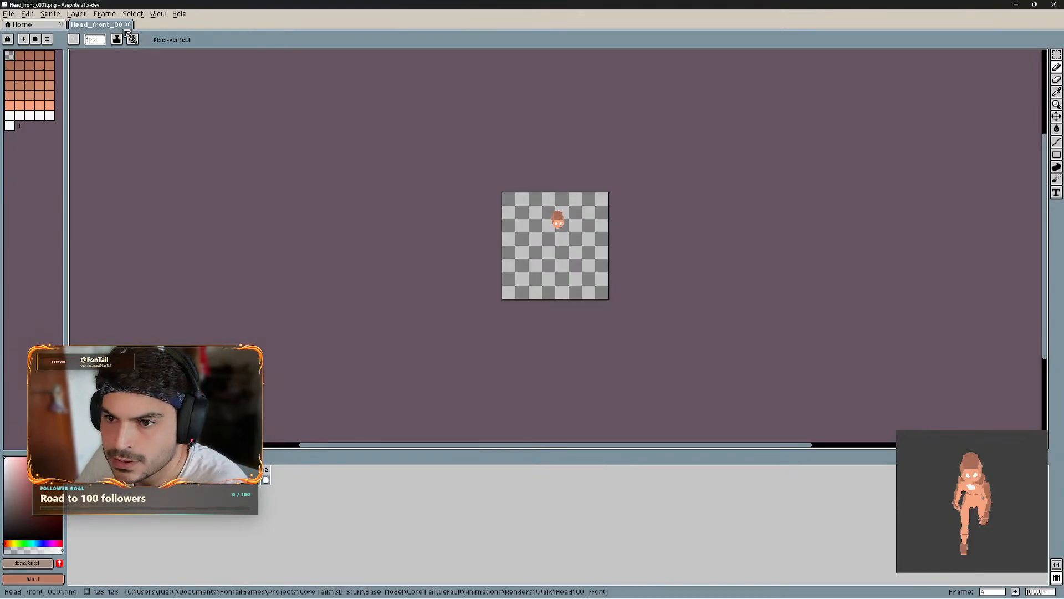
- Rename the head animation's layer to Head
{"action": "left_click", "coordinate": [12, 14]}
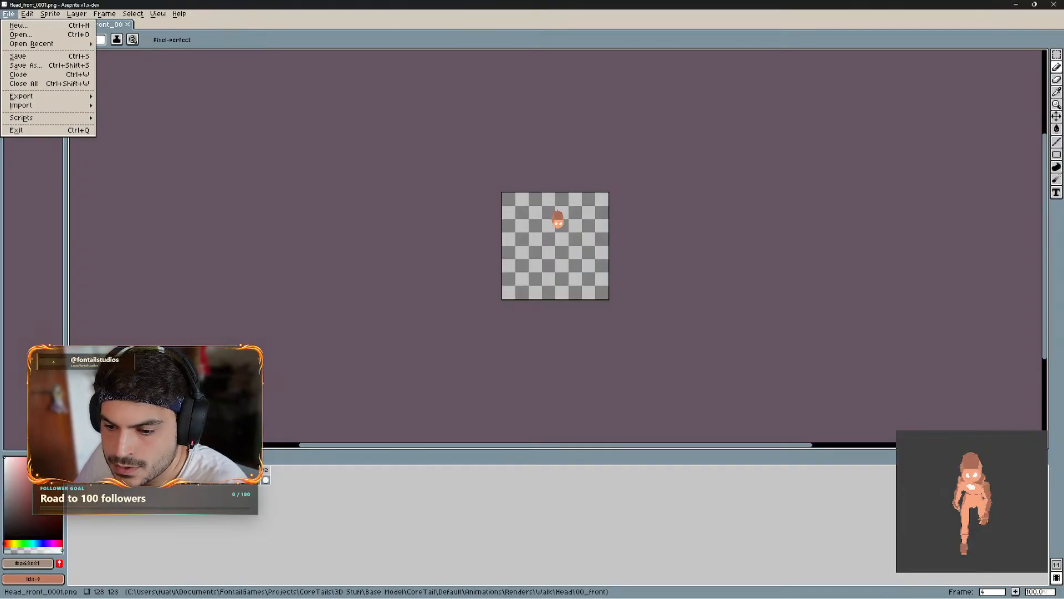
{"action": "left_click", "coordinate": [125, 480]}
{"action": "double_click", "coordinate": [125, 480]}
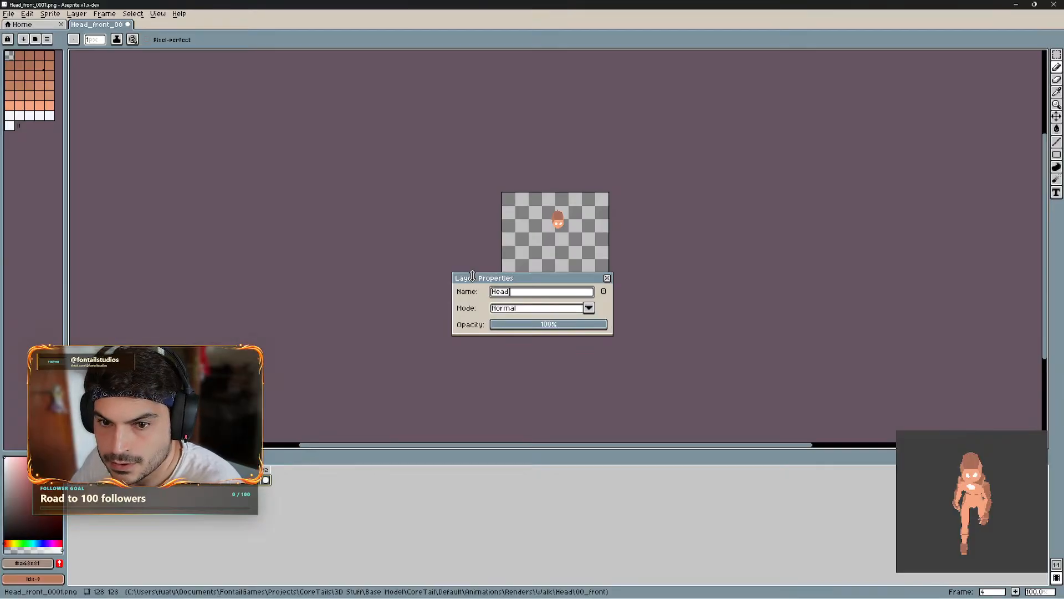
{"action": "key", "text": "Return"}
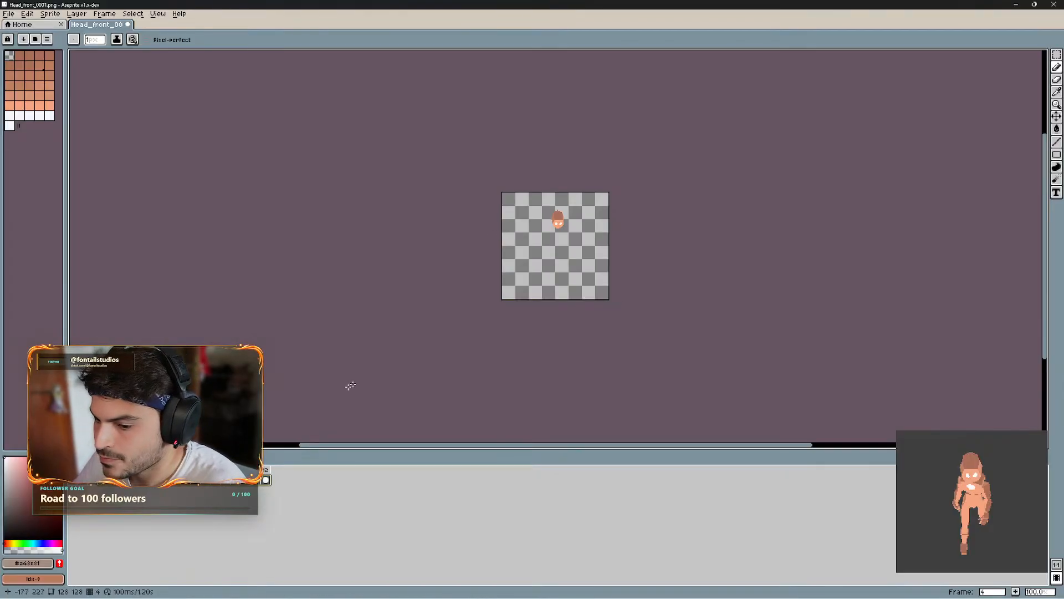
- Open all twelve Body_front frames from the Walk render's Body/00_front folder as an animation
{"action": "left_click", "coordinate": [8, 14]}
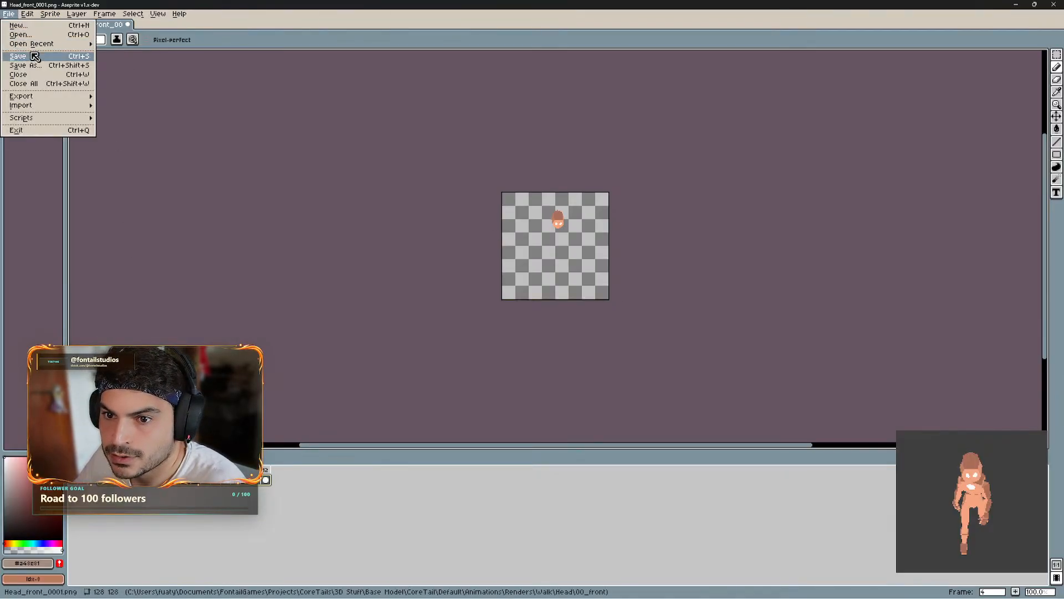
{"action": "left_click", "coordinate": [33, 35]}
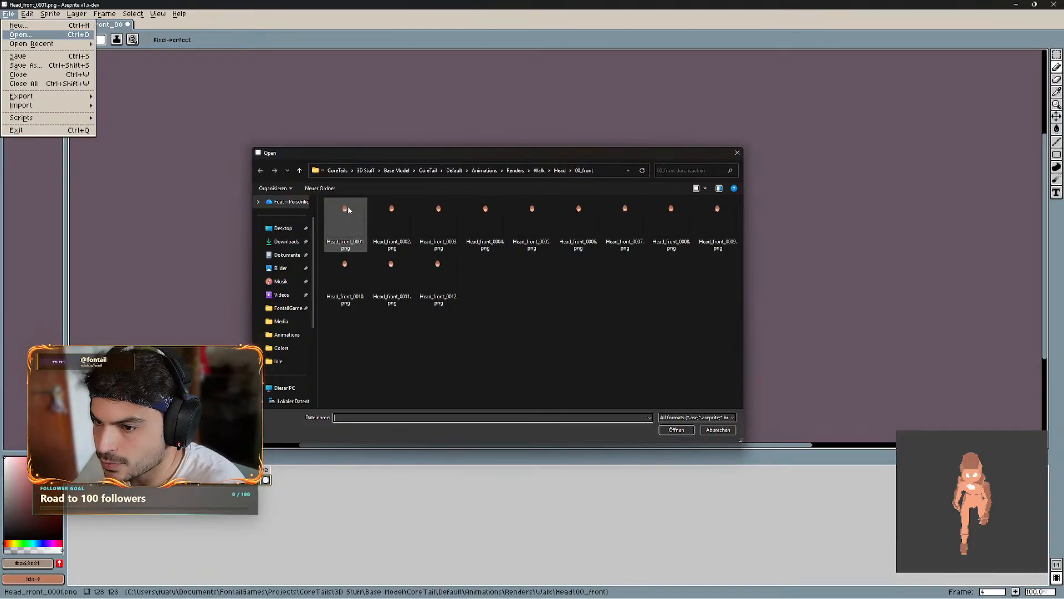
{"action": "left_click", "coordinate": [539, 170]}
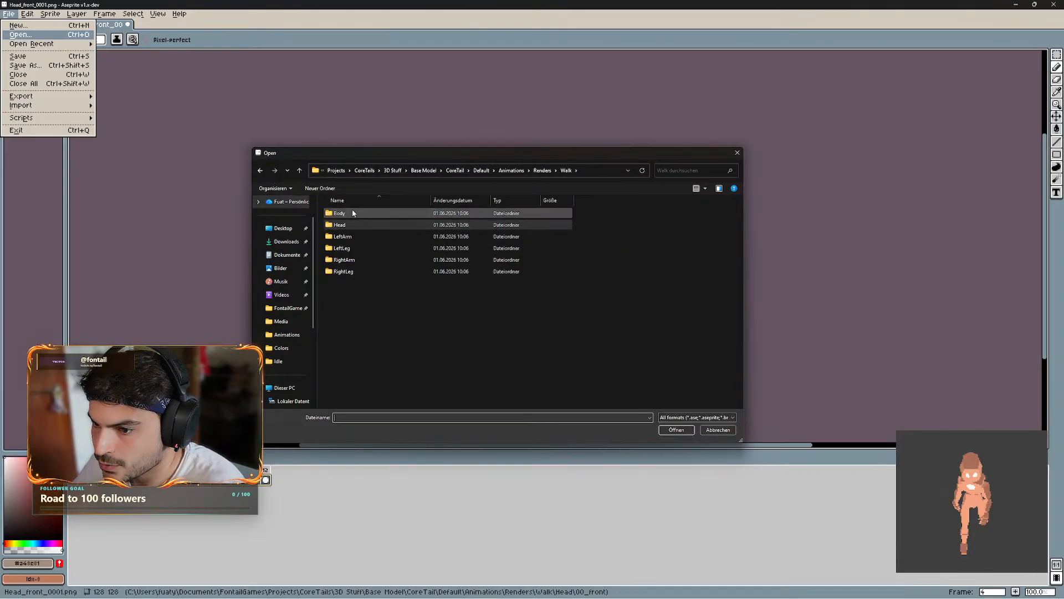
{"action": "double_click", "coordinate": [352, 216]}
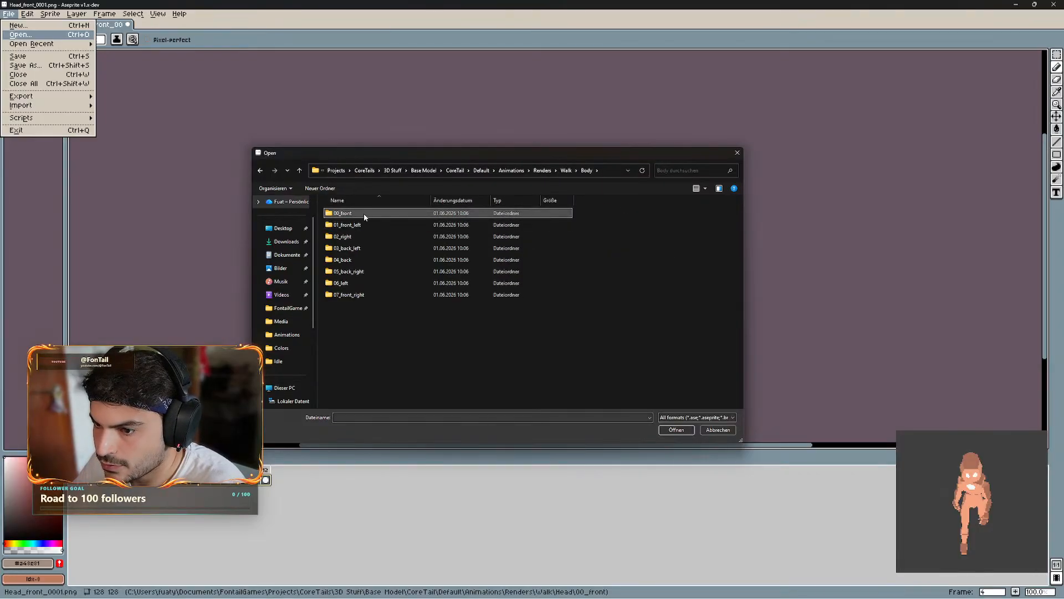
{"action": "double_click", "coordinate": [380, 214]}
{"action": "left_click", "coordinate": [438, 278]}
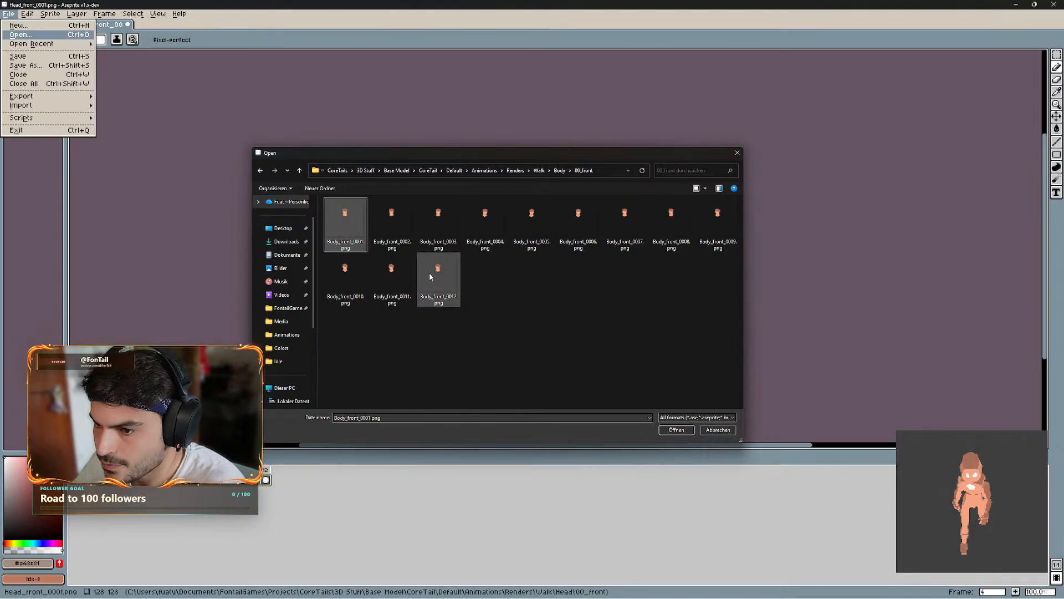
{"action": "key", "text": "ctrl+a"}
{"action": "left_click", "coordinate": [677, 430]}
{"action": "left_click", "coordinate": [504, 363]}
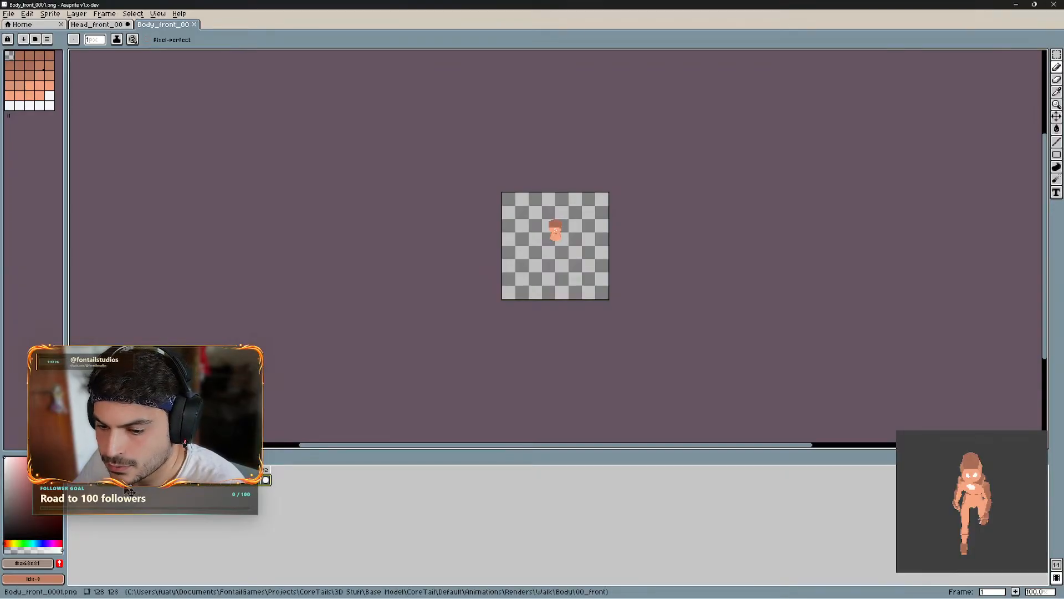
- Paste the twelve body frames into the head sprite as a new layer and name it Body
{"action": "left_click", "coordinate": [105, 25]}
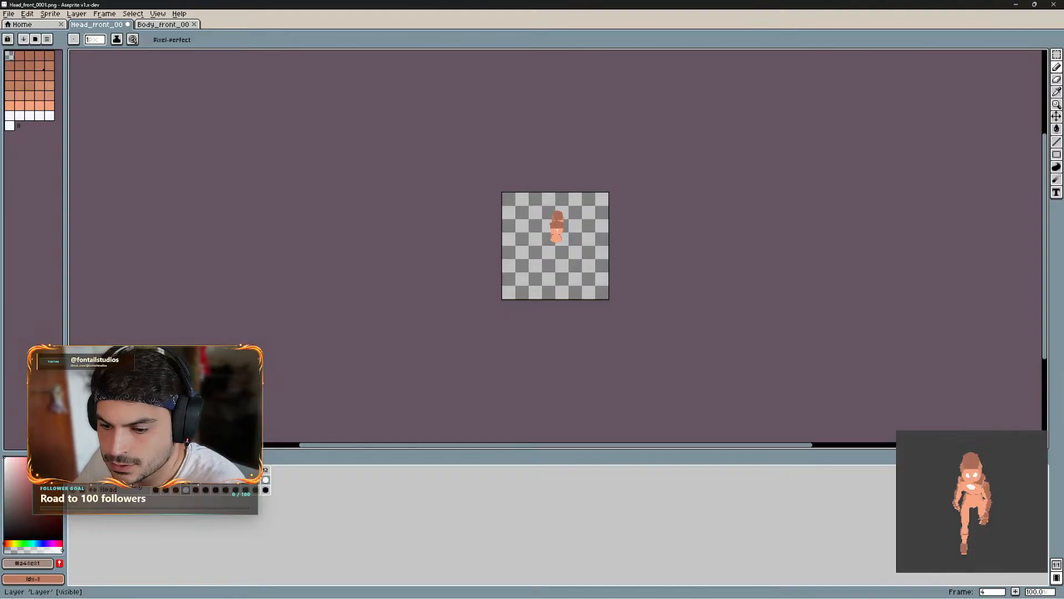
{"action": "double_click", "coordinate": [136, 491]}
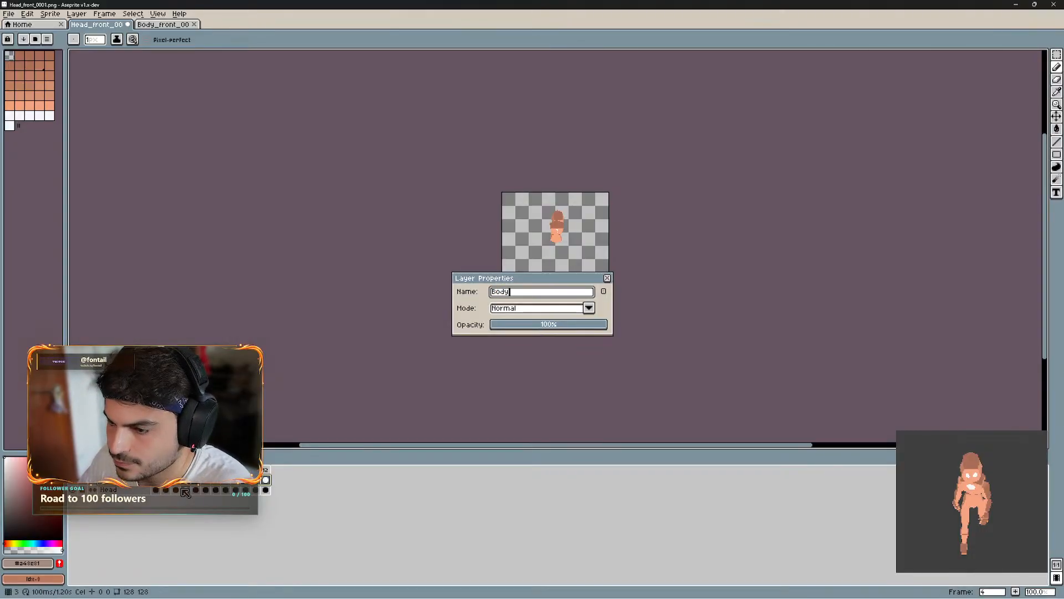
{"action": "key", "text": "Return"}
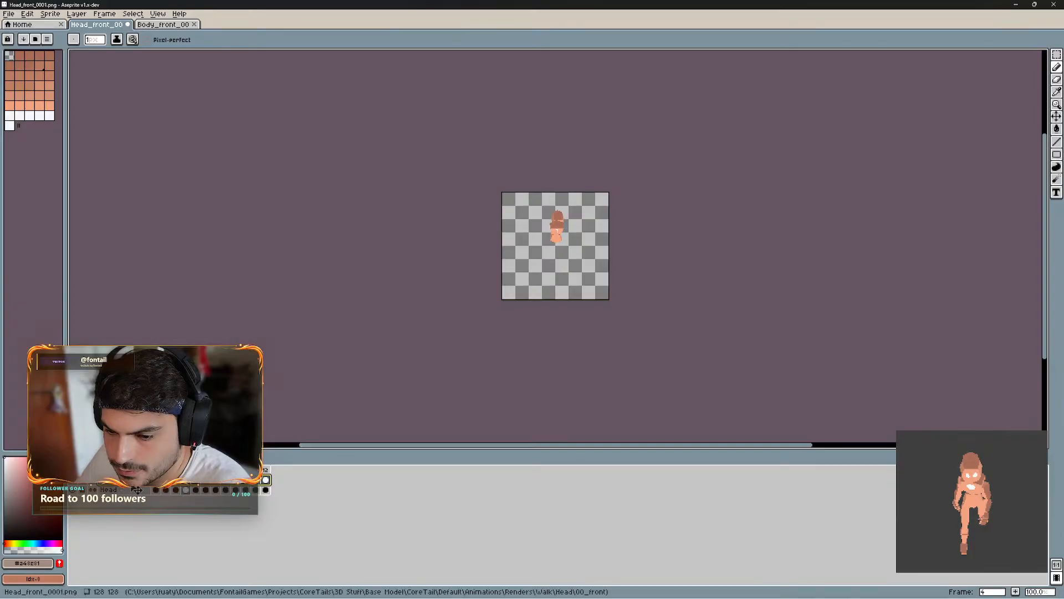
- Move the Body layer below Head and close the separate Body_front sprite
{"action": "left_click_drag", "start_coordinate": [133, 485], "coordinate": [203, 552]}
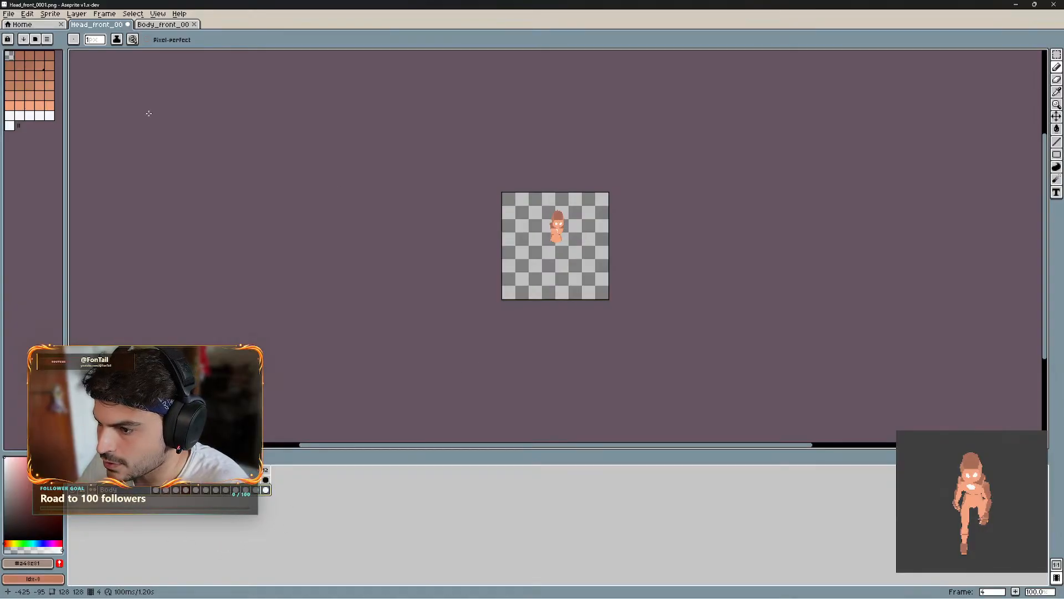
{"action": "left_click", "coordinate": [163, 24]}
{"action": "left_click", "coordinate": [194, 25]}
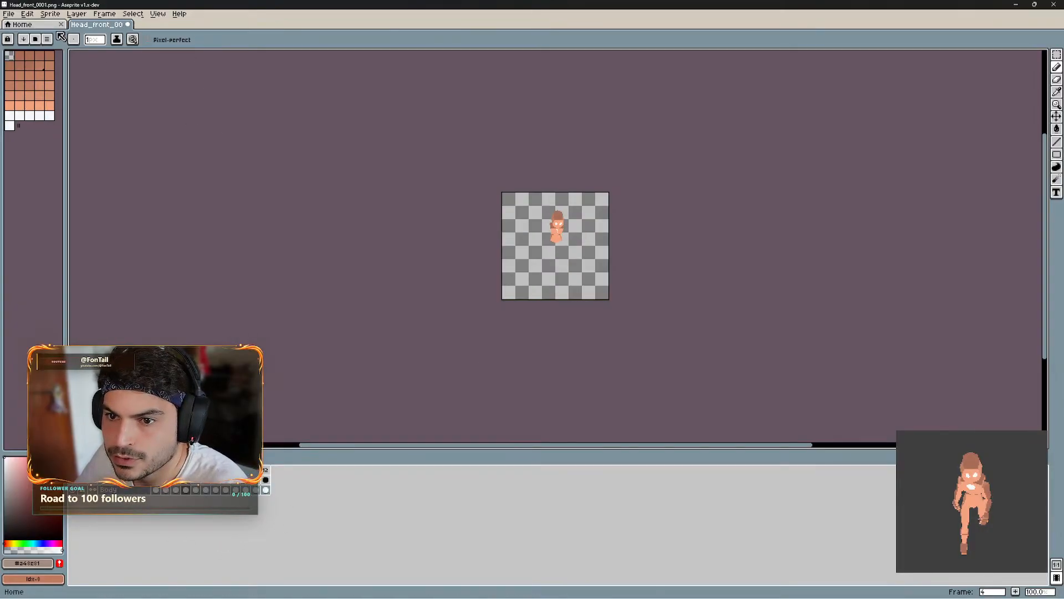
- Open all twelve LeftArm_front frames from the Walk render's LeftArm/00_front folder as an animation with 100 ms duration
{"action": "left_click", "coordinate": [9, 13]}
{"action": "left_click", "coordinate": [32, 37]}
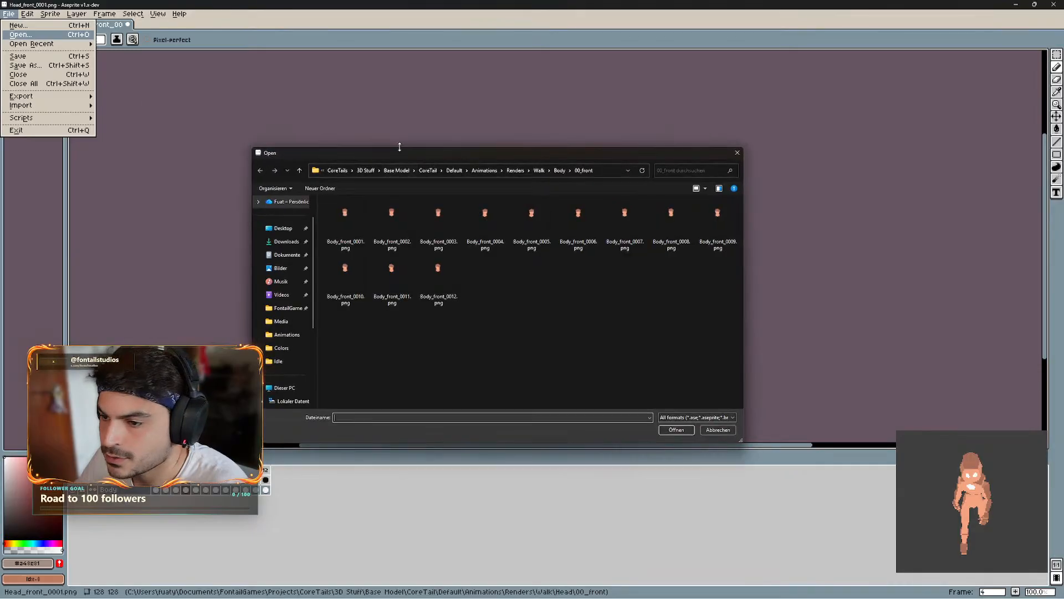
{"action": "left_click", "coordinate": [538, 171]}
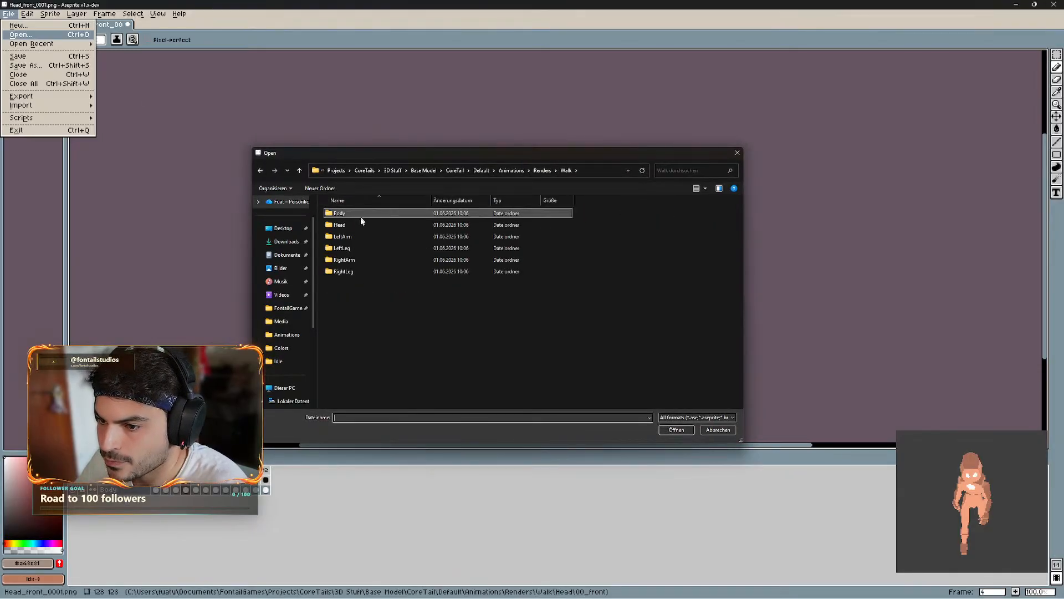
{"action": "double_click", "coordinate": [362, 236]}
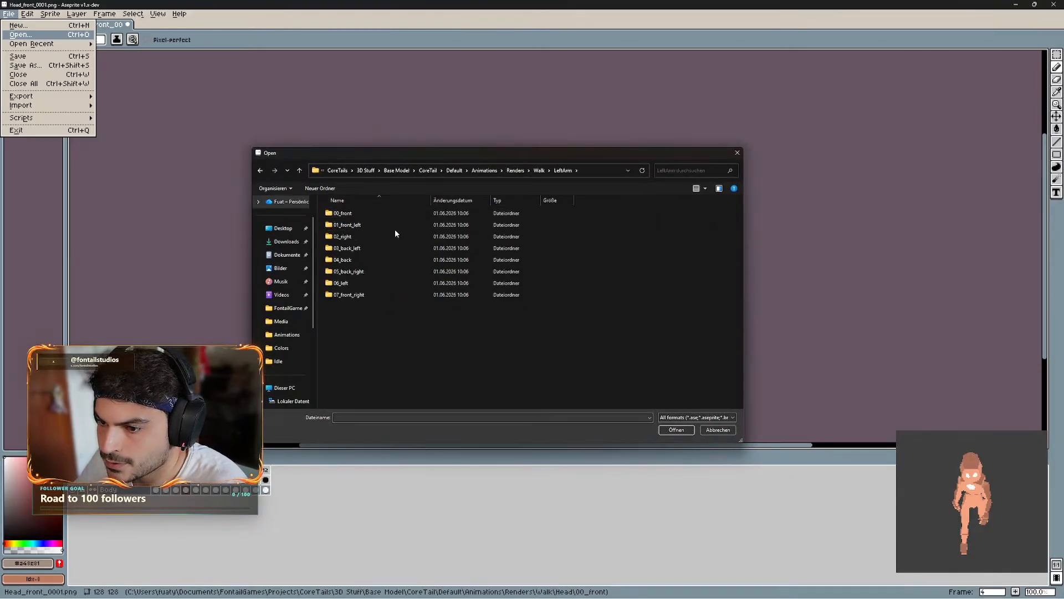
{"action": "double_click", "coordinate": [366, 214]}
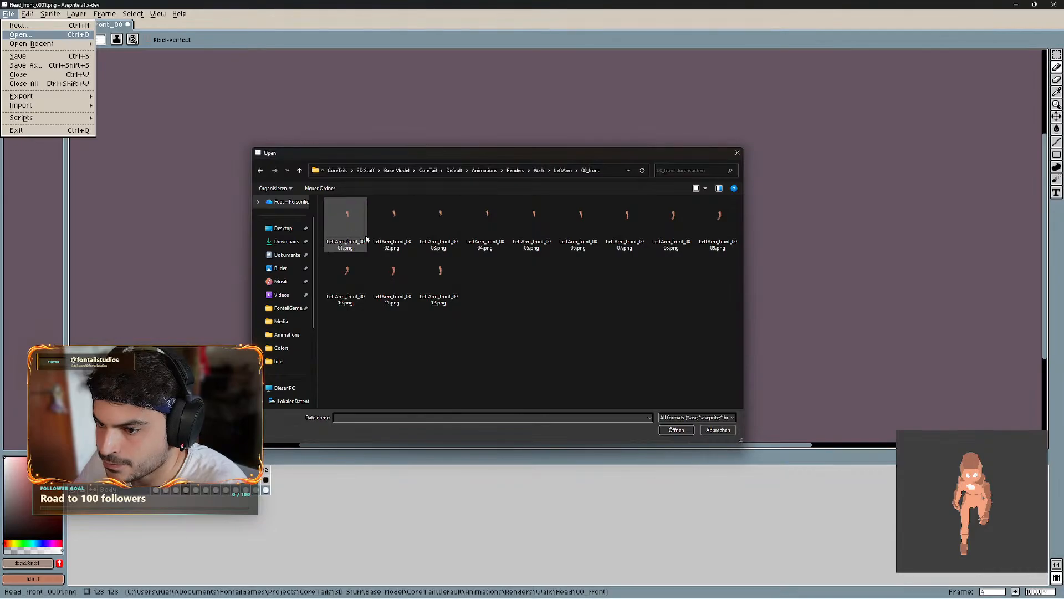
{"action": "left_click", "coordinate": [366, 238]}
{"action": "left_click", "coordinate": [438, 277], "text": "shift"}
{"action": "left_click", "coordinate": [677, 431]}
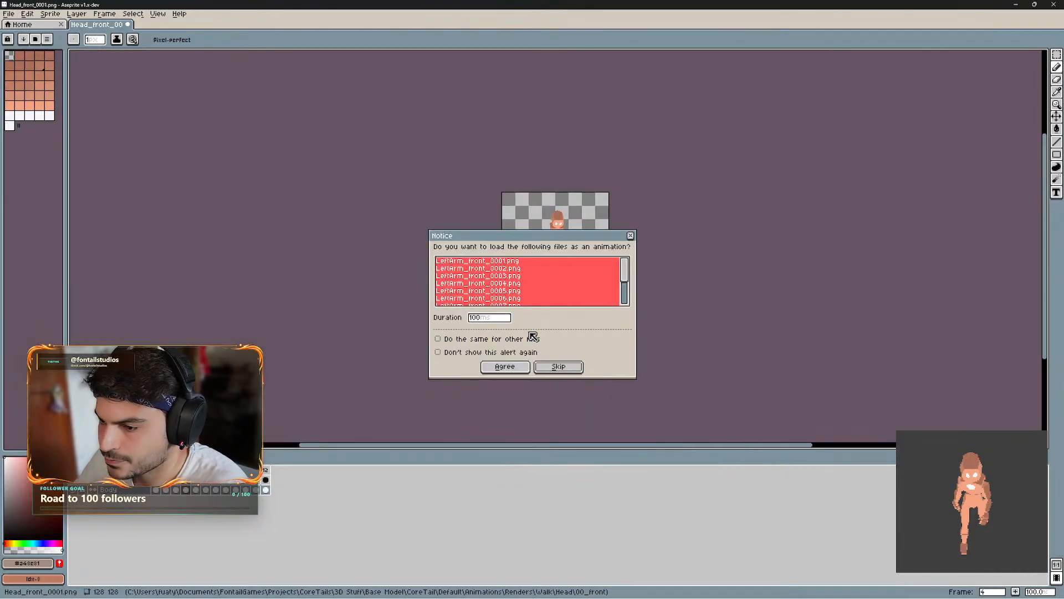
{"action": "left_click", "coordinate": [505, 366]}
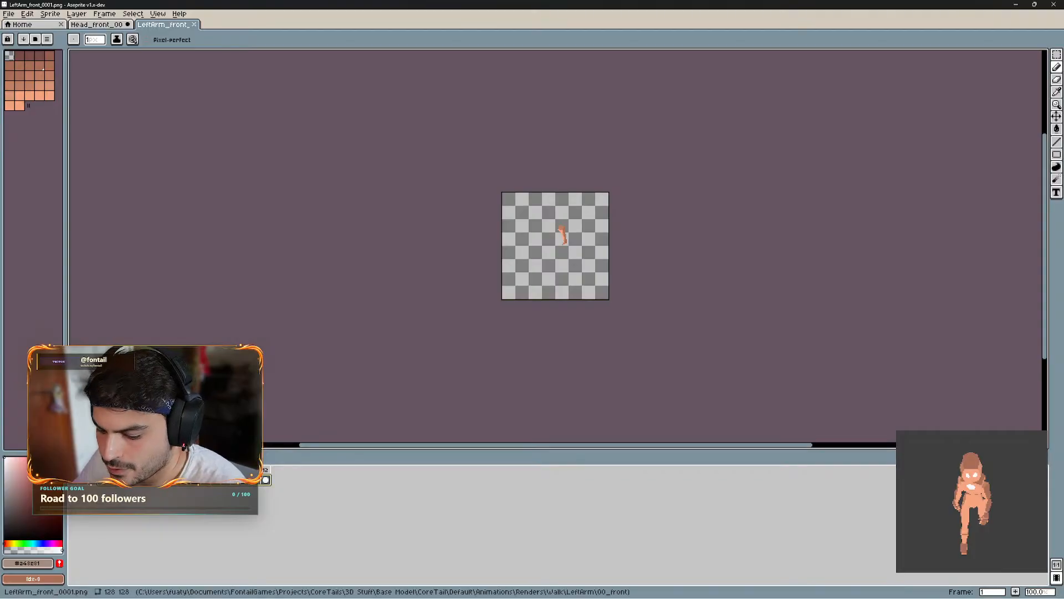
- Paste the left-arm frames into the head sprite as a layer named LeftArm and place it below Body
{"action": "left_click", "coordinate": [100, 25]}
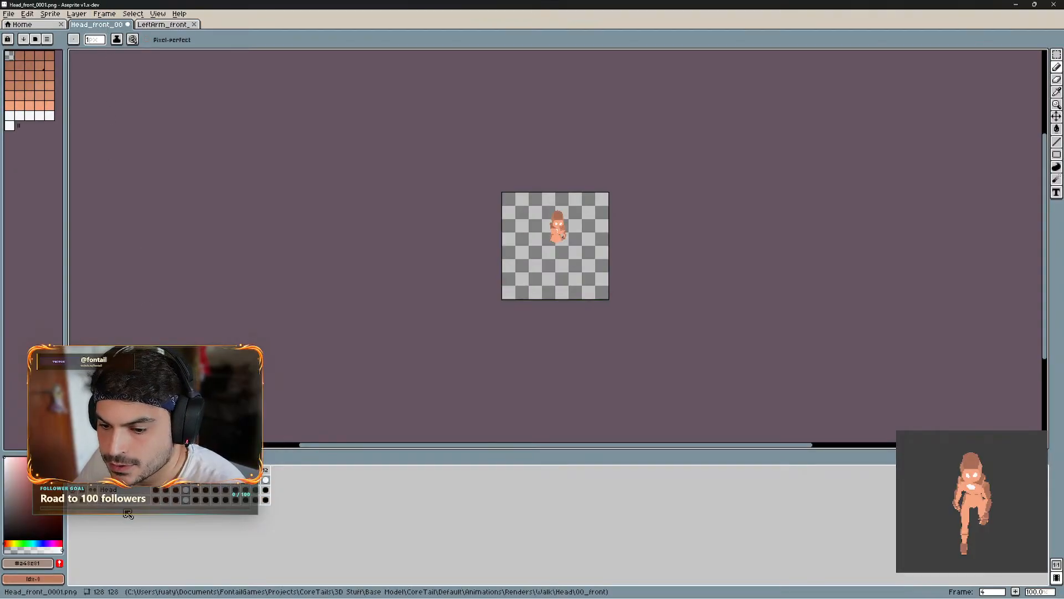
{"action": "double_click", "coordinate": [137, 488]}
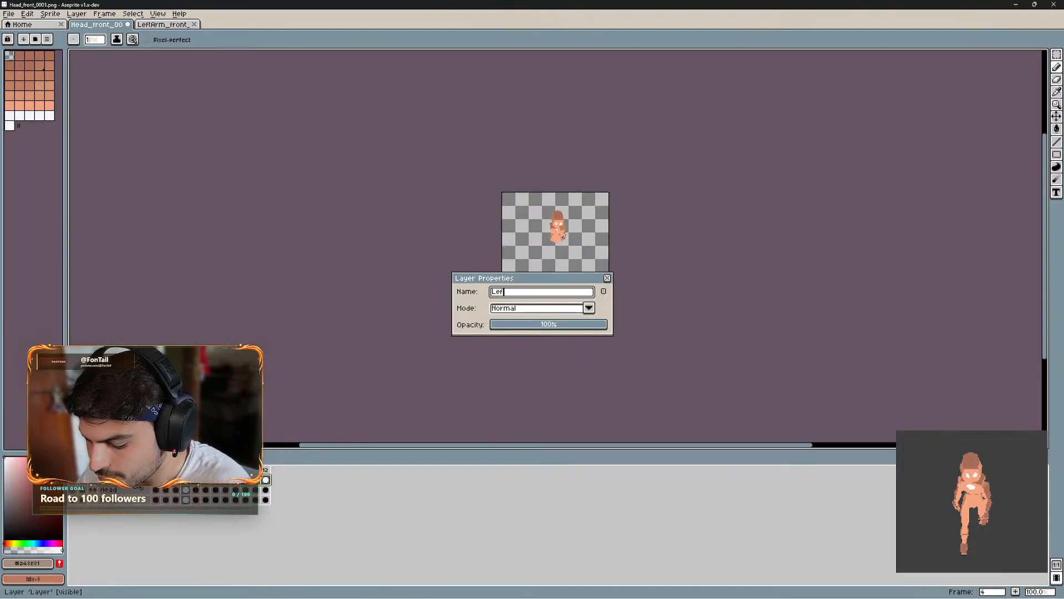
{"action": "type", "text": "LeftArm"}
{"action": "key", "text": "Return"}
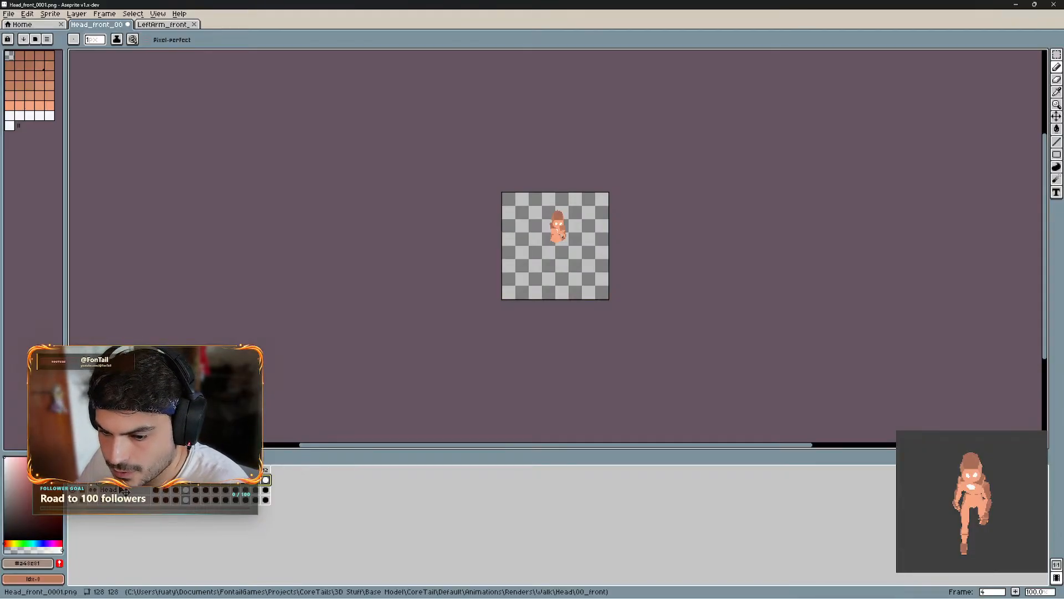
{"action": "left_click_drag", "start_coordinate": [115, 484], "coordinate": [124, 505]}
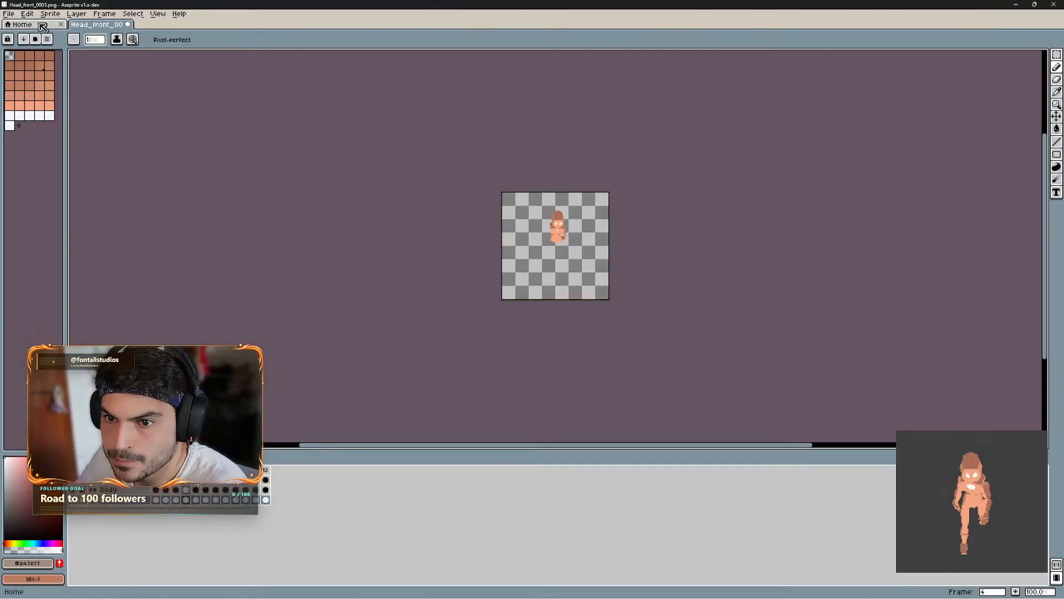
- Open all twelve RightArm_front frames from the Walk render's RightArm/00_front folder as an animation with 100 ms duration
{"action": "left_click", "coordinate": [8, 14]}
{"action": "left_click", "coordinate": [33, 36]}
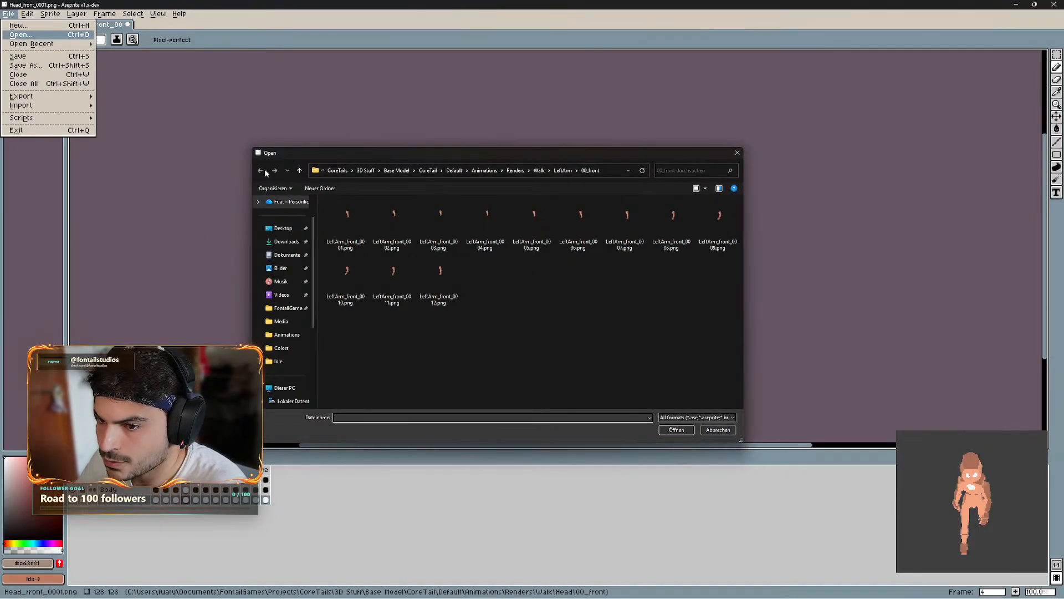
{"action": "left_click", "coordinate": [539, 170]}
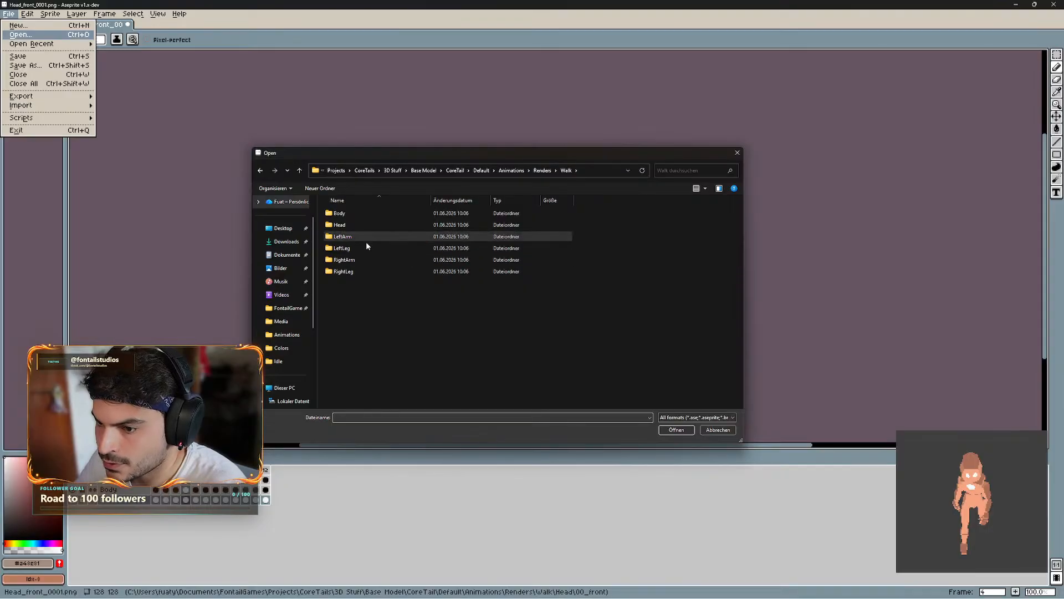
{"action": "double_click", "coordinate": [357, 259]}
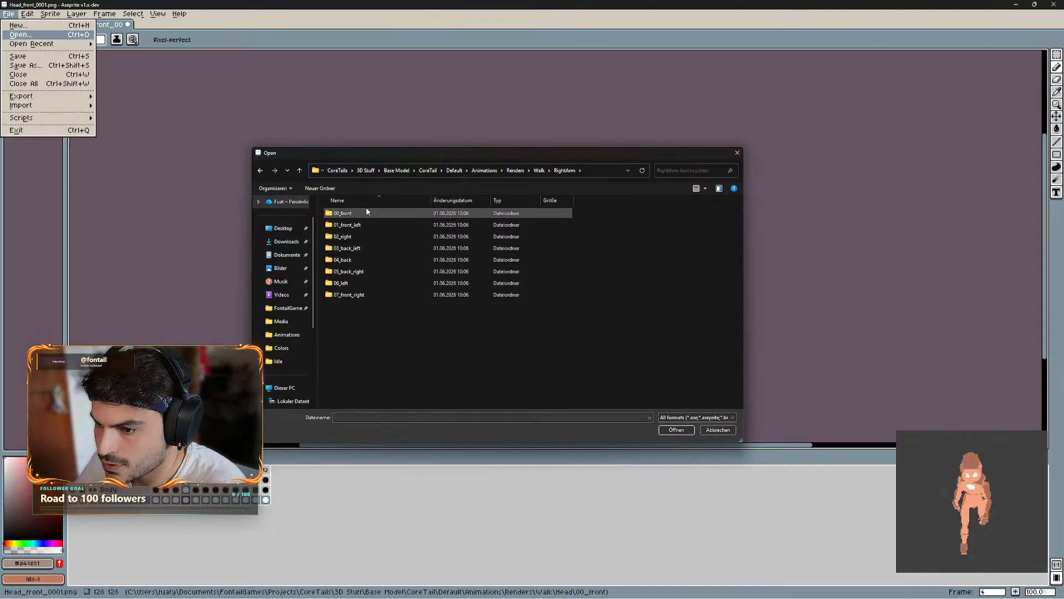
{"action": "double_click", "coordinate": [366, 211]}
{"action": "left_click", "coordinate": [441, 282], "text": "shift"}
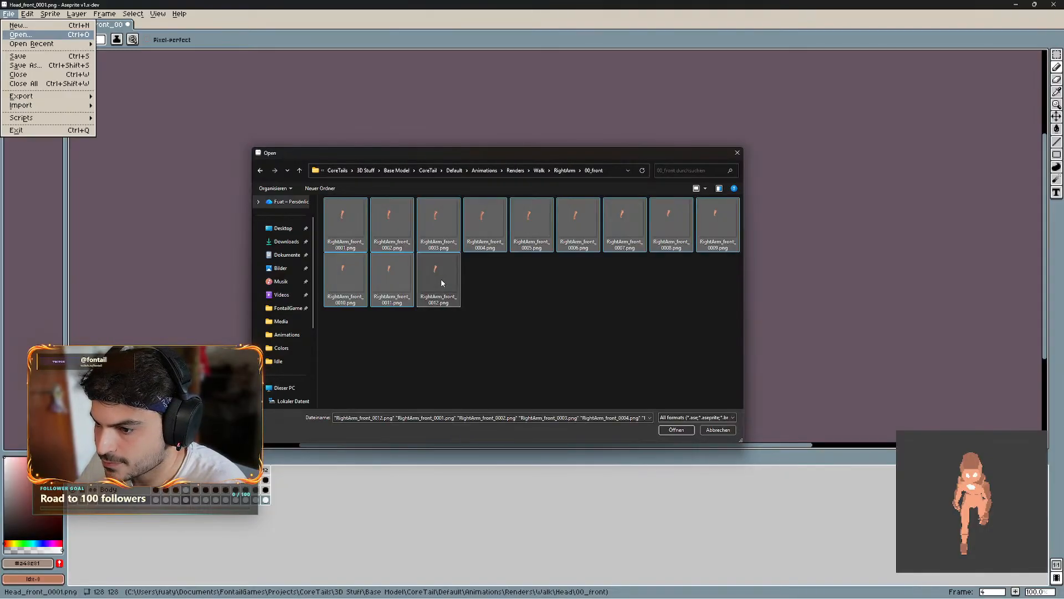
{"action": "left_click", "coordinate": [676, 430]}
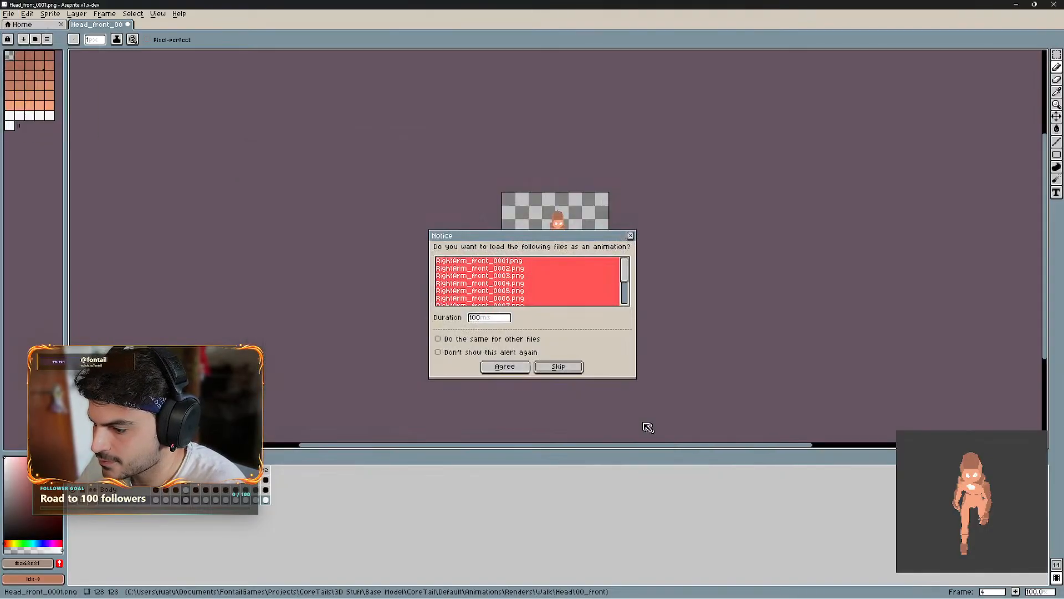
{"action": "left_click", "coordinate": [507, 367]}
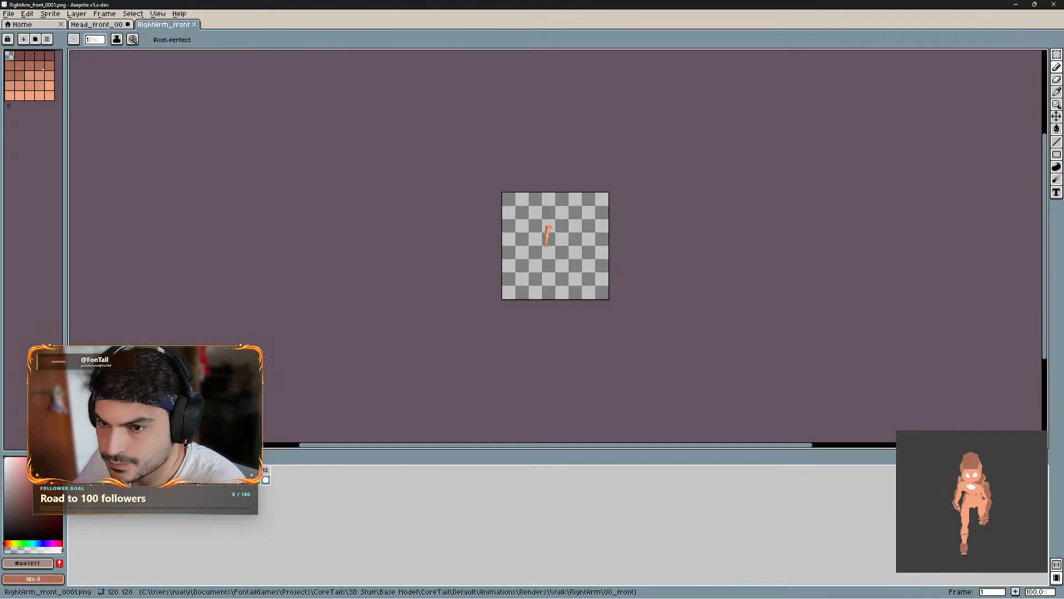
- Copy the right-arm frames into the head sprite as a layer named RightArm below LeftArm, and close the RightArm_front sprite
{"action": "key", "text": "ctrl+c"}
{"action": "left_click", "coordinate": [104, 26]}
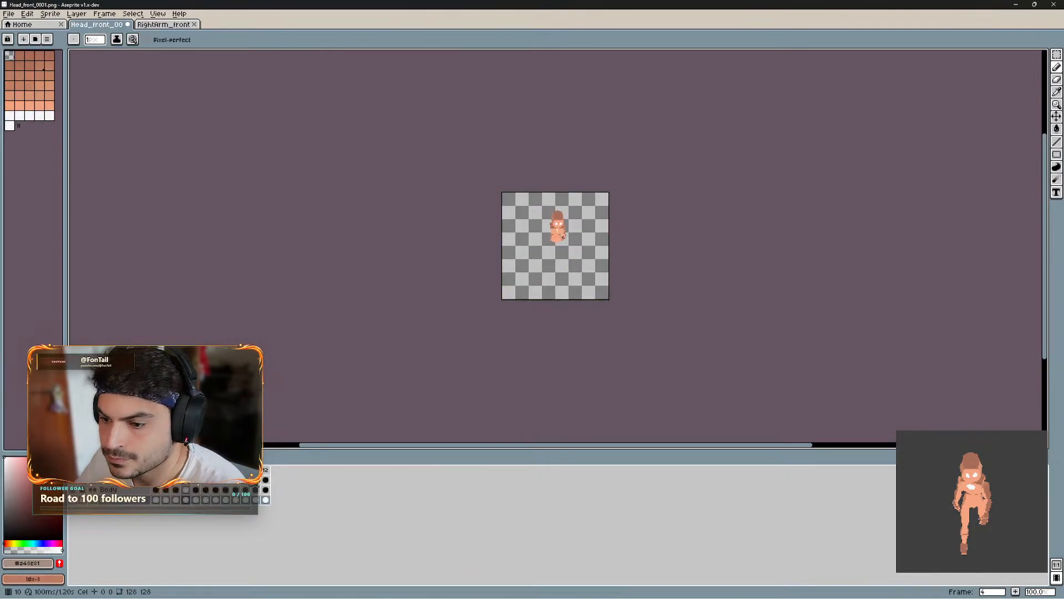
{"action": "key", "text": "ctrl+v"}
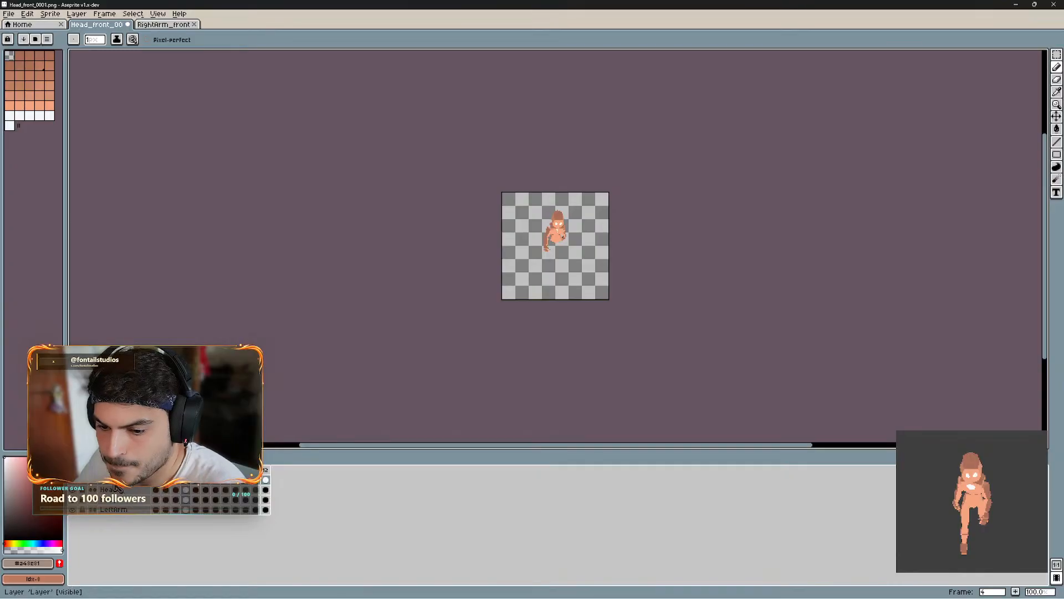
{"action": "double_click", "coordinate": [116, 486]}
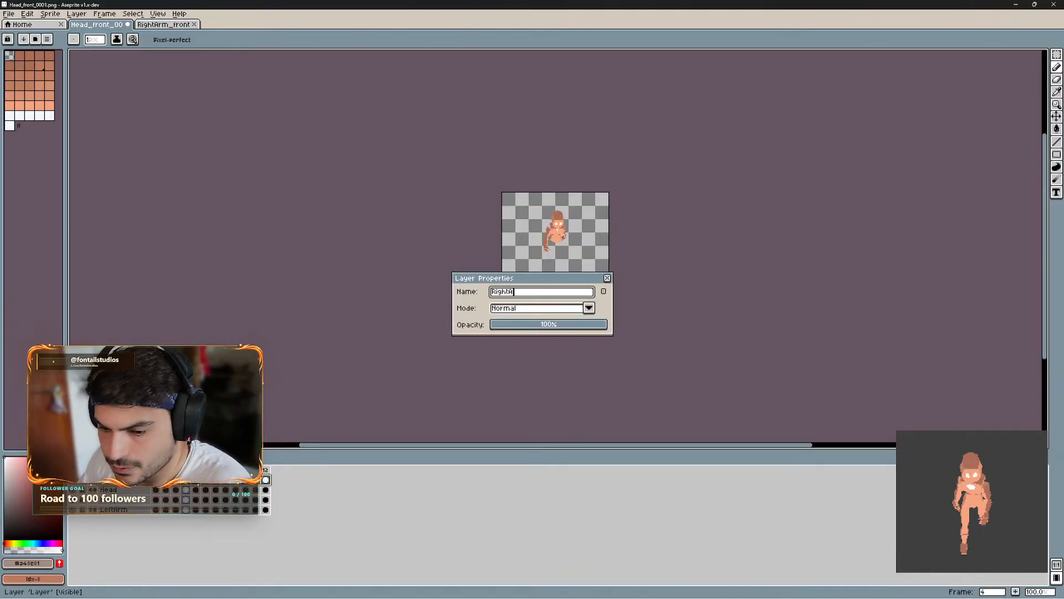
{"action": "key", "text": "Return"}
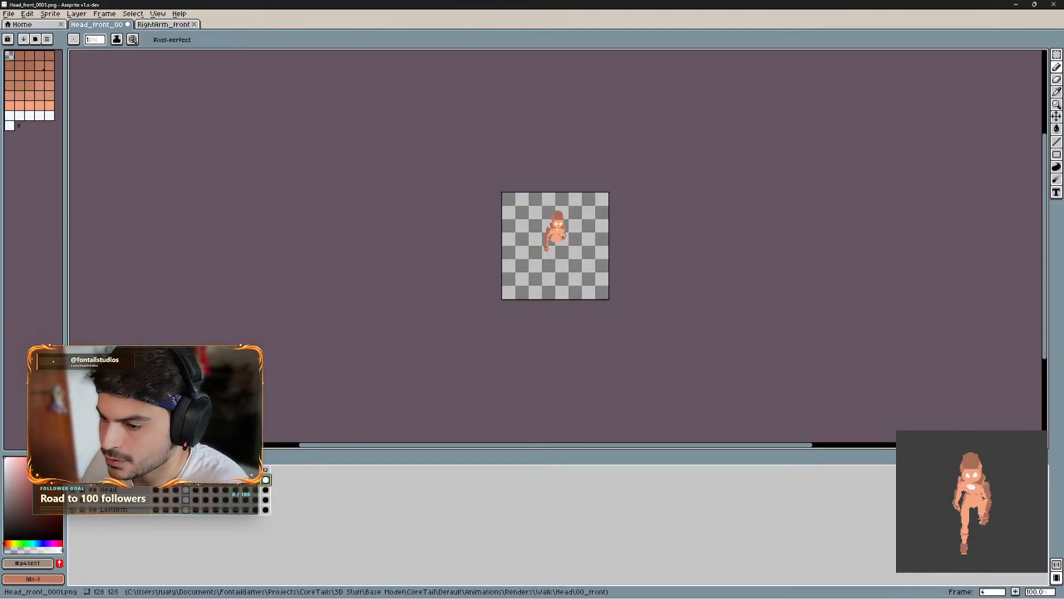
{"action": "left_click", "coordinate": [123, 518]}
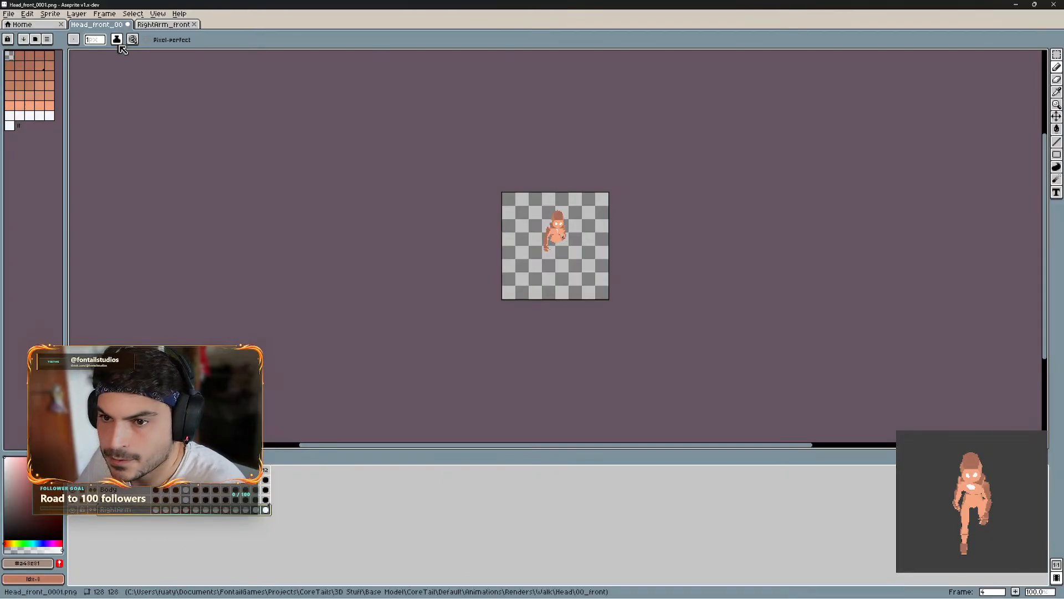
{"action": "left_click", "coordinate": [194, 25]}
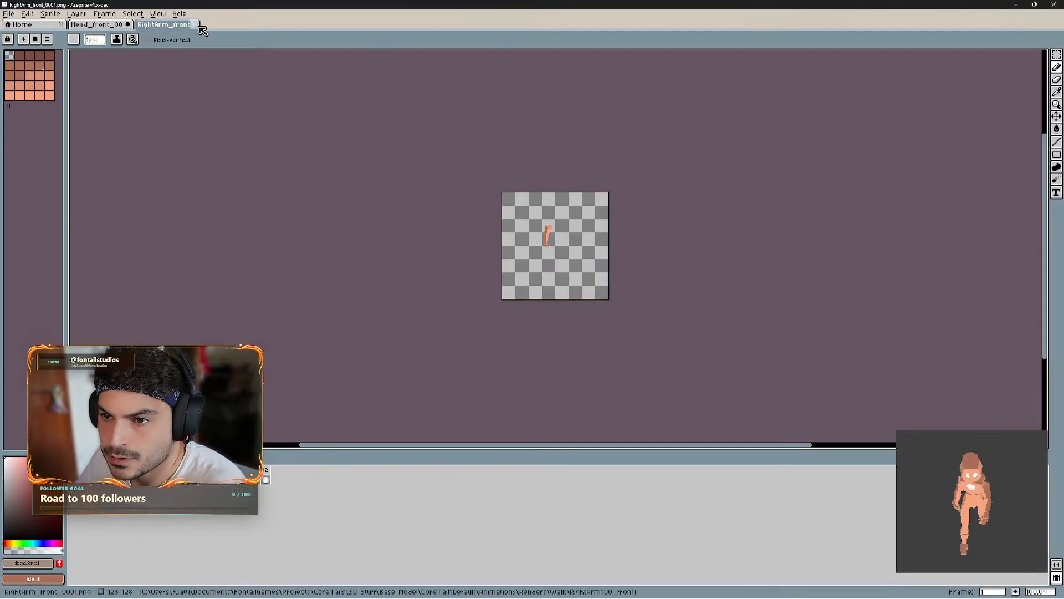
- Open all twelve LeftLeg_front frames from the Walk render's LeftLeg/00_front folder as an animation with 100 ms duration
{"action": "left_click", "coordinate": [27, 13]}
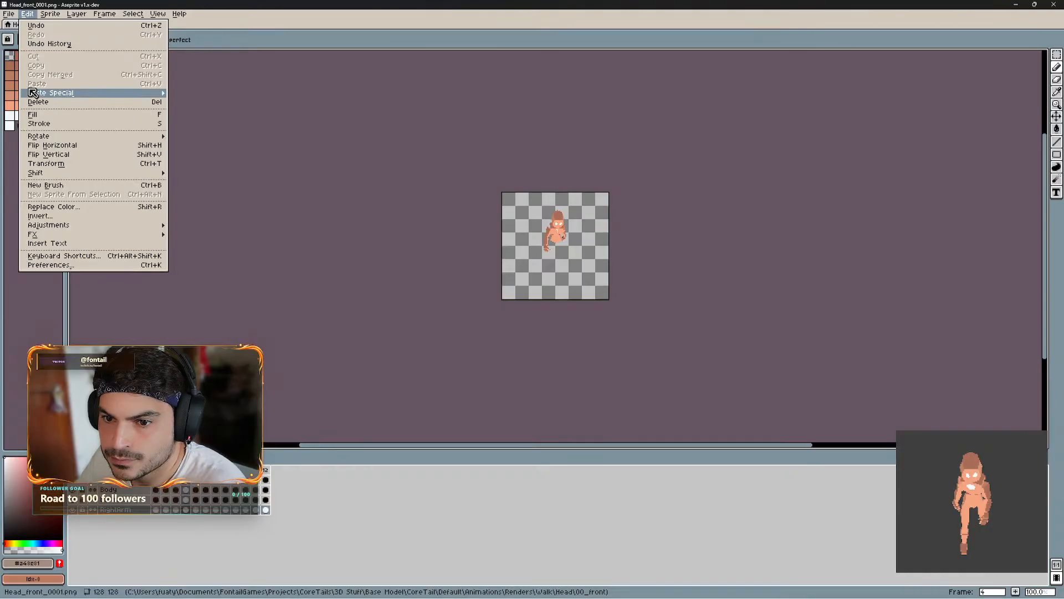
{"action": "left_click", "coordinate": [8, 13]}
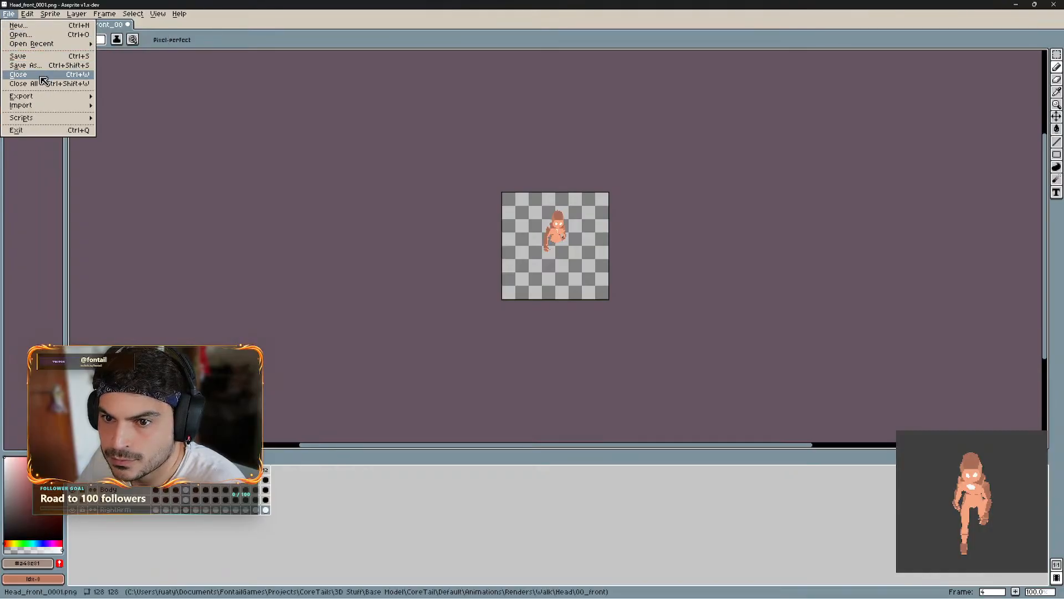
{"action": "left_click", "coordinate": [34, 35]}
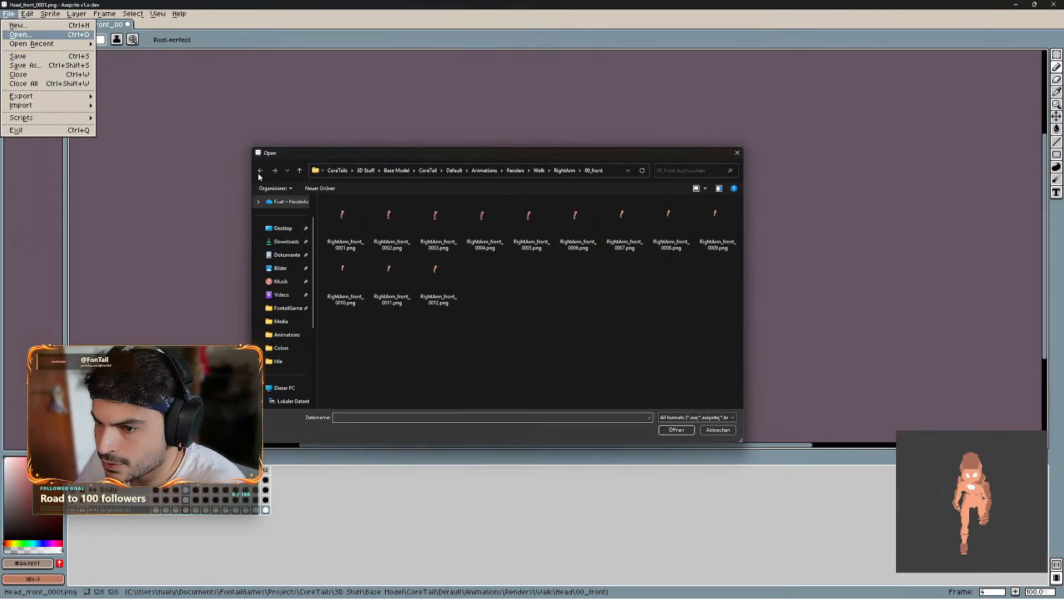
{"action": "left_click", "coordinate": [539, 172]}
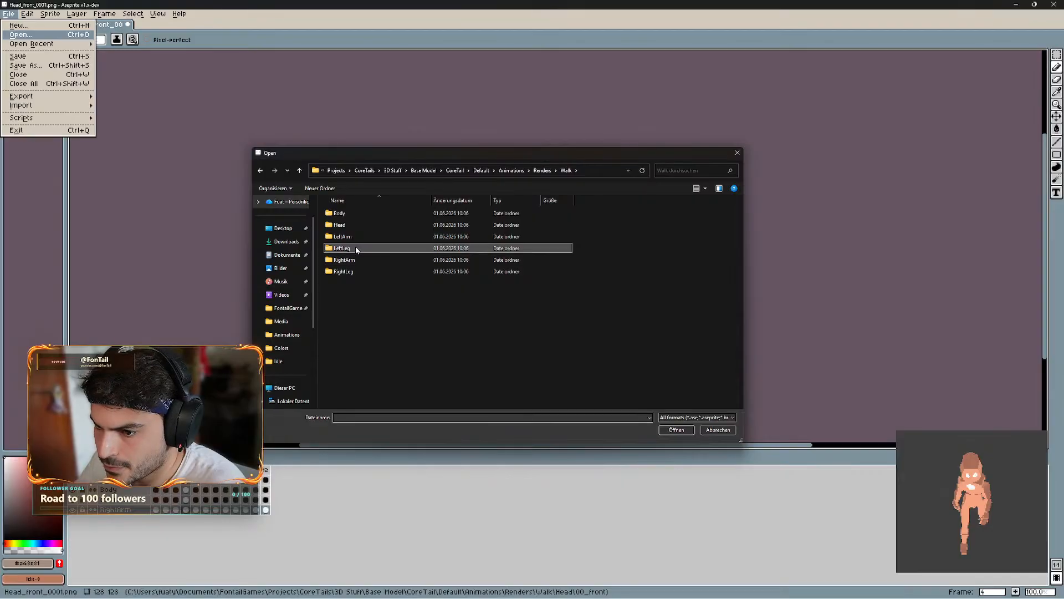
{"action": "double_click", "coordinate": [355, 248]}
{"action": "double_click", "coordinate": [352, 214]}
{"action": "left_click", "coordinate": [430, 271]}
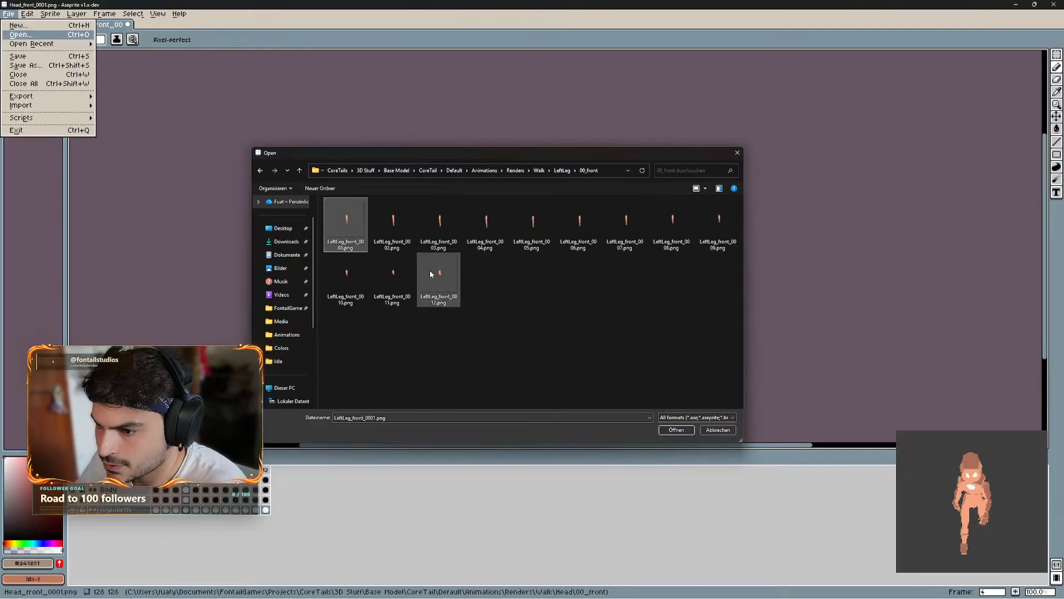
{"action": "key", "text": "ctrl+a"}
{"action": "left_click", "coordinate": [676, 430]}
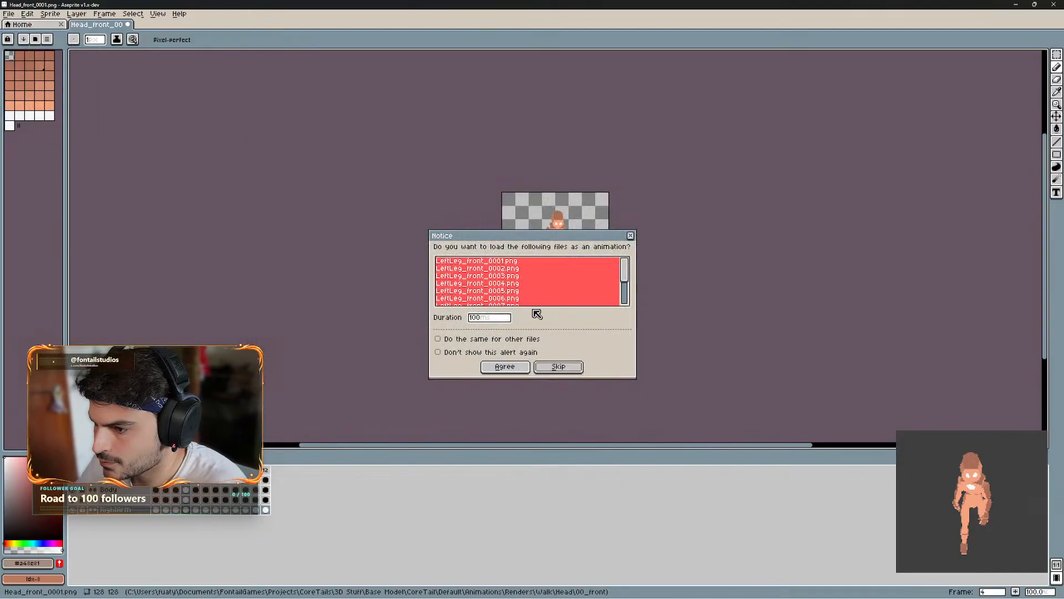
{"action": "left_click", "coordinate": [506, 366]}
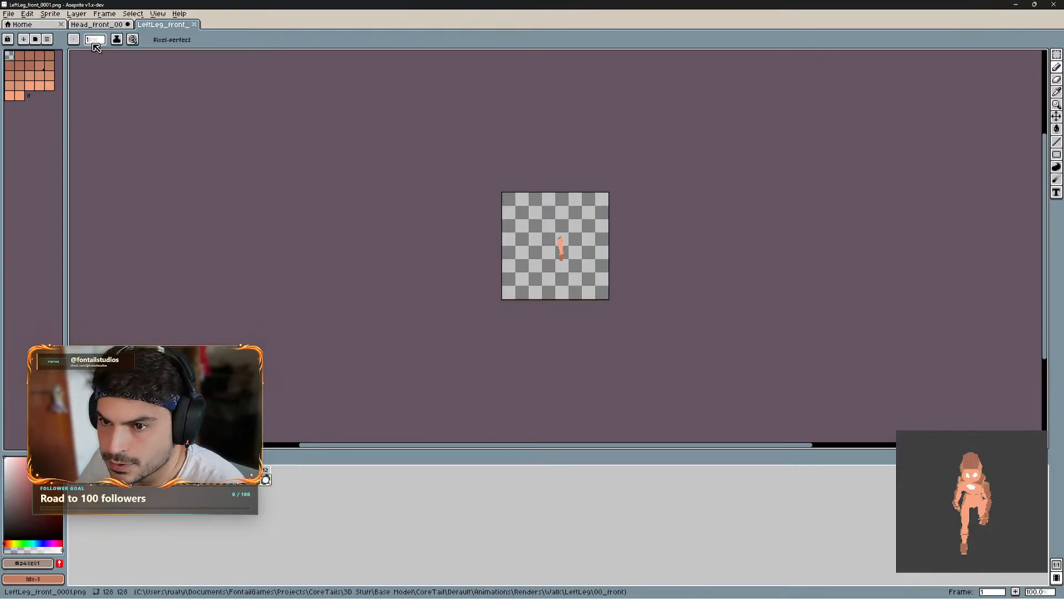
- Paste the left-leg frames into the head sprite as a layer named LeftLeg below RightArm, and close the LeftLeg_front sprite
{"action": "left_click", "coordinate": [97, 25]}
{"action": "key", "text": "ctrl+v"}
{"action": "left_click", "coordinate": [117, 482]}
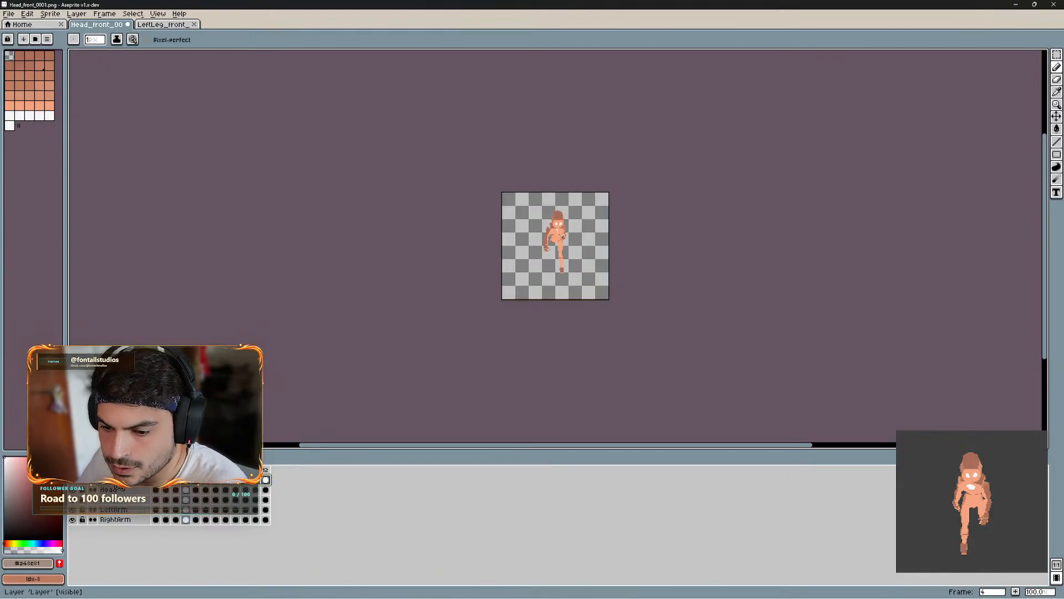
{"action": "left_click", "coordinate": [128, 519]}
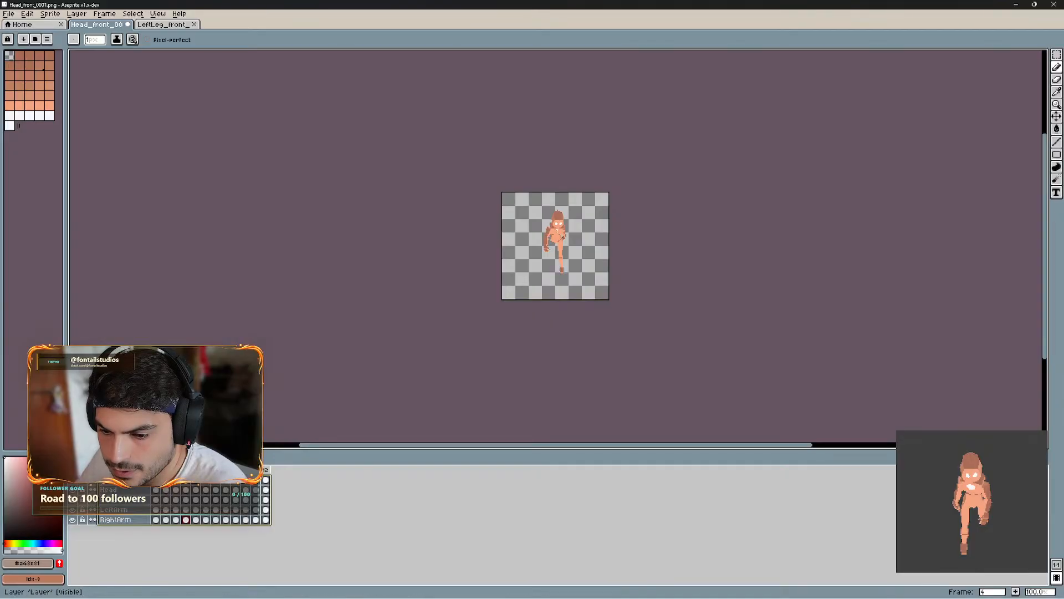
{"action": "double_click", "coordinate": [145, 492]}
{"action": "type", "text": "LeftLeg"}
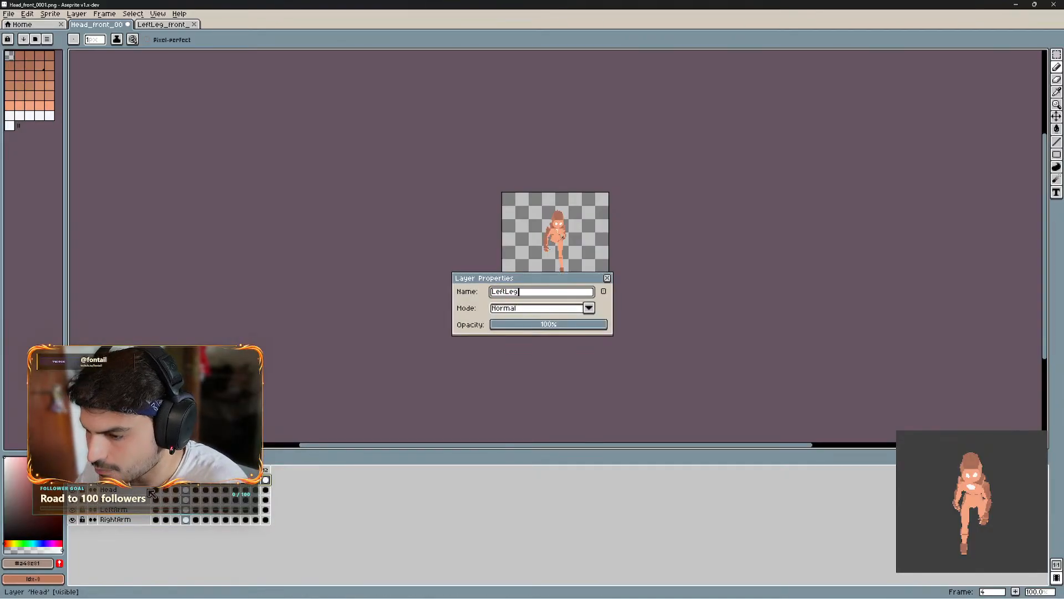
{"action": "key", "text": "Return"}
{"action": "left_click", "coordinate": [126, 521]}
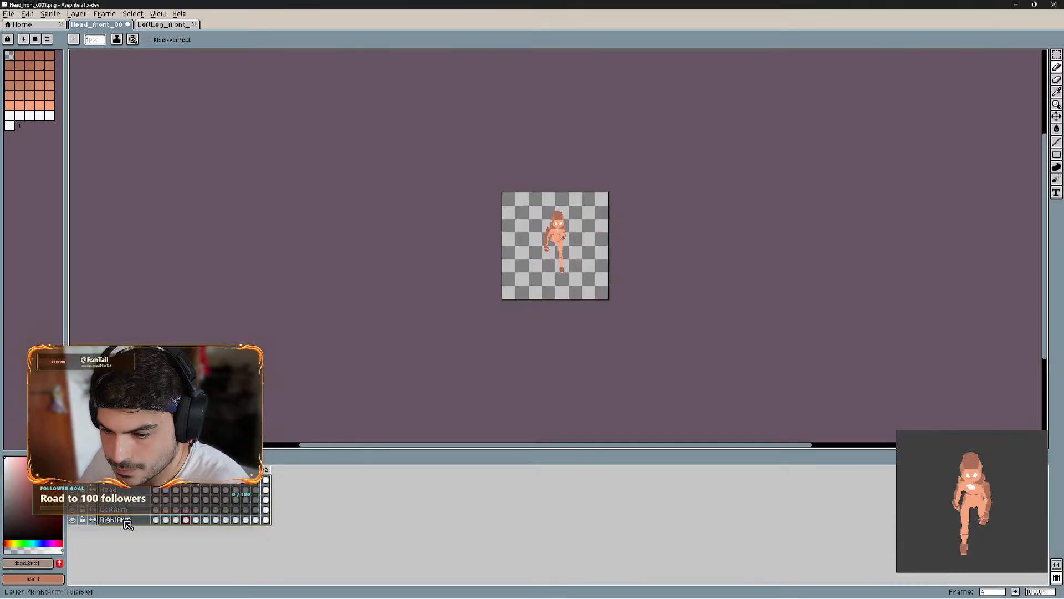
{"action": "left_click_drag", "start_coordinate": [127, 524], "coordinate": [133, 550]}
{"action": "left_click", "coordinate": [166, 24]}
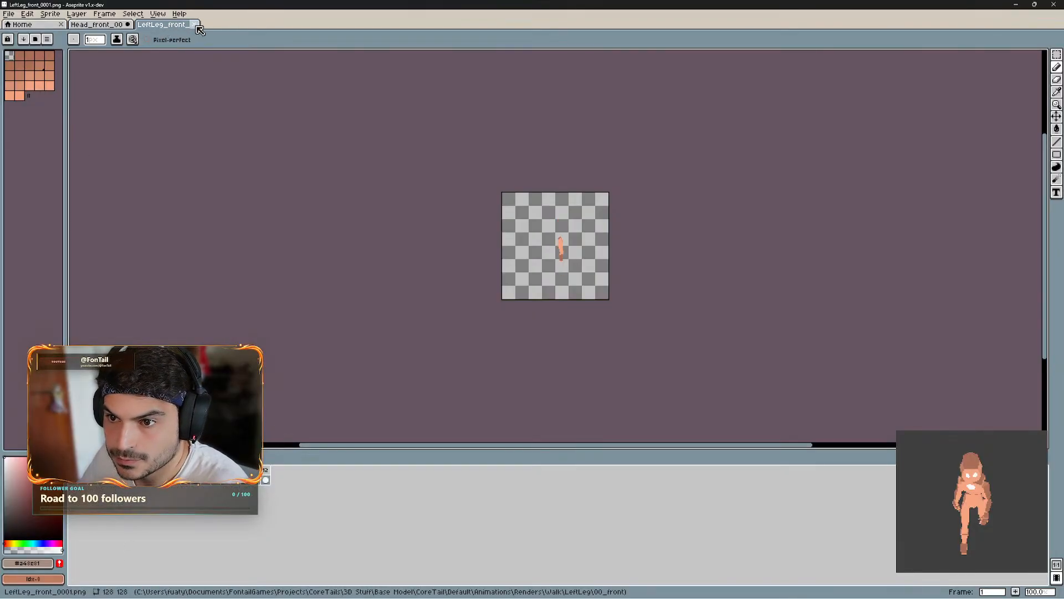
{"action": "left_click", "coordinate": [194, 25]}
- Open all twelve RightLeg_front frames from the Walk render's RightLeg/00_front folder as an animation
{"action": "left_click", "coordinate": [8, 13]}
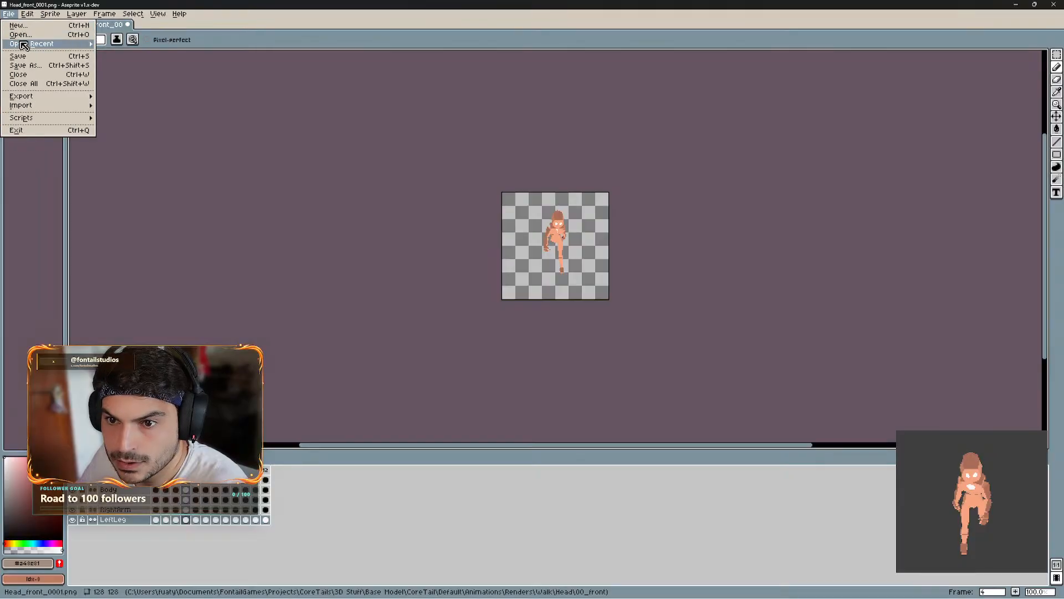
{"action": "left_click", "coordinate": [22, 35]}
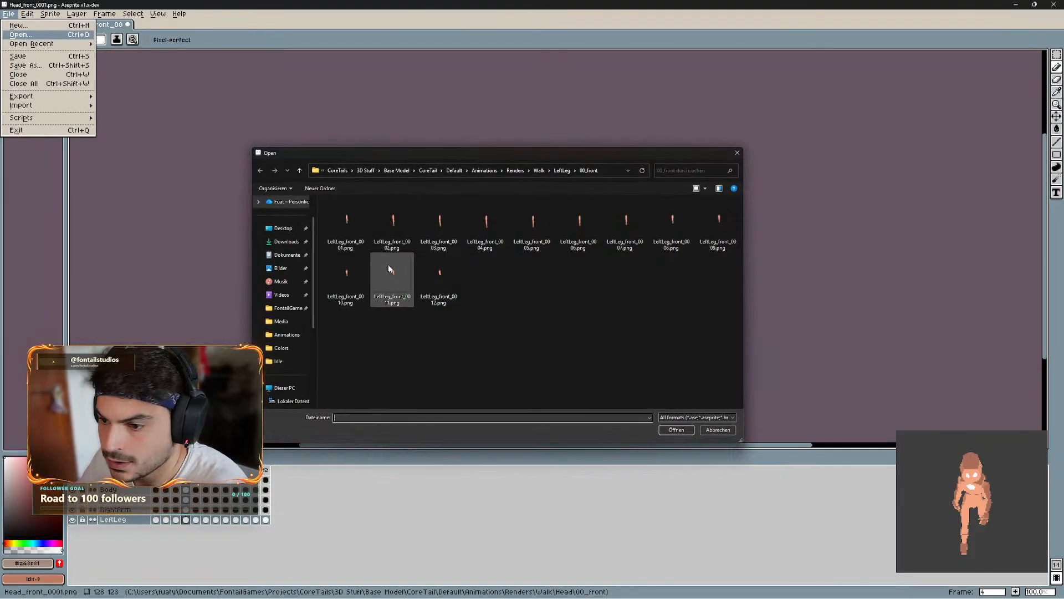
{"action": "left_click", "coordinate": [539, 170]}
{"action": "double_click", "coordinate": [360, 272]}
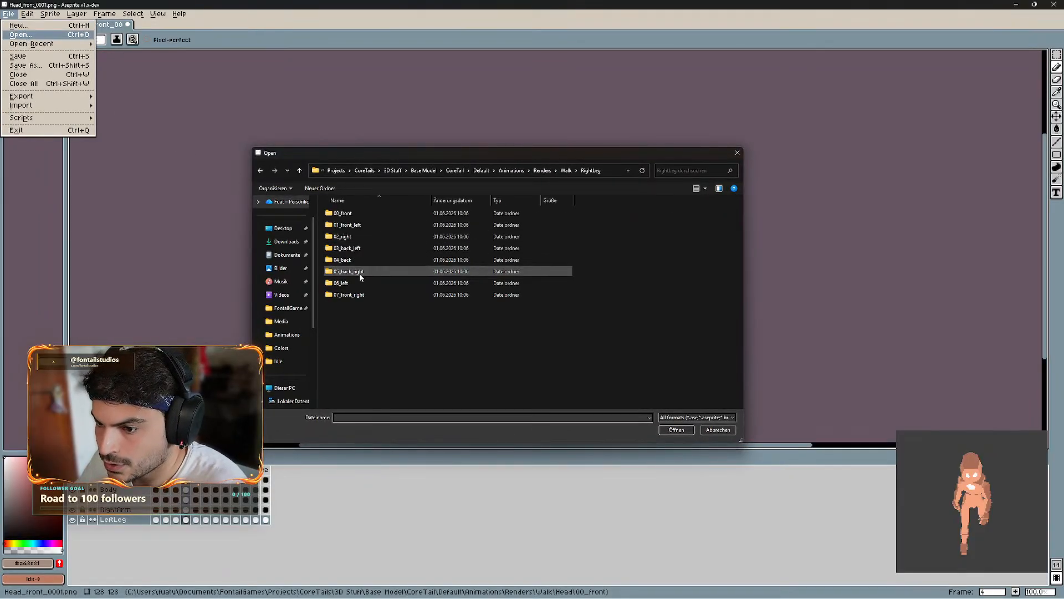
{"action": "double_click", "coordinate": [356, 218]}
{"action": "left_click", "coordinate": [345, 225]}
{"action": "left_click", "coordinate": [456, 301], "text": "shift"}
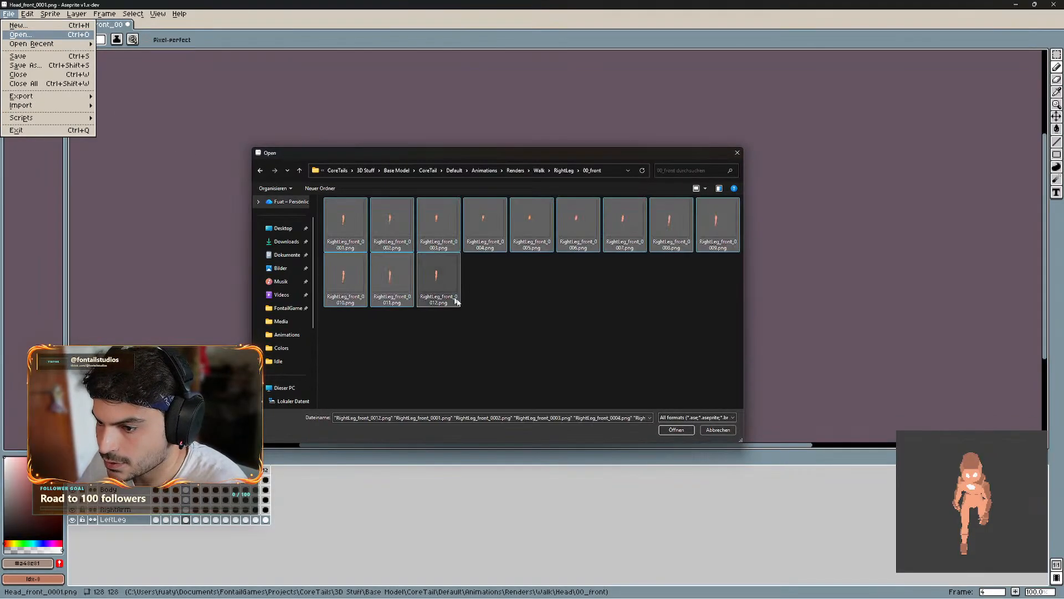
{"action": "left_click", "coordinate": [673, 431]}
{"action": "key", "text": "Return"}
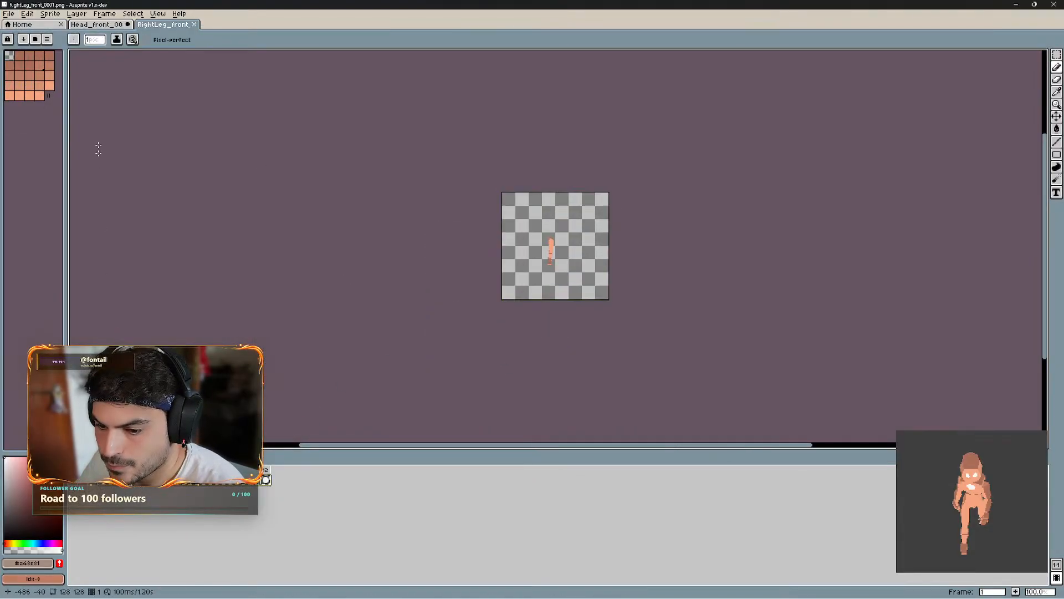
- Copy the right-leg frames into the head sprite as a layer named RightLeg below LeftLeg, and close the RightLeg_front sprite
{"action": "left_click", "coordinate": [96, 24]}
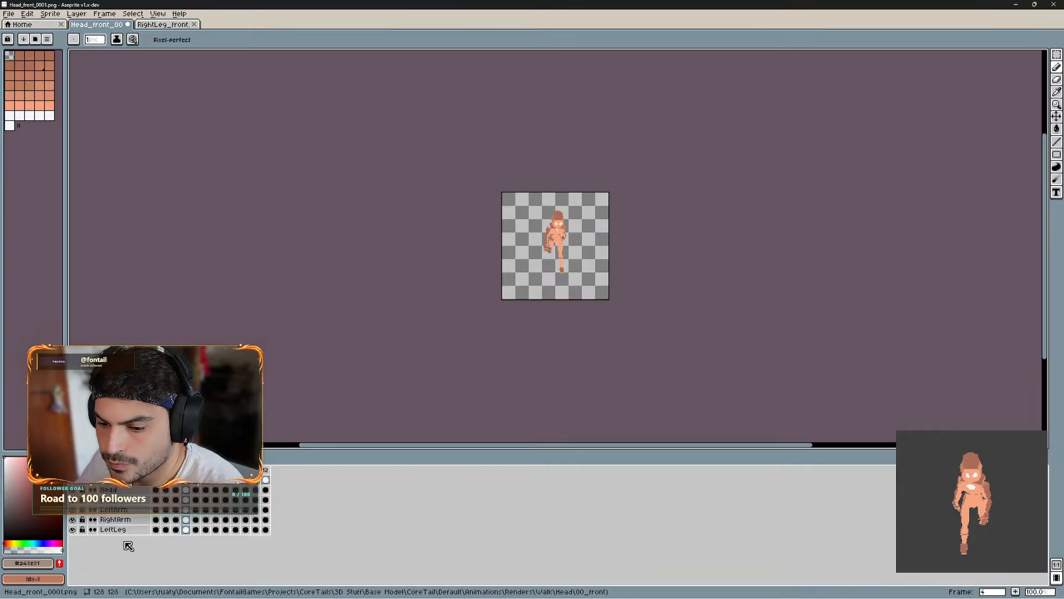
{"action": "double_click", "coordinate": [130, 490]}
{"action": "type", "text": "RightLeg"}
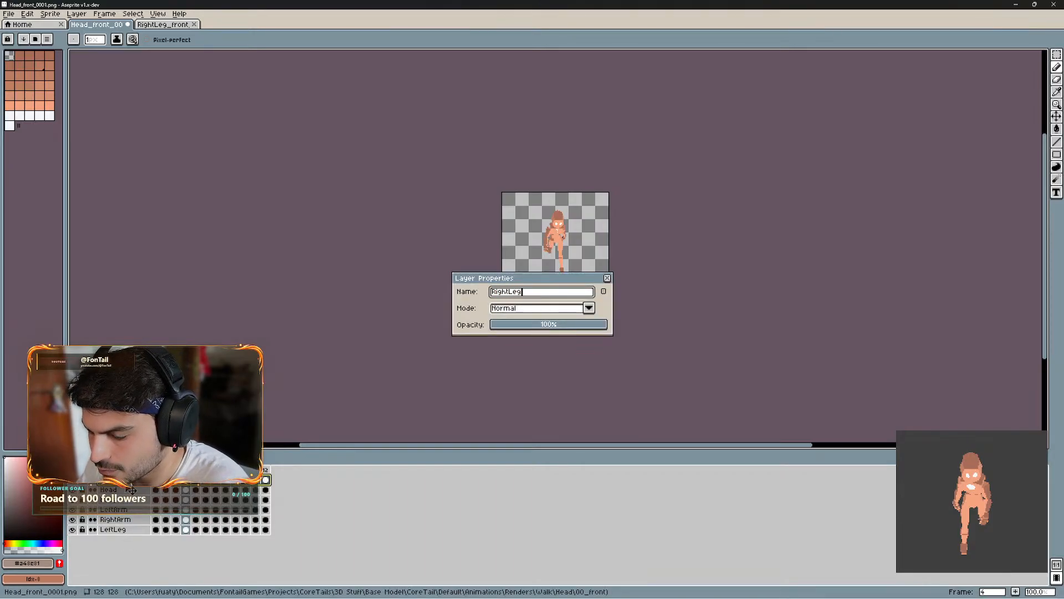
{"action": "key", "text": "Return"}
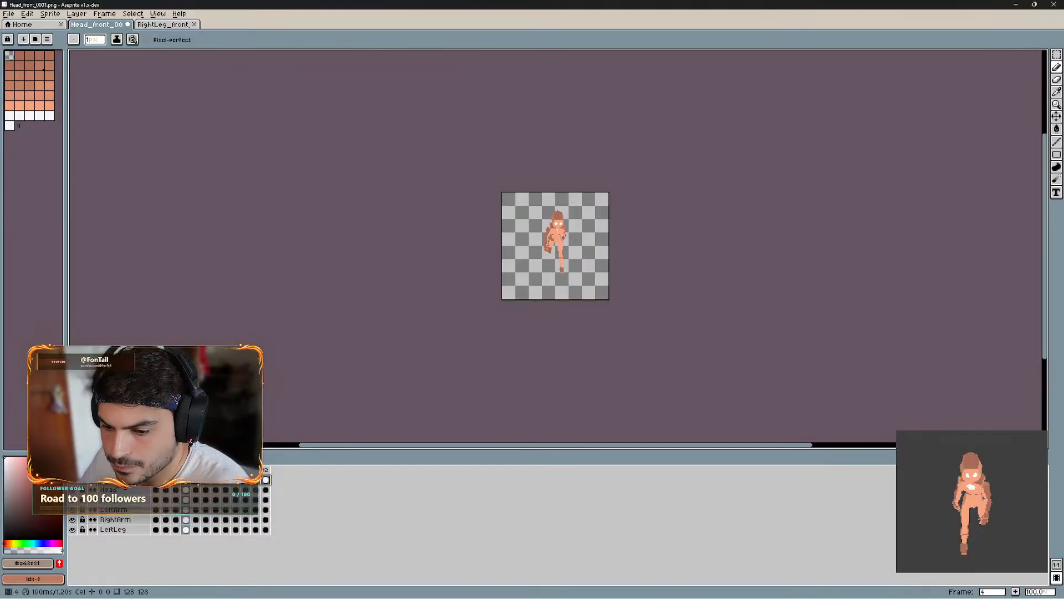
{"action": "left_click_drag", "start_coordinate": [122, 489], "coordinate": [123, 535]}
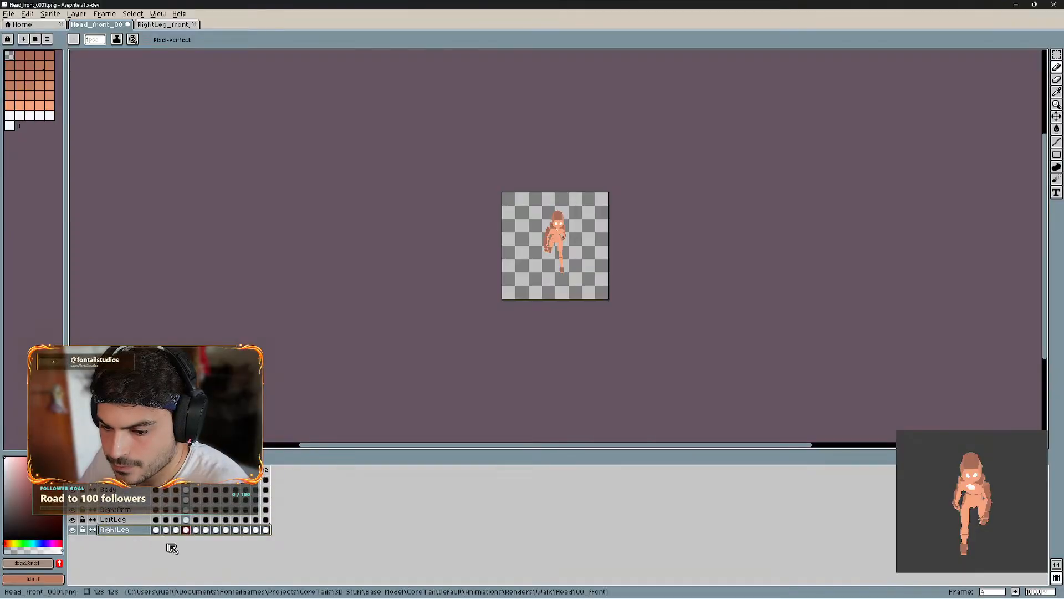
{"action": "left_click", "coordinate": [194, 24]}
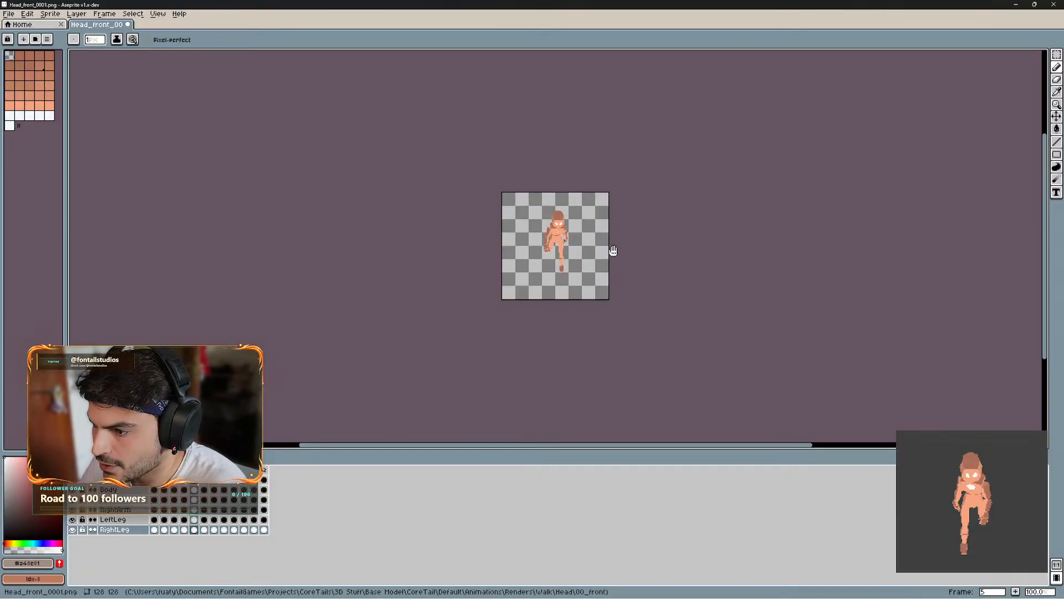
- Try a constant duration of 50 ms for all twelve frames of the assembled walk animation
{"action": "scroll", "coordinate": [614, 251], "scroll_direction": "up", "scroll_amount": 2}
{"action": "left_click_drag", "start_coordinate": [656, 220], "coordinate": [760, 223]}
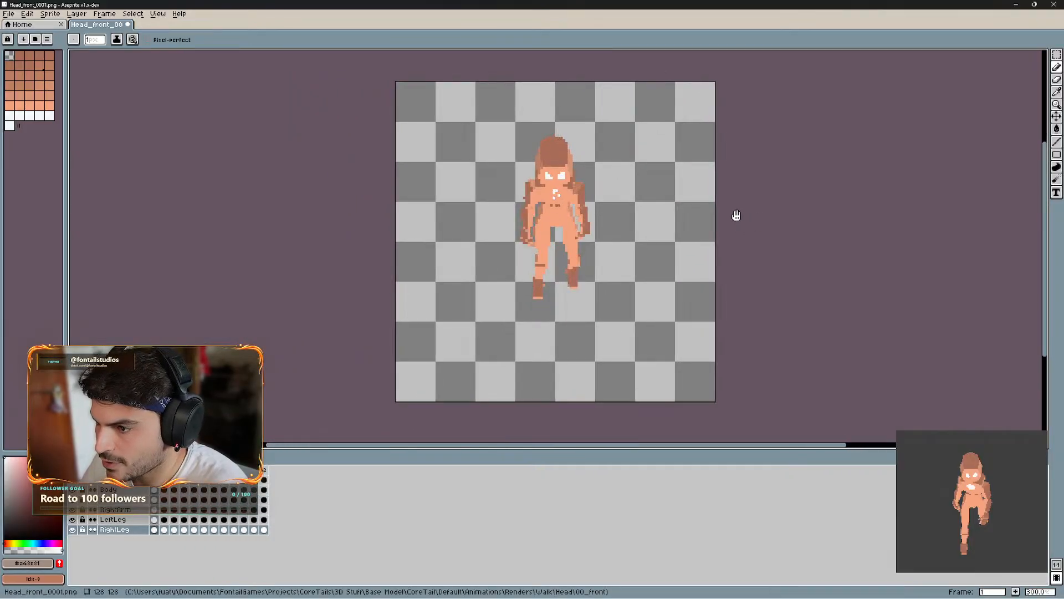
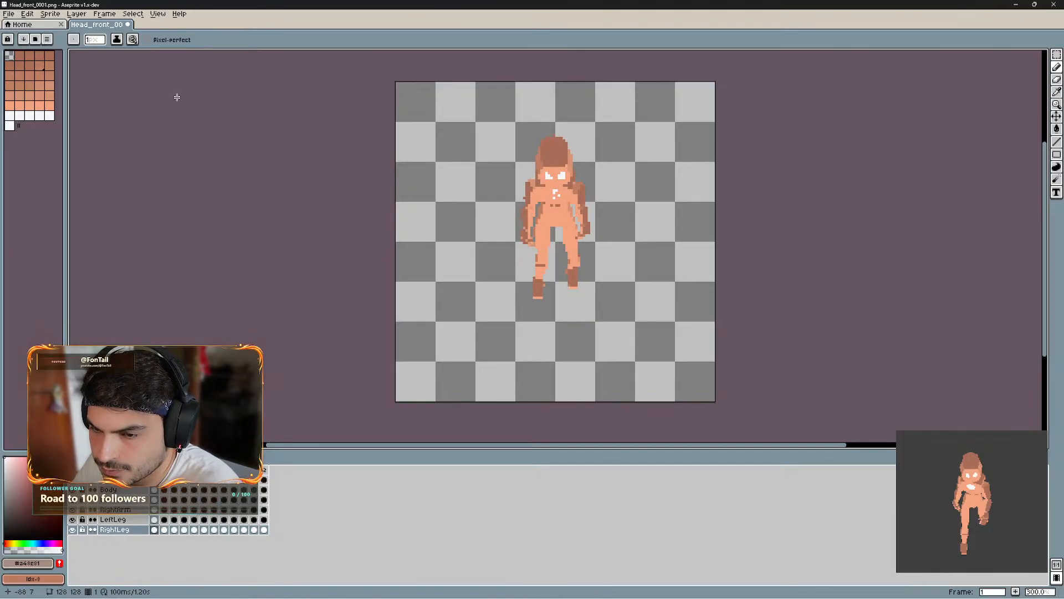
{"action": "left_click", "coordinate": [104, 13]}
{"action": "key", "text": "p"}
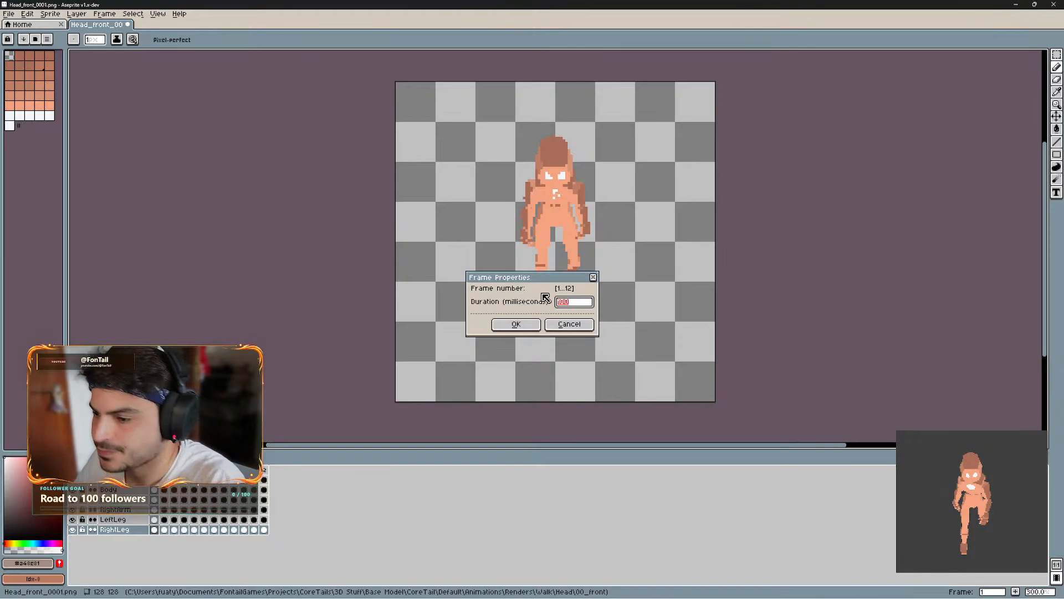
{"action": "left_click_drag", "start_coordinate": [579, 305], "coordinate": [534, 309]}
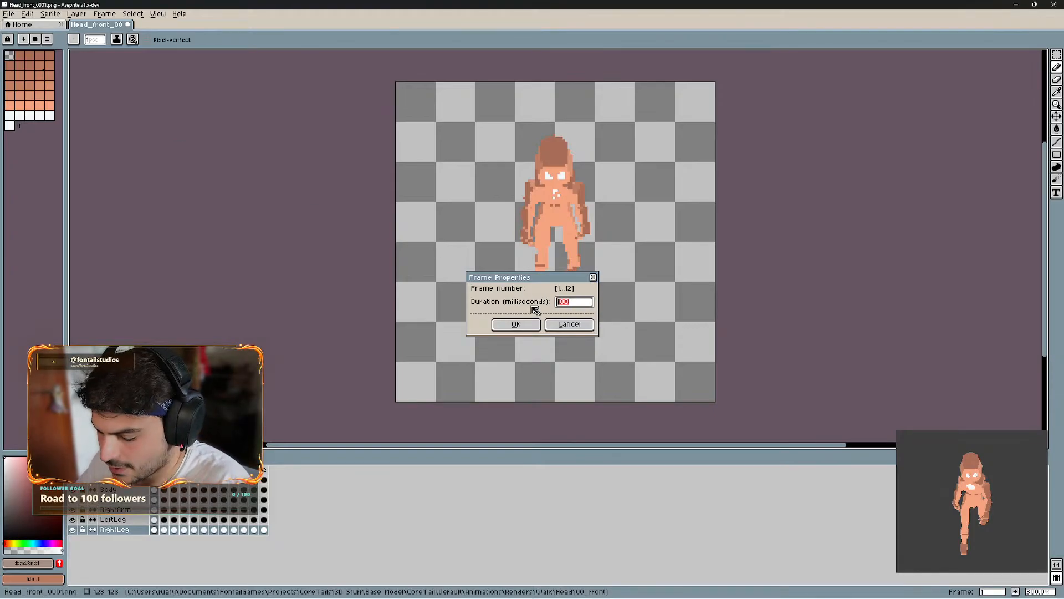
{"action": "type", "text": "50"}
{"action": "key", "text": "Return"}
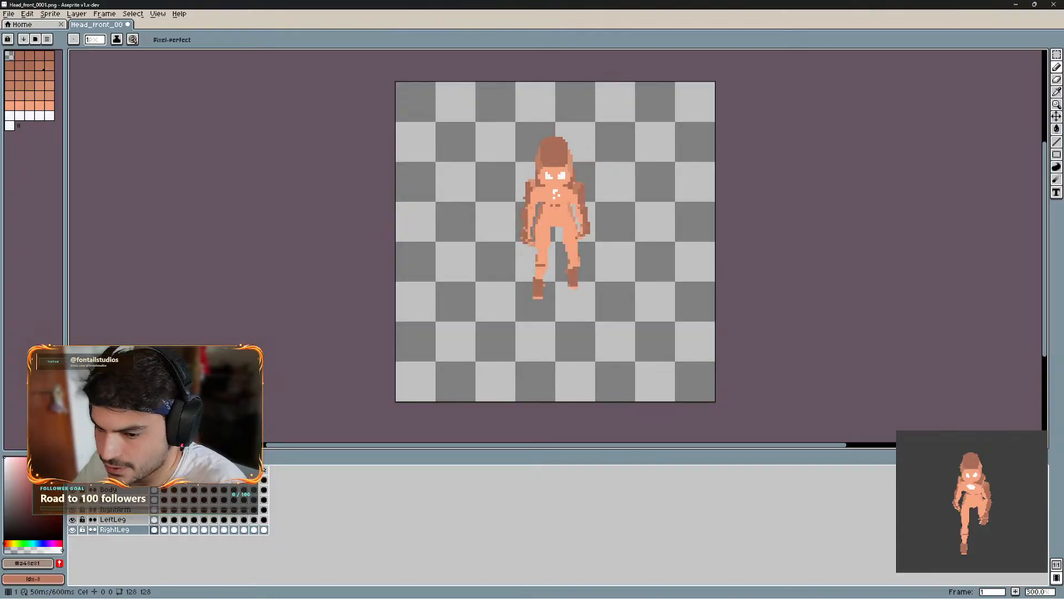
- Set the constant duration of all twelve walk frames to 80 ms
{"action": "left_click", "coordinate": [104, 14]}
{"action": "left_click", "coordinate": [159, 131]}
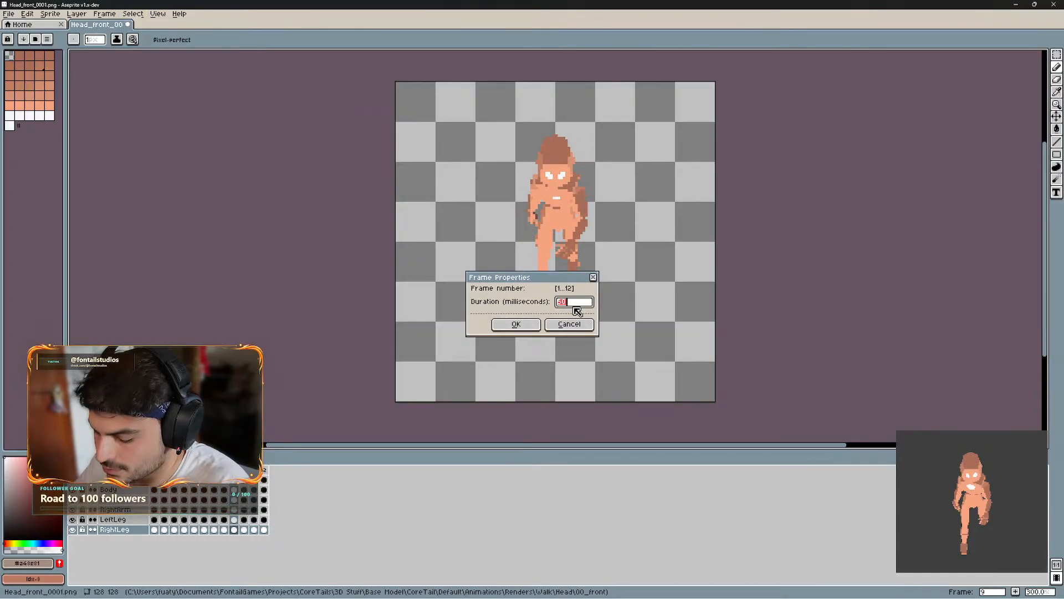
{"action": "key", "text": "Return"}
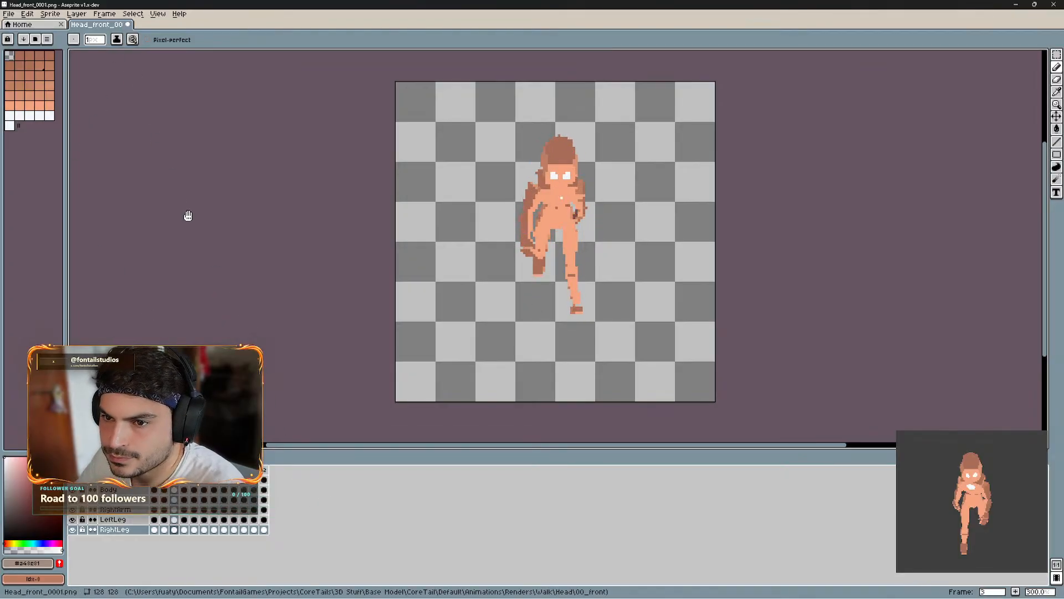
{"action": "left_click", "coordinate": [104, 13]}
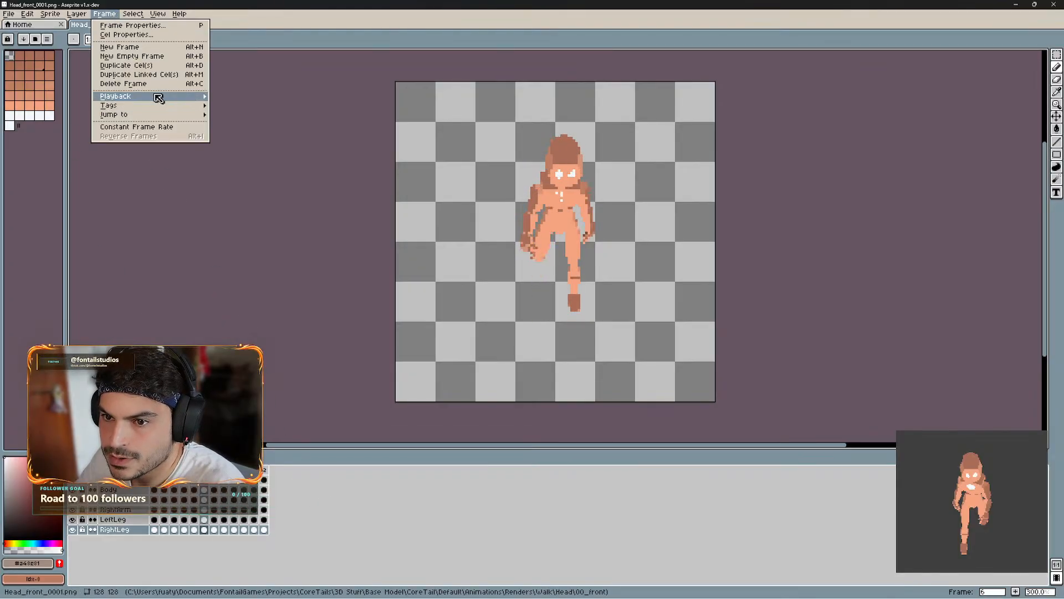
{"action": "left_click", "coordinate": [156, 127]}
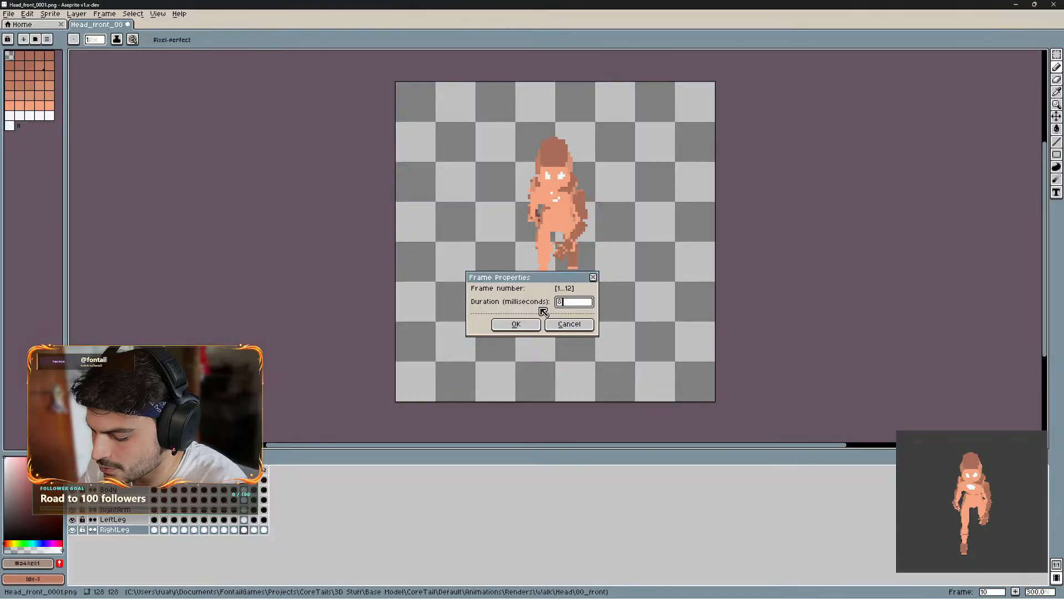
{"action": "left_click", "coordinate": [502, 324]}
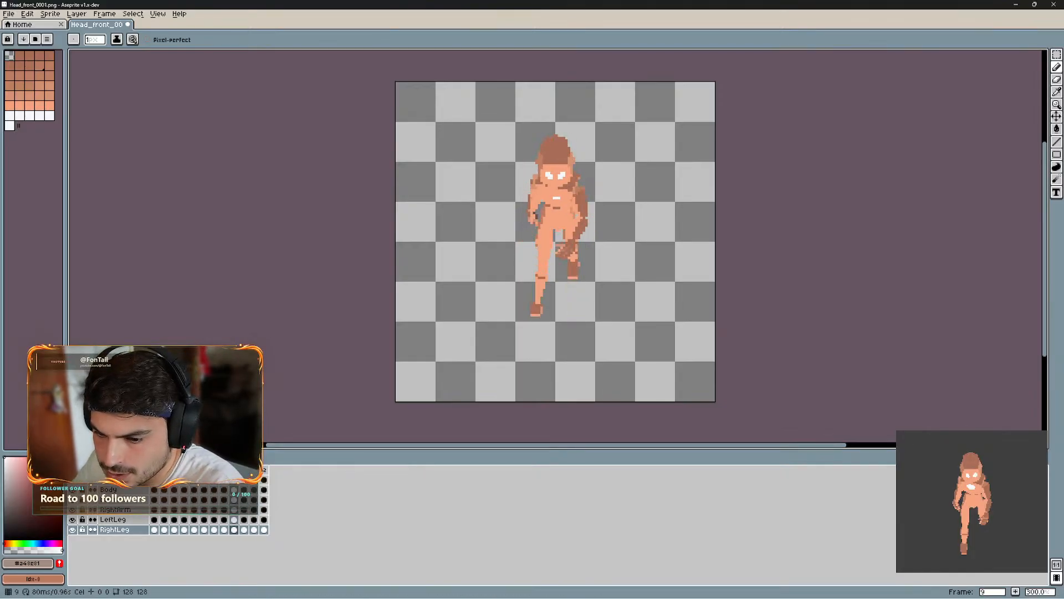
- Switch to the Godot project, show the Unarmed/Idle_Down animation in the animation editor, and examine the frame-key spacing of its body-part tracks
{"action": "mouse_move", "coordinate": [710, 588]}
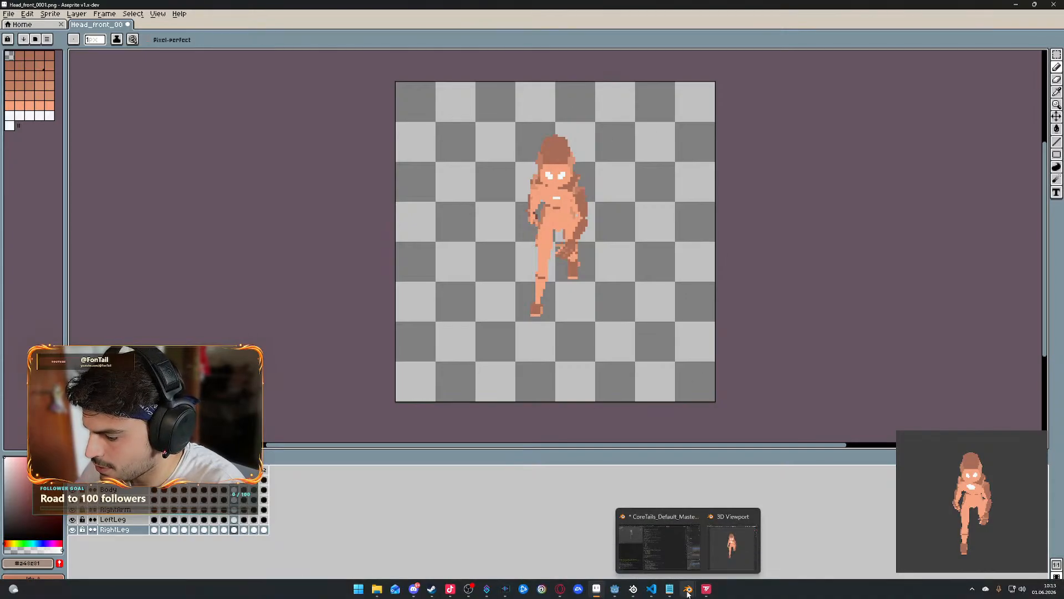
{"action": "left_click", "coordinate": [614, 588]}
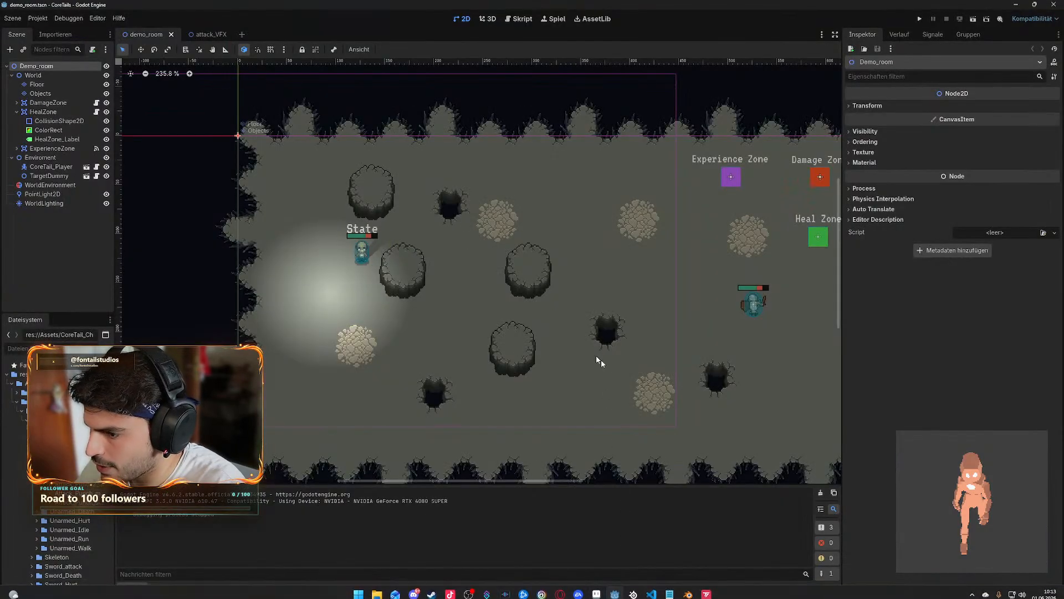
{"action": "left_click", "coordinate": [243, 588]}
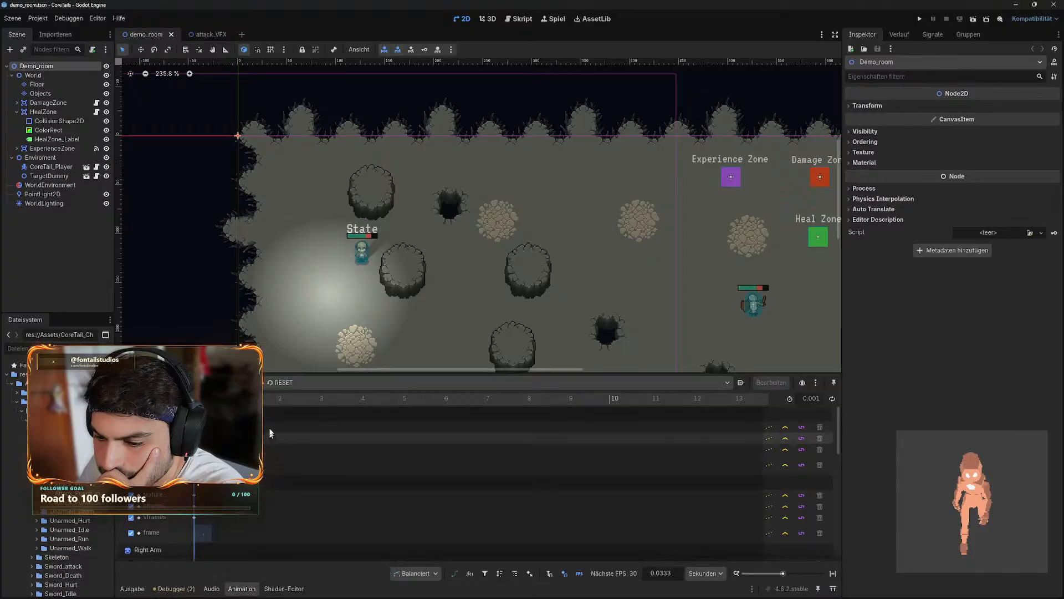
{"action": "left_click_drag", "start_coordinate": [314, 364], "coordinate": [314, 319]}
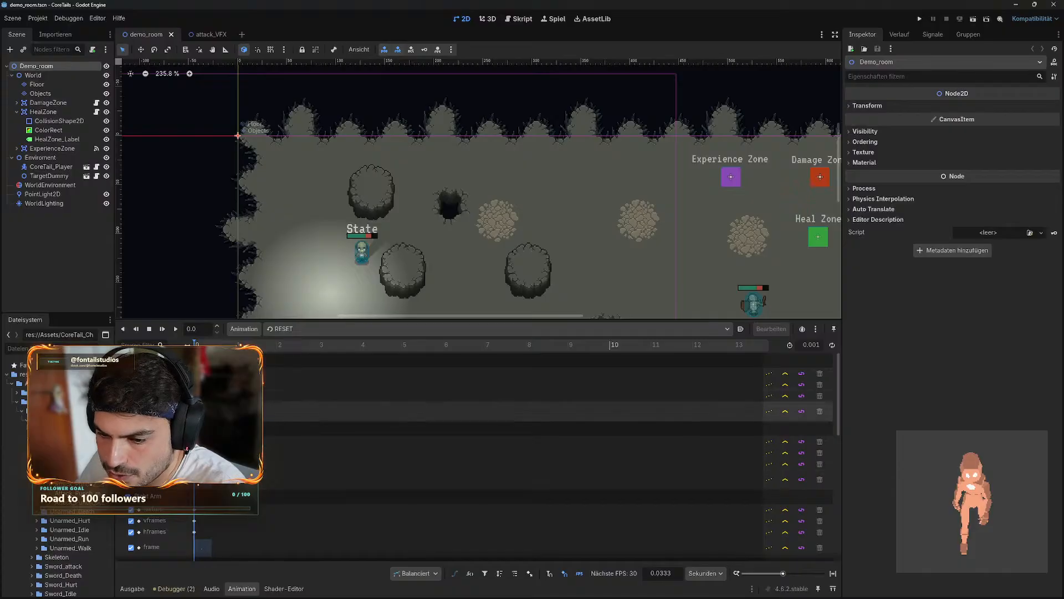
{"action": "left_click", "coordinate": [325, 329]}
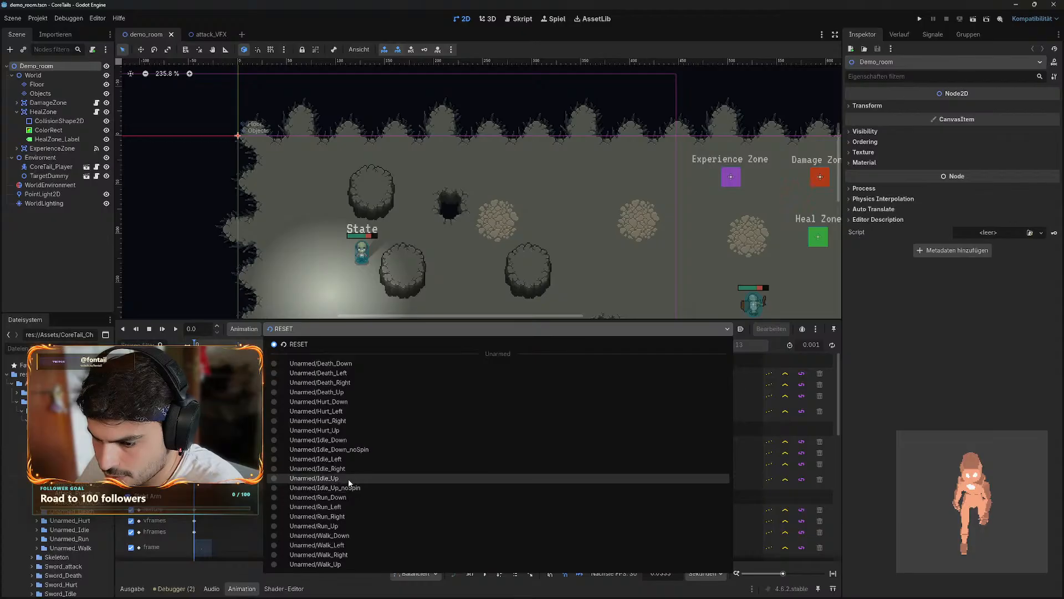
{"action": "left_click", "coordinate": [332, 440]}
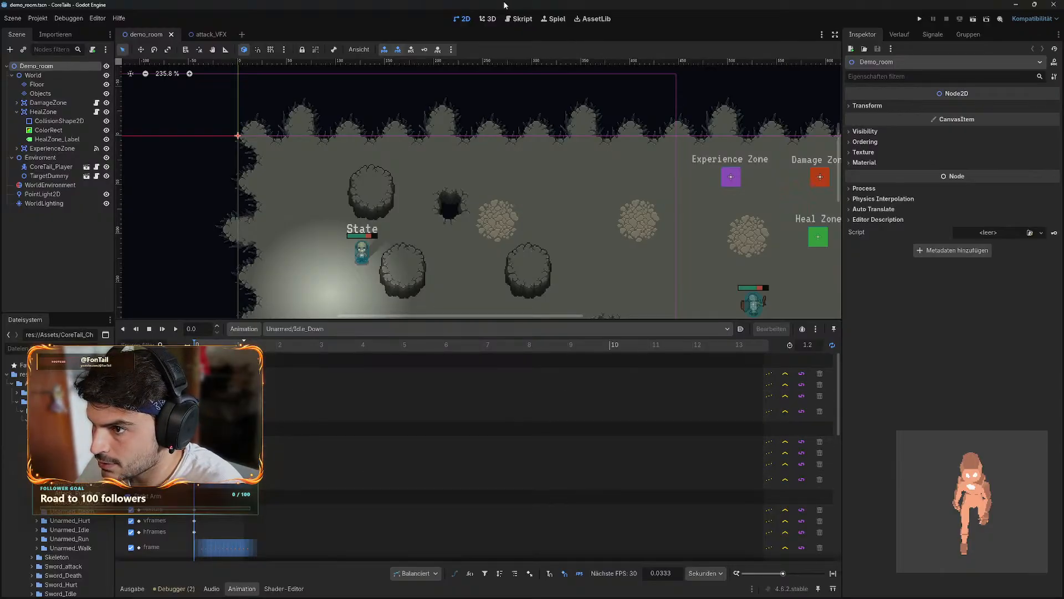
{"action": "left_click_drag", "start_coordinate": [783, 574], "coordinate": [796, 576]}
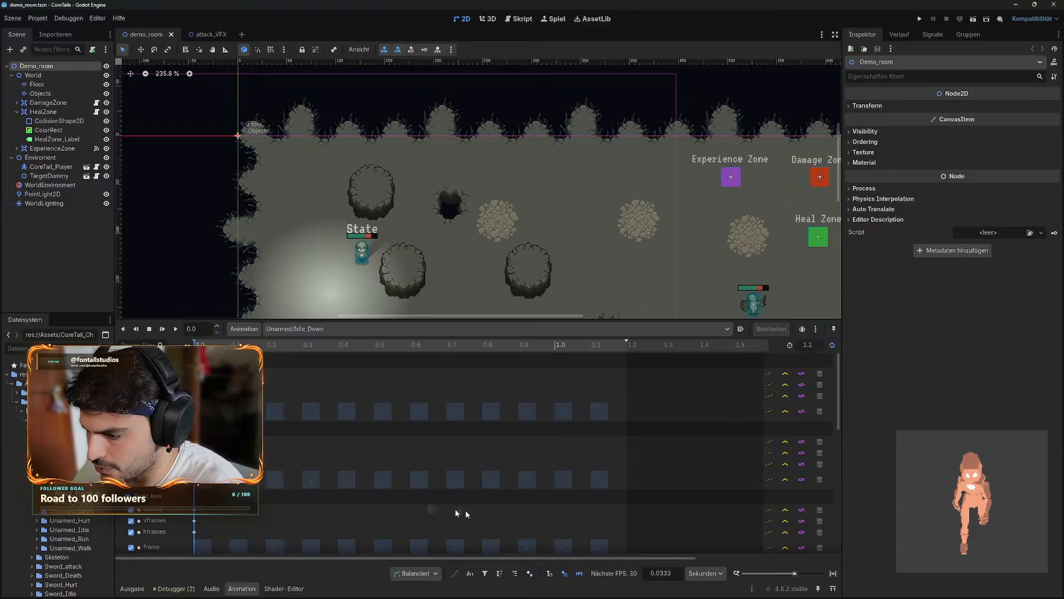
{"action": "scroll", "coordinate": [293, 444], "scroll_direction": "down", "scroll_amount": 12}
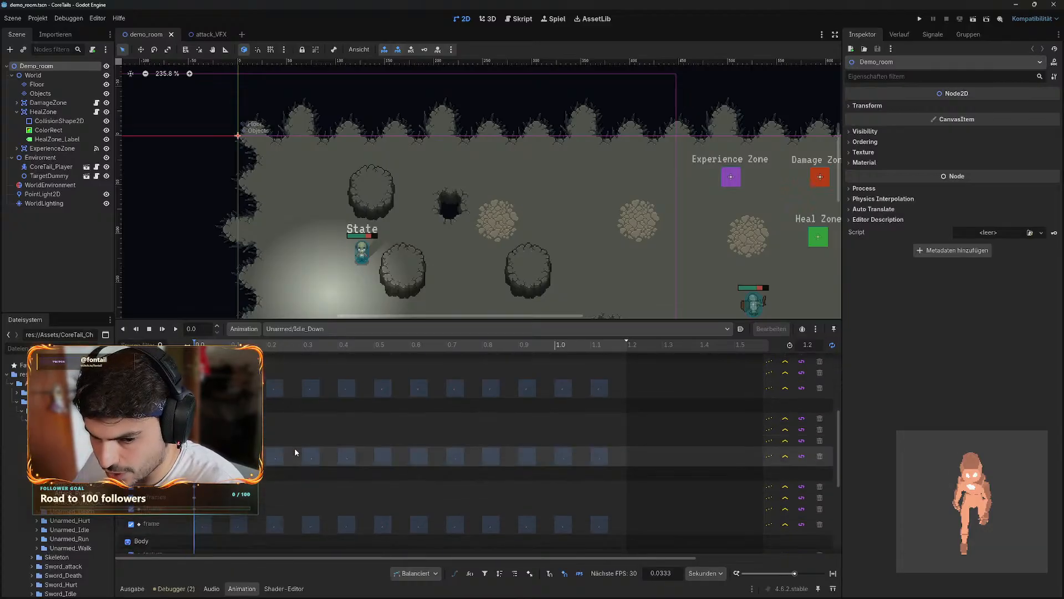
{"action": "scroll", "coordinate": [315, 446], "scroll_direction": "up", "scroll_amount": 10}
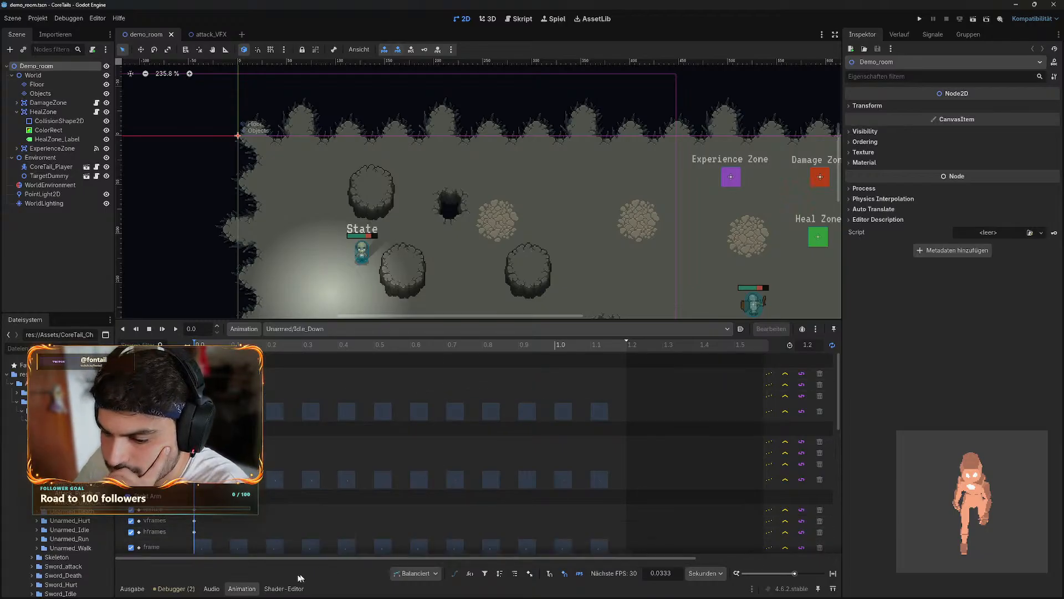
- Run the demo_room scene to view the current character in the game
{"action": "left_click", "coordinate": [973, 20]}
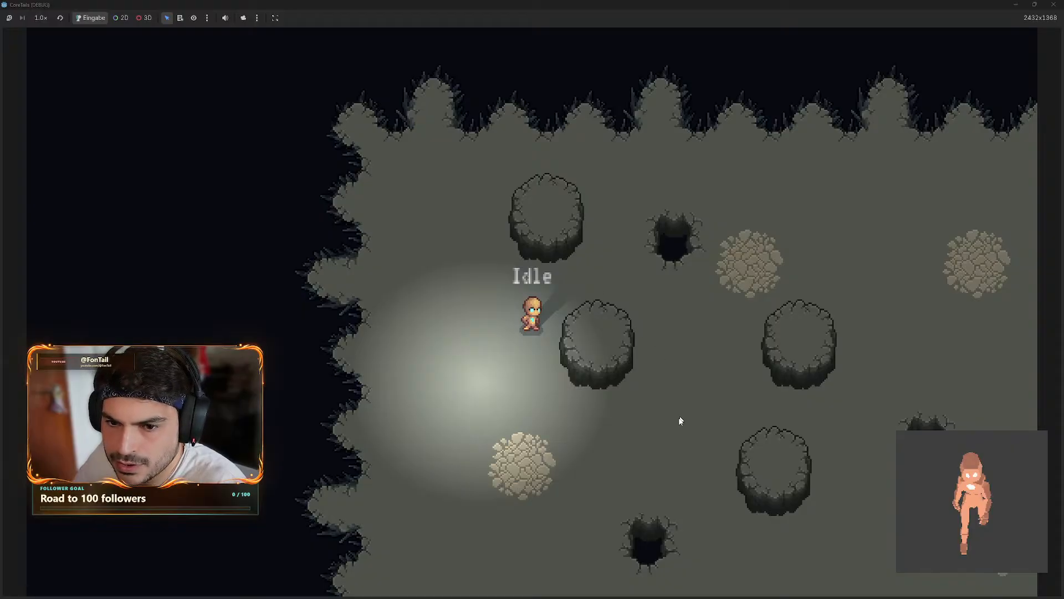
- Walk the character around the demo room in all four directions and examine its walk and idle animations and their timing
{"action": "left_click", "coordinate": [694, 420]}
{"action": "key", "text": "s"}
{"action": "key", "text": "d"}
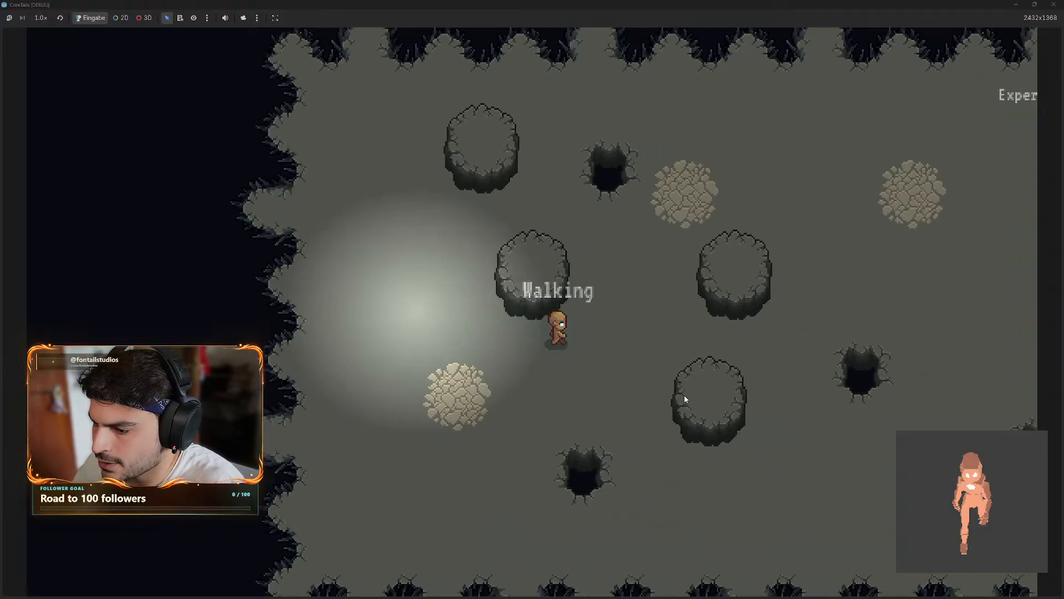
{"action": "key", "text": "w"}
{"action": "key", "text": "d"}
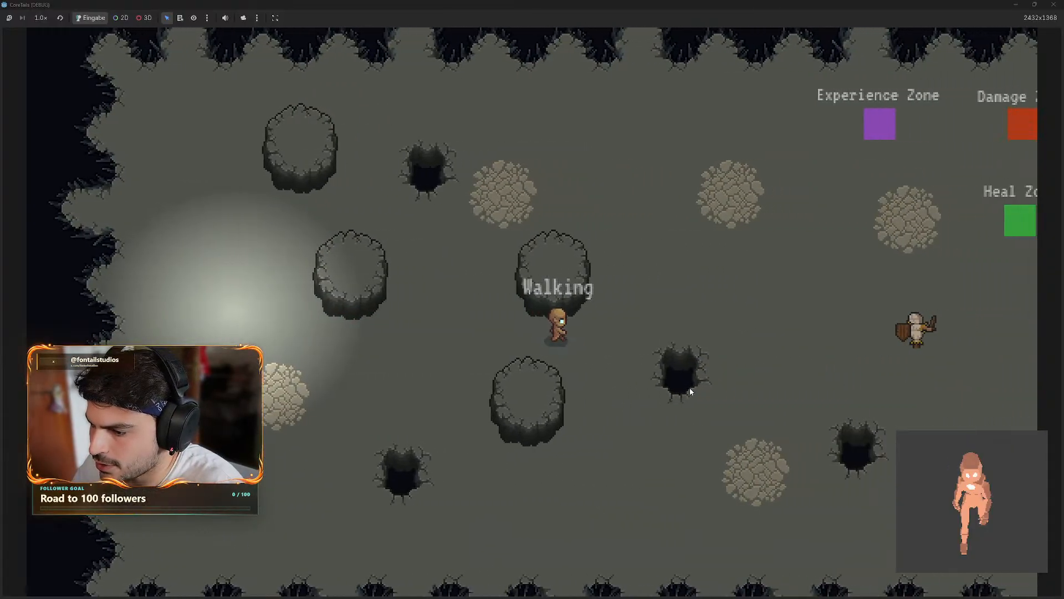
{"action": "key", "text": "w"}
{"action": "key", "text": "a"}
{"action": "key", "text": "s"}
{"action": "key", "text": "d"}
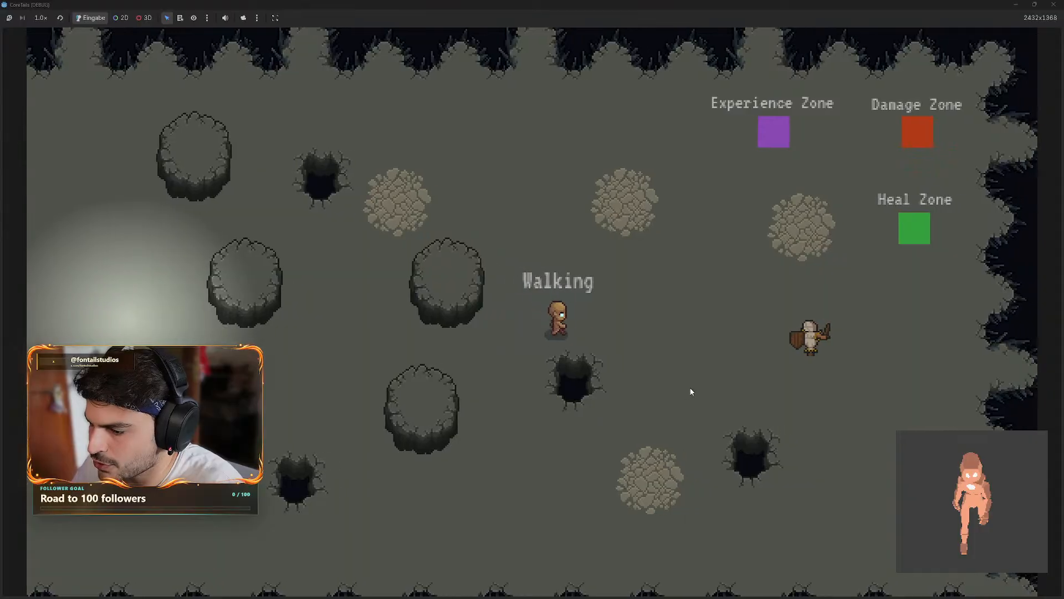
{"action": "key", "text": "d"}
{"action": "key", "text": "w"}
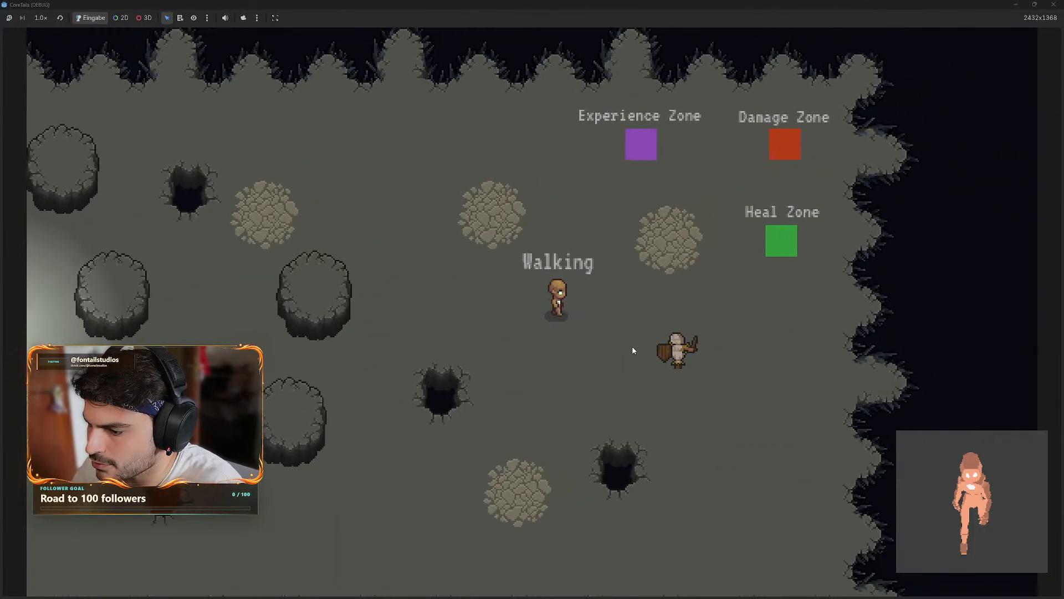
{"action": "key", "text": "a"}
{"action": "key", "text": "s"}
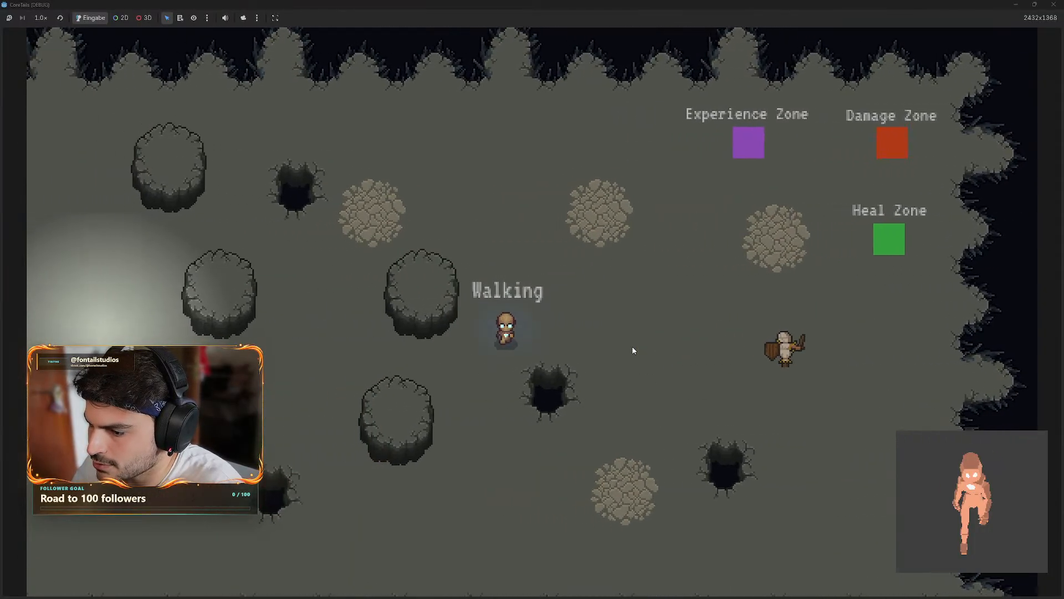
{"action": "key", "text": "w"}
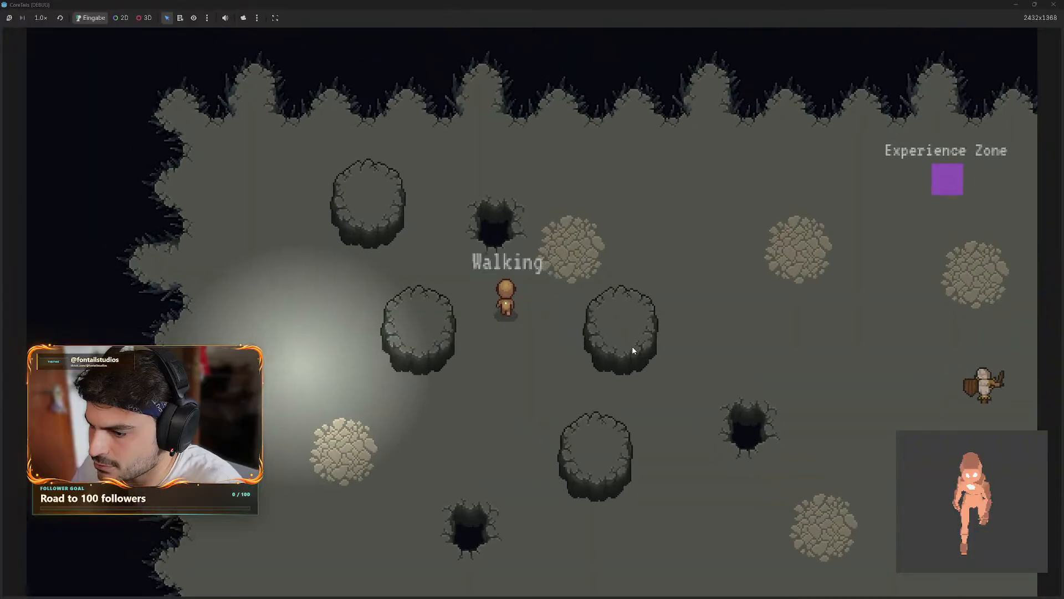
{"action": "key", "text": "s"}
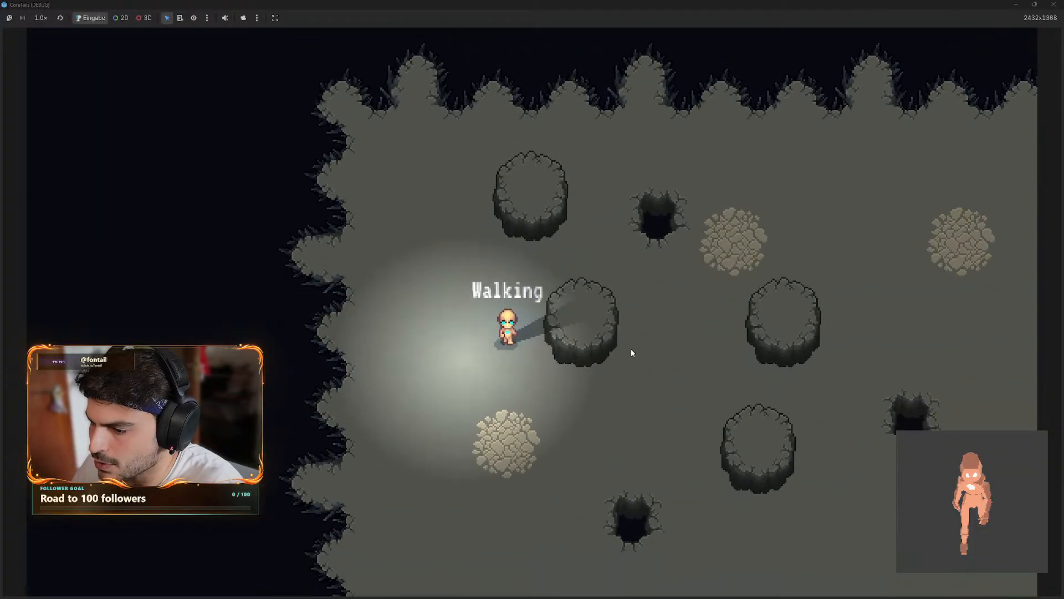
{"action": "key", "text": "d"}
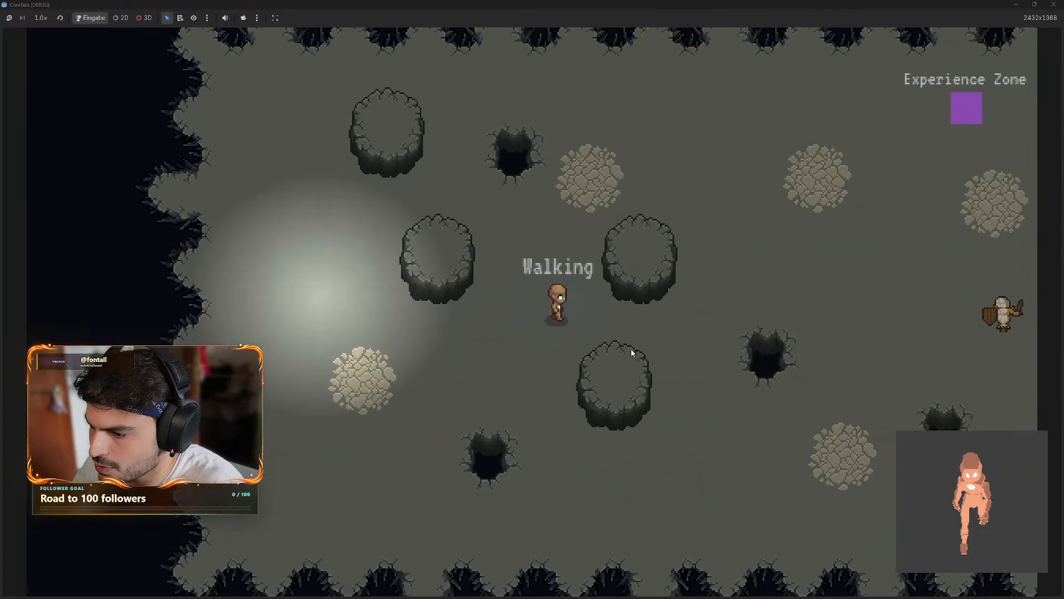
{"action": "key", "text": "d"}
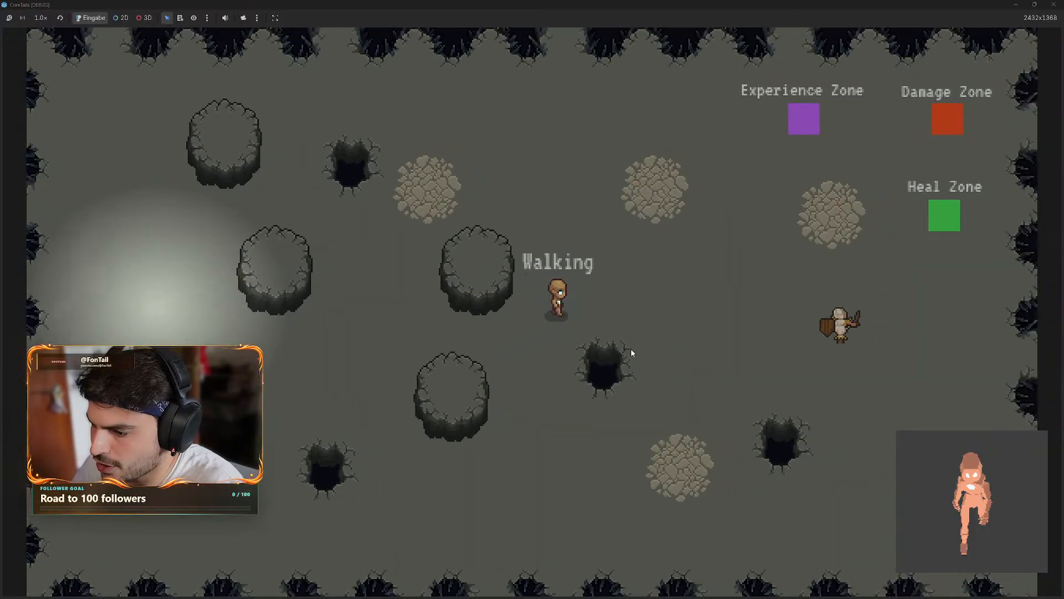
{"action": "key", "text": "d"}
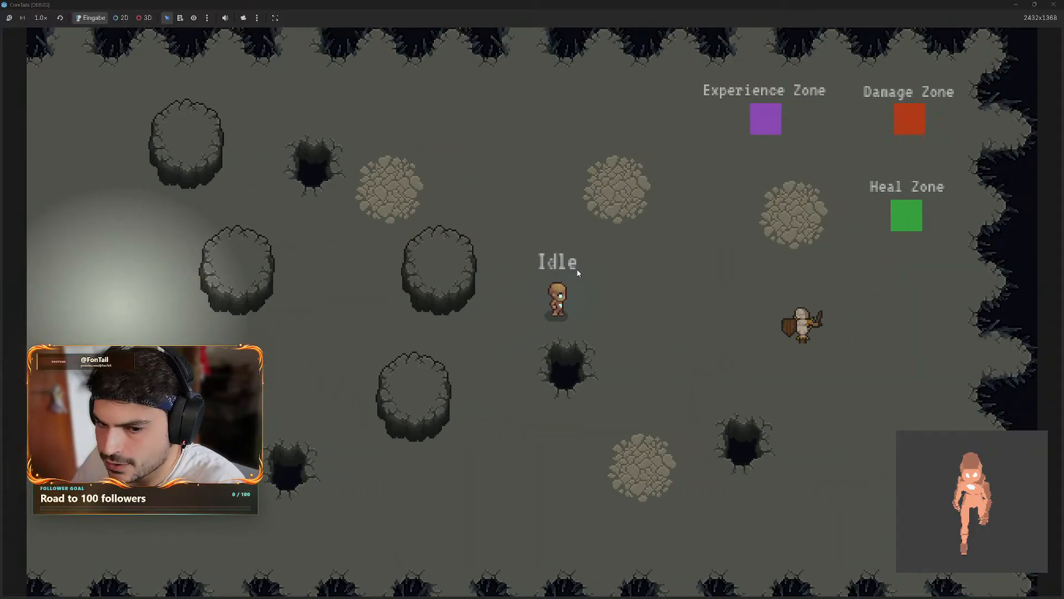
{"action": "key", "text": "w"}
{"action": "key", "text": "d"}
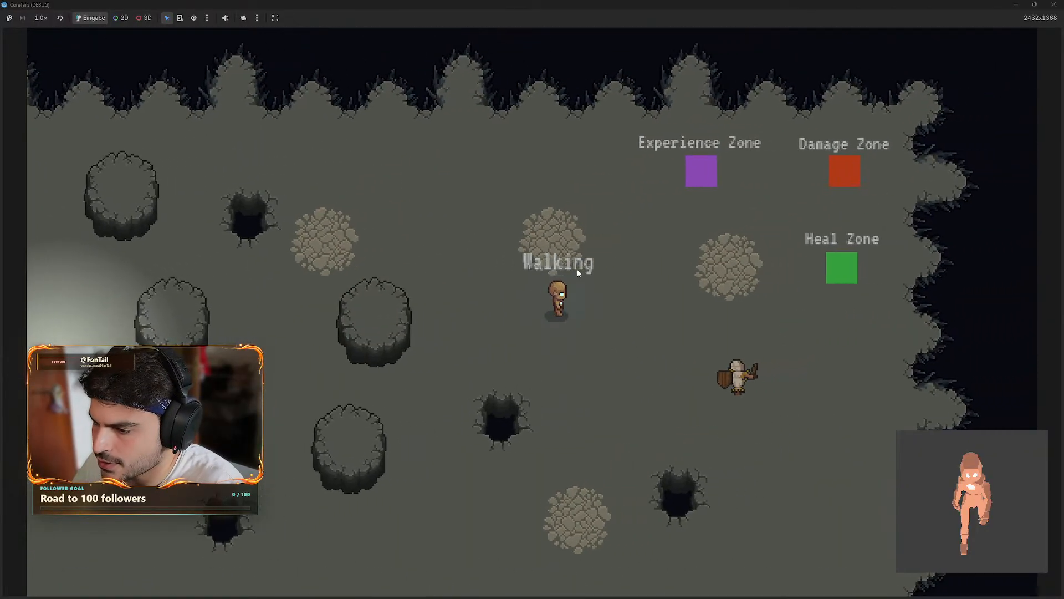
{"action": "key", "text": "s"}
{"action": "key", "text": "a"}
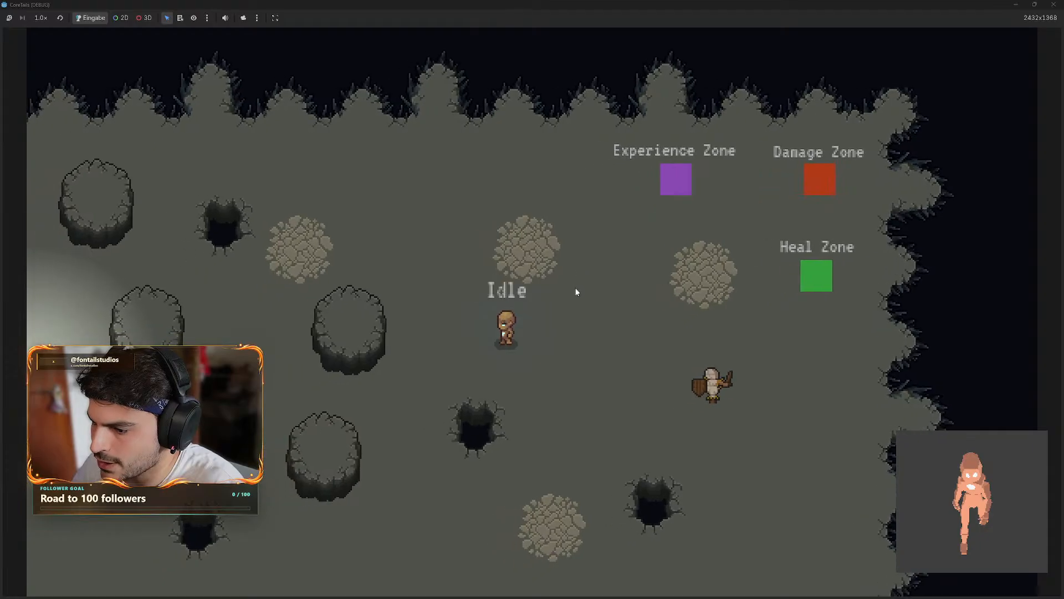
{"action": "key", "text": "s"}
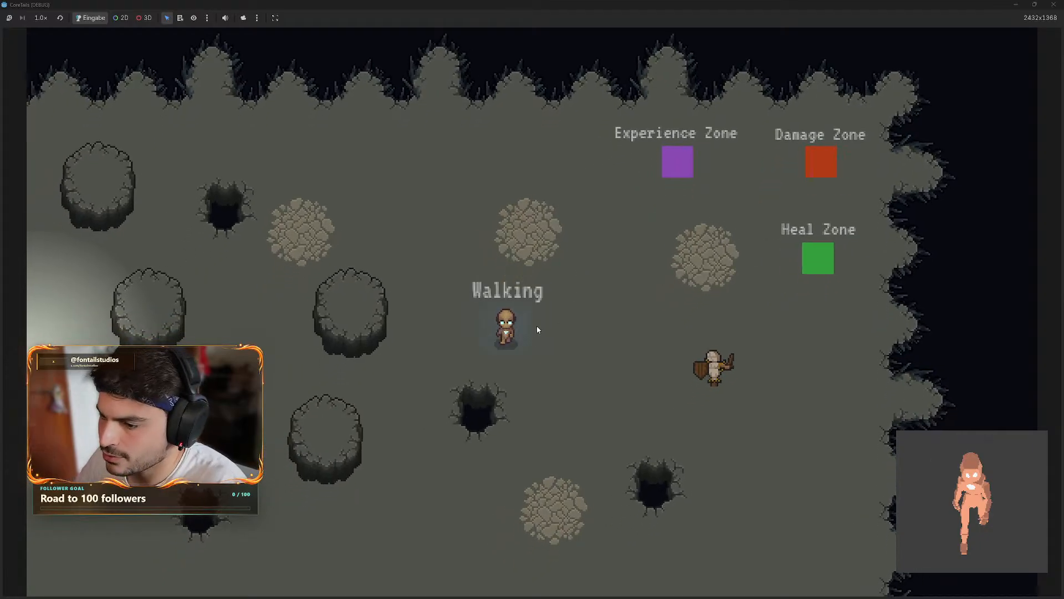
- Walk the character around the middle of the cave to test its movement in all four directions
{"action": "key", "text": "a"}
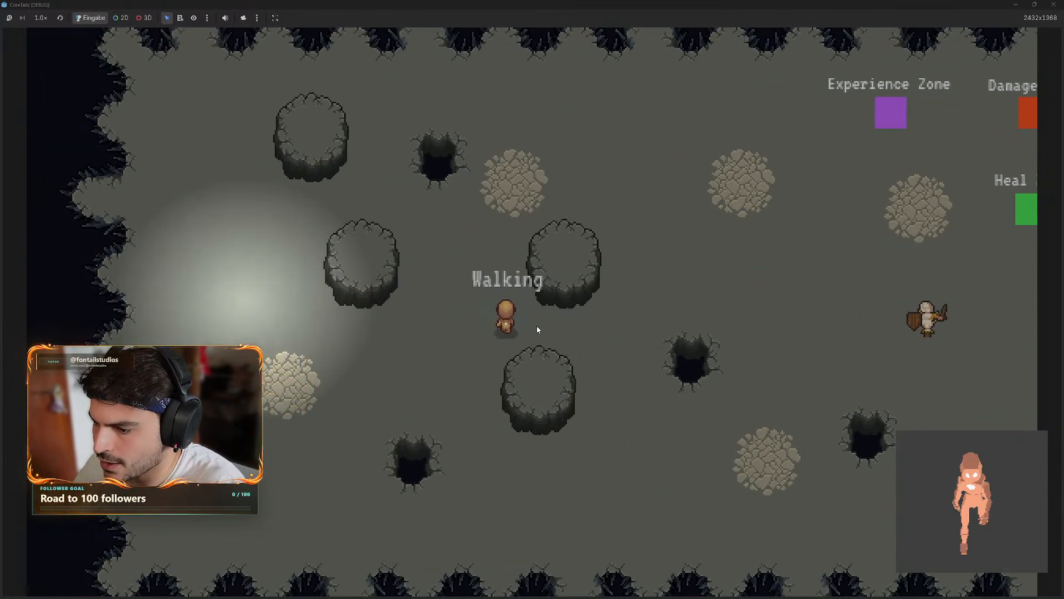
{"action": "key", "text": "w"}
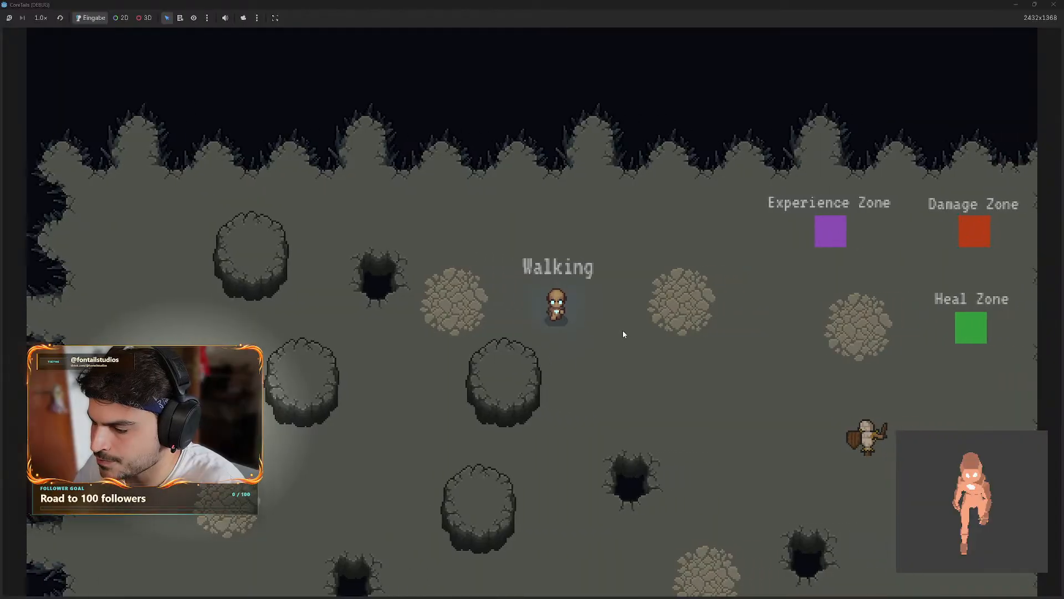
{"action": "key", "text": "s"}
{"action": "key", "text": "d"}
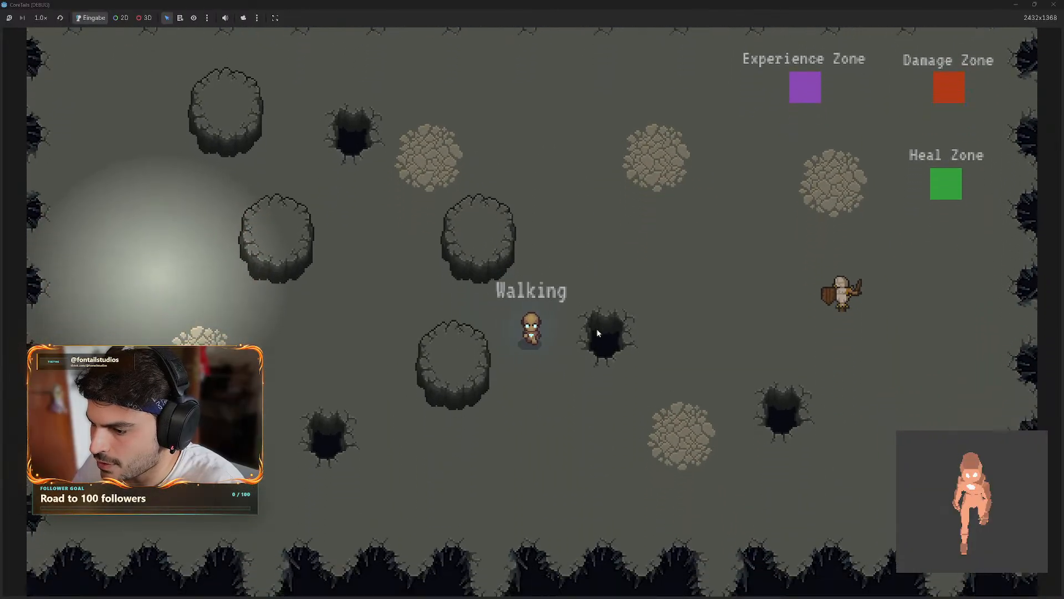
{"action": "key", "text": "w"}
- Run the character to the light at the cave's west side and circle it to examine the lighting and shadow
{"action": "key", "text": "shift+a"}
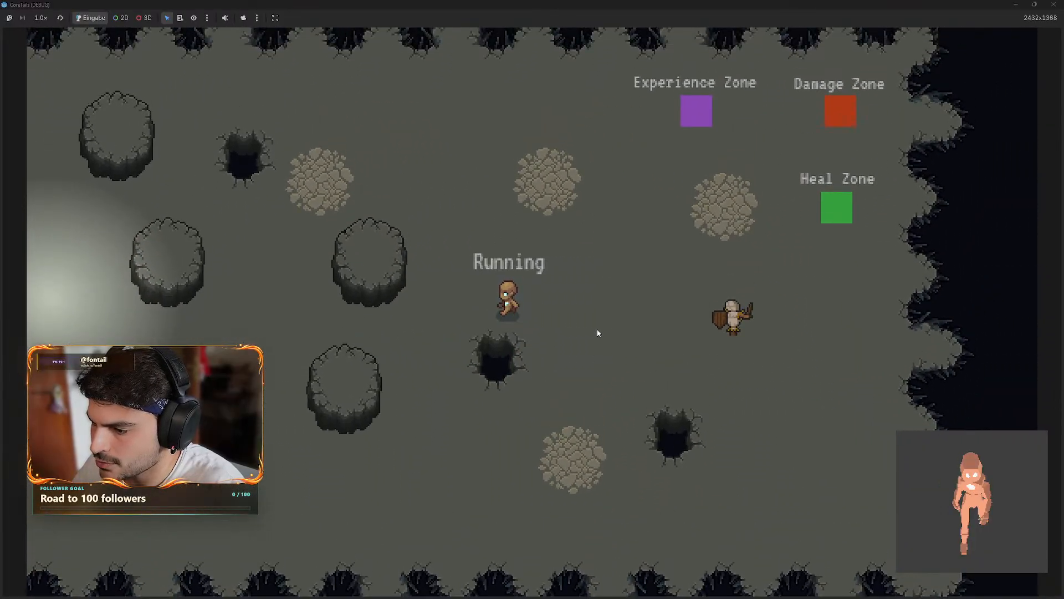
{"action": "key", "text": "a"}
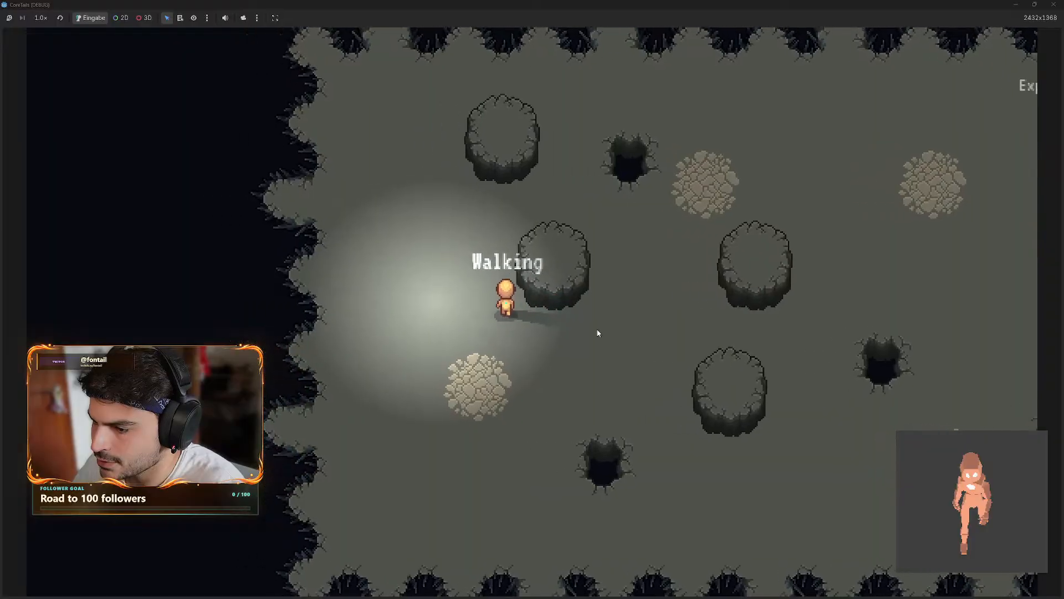
{"action": "key", "text": "d"}
{"action": "key", "text": "s"}
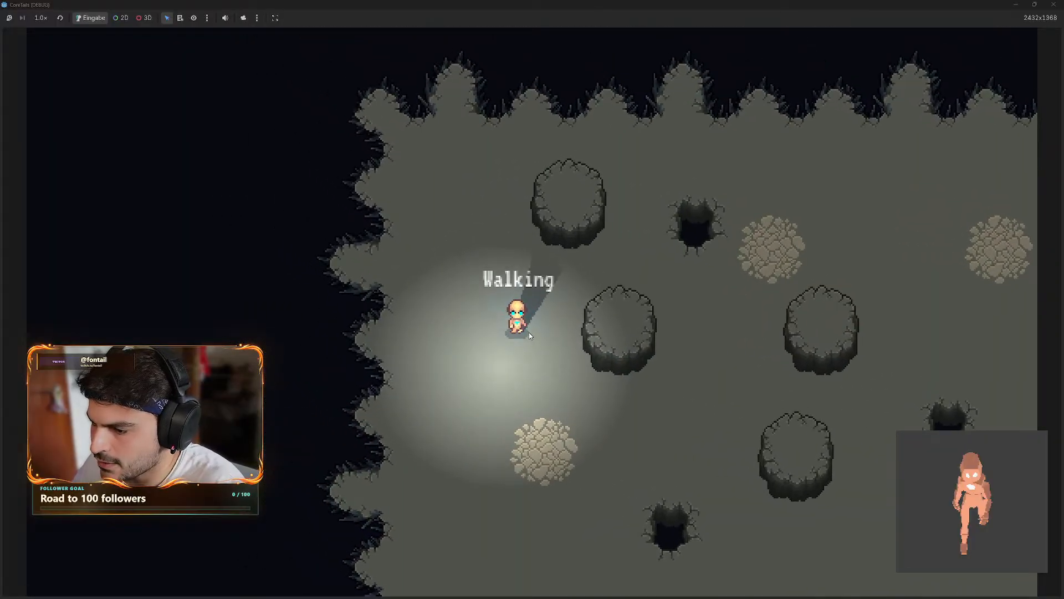
{"action": "key", "text": "d"}
{"action": "key", "text": "w"}
{"action": "key", "text": "a"}
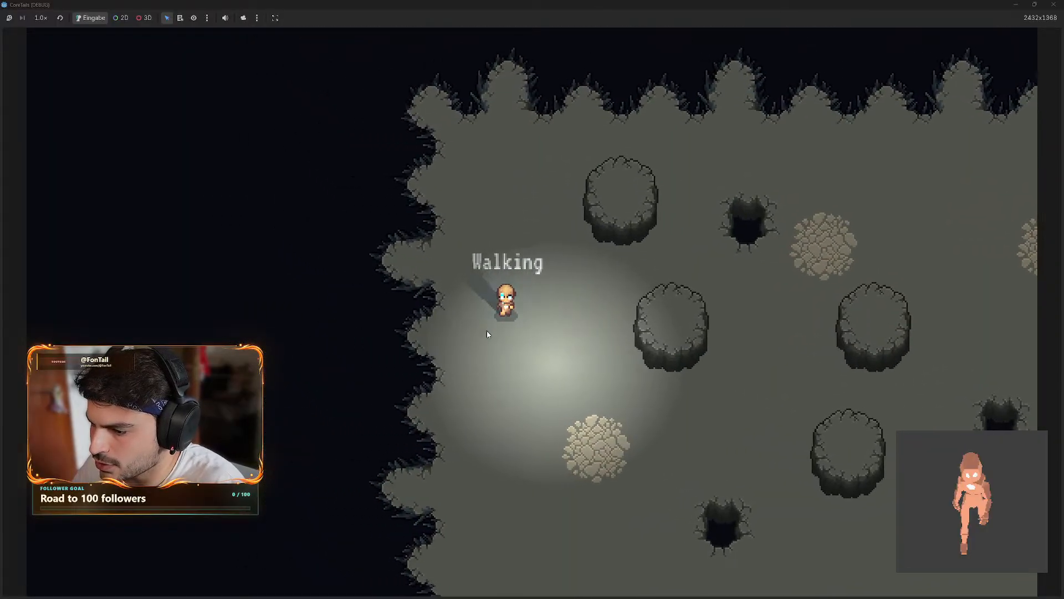
{"action": "key", "text": "s"}
{"action": "key", "text": "s"}
{"action": "key", "text": "d"}
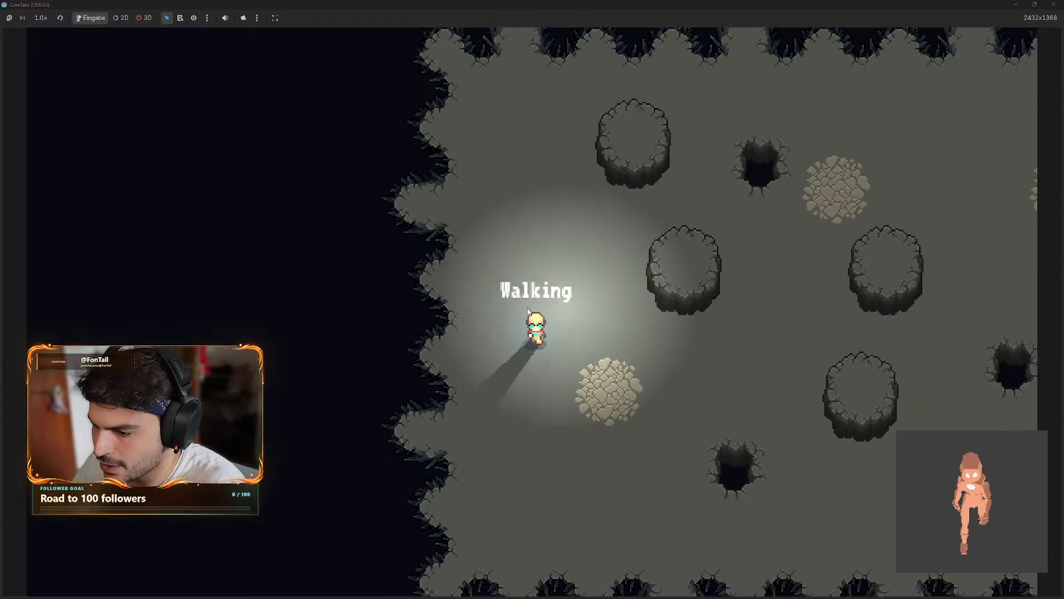
{"action": "key", "text": "w"}
{"action": "key", "text": "a"}
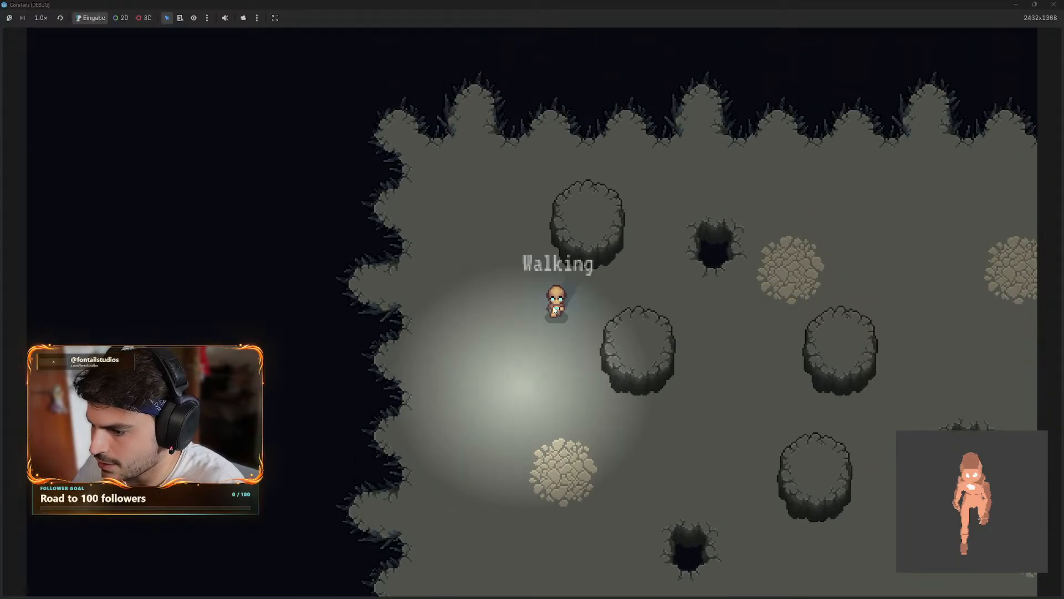
{"action": "key", "text": "s"}
{"action": "key", "text": "w"}
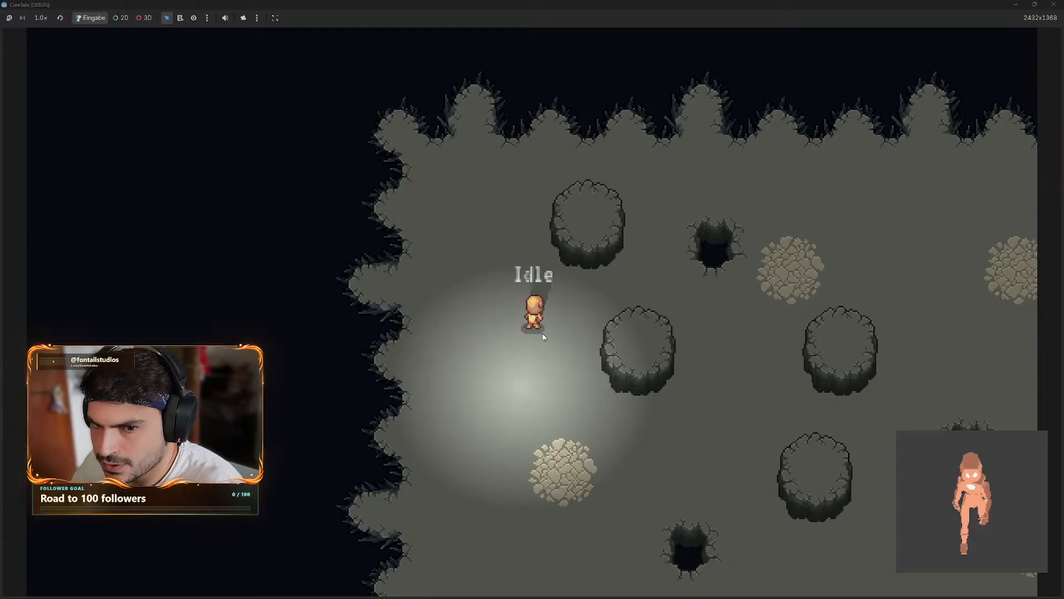
{"action": "key", "text": "s"}
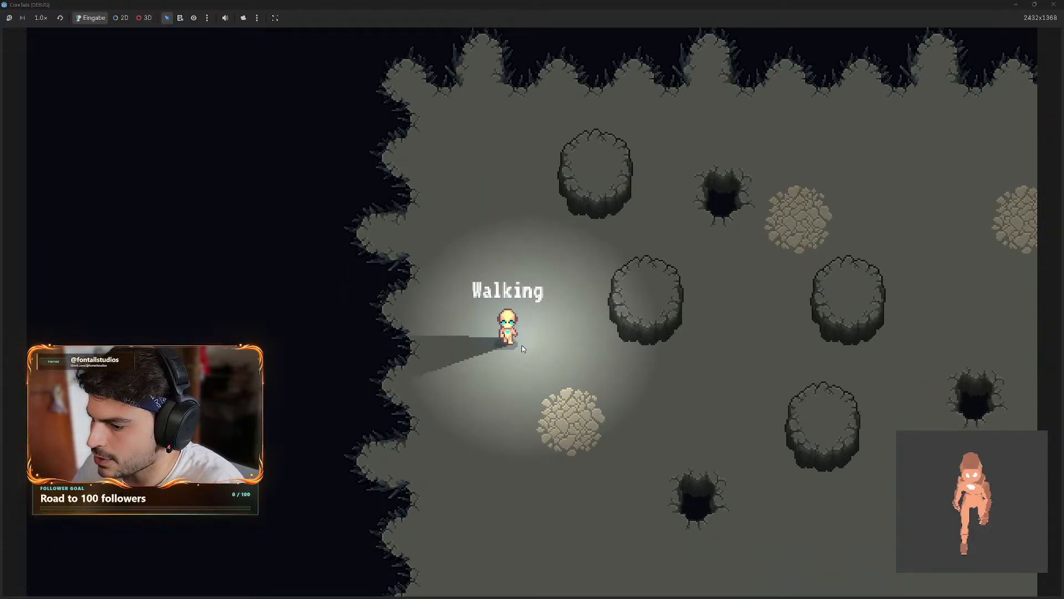
- Pace the character back and forth across the light's edge to examine how the shadow's direction and length change
{"action": "key", "text": "d"}
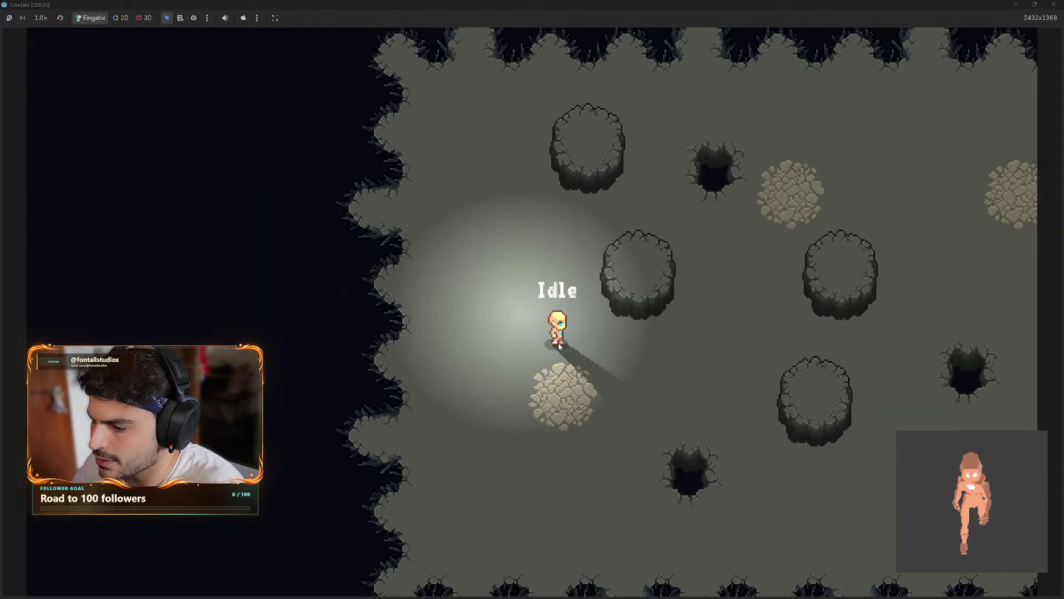
{"action": "key", "text": "d"}
{"action": "key", "text": "a"}
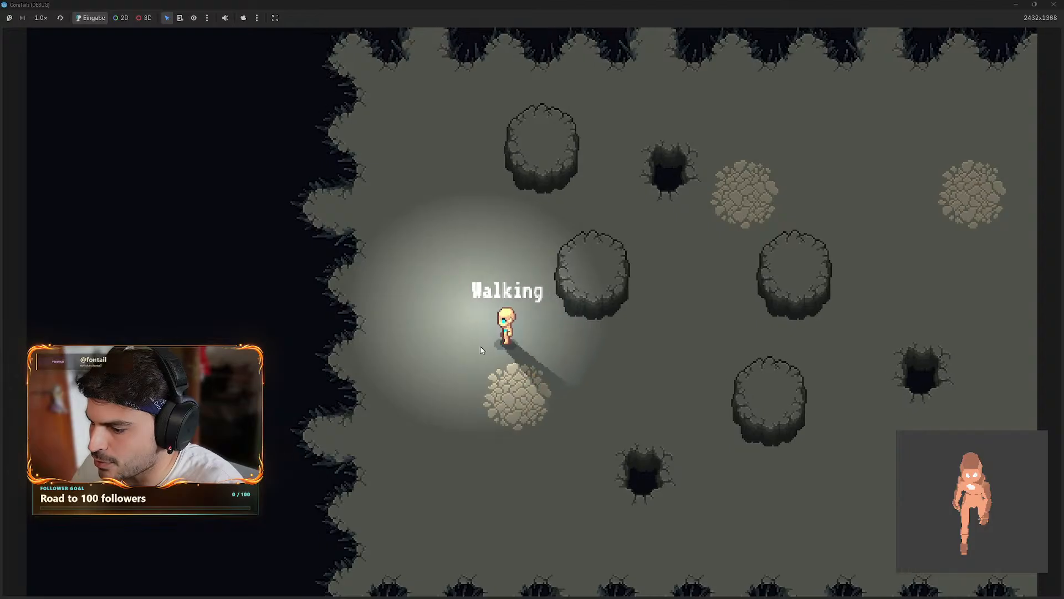
{"action": "key", "text": "d"}
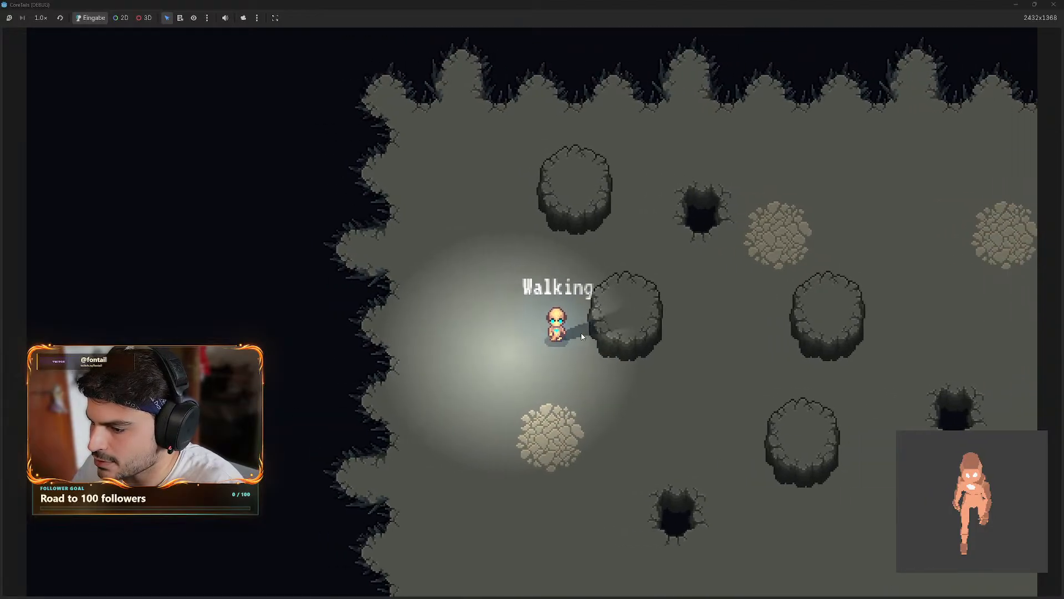
{"action": "key", "text": "a"}
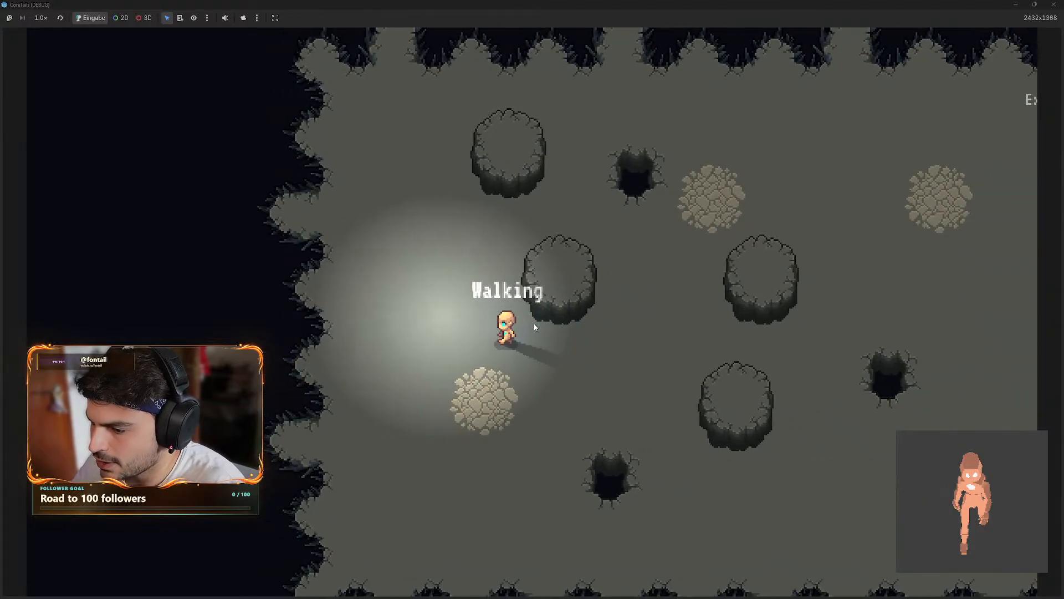
{"action": "key", "text": "w"}
{"action": "key", "text": "a"}
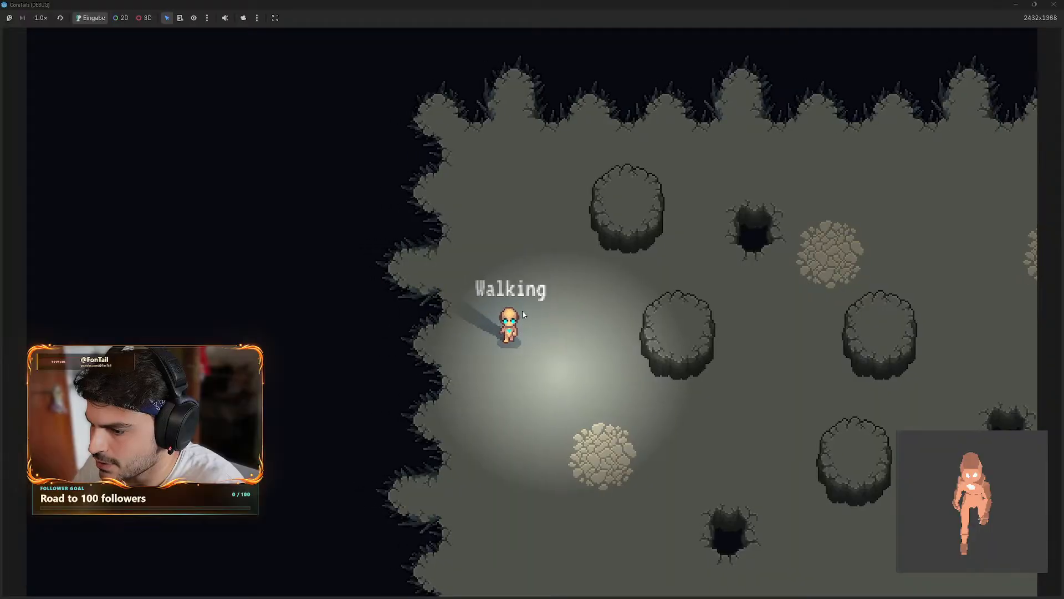
{"action": "key", "text": "s"}
{"action": "key", "text": "d"}
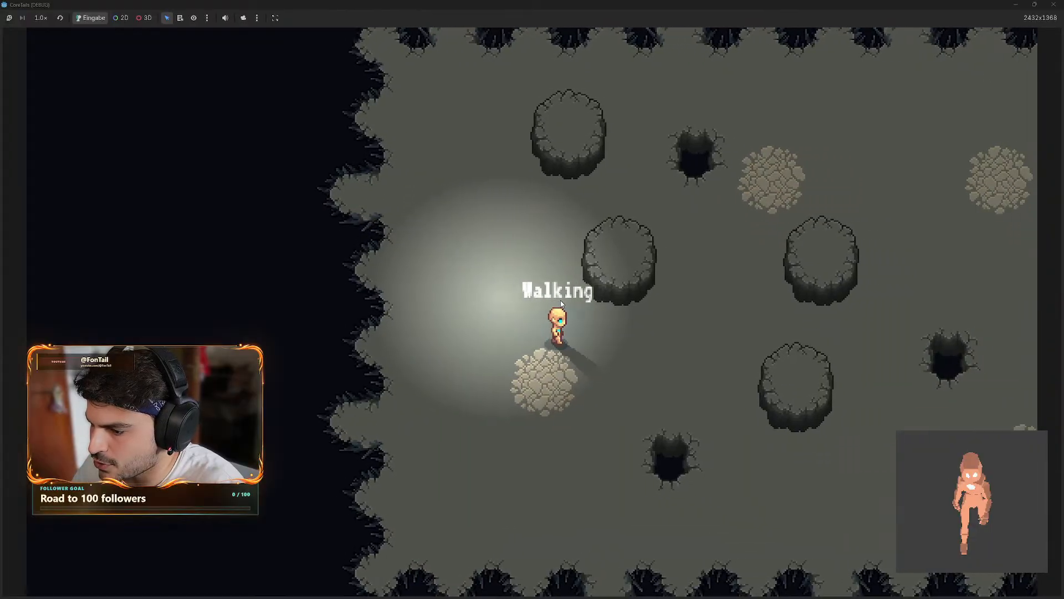
{"action": "key", "text": "a"}
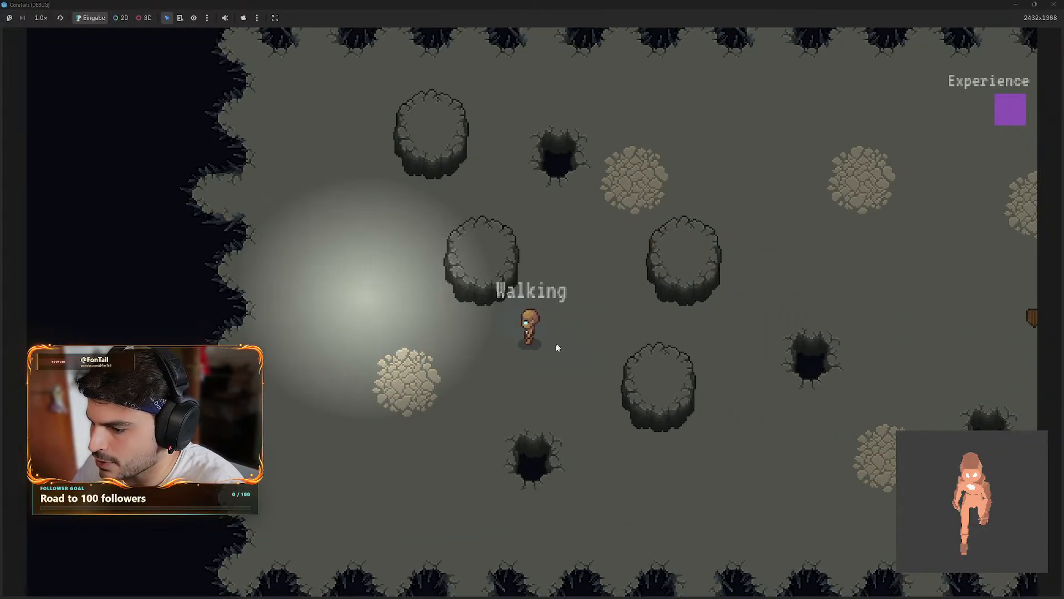
- Walk the character between the rock formations and back to the light to check its appearance outside and inside the glow
{"action": "key", "text": "d"}
{"action": "key", "text": "a"}
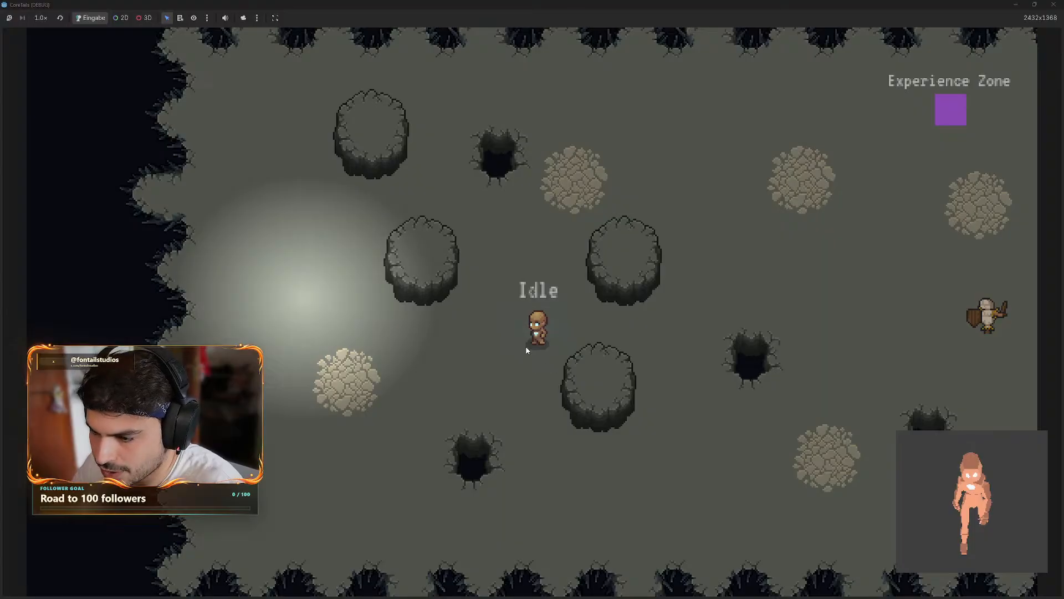
{"action": "key", "text": "w"}
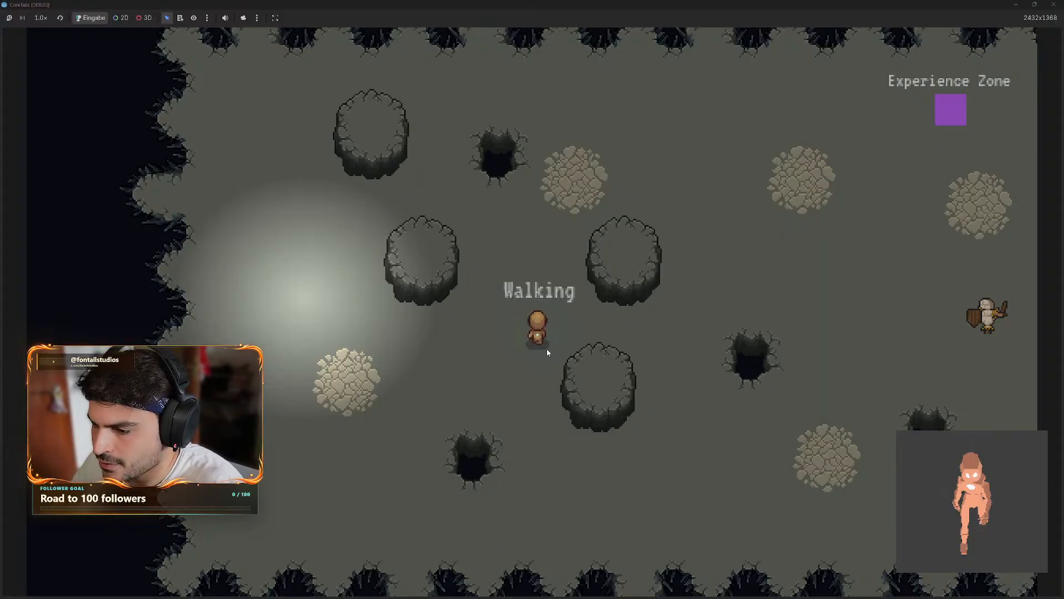
{"action": "key", "text": "a"}
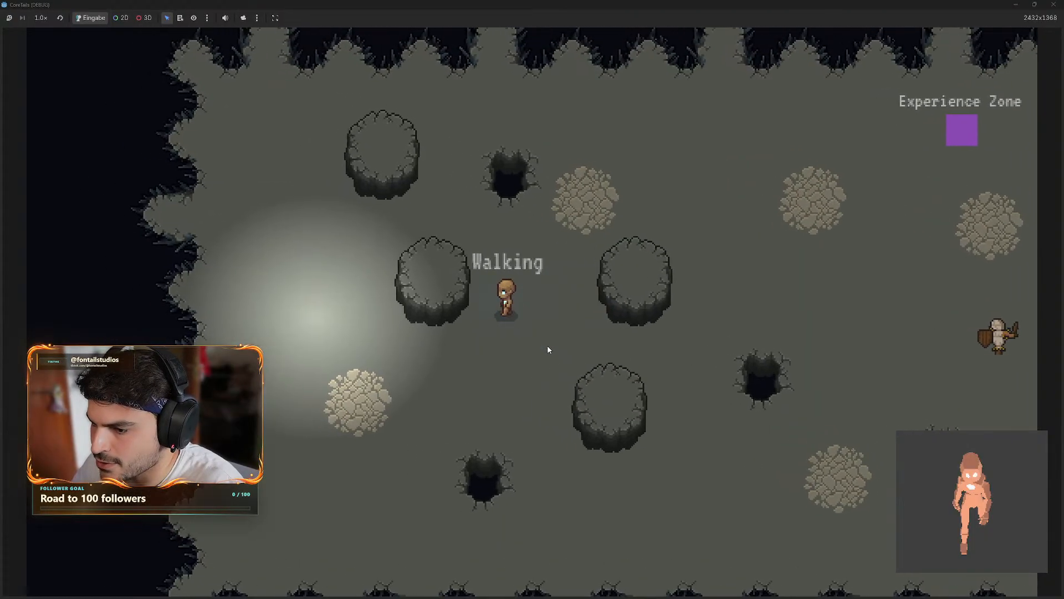
{"action": "key", "text": "a"}
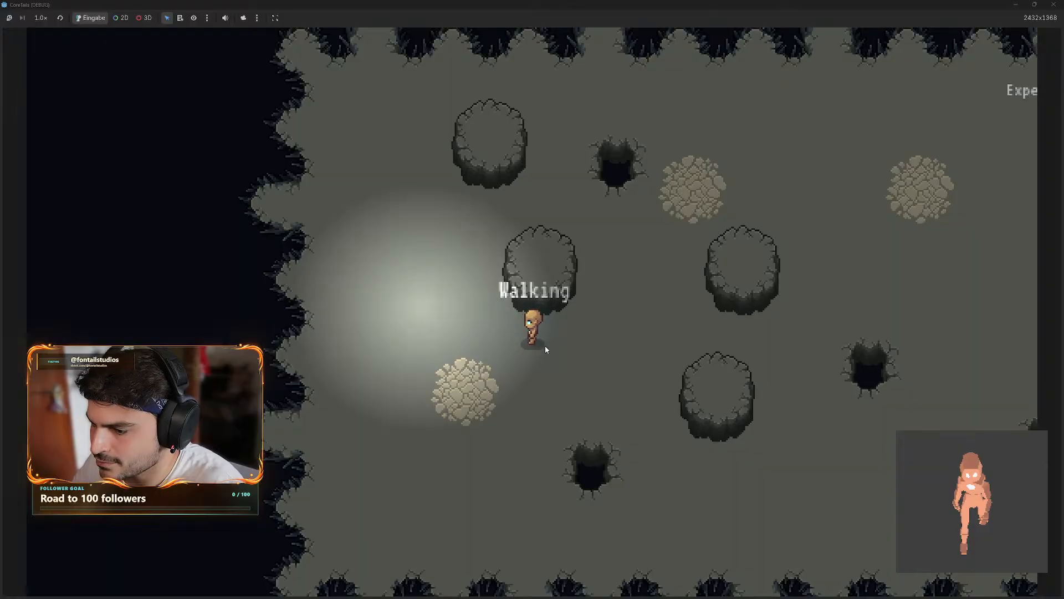
- Walk the character east past the rock formations toward the enemy with sword and shield
{"action": "key", "text": "w"}
{"action": "key", "text": "d"}
{"action": "key", "text": "s"}
{"action": "key", "text": "d"}
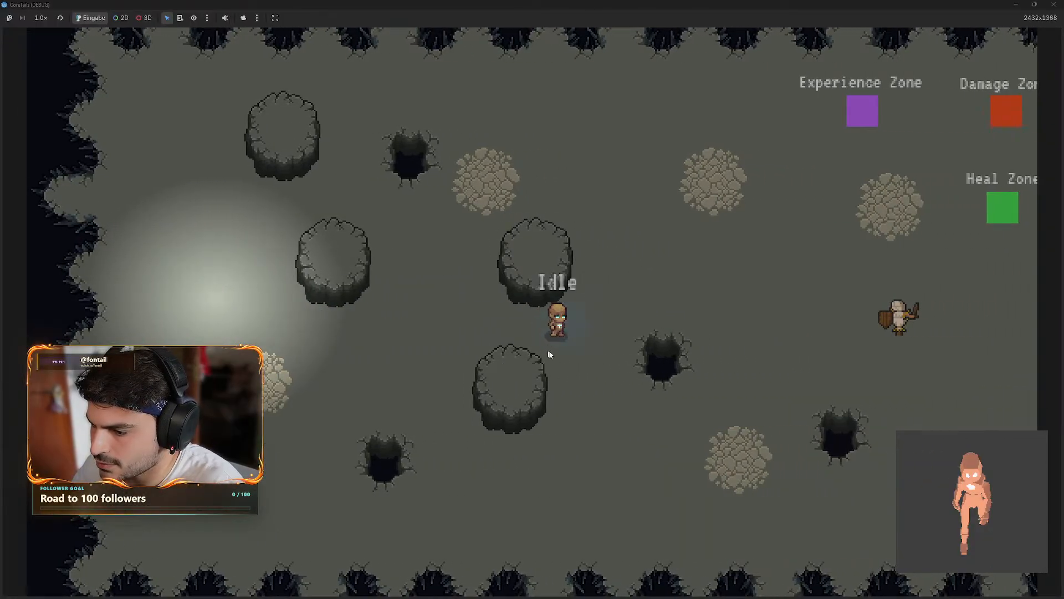
{"action": "key", "text": "d"}
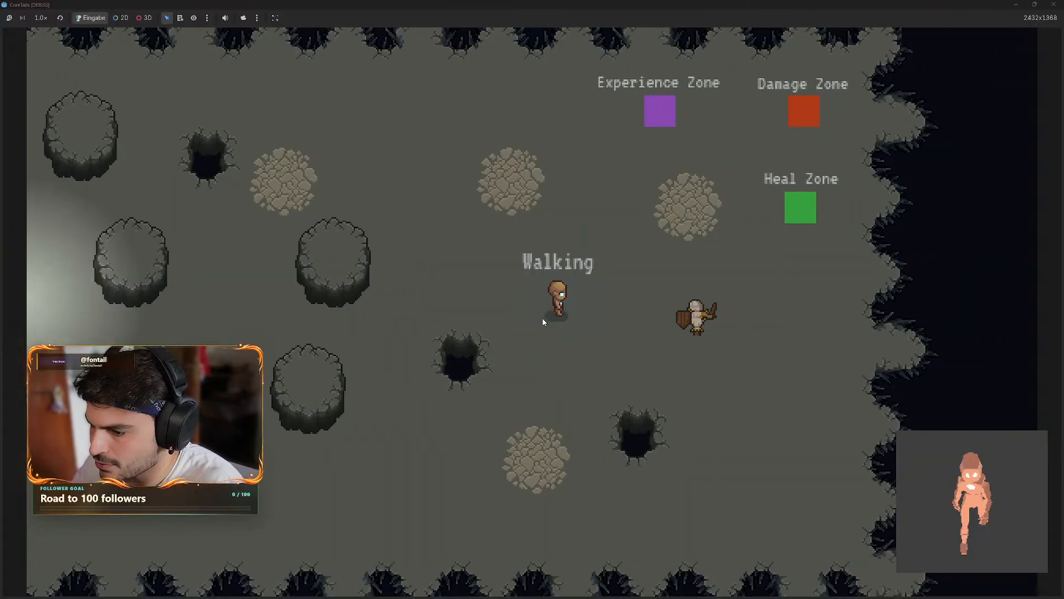
- Attack the enemy with sword and shield while moving around it to test the combat hit
{"action": "key", "text": "w"}
{"action": "key", "text": "s"}
{"action": "key", "text": "a"}
{"action": "left_click", "coordinate": [612, 330]}
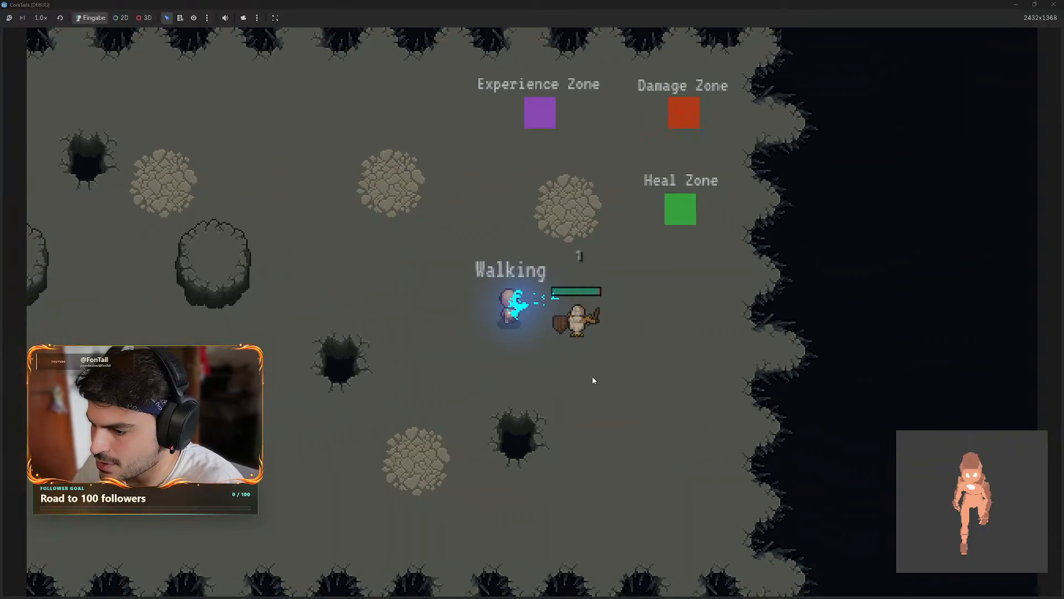
{"action": "key", "text": "w"}
{"action": "key", "text": "d"}
{"action": "left_click", "coordinate": [581, 388]}
- Walk the character north past the Heal Zone into the Damage Zone
{"action": "key", "text": "w"}
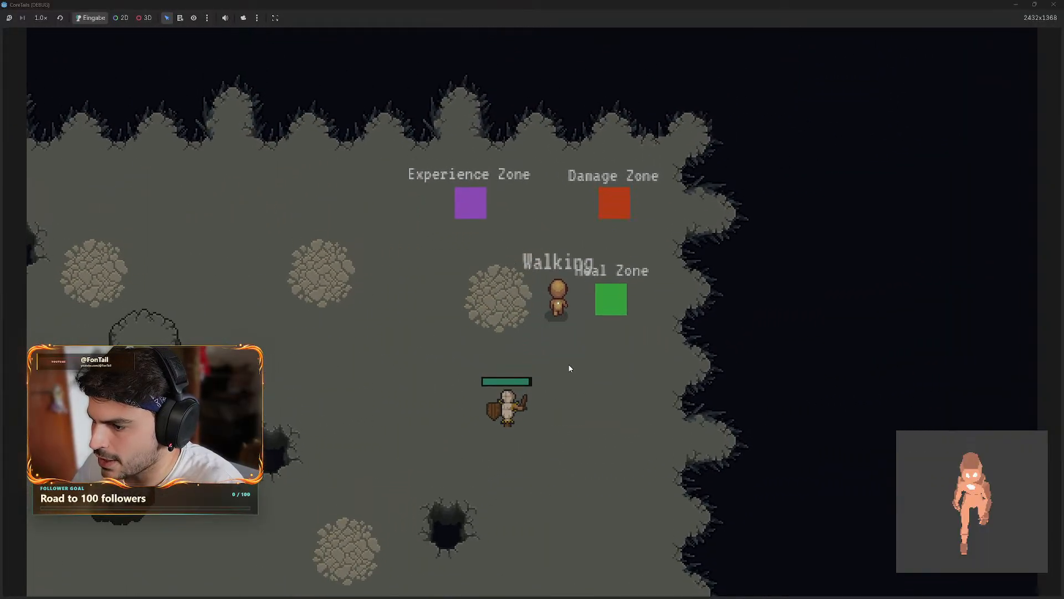
{"action": "key", "text": "d"}
{"action": "key", "text": "a"}
{"action": "key", "text": "s"}
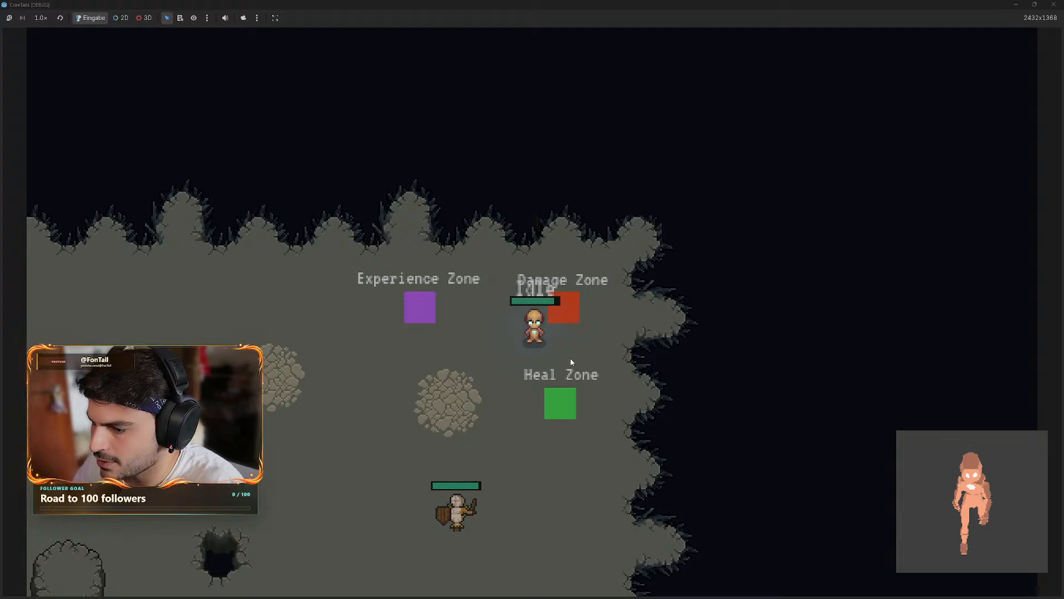
- Move the character in and out of the Damage Zone's west side to test the damage and health bar
{"action": "key", "text": "w"}
{"action": "key", "text": "a"}
{"action": "key", "text": "s"}
{"action": "key", "text": "a"}
{"action": "key", "text": "w"}
{"action": "key", "text": "s"}
{"action": "key", "text": "d"}
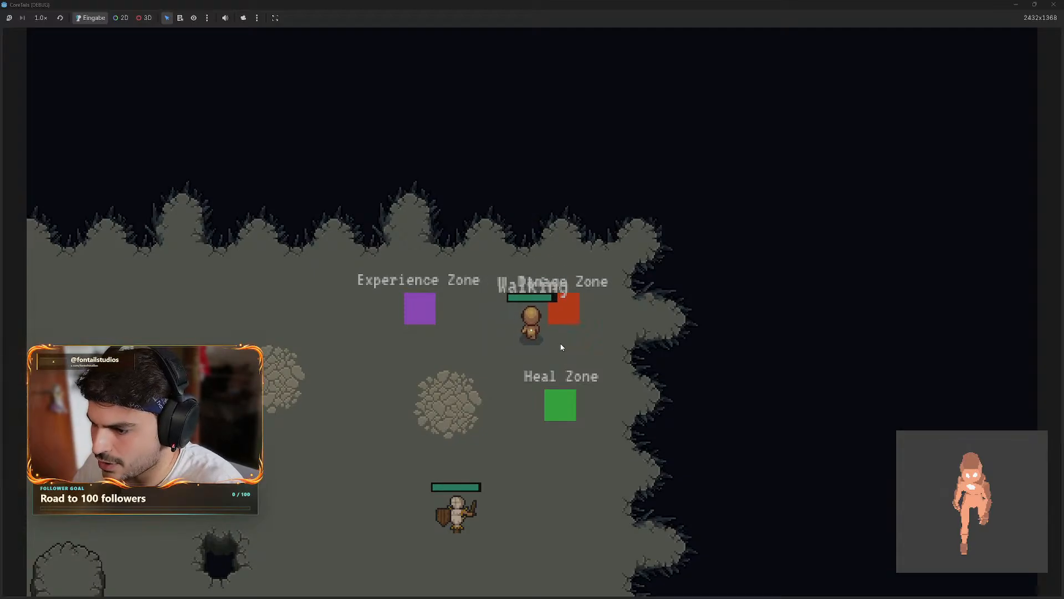
{"action": "key", "text": "w"}
{"action": "key", "text": "a"}
{"action": "key", "text": "s"}
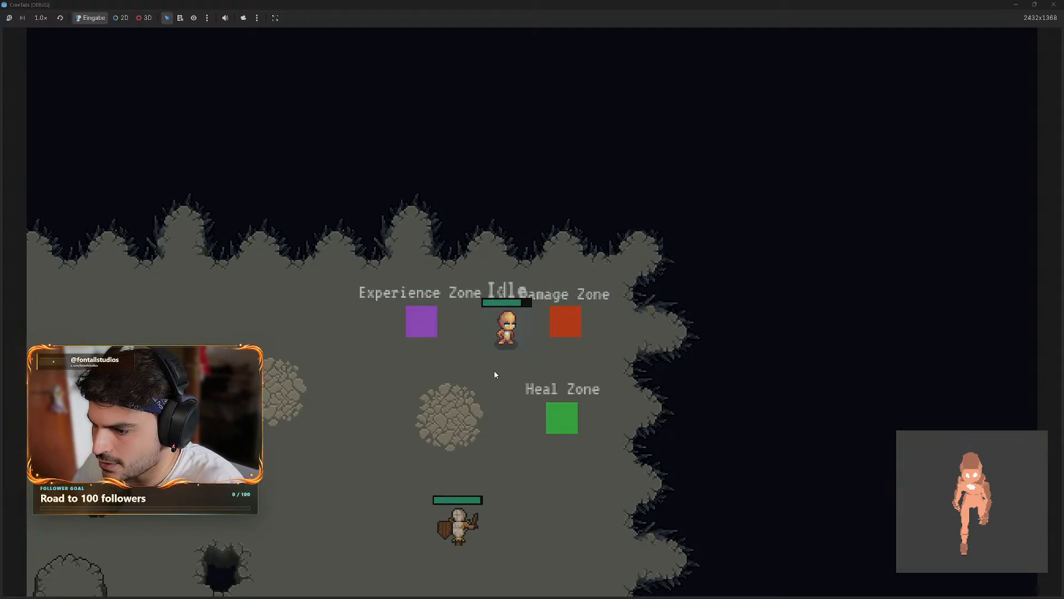
{"action": "key", "text": "s"}
{"action": "key", "text": "d"}
{"action": "key", "text": "w"}
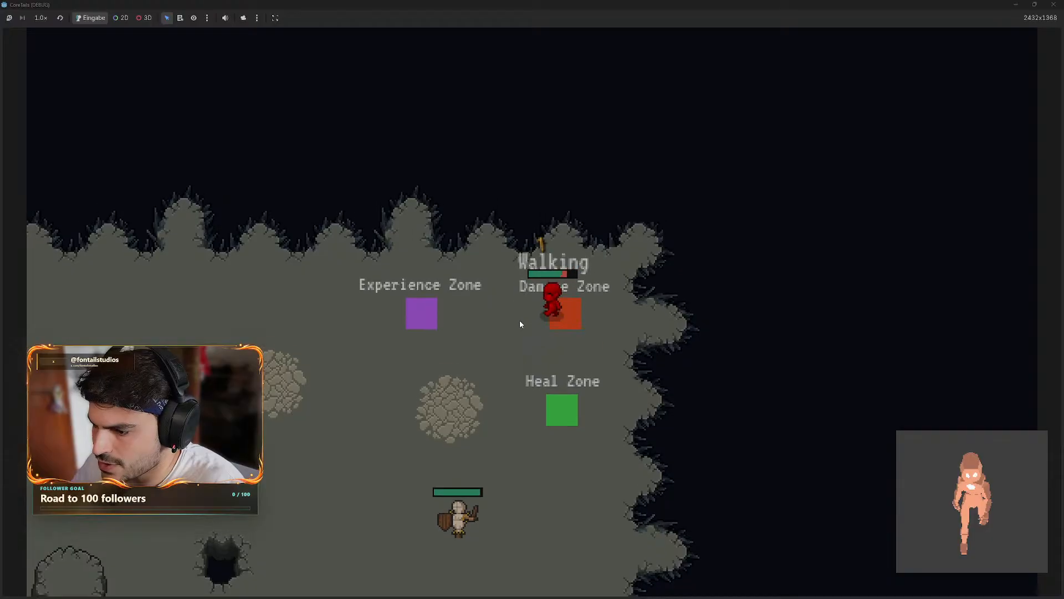
- Circle the character between the Experience Zone and the Damage Zone, brushing the Damage Zone's west edge to test repeated hits
{"action": "key", "text": "a"}
{"action": "key", "text": "s"}
{"action": "key", "text": "s"}
{"action": "key", "text": "d"}
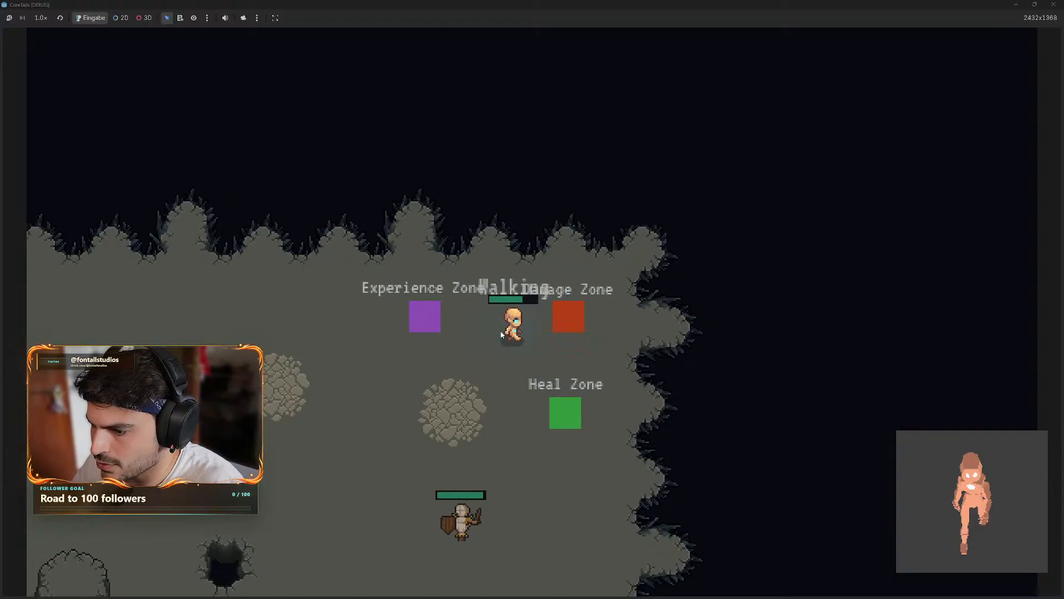
{"action": "key", "text": "d"}
{"action": "key", "text": "w"}
{"action": "key", "text": "a"}
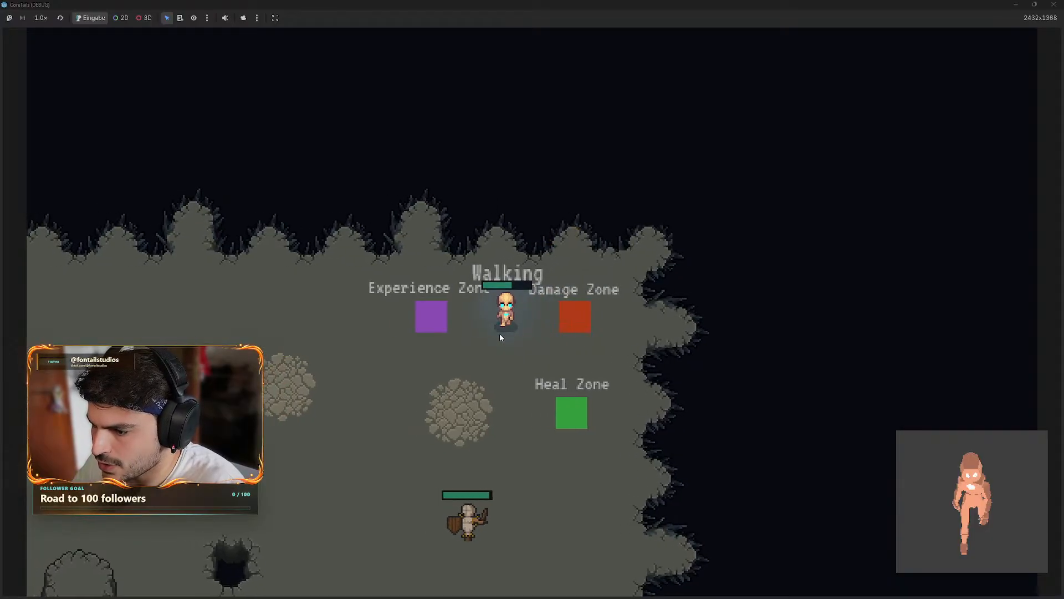
{"action": "key", "text": "s"}
{"action": "key", "text": "w"}
{"action": "key", "text": "d"}
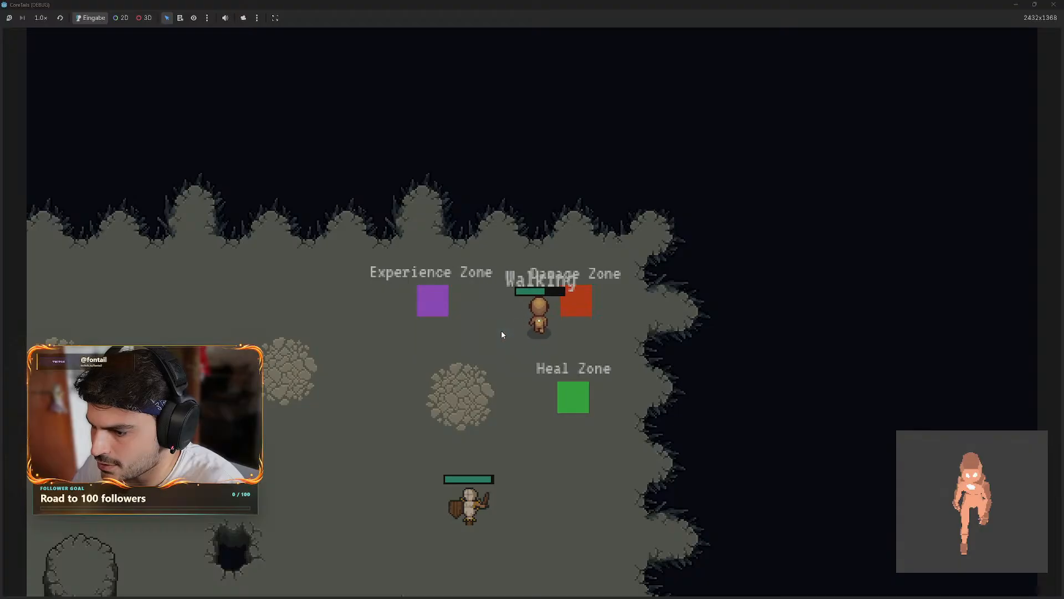
{"action": "key", "text": "a"}
{"action": "key", "text": "s"}
{"action": "key", "text": "d"}
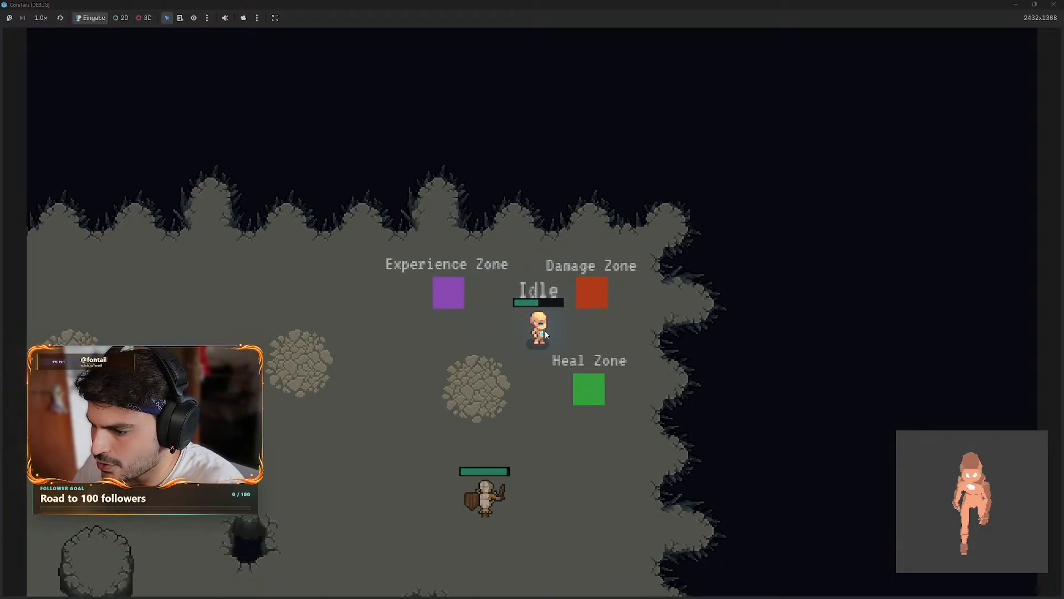
- Loop the character through the Damage Zone's southwest corner several times to test how the health bar drains
{"action": "key", "text": "d"}
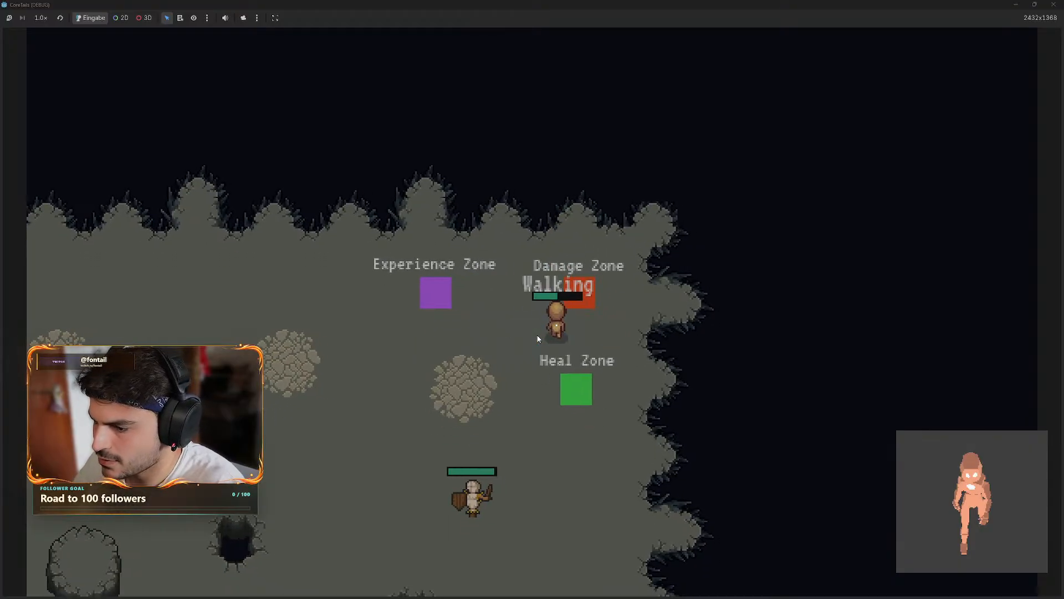
{"action": "key", "text": "w"}
{"action": "key", "text": "a"}
{"action": "key", "text": "s"}
{"action": "key", "text": "d"}
{"action": "key", "text": "w"}
{"action": "key", "text": "a"}
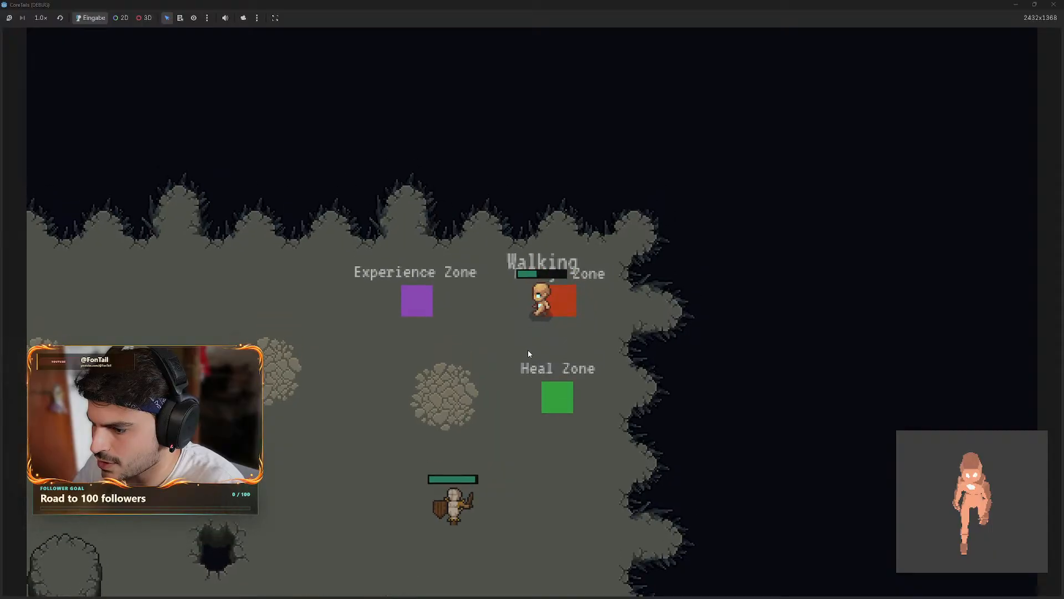
{"action": "key", "text": "s"}
{"action": "key", "text": "d"}
{"action": "key", "text": "w"}
{"action": "key", "text": "a"}
{"action": "key", "text": "s"}
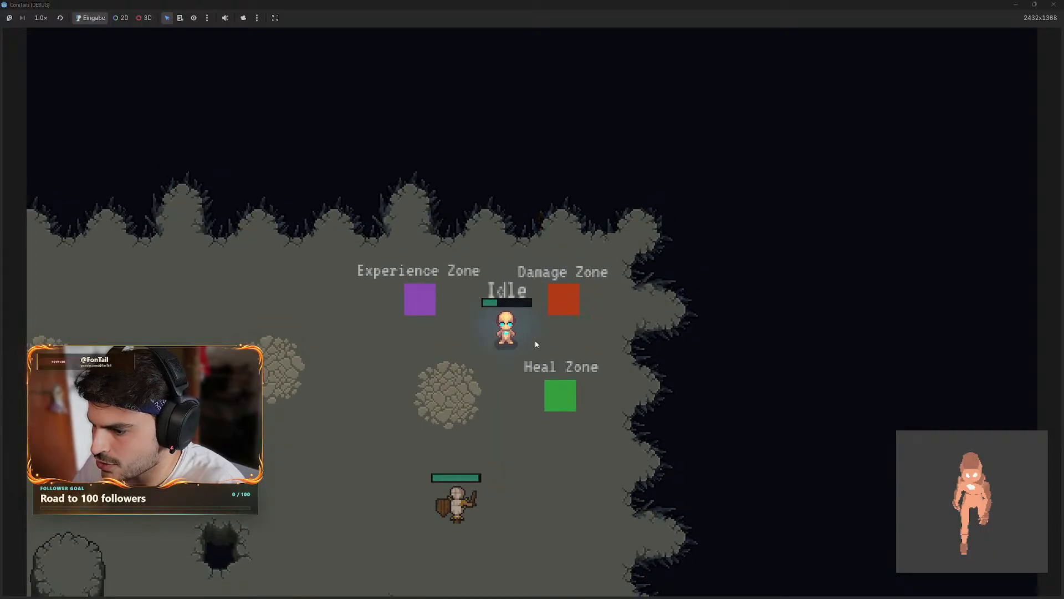
- Step the character in and out of the Damage Zone until its health runs out to test the death animation
{"action": "key", "text": "d"}
{"action": "key", "text": "w"}
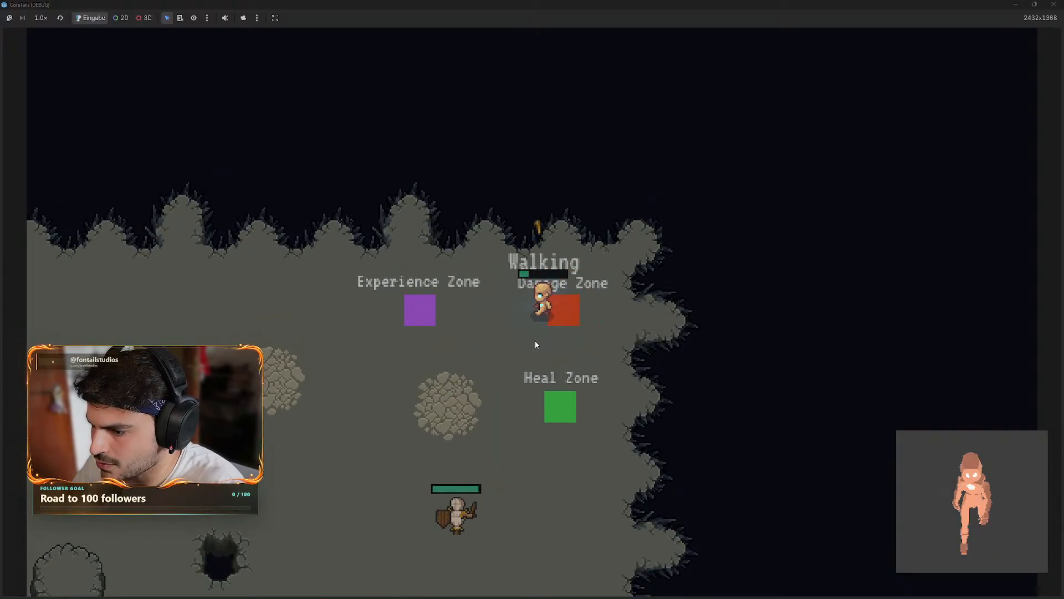
{"action": "key", "text": "a"}
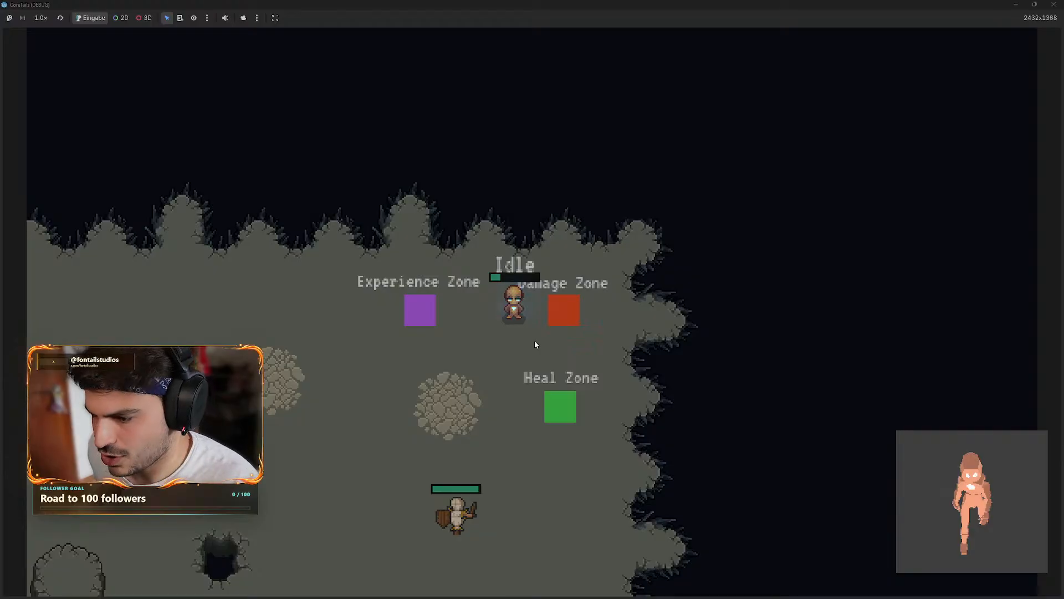
{"action": "key", "text": "d"}
{"action": "key", "text": "d"}
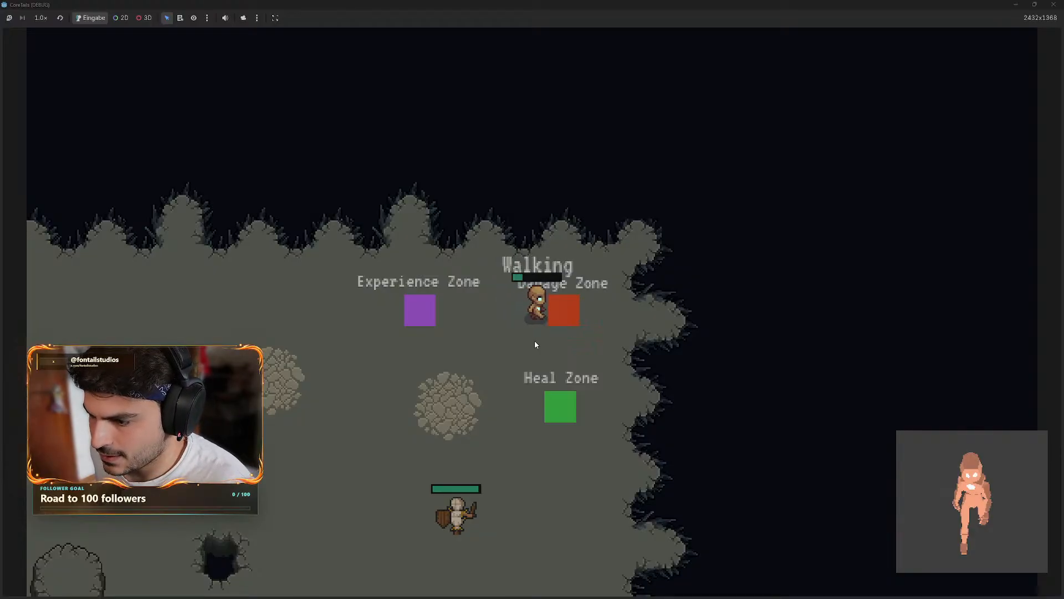
{"action": "key", "text": "a"}
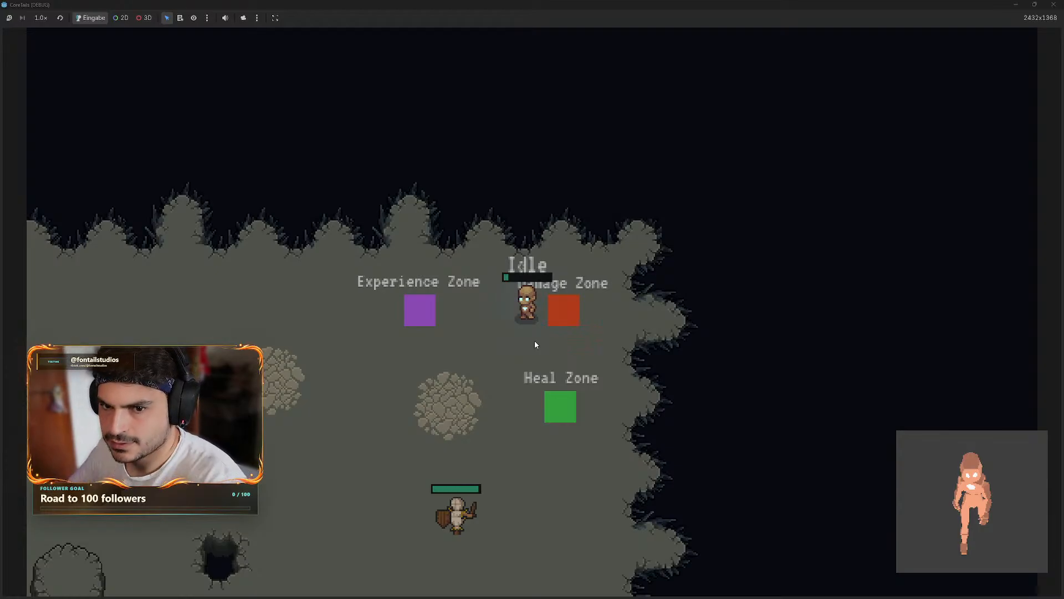
{"action": "key", "text": "s"}
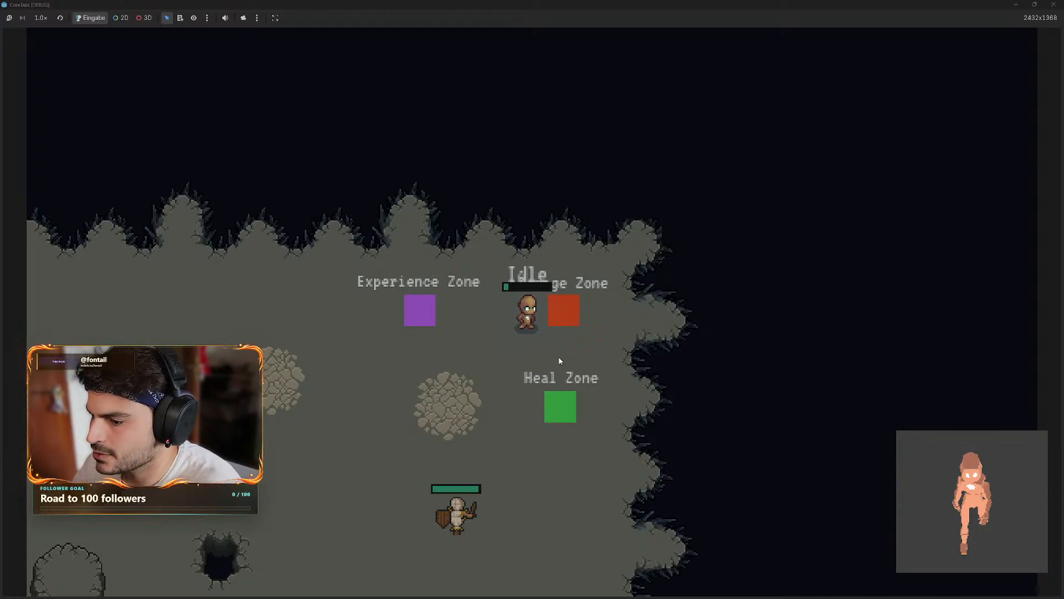
{"action": "key", "text": "w"}
{"action": "key", "text": "d"}
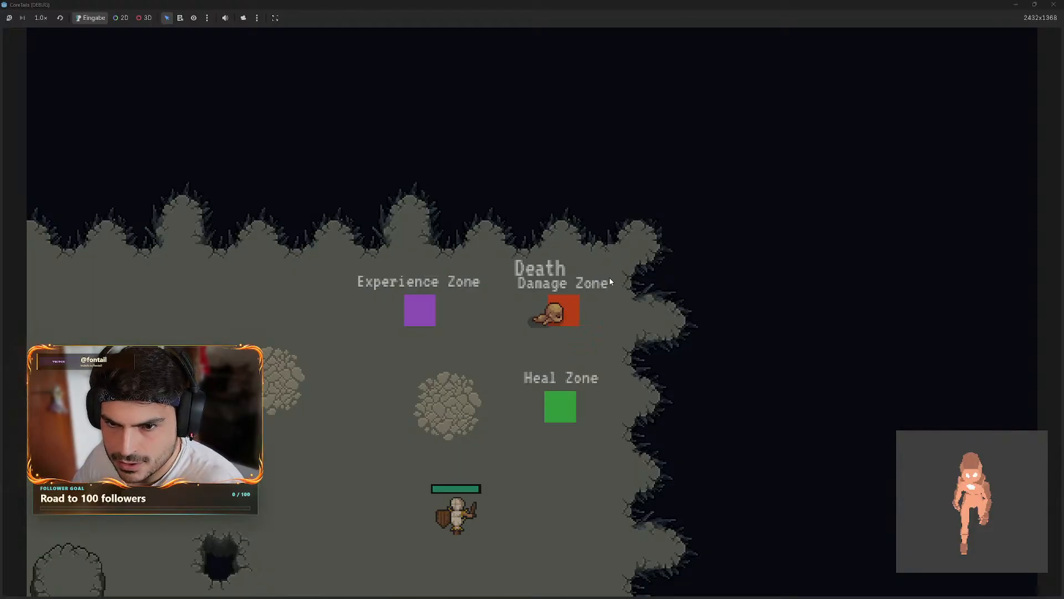
- Close the running game and switch from Godot to the walk sprite in Aseprite
{"action": "left_click", "coordinate": [1054, 4]}
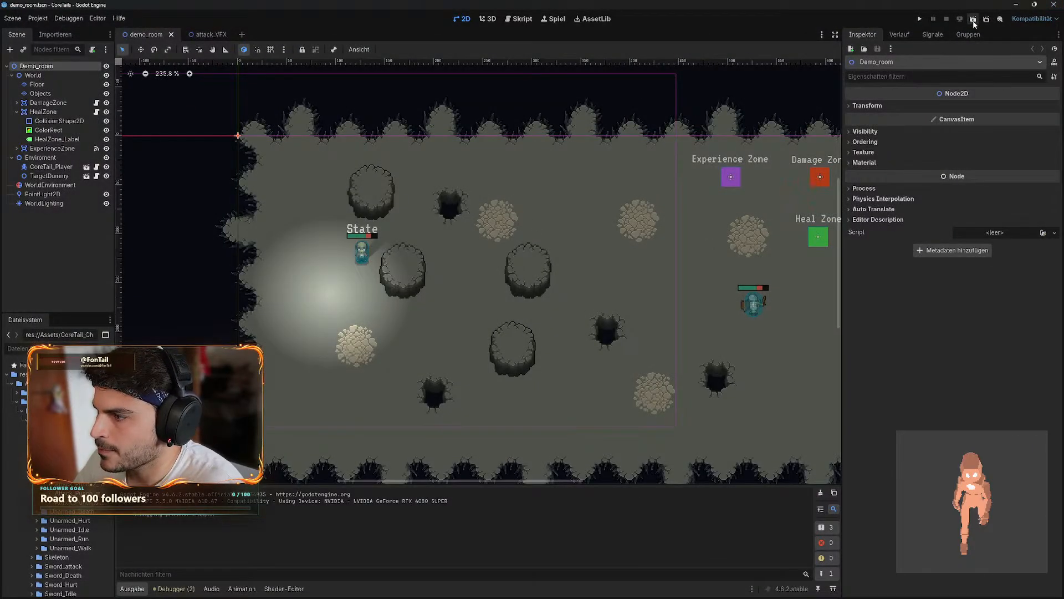
{"action": "mouse_move", "coordinate": [747, 596]}
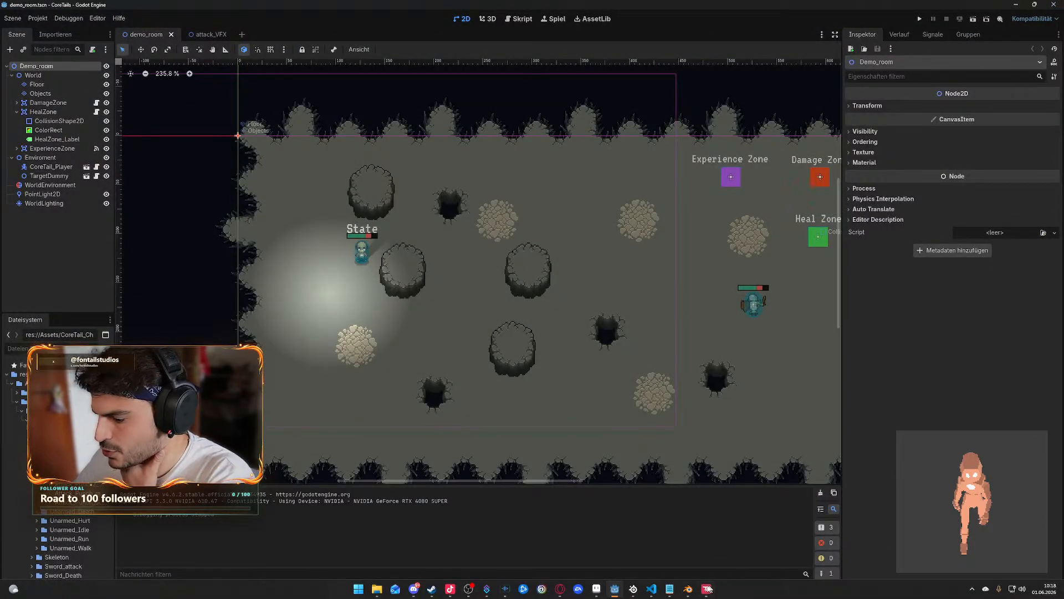
{"action": "left_click", "coordinate": [708, 588]}
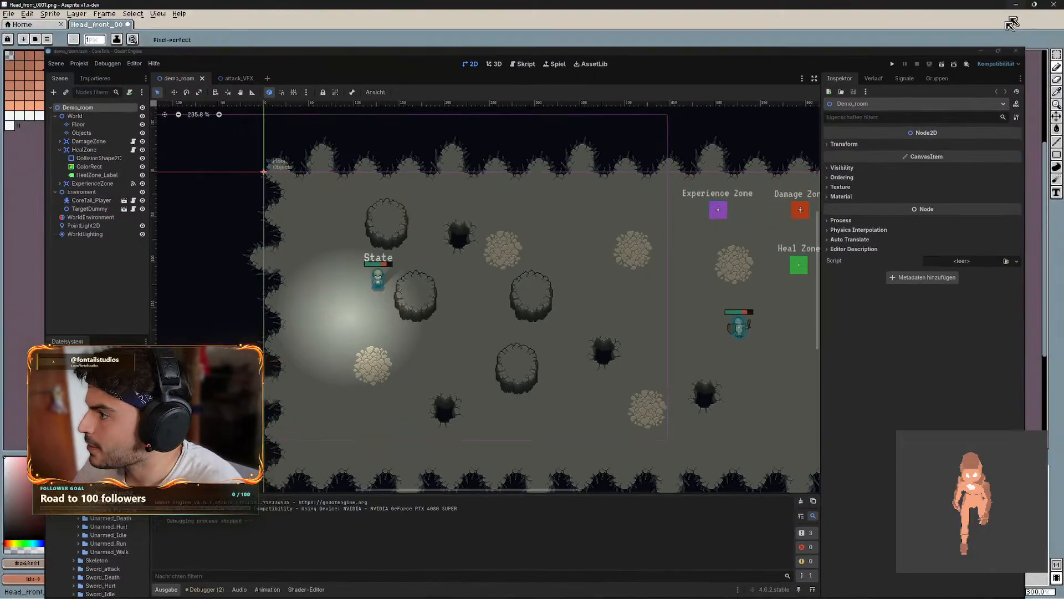
{"action": "left_click", "coordinate": [1010, 23]}
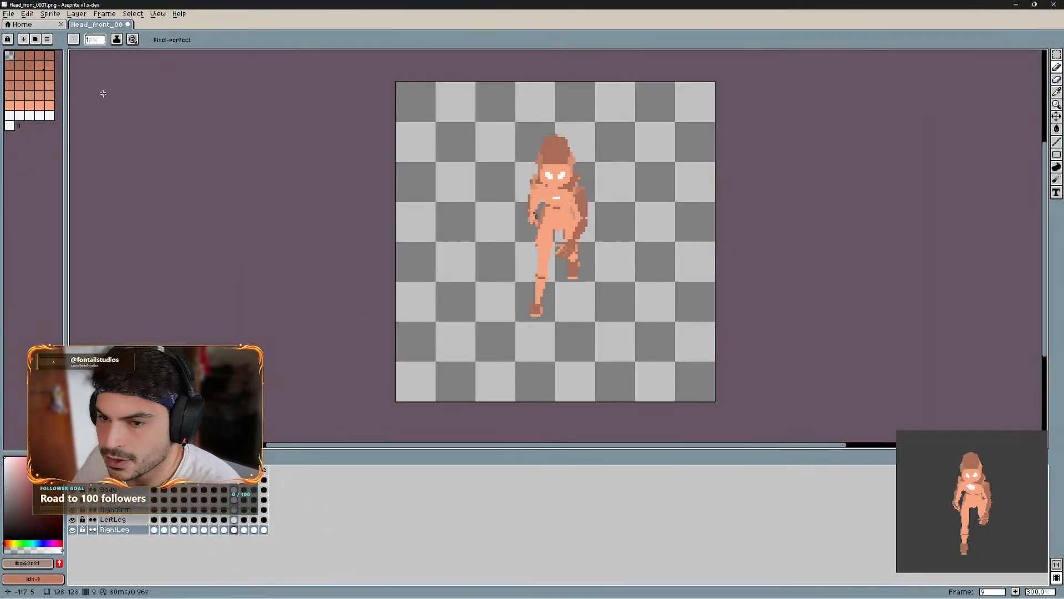
- Save the sprite as CoreTail_Walk_Front.aseprite in the Renders/Walk folder, using the aseprite file type
{"action": "left_click", "coordinate": [9, 13]}
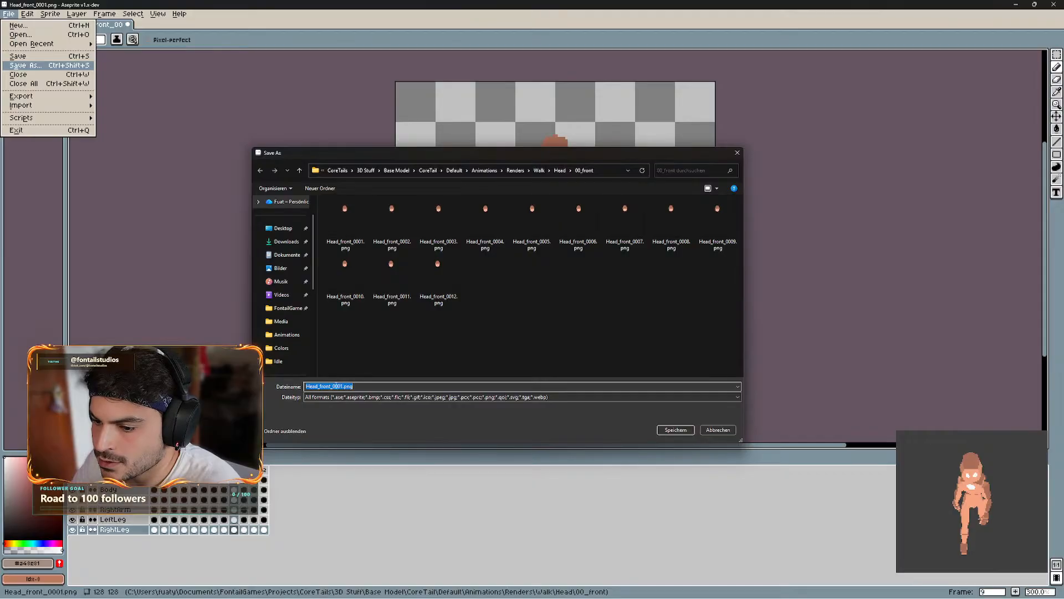
{"action": "left_click", "coordinate": [539, 171]}
{"action": "left_click", "coordinate": [344, 386]}
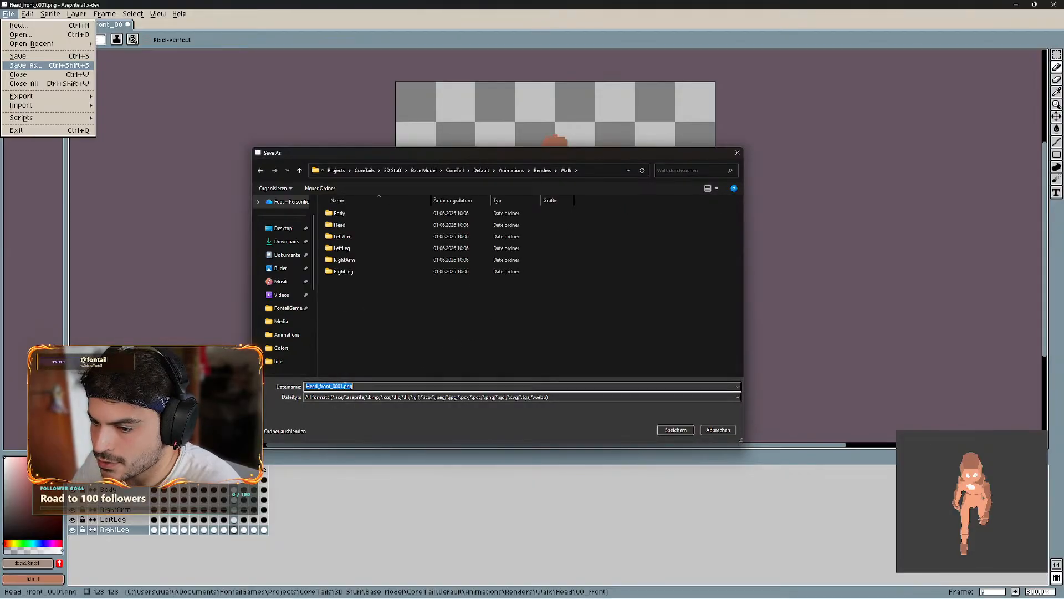
{"action": "left_click", "coordinate": [344, 387]}
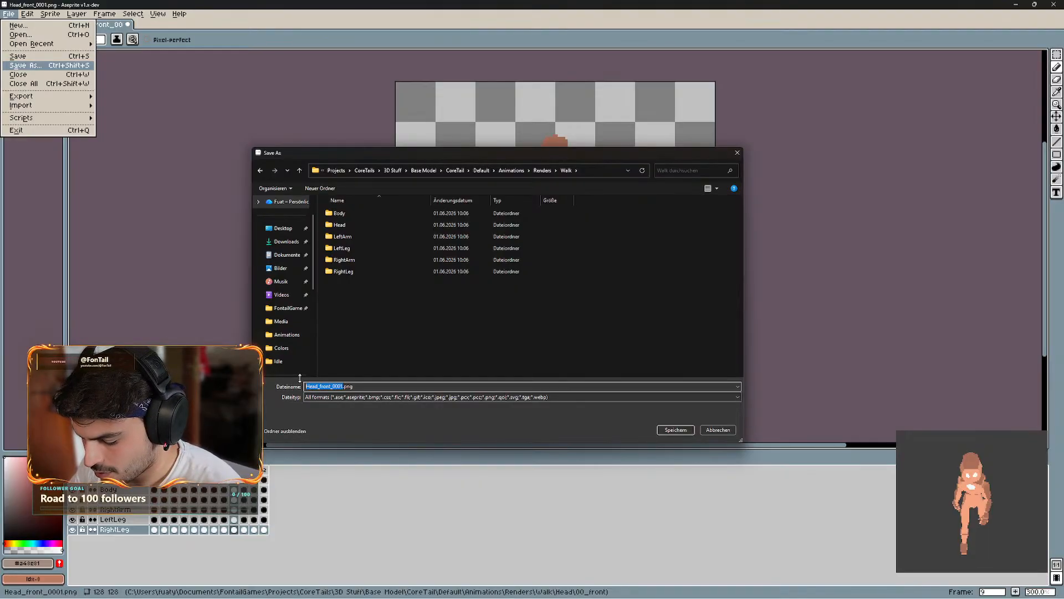
{"action": "type", "text": "CoreTail"}
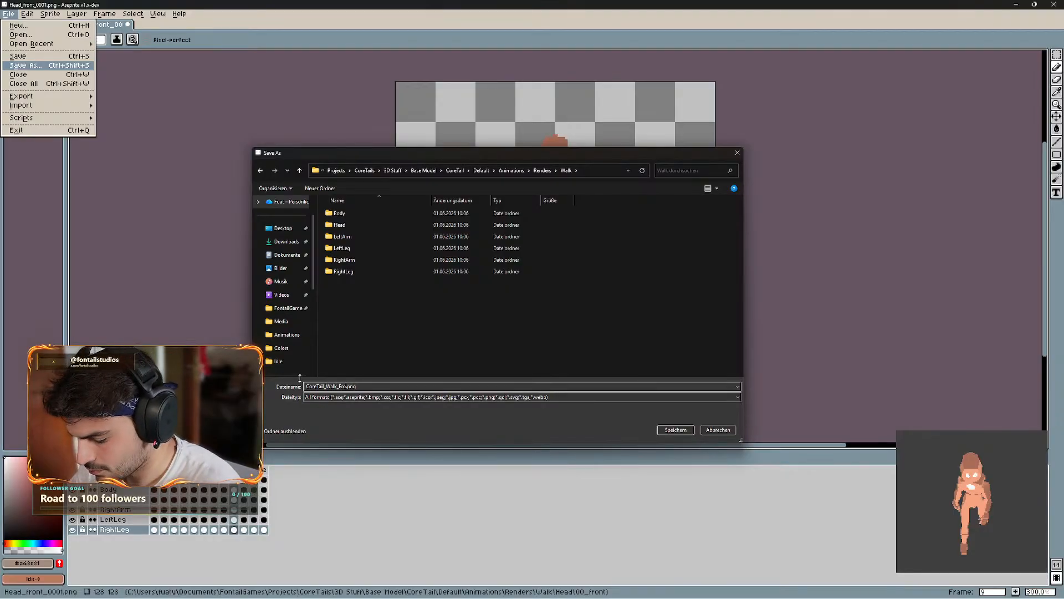
{"action": "left_click", "coordinate": [400, 397]}
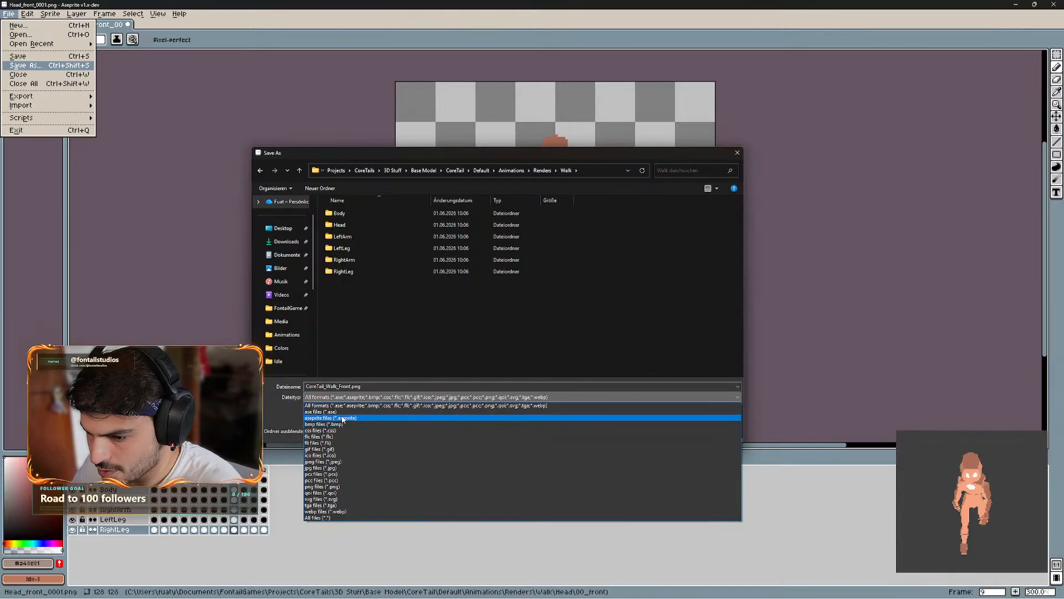
{"action": "left_click", "coordinate": [331, 417]}
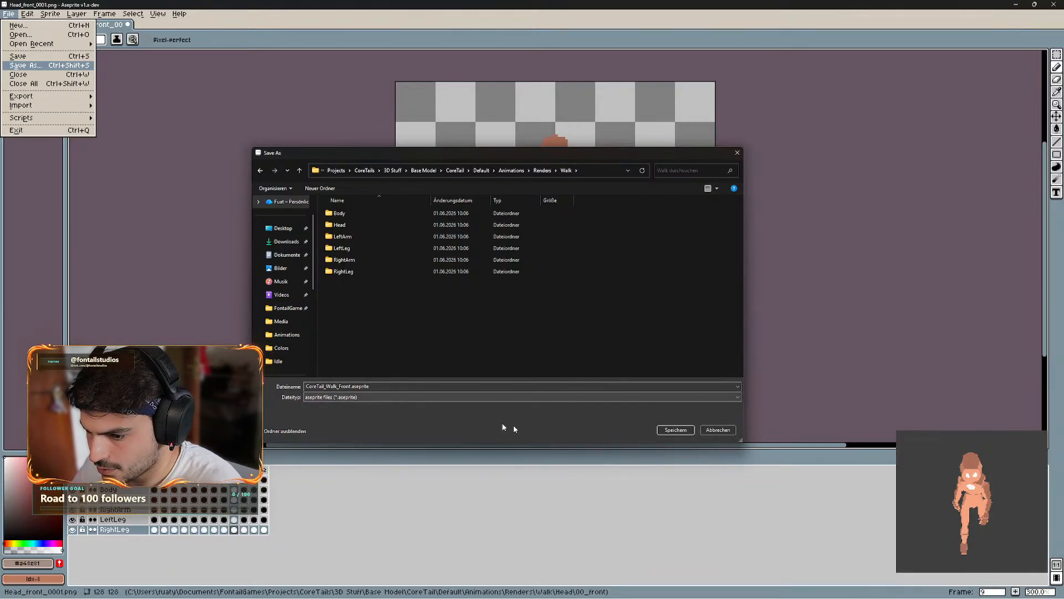
{"action": "left_click", "coordinate": [676, 430]}
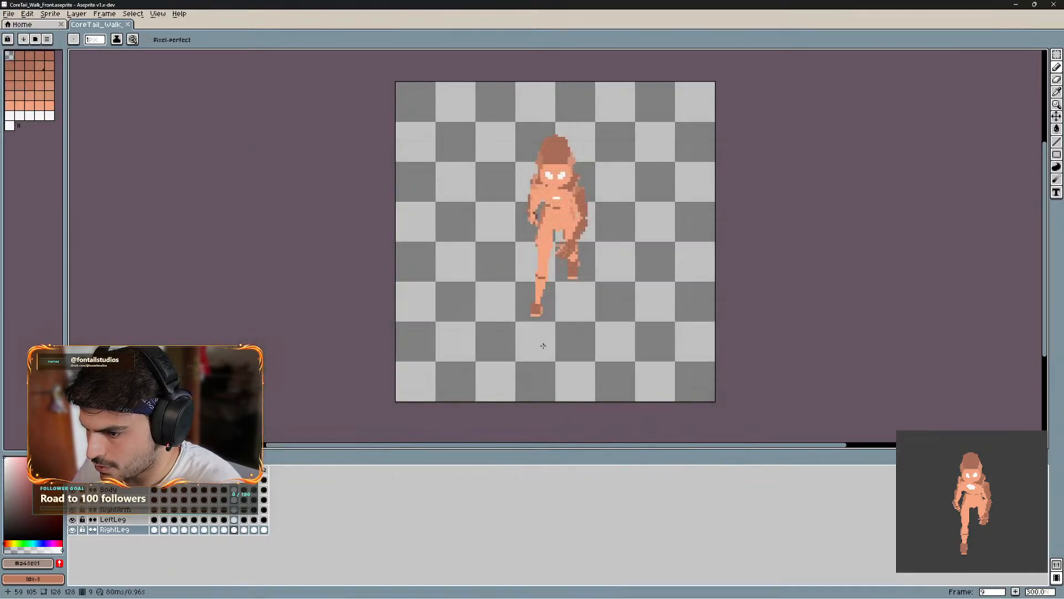
- Close Aseprite and, in File Explorer's Renders/Idle folder, rename Character_Front.aseprite to CoreTail_Idle_Front.aseprite
{"action": "left_click", "coordinate": [1059, 6]}
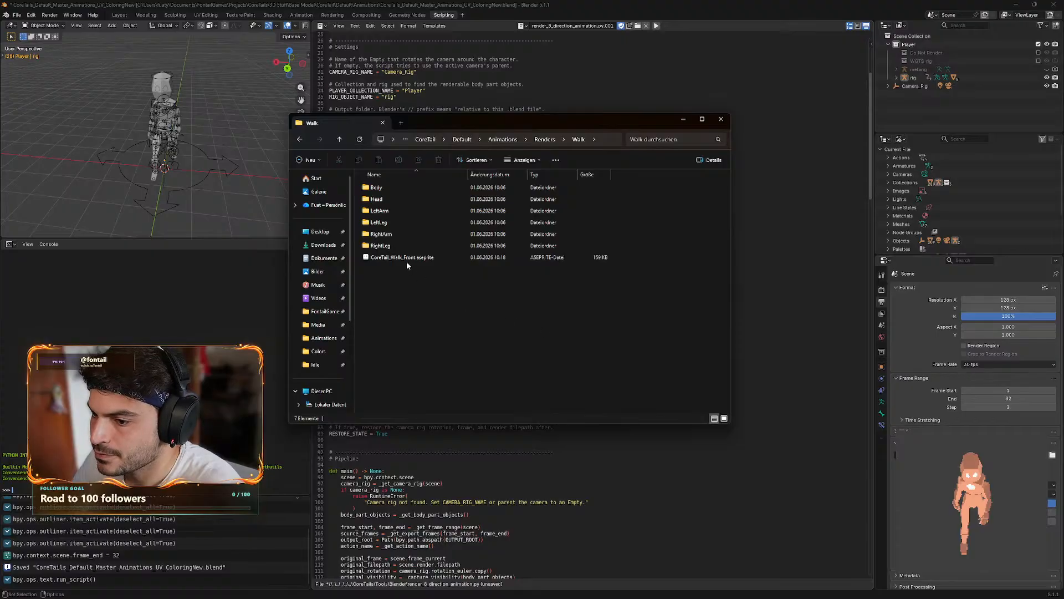
{"action": "left_click", "coordinate": [339, 140]}
{"action": "double_click", "coordinate": [371, 188]}
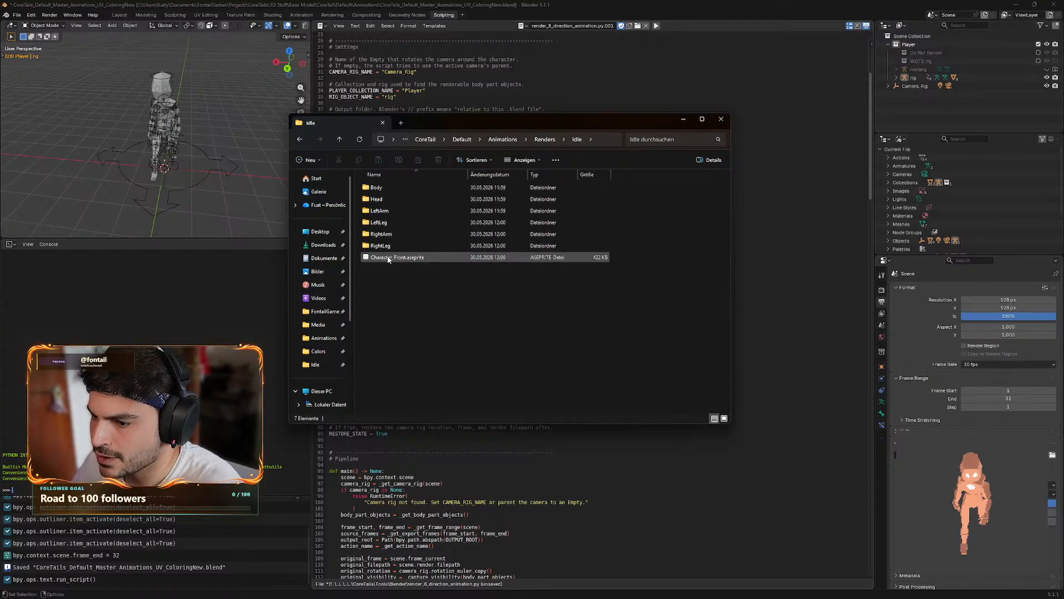
{"action": "left_click", "coordinate": [389, 258]}
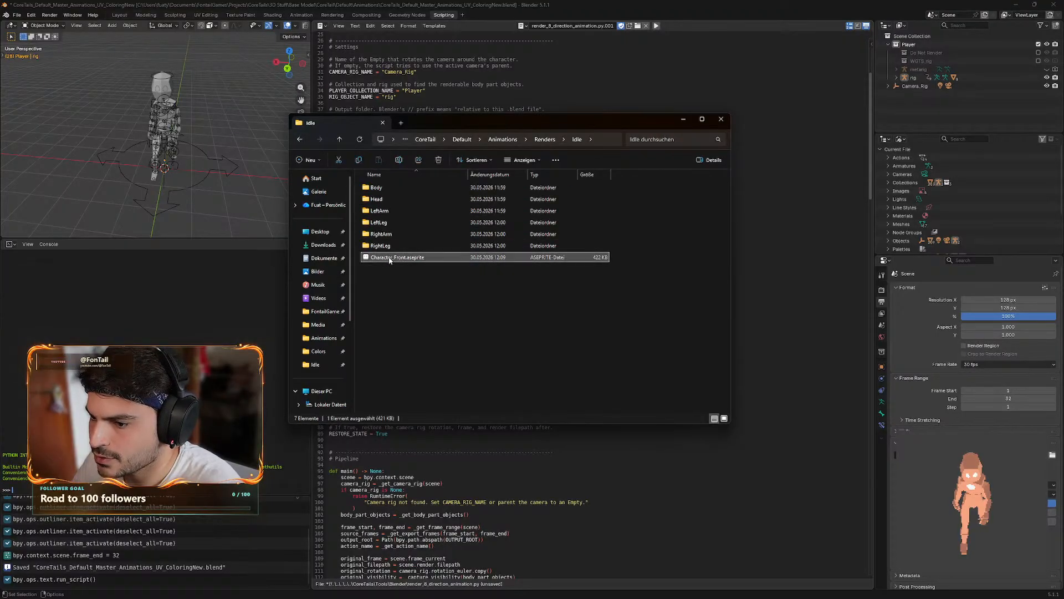
{"action": "left_click", "coordinate": [384, 259]}
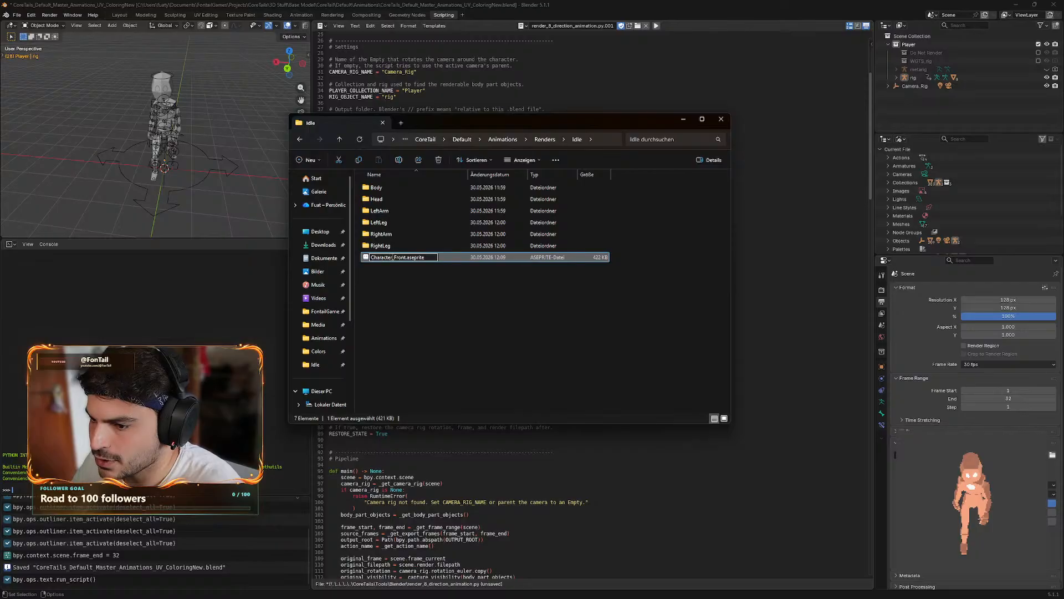
{"action": "key", "text": "BackSpace"}
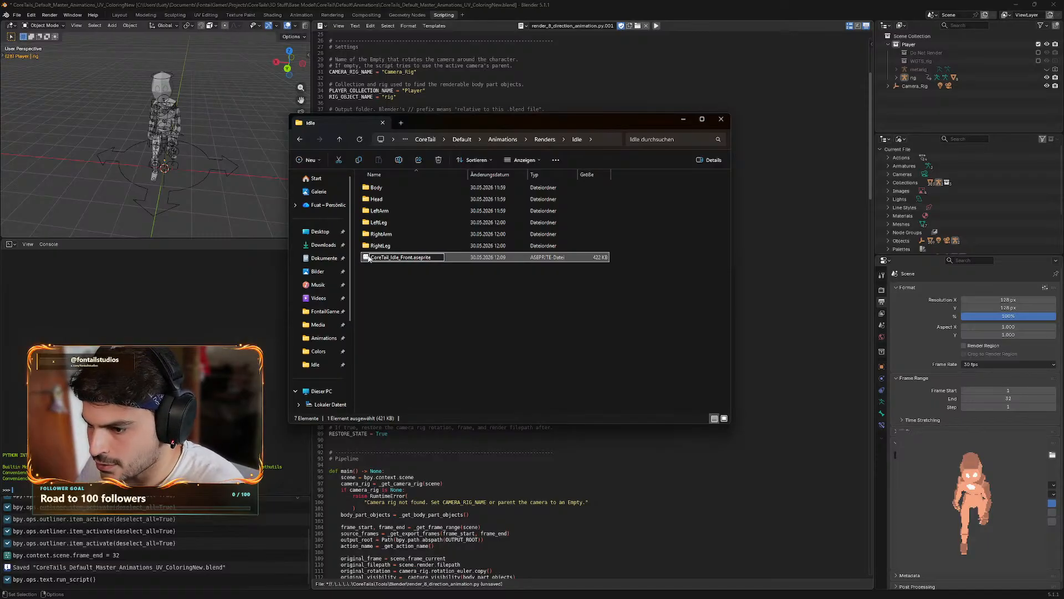
{"action": "left_click", "coordinate": [458, 285]}
{"action": "left_click", "coordinate": [324, 258]}
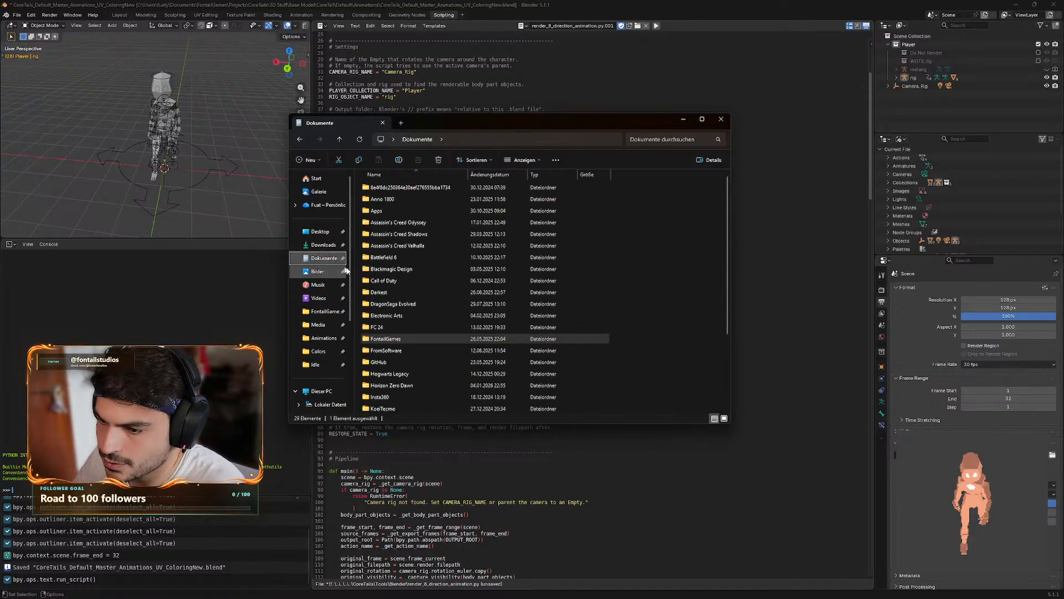
{"action": "key", "text": "alt+Left"}
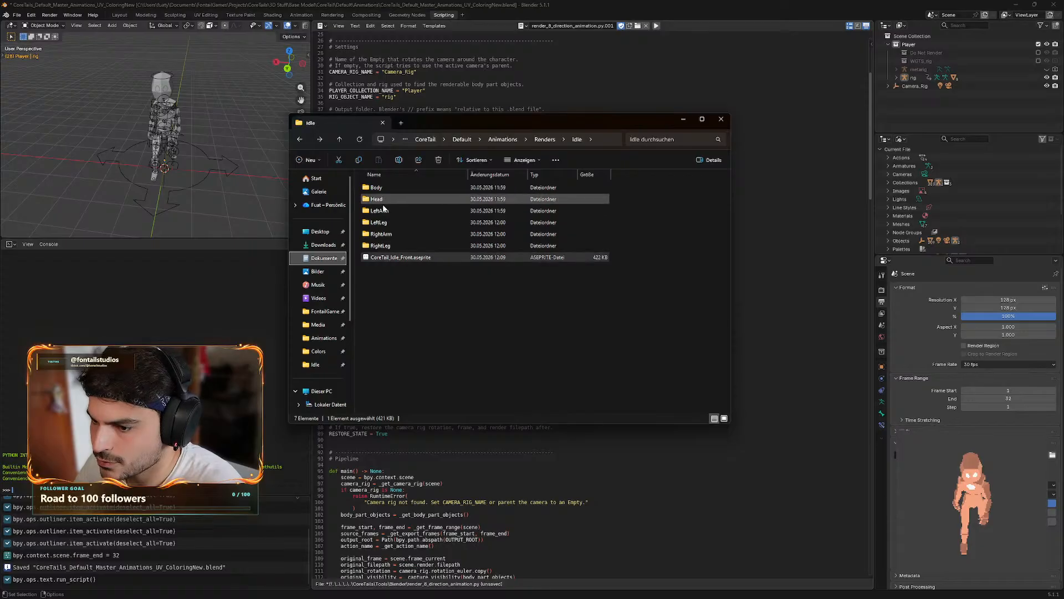
- Reopen CoreTail_Walk_Front.aseprite from the Renders/Walk folder in Aseprite and play the walk animation
{"action": "left_click", "coordinate": [300, 139]}
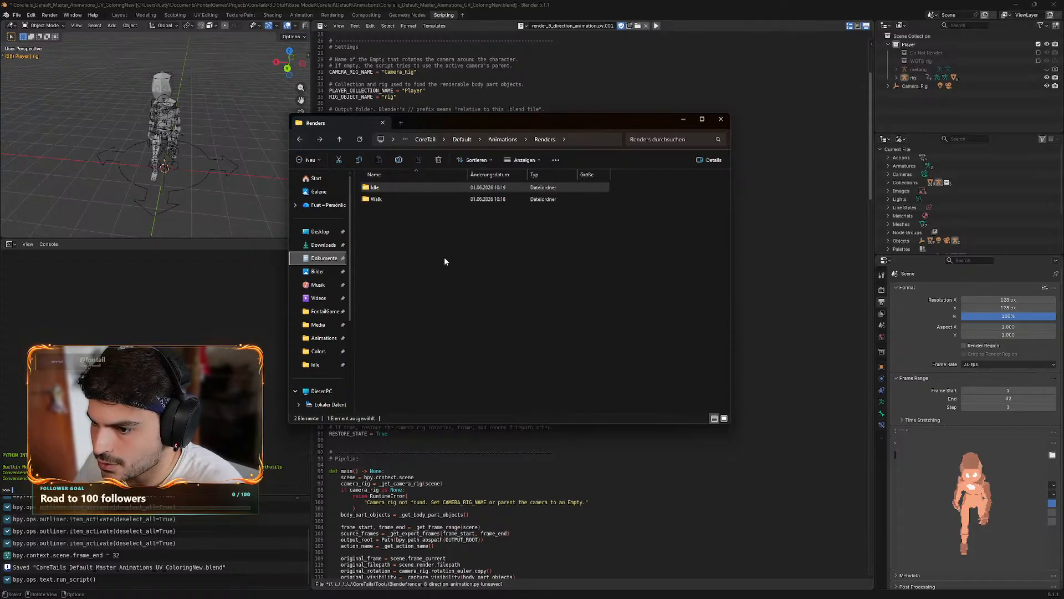
{"action": "double_click", "coordinate": [389, 200]}
{"action": "double_click", "coordinate": [397, 256]}
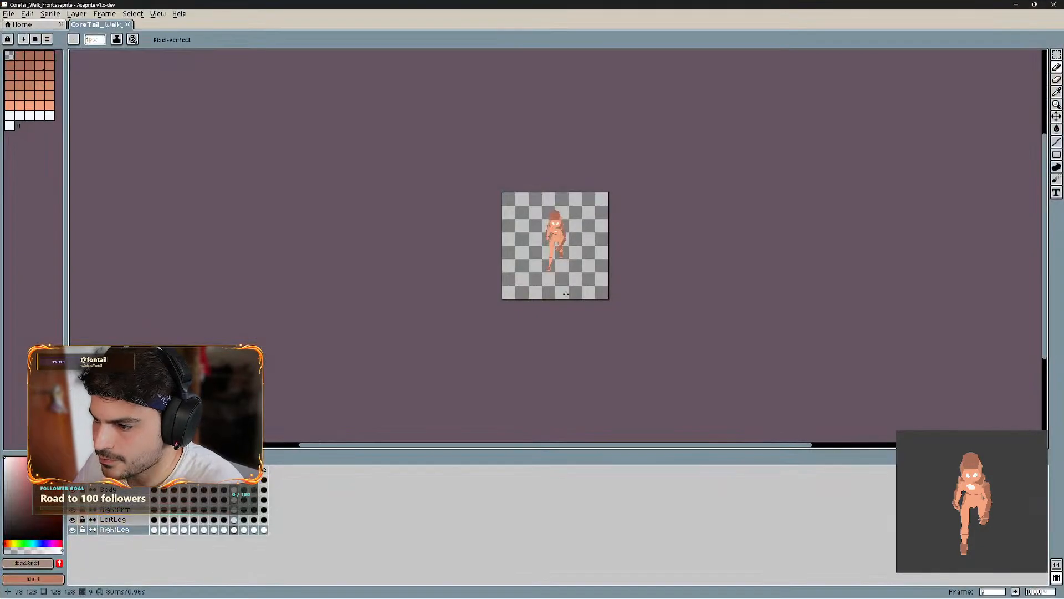
{"action": "left_click_drag", "start_coordinate": [706, 220], "coordinate": [732, 276]}
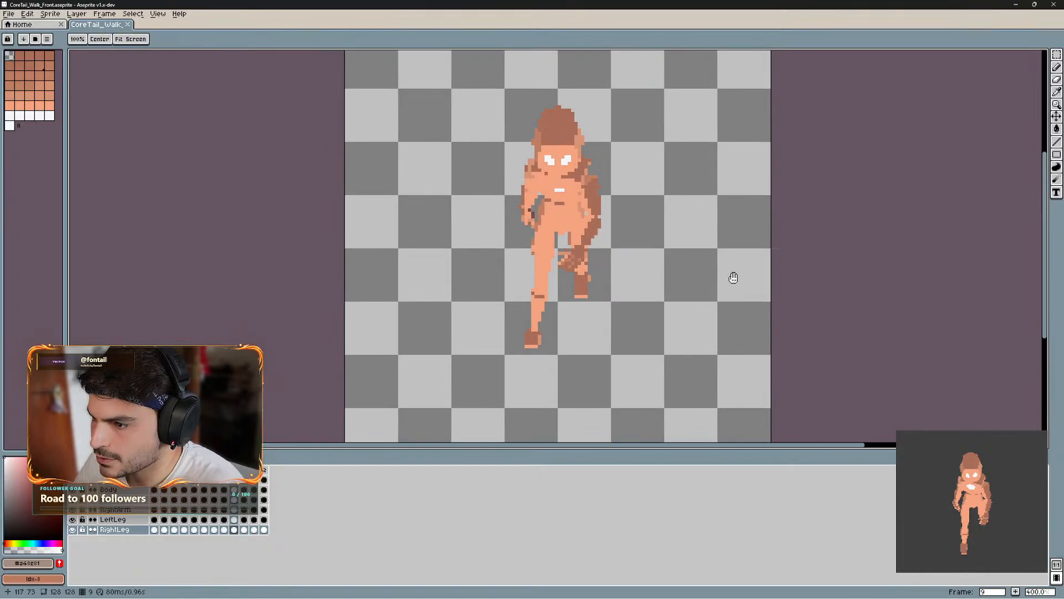
{"action": "key", "text": "Return"}
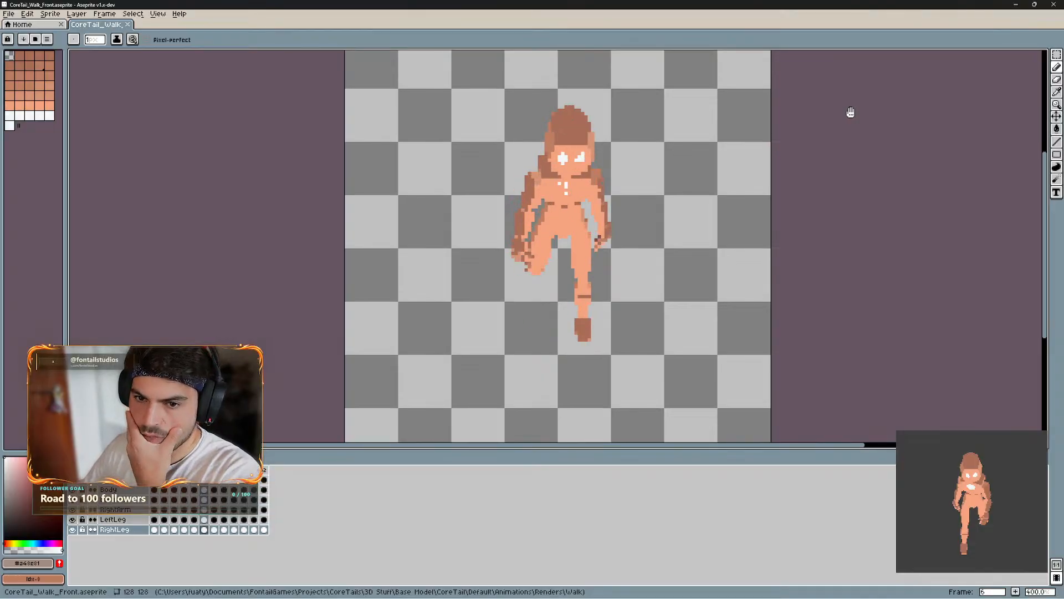
- Close Aseprite and, in Blender's Layout workspace, play the rig's Walk animation
{"action": "left_click", "coordinate": [1054, 4]}
{"action": "left_click", "coordinate": [559, 367]}
{"action": "left_click", "coordinate": [683, 120]}
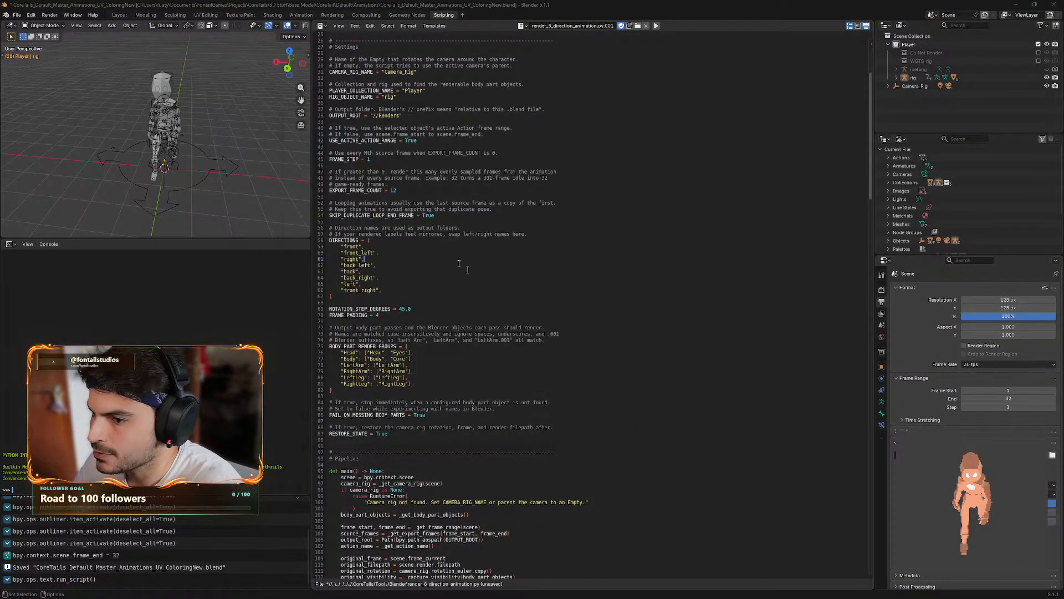
{"action": "left_click", "coordinate": [119, 15]}
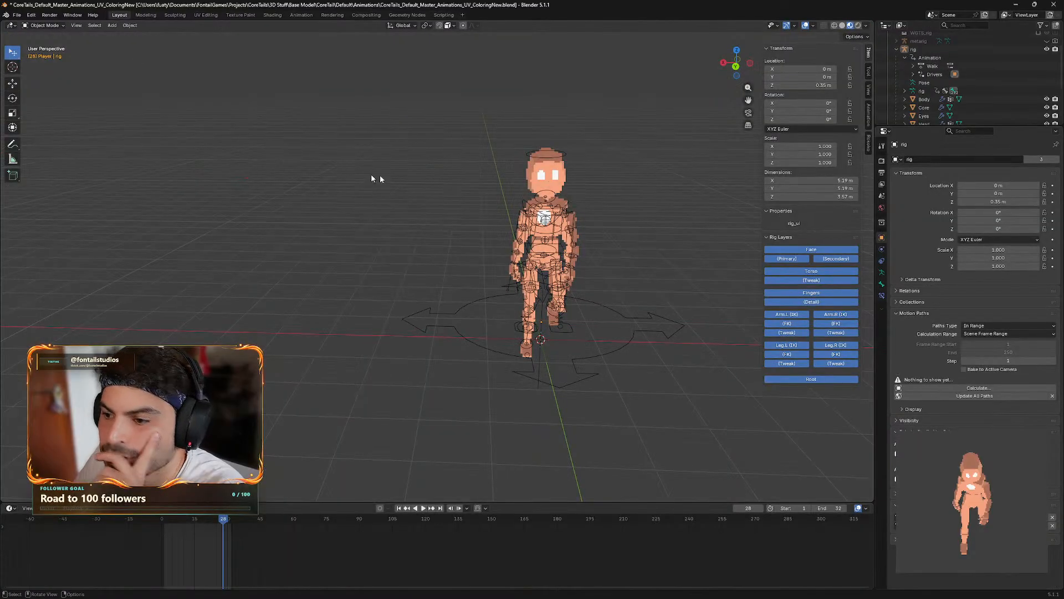
{"action": "key", "text": "space"}
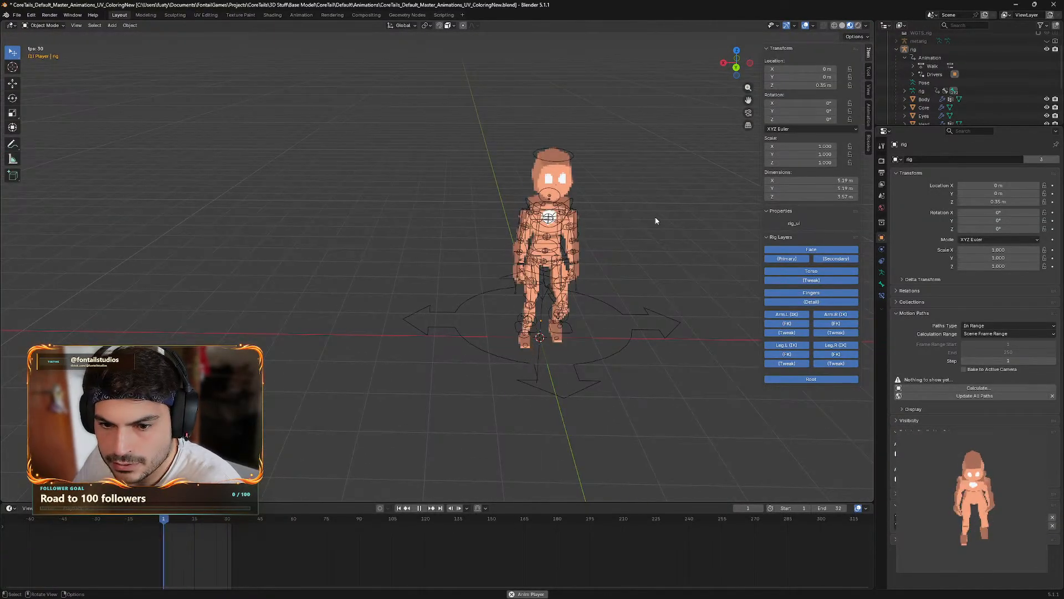
{"action": "key", "text": "space"}
{"action": "mouse_move", "coordinate": [682, 247]}
{"action": "left_mouse_down"}
{"action": "mouse_move", "coordinate": [669, 229]}
{"action": "mouse_move", "coordinate": [689, 241]}
{"action": "left_mouse_up"}
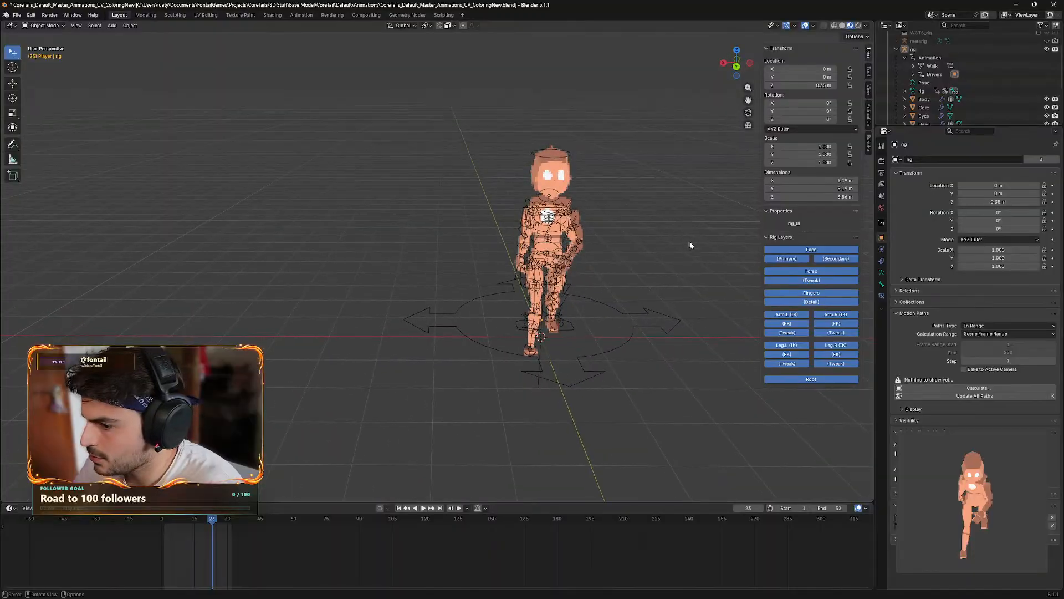
- Assign the Run action to the rig and play it back
{"action": "left_click", "coordinate": [900, 517]}
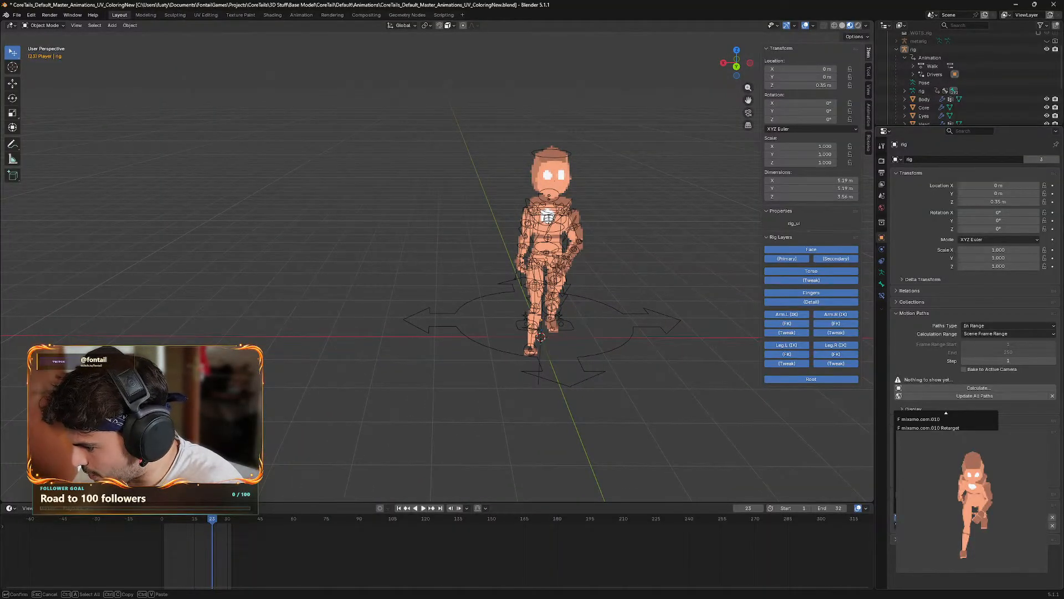
{"action": "key", "text": "Escape"}
{"action": "left_click", "coordinate": [900, 517]}
{"action": "left_click", "coordinate": [932, 477]}
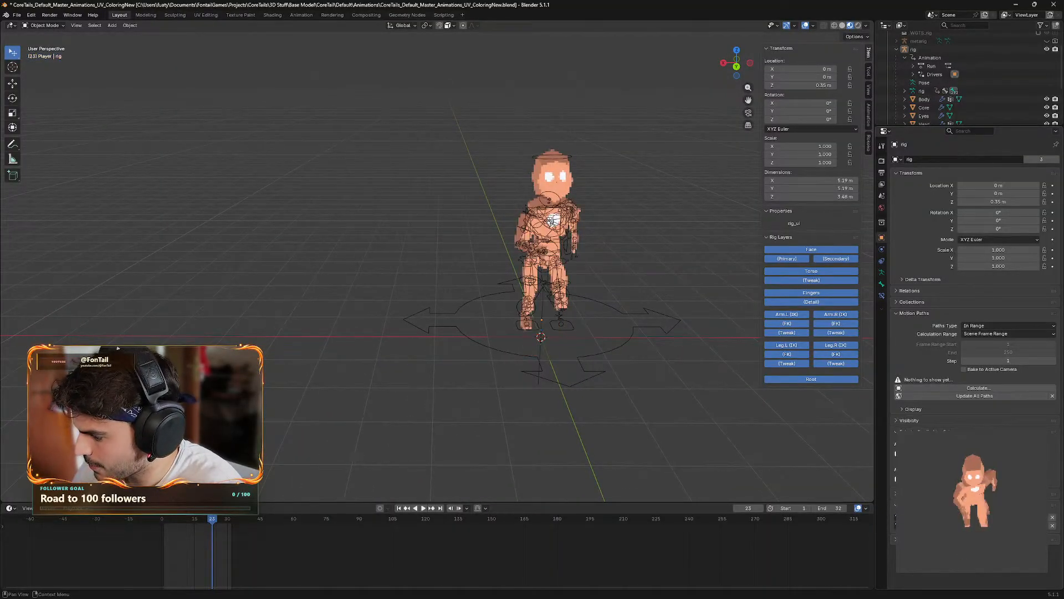
{"action": "key", "text": "space"}
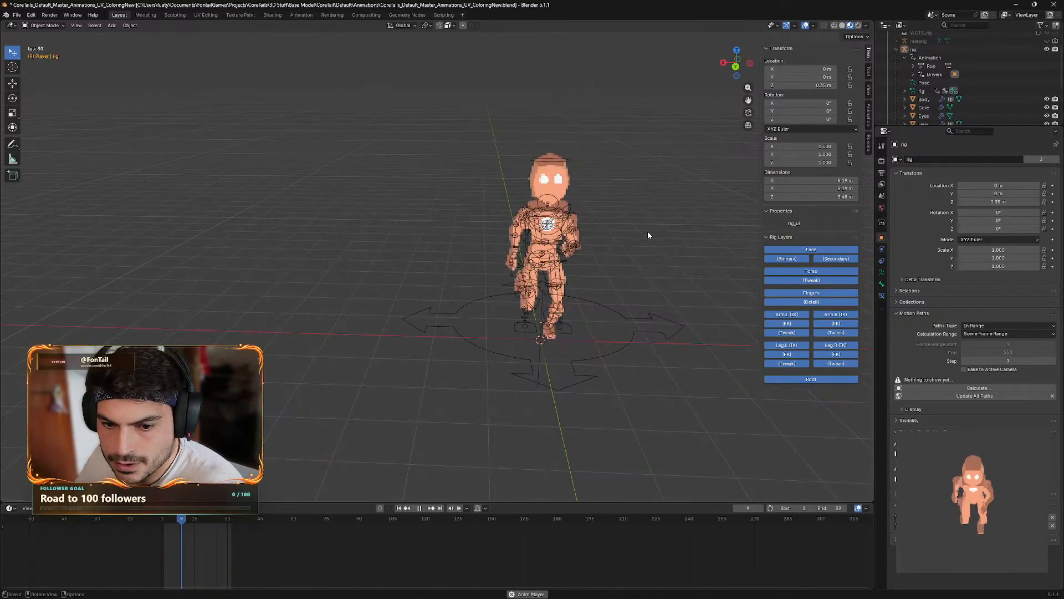
{"action": "key", "text": "space"}
- Set the scene's end frame to 20 so the Run animation loops, and play the shortened cycle
{"action": "left_click", "coordinate": [197, 519]}
{"action": "mouse_move", "coordinate": [197, 520]}
{"action": "left_mouse_down"}
{"action": "mouse_move", "coordinate": [215, 519]}
{"action": "mouse_move", "coordinate": [205, 519]}
{"action": "left_mouse_up"}
{"action": "left_click", "coordinate": [819, 509]}
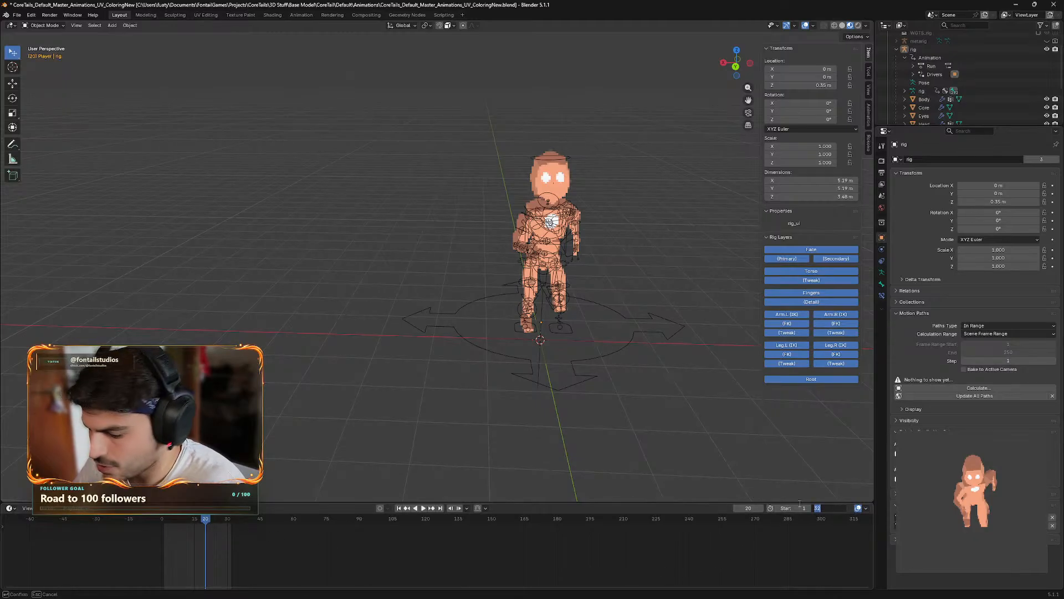
{"action": "key", "text": "Return"}
{"action": "key", "text": "space"}
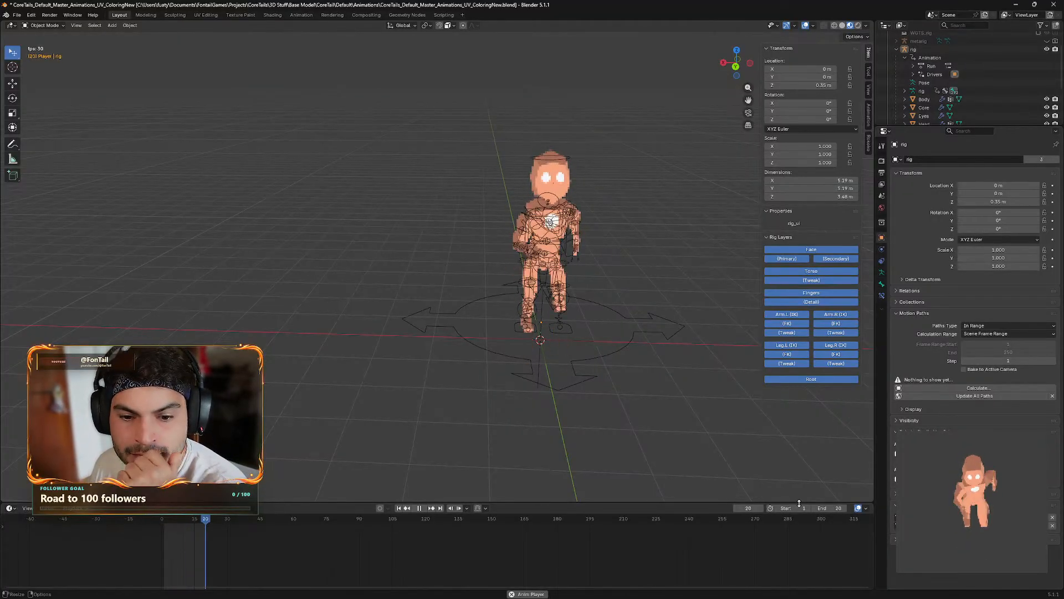
{"action": "key", "text": "space"}
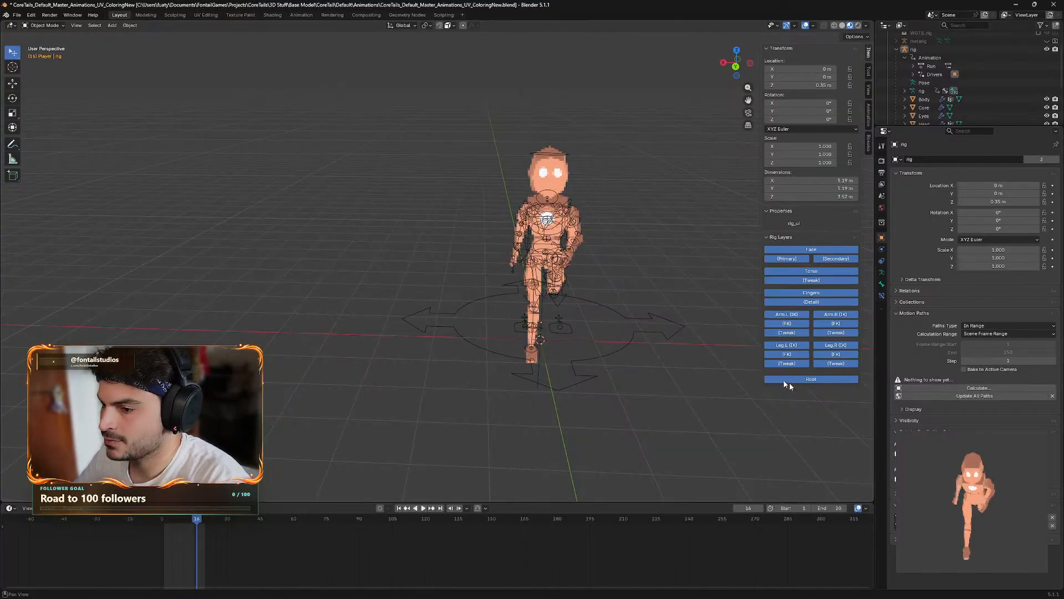
- Preview the looping run from other camera angles by temporarily rotating Camera_Rig about the global Z axis, and cancel the rotation
{"action": "left_click_drag", "start_coordinate": [788, 382], "coordinate": [665, 287]}
{"action": "key", "text": "space"}
{"action": "mouse_move", "coordinate": [685, 279]}
{"action": "left_mouse_down"}
{"action": "mouse_move", "coordinate": [687, 299]}
{"action": "mouse_move", "coordinate": [641, 284]}
{"action": "mouse_move", "coordinate": [722, 325]}
{"action": "mouse_move", "coordinate": [760, 295]}
{"action": "mouse_move", "coordinate": [834, 302]}
{"action": "mouse_move", "coordinate": [835, 318]}
{"action": "mouse_move", "coordinate": [660, 289]}
{"action": "mouse_move", "coordinate": [675, 293]}
{"action": "mouse_move", "coordinate": [681, 272]}
{"action": "left_mouse_up"}
{"action": "scroll", "coordinate": [953, 97], "scroll_direction": "down", "scroll_amount": 4}
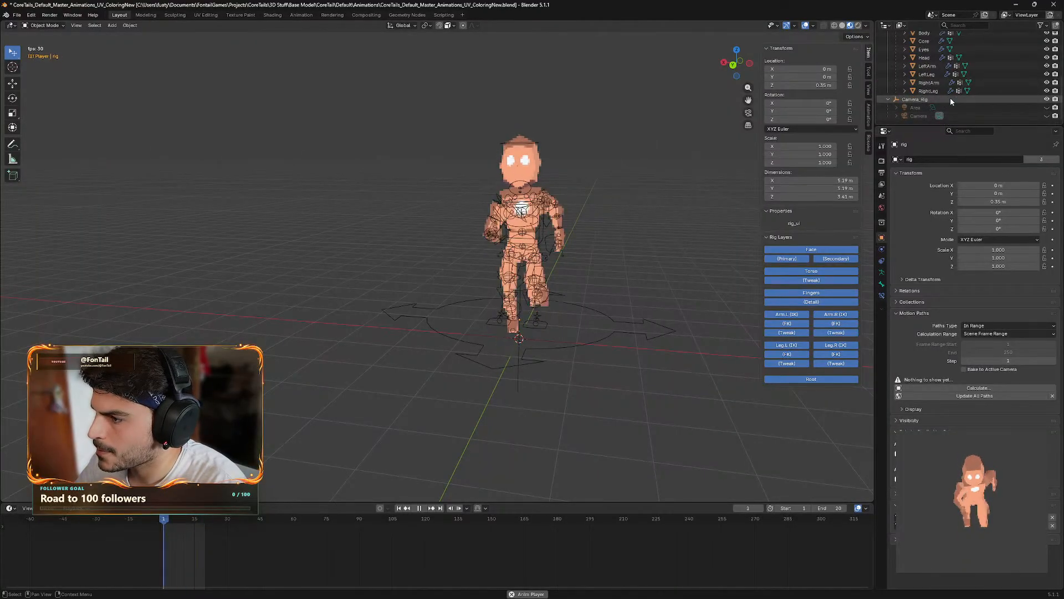
{"action": "left_click", "coordinate": [950, 99]}
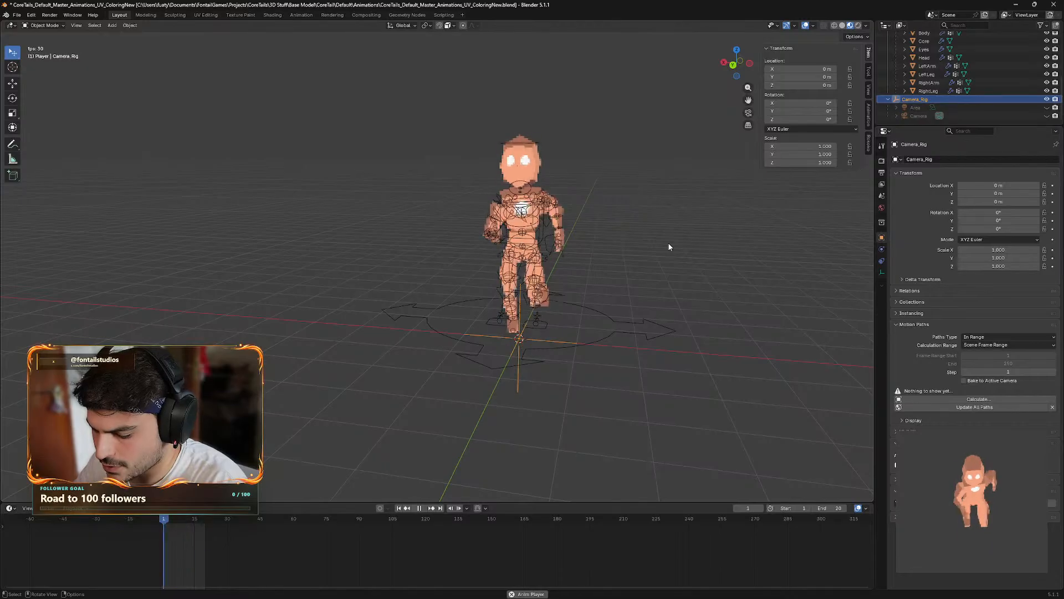
{"action": "key", "text": "r"}
{"action": "key", "text": "z"}
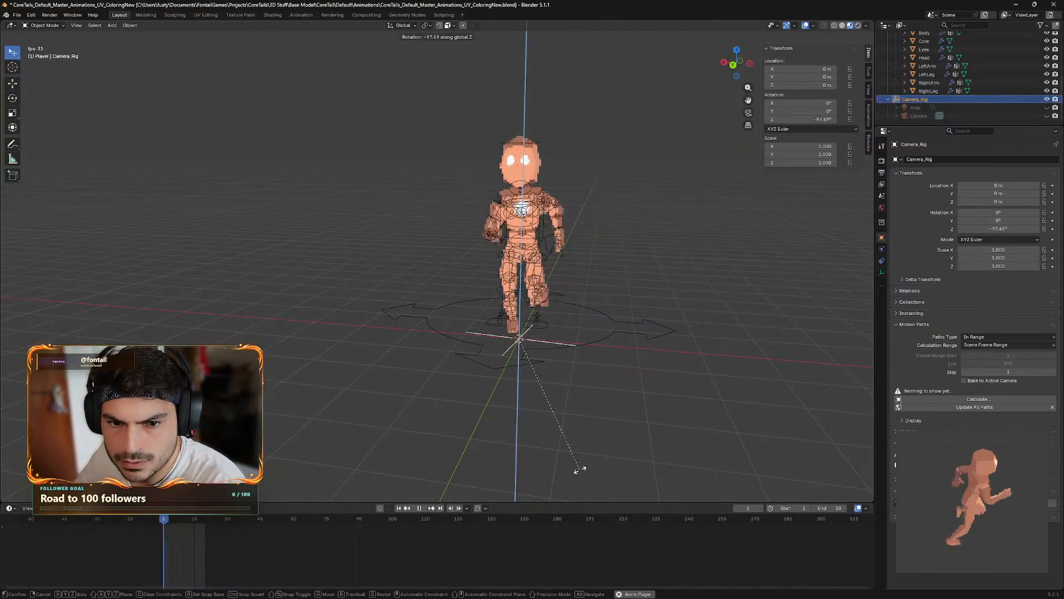
{"action": "right_click", "coordinate": [643, 262]}
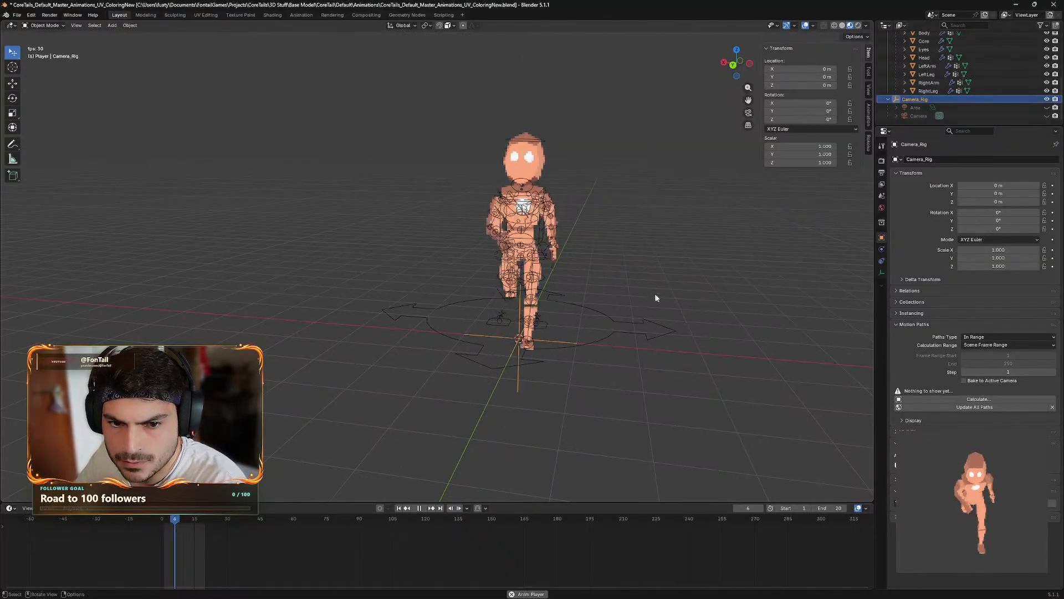
{"action": "left_click", "coordinate": [708, 292]}
- Make the rig the active object again and stop the animation playback
{"action": "scroll", "coordinate": [886, 96], "scroll_direction": "up", "scroll_amount": 3}
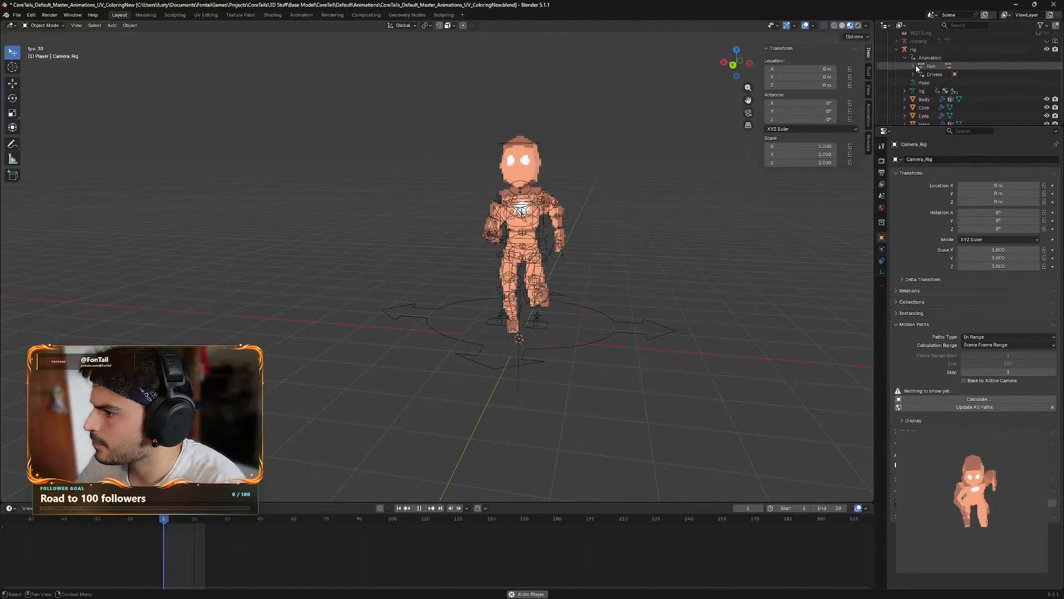
{"action": "left_click", "coordinate": [916, 49]}
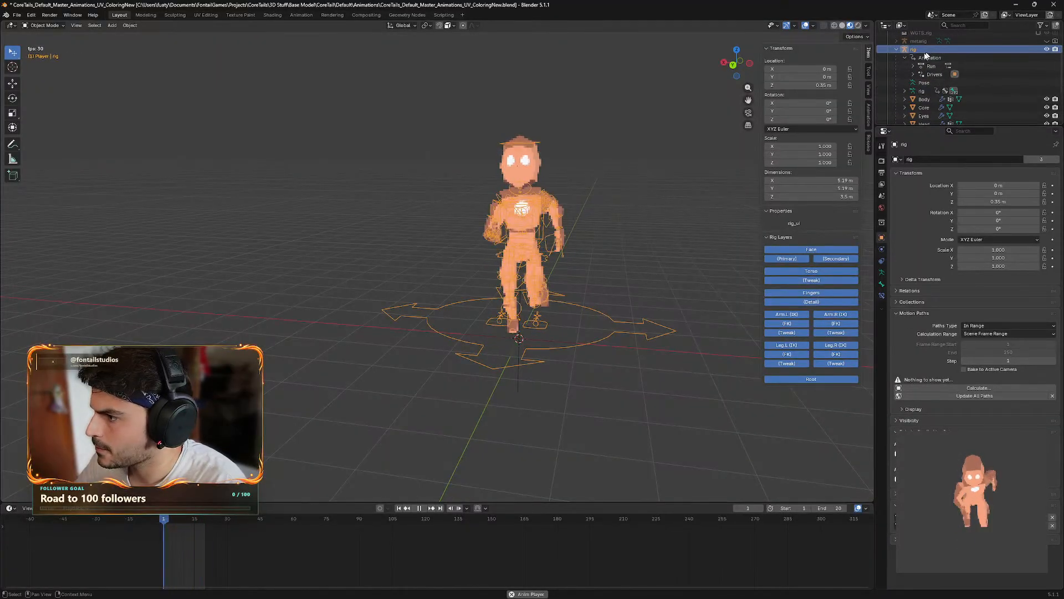
{"action": "left_click", "coordinate": [679, 201]}
{"action": "left_click_drag", "start_coordinate": [678, 201], "coordinate": [630, 233]}
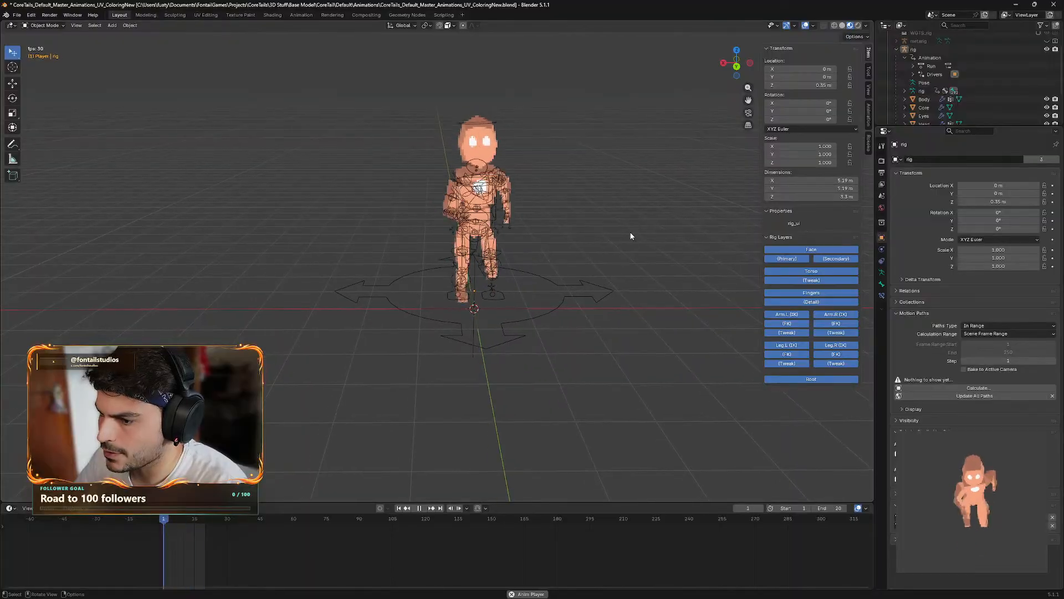
{"action": "key", "text": "space"}
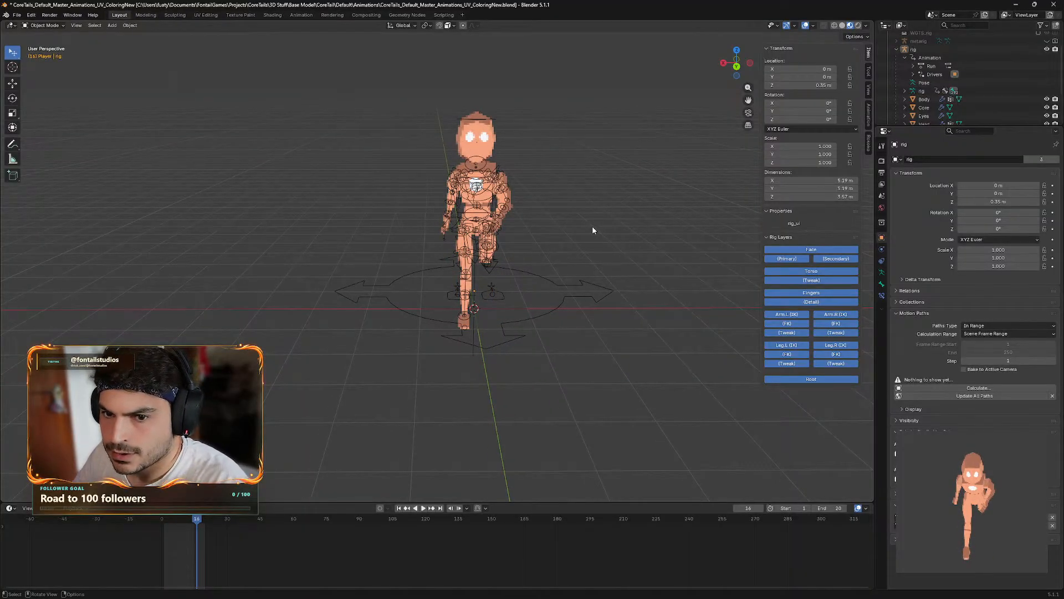
- Look up the Unarmed Run frame count in the Animation_Frames.txt notes and put the notes away
{"action": "mouse_move", "coordinate": [607, 573]}
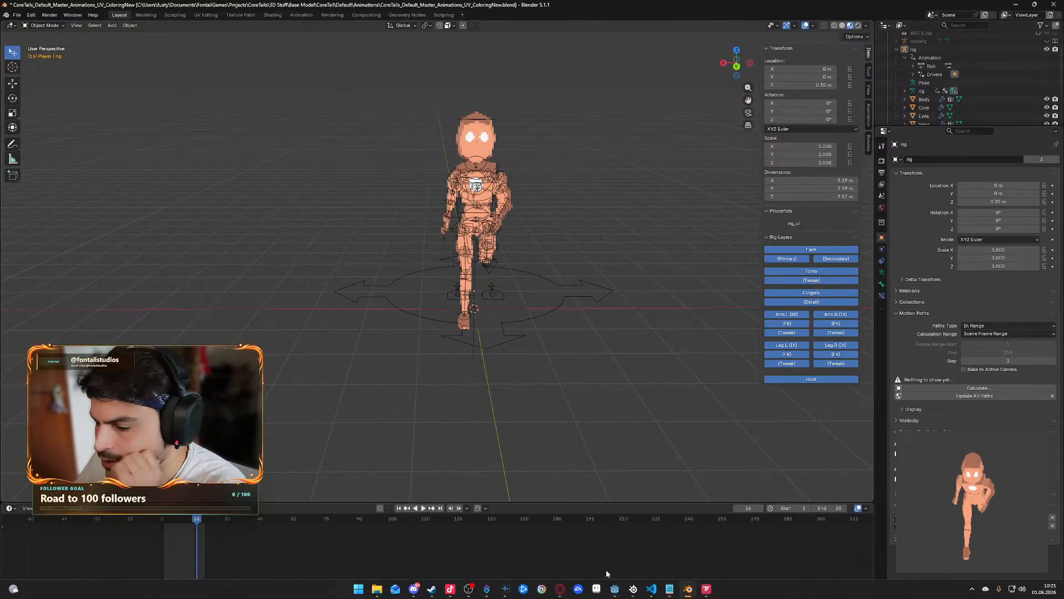
{"action": "left_click", "coordinate": [670, 589]}
{"action": "left_click_drag", "start_coordinate": [434, 154], "coordinate": [517, 146]}
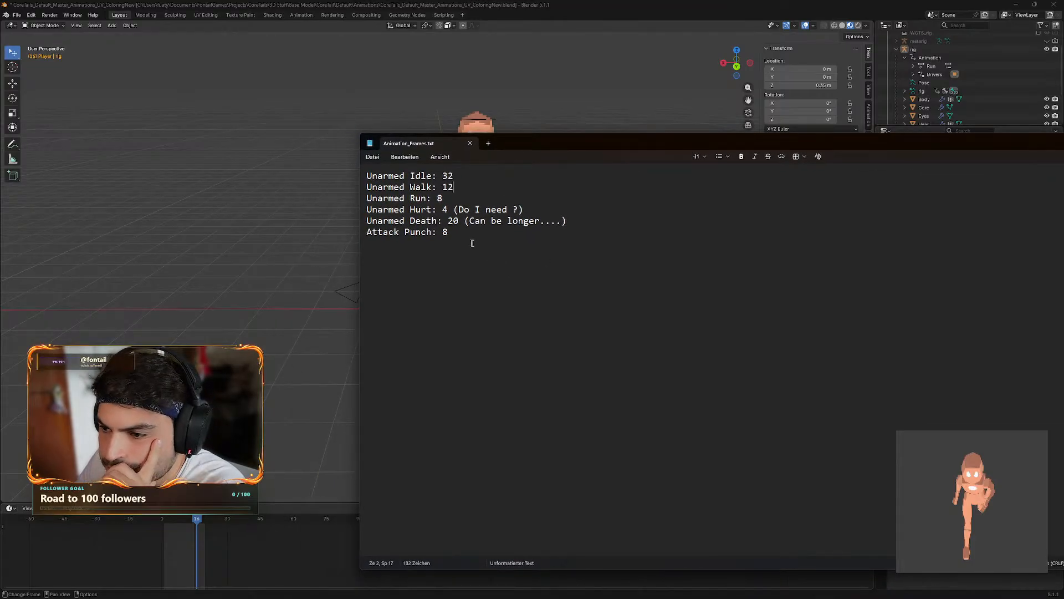
{"action": "mouse_move", "coordinate": [437, 200]}
{"action": "left_mouse_down"}
{"action": "mouse_move", "coordinate": [460, 197]}
{"action": "mouse_move", "coordinate": [439, 196]}
{"action": "left_mouse_up"}
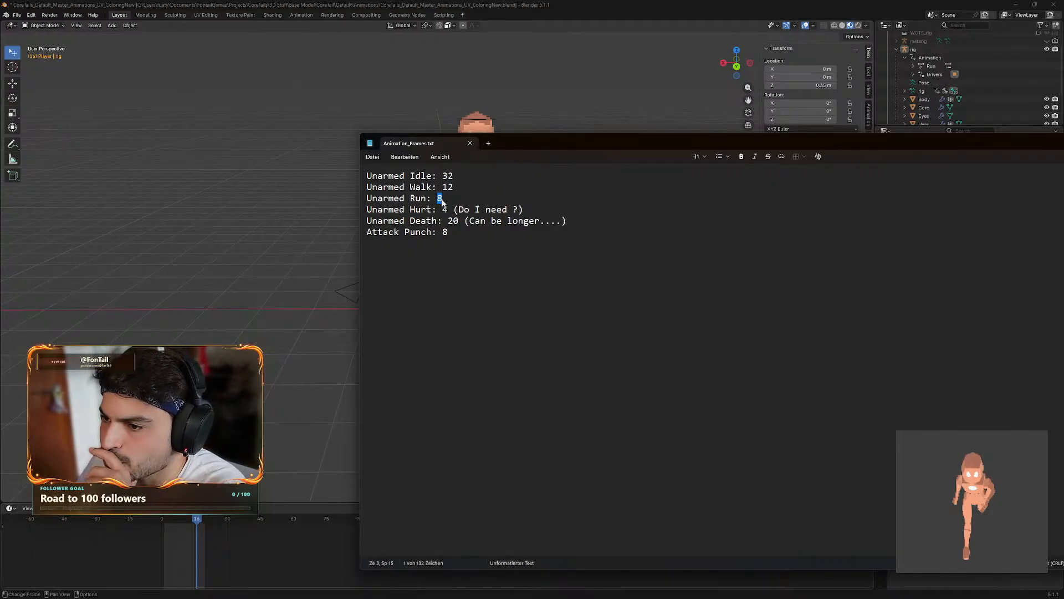
{"action": "left_click", "coordinate": [447, 198]}
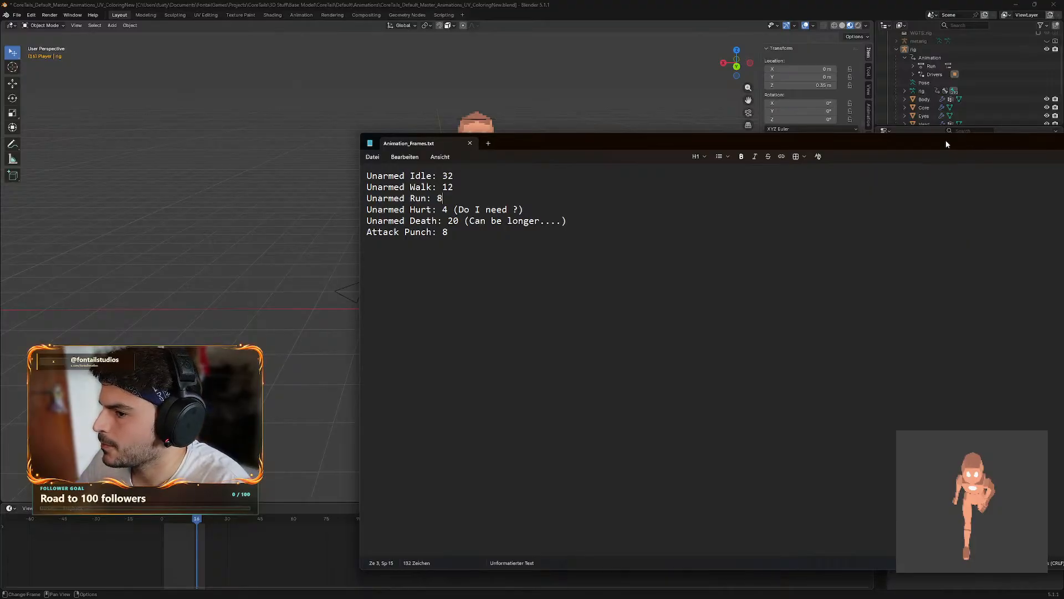
{"action": "left_click_drag", "start_coordinate": [947, 144], "coordinate": [904, 144]}
{"action": "left_click", "coordinate": [1055, 143]}
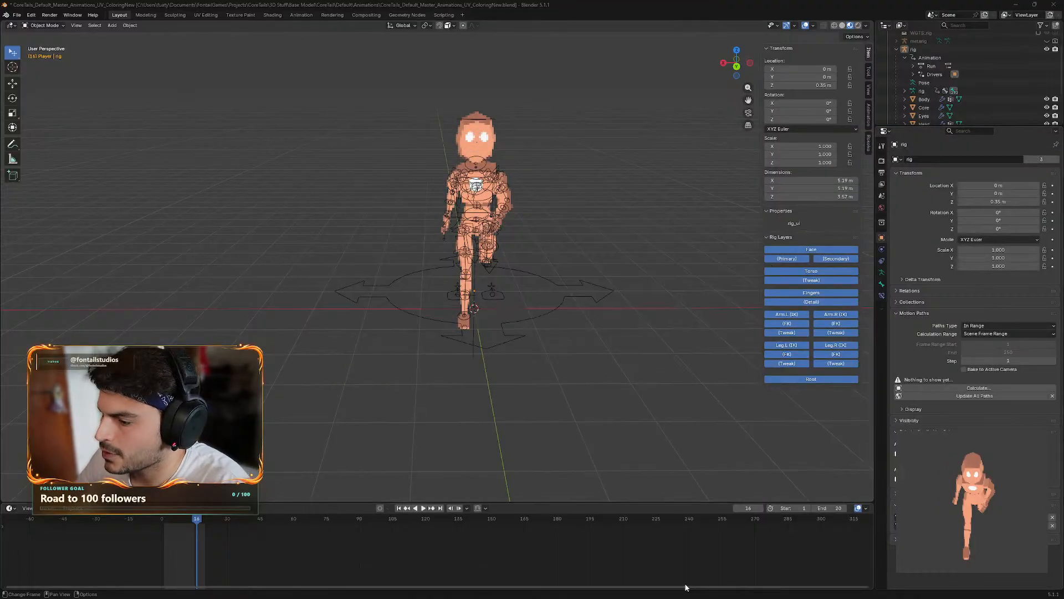
- Set EXPORT_FRAME_COUNT to 8 in the render_8_direction_animation.py script and run it after saving the Blender file
{"action": "left_click", "coordinate": [445, 15]}
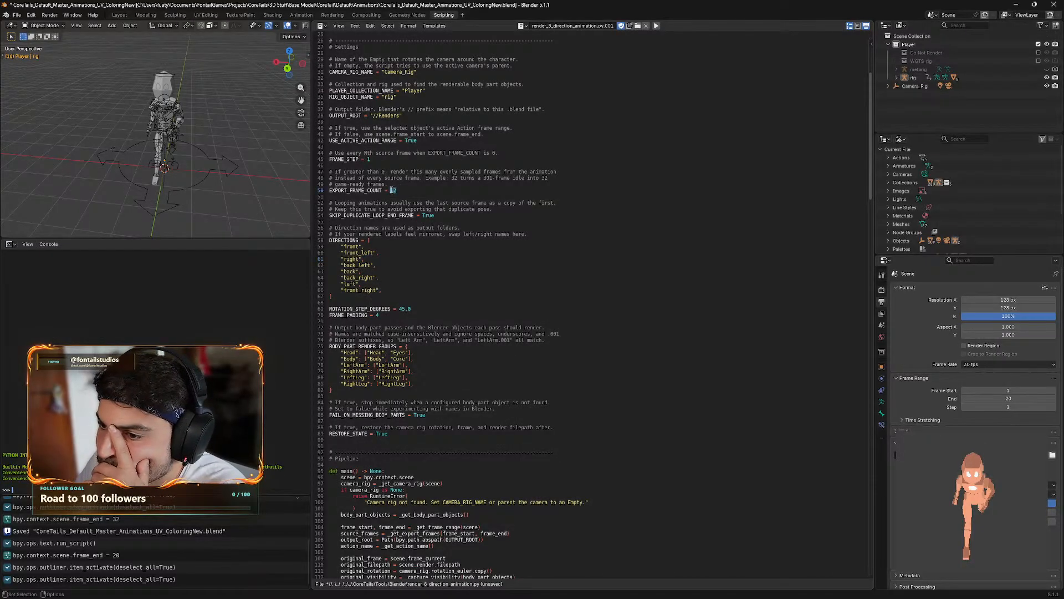
{"action": "type", "text": "8"}
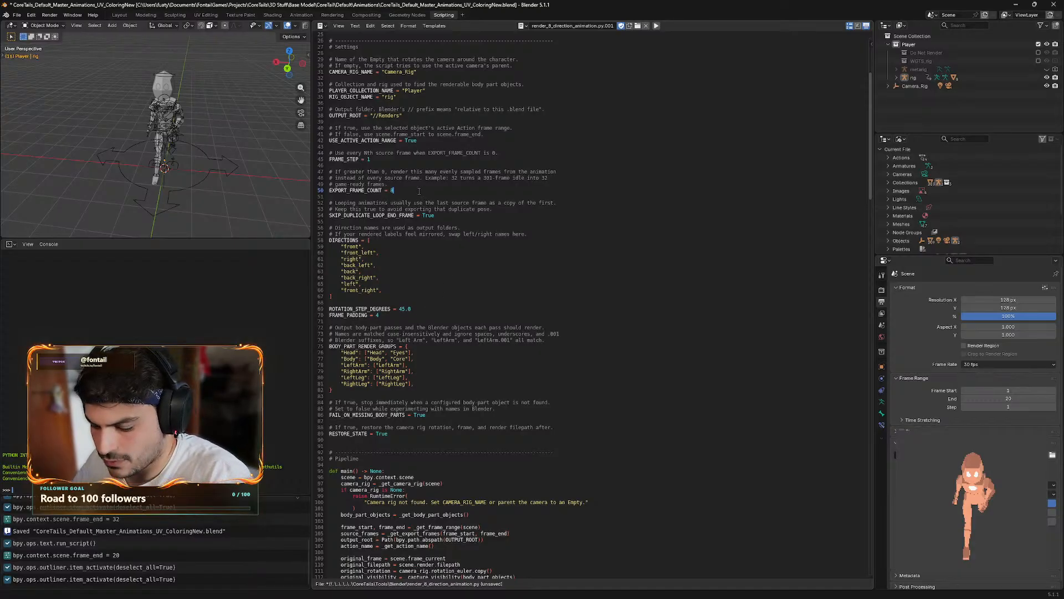
{"action": "key", "text": "ctrl+s"}
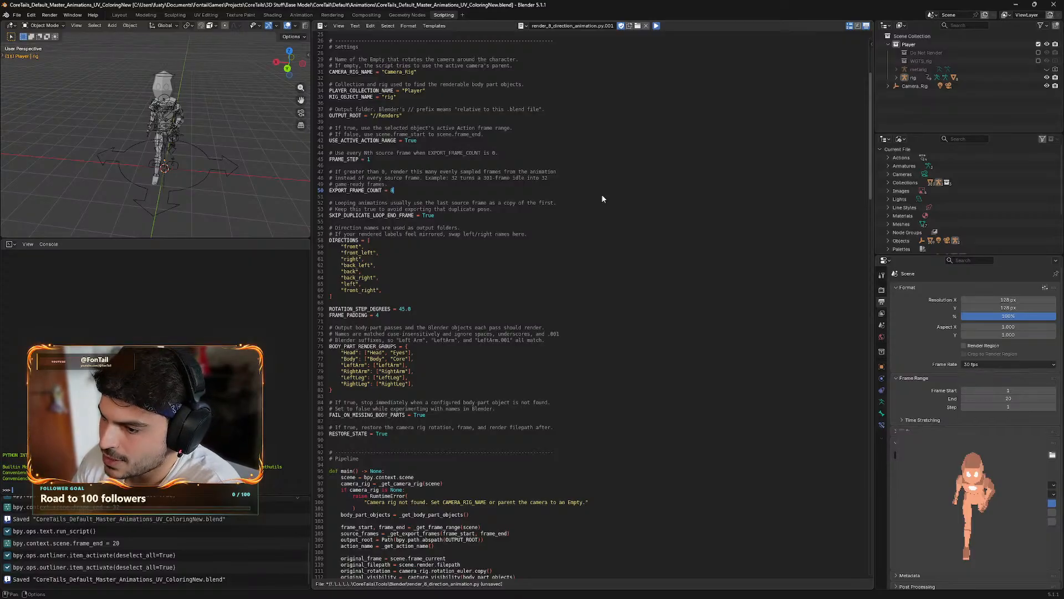
{"action": "key", "text": "alt+p"}
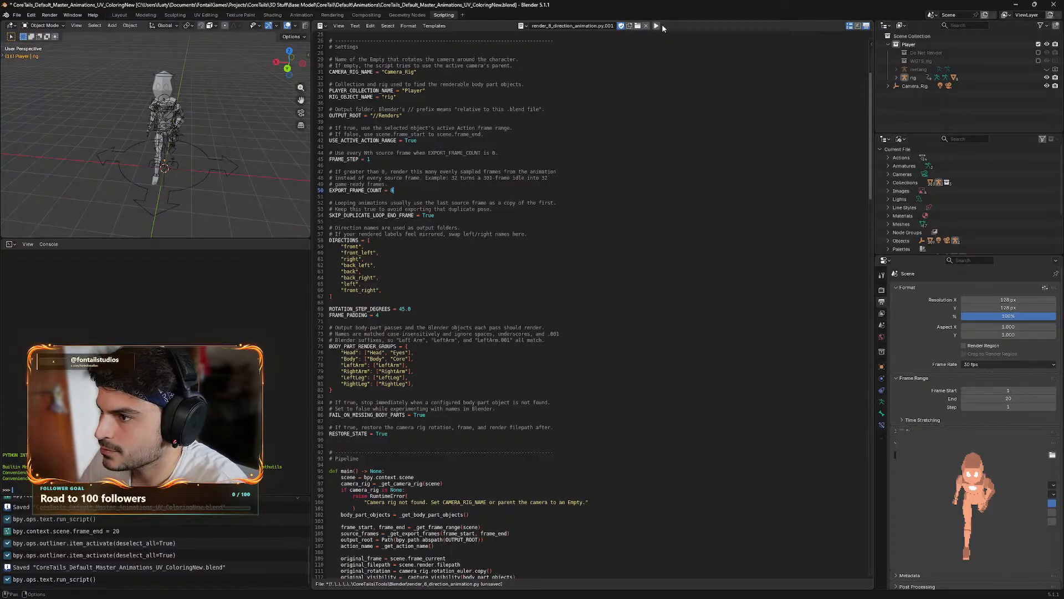
- In File Explorer, inspect the body-part folders inside Renders/Run, including the Head folder
{"action": "left_click", "coordinate": [377, 589]}
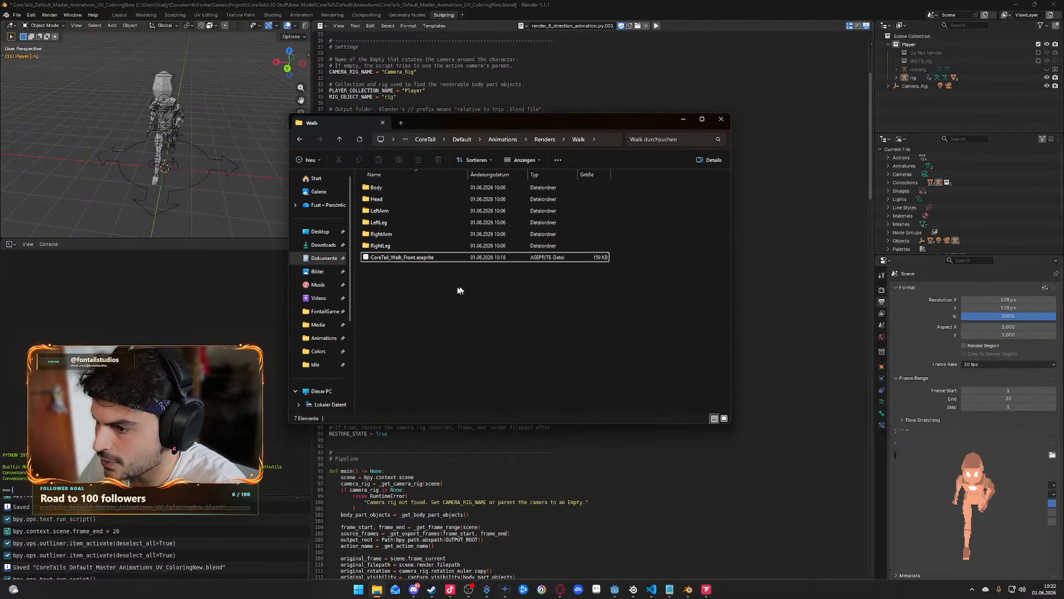
{"action": "left_click", "coordinate": [300, 139]}
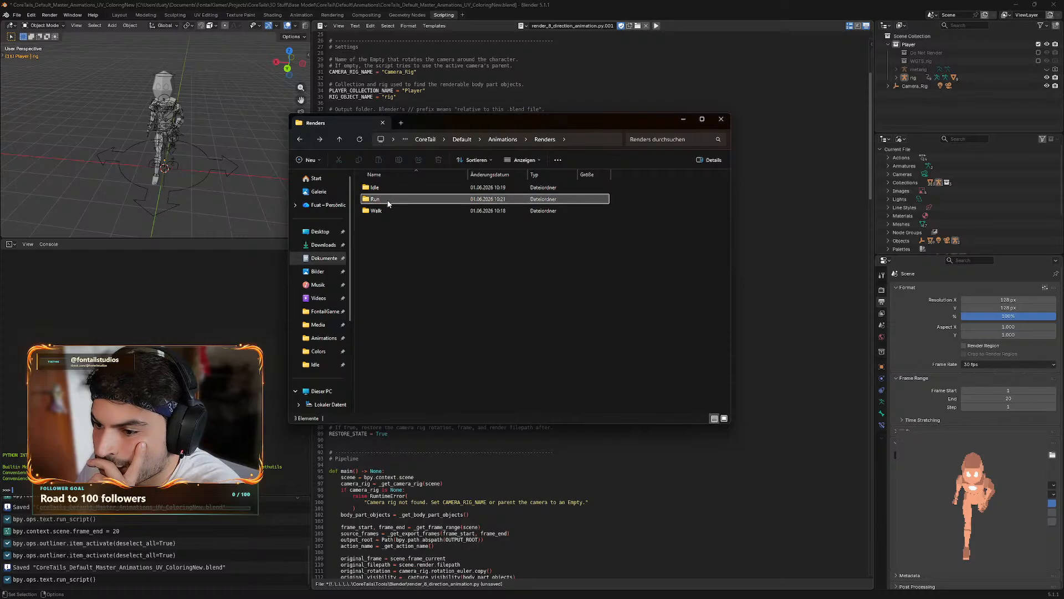
{"action": "double_click", "coordinate": [388, 201]}
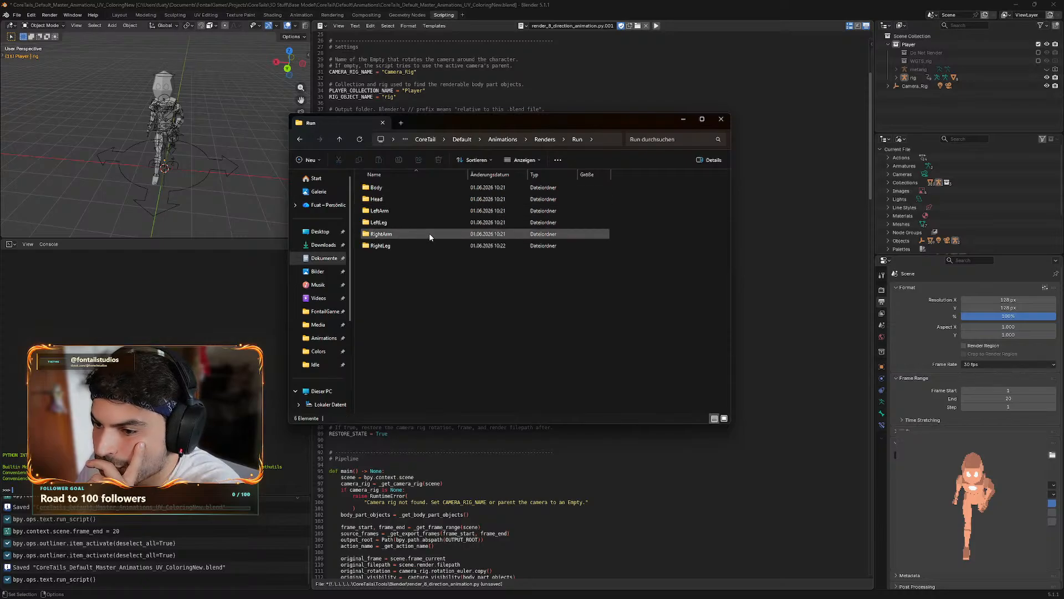
{"action": "double_click", "coordinate": [401, 199]}
{"action": "left_click", "coordinate": [300, 139]}
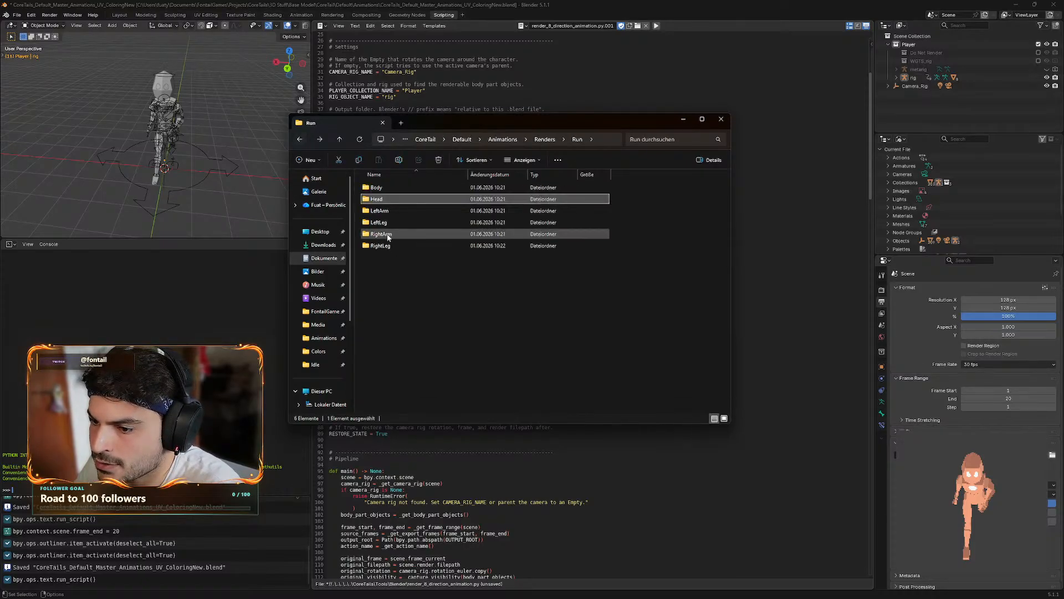
{"action": "left_click", "coordinate": [394, 273]}
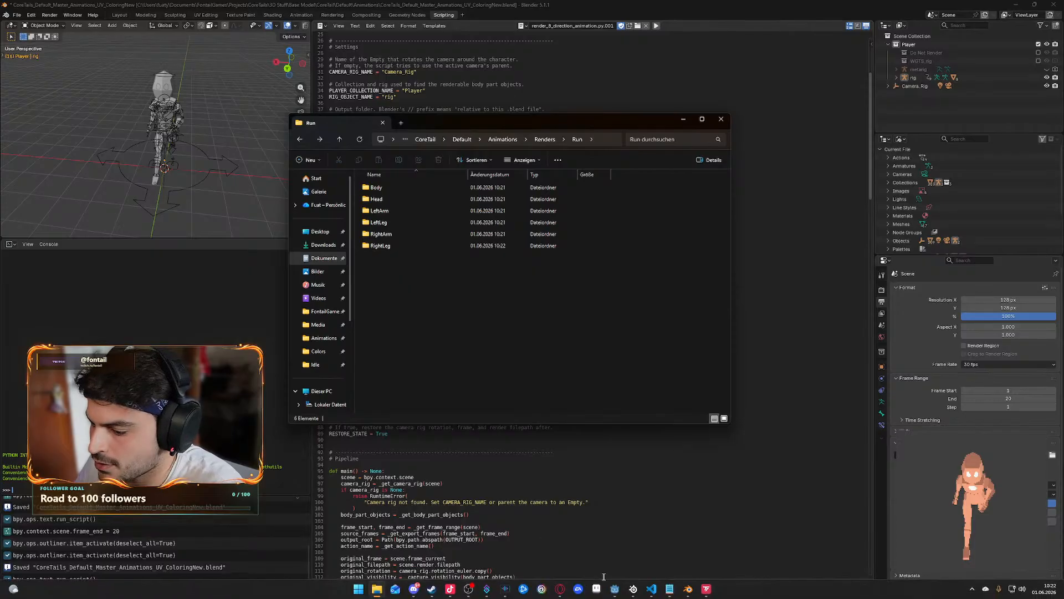
- Switch to Aseprite and open Head_front_0001.png to Head_front_0008.png from Renders/Run/Head/00_front as one animation
{"action": "left_click", "coordinate": [597, 589]}
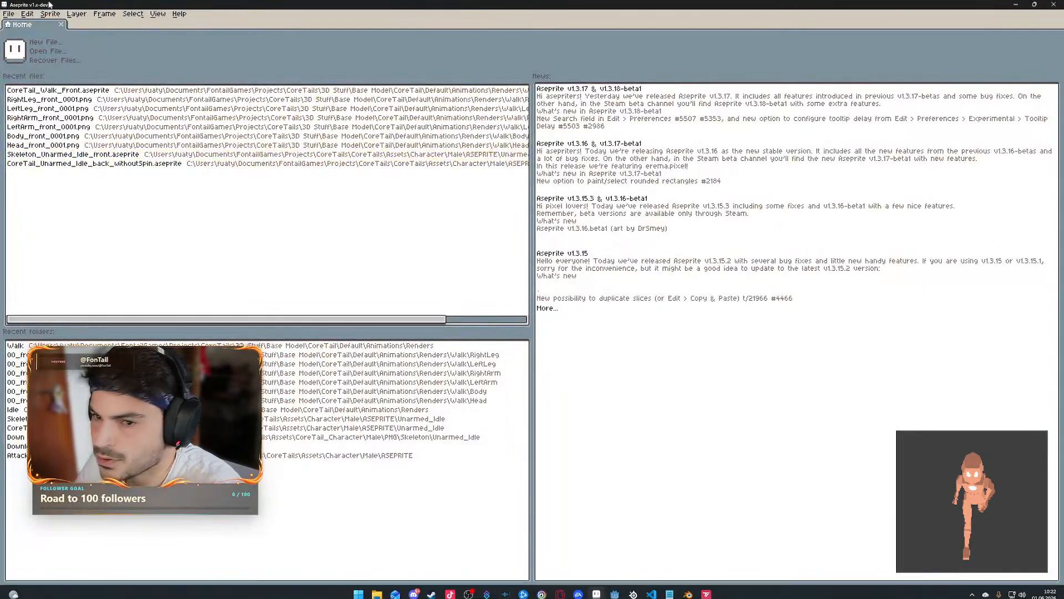
{"action": "left_click", "coordinate": [8, 14]}
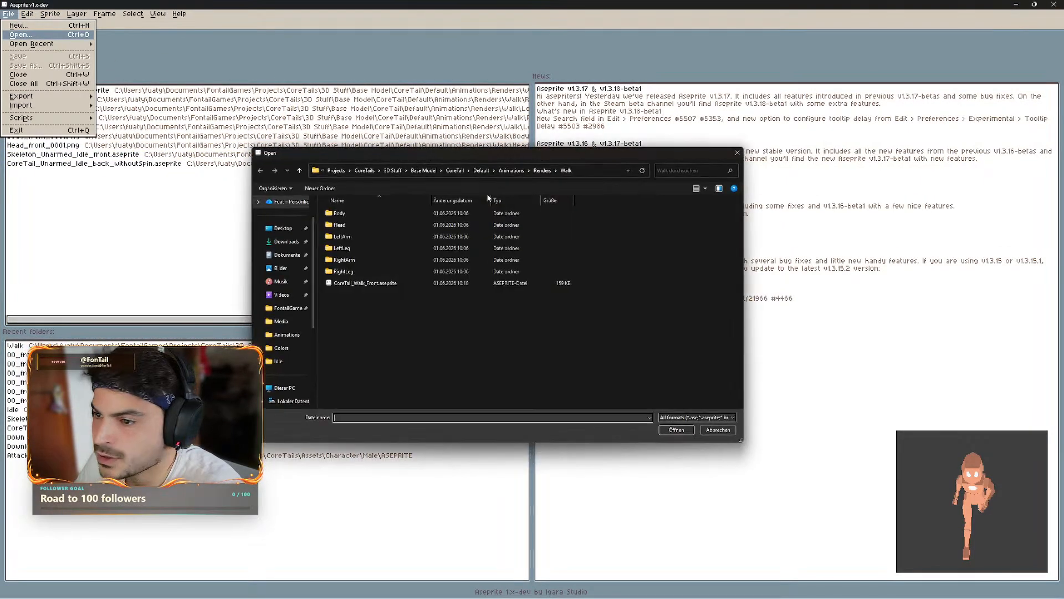
{"action": "left_click", "coordinate": [542, 171]}
{"action": "double_click", "coordinate": [361, 216]}
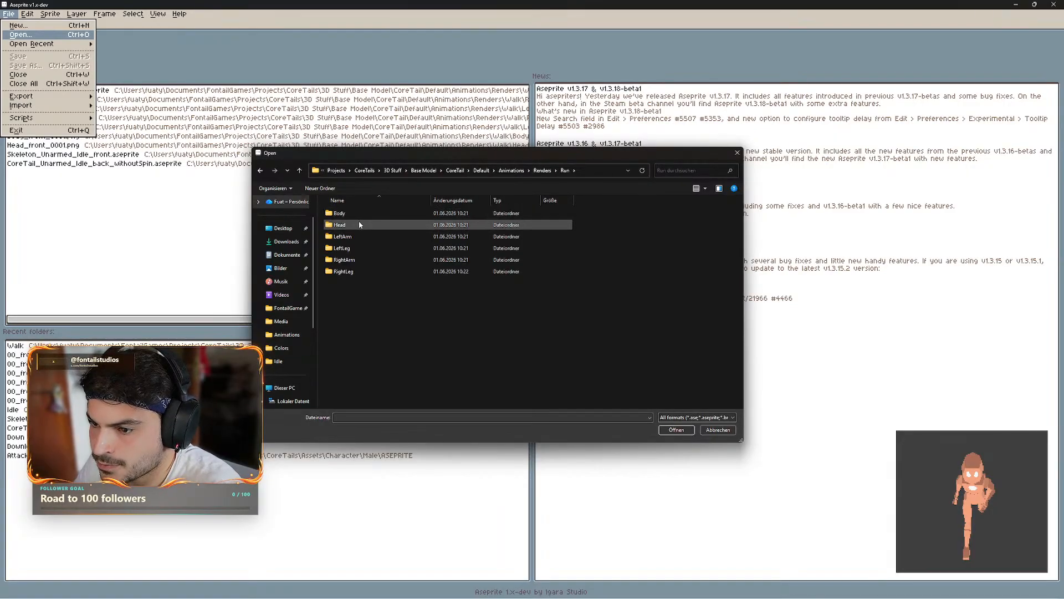
{"action": "double_click", "coordinate": [358, 224]}
{"action": "double_click", "coordinate": [357, 213]}
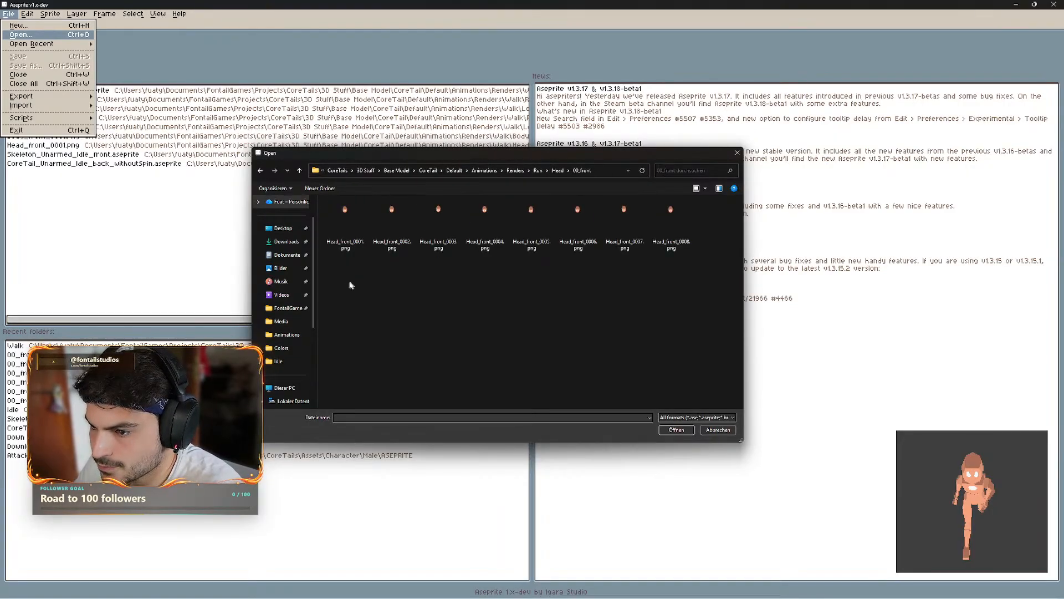
{"action": "left_click_drag", "start_coordinate": [349, 285], "coordinate": [689, 268]}
{"action": "left_click", "coordinate": [678, 431]}
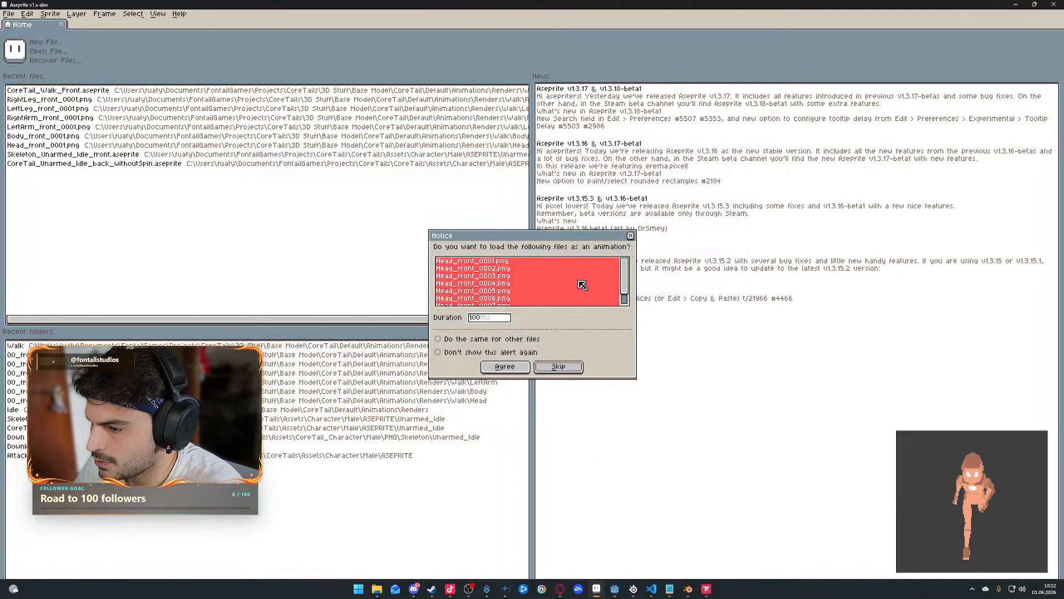
{"action": "left_click", "coordinate": [516, 369]}
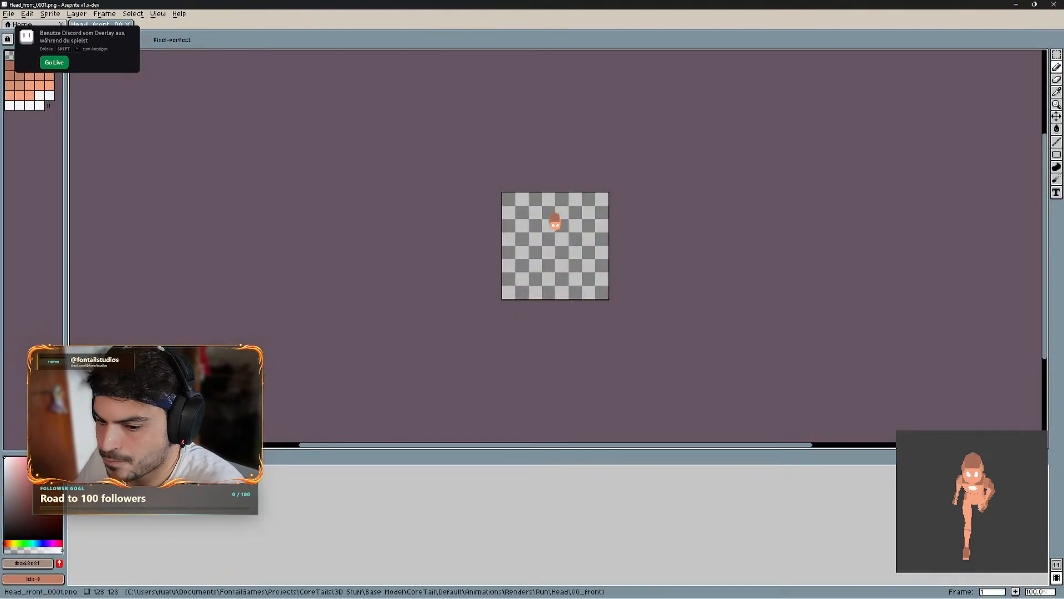
- Rename the head animation's layer to Head
{"action": "double_click", "coordinate": [144, 480]}
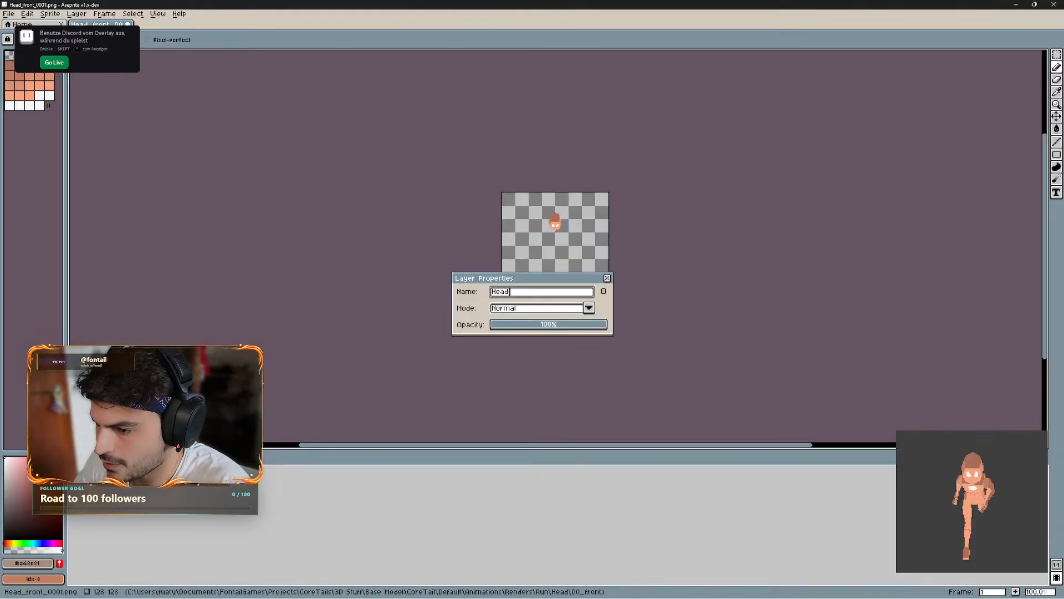
{"action": "key", "text": "Return"}
{"action": "scroll", "coordinate": [616, 207], "scroll_direction": "up", "scroll_amount": 1}
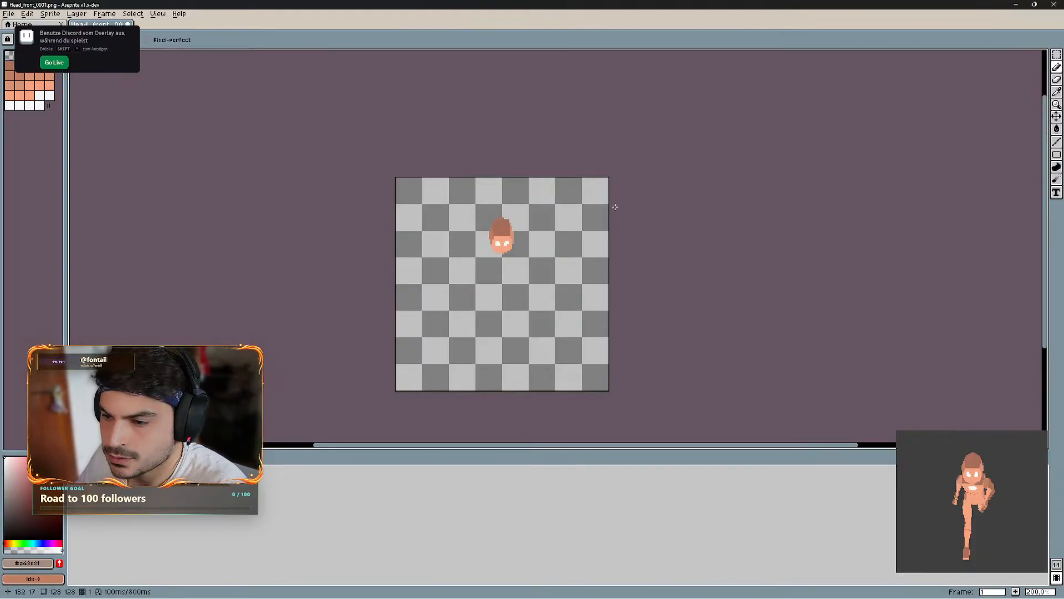
{"action": "scroll", "coordinate": [616, 207], "scroll_direction": "up", "scroll_amount": 2}
{"action": "scroll", "coordinate": [614, 207], "scroll_direction": "down", "scroll_amount": 1}
{"action": "left_click_drag", "start_coordinate": [788, 253], "coordinate": [874, 171]}
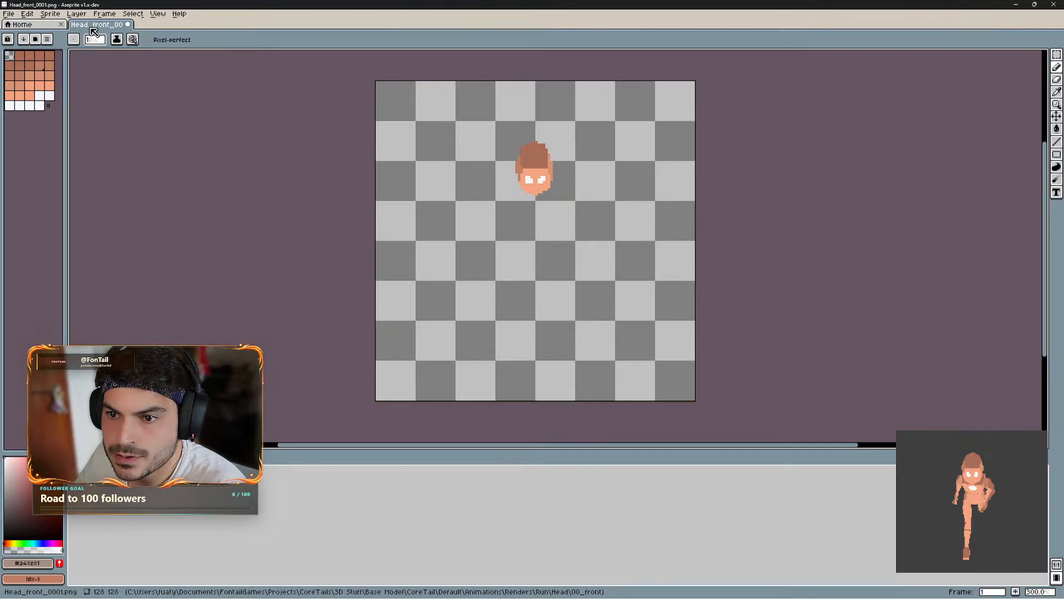
- Open Body_front_0001.png to Body_front_0008.png from Run/Body/00_front as one animation
{"action": "left_click", "coordinate": [9, 14]}
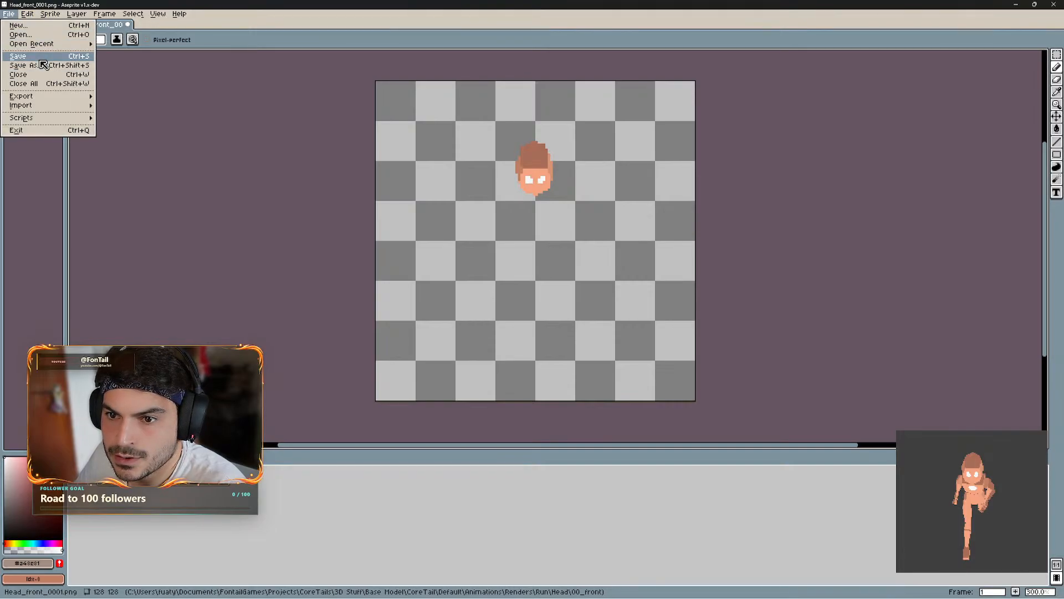
{"action": "left_click", "coordinate": [21, 35]}
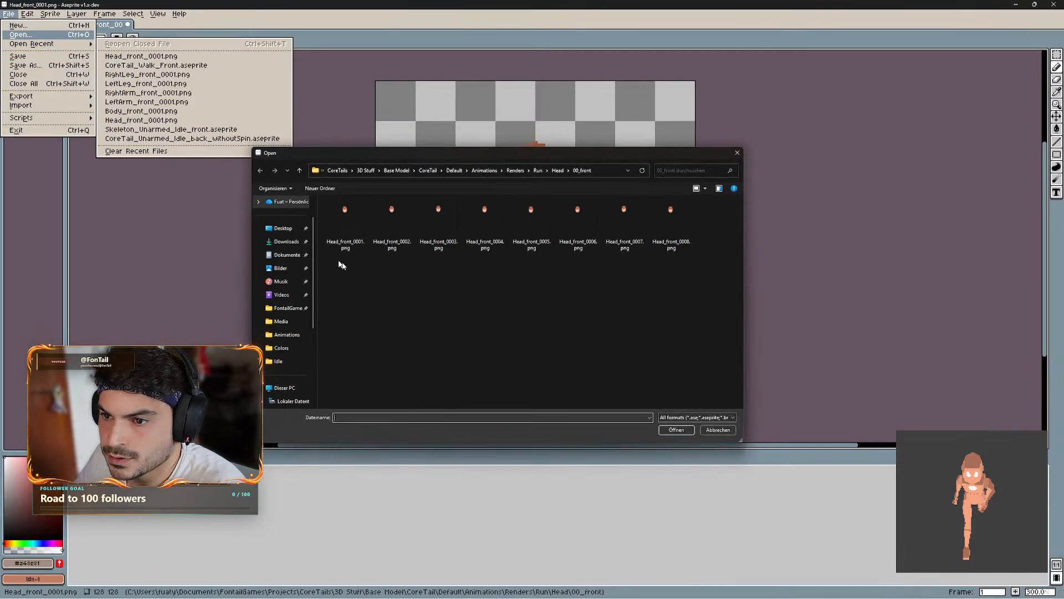
{"action": "left_click", "coordinate": [538, 171]}
{"action": "double_click", "coordinate": [348, 214]}
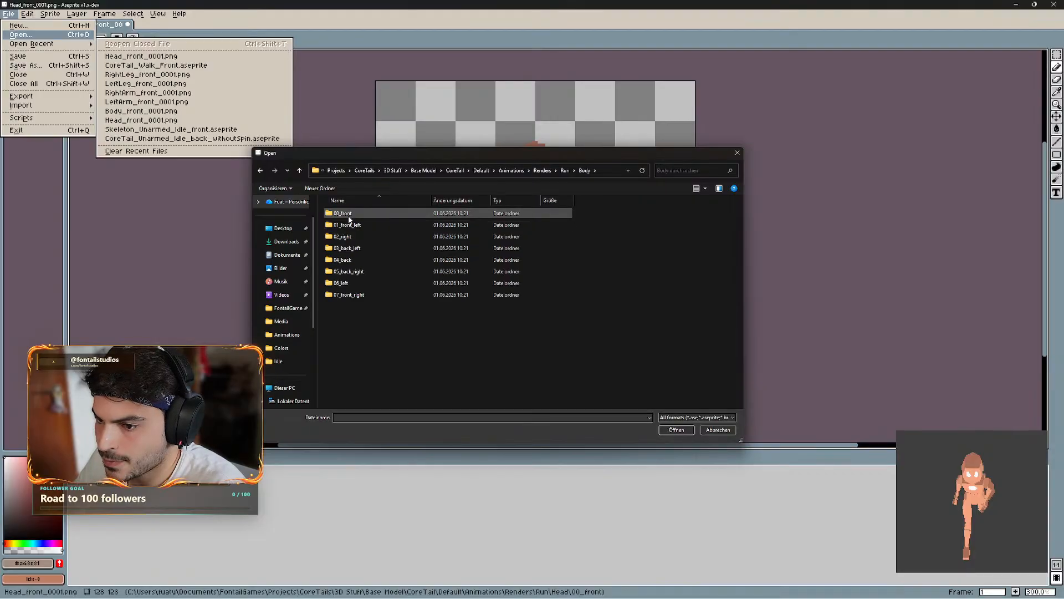
{"action": "double_click", "coordinate": [350, 217]}
{"action": "left_click", "coordinate": [671, 219], "text": "shift"}
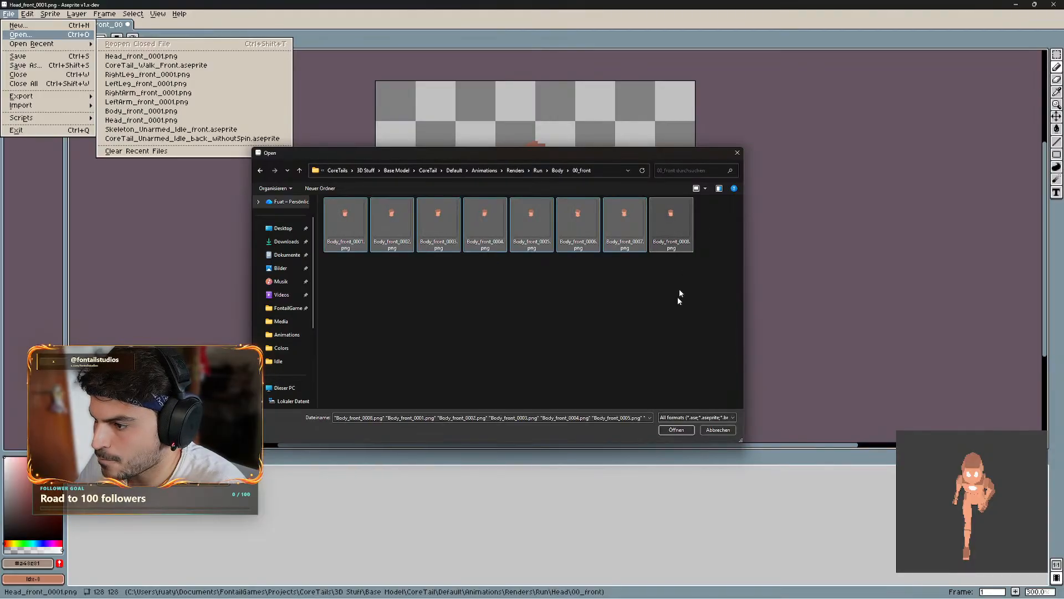
{"action": "left_click", "coordinate": [676, 430]}
{"action": "left_click", "coordinate": [504, 366]}
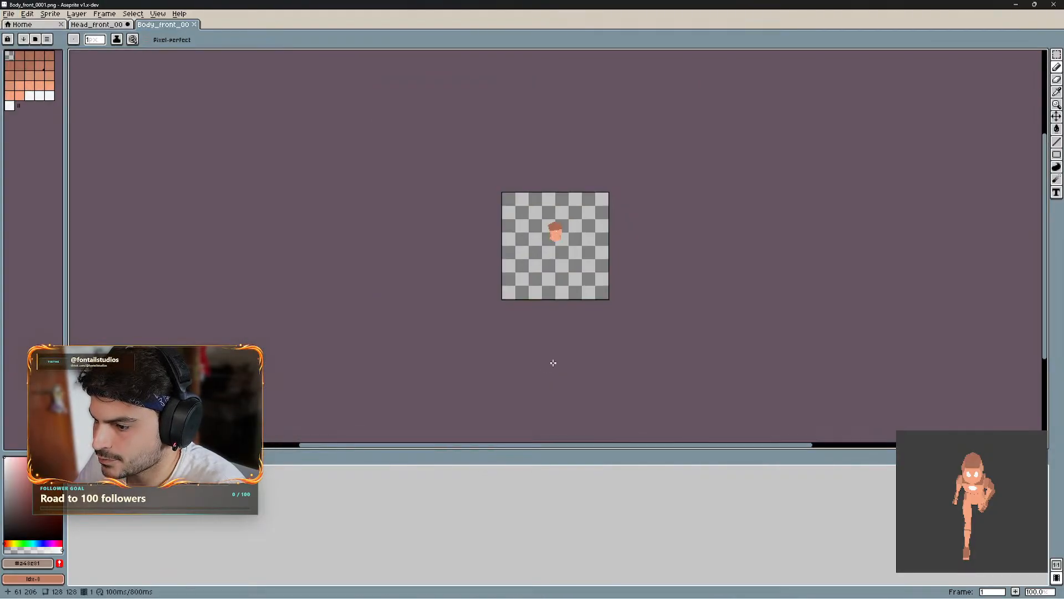
- Copy the body frames into the head sprite as a layer named Body and move it beneath the Head layer
{"action": "scroll", "coordinate": [566, 258], "scroll_direction": "up", "scroll_amount": 2}
{"action": "scroll", "coordinate": [567, 258], "scroll_direction": "down", "scroll_amount": 1}
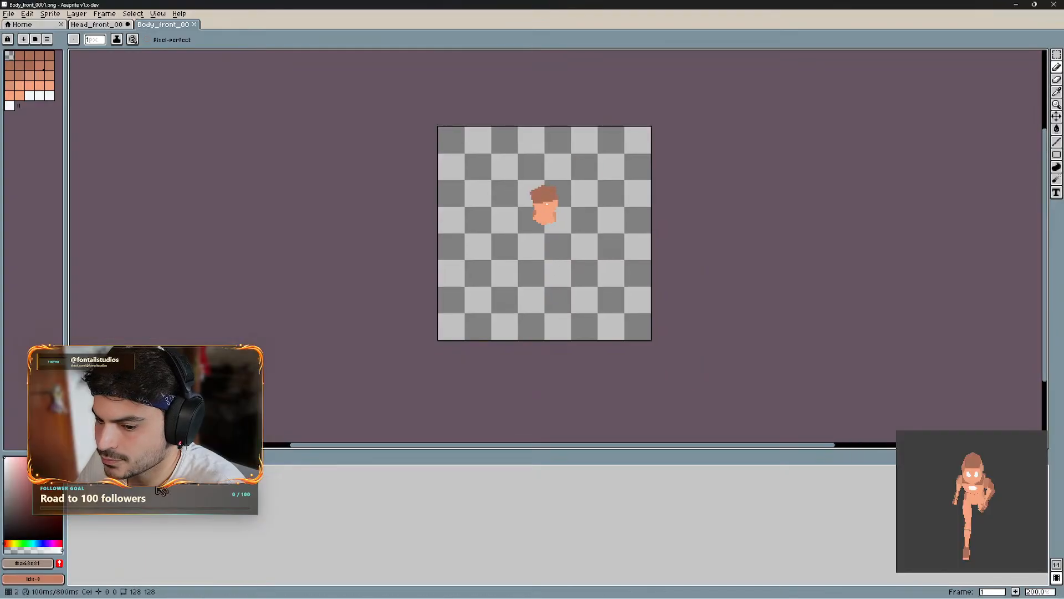
{"action": "left_click", "coordinate": [101, 25]}
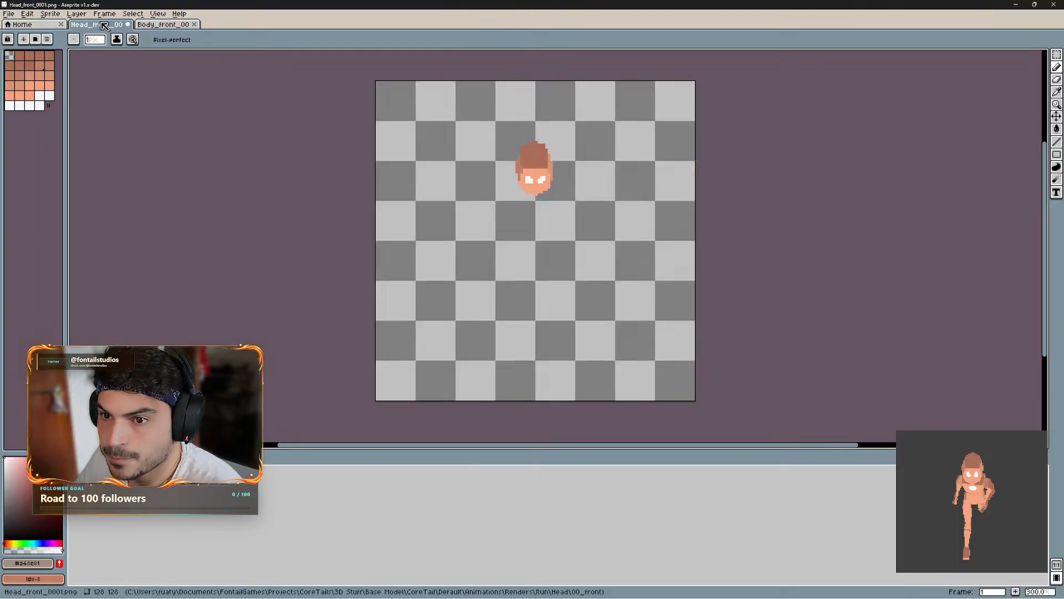
{"action": "key", "text": "ctrl+v"}
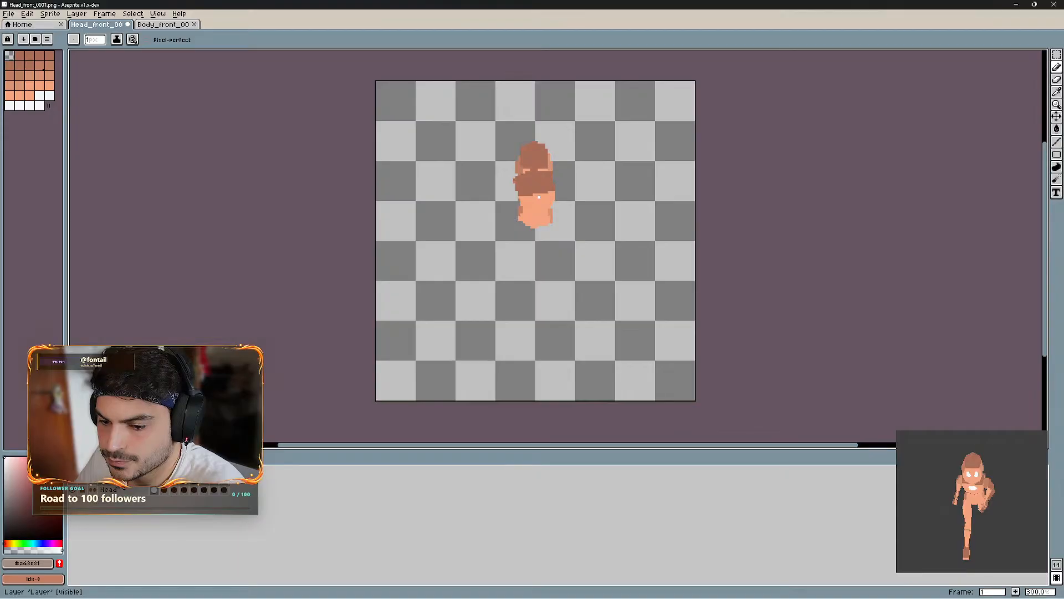
{"action": "double_click", "coordinate": [118, 480]}
{"action": "type", "text": "Bo"}
{"action": "key", "text": "Return"}
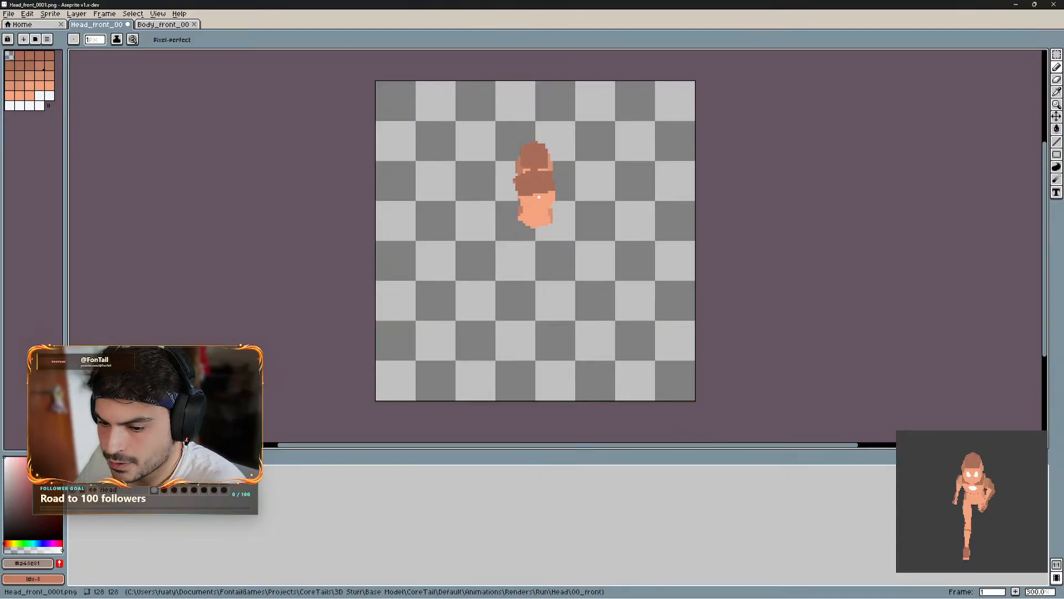
{"action": "left_click_drag", "start_coordinate": [128, 488], "coordinate": [129, 491]}
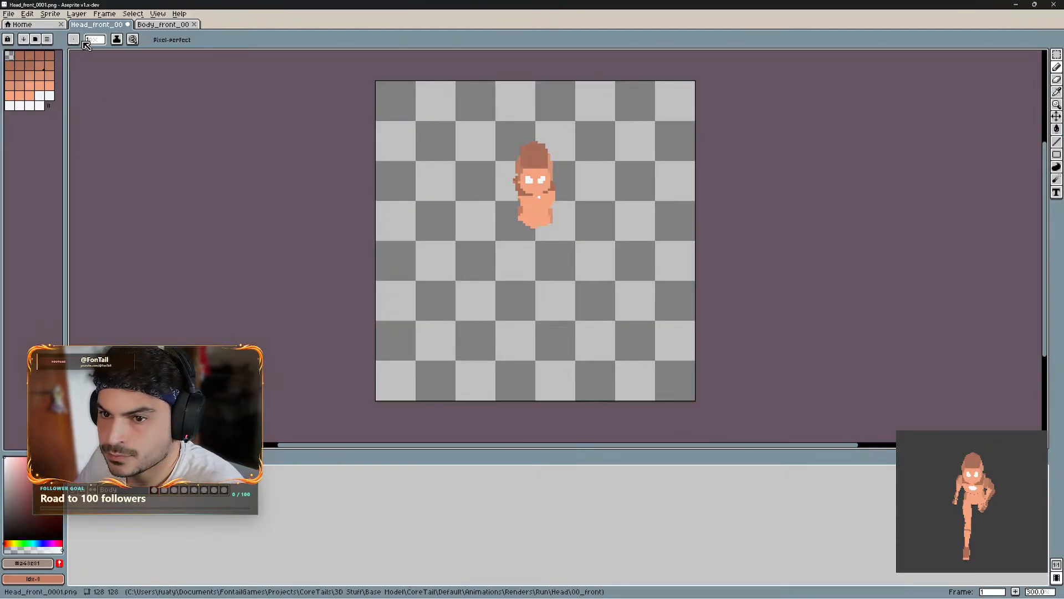
- Close the body sprite and open the eight LeftArm_front PNGs from Run/LeftArm/00_front as one animation
{"action": "left_click", "coordinate": [194, 25]}
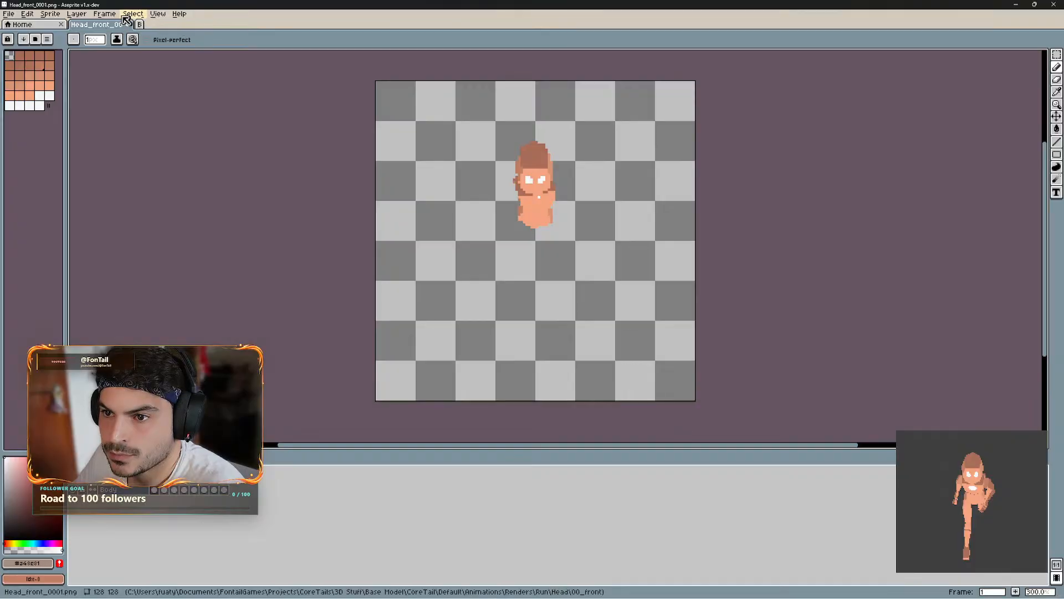
{"action": "left_click", "coordinate": [25, 15]}
{"action": "mouse_move", "coordinate": [9, 14]}
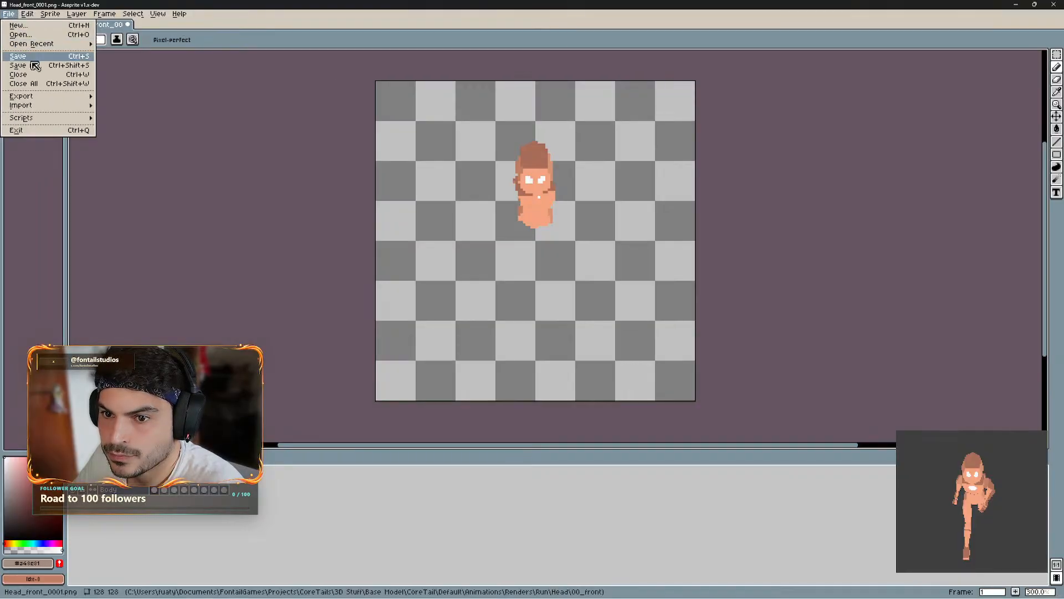
{"action": "left_click", "coordinate": [39, 36]}
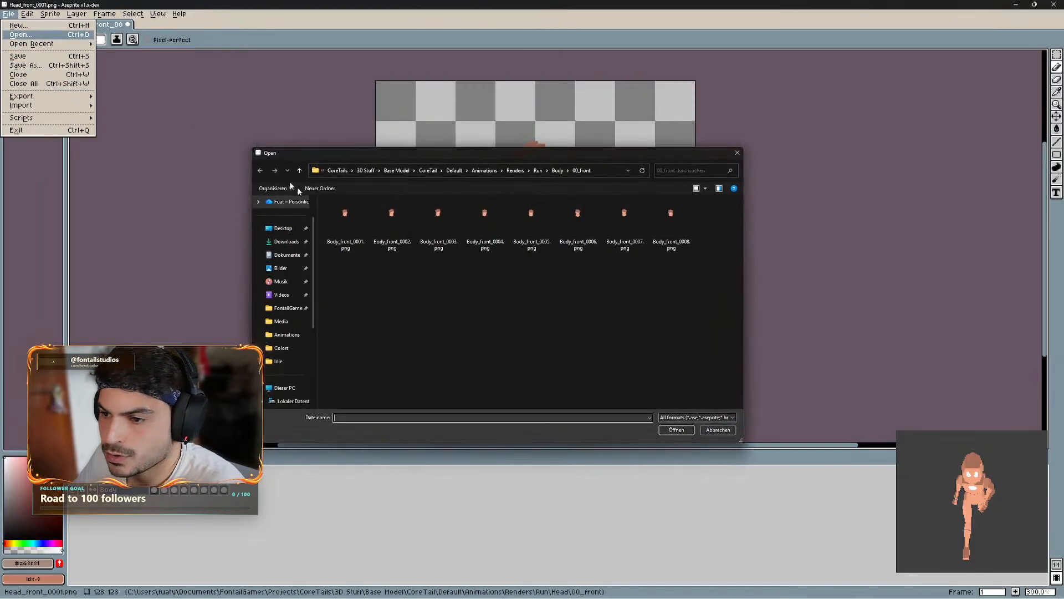
{"action": "left_click", "coordinate": [557, 171]}
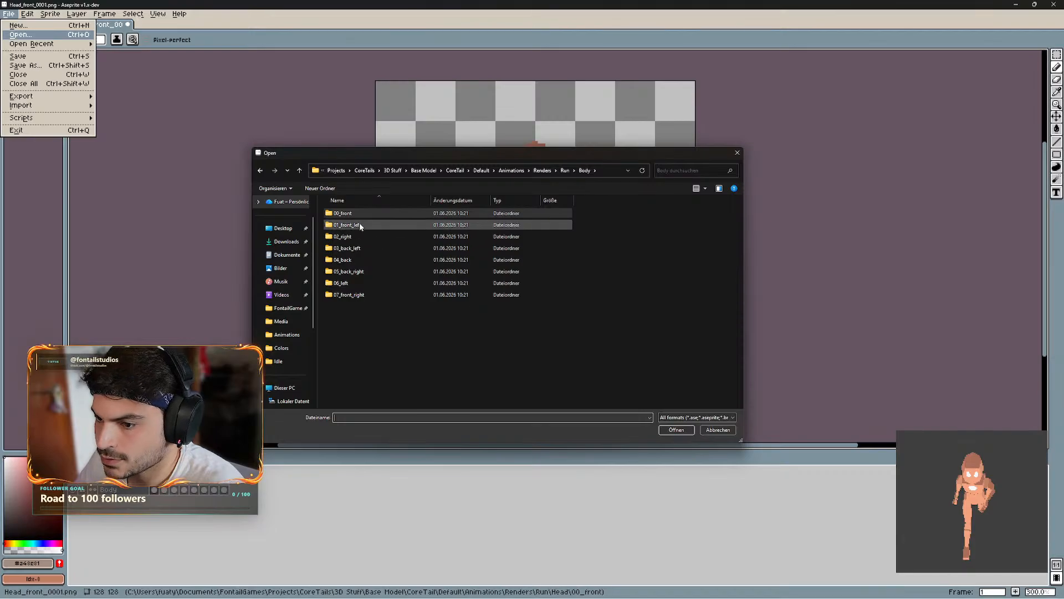
{"action": "left_click", "coordinate": [569, 172]}
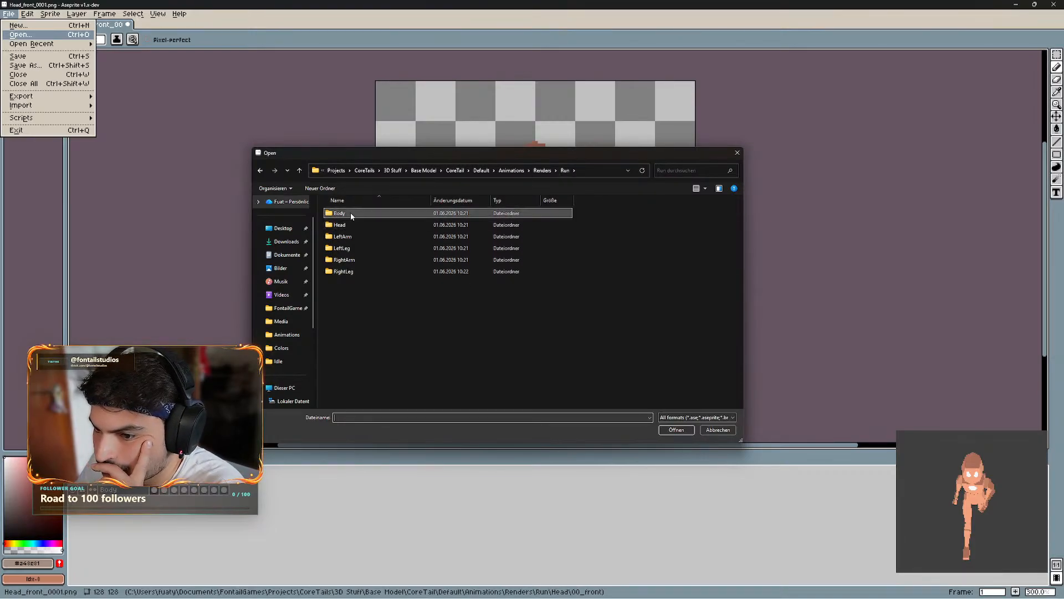
{"action": "double_click", "coordinate": [352, 236]}
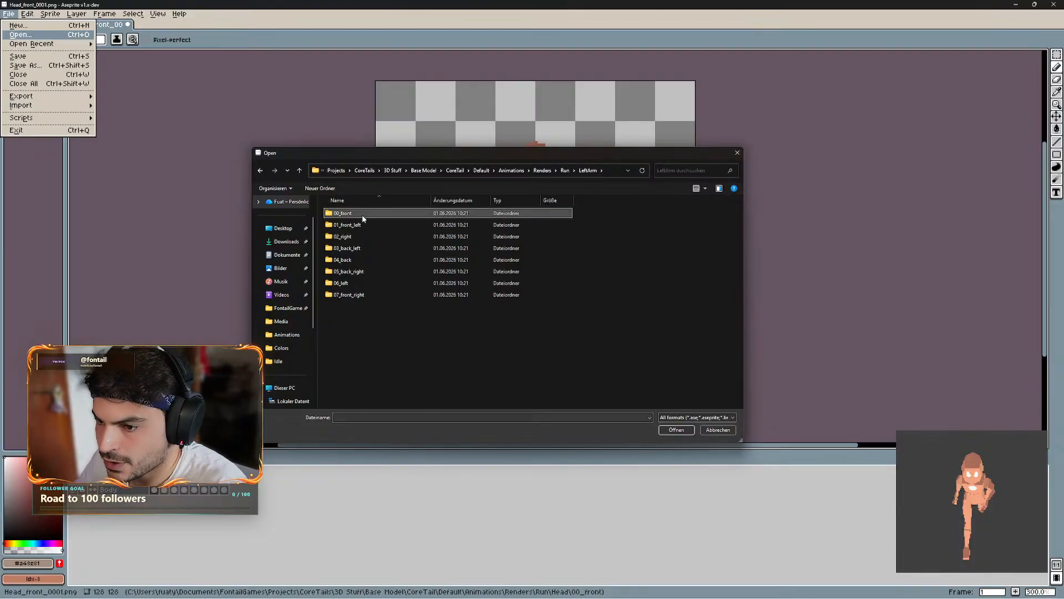
{"action": "double_click", "coordinate": [362, 214]}
{"action": "left_click", "coordinate": [345, 230]}
{"action": "left_click", "coordinate": [672, 227], "text": "shift"}
{"action": "left_click", "coordinate": [676, 430]}
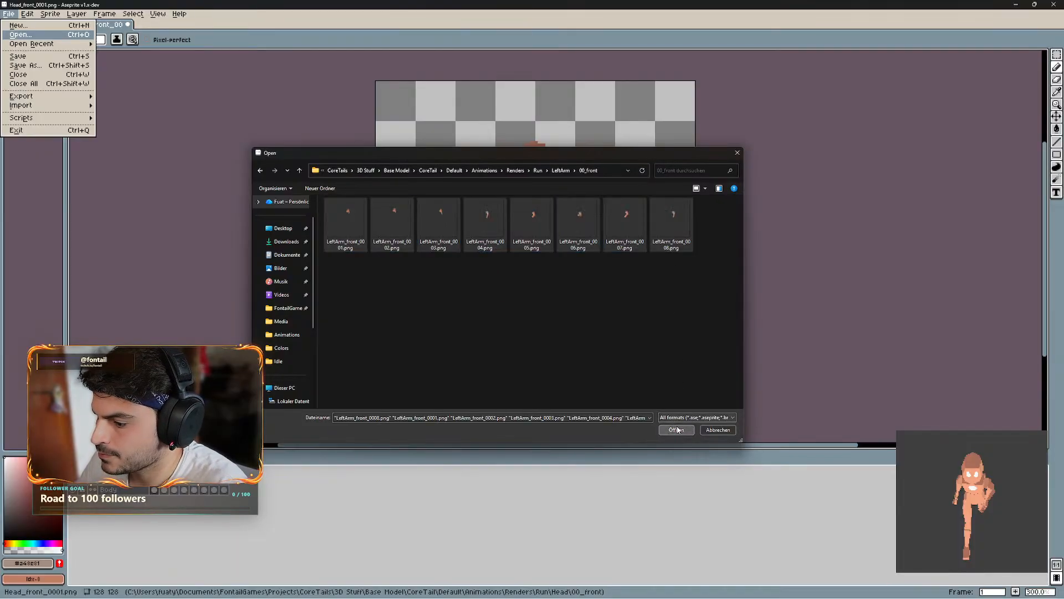
{"action": "left_click", "coordinate": [506, 368]}
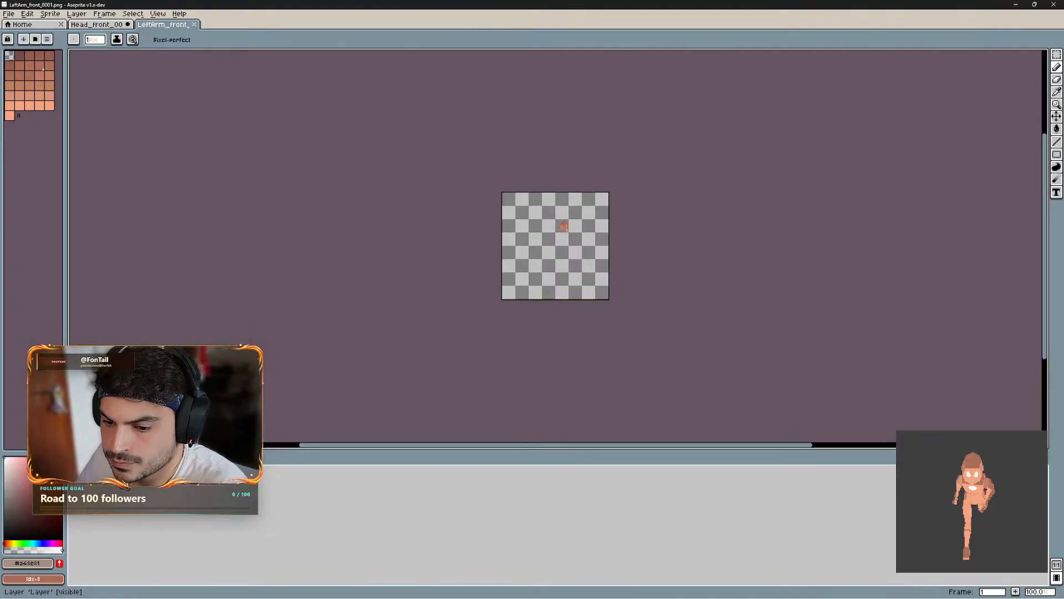
- Paste the left arm frames into the head sprite as a layer named LeftArm and move it beneath the Body layer
{"action": "left_click", "coordinate": [97, 24]}
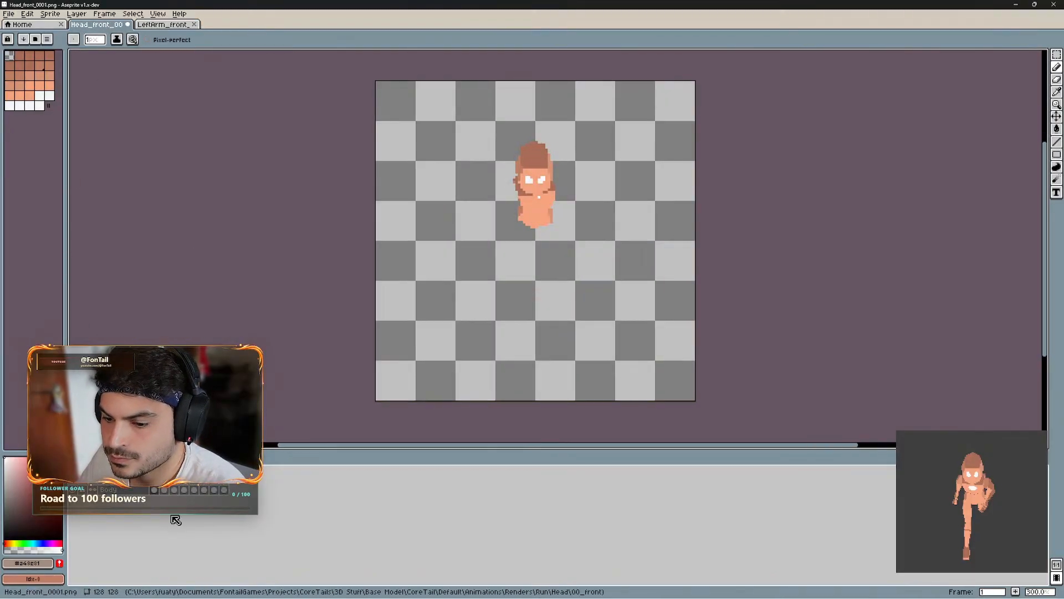
{"action": "key", "text": "ctrl+v"}
{"action": "double_click", "coordinate": [126, 489]}
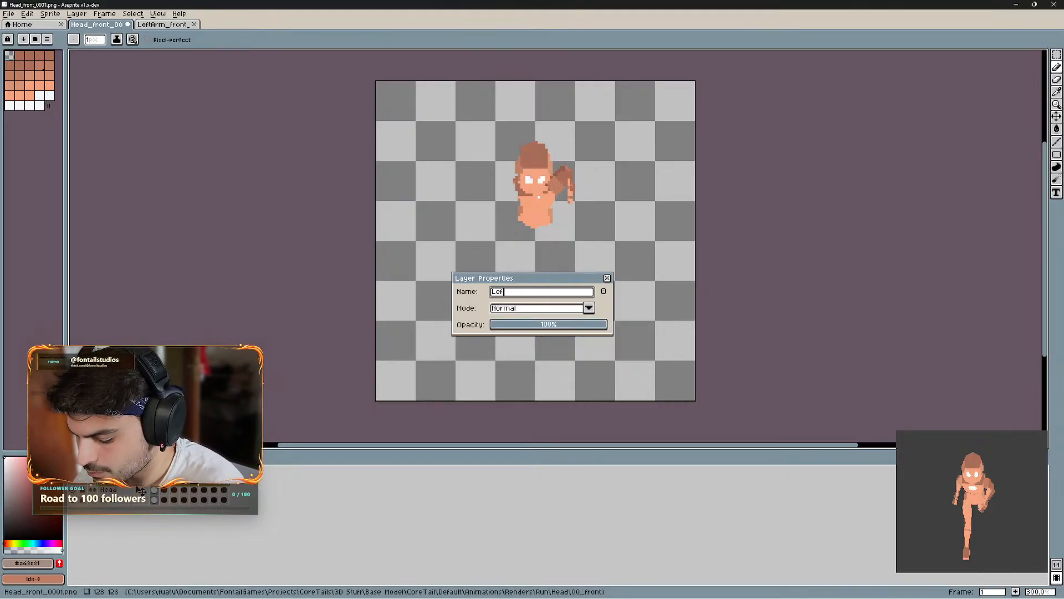
{"action": "type", "text": "LeftArm"}
{"action": "key", "text": "Return"}
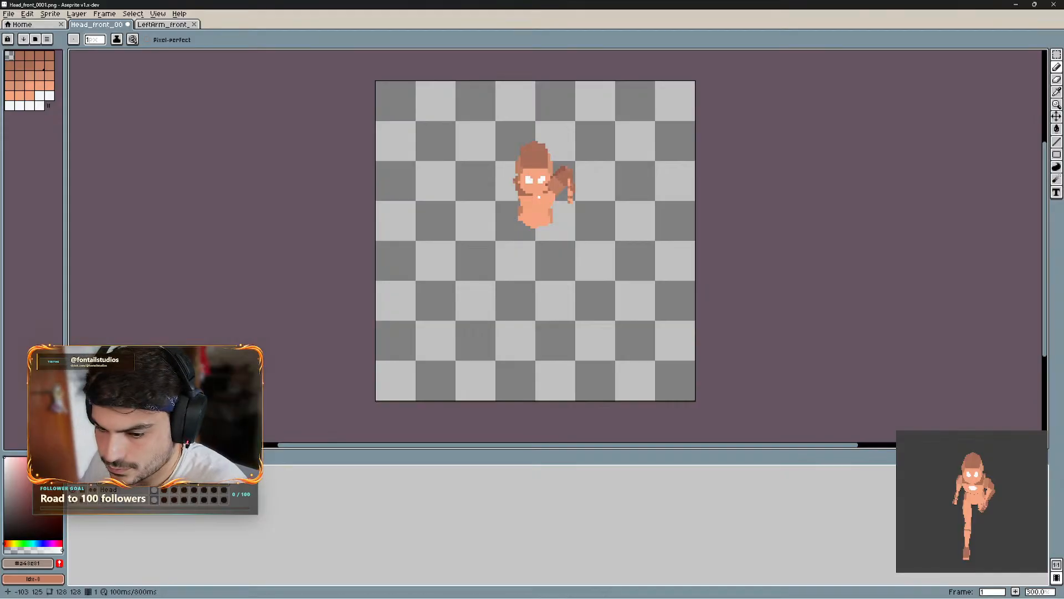
{"action": "left_click_drag", "start_coordinate": [132, 504], "coordinate": [131, 507]}
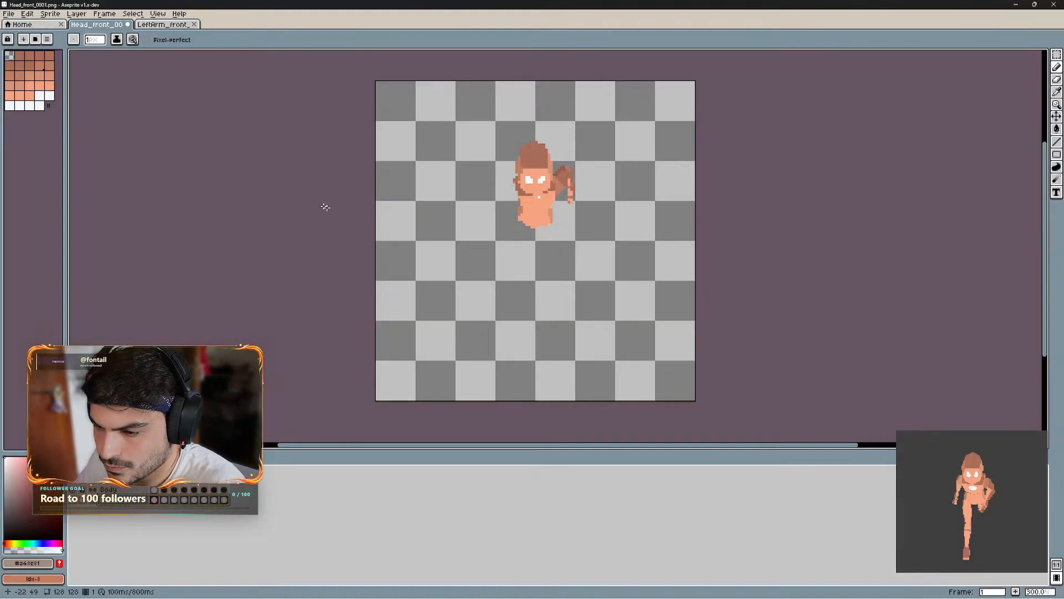
- Close the left arm sprite and open the eight RightArm_front PNGs from Run/RightArm/00_front as one animation
{"action": "left_click", "coordinate": [194, 25]}
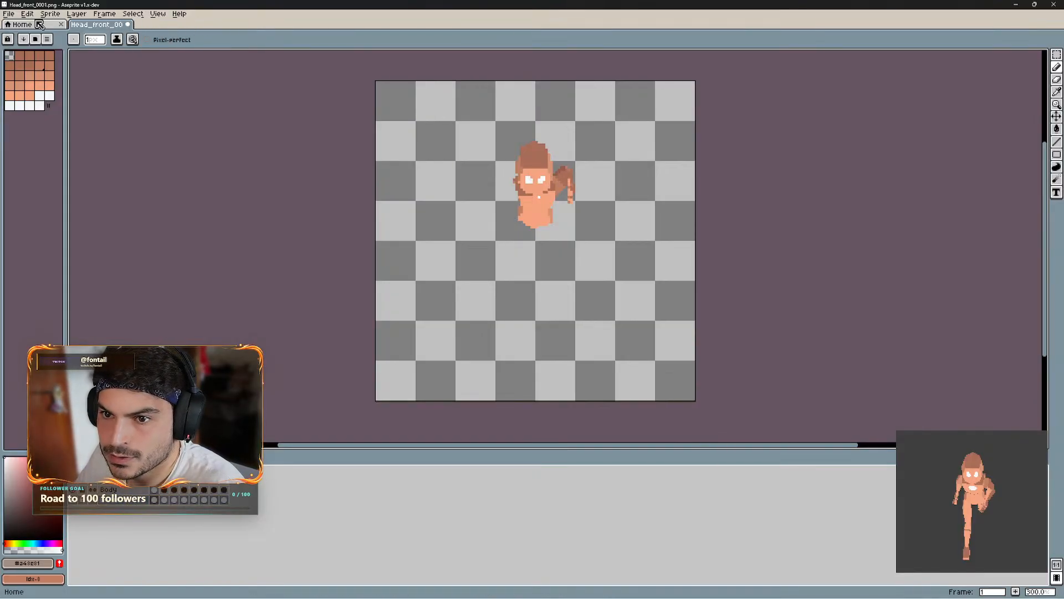
{"action": "left_click", "coordinate": [9, 14]}
{"action": "left_click", "coordinate": [34, 37]}
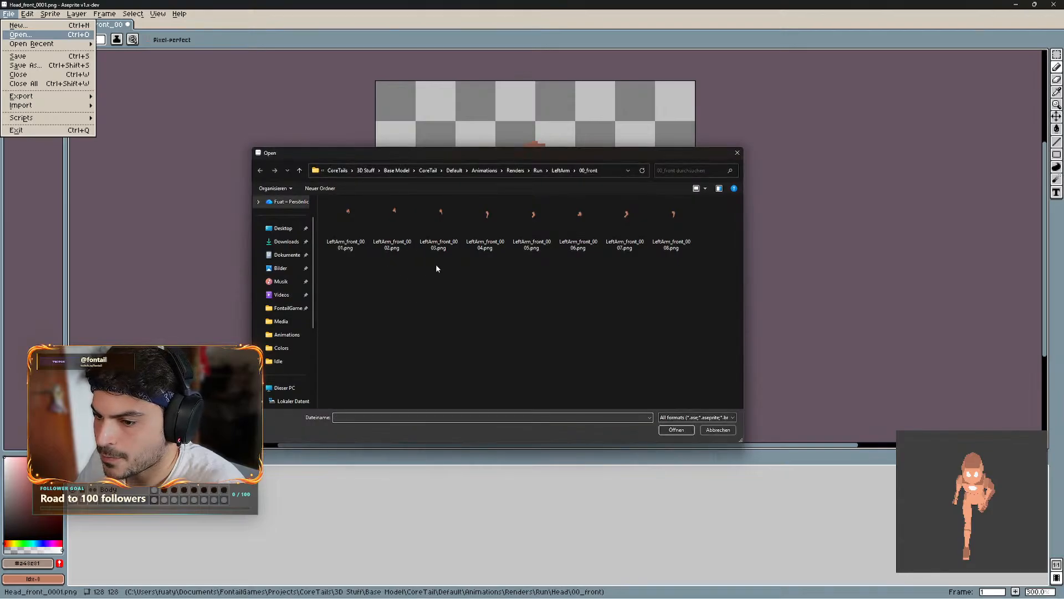
{"action": "left_click", "coordinate": [537, 173]}
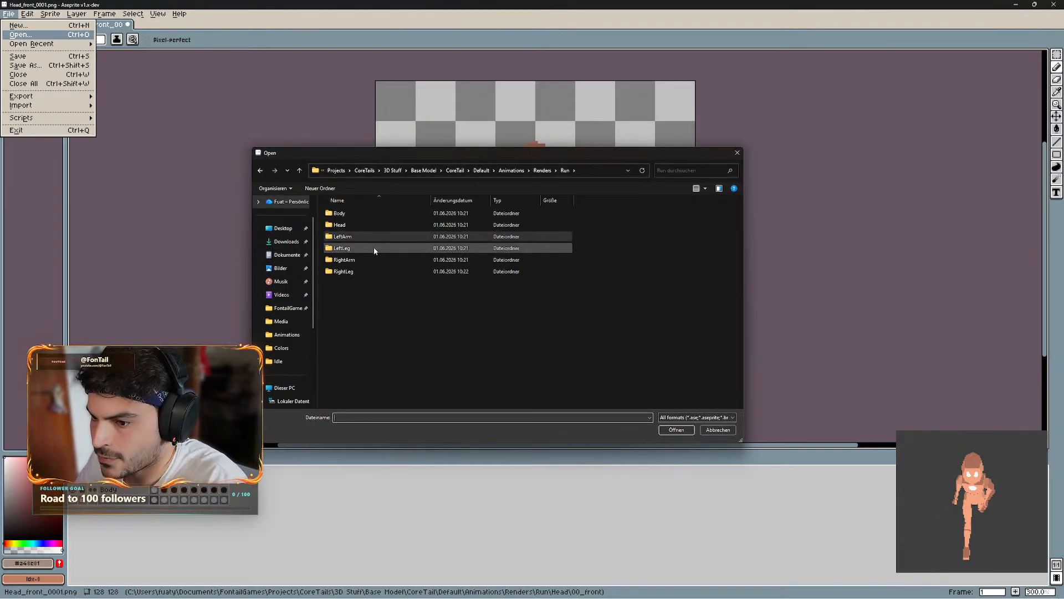
{"action": "left_click", "coordinate": [371, 260]}
{"action": "double_click", "coordinate": [371, 258]}
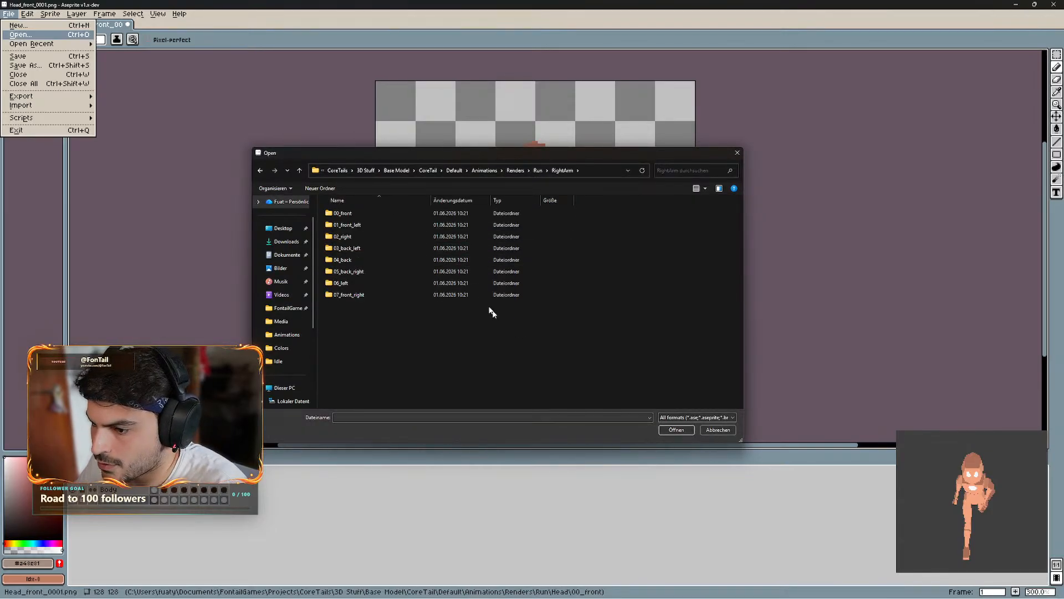
{"action": "double_click", "coordinate": [349, 214]}
{"action": "left_click", "coordinate": [669, 225], "text": "shift"}
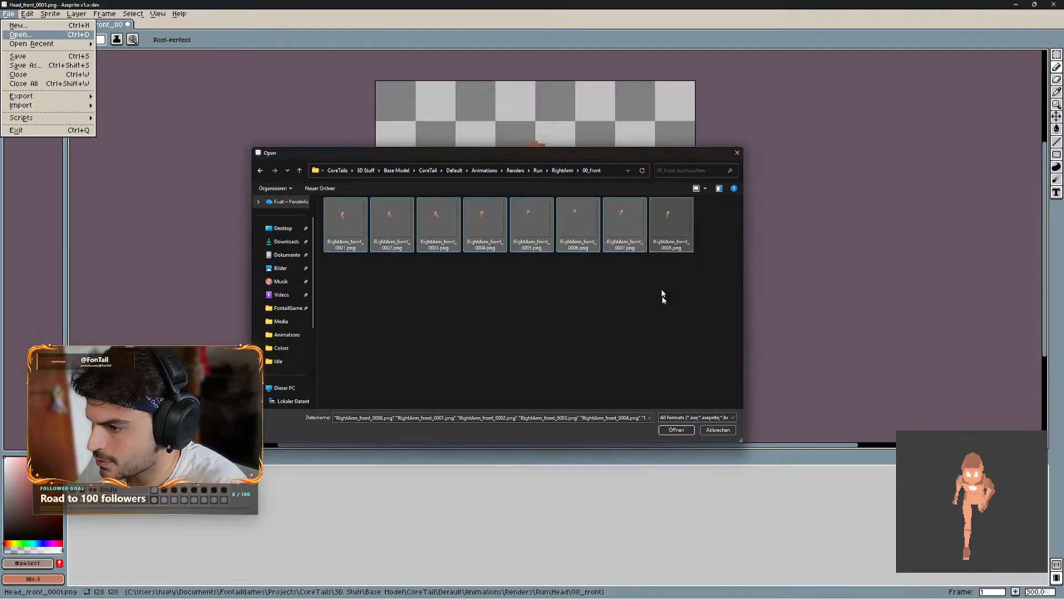
{"action": "left_click", "coordinate": [676, 431]}
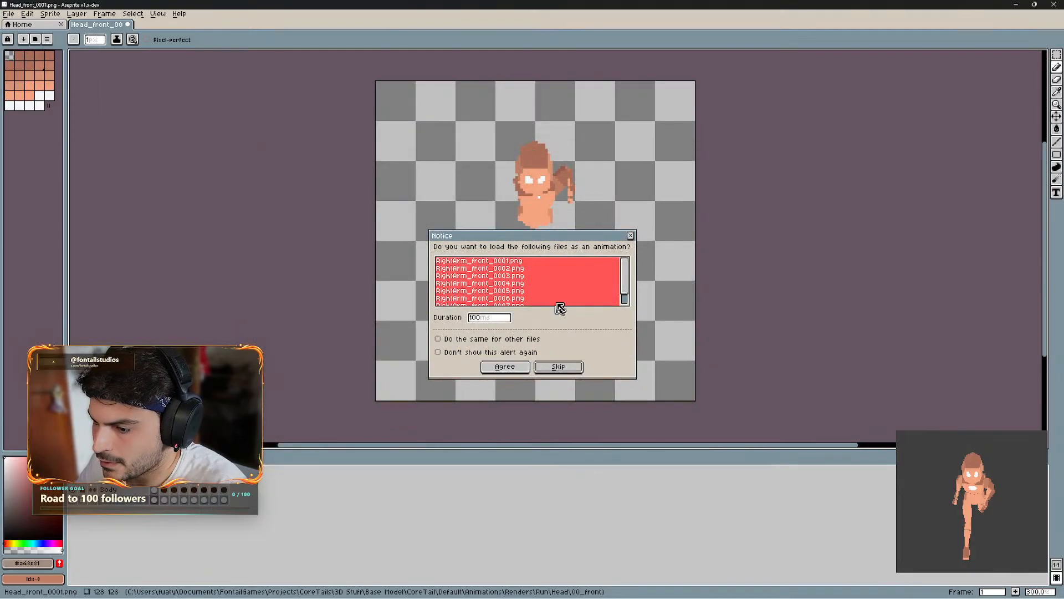
{"action": "left_click", "coordinate": [522, 368]}
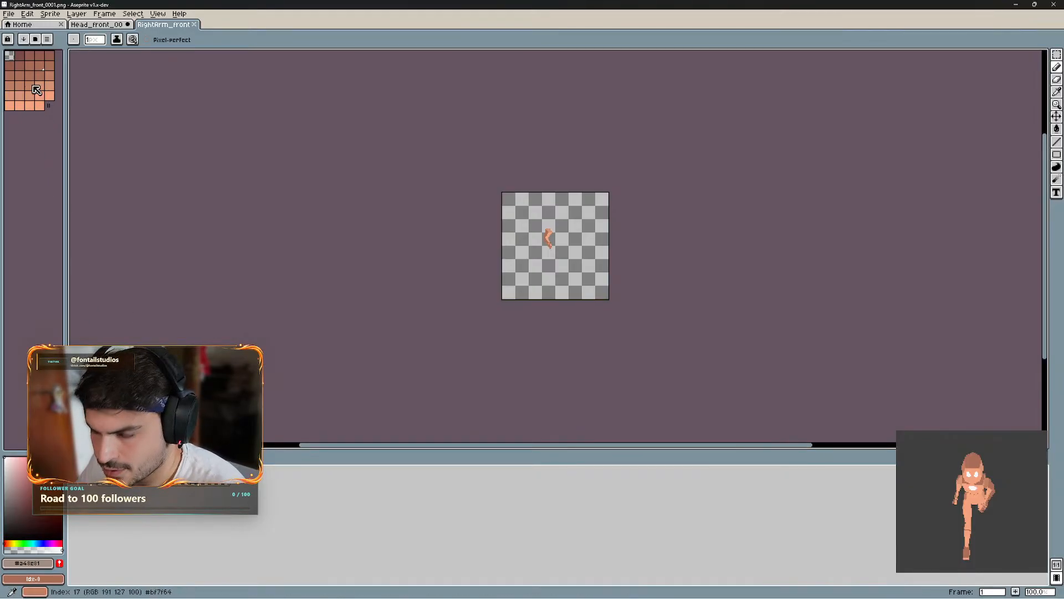
- Paste the right arm frames into the head sprite as a layer named RightArm and move it beneath the LeftArm layer
{"action": "left_click", "coordinate": [95, 26]}
{"action": "key", "text": "ctrl+v"}
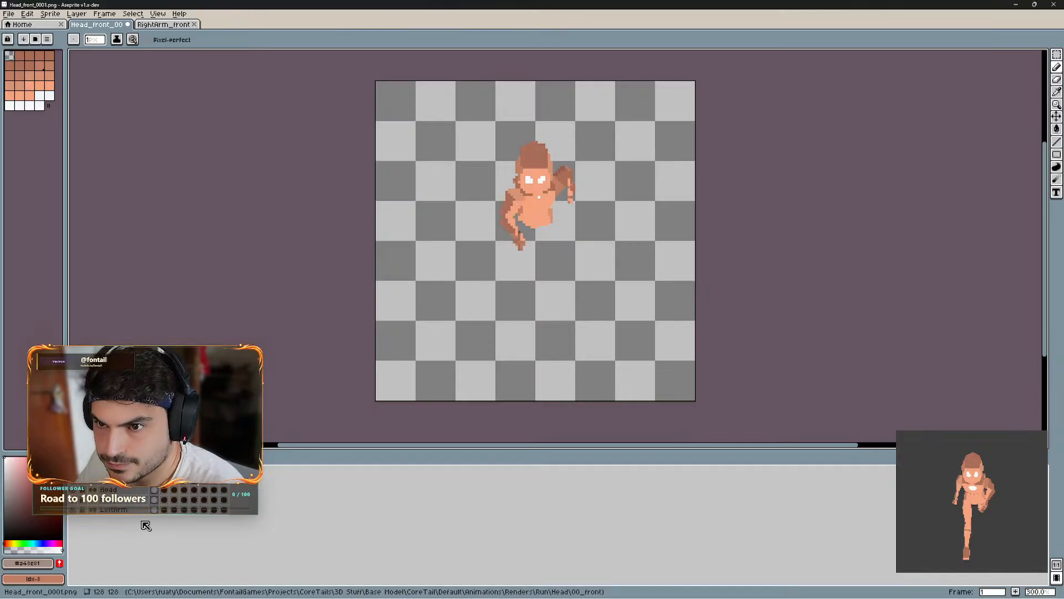
{"action": "double_click", "coordinate": [128, 480]}
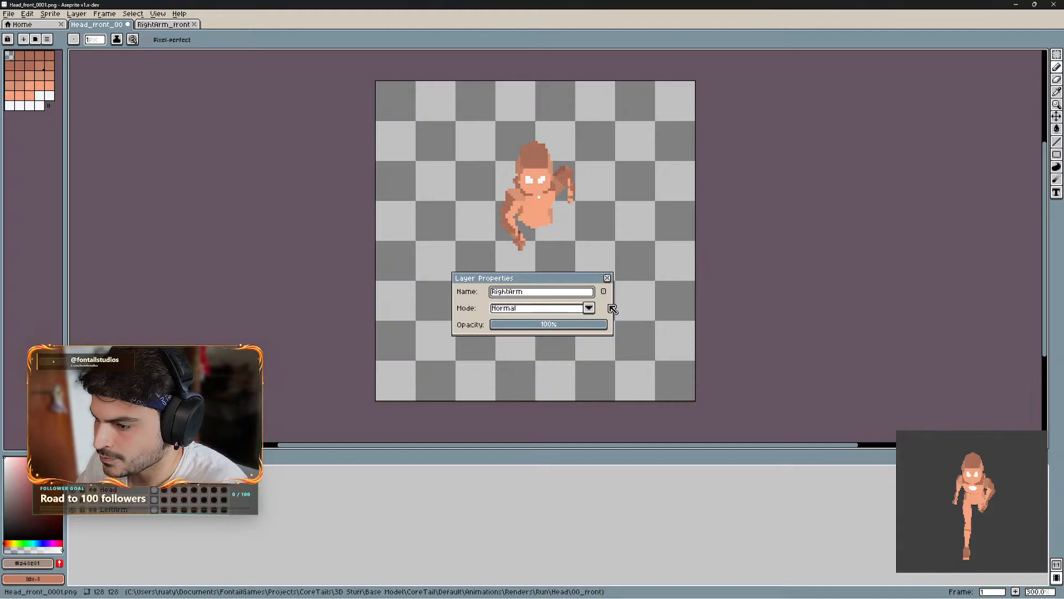
{"action": "key", "text": "Return"}
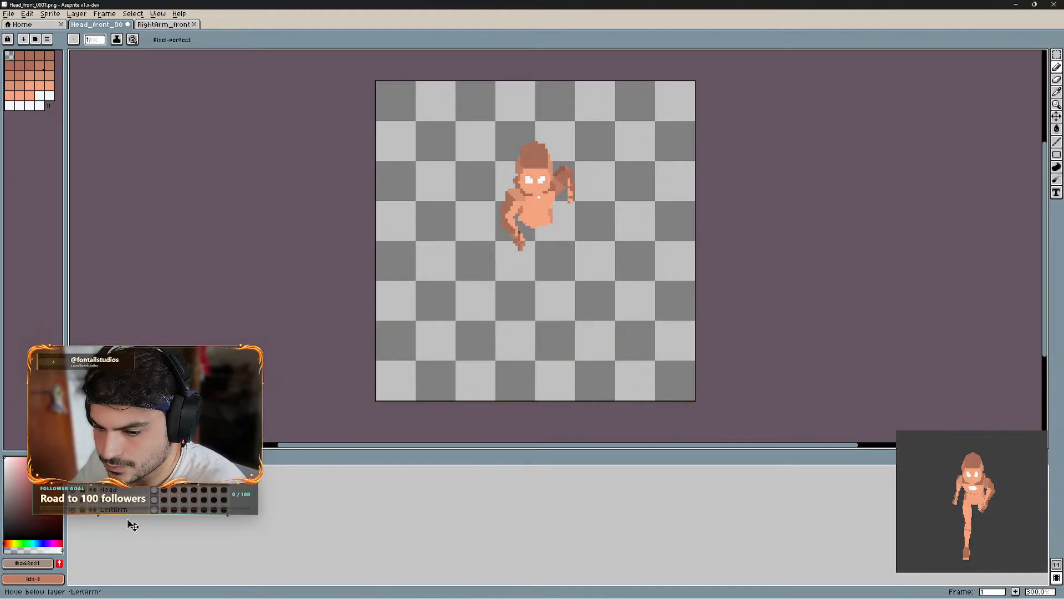
{"action": "left_click_drag", "start_coordinate": [128, 521], "coordinate": [128, 522]}
- Close the right arm sprite and open the eight LeftLeg_front PNGs from Run/LeftLeg/00_front as one animation
{"action": "left_click", "coordinate": [195, 24]}
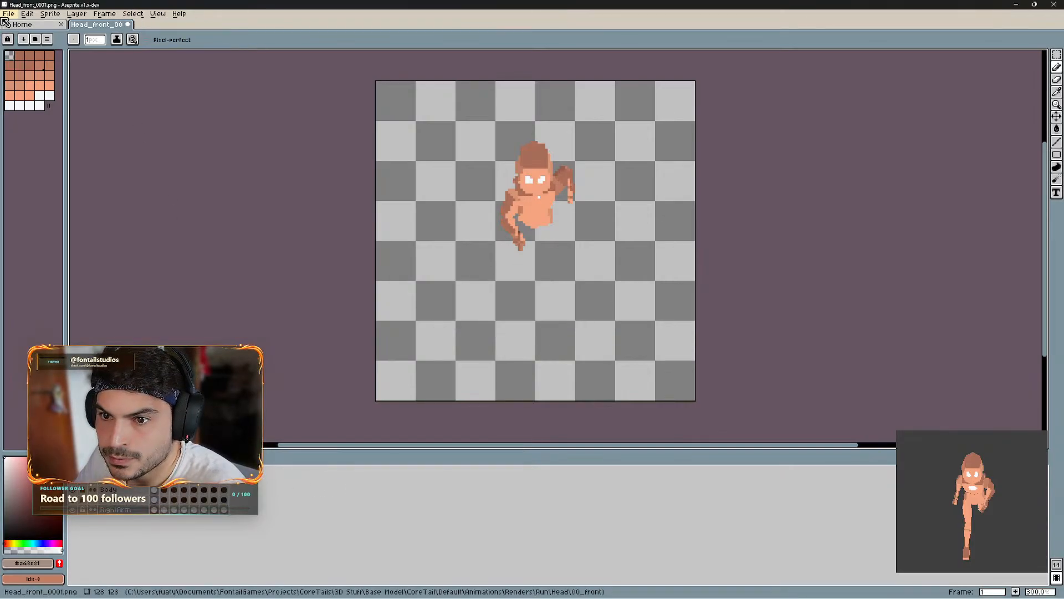
{"action": "left_click", "coordinate": [9, 13]}
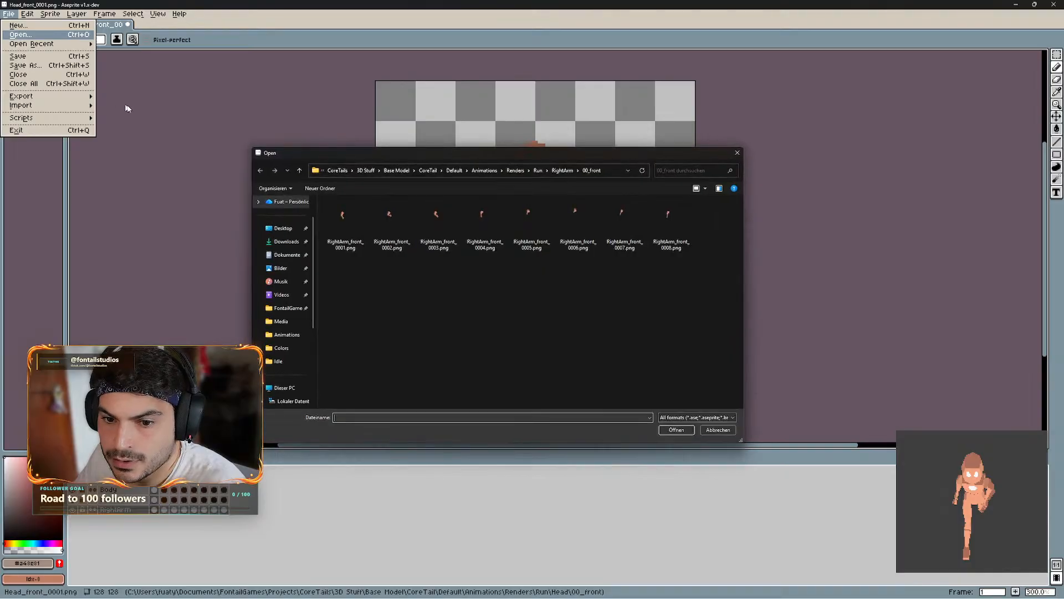
{"action": "left_click", "coordinate": [538, 171]}
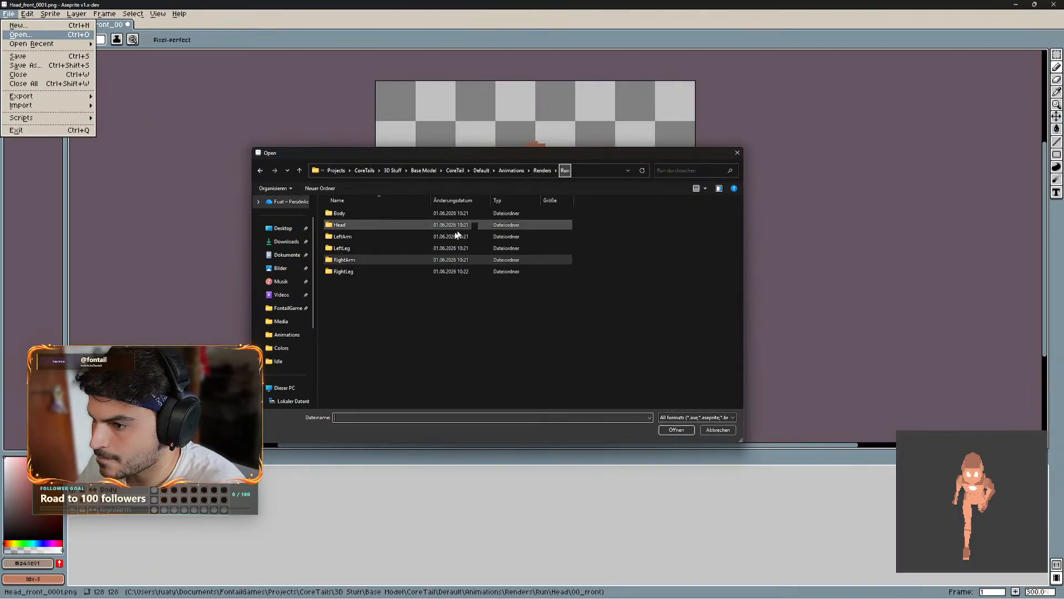
{"action": "double_click", "coordinate": [361, 249]}
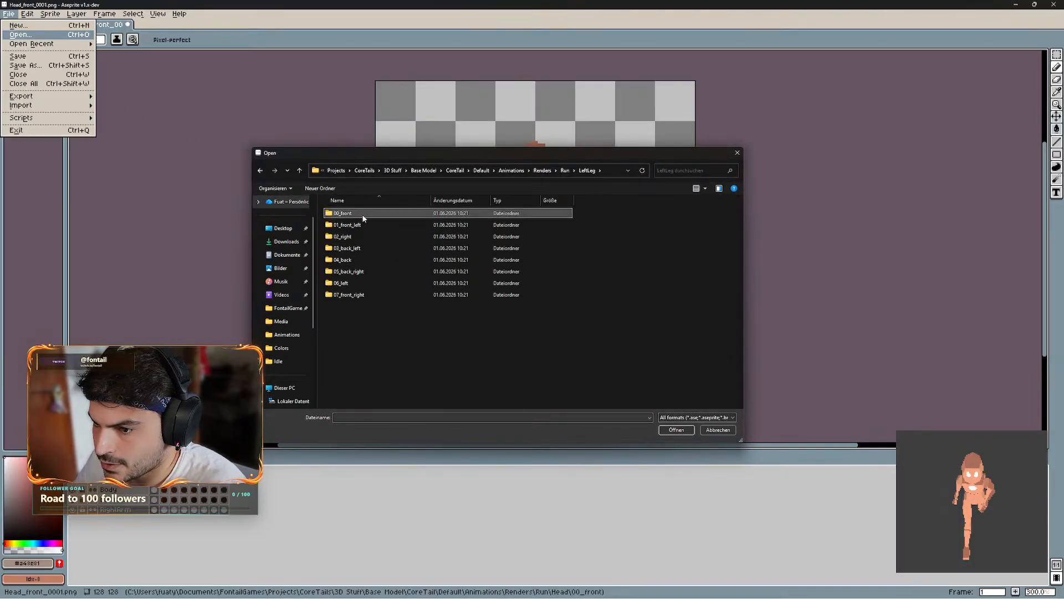
{"action": "double_click", "coordinate": [343, 213]}
{"action": "left_click", "coordinate": [649, 238], "text": "shift"}
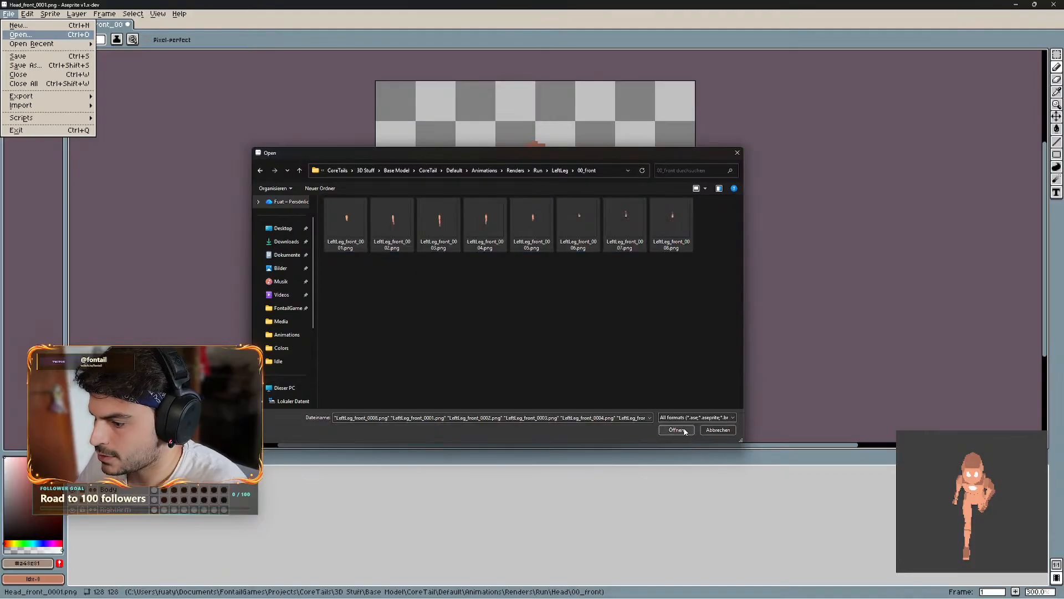
{"action": "left_click", "coordinate": [677, 429]}
{"action": "left_click", "coordinate": [505, 369]}
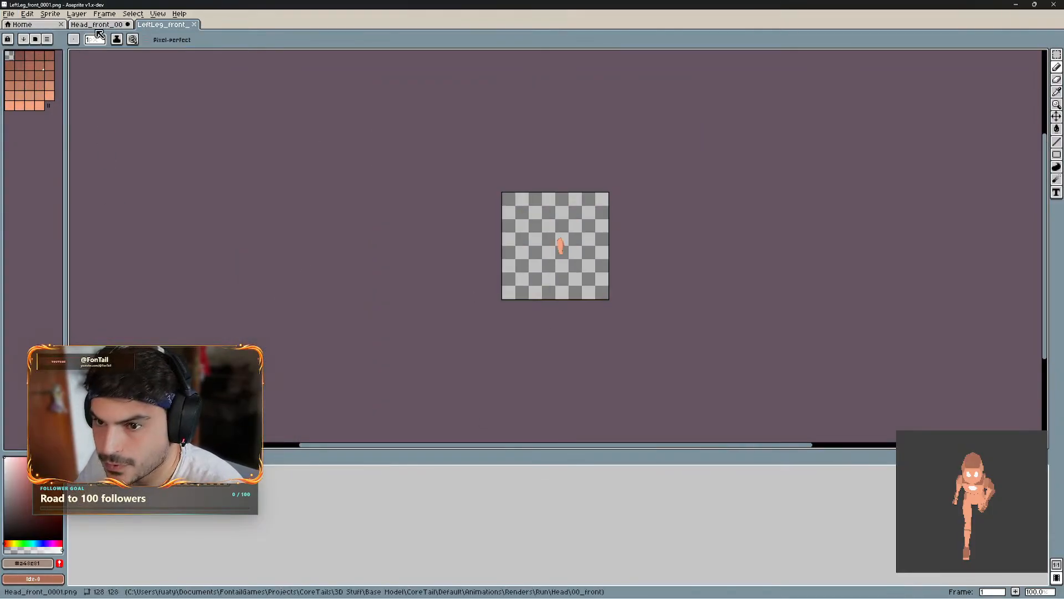
- Paste the left leg frames into the head sprite as a layer named LeftLeg and move it beneath the RightArm layer
{"action": "key", "text": "ctrl+shift+Tab"}
{"action": "key", "text": "ctrl+v"}
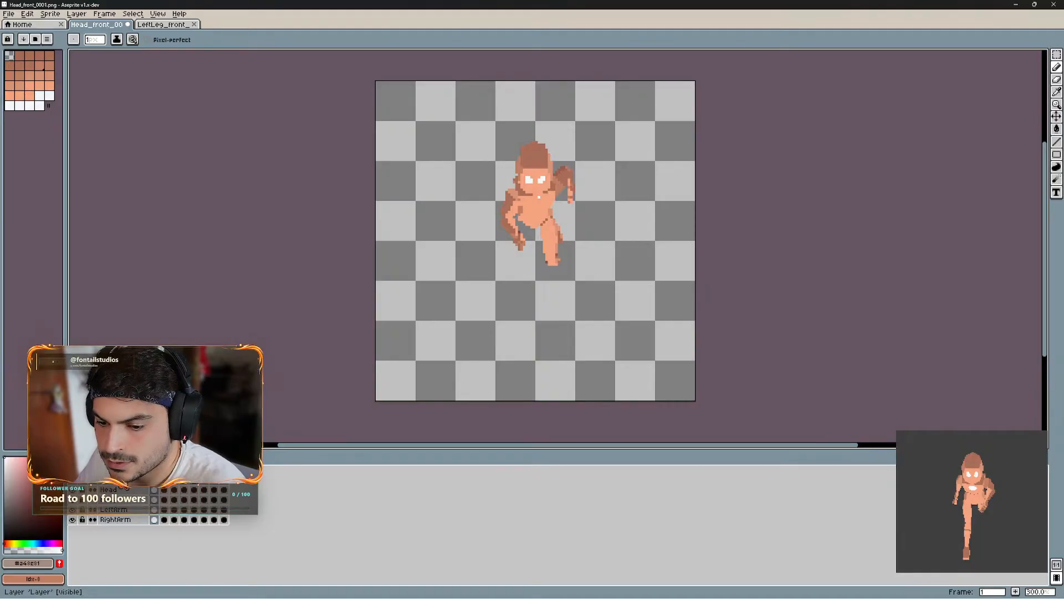
{"action": "double_click", "coordinate": [127, 489]}
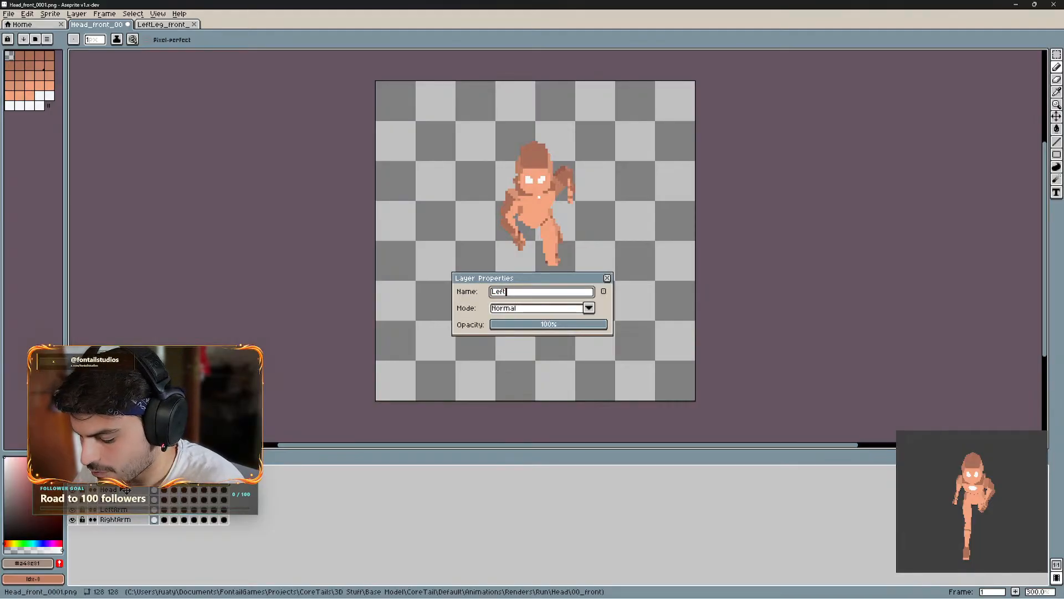
{"action": "key", "text": "Return"}
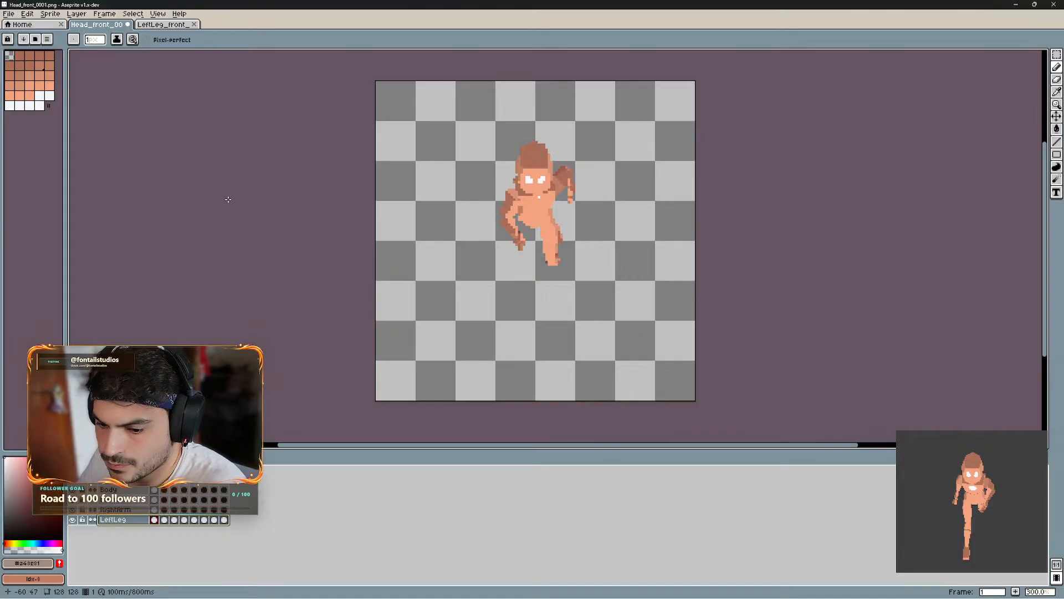
- Close the left leg sprite and open the eight RightLeg_front PNGs from Run/RightLeg/00_front as one animation
{"action": "left_click", "coordinate": [194, 24]}
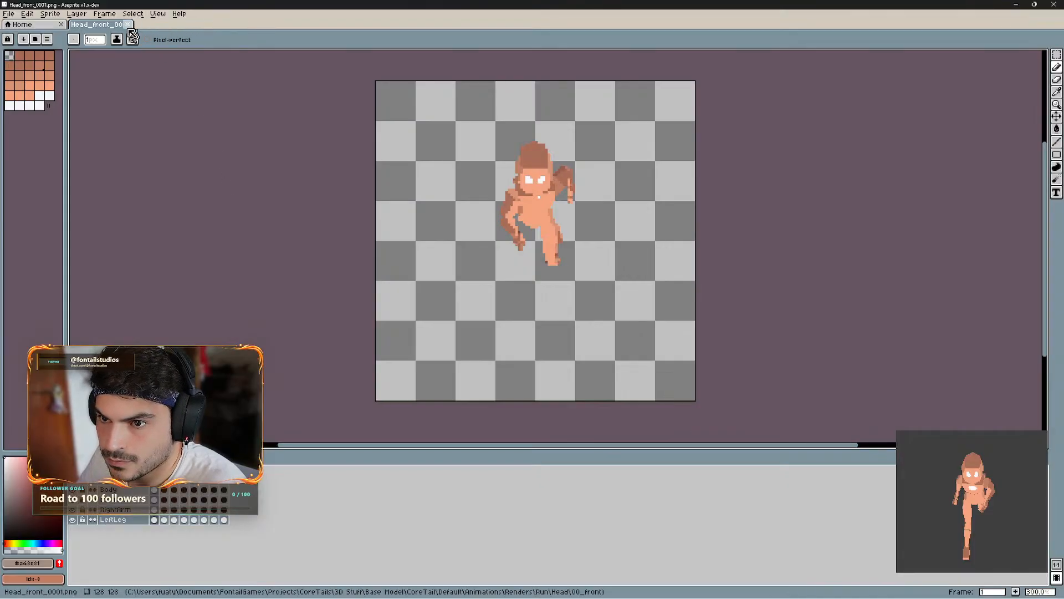
{"action": "left_click", "coordinate": [11, 13]}
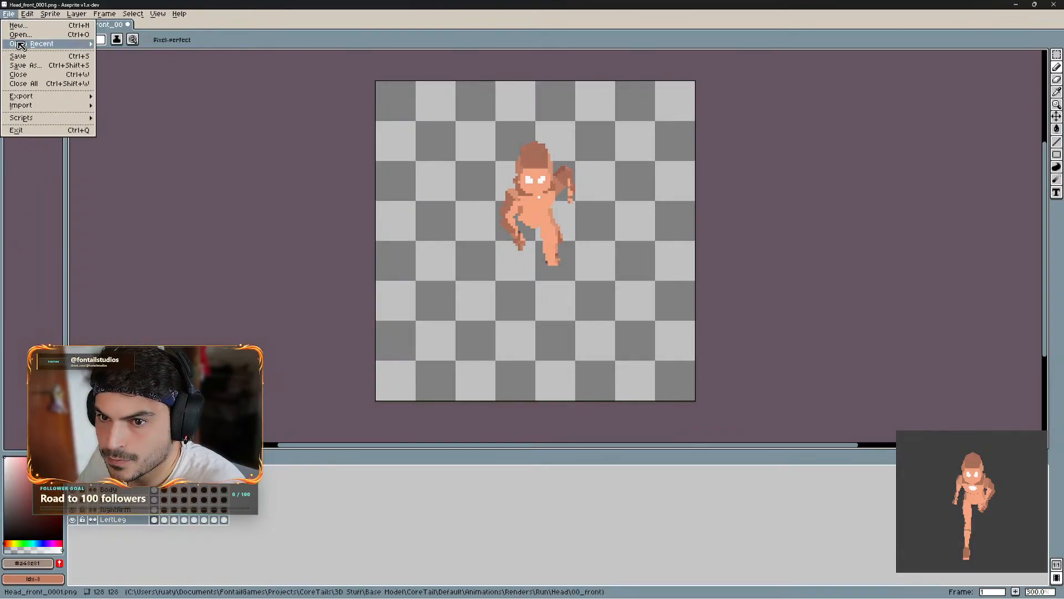
{"action": "left_click", "coordinate": [19, 35]}
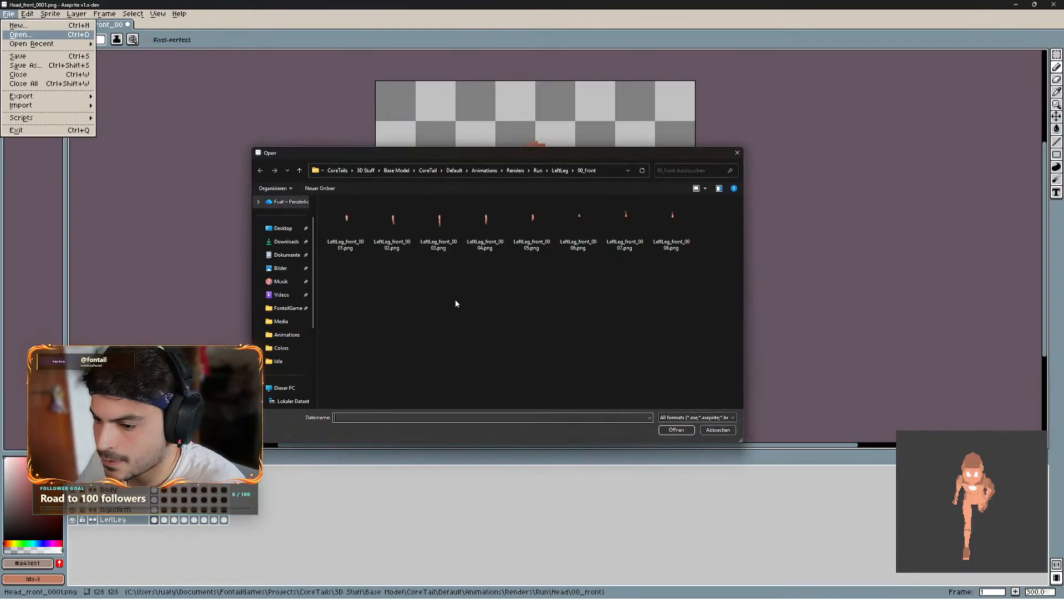
{"action": "left_click", "coordinate": [529, 172]}
{"action": "double_click", "coordinate": [344, 271]}
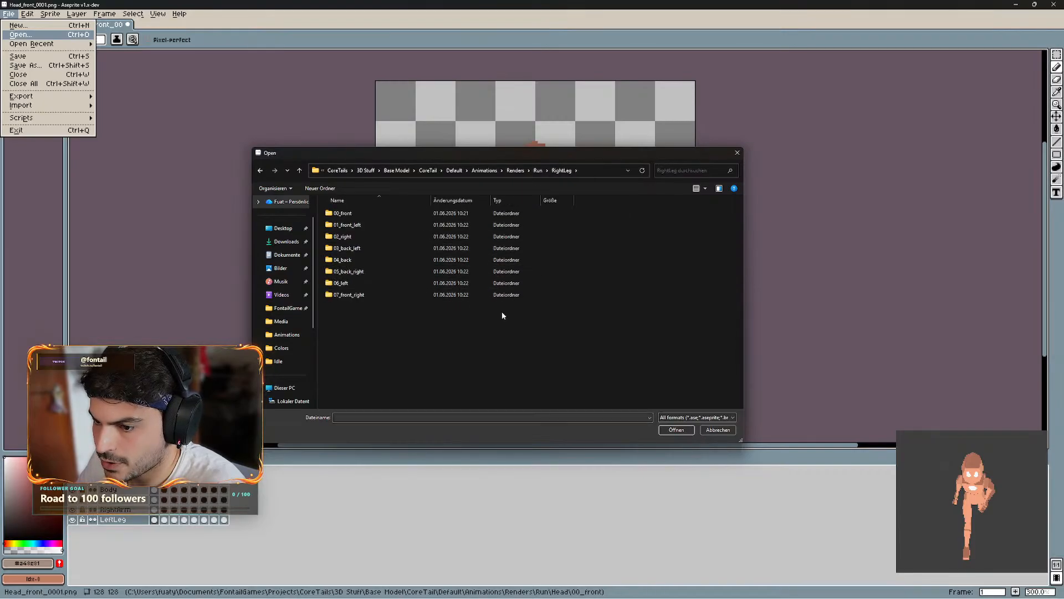
{"action": "double_click", "coordinate": [343, 213]}
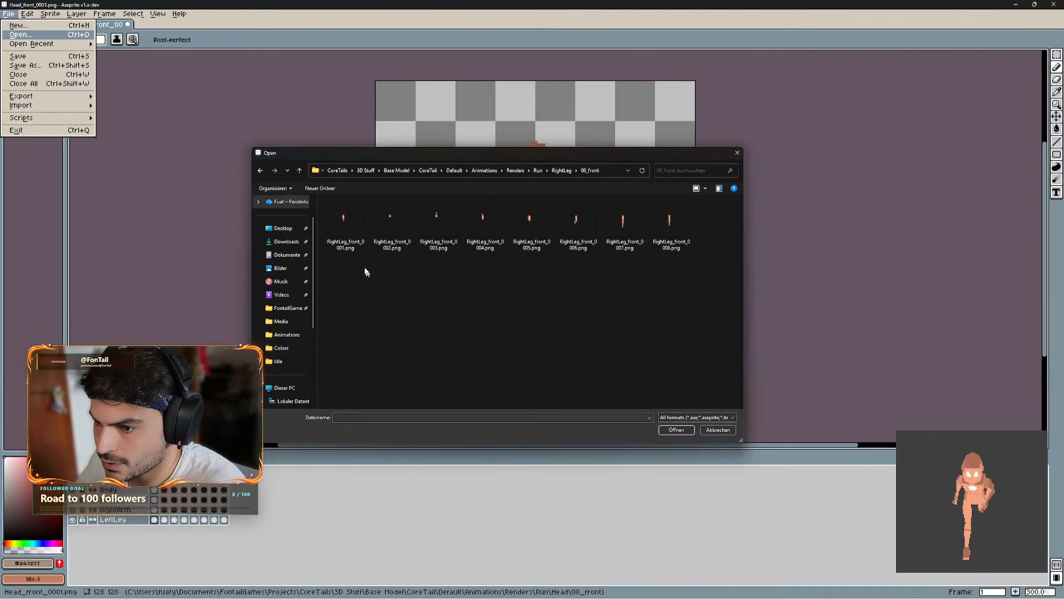
{"action": "left_click", "coordinate": [359, 243]}
{"action": "left_click", "coordinate": [681, 243], "text": "shift"}
{"action": "left_click", "coordinate": [675, 430]}
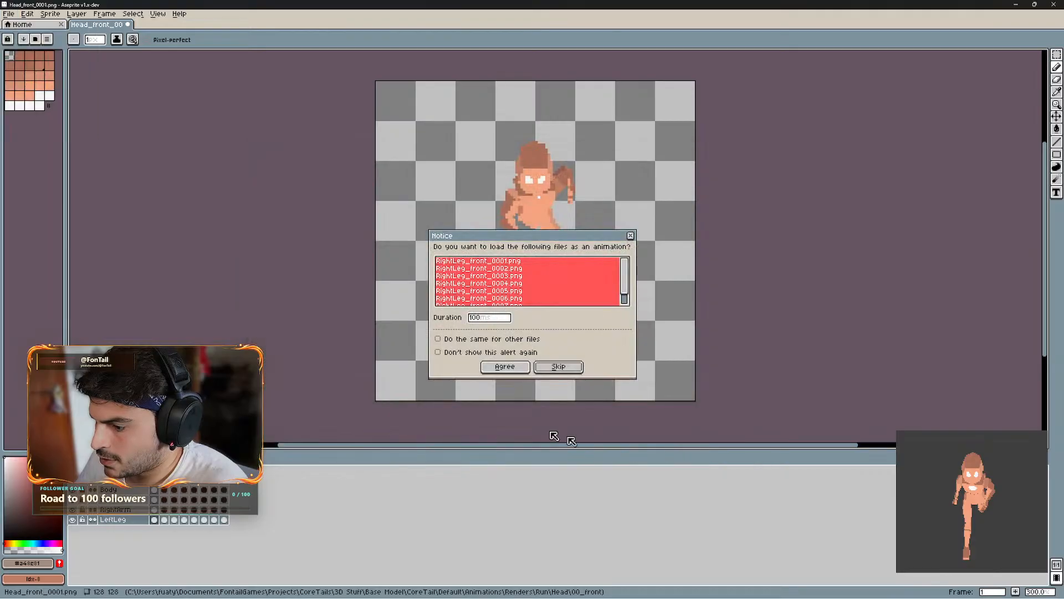
{"action": "left_click", "coordinate": [506, 368]}
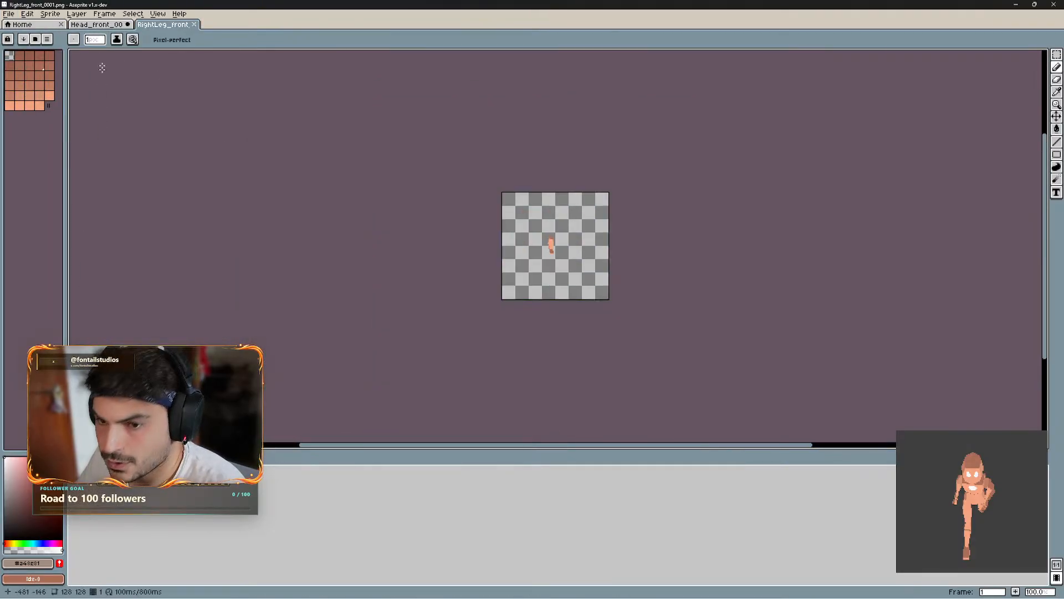
- Paste the right leg frames into the head sprite as a layer named RightLeg beneath LeftLeg, and close the right leg sprite
{"action": "left_click", "coordinate": [97, 24]}
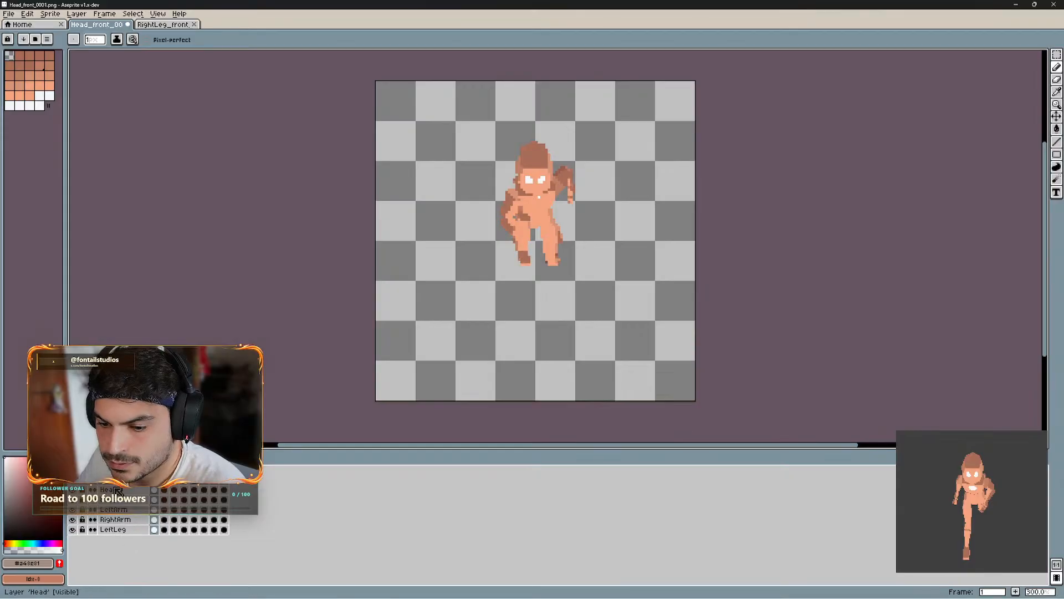
{"action": "double_click", "coordinate": [122, 489]}
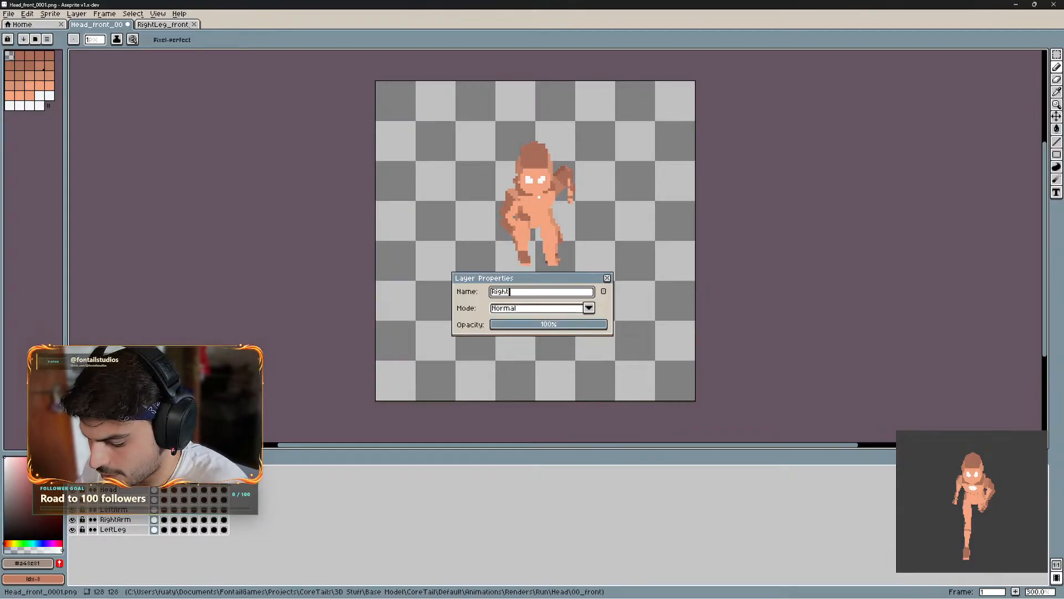
{"action": "key", "text": "Return"}
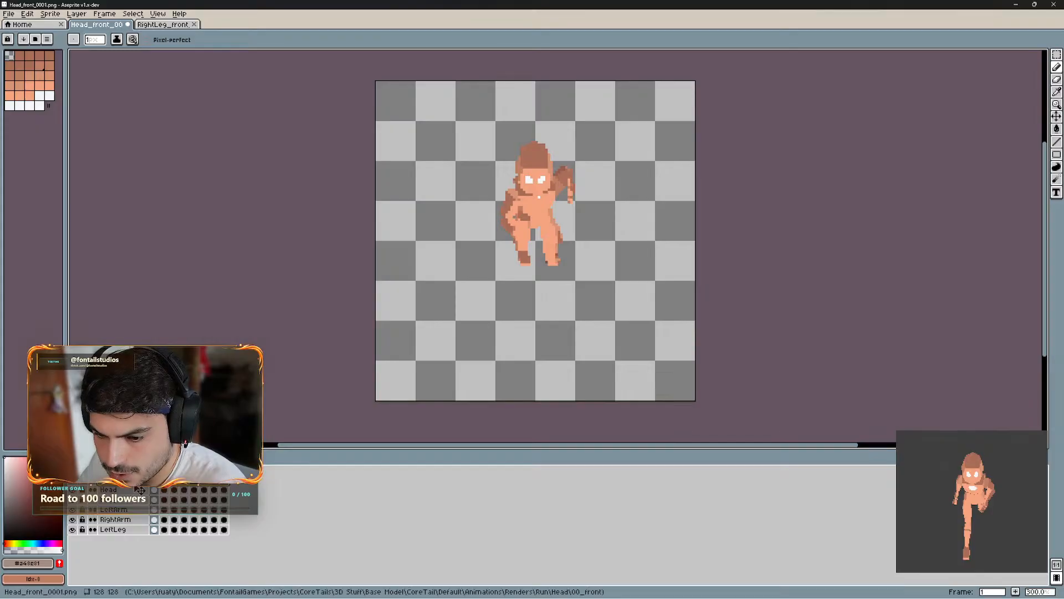
{"action": "scroll", "coordinate": [133, 531], "scroll_direction": "down", "scroll_amount": 1}
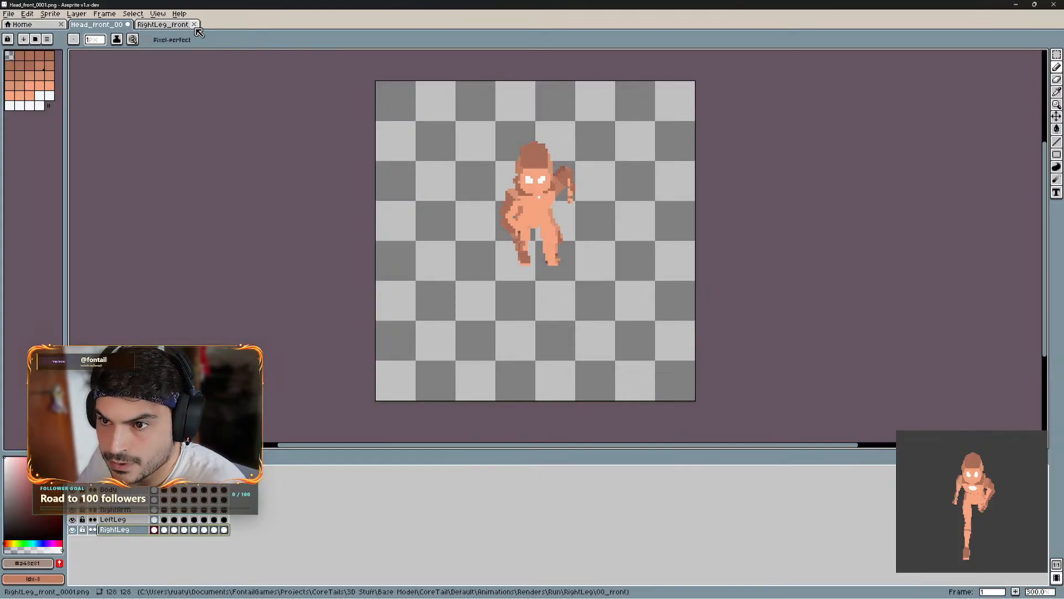
{"action": "left_click", "coordinate": [194, 24]}
- Play the assembled run animation and set a constant duration of 50 ms for all eight frames
{"action": "key", "text": "Return"}
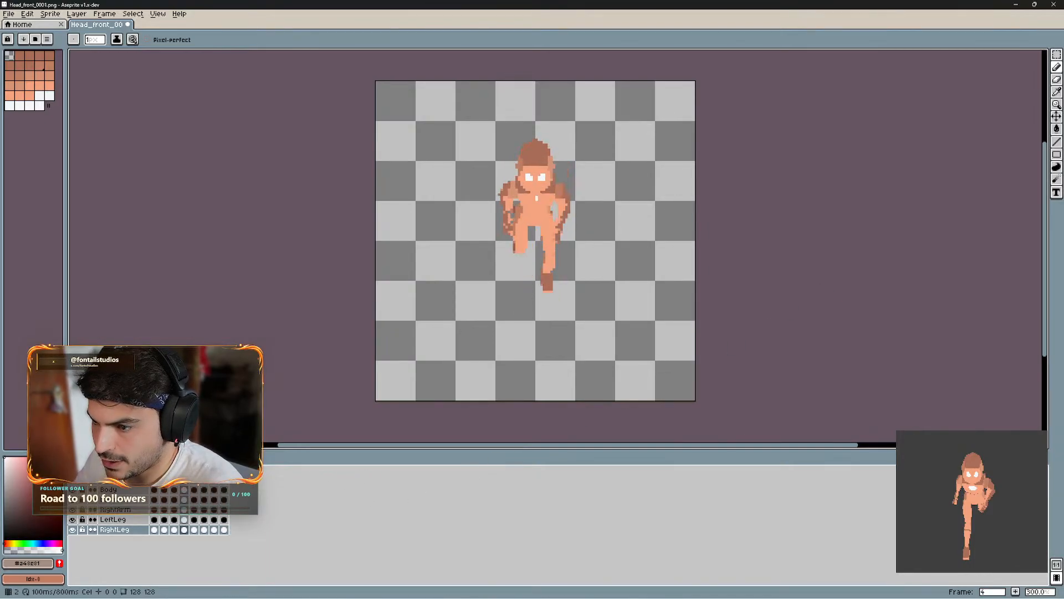
{"action": "left_click", "coordinate": [117, 15]}
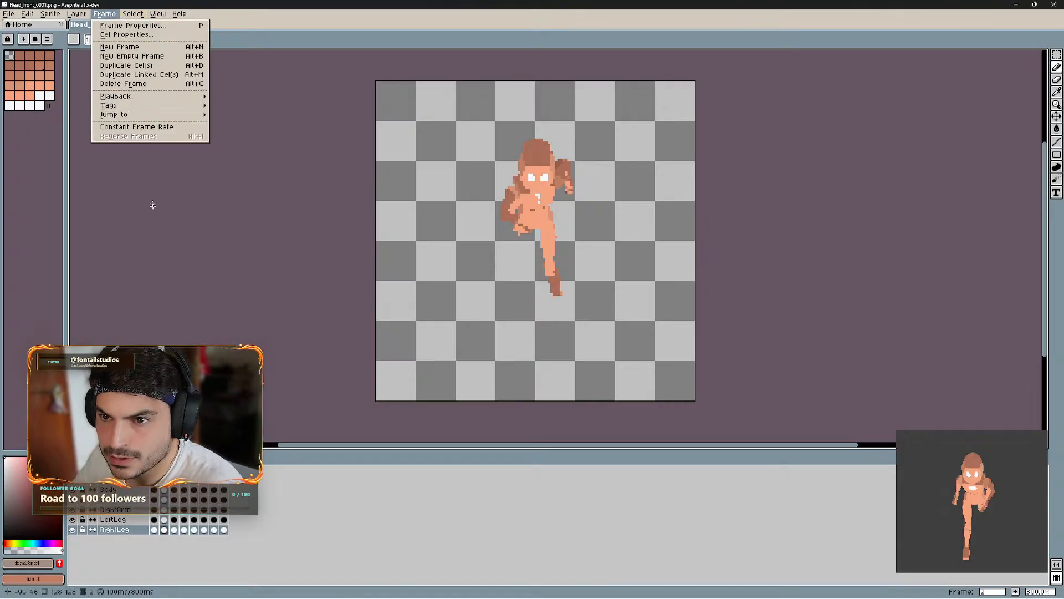
{"action": "left_click", "coordinate": [132, 132]}
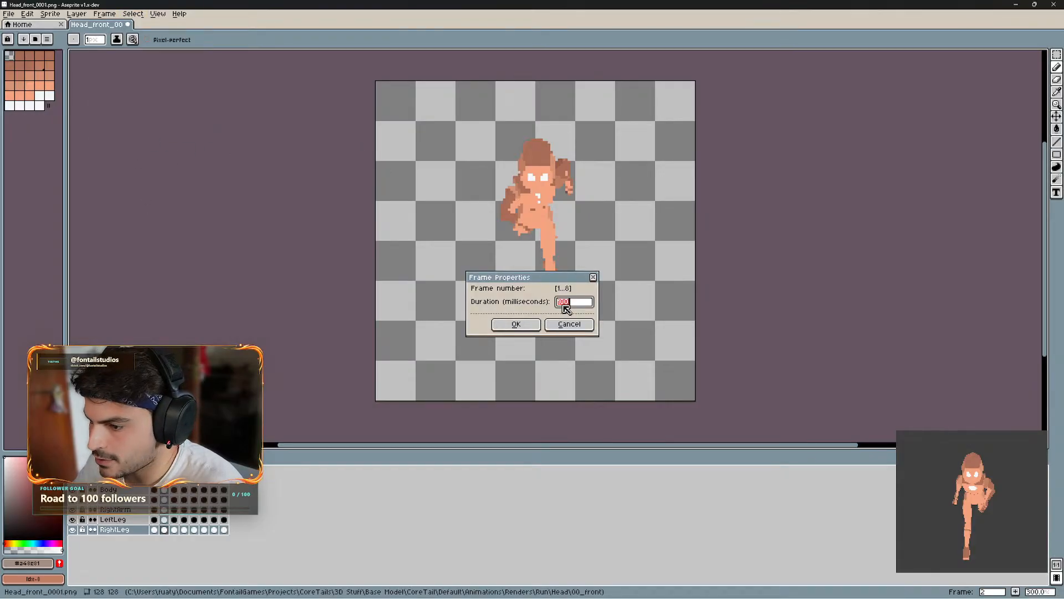
{"action": "key", "text": "Return"}
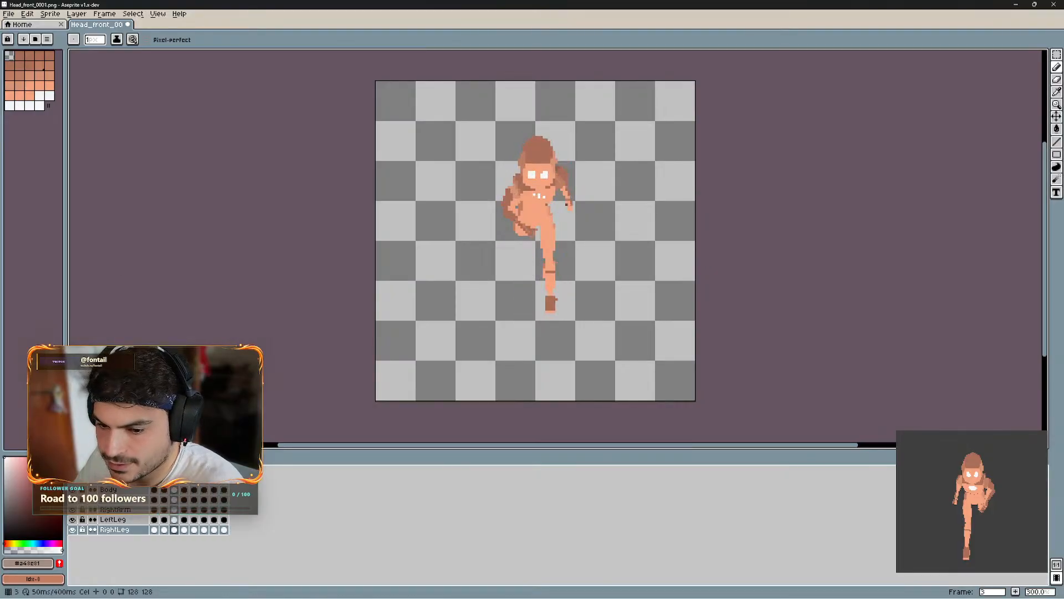
- Set a constant duration of 75 ms for all eight frames
{"action": "left_click", "coordinate": [104, 13]}
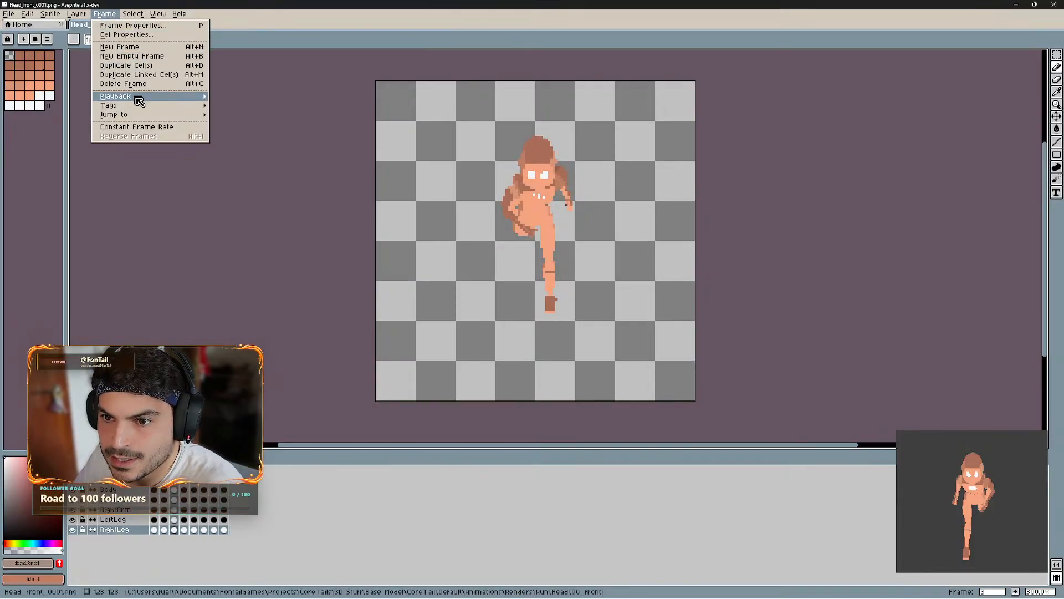
{"action": "left_click", "coordinate": [158, 124]}
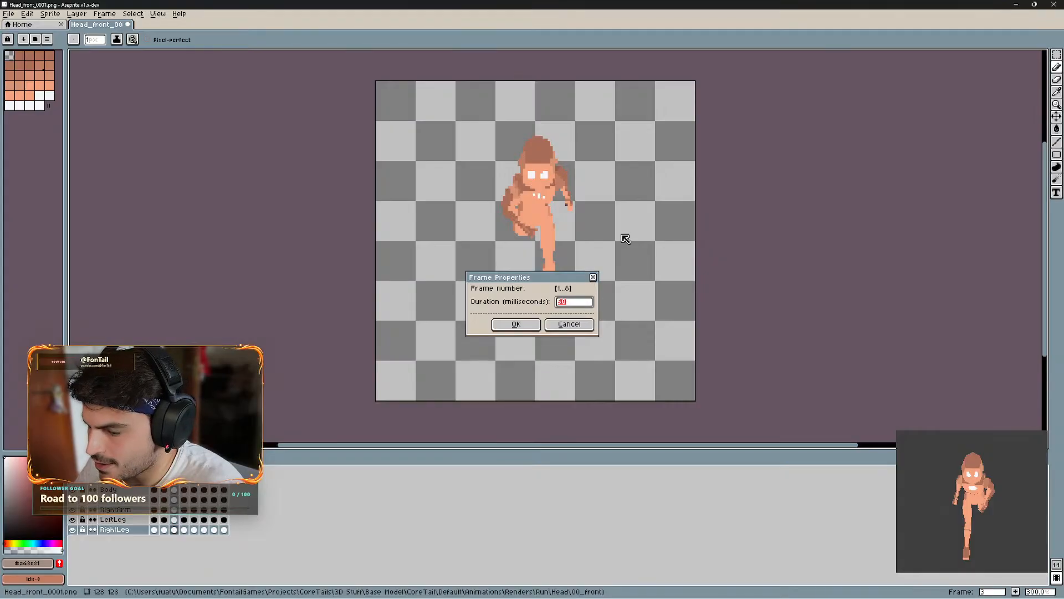
{"action": "type", "text": "75"}
{"action": "key", "text": "Return"}
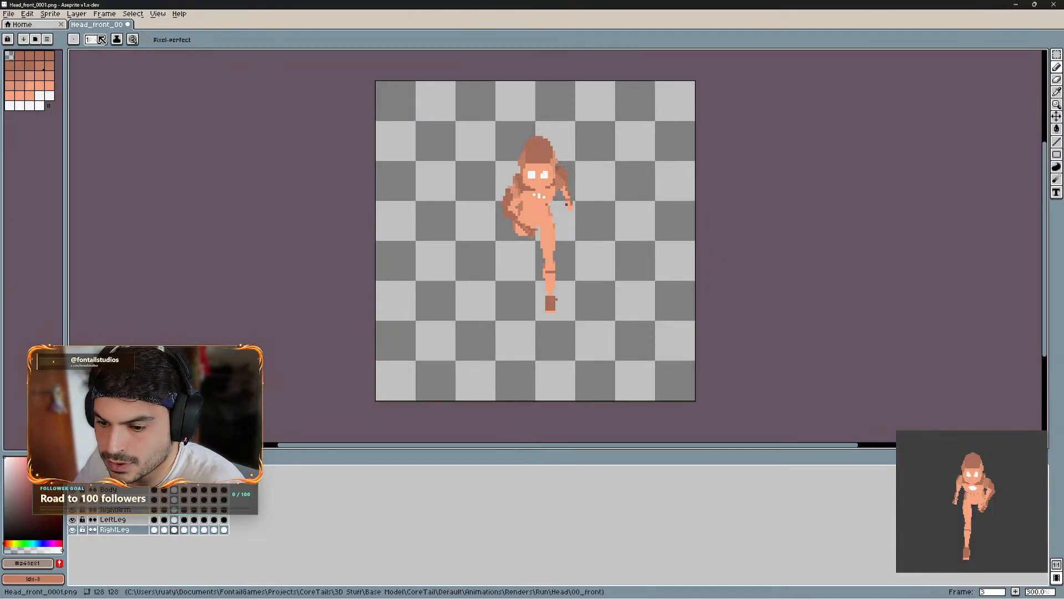
- Raise the constant frame duration to 80 ms for all eight frames and play the run animation
{"action": "left_click", "coordinate": [104, 14]}
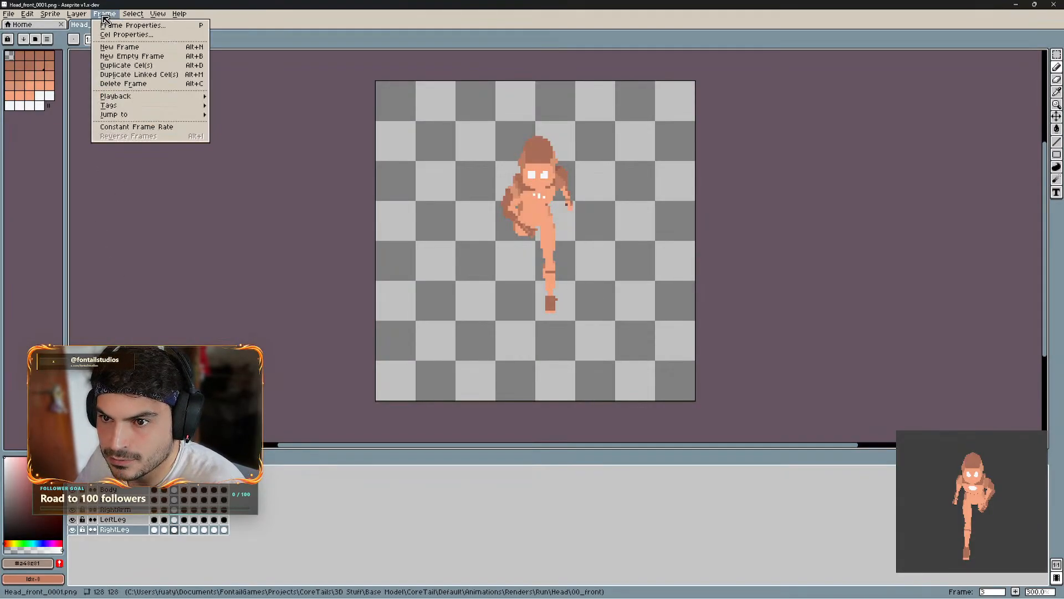
{"action": "left_click", "coordinate": [125, 124]}
{"action": "type", "text": "80"}
{"action": "key", "text": "Return"}
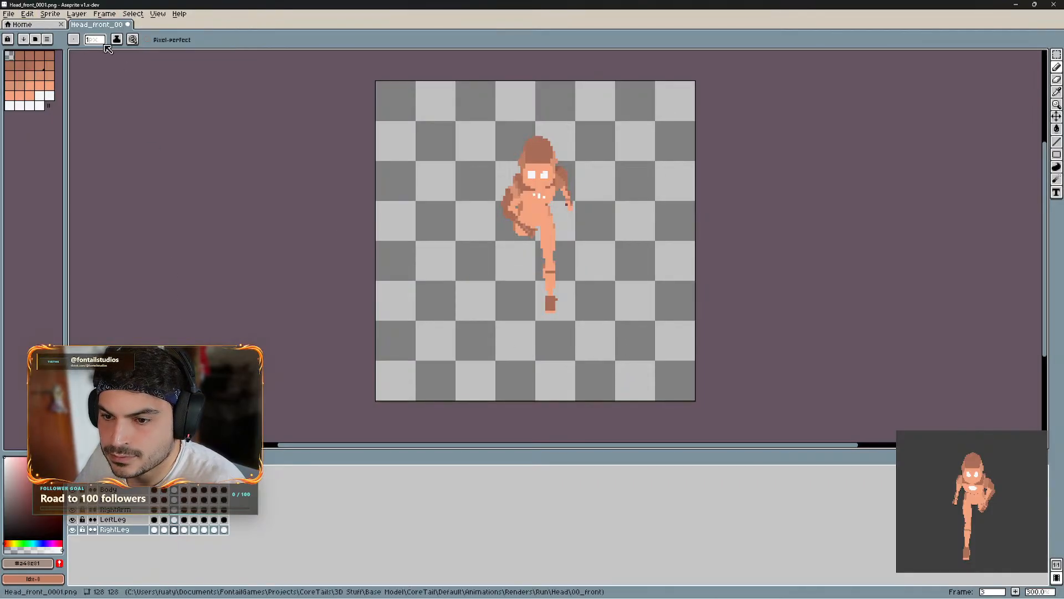
{"action": "key", "text": "Return"}
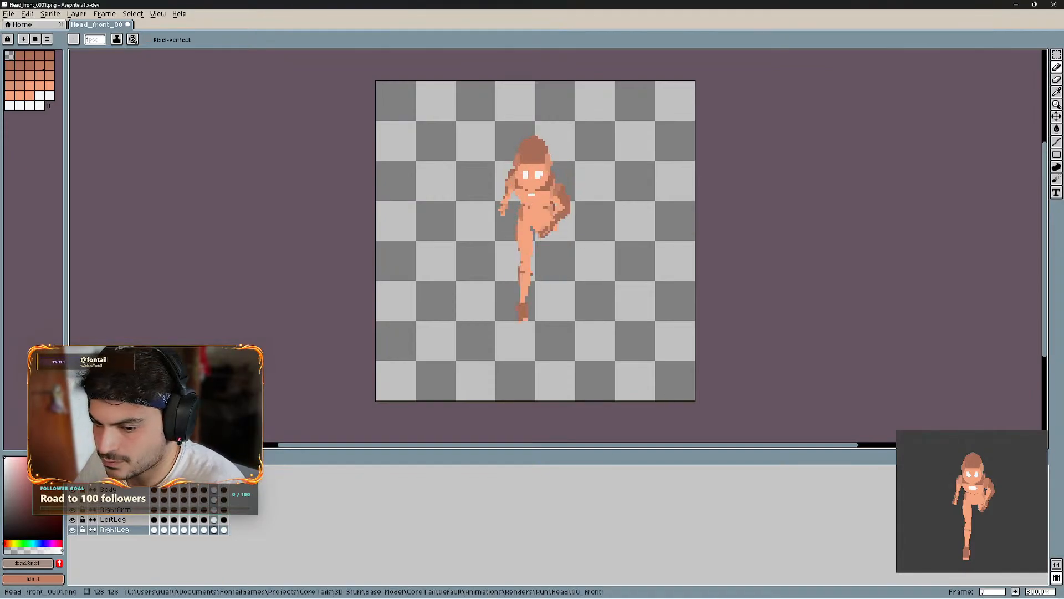
- Set the constant frame duration to 70 ms for the whole run animation and check the playback
{"action": "left_click", "coordinate": [105, 14]}
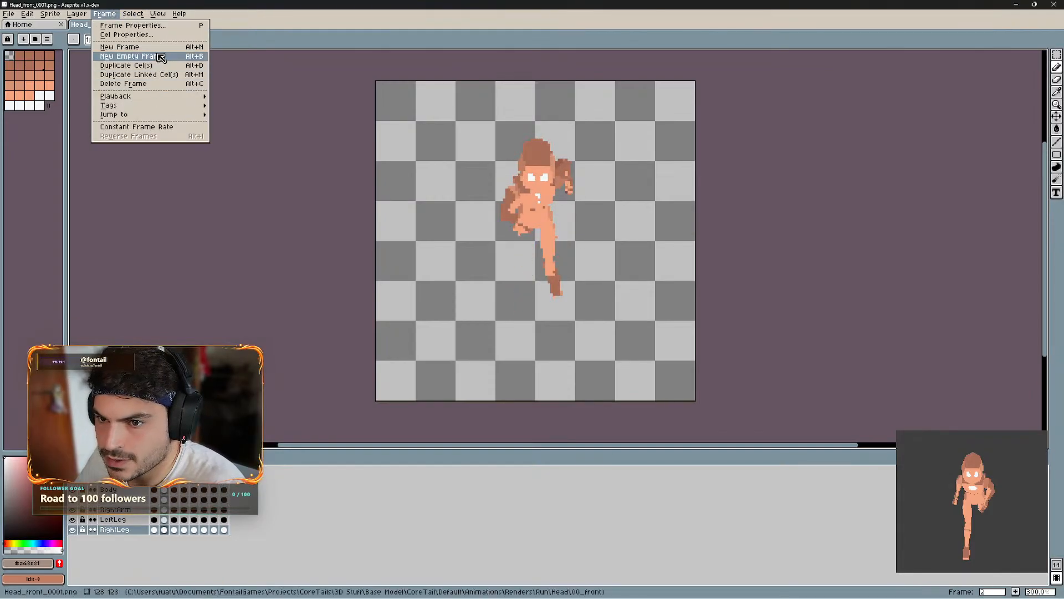
{"action": "left_click", "coordinate": [153, 128]}
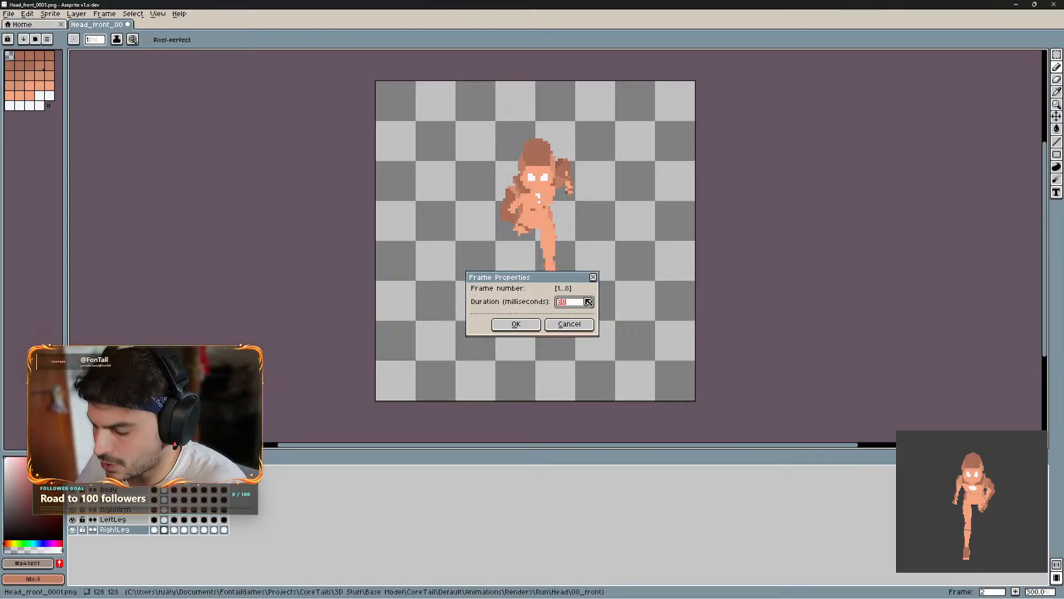
{"action": "type", "text": "7"}
{"action": "key", "text": "Return"}
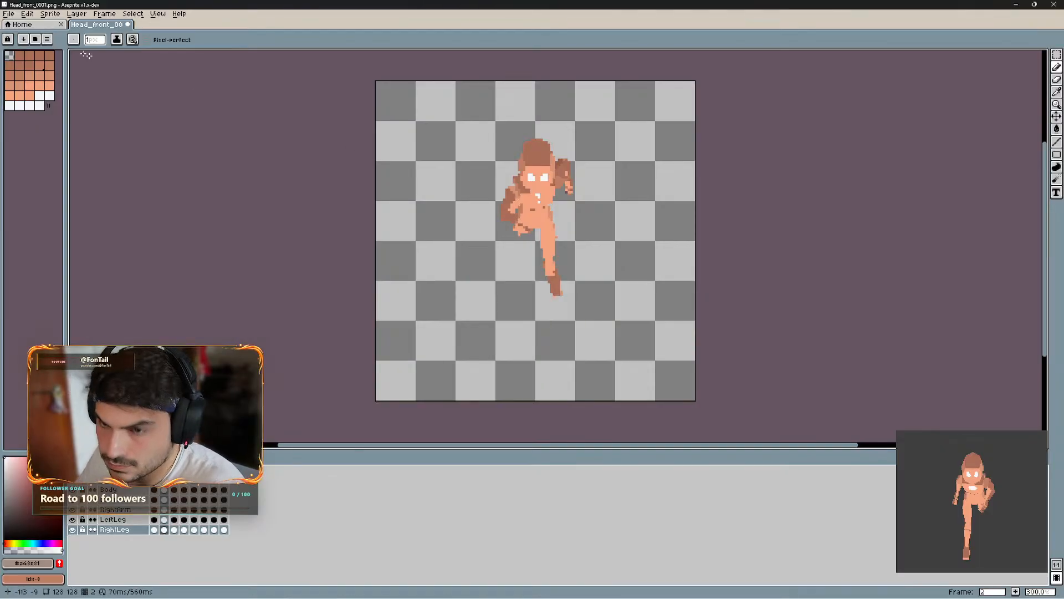
{"action": "left_click_drag", "start_coordinate": [188, 447], "coordinate": [187, 445]}
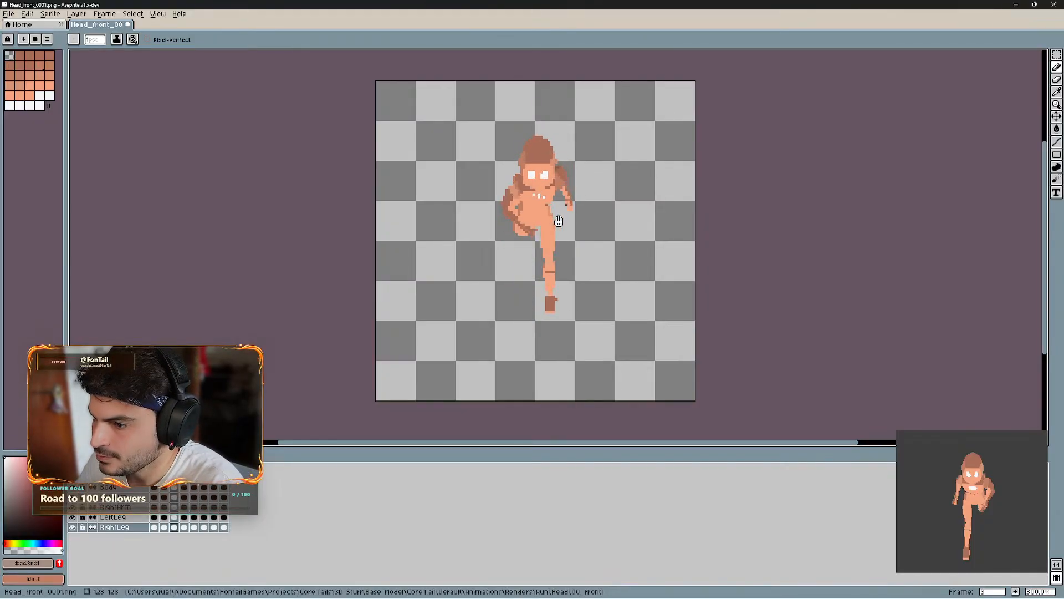
{"action": "mouse_move", "coordinate": [571, 231]}
{"action": "left_mouse_down"}
{"action": "mouse_move", "coordinate": [581, 224]}
{"action": "mouse_move", "coordinate": [572, 235]}
{"action": "left_mouse_up"}
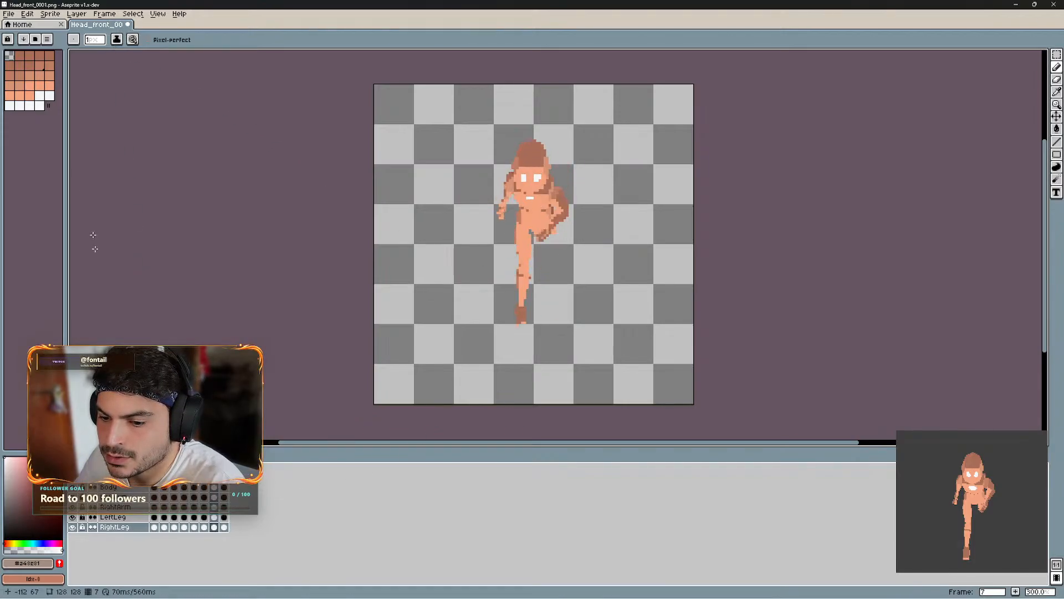
{"action": "left_click", "coordinate": [9, 13]}
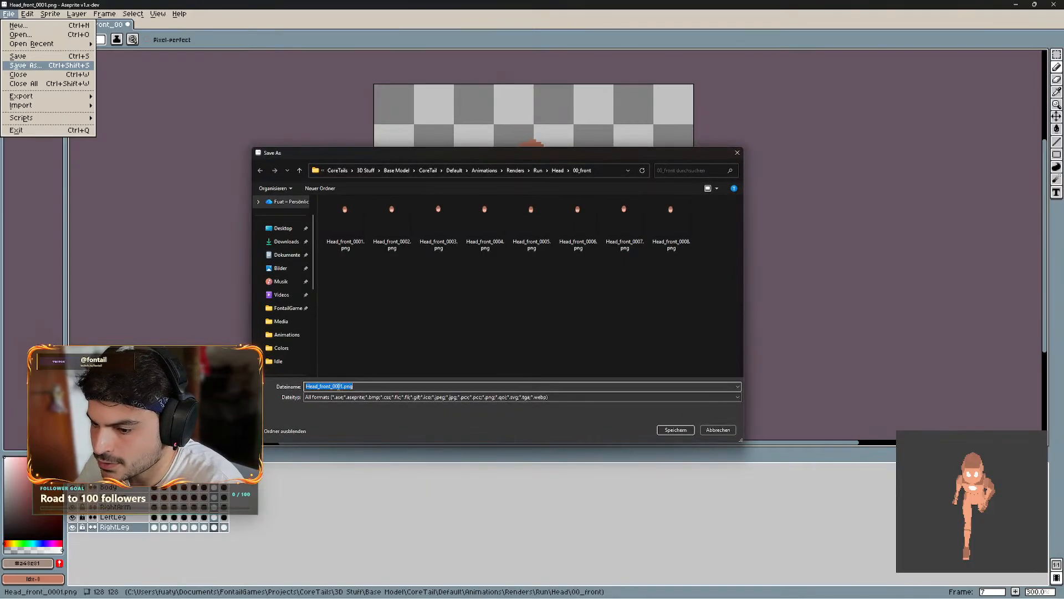
{"action": "left_click", "coordinate": [546, 170]}
{"action": "left_click", "coordinate": [539, 171]}
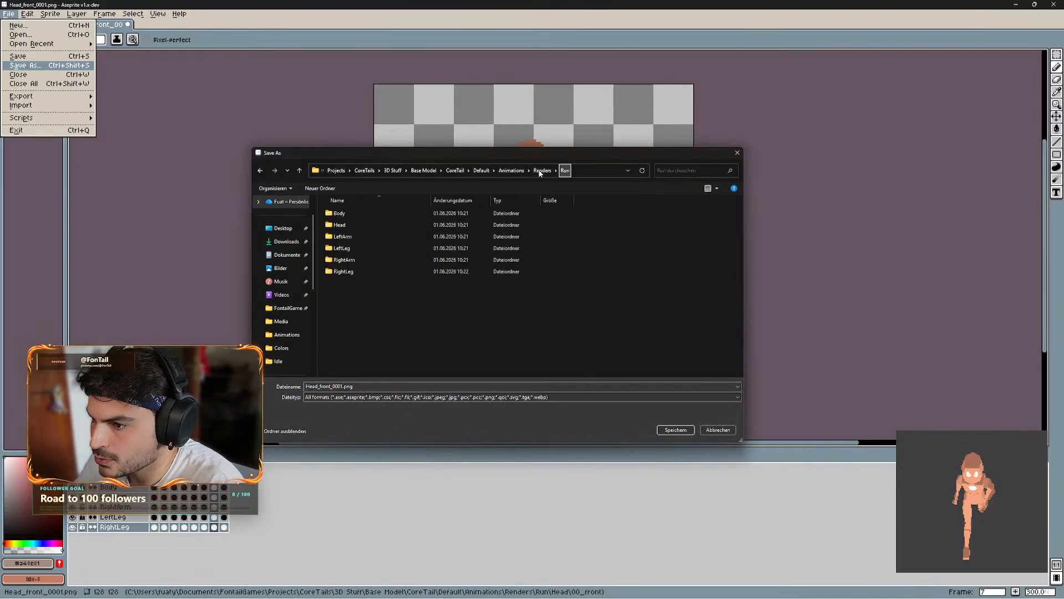
{"action": "left_click", "coordinate": [542, 170]}
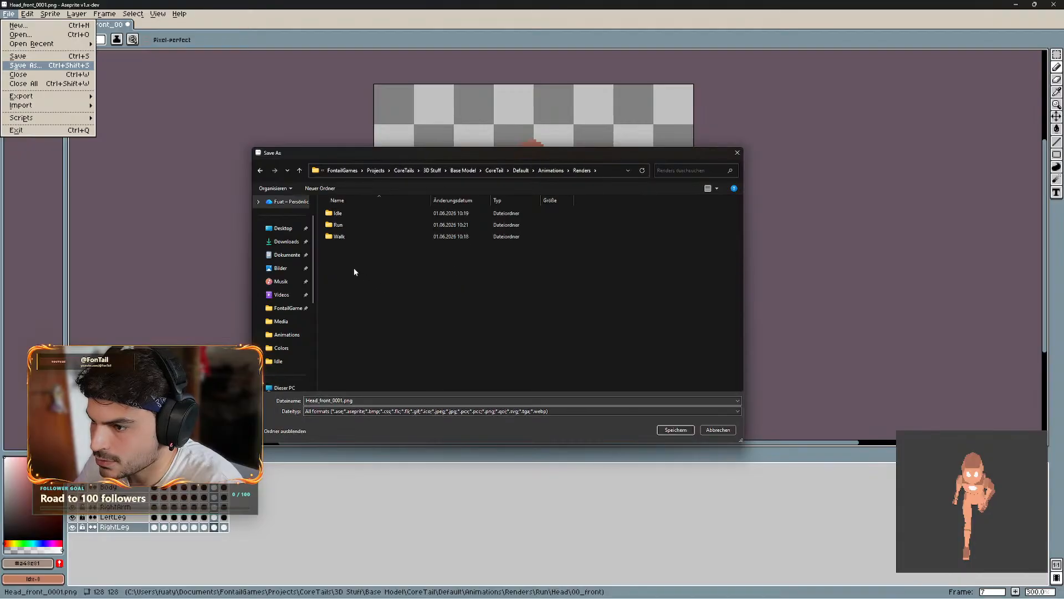
{"action": "double_click", "coordinate": [338, 224]}
{"action": "left_click", "coordinate": [348, 400]}
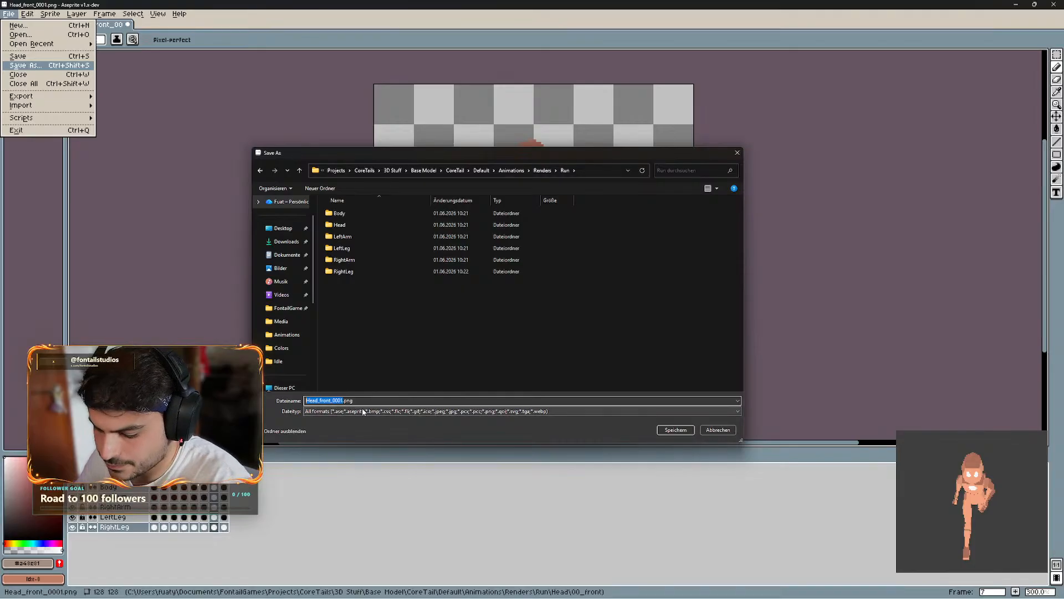
{"action": "type", "text": "CoreTail"}
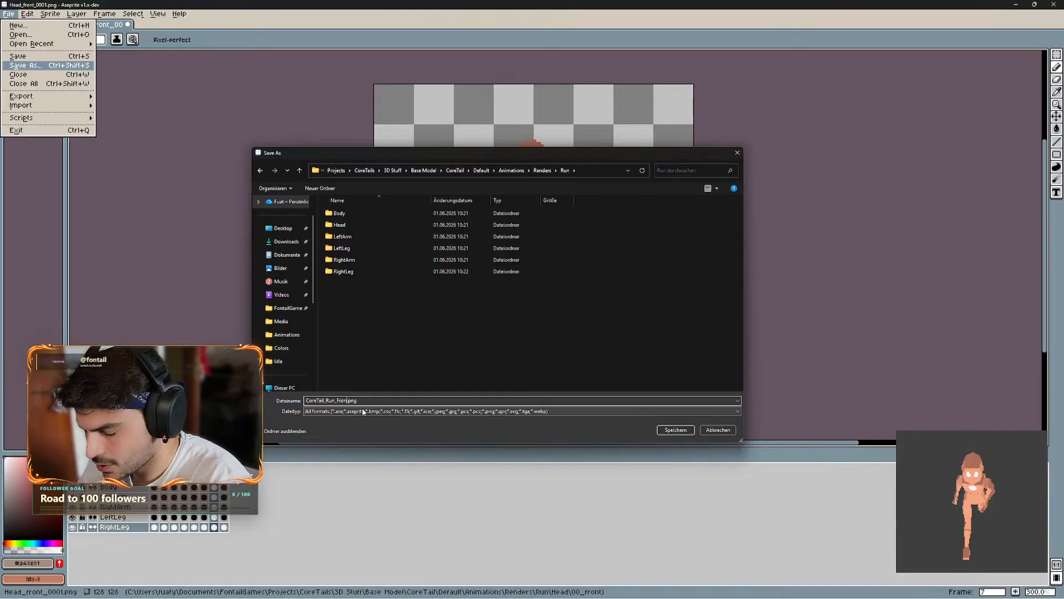
{"action": "key", "text": "Return"}
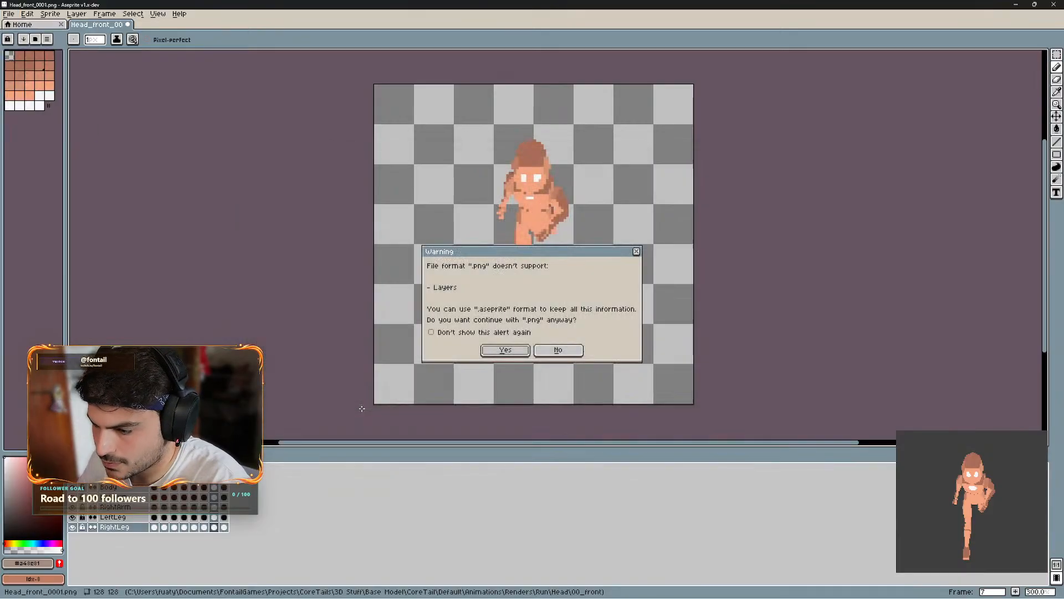
{"action": "left_click", "coordinate": [572, 350]}
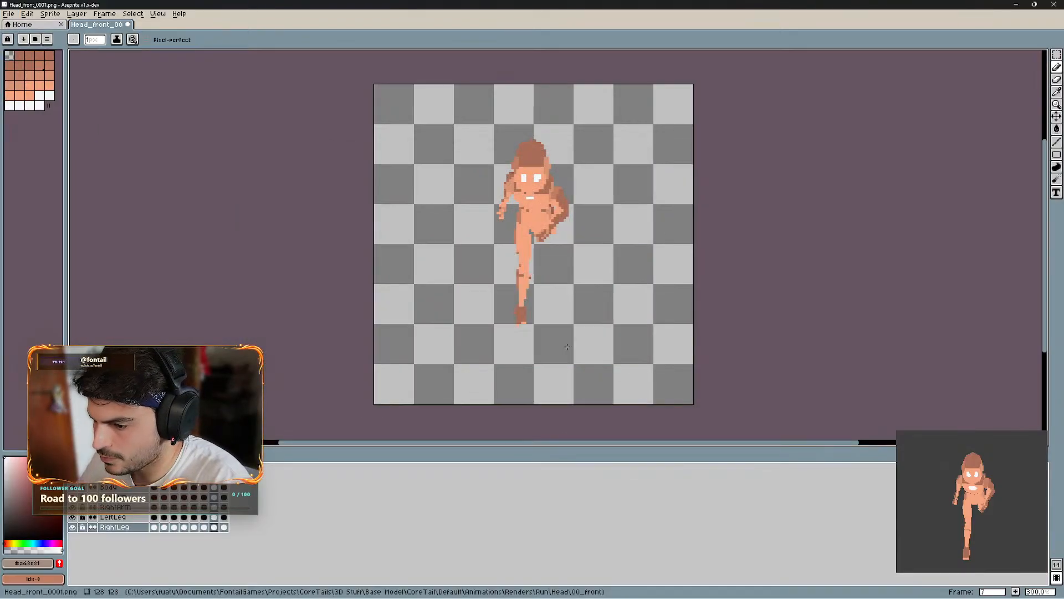
- Save the layered sprite as CoreTail_Run_Front.aseprite in the Renders/Run folder and close Aseprite
{"action": "left_click", "coordinate": [12, 14]}
{"action": "left_click", "coordinate": [35, 66]}
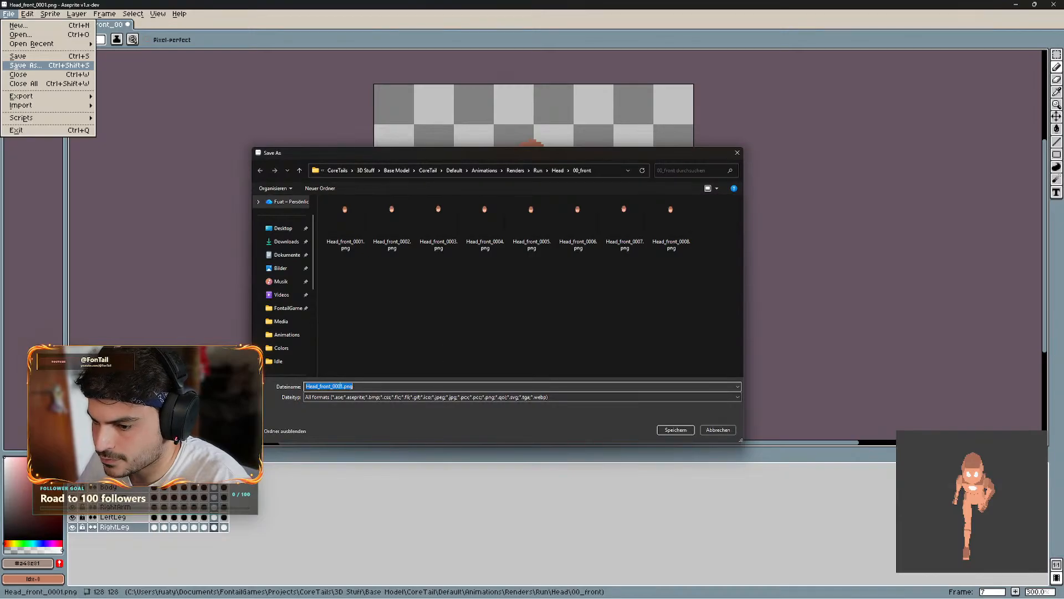
{"action": "left_click", "coordinate": [535, 172]}
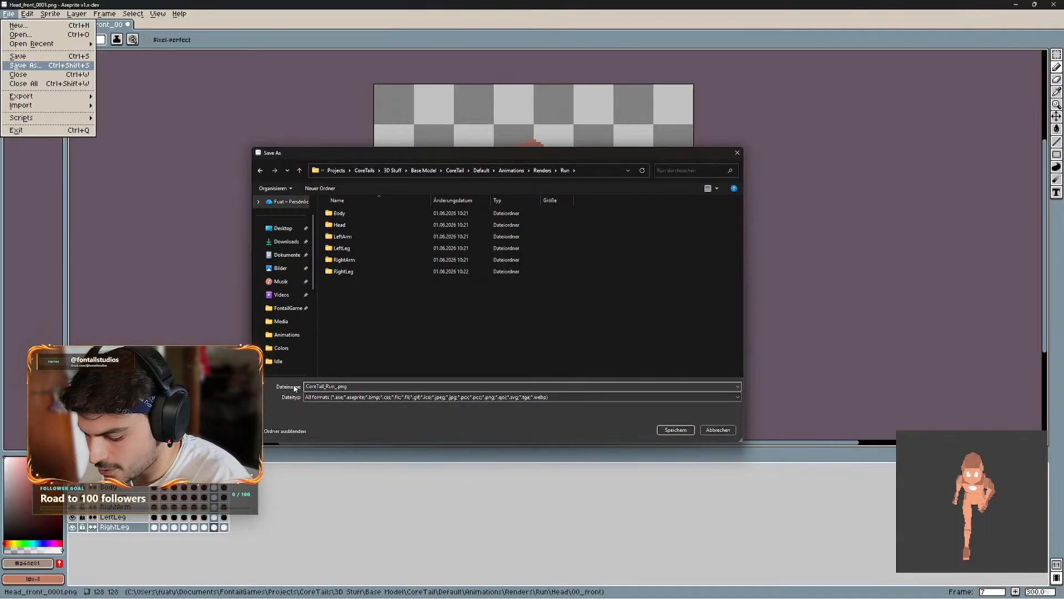
{"action": "left_click", "coordinate": [377, 397]}
{"action": "left_click", "coordinate": [338, 430]}
{"action": "left_click", "coordinate": [676, 430]}
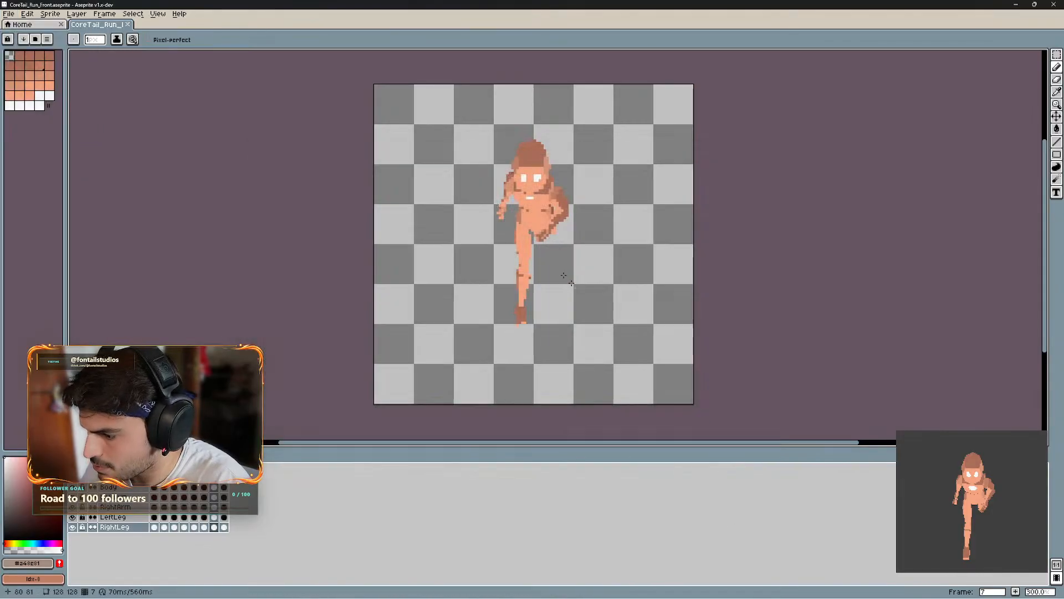
{"action": "left_click", "coordinate": [1052, 6]}
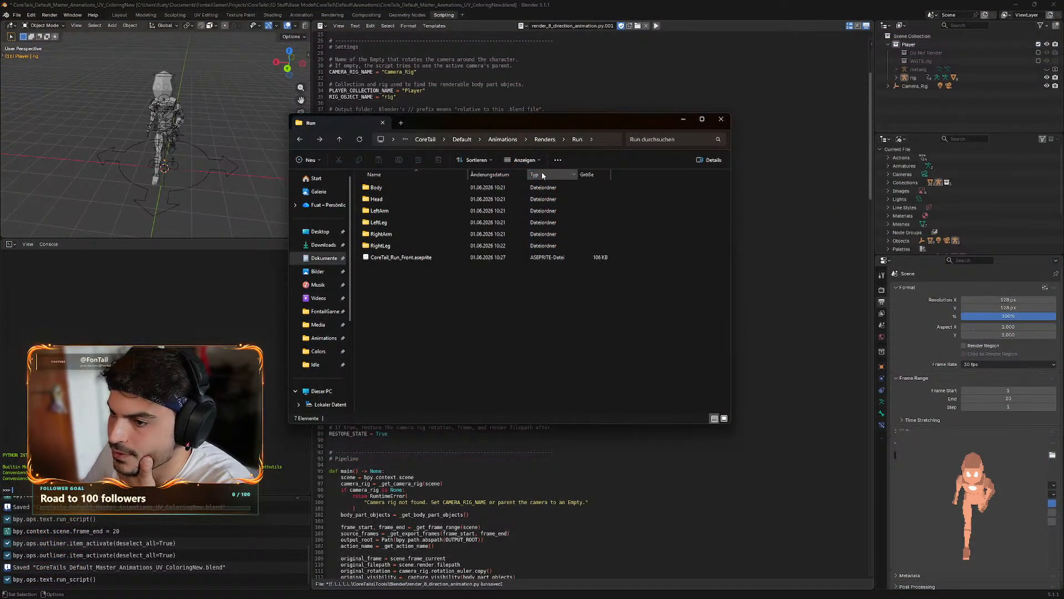
- Check which animation folders exist in the Renders folder in File Explorer, and return to Blender
{"action": "left_click", "coordinate": [545, 139]}
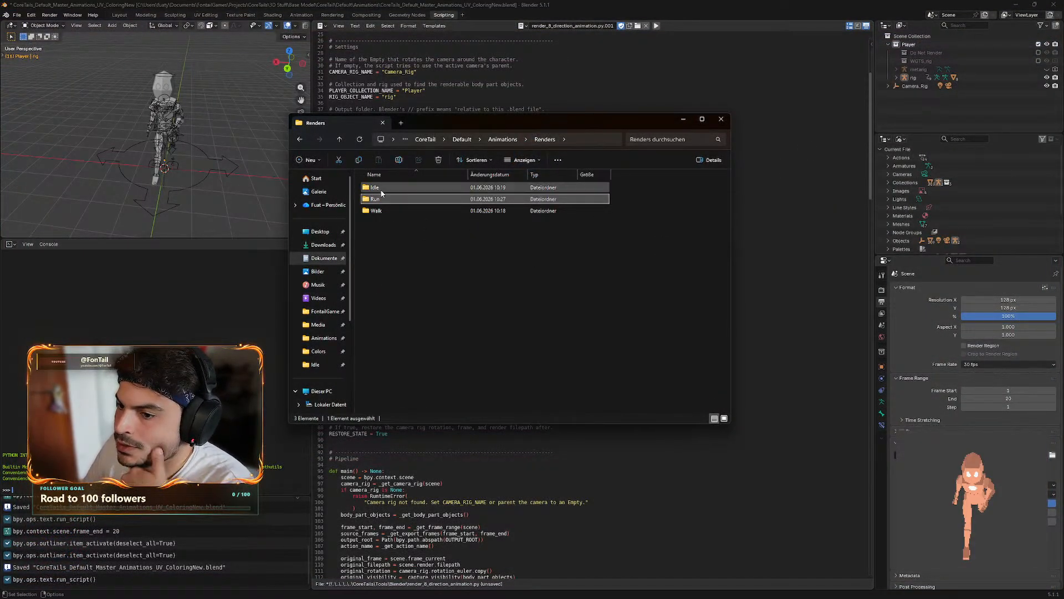
{"action": "left_click", "coordinate": [381, 189]}
{"action": "left_click", "coordinate": [387, 199]}
{"action": "left_click", "coordinate": [385, 211]}
{"action": "left_click", "coordinate": [388, 231]}
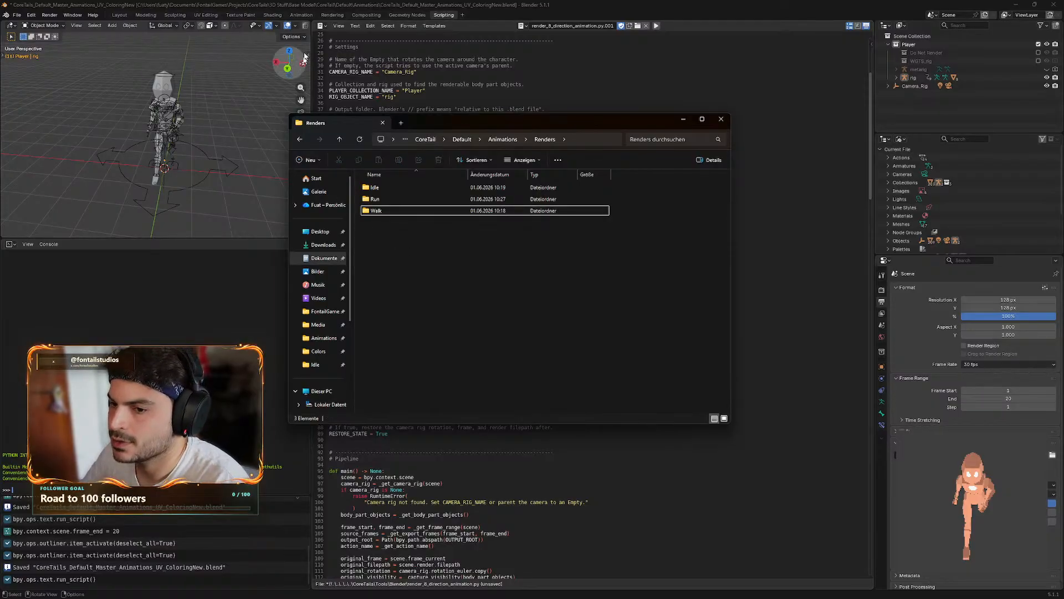
{"action": "left_click", "coordinate": [715, 24]}
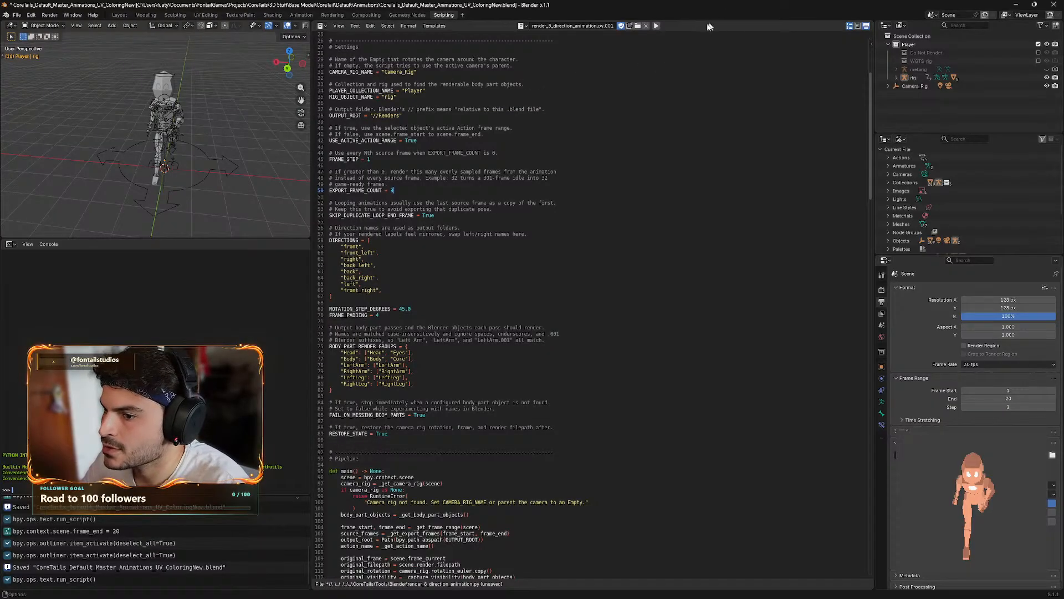
- Switch to the Layout workspace and assign the Death action to the rig
{"action": "left_click", "coordinate": [121, 15]}
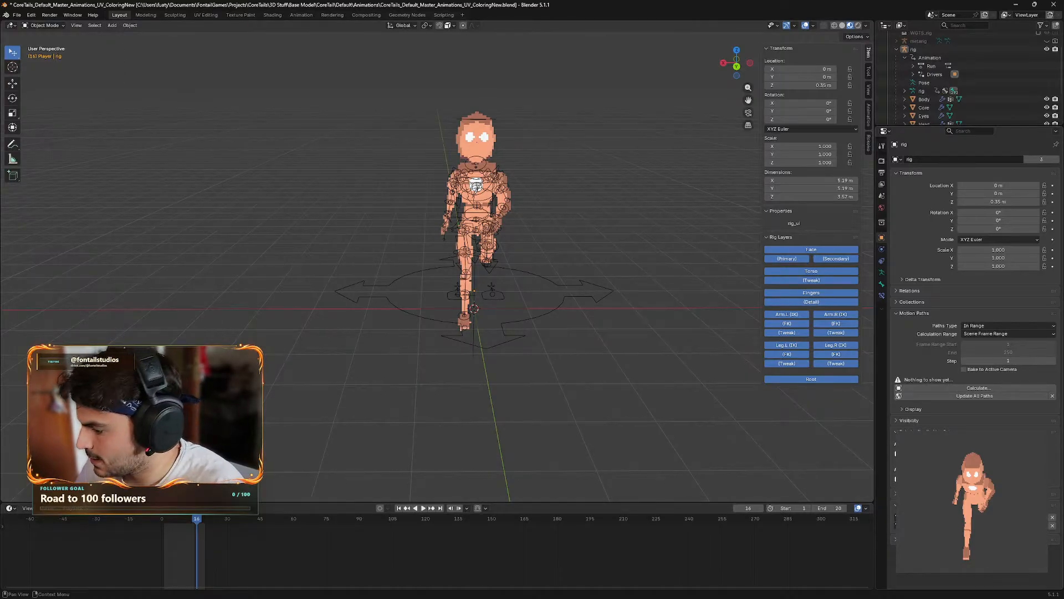
{"action": "left_click", "coordinate": [899, 518]}
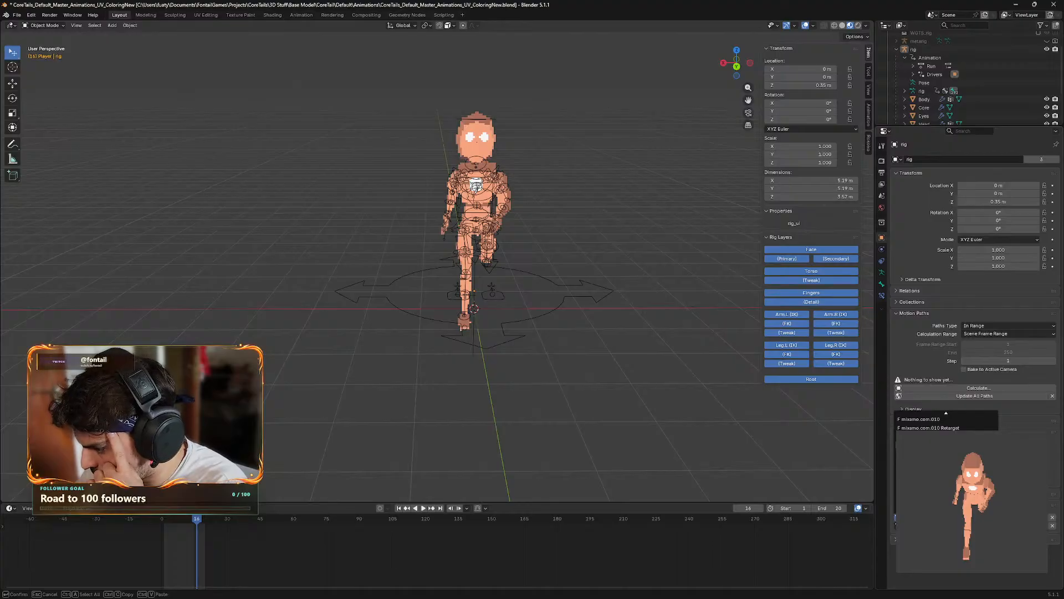
{"action": "scroll", "coordinate": [946, 460], "scroll_direction": "up", "scroll_amount": 10}
{"action": "scroll", "coordinate": [937, 423], "scroll_direction": "up", "scroll_amount": 5}
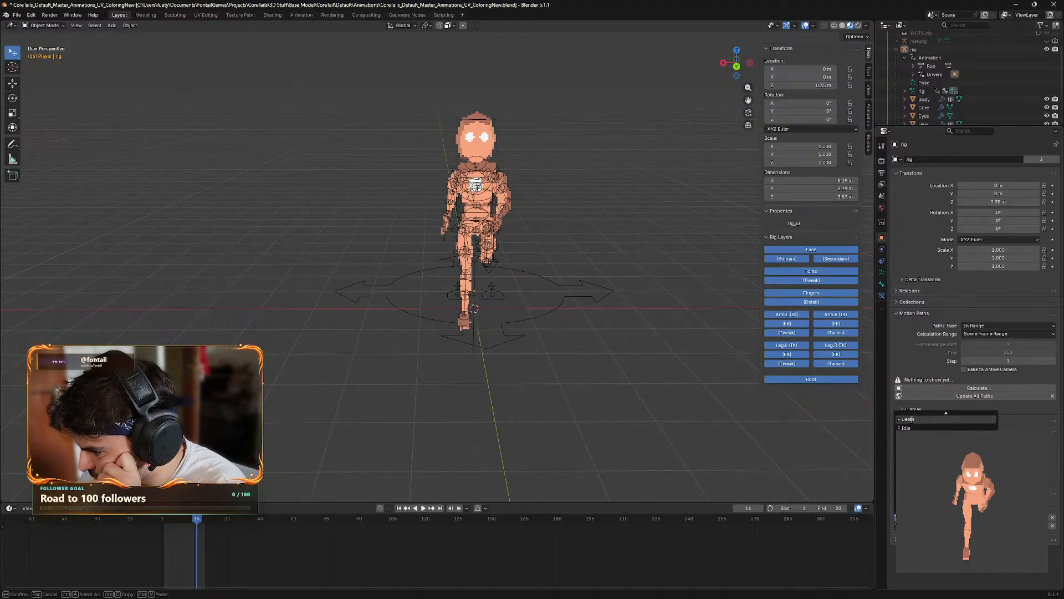
{"action": "left_click", "coordinate": [931, 419]}
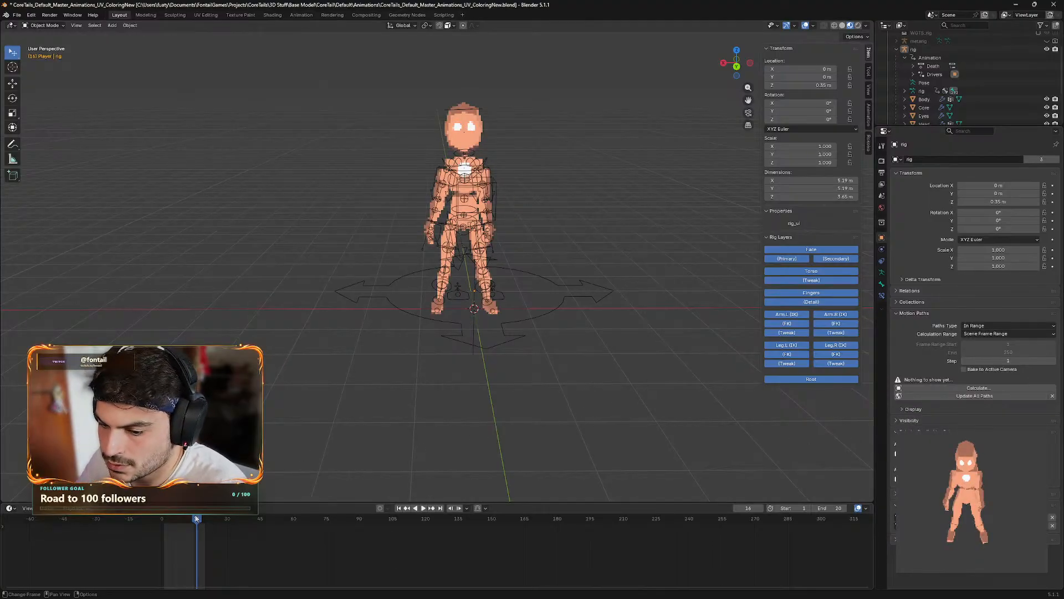
- Scrub through the Death animation to its last pose and set the scene's end frame to 145
{"action": "left_click_drag", "start_coordinate": [260, 520], "coordinate": [480, 524]}
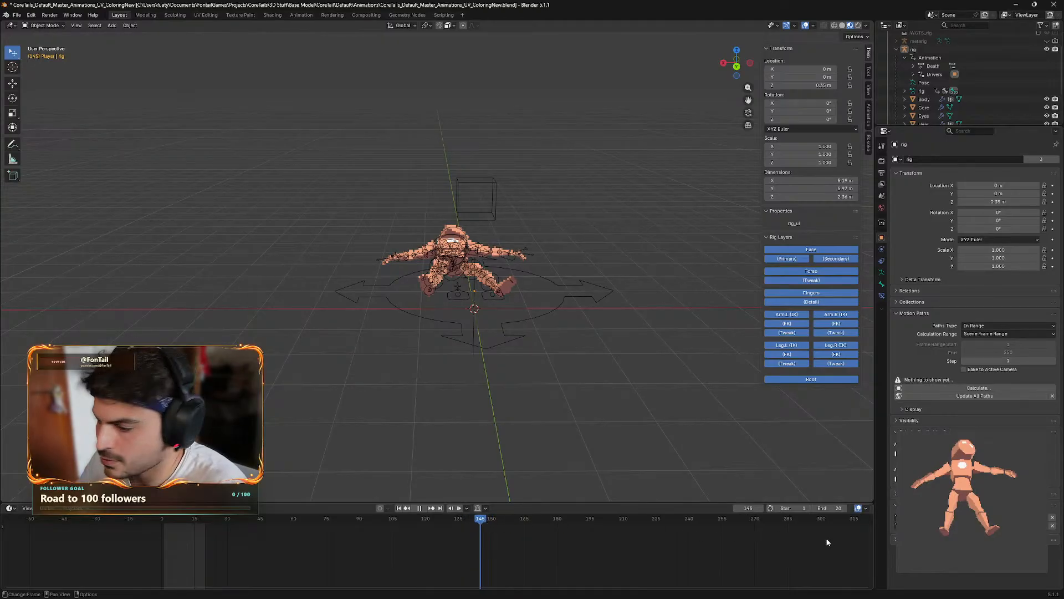
{"action": "left_click", "coordinate": [826, 509]}
{"action": "type", "text": "145"}
{"action": "key", "text": "Return"}
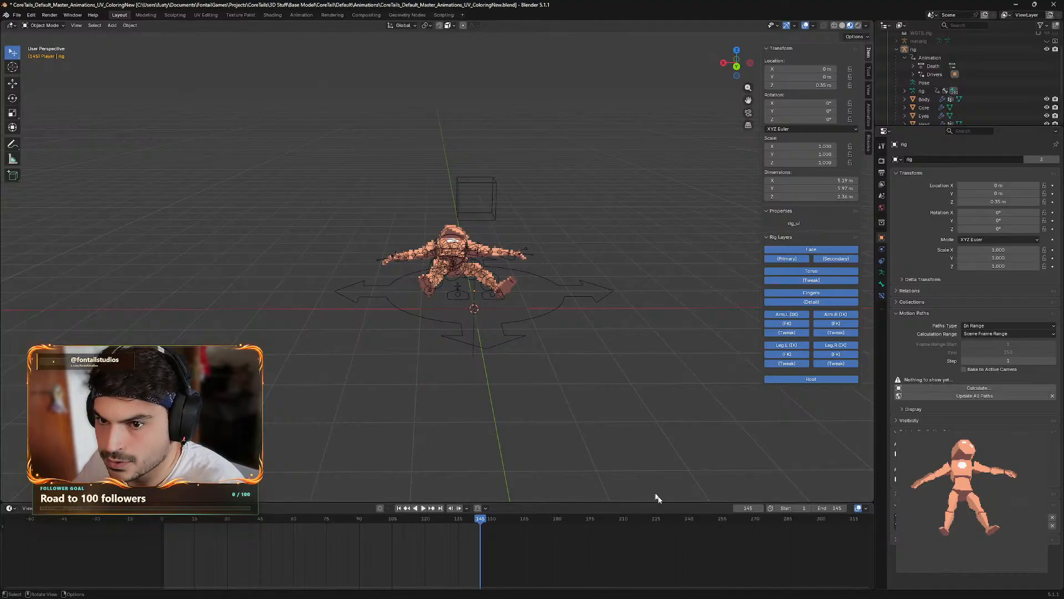
- Rewind to the start of the timeline, play the Death animation to review it, and stop playback
{"action": "left_click_drag", "start_coordinate": [484, 519], "coordinate": [151, 520]}
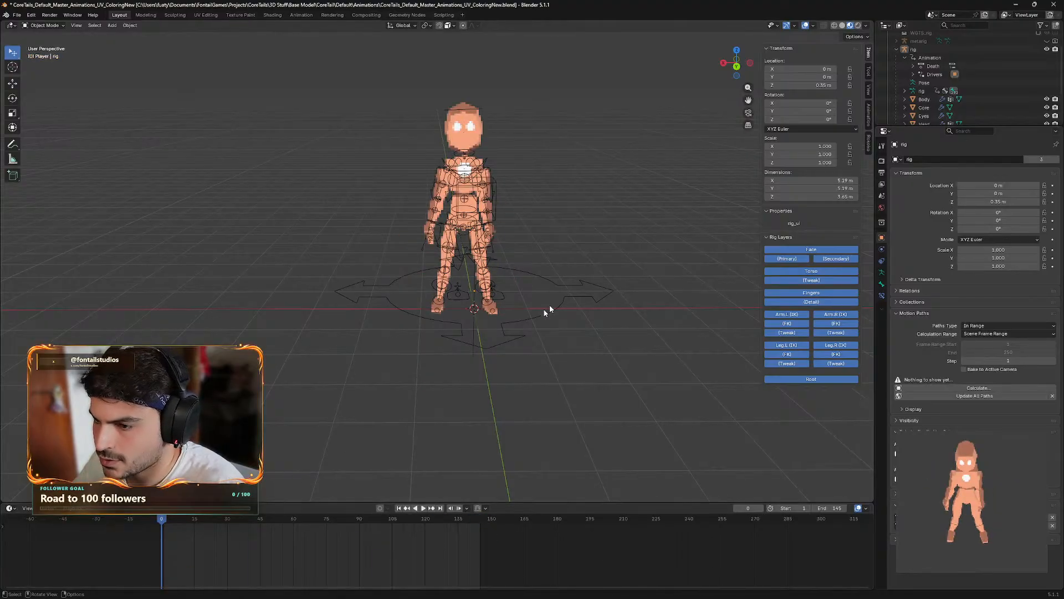
{"action": "key", "text": "space"}
{"action": "left_click_drag", "start_coordinate": [601, 262], "coordinate": [649, 225]}
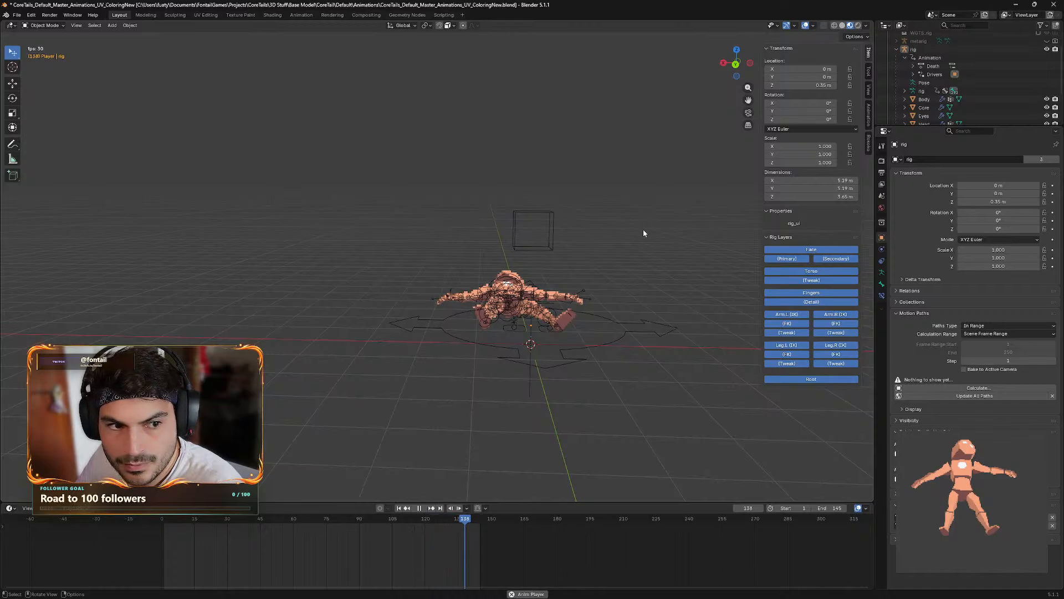
{"action": "left_click_drag", "start_coordinate": [642, 238], "coordinate": [633, 243]}
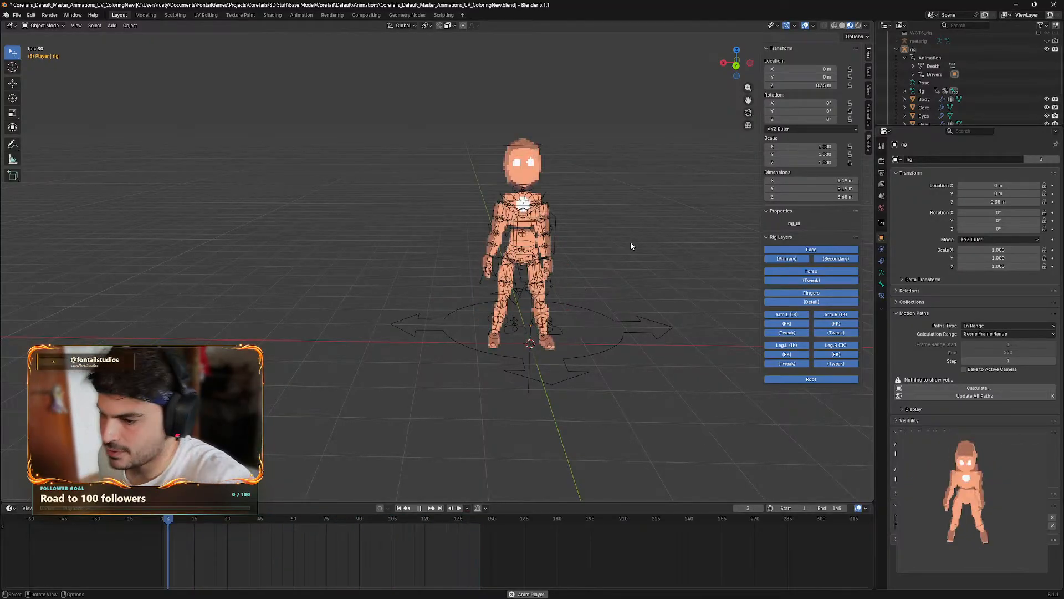
{"action": "key", "text": "space"}
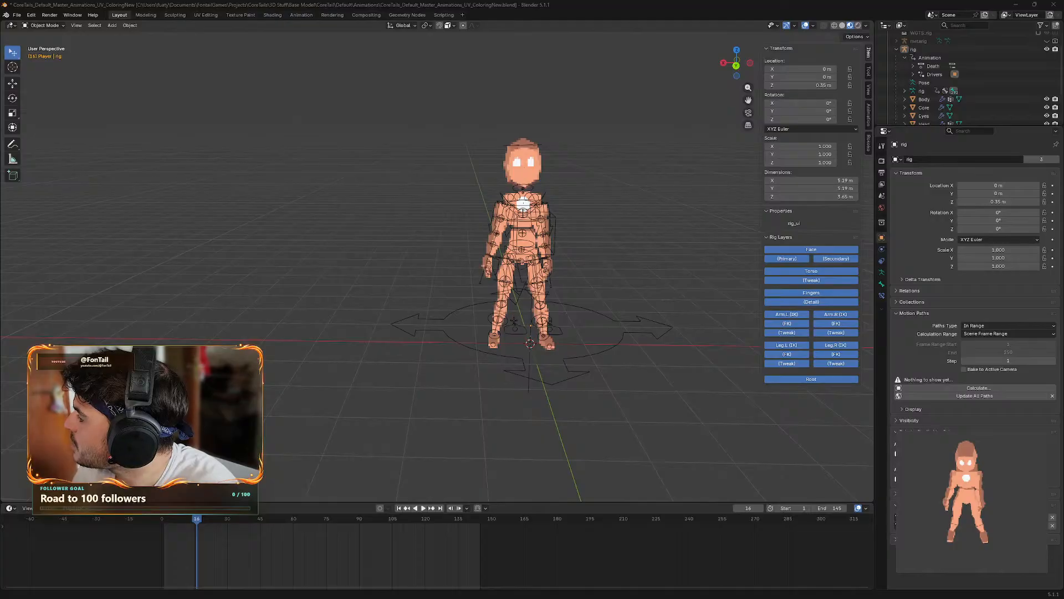
- Switch to Mixamo in the browser, maximize its window, and search the animation library for "death"
{"action": "left_click_drag", "start_coordinate": [0, 223], "coordinate": [636, 223]}
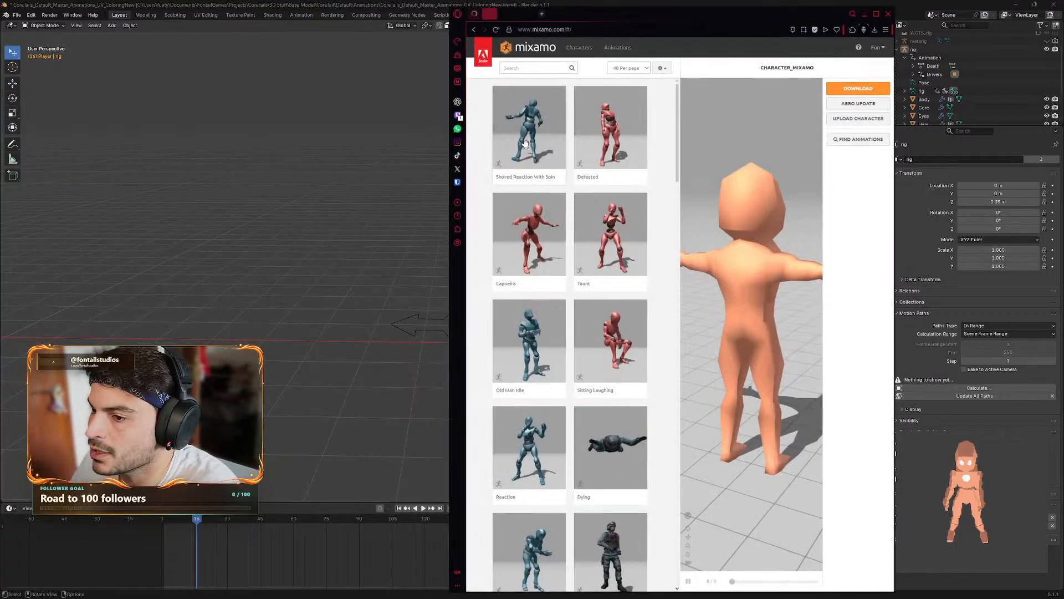
{"action": "left_click_drag", "start_coordinate": [645, 9], "coordinate": [477, 9]}
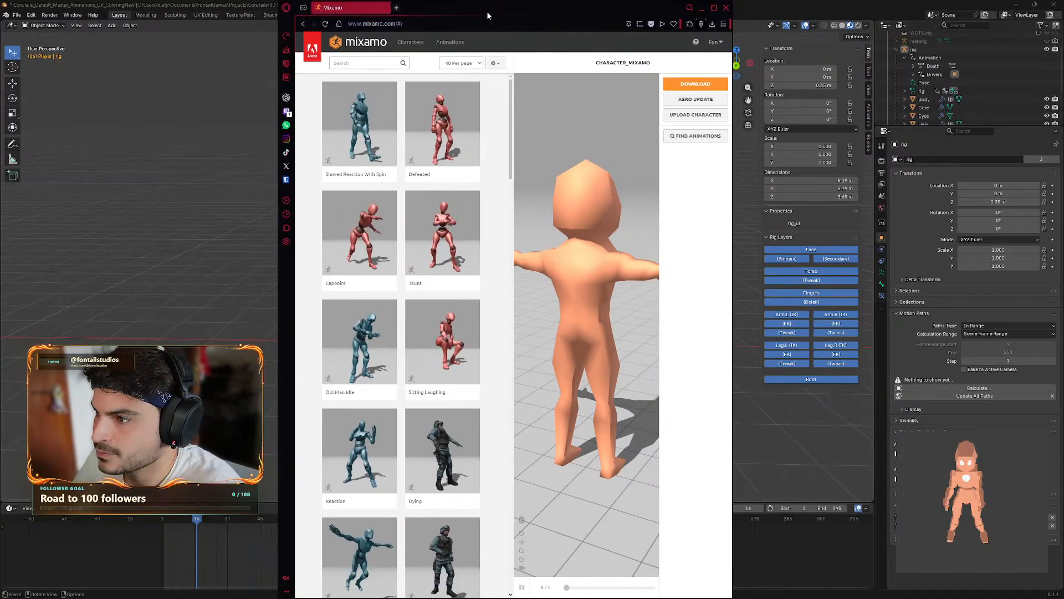
{"action": "left_click_drag", "start_coordinate": [731, 208], "coordinate": [849, 208]}
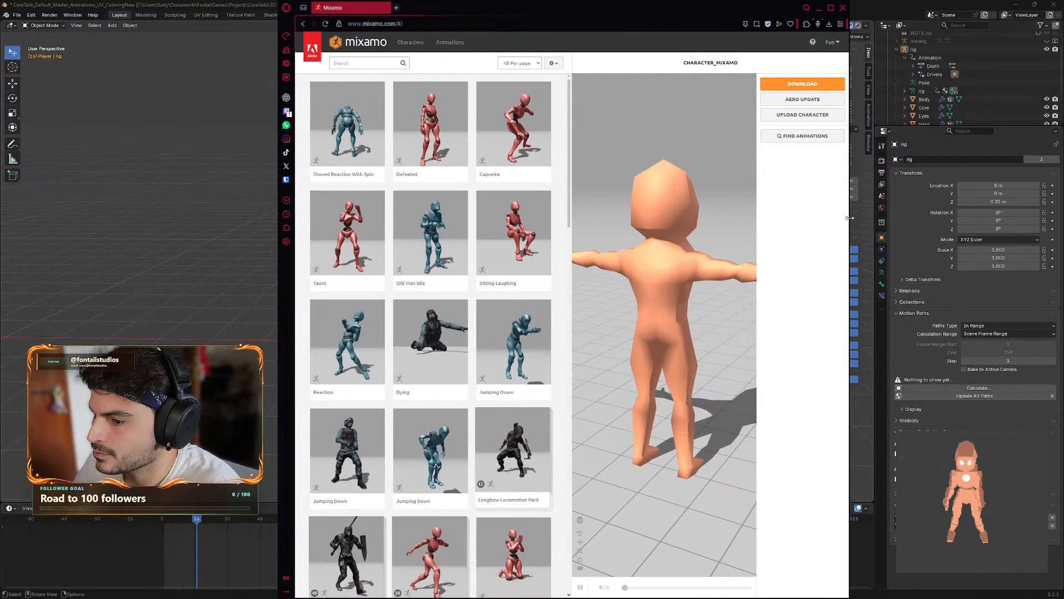
{"action": "left_click", "coordinate": [831, 7]}
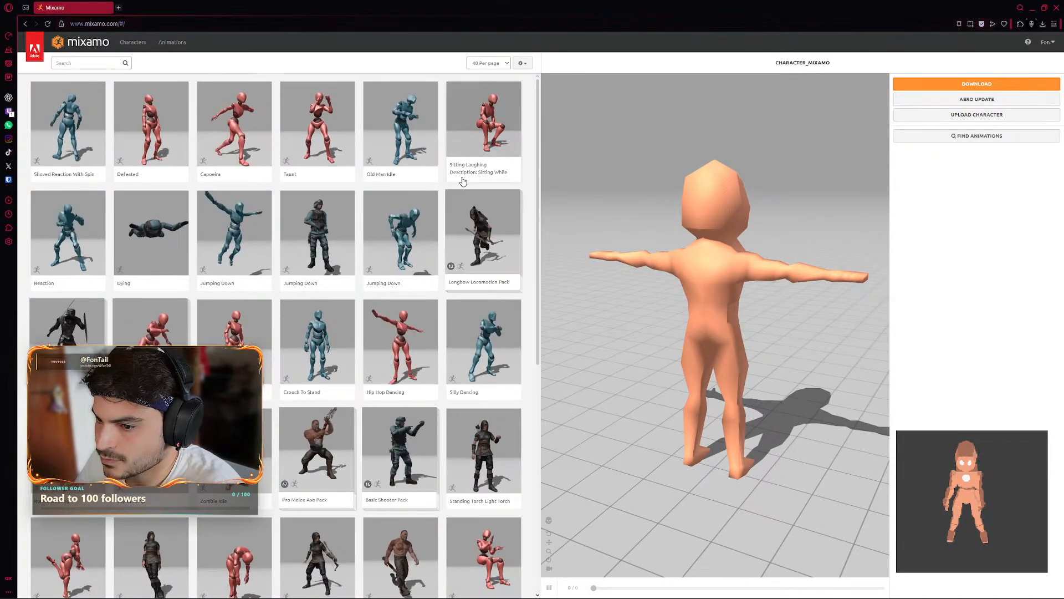
{"action": "left_click", "coordinate": [83, 64]}
{"action": "type", "text": "death"}
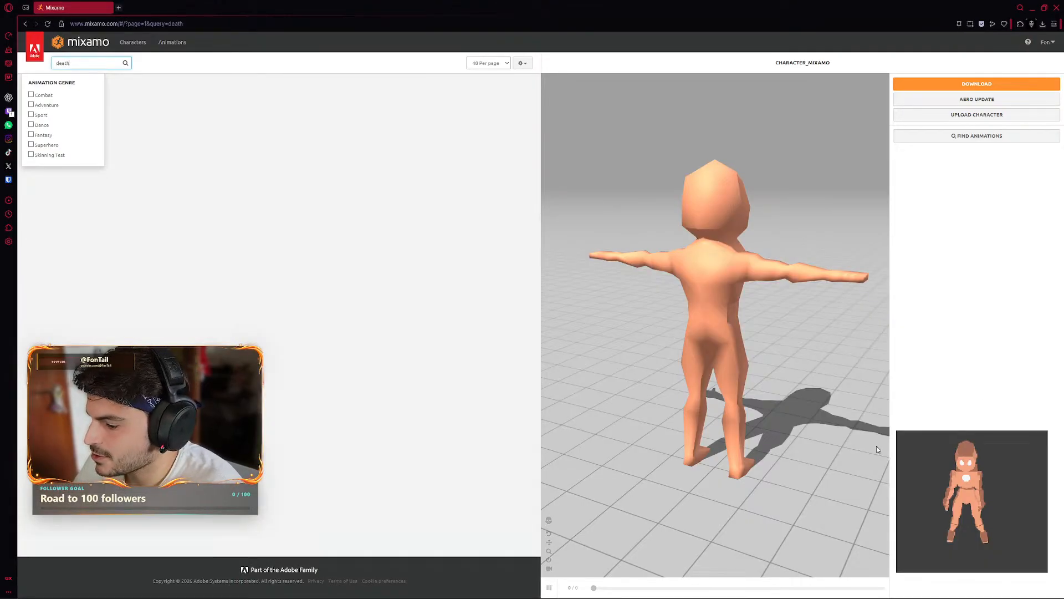
- Preview Death From The Front, Standing React Death Backward, Standing Death Backward 01 and Sword And Shield Death on the character, viewed from the front
{"action": "left_click_drag", "start_coordinate": [861, 353], "coordinate": [857, 317]}
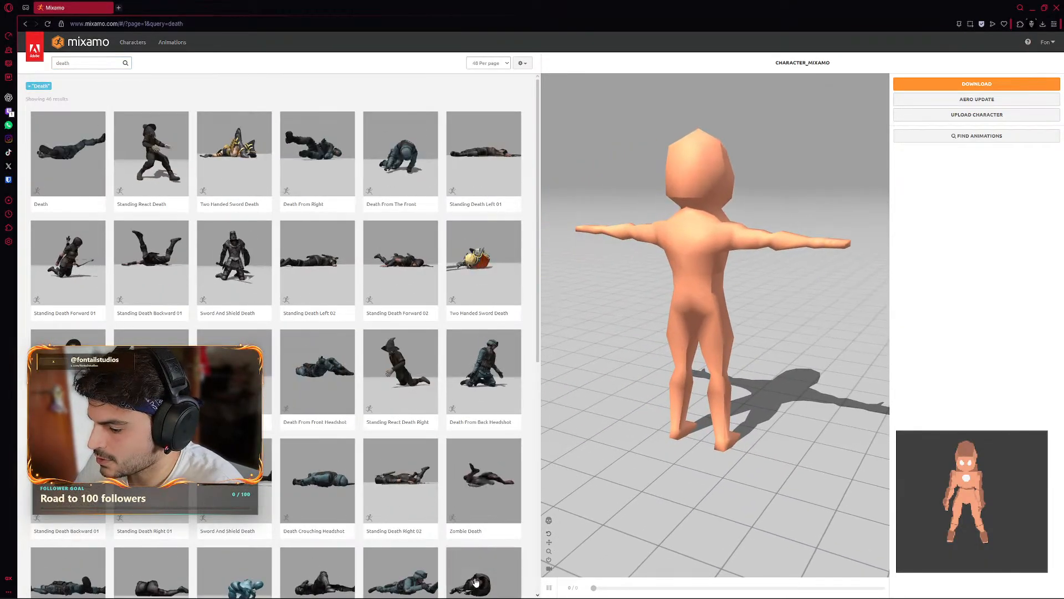
{"action": "left_click_drag", "start_coordinate": [758, 414], "coordinate": [652, 363]}
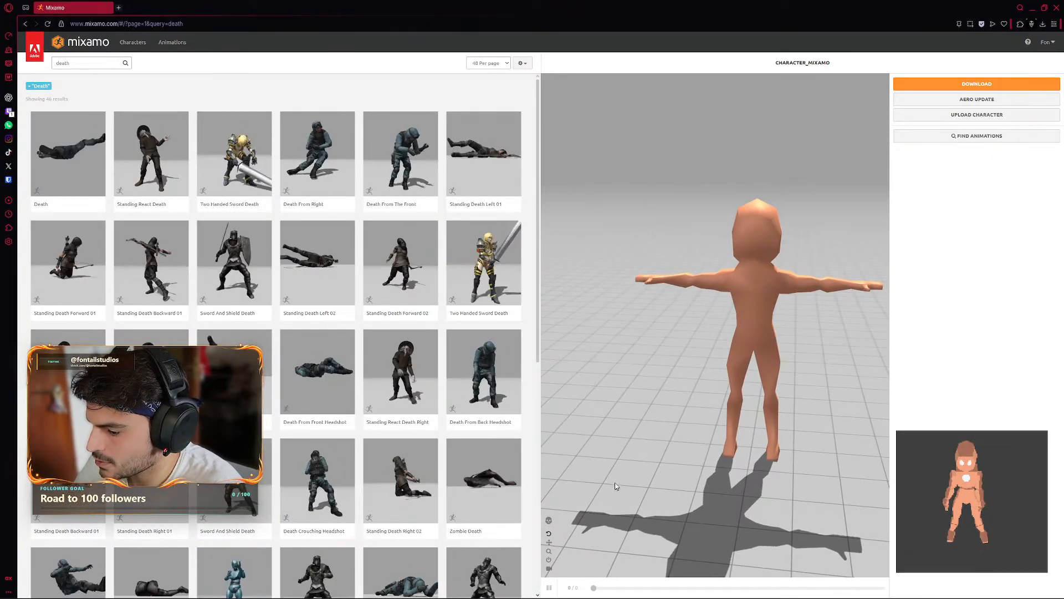
{"action": "scroll", "coordinate": [626, 468], "scroll_direction": "up", "scroll_amount": 1}
{"action": "left_click_drag", "start_coordinate": [639, 450], "coordinate": [600, 413]}
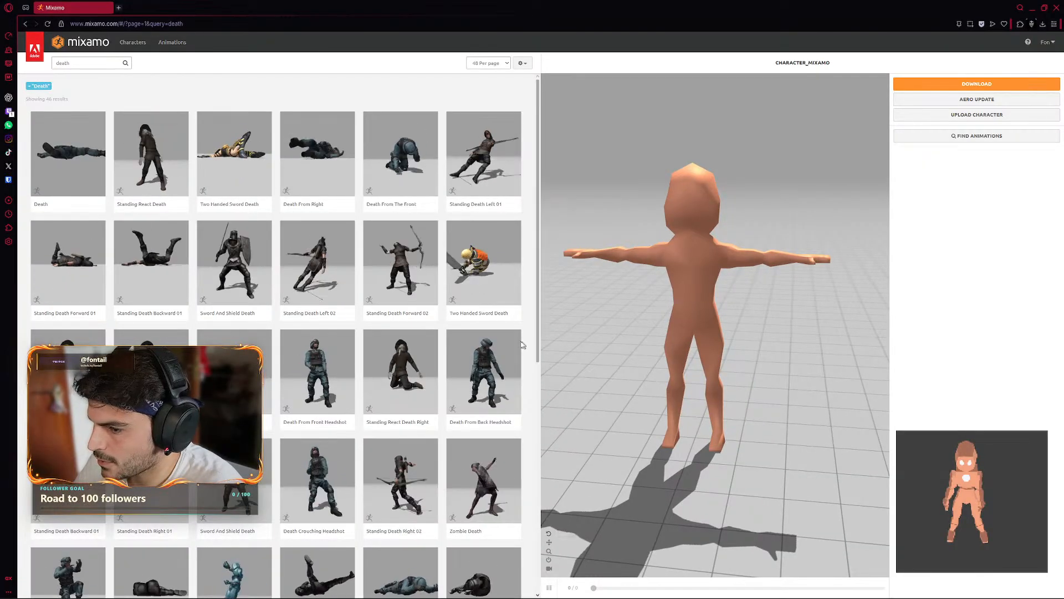
{"action": "left_click", "coordinate": [394, 174]}
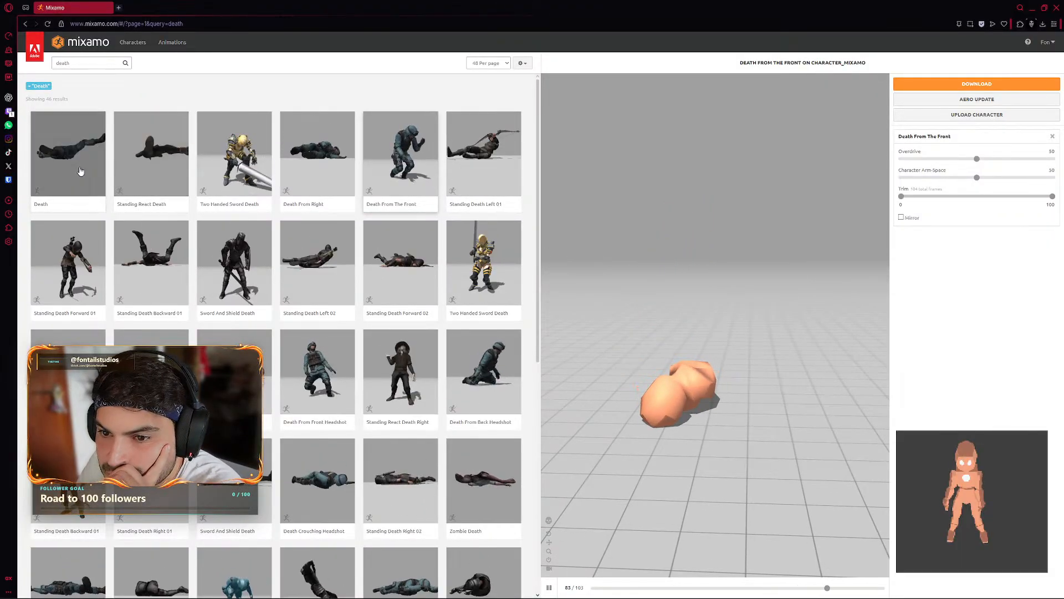
{"action": "left_click", "coordinate": [183, 188]}
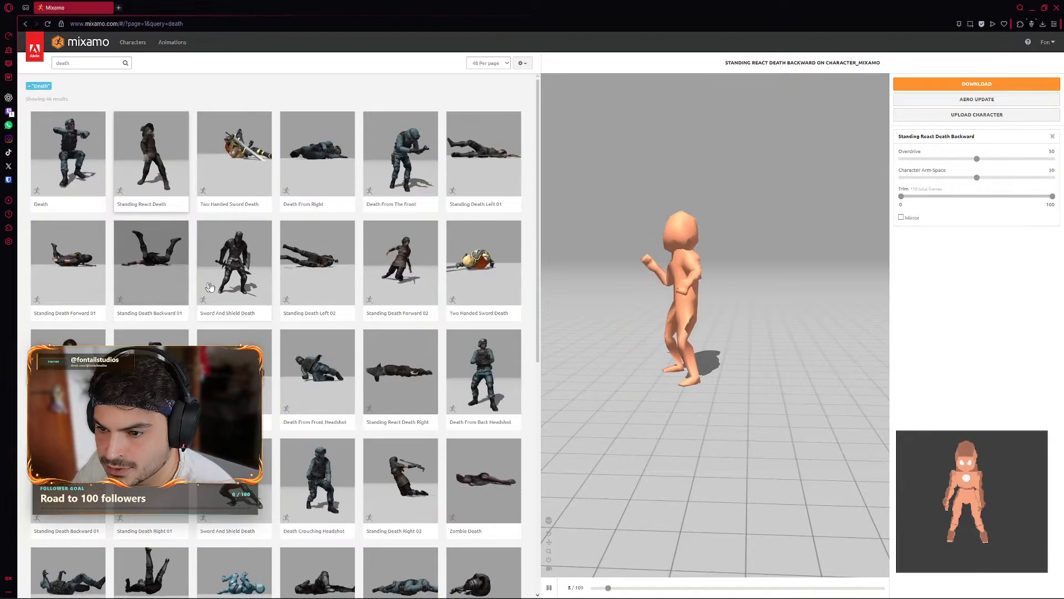
{"action": "left_click", "coordinate": [177, 258]}
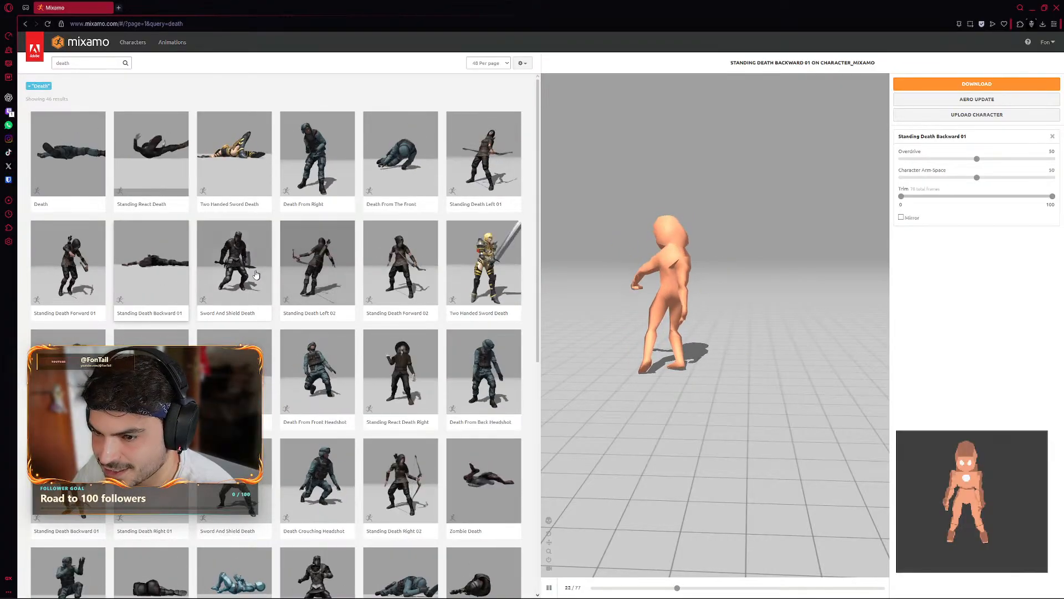
{"action": "left_click", "coordinate": [233, 272]}
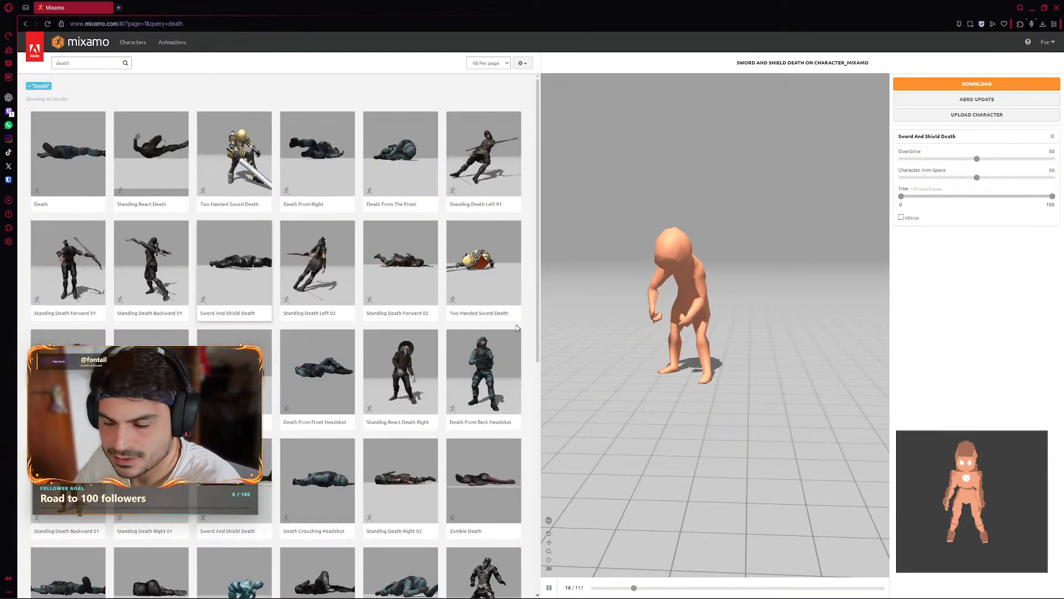
- Browse further through the death results and preview Flying Back Death and Receiving Cpr on the character
{"action": "scroll", "coordinate": [277, 336], "scroll_direction": "down", "scroll_amount": 1}
{"action": "scroll", "coordinate": [288, 333], "scroll_direction": "down", "scroll_amount": 3}
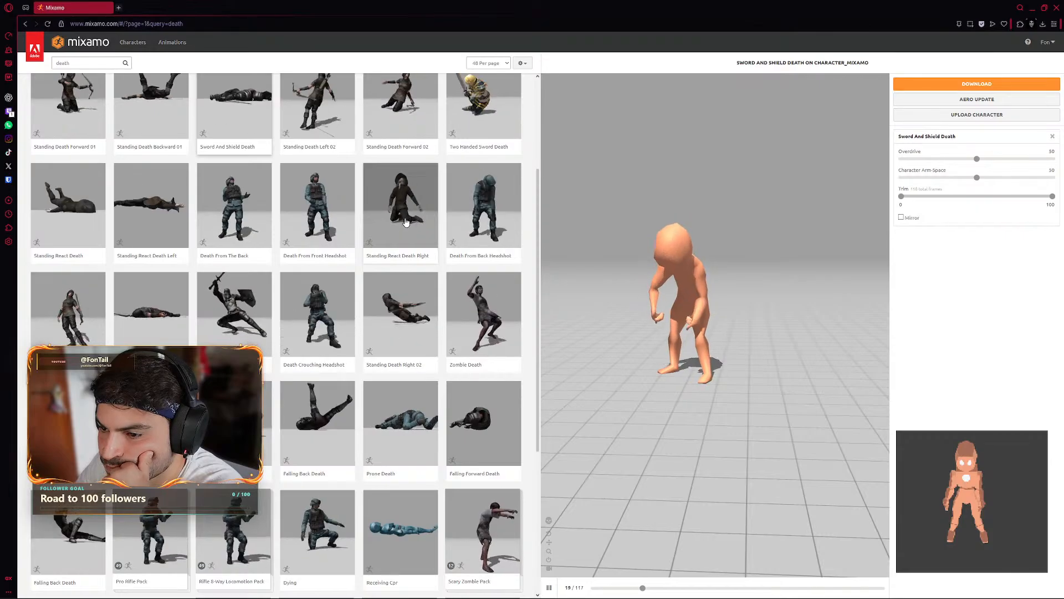
{"action": "scroll", "coordinate": [227, 191], "scroll_direction": "up", "scroll_amount": 2}
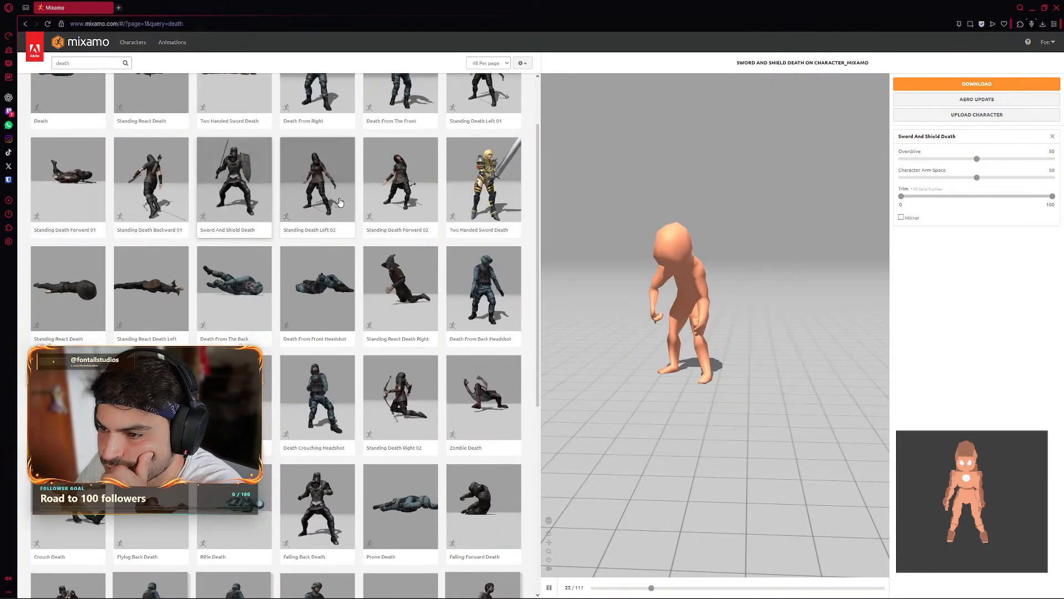
{"action": "scroll", "coordinate": [236, 254], "scroll_direction": "down", "scroll_amount": 1}
{"action": "scroll", "coordinate": [244, 261], "scroll_direction": "down", "scroll_amount": 2}
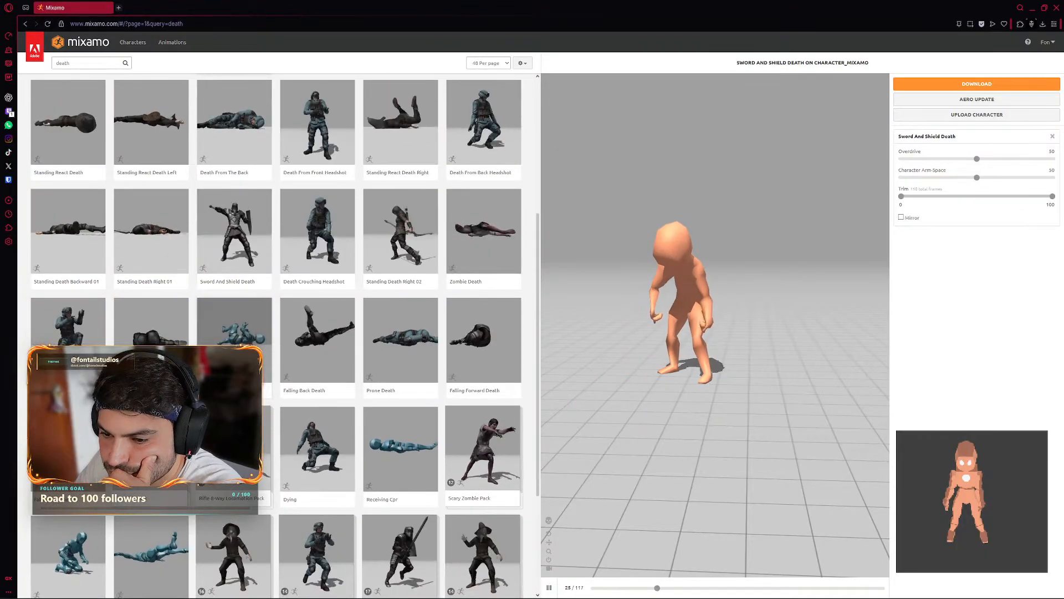
{"action": "left_click", "coordinate": [165, 335]}
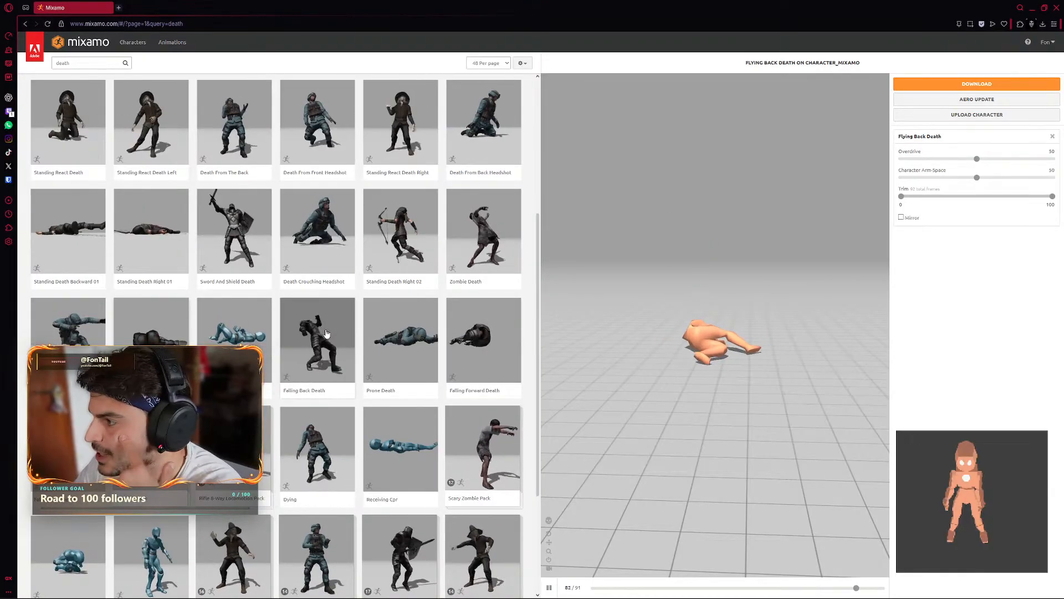
{"action": "scroll", "coordinate": [333, 338], "scroll_direction": "down", "scroll_amount": 3}
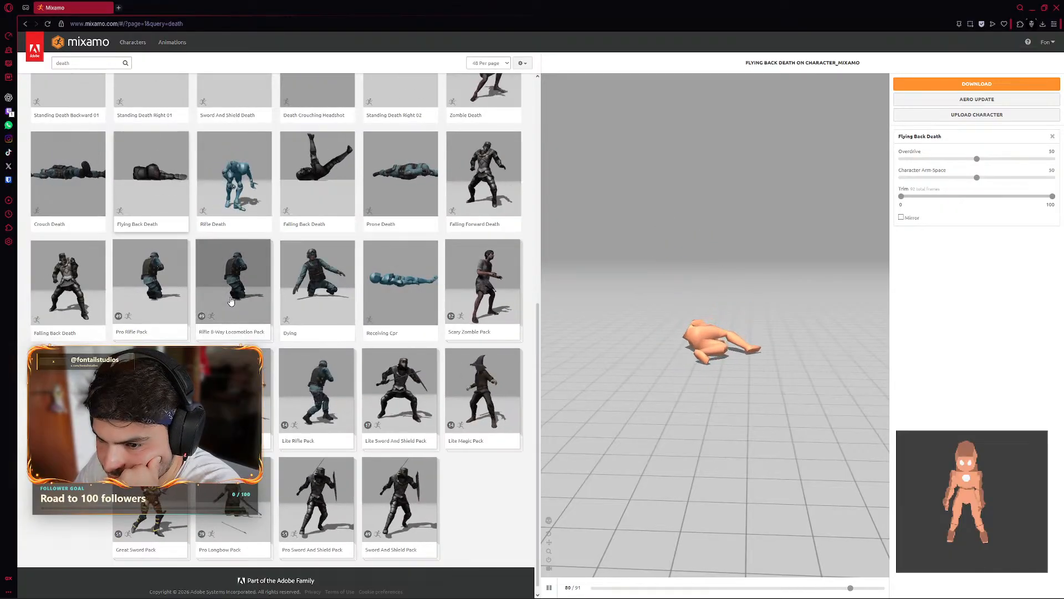
{"action": "left_click", "coordinate": [381, 281]}
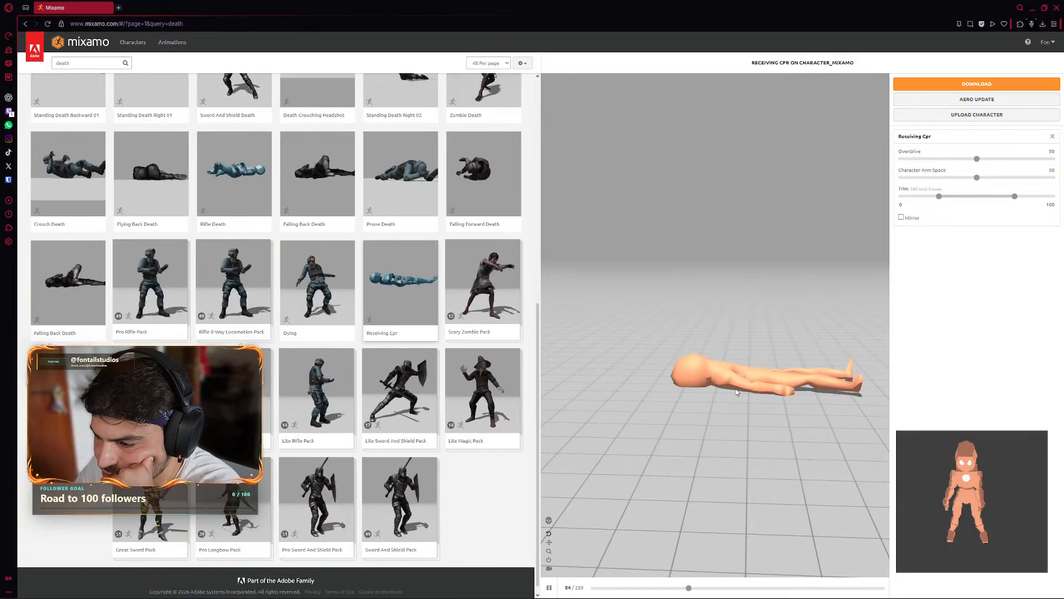
- Preview the Falling Back Death and Dying Backwards animations on the character
{"action": "scroll", "coordinate": [355, 442], "scroll_direction": "down", "scroll_amount": 1}
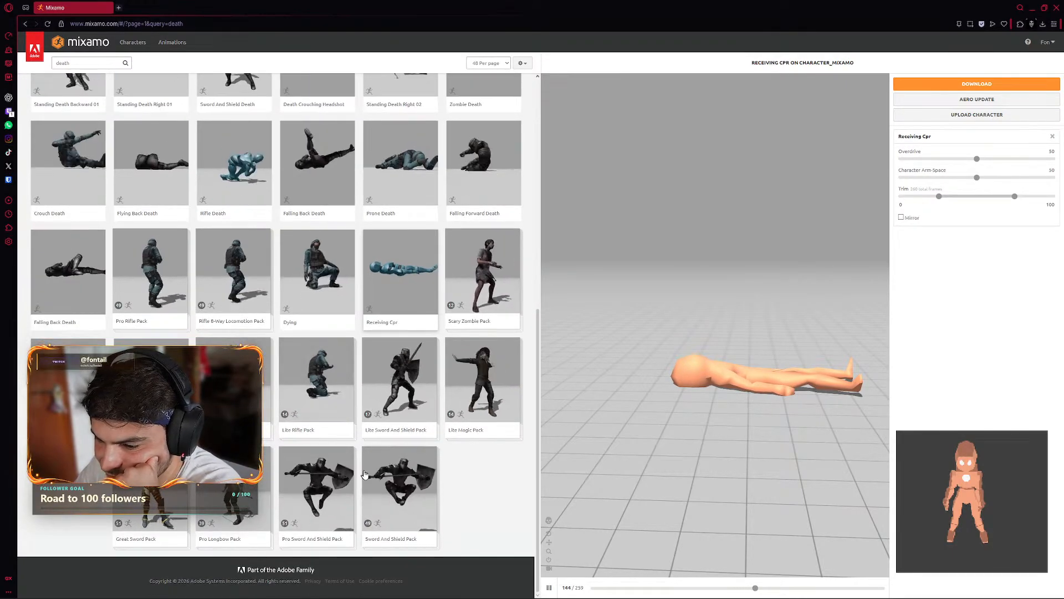
{"action": "scroll", "coordinate": [286, 482], "scroll_direction": "up", "scroll_amount": 6}
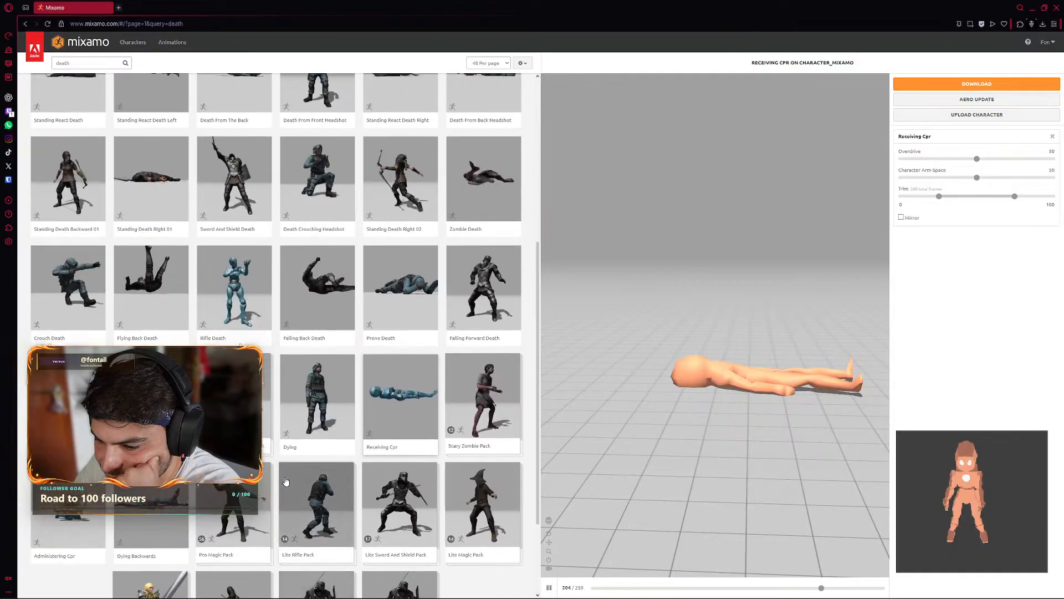
{"action": "scroll", "coordinate": [216, 292], "scroll_direction": "down", "scroll_amount": 5}
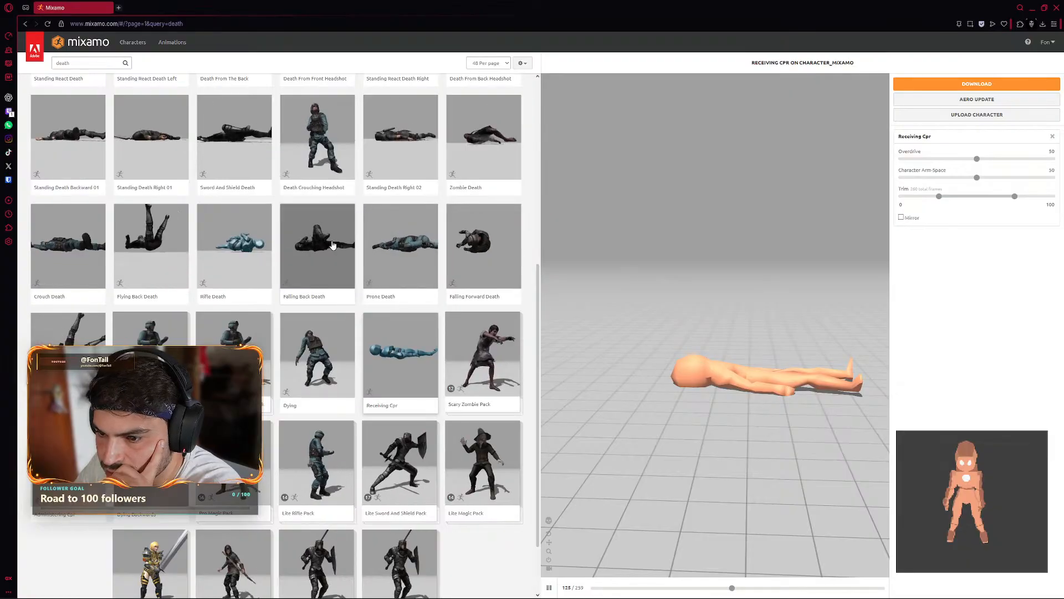
{"action": "left_click", "coordinate": [335, 252]}
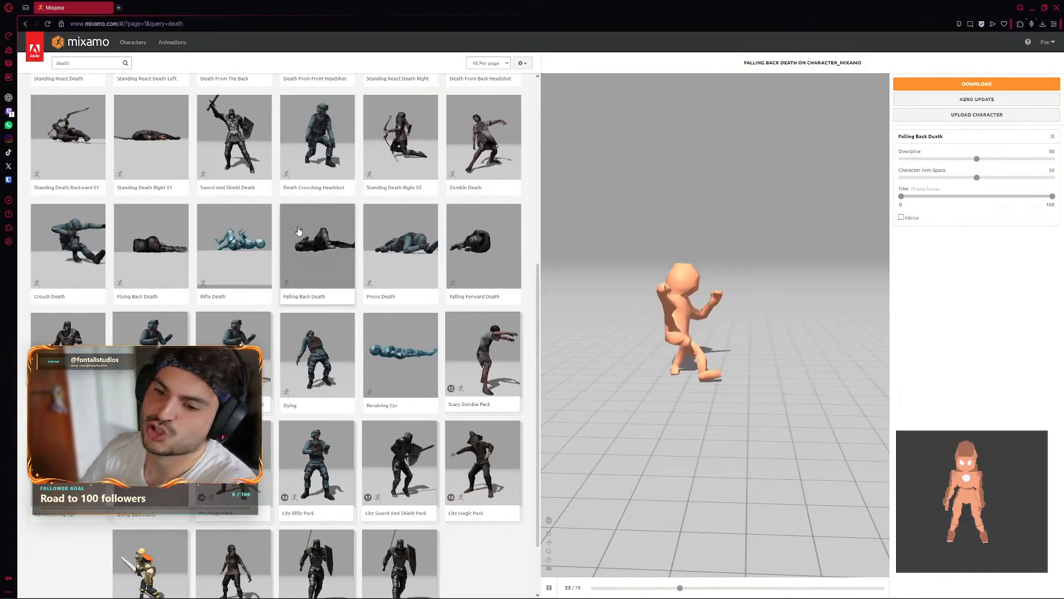
{"action": "scroll", "coordinate": [112, 311], "scroll_direction": "down", "scroll_amount": 2}
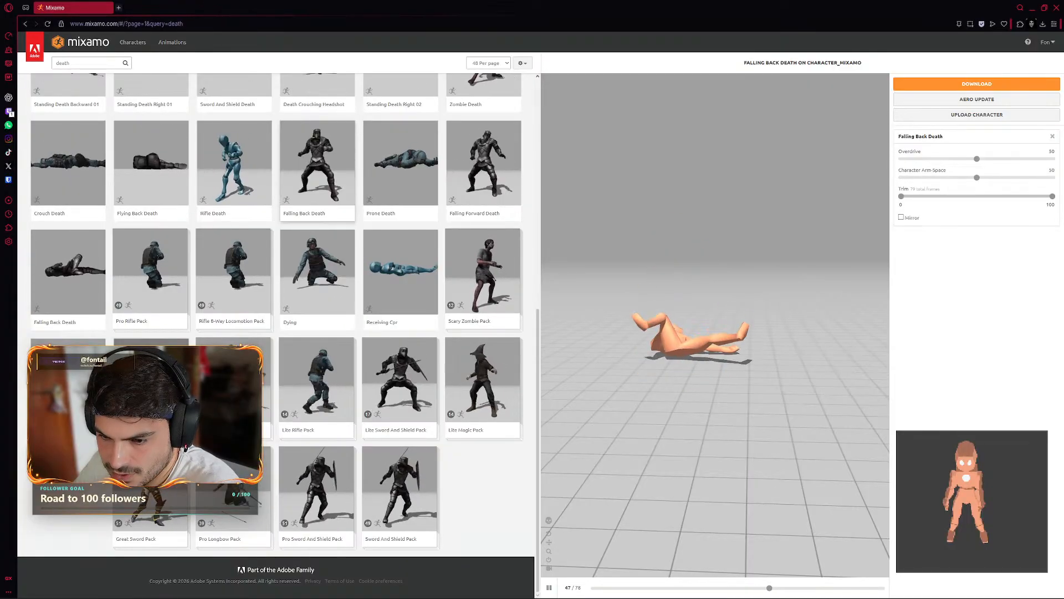
{"action": "left_click", "coordinate": [145, 384]}
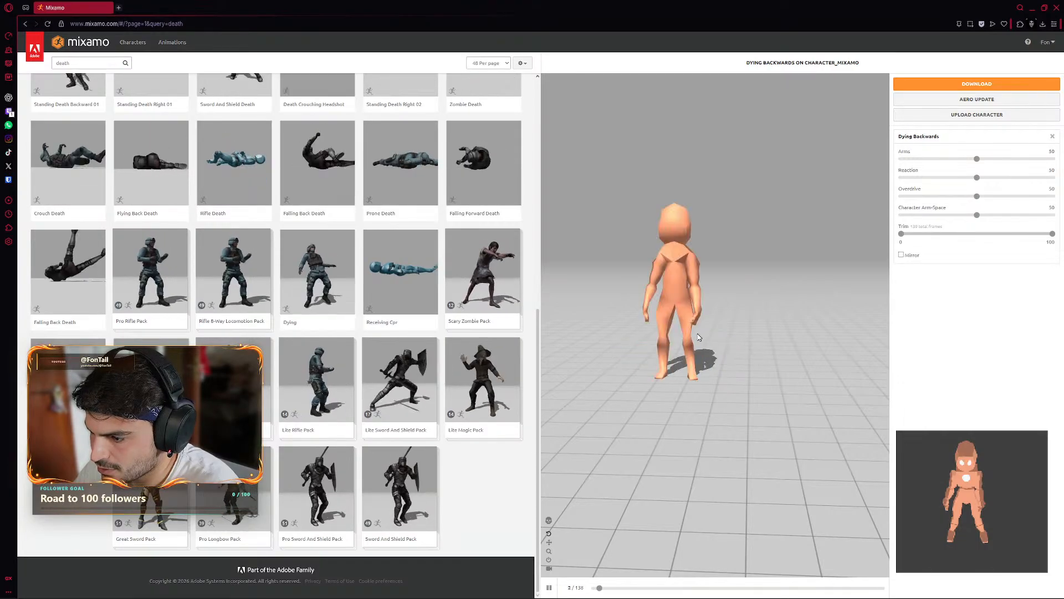
- Search the animation library for "dead" instead
{"action": "scroll", "coordinate": [394, 261], "scroll_direction": "up", "scroll_amount": 8}
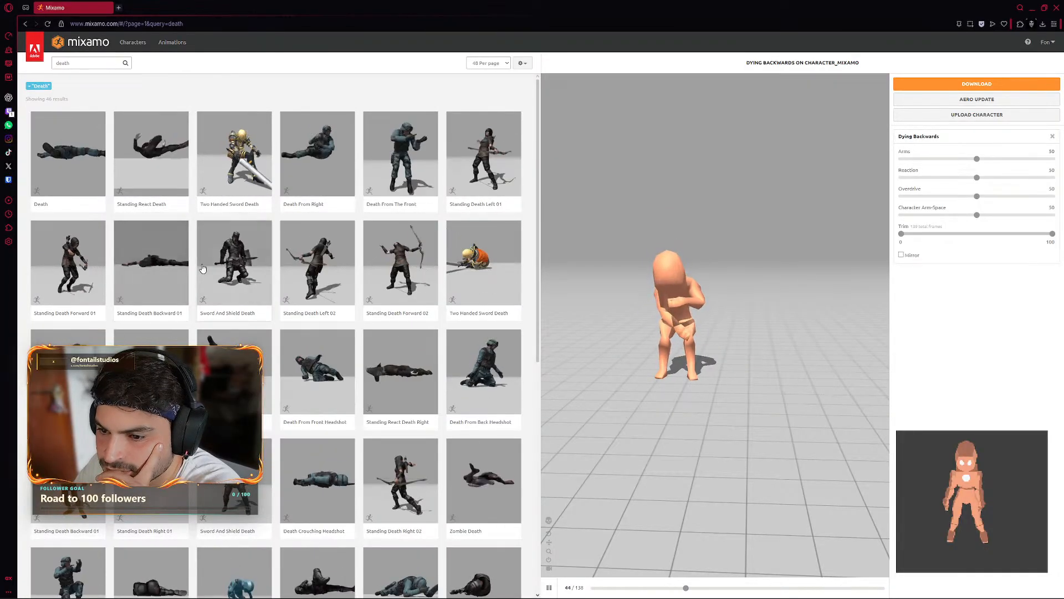
{"action": "double_click", "coordinate": [90, 63]}
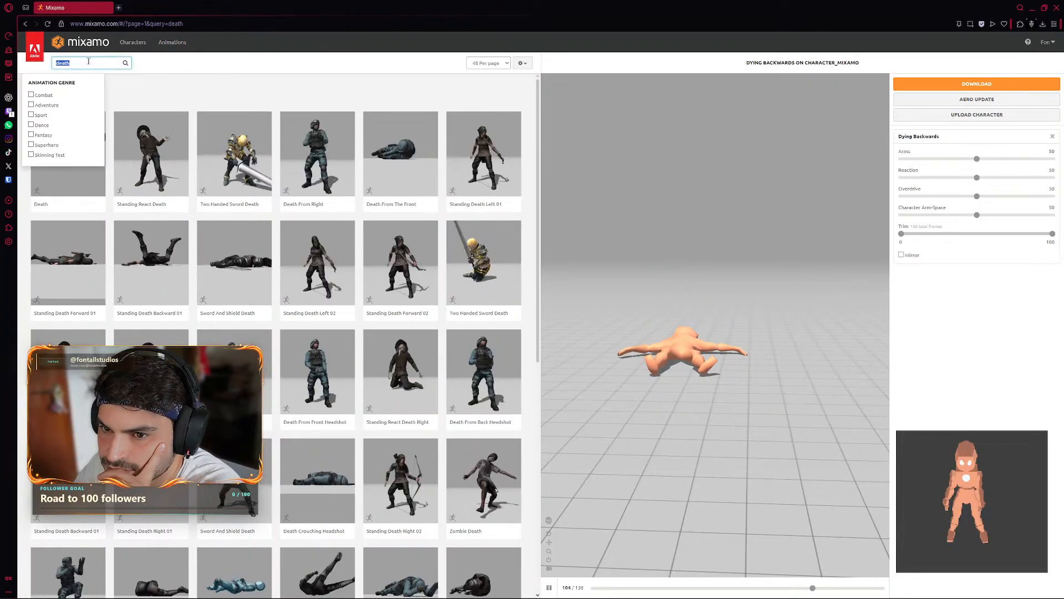
{"action": "type", "text": "dead"}
{"action": "key", "text": "Return"}
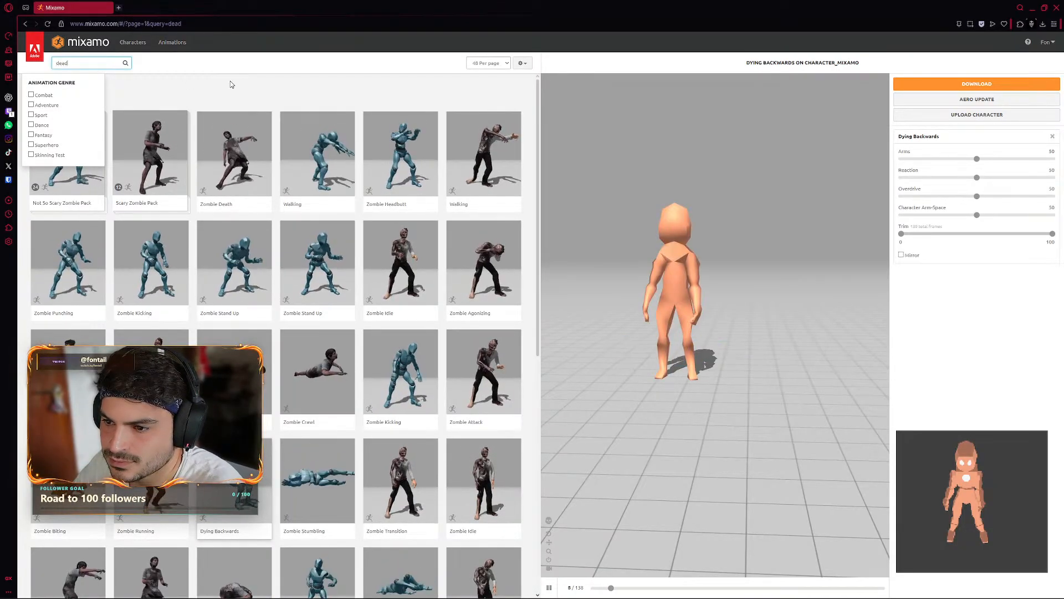
- Replace the search term with "dying" and run the search
{"action": "left_click", "coordinate": [117, 86]}
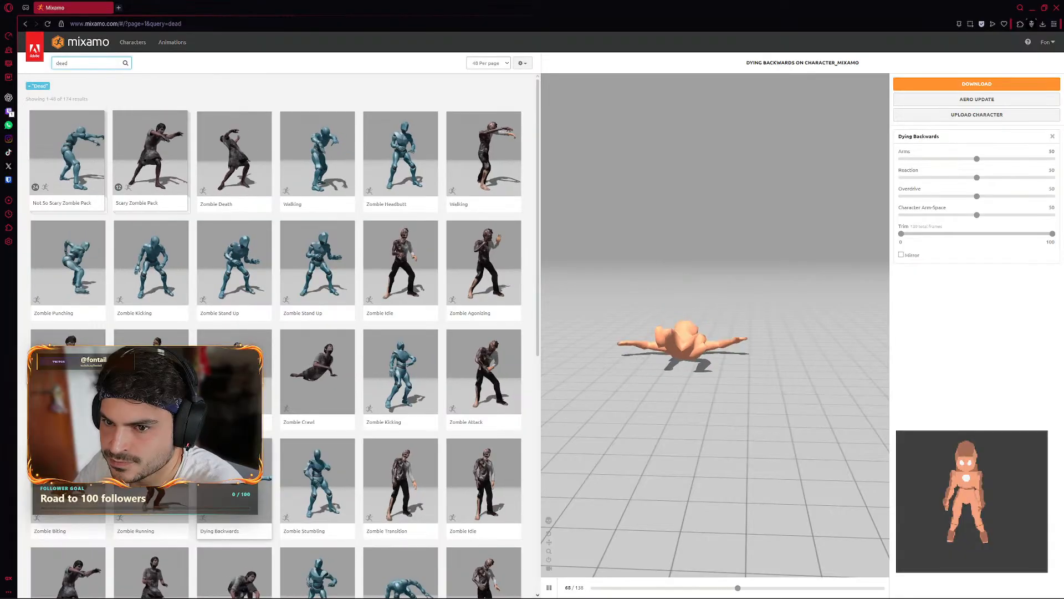
{"action": "left_click_drag", "start_coordinate": [83, 64], "coordinate": [31, 67]}
{"action": "type", "text": "d"}
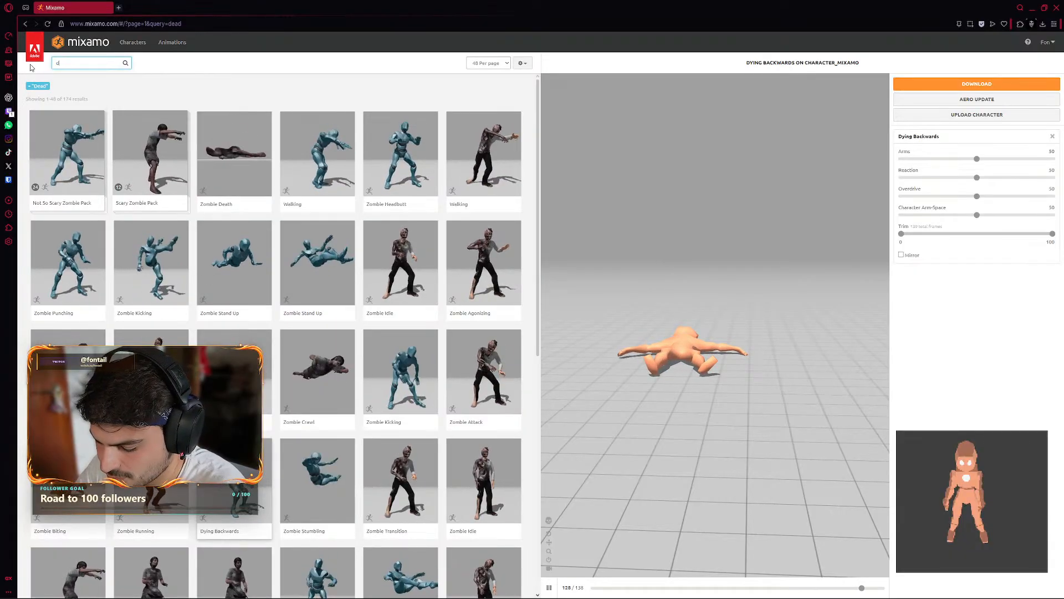
{"action": "type", "text": "ying"}
{"action": "key", "text": "Return"}
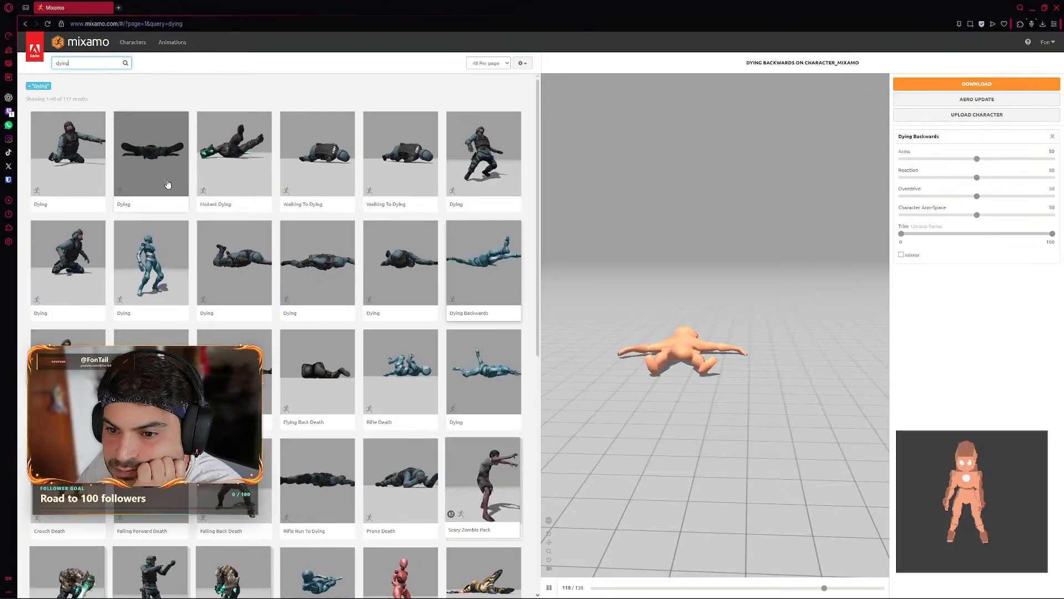
- Preview three different Dying animations from the first two rows of results on the character
{"action": "left_click", "coordinate": [91, 158]}
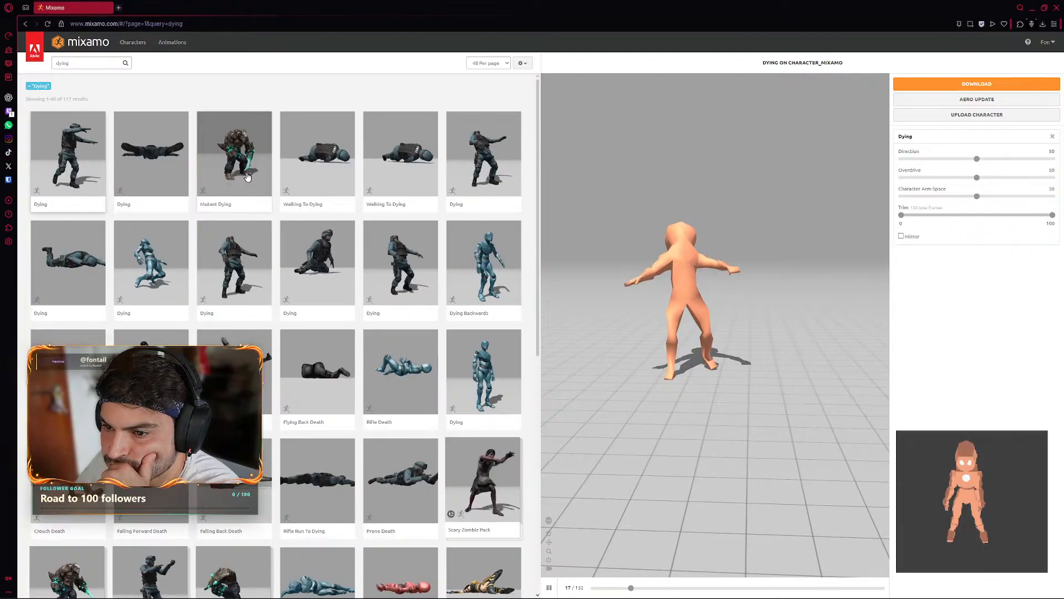
{"action": "left_click", "coordinate": [167, 165]}
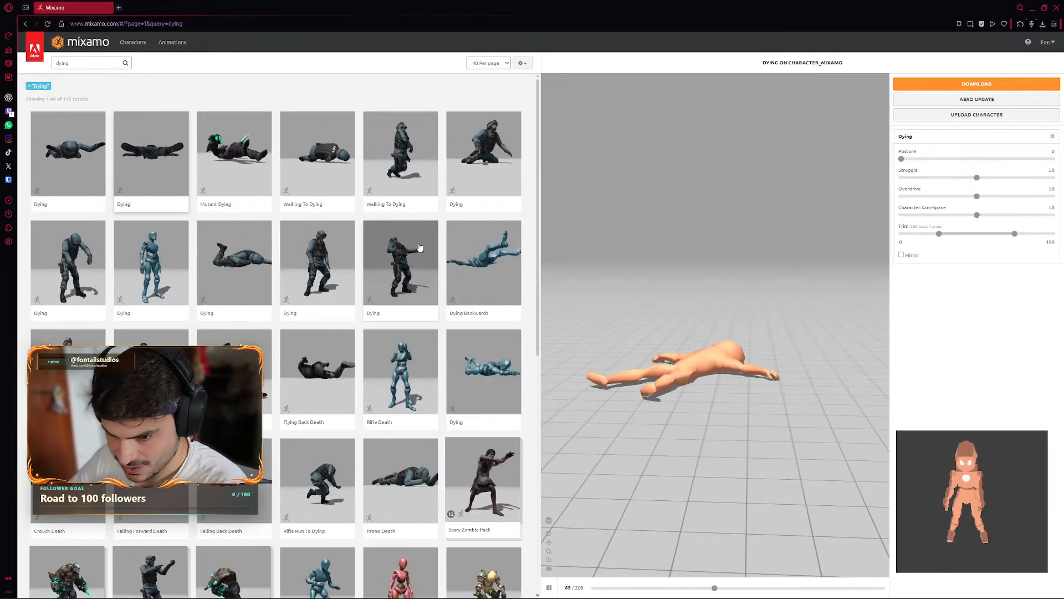
{"action": "left_click", "coordinate": [170, 270]}
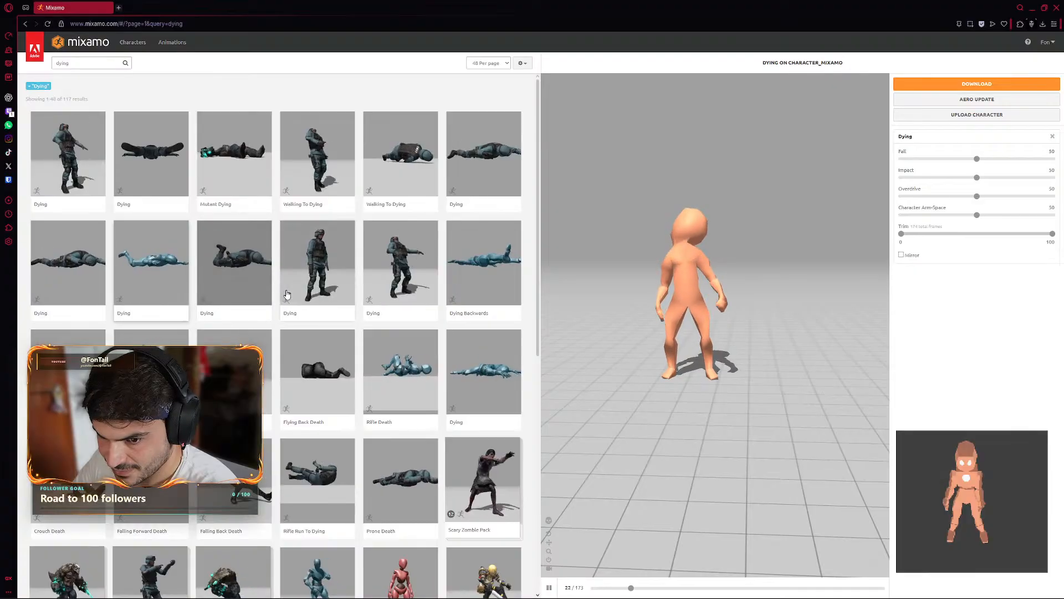
- Look further through the dying results and preview the Falling Forward Death animation on the character
{"action": "scroll", "coordinate": [284, 263], "scroll_direction": "down", "scroll_amount": 2}
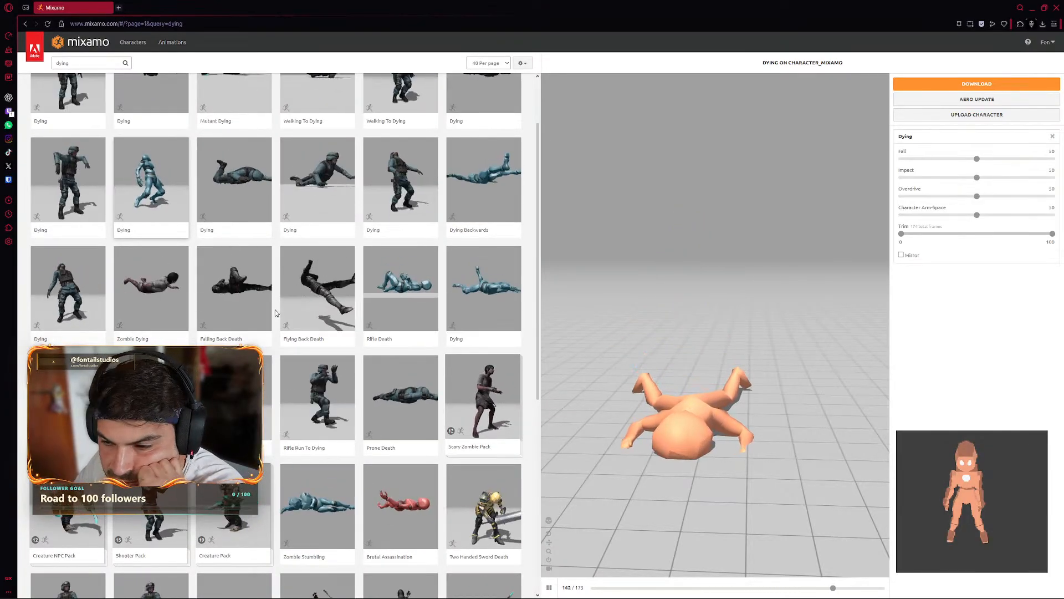
{"action": "scroll", "coordinate": [283, 316], "scroll_direction": "down", "scroll_amount": 2}
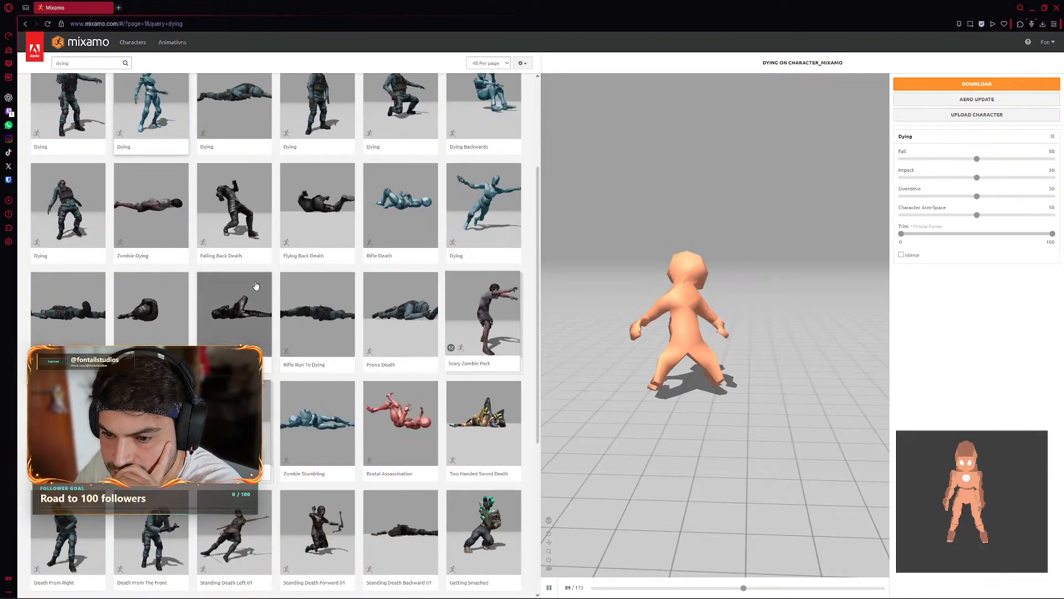
{"action": "scroll", "coordinate": [256, 285], "scroll_direction": "down", "scroll_amount": 1}
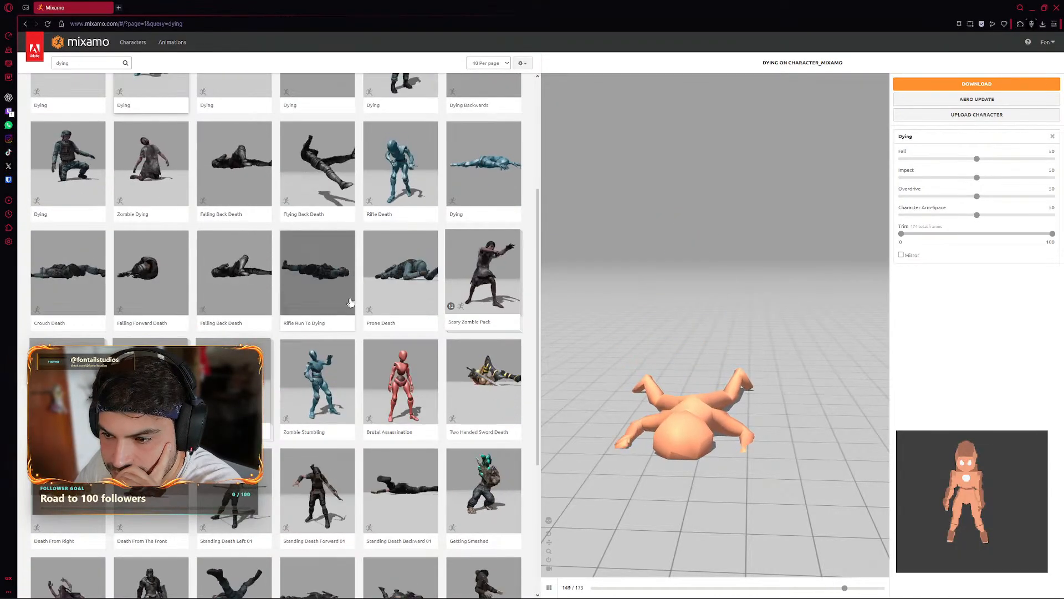
{"action": "scroll", "coordinate": [436, 306], "scroll_direction": "down", "scroll_amount": 1}
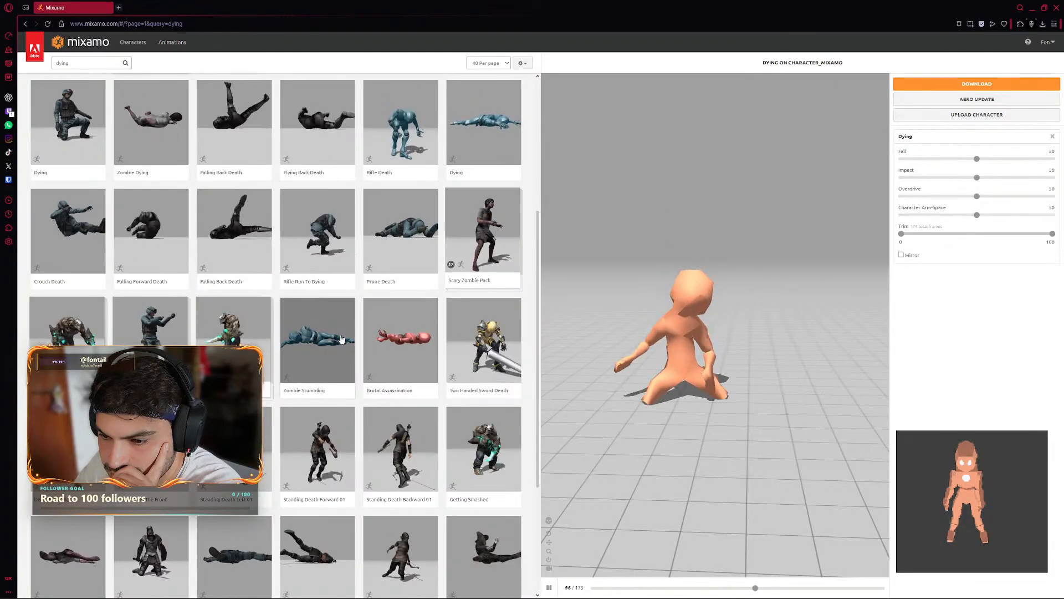
{"action": "left_click", "coordinate": [164, 236]}
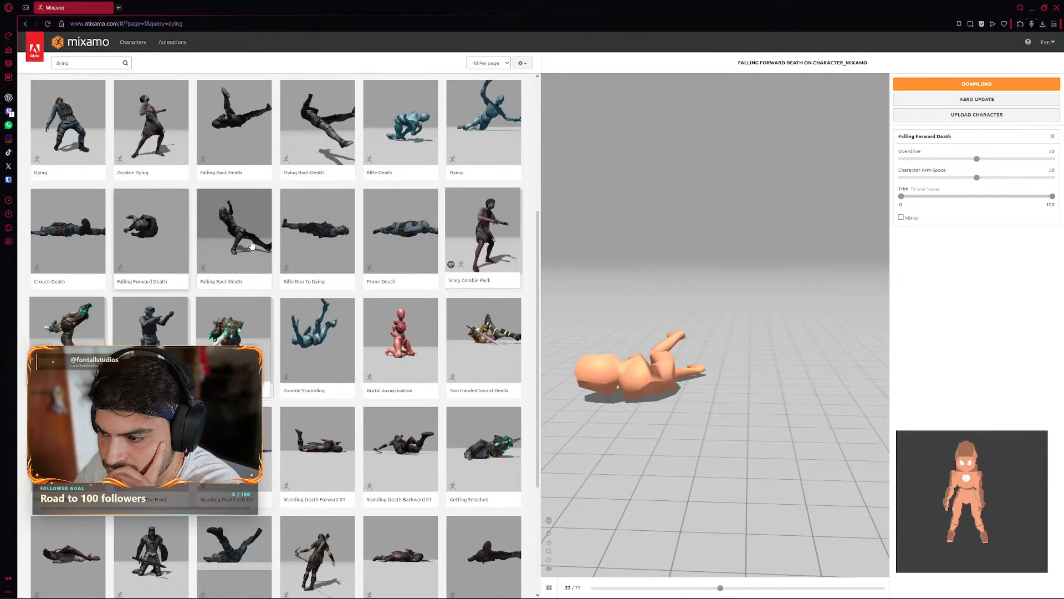
- Look through the rest of the first results page, continue to page 2 and preview Twist Dance on the character
{"action": "scroll", "coordinate": [271, 262], "scroll_direction": "down", "scroll_amount": 3}
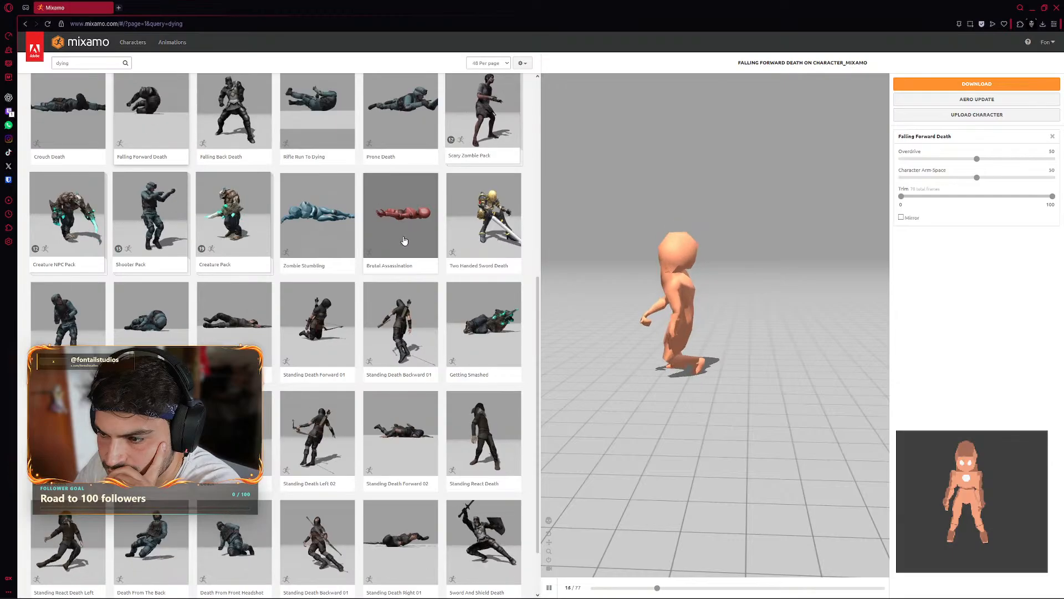
{"action": "scroll", "coordinate": [365, 252], "scroll_direction": "down", "scroll_amount": 1}
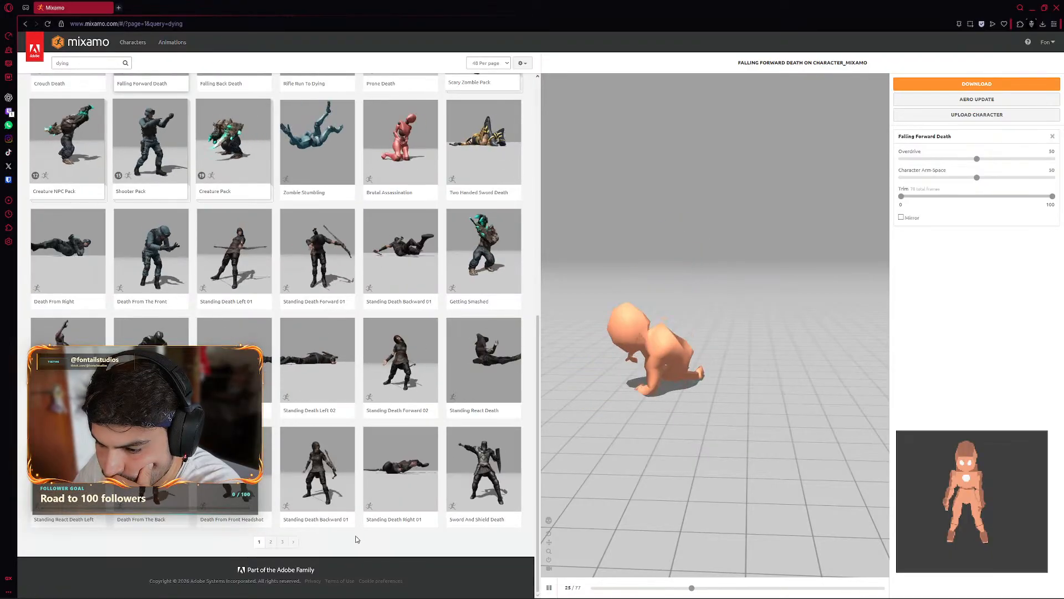
{"action": "left_click", "coordinate": [271, 542]}
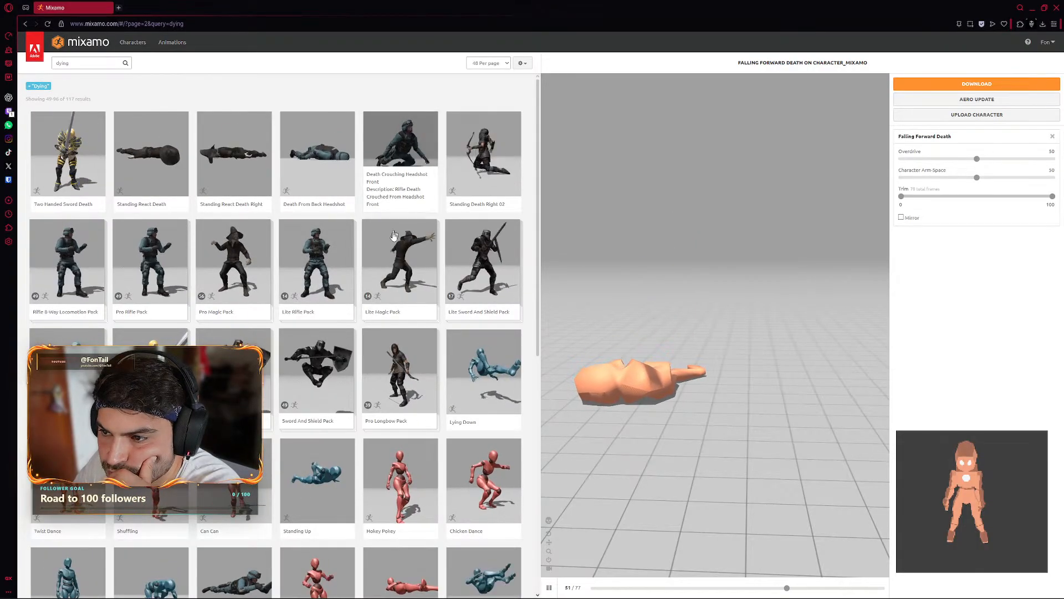
{"action": "scroll", "coordinate": [317, 274], "scroll_direction": "down", "scroll_amount": 2}
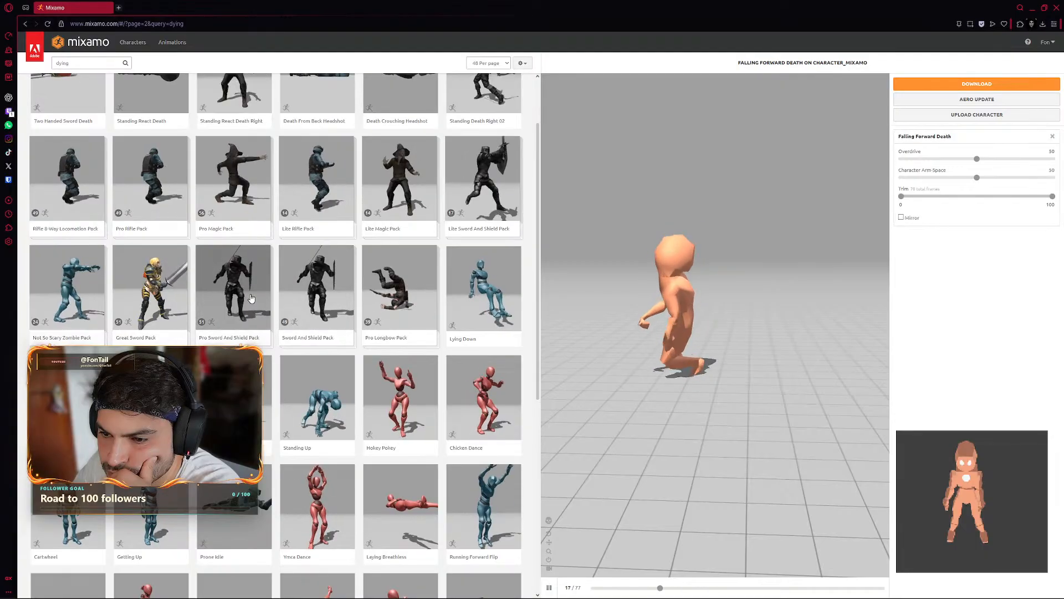
{"action": "scroll", "coordinate": [252, 298], "scroll_direction": "down", "scroll_amount": 1}
{"action": "scroll", "coordinate": [252, 299], "scroll_direction": "down", "scroll_amount": 1}
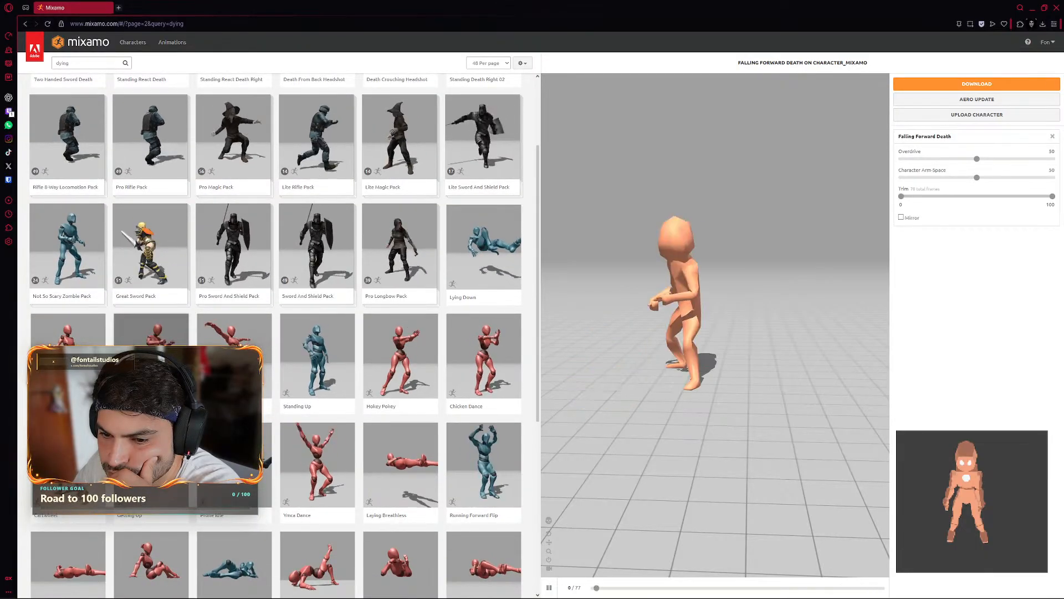
{"action": "left_click", "coordinate": [68, 362]}
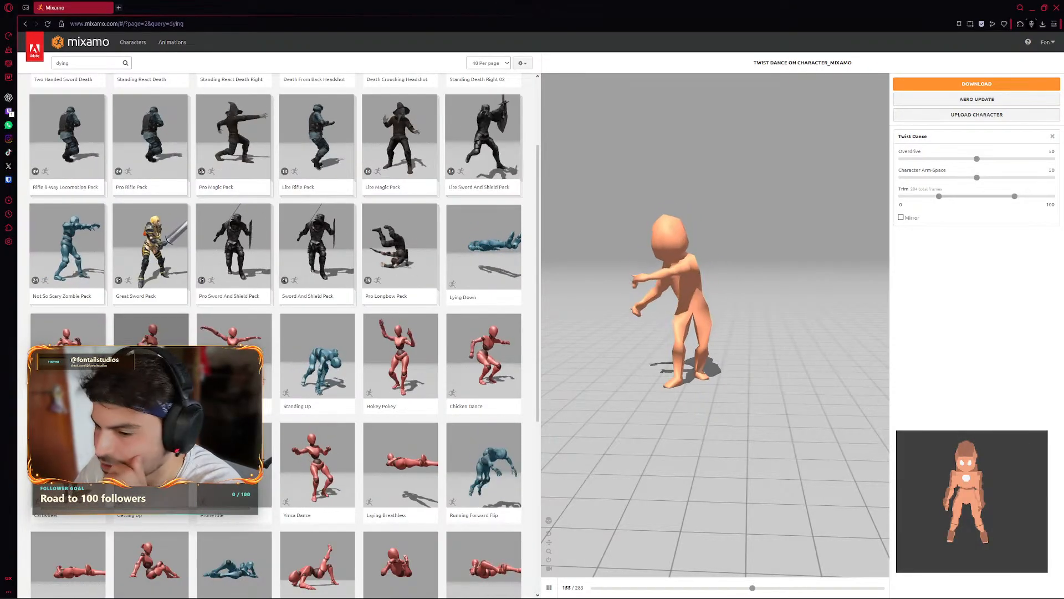
- Preview the Getting Up animation and look through the remaining results on page 2
{"action": "scroll", "coordinate": [298, 377], "scroll_direction": "down", "scroll_amount": 2}
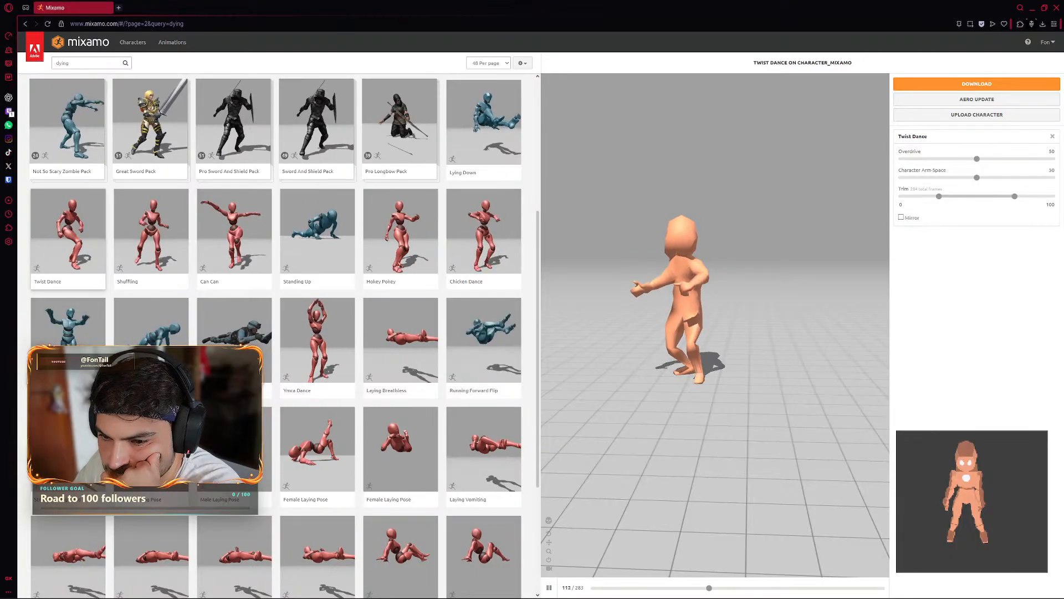
{"action": "left_click", "coordinate": [263, 398]}
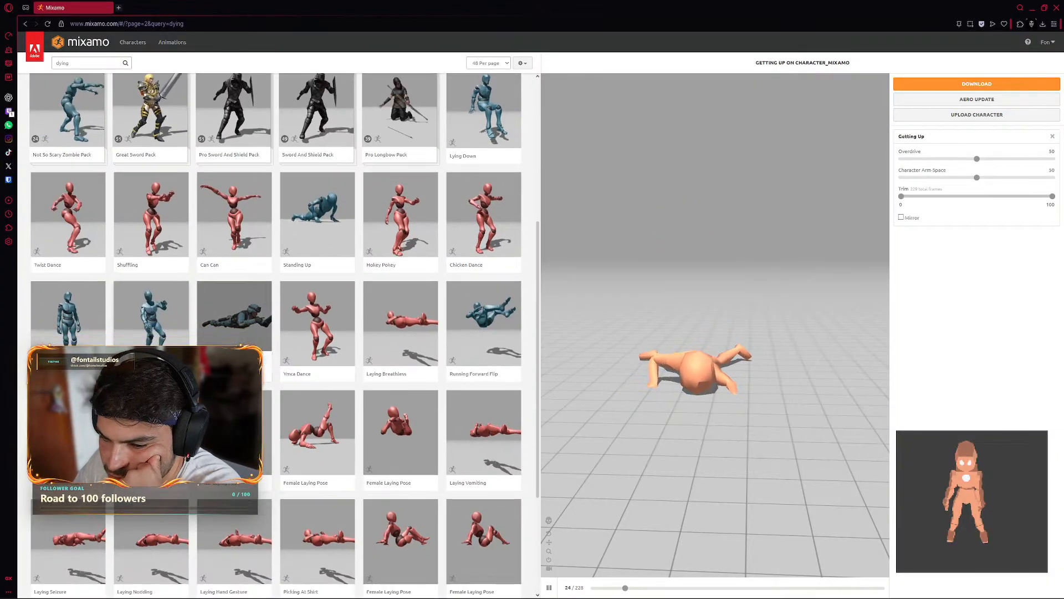
{"action": "scroll", "coordinate": [382, 331], "scroll_direction": "down", "scroll_amount": 2}
{"action": "scroll", "coordinate": [382, 331], "scroll_direction": "down", "scroll_amount": 2}
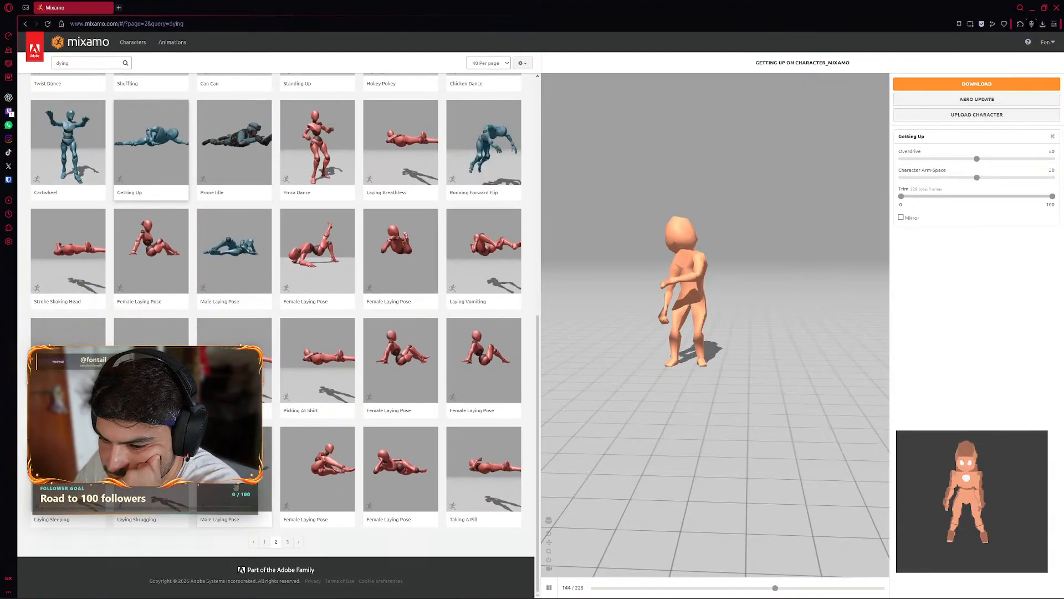
{"action": "scroll", "coordinate": [263, 432], "scroll_direction": "up", "scroll_amount": 8}
{"action": "scroll", "coordinate": [263, 432], "scroll_direction": "up", "scroll_amount": 2}
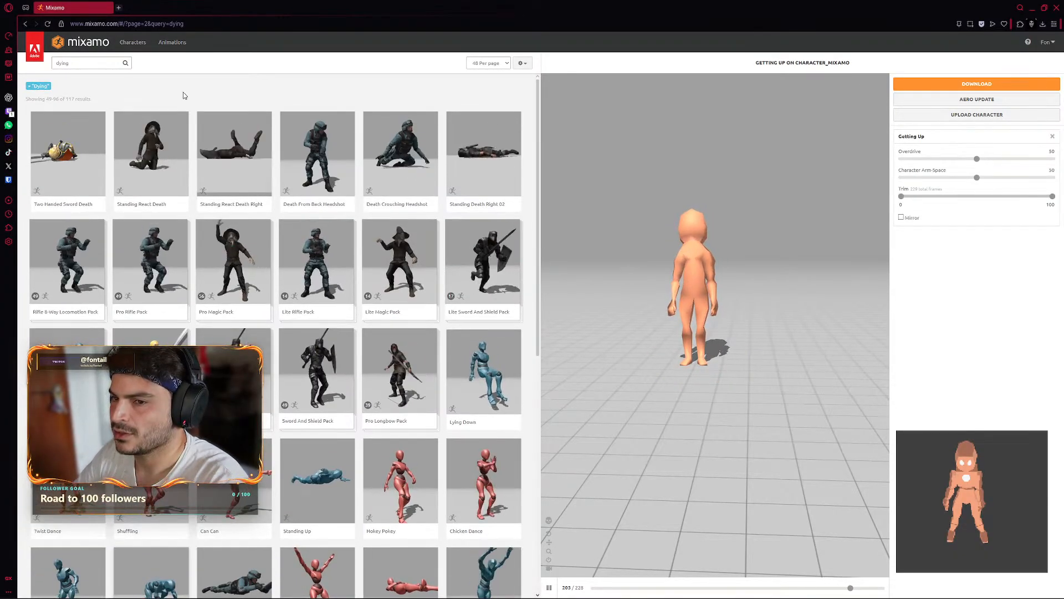
- Switch back to Blender, play the rig's Death animation and return the timeline to frame 0
{"action": "left_click", "coordinate": [1034, 8]}
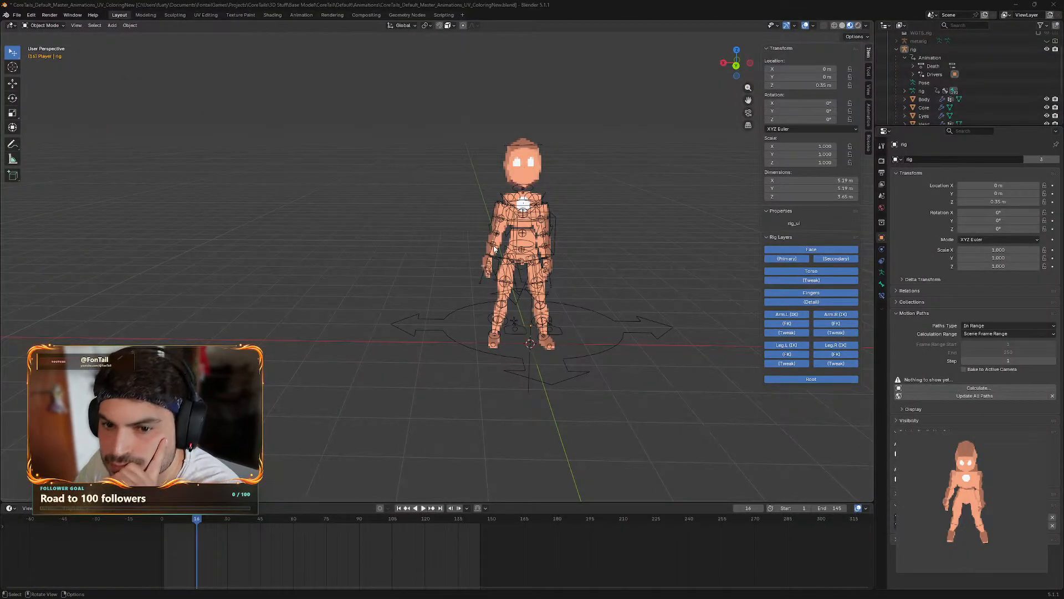
{"action": "key", "text": "space"}
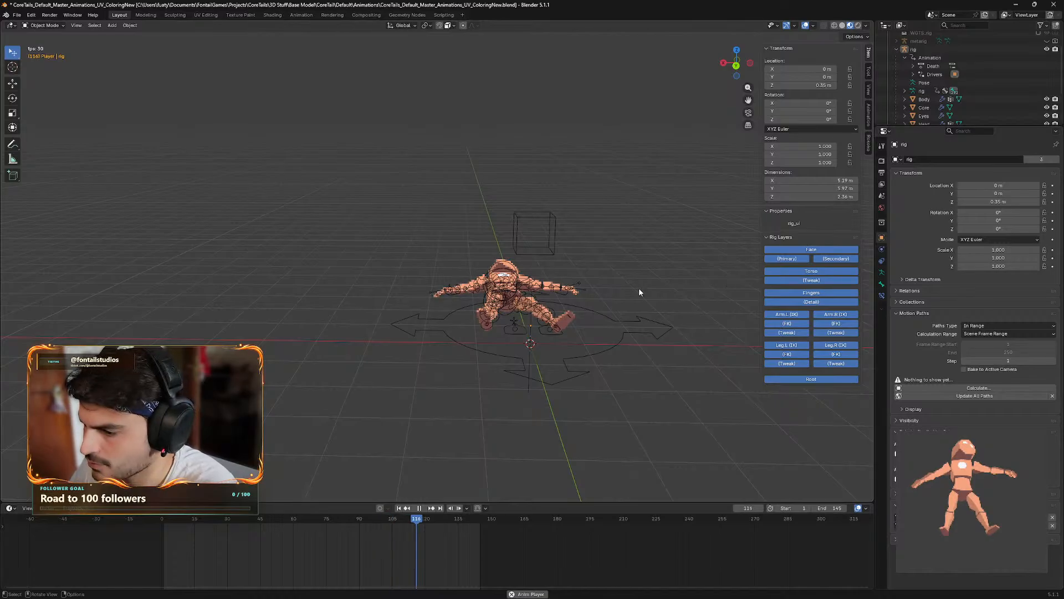
{"action": "key", "text": "space"}
{"action": "left_click_drag", "start_coordinate": [458, 526], "coordinate": [161, 521]}
- Check the planned Unarmed Death frame count in Animation_Frames.txt and replay the Death animation in Blender
{"action": "left_click", "coordinate": [672, 590]}
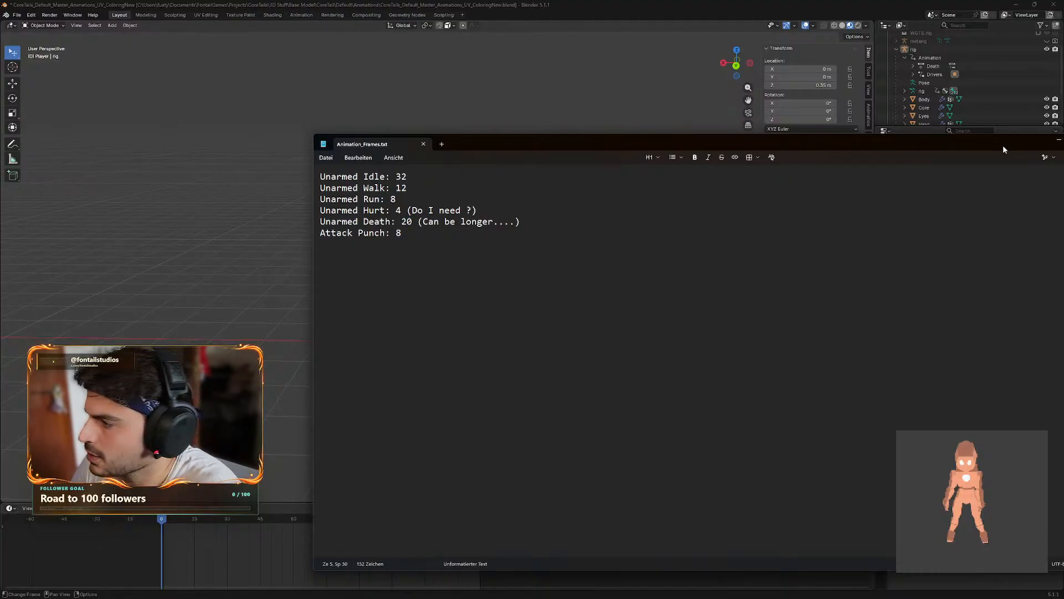
{"action": "mouse_move", "coordinate": [968, 142]}
{"action": "left_mouse_down"}
{"action": "mouse_move", "coordinate": [954, 142]}
{"action": "mouse_move", "coordinate": [968, 141]}
{"action": "left_mouse_up"}
{"action": "left_click", "coordinate": [1060, 140]}
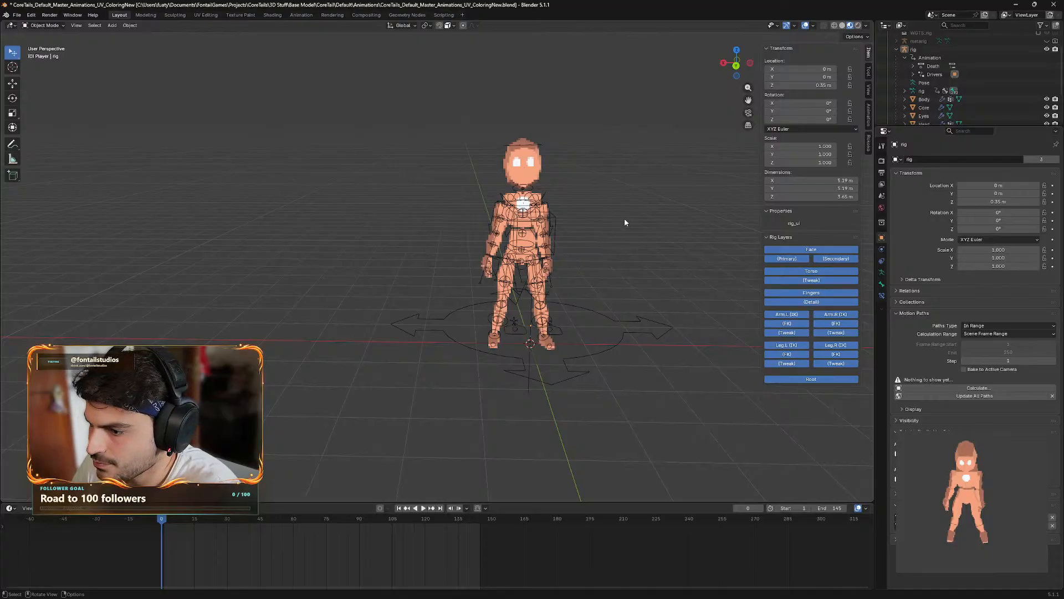
{"action": "key", "text": "space"}
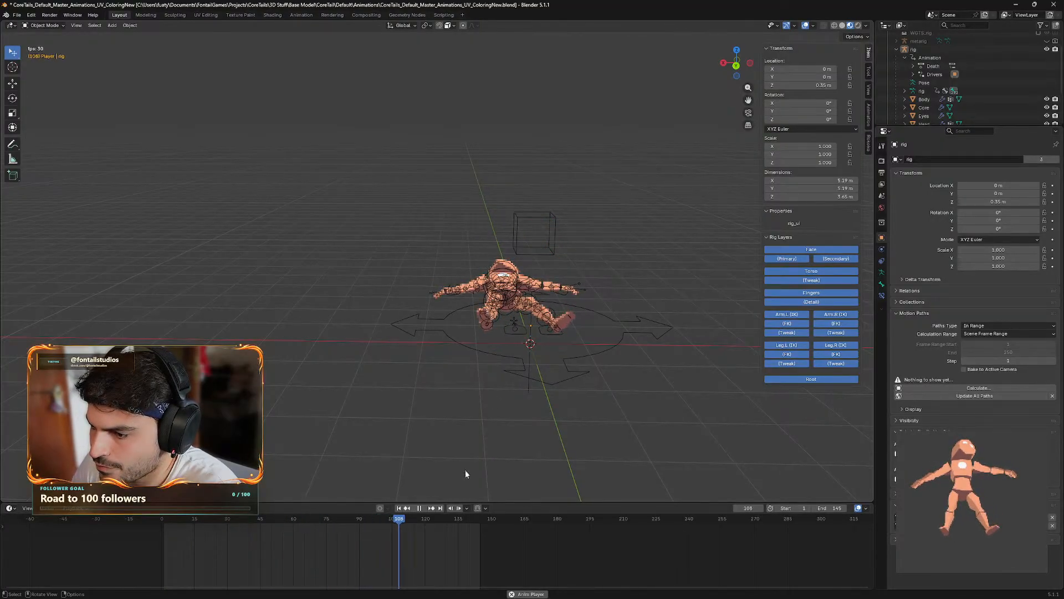
{"action": "key", "text": "Escape"}
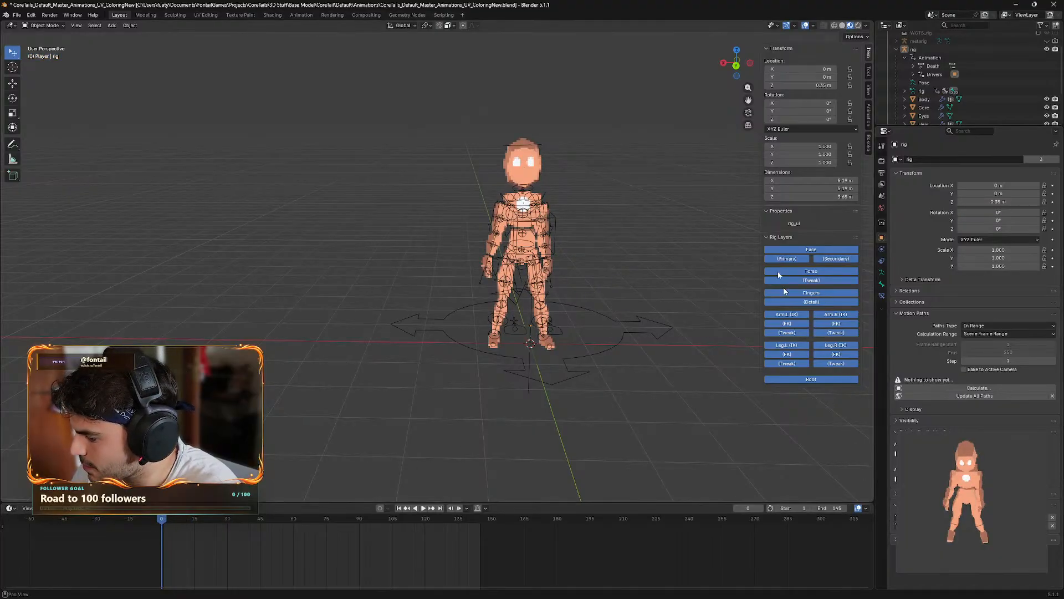
- Set EXPORT_FRAME_COUNT to 20 in the render_8_direction_animation.py script and save the Blender file
{"action": "left_click", "coordinate": [444, 15]}
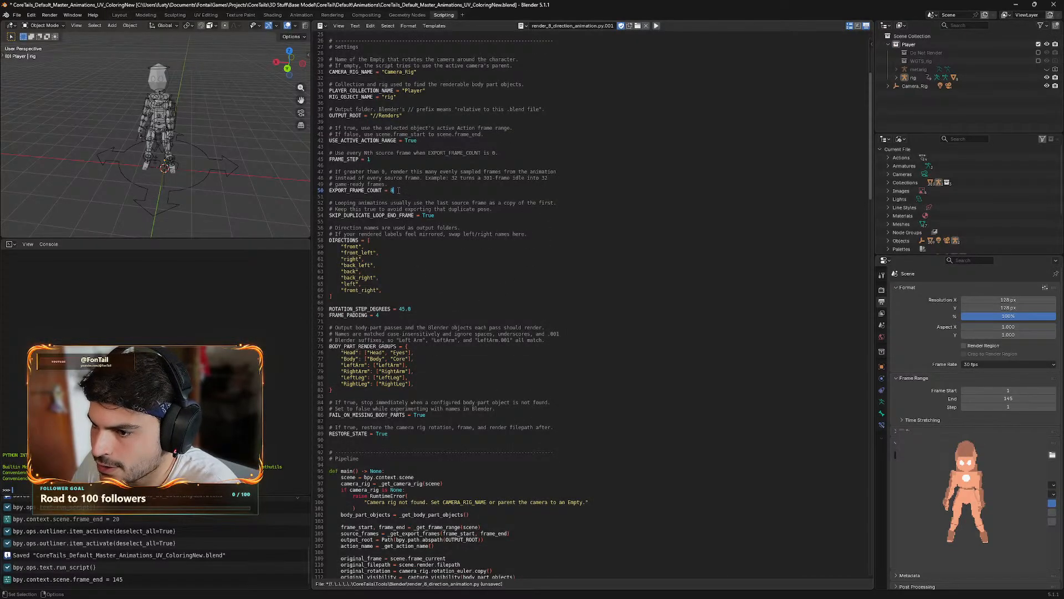
{"action": "key", "text": "BackSpace"}
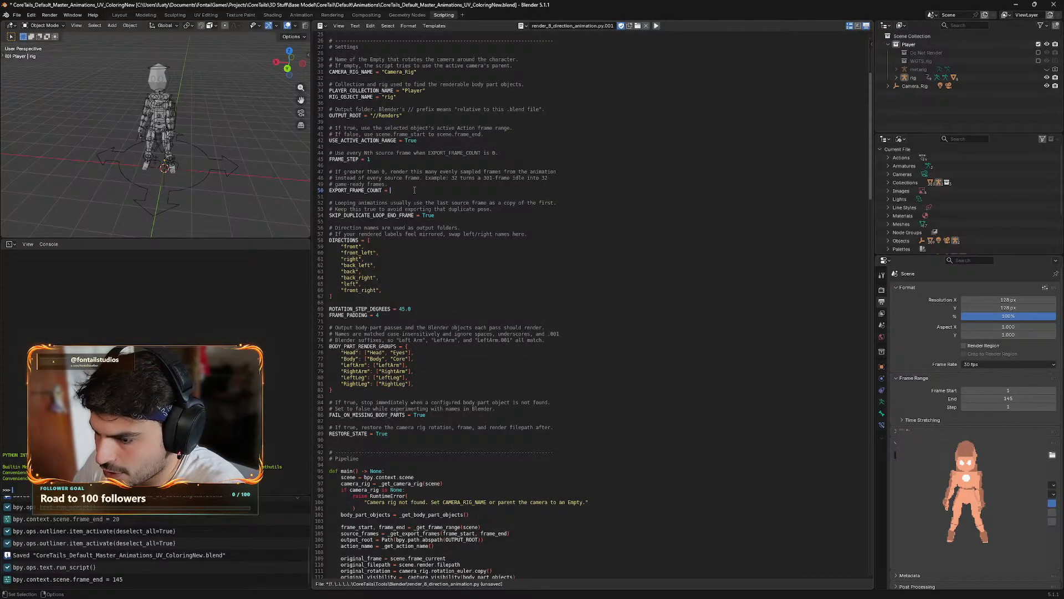
{"action": "key", "text": "ctrl+s"}
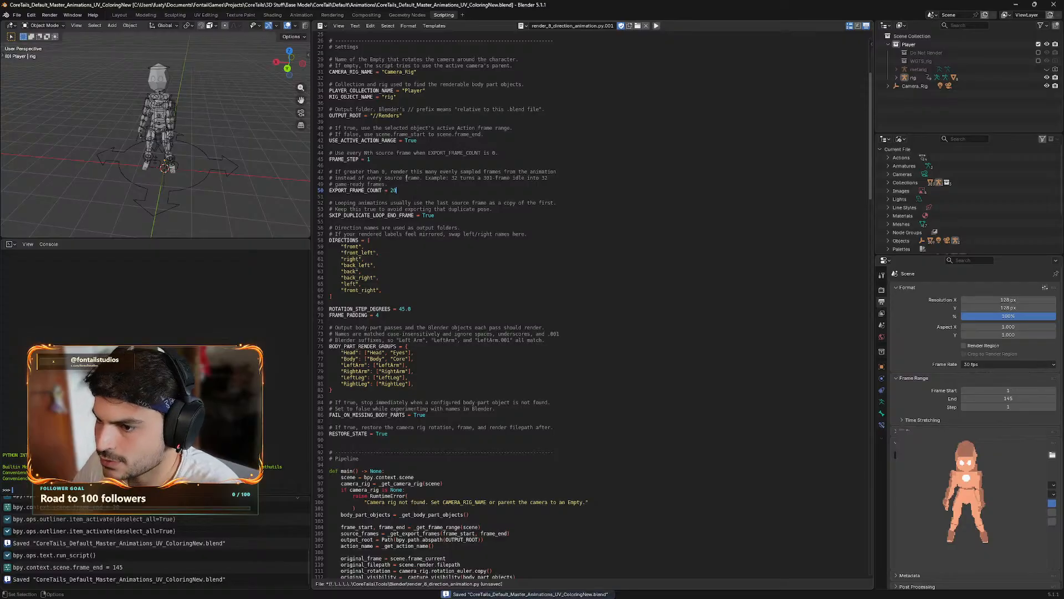
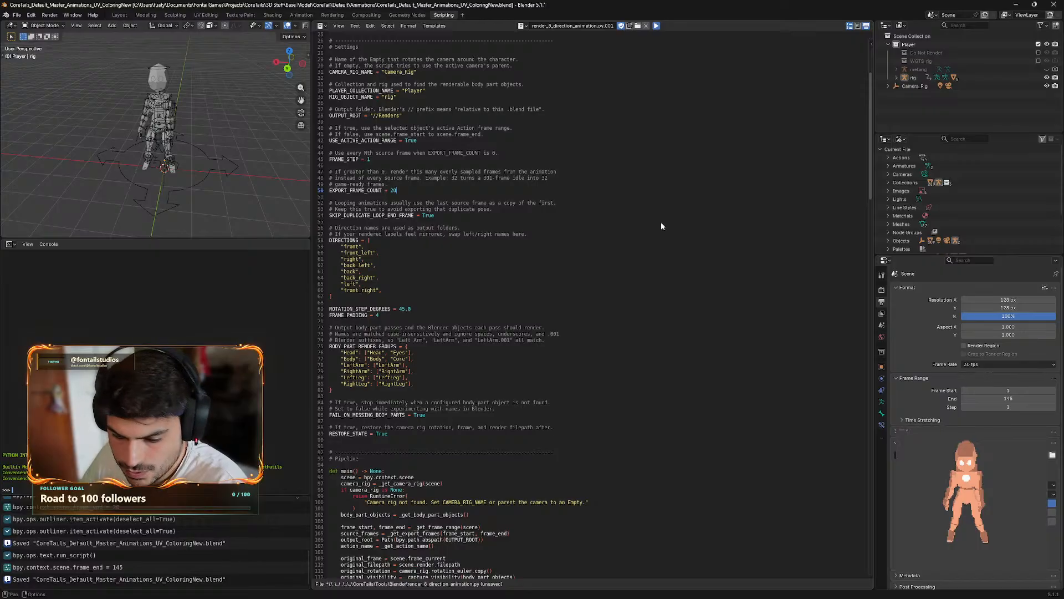
- Run the render script and check the Death output folder and its Head subfolder in File Explorer
{"action": "key", "text": "alt+p"}
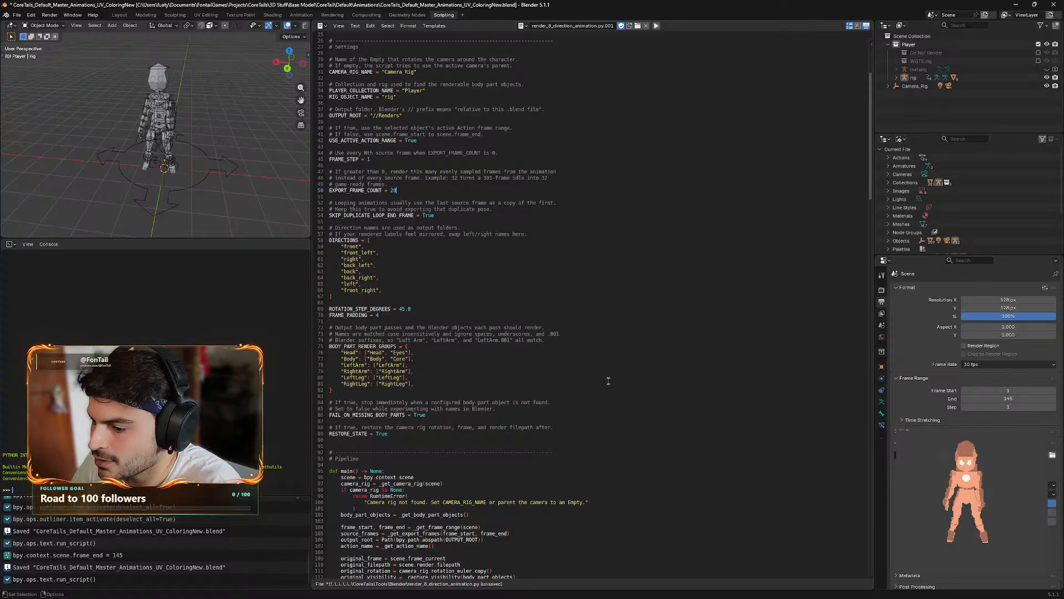
{"action": "mouse_move", "coordinate": [680, 592]}
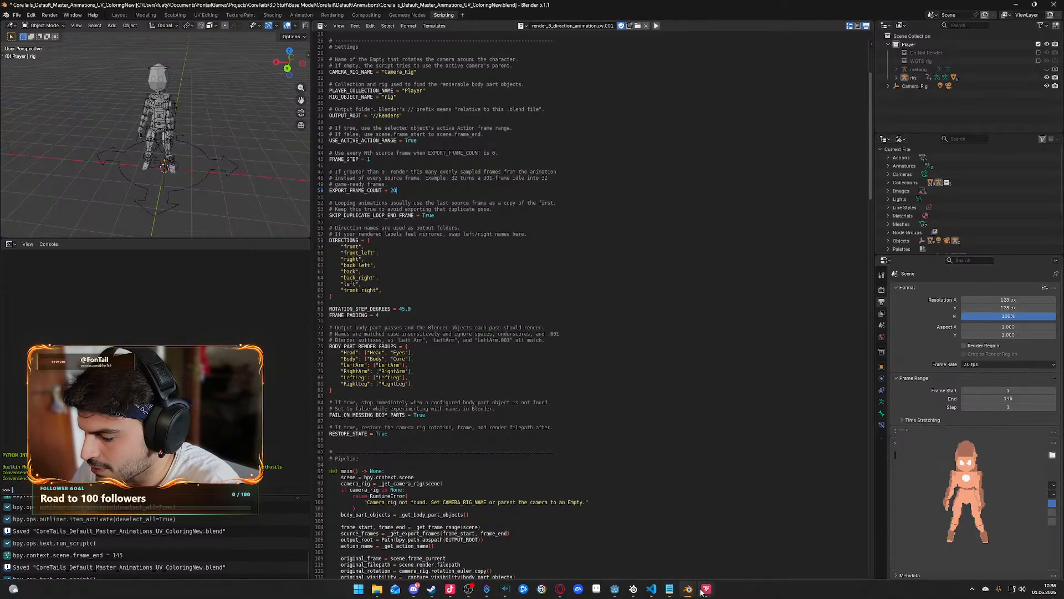
{"action": "left_click", "coordinate": [377, 589]}
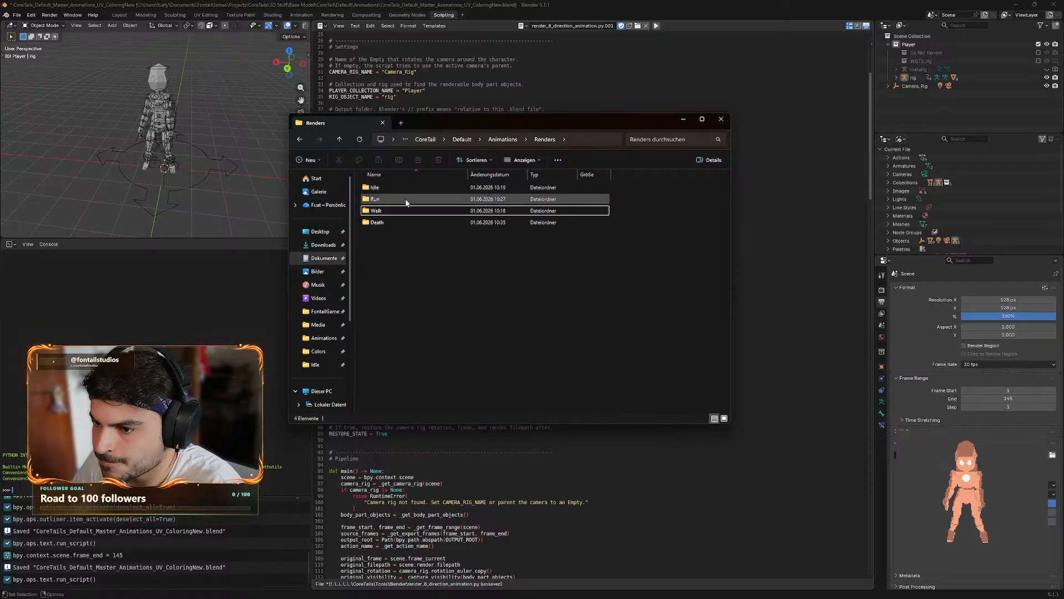
{"action": "double_click", "coordinate": [393, 222]}
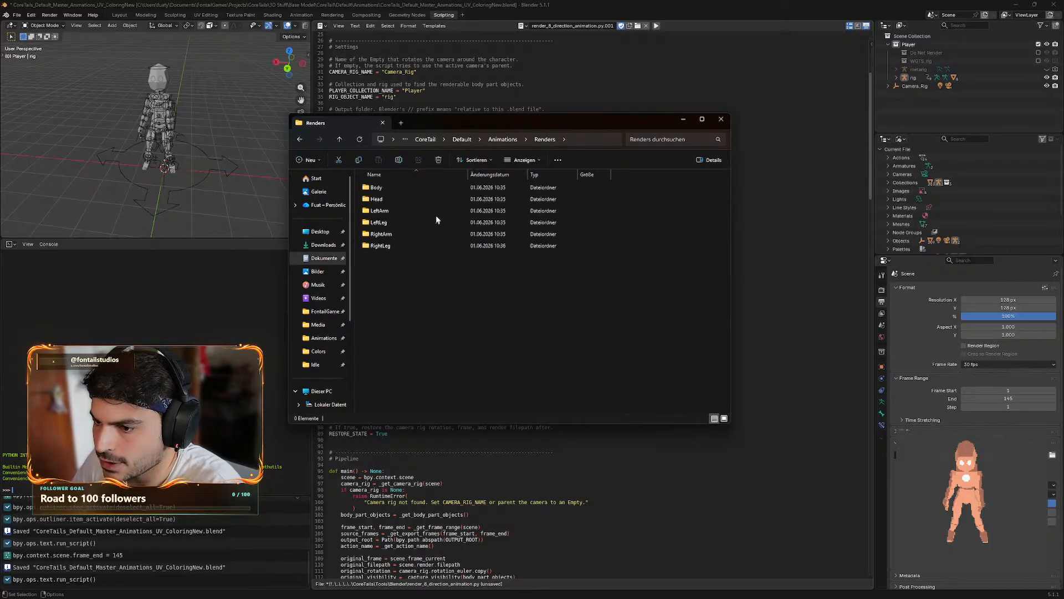
{"action": "double_click", "coordinate": [392, 197]}
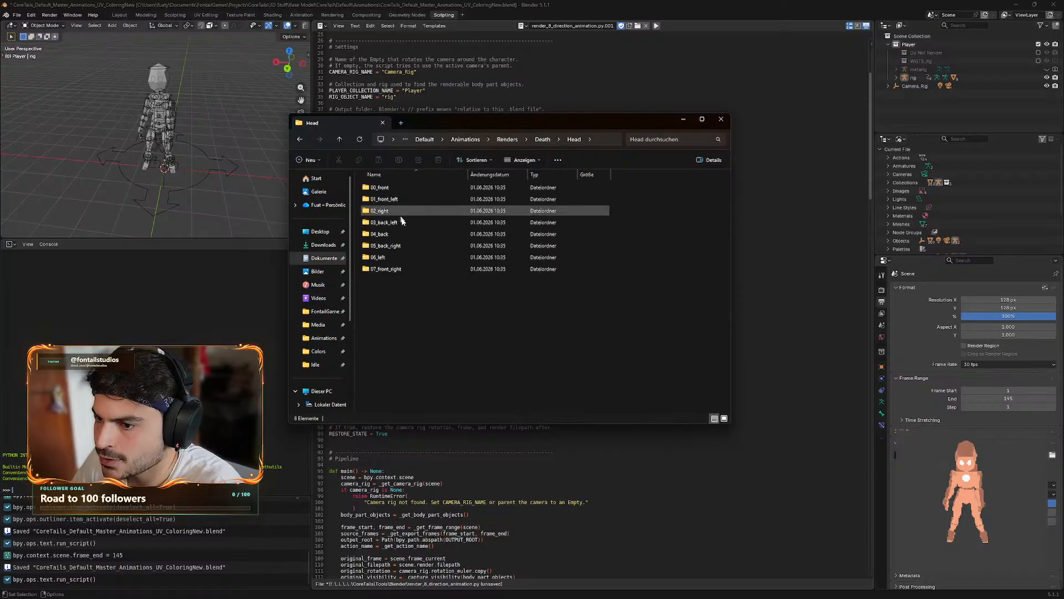
{"action": "left_click", "coordinate": [299, 139]}
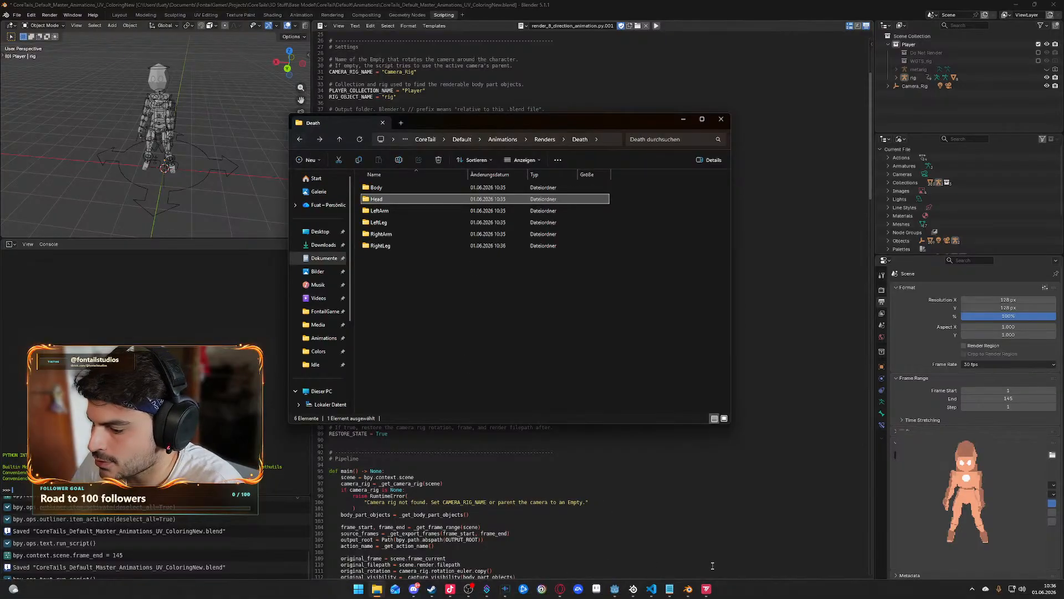
- Switch to Aseprite and load Head_front_0001.png to Head_front_0020.png from the Death render's Head/00_front folder as an animation
{"action": "left_click", "coordinate": [616, 590]}
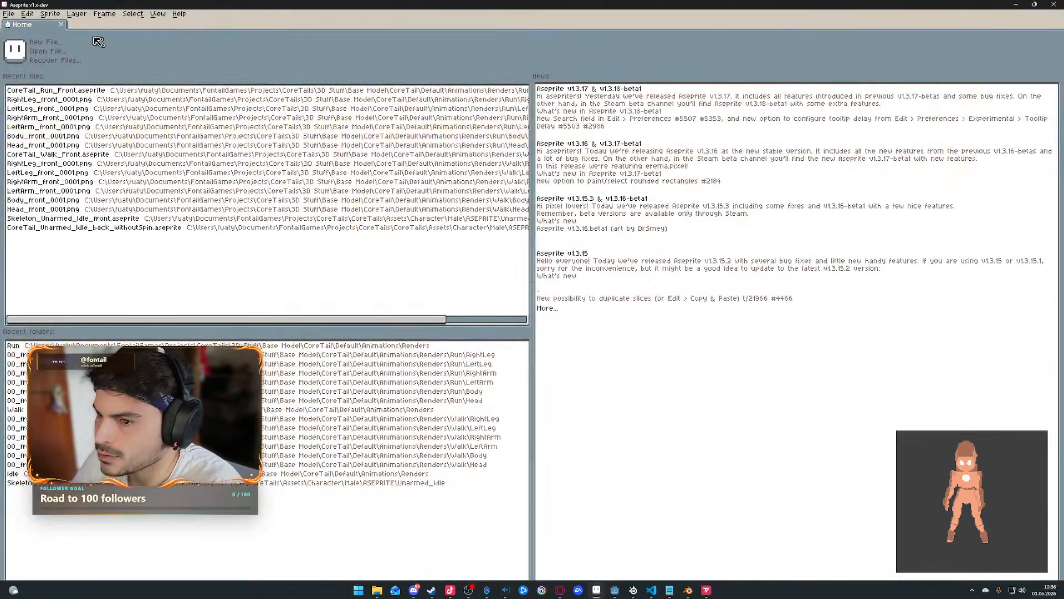
{"action": "left_click", "coordinate": [24, 17]}
{"action": "left_click", "coordinate": [8, 14]}
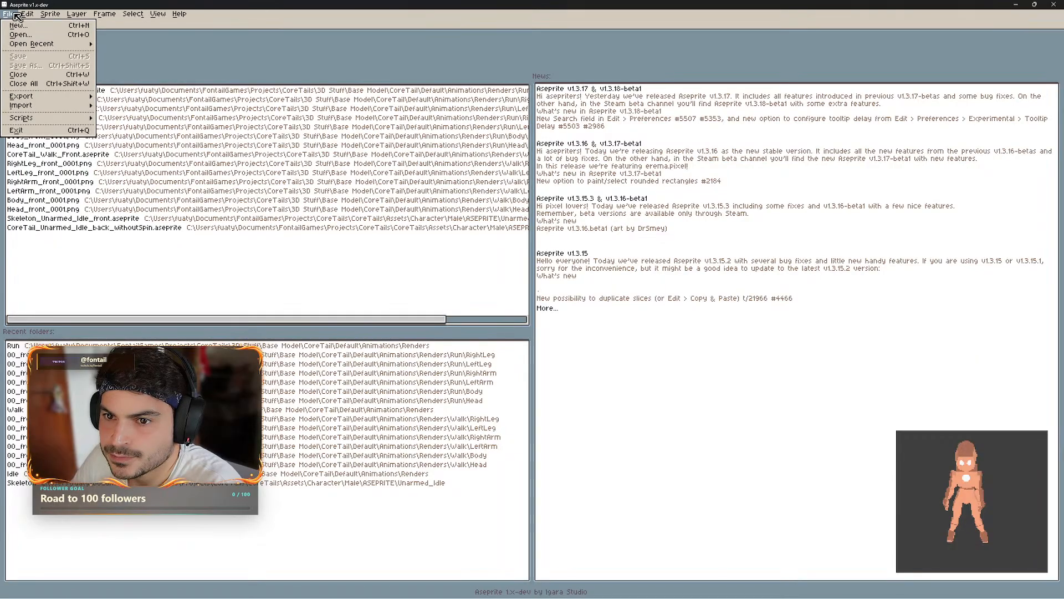
{"action": "left_click", "coordinate": [21, 35]}
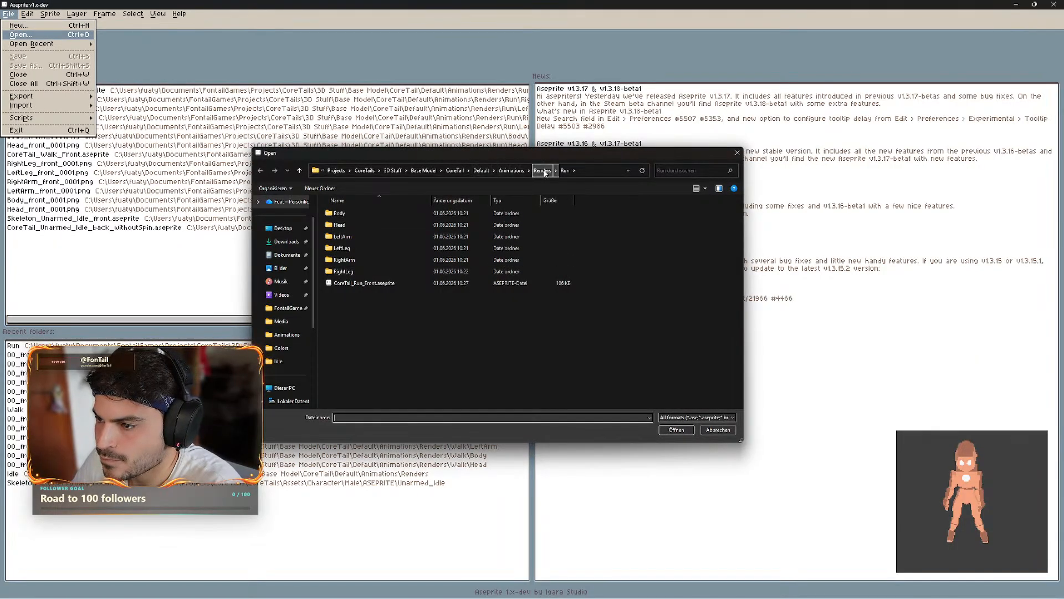
{"action": "left_click", "coordinate": [542, 170]}
{"action": "double_click", "coordinate": [341, 213]}
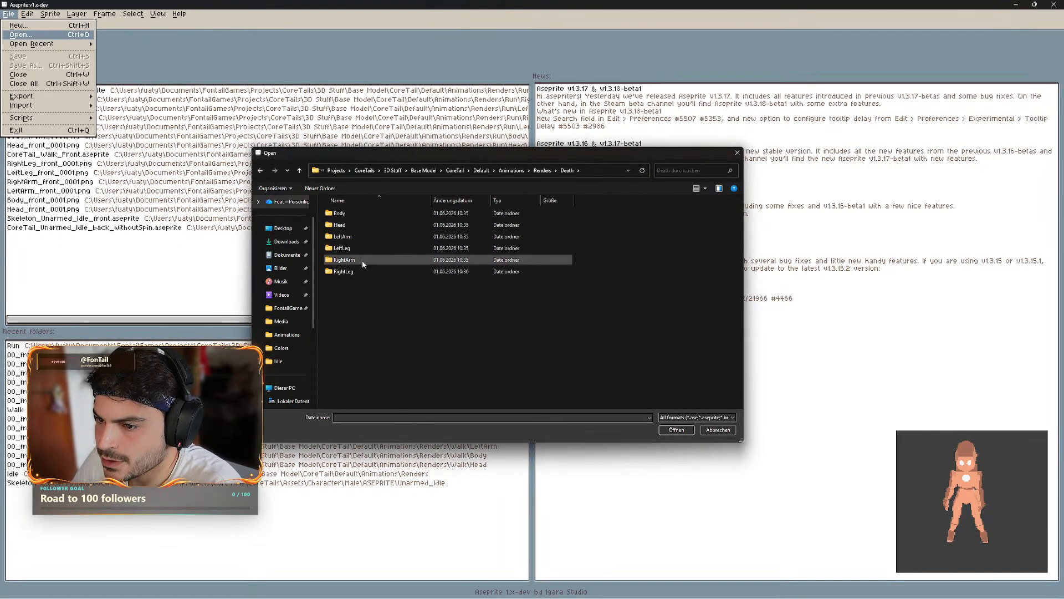
{"action": "double_click", "coordinate": [364, 227]}
{"action": "double_click", "coordinate": [367, 214]}
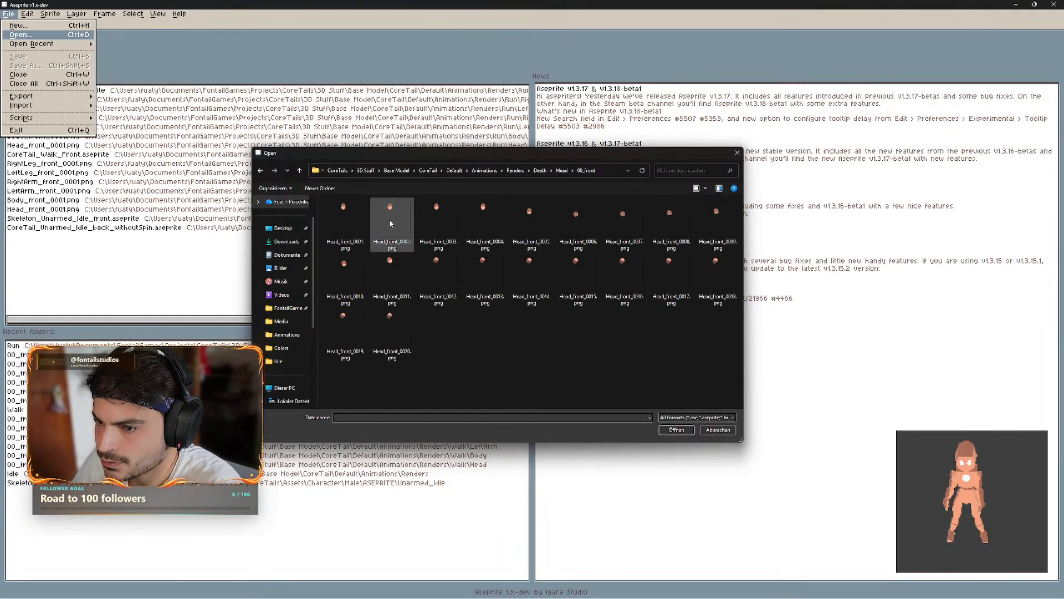
{"action": "left_click", "coordinate": [342, 222]}
{"action": "left_click", "coordinate": [397, 323], "text": "shift"}
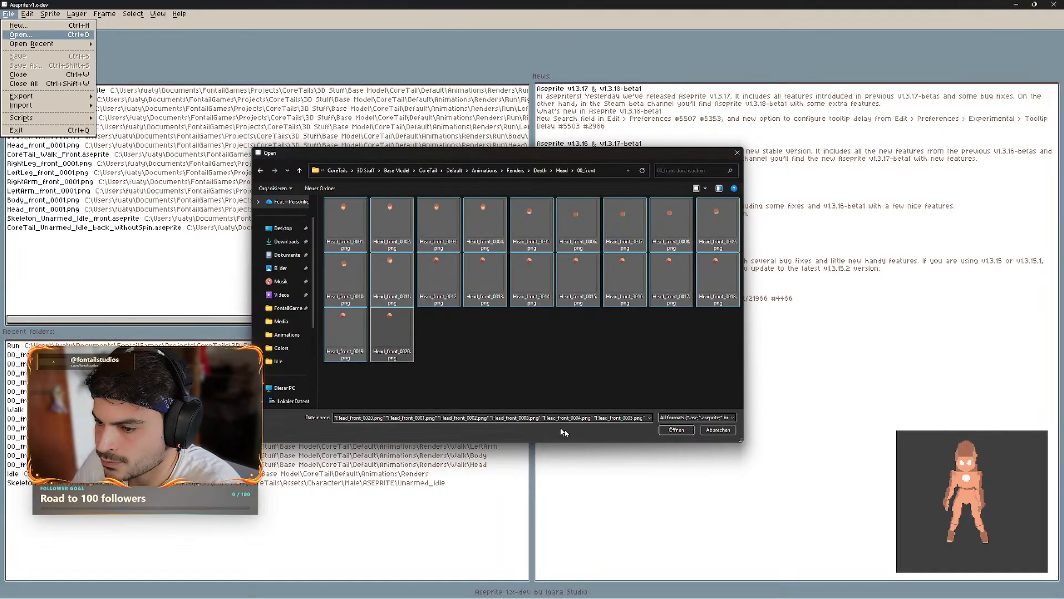
{"action": "left_click", "coordinate": [676, 430]}
{"action": "left_click", "coordinate": [501, 368]}
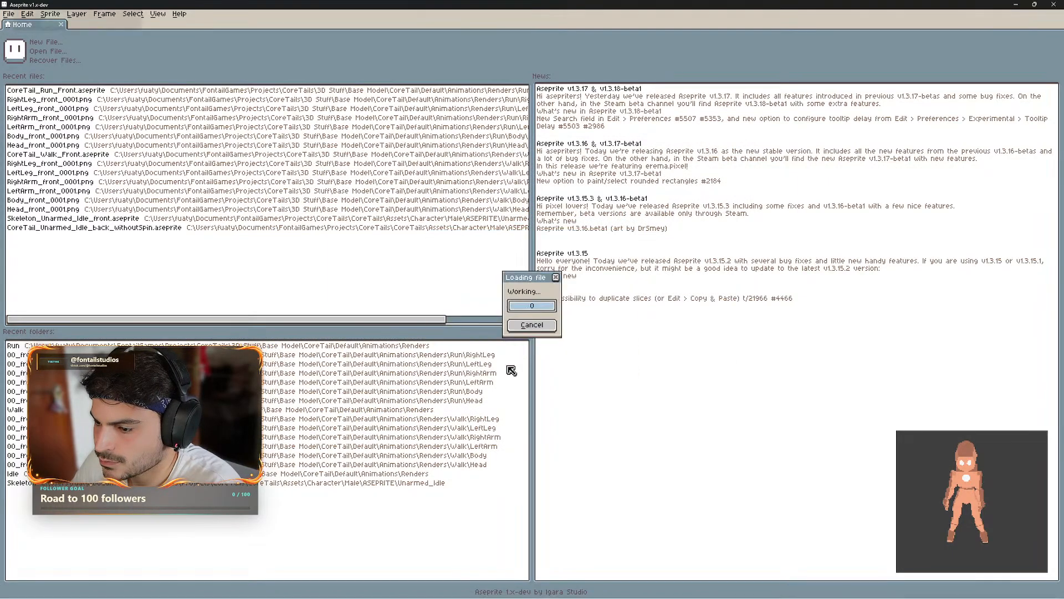
- Rename the head sprite's layer to Head
{"action": "double_click", "coordinate": [123, 478]}
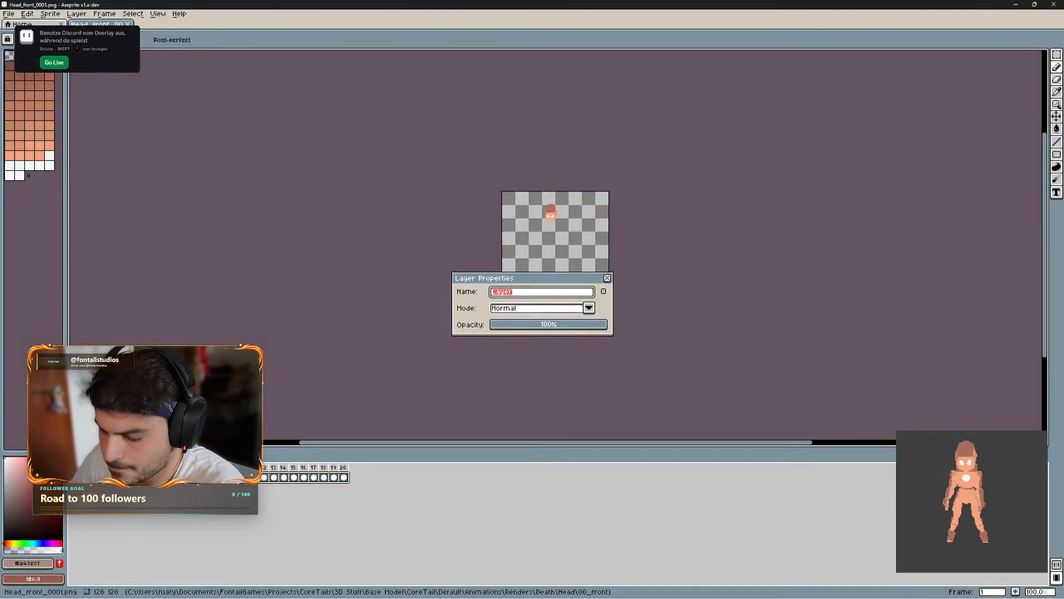
{"action": "type", "text": "Head"}
{"action": "key", "text": "Return"}
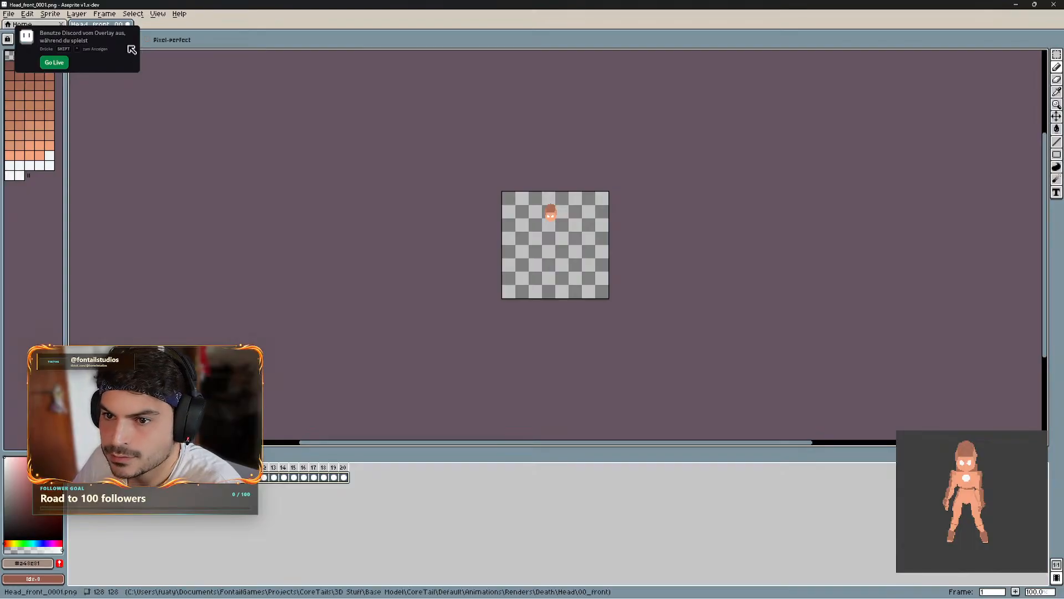
- Load all 20 Body_front images from the Death render's Body/00_front folder as an animation
{"action": "left_click", "coordinate": [9, 14]}
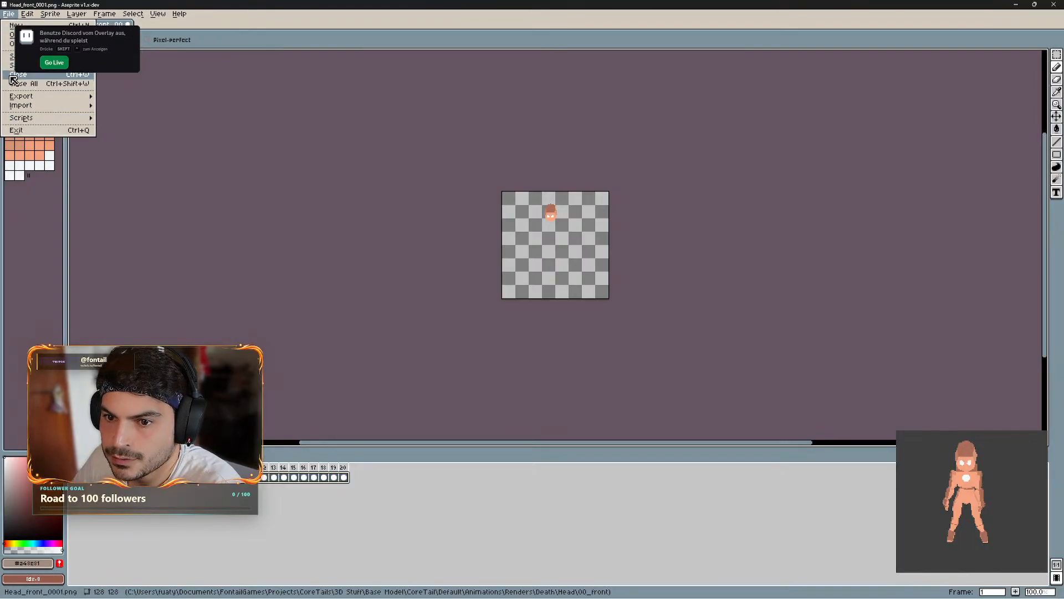
{"action": "left_click", "coordinate": [13, 36]}
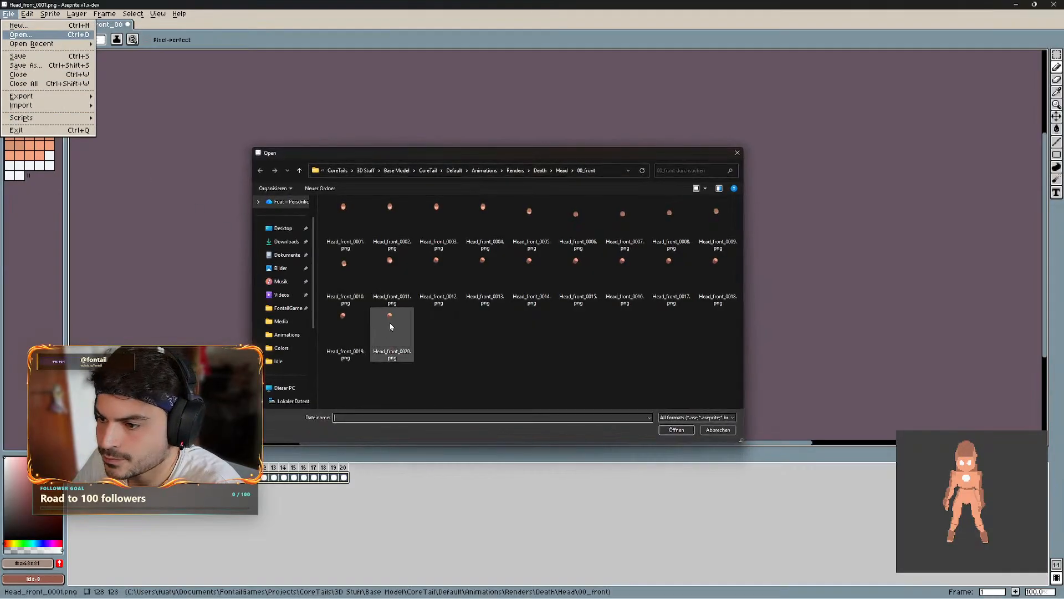
{"action": "left_click", "coordinate": [541, 171]}
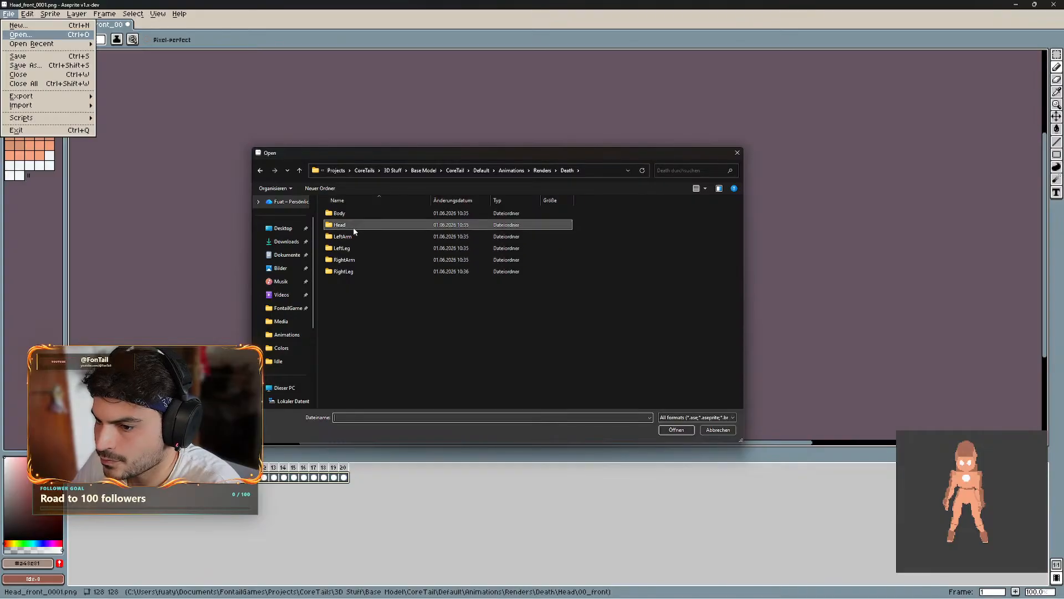
{"action": "double_click", "coordinate": [352, 218]}
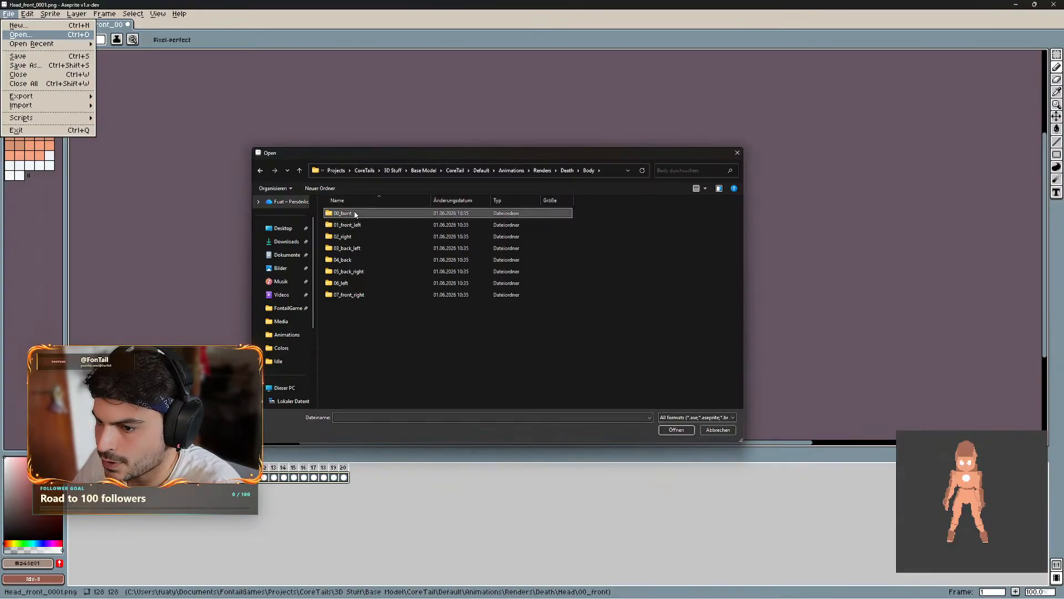
{"action": "double_click", "coordinate": [350, 216]}
{"action": "left_click", "coordinate": [348, 218]}
{"action": "left_click", "coordinate": [393, 319], "text": "shift"}
{"action": "left_click", "coordinate": [677, 430]}
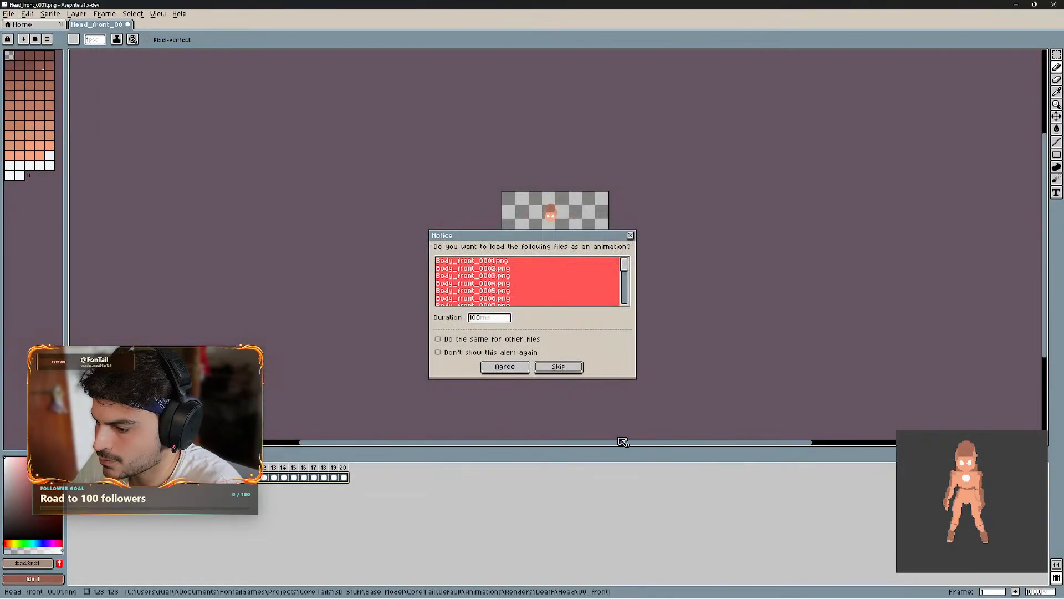
{"action": "left_click", "coordinate": [505, 367]}
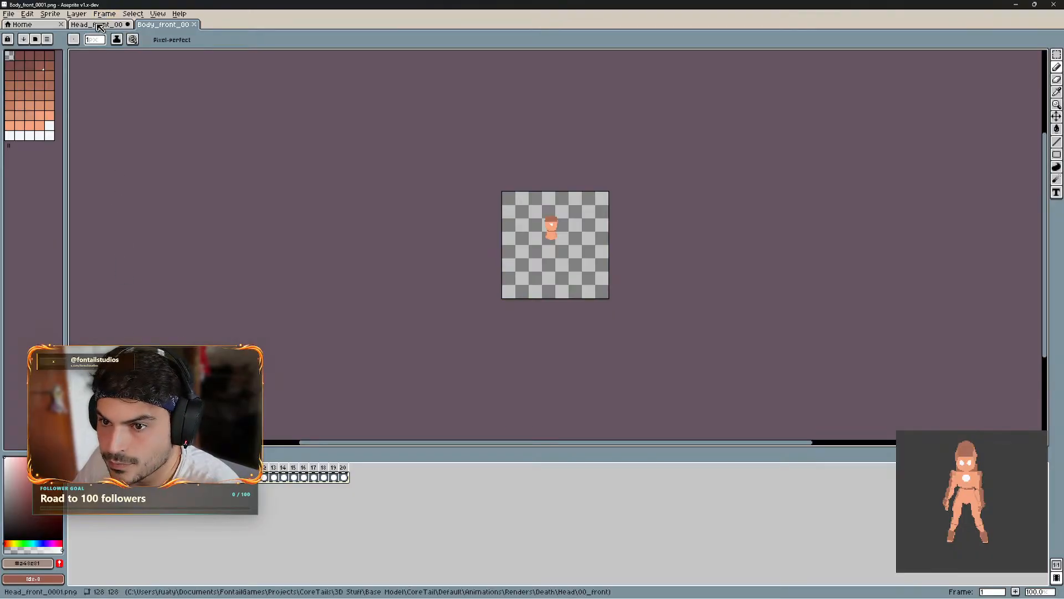
- Add the body frames to the head sprite as a layer named Body beneath Head, and close the separate body sprite
{"action": "key", "text": "ctrl+shift+Tab"}
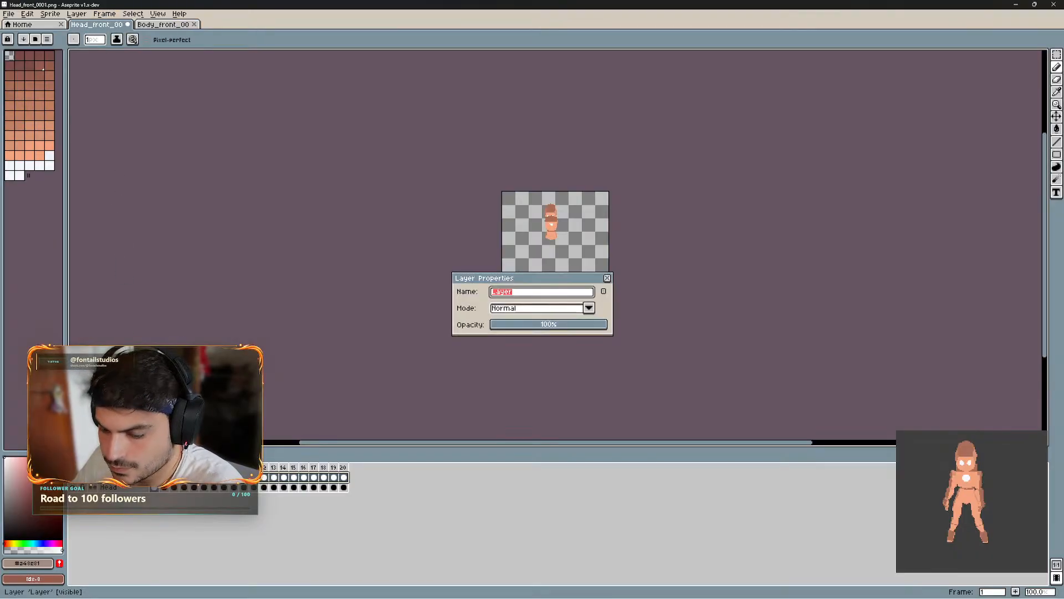
{"action": "type", "text": "dy"}
{"action": "key", "text": "Return"}
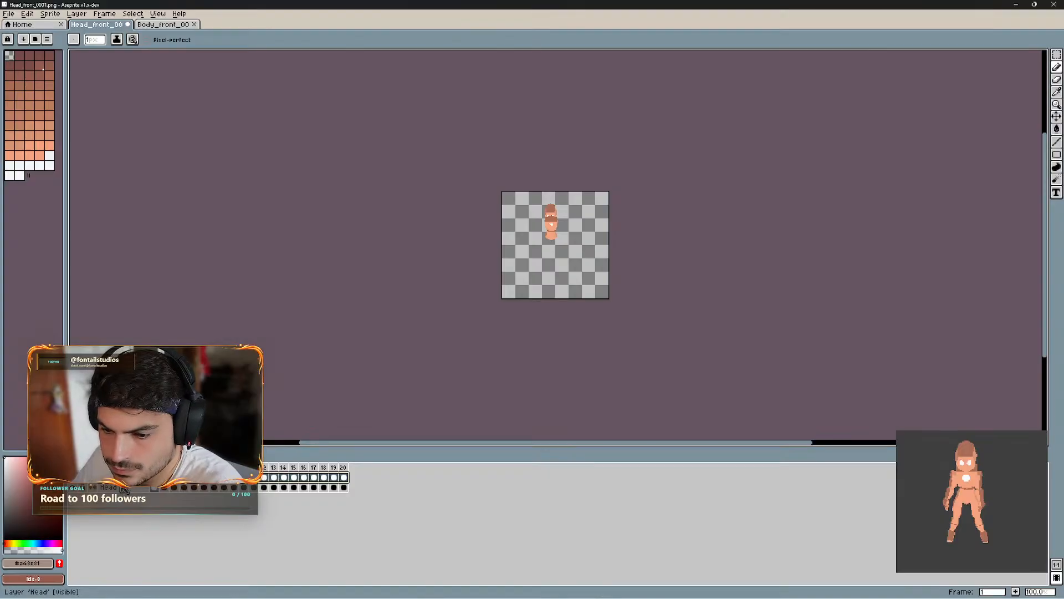
{"action": "left_click", "coordinate": [194, 24]}
- Load all 20 LeftArm_front images from the Death render's LeftArm/00_front folder as an animation
{"action": "left_click", "coordinate": [8, 13]}
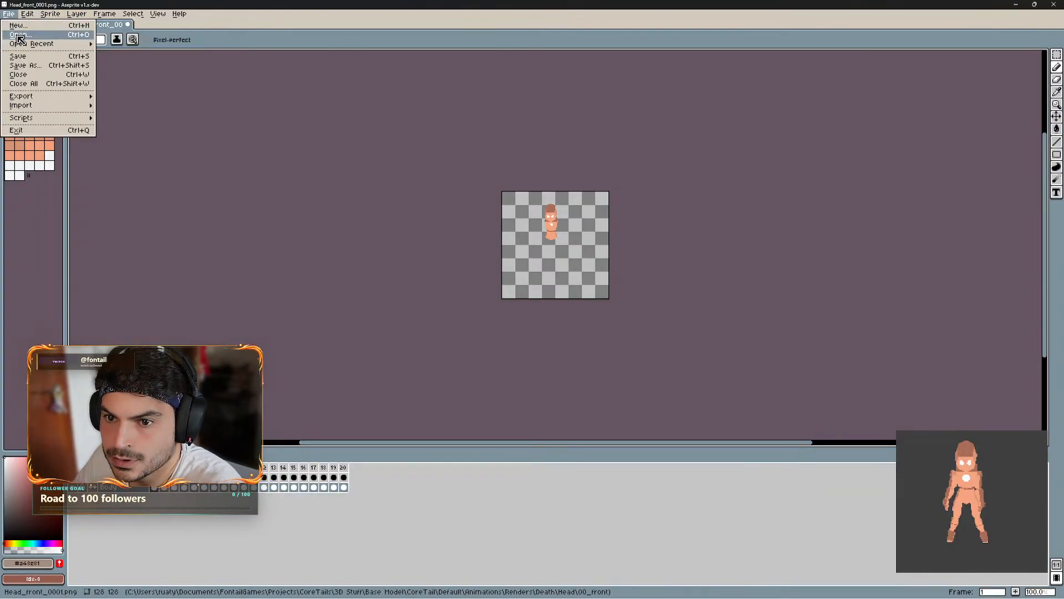
{"action": "left_click", "coordinate": [20, 34]}
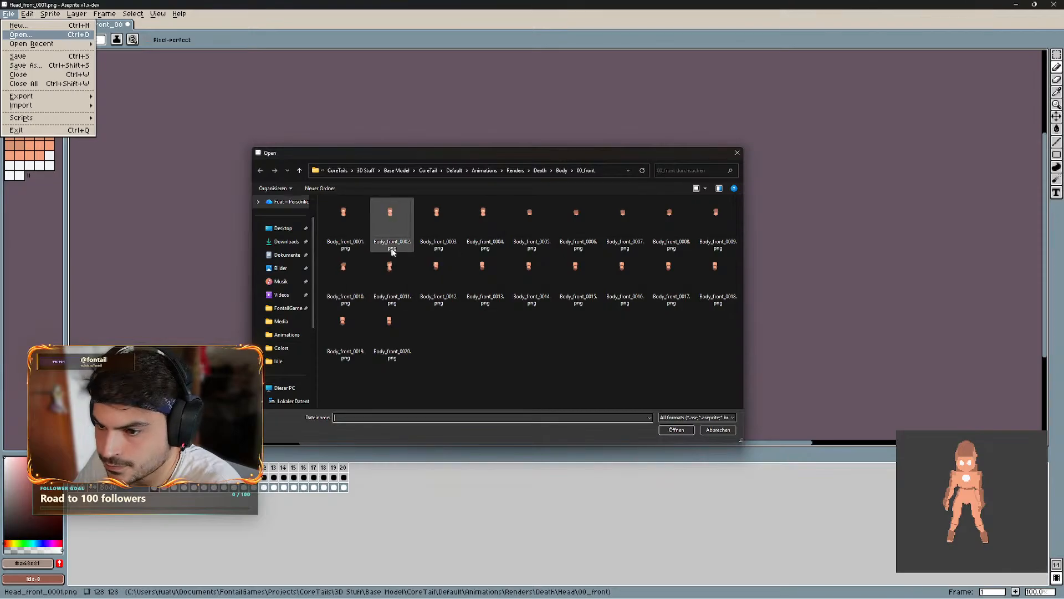
{"action": "left_click", "coordinate": [536, 173]}
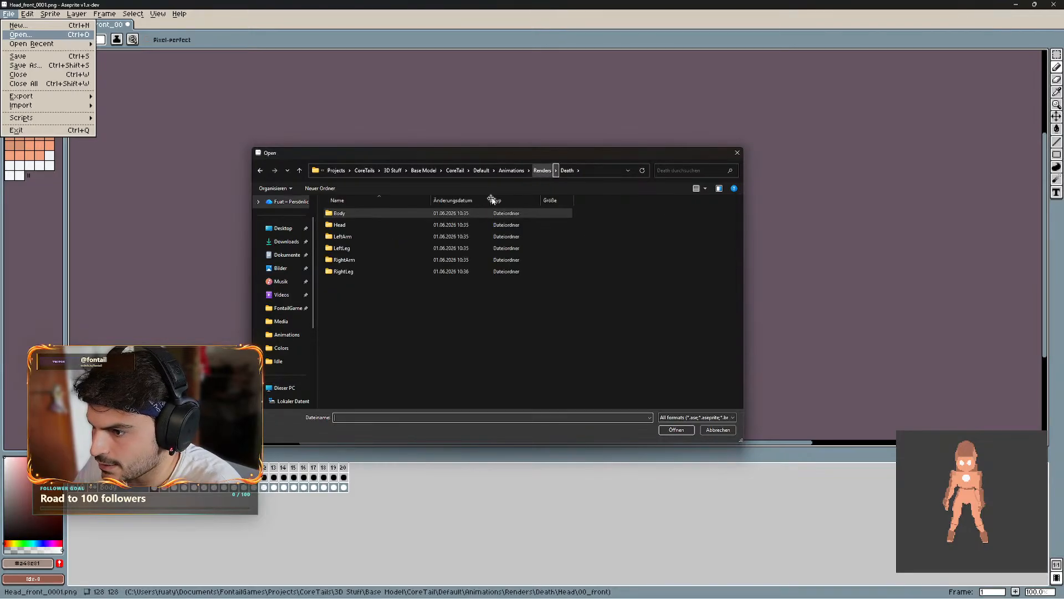
{"action": "double_click", "coordinate": [358, 236]}
{"action": "double_click", "coordinate": [347, 213]}
{"action": "left_click", "coordinate": [354, 229]}
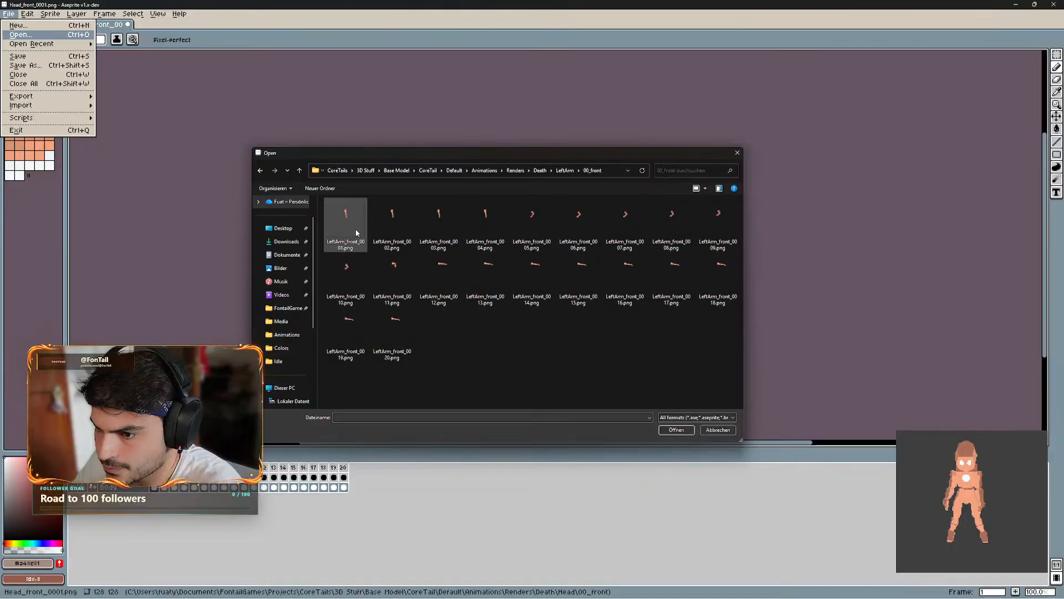
{"action": "left_click", "coordinate": [392, 327], "text": "shift"}
{"action": "left_click", "coordinate": [675, 430]}
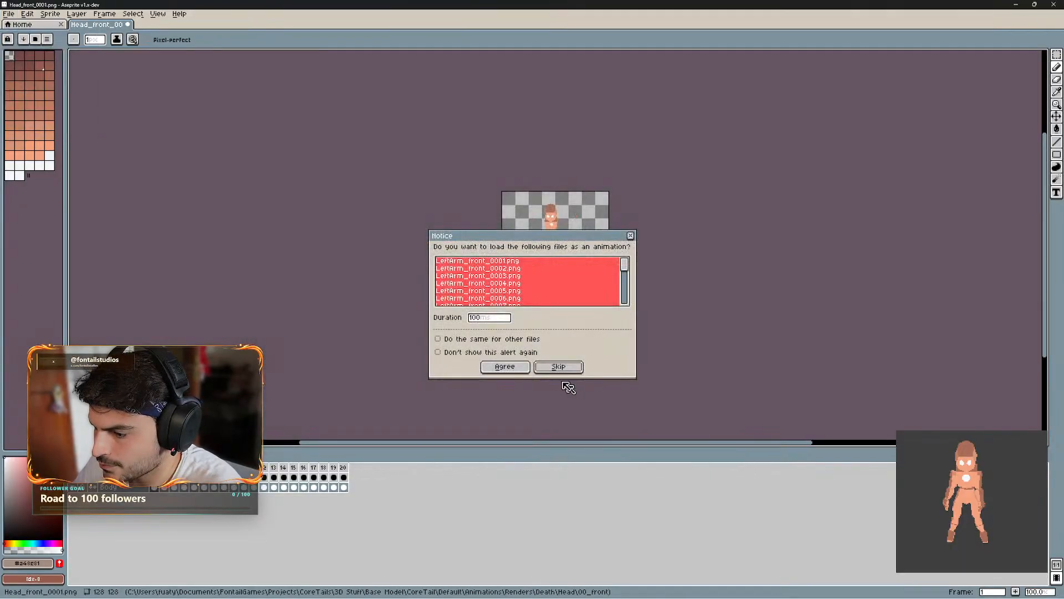
{"action": "left_click", "coordinate": [505, 367]}
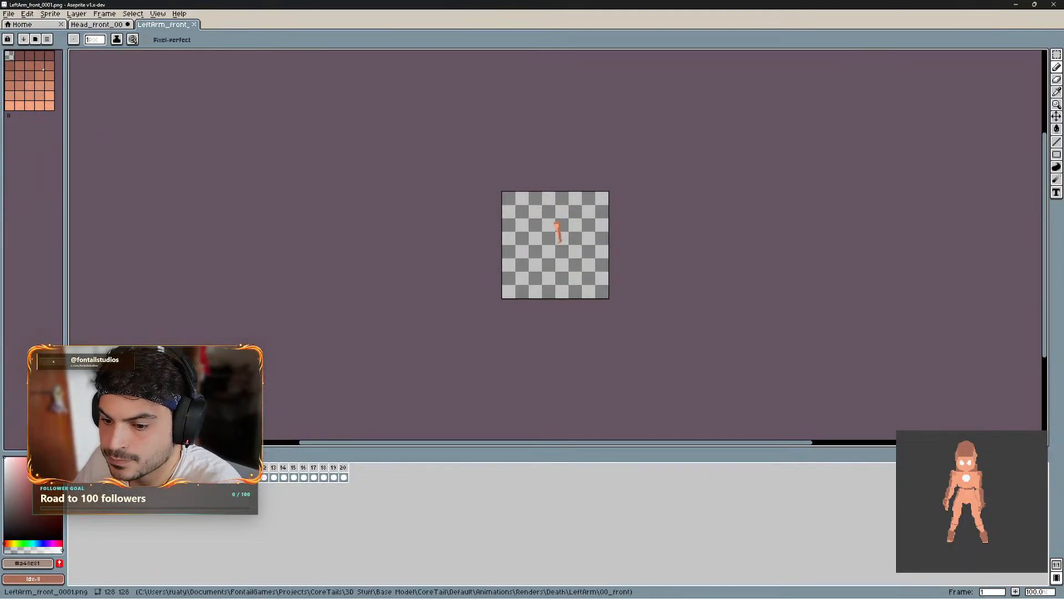
- Add the left arm frames to the head sprite as a new layer named LeftArm
{"action": "left_click", "coordinate": [92, 28]}
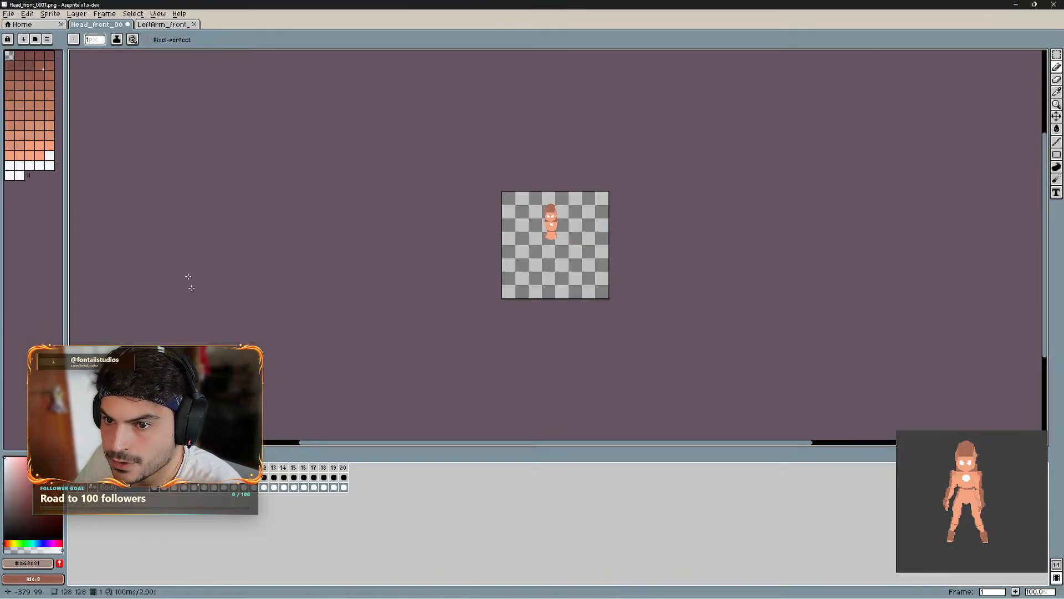
{"action": "double_click", "coordinate": [127, 481]}
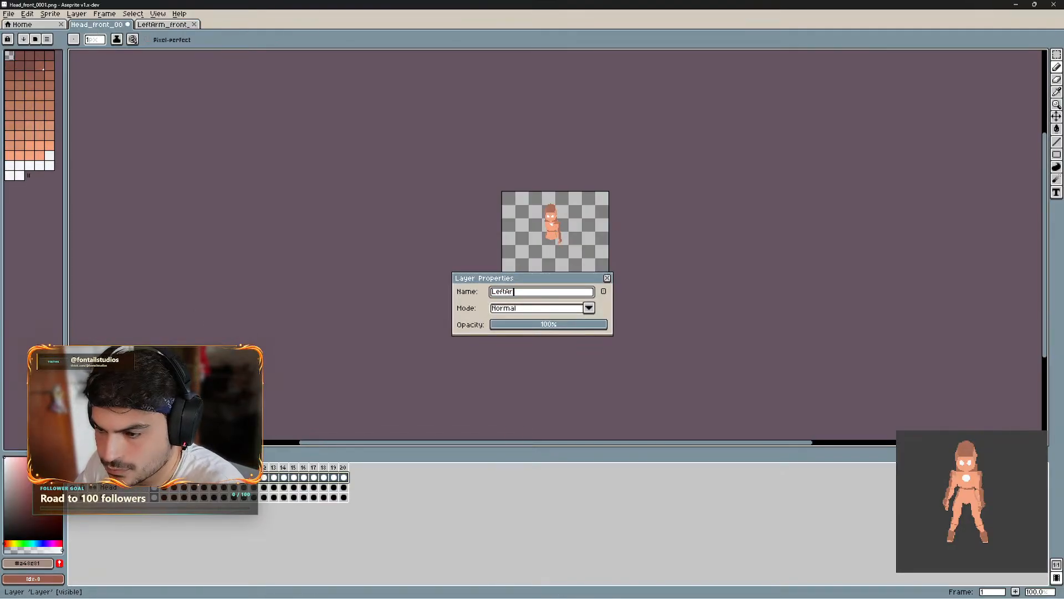
{"action": "key", "text": "Return"}
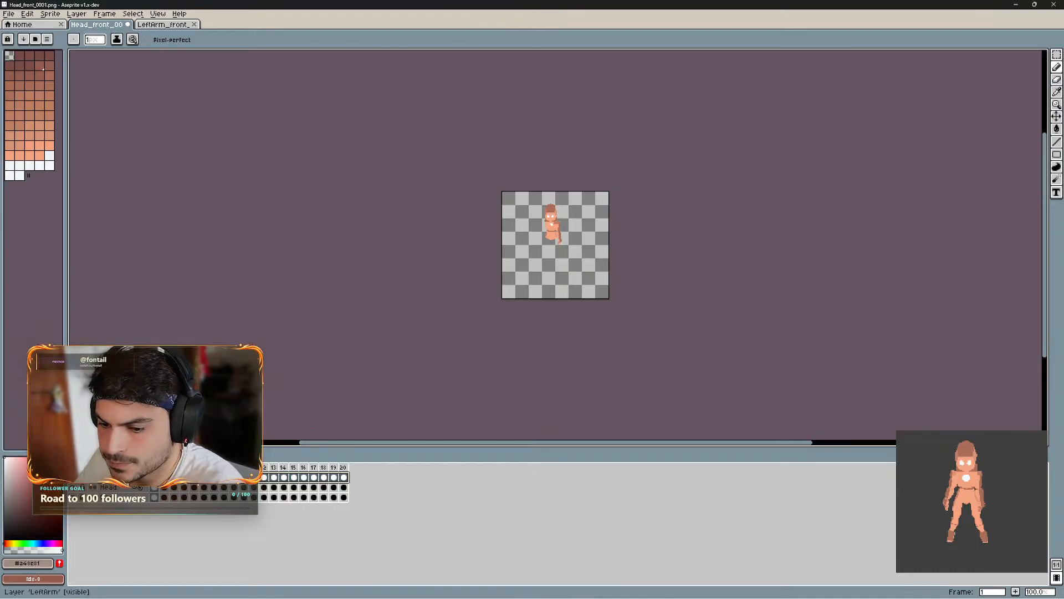
- Move the LeftArm layer to the bottom of the layer stack and close the left arm source sprite
{"action": "left_click_drag", "start_coordinate": [131, 485], "coordinate": [136, 503]}
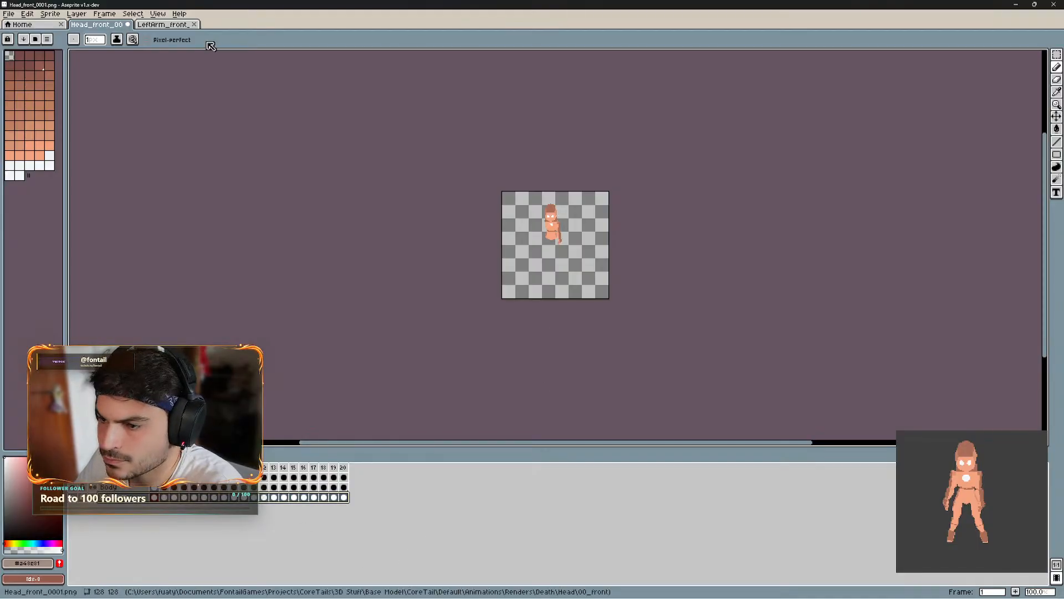
{"action": "left_click", "coordinate": [195, 25]}
- Open RightArm_front_0001.png through RightArm_front_0020.png from Death/RightArm/00_front as one animation
{"action": "left_click", "coordinate": [9, 13]}
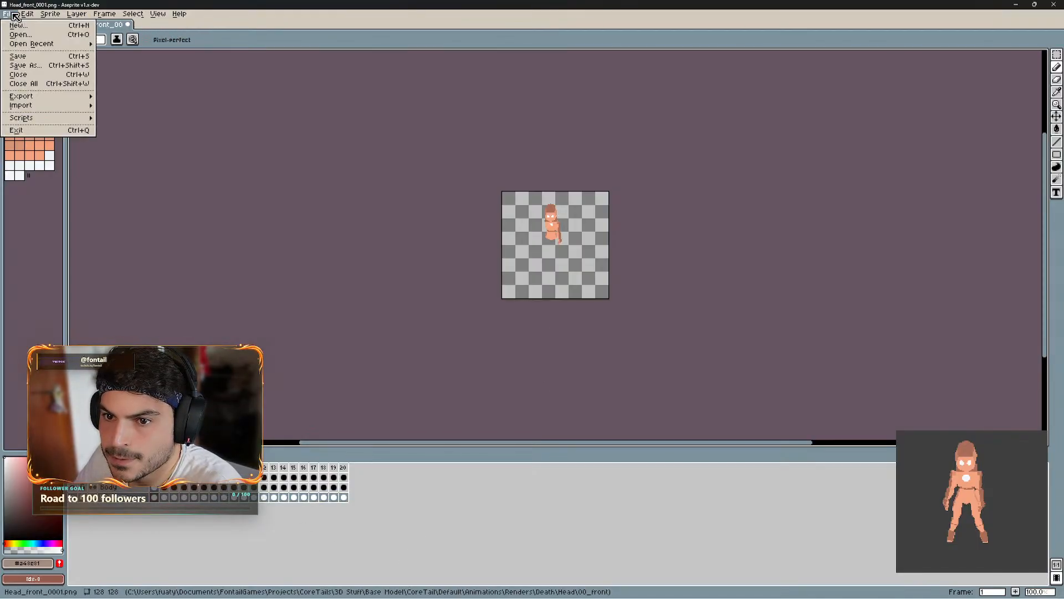
{"action": "left_click", "coordinate": [31, 36]}
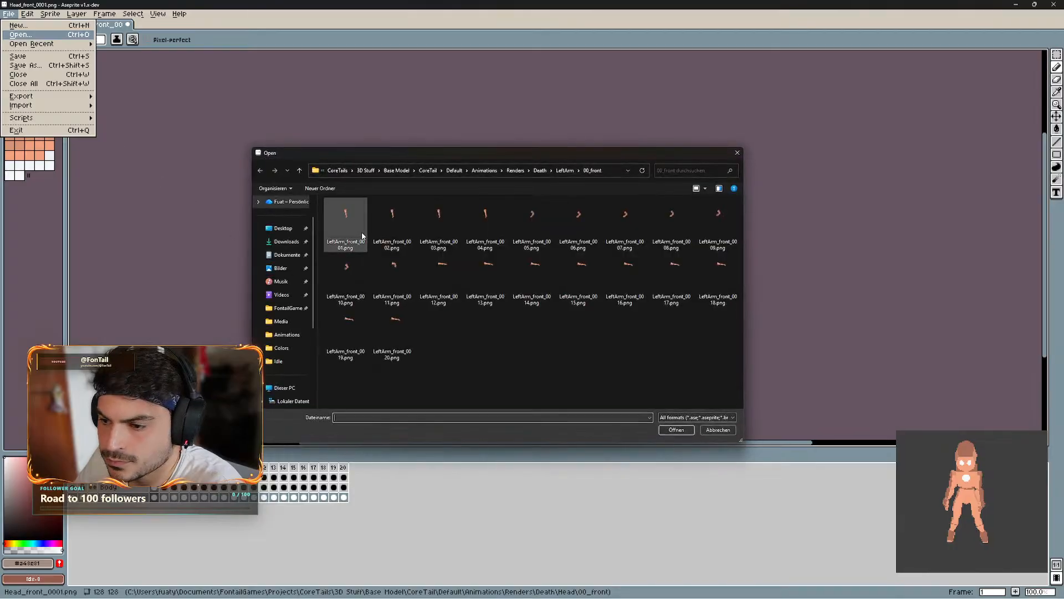
{"action": "left_click", "coordinate": [546, 170]}
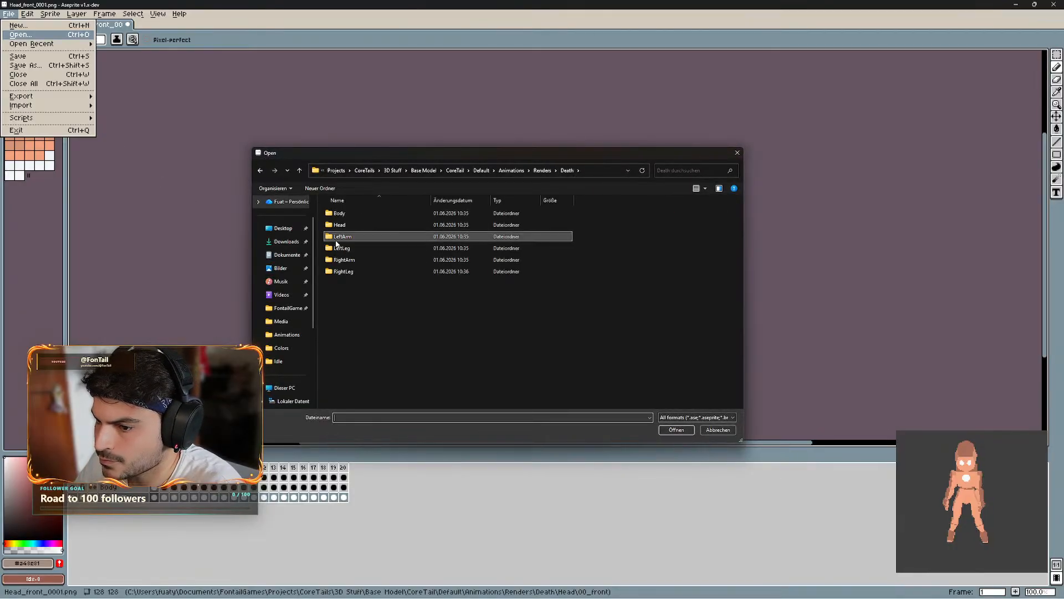
{"action": "double_click", "coordinate": [356, 260]}
{"action": "double_click", "coordinate": [365, 217]}
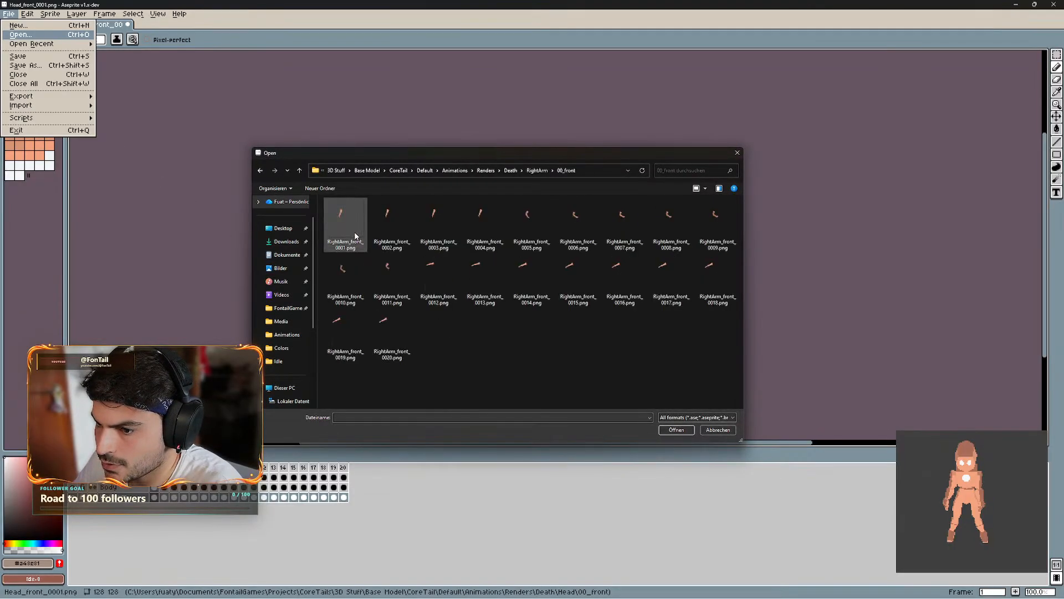
{"action": "left_click", "coordinate": [365, 216]}
{"action": "left_click", "coordinate": [391, 333], "text": "shift"}
{"action": "left_click", "coordinate": [676, 430]}
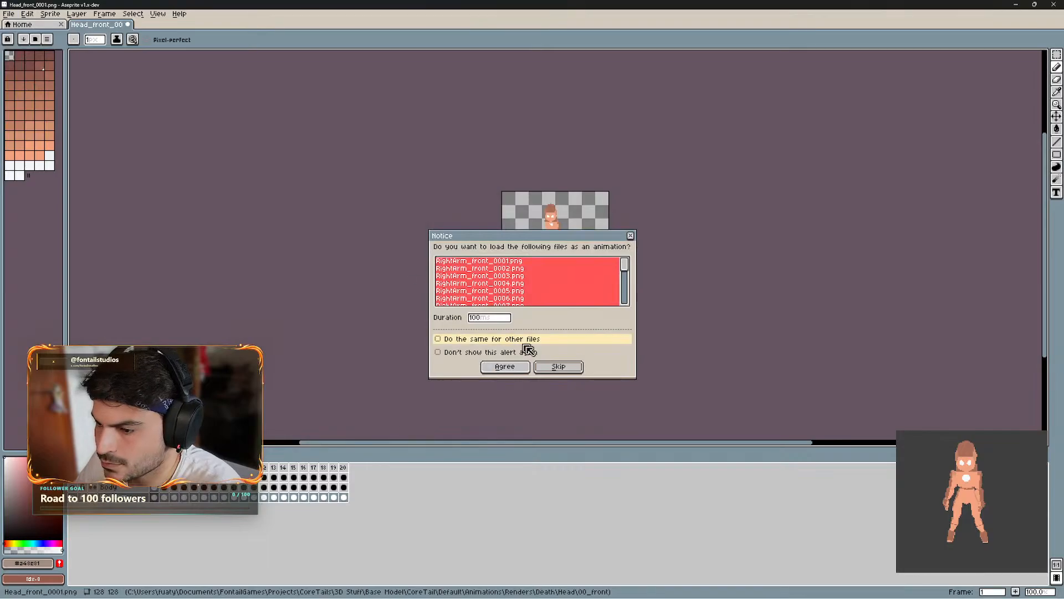
{"action": "left_click", "coordinate": [506, 369]}
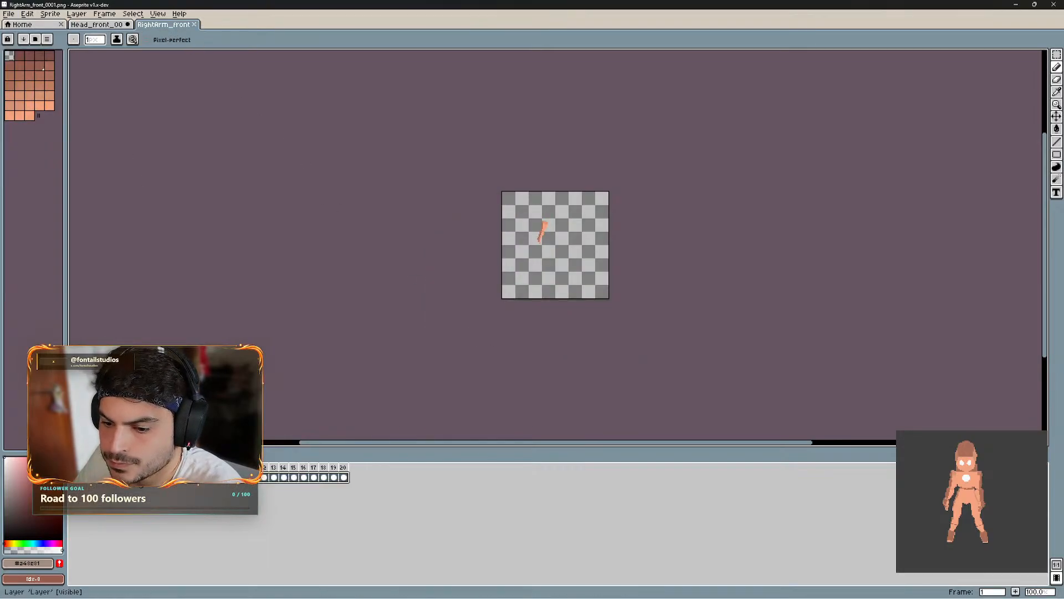
- Paste the right arm animation layer into the Head_front_0001.png sprite and name the layer RightArm
{"action": "left_click", "coordinate": [97, 25]}
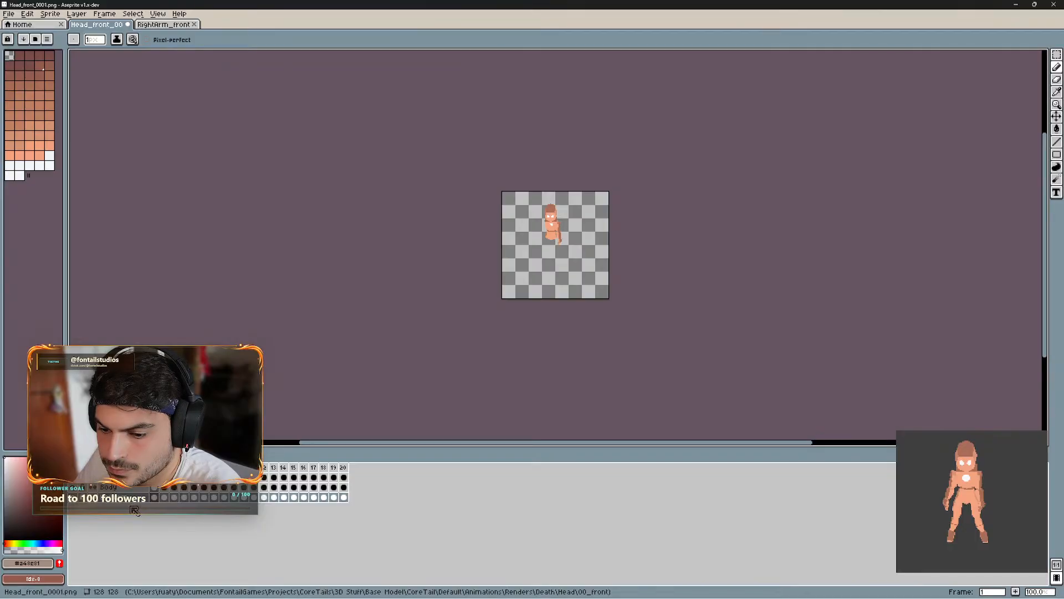
{"action": "key", "text": "ctrl+v"}
{"action": "double_click", "coordinate": [123, 488]}
{"action": "type", "text": "R"}
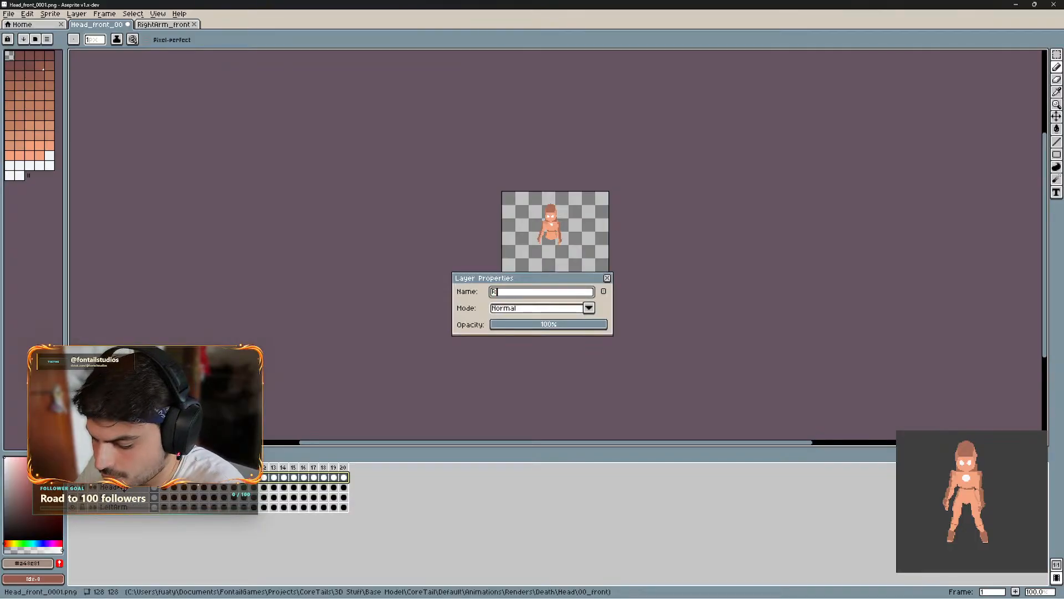
{"action": "key", "text": "Return"}
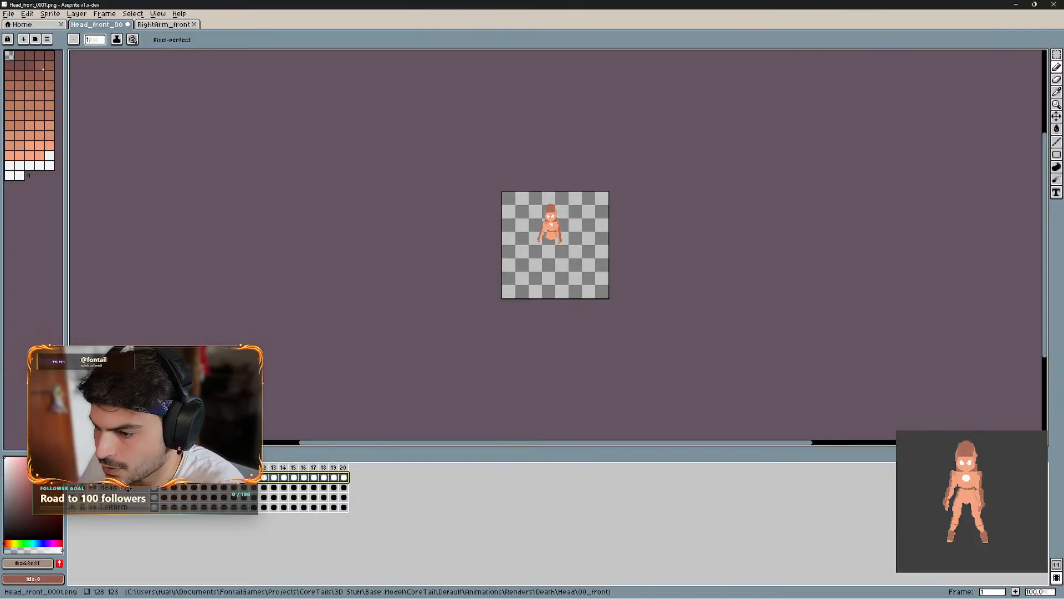
- Move the RightArm layer below LeftArm and close the RightArm_front_0001.png sprite
{"action": "left_click_drag", "start_coordinate": [124, 478], "coordinate": [137, 514]}
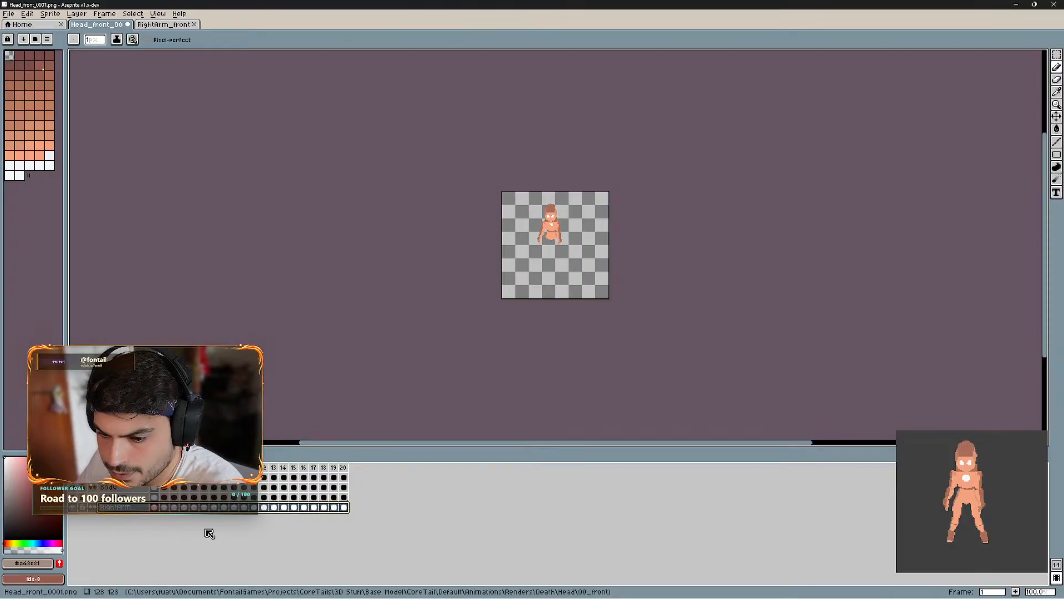
{"action": "left_click", "coordinate": [163, 25]}
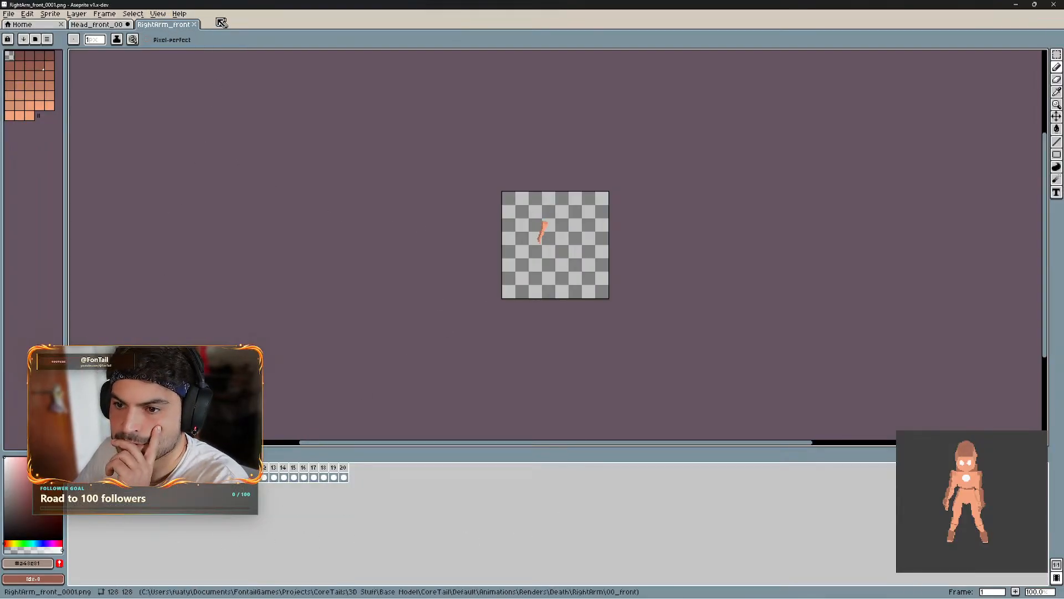
{"action": "left_click", "coordinate": [194, 25]}
- Open LeftLeg_front_0001.png through LeftLeg_front_0020.png from Death/LeftLeg/00_front as one animation
{"action": "left_click", "coordinate": [9, 14]}
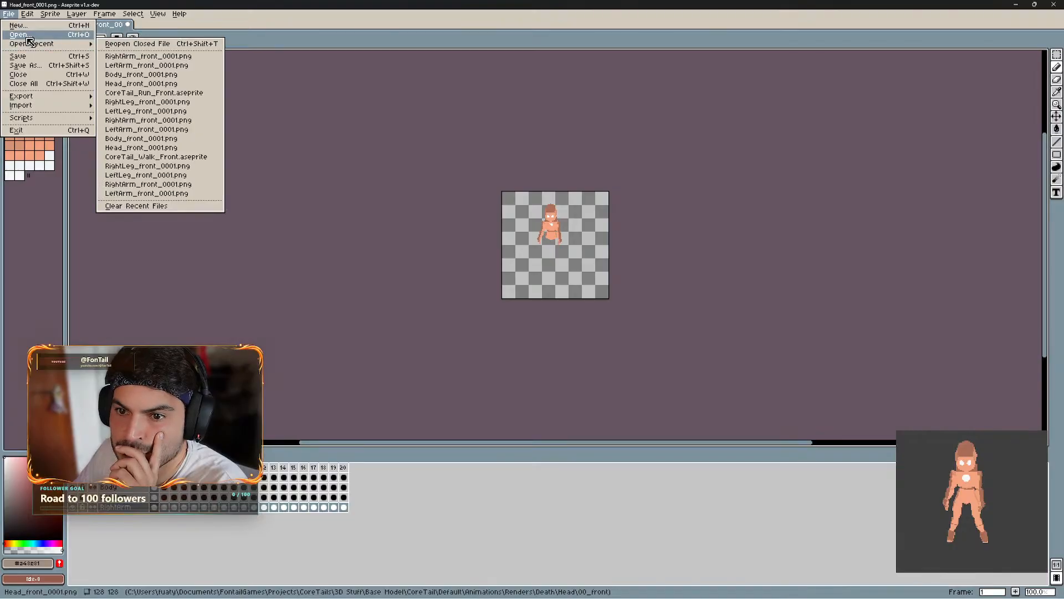
{"action": "left_click", "coordinate": [21, 34]}
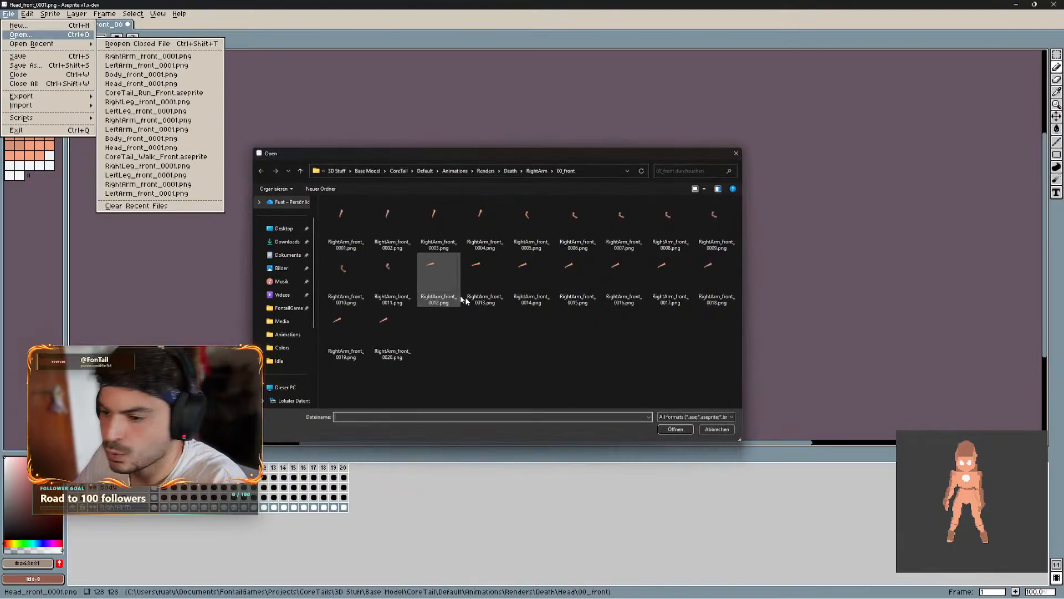
{"action": "left_click", "coordinate": [510, 170]}
{"action": "double_click", "coordinate": [364, 251]}
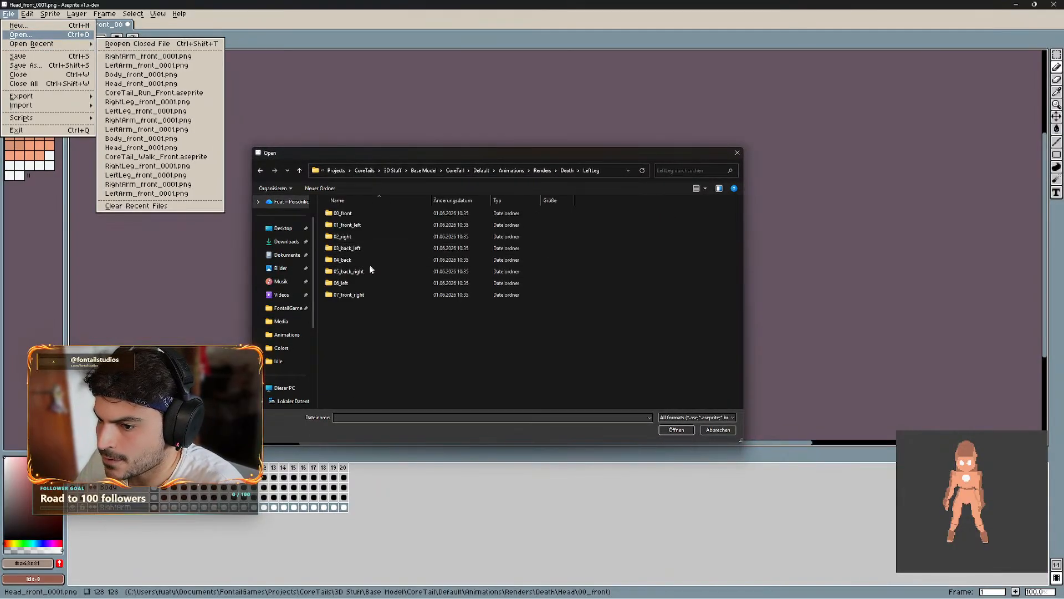
{"action": "double_click", "coordinate": [359, 213]}
{"action": "left_click", "coordinate": [358, 222]}
{"action": "left_click", "coordinate": [394, 324], "text": "shift"}
{"action": "left_click", "coordinate": [677, 432]}
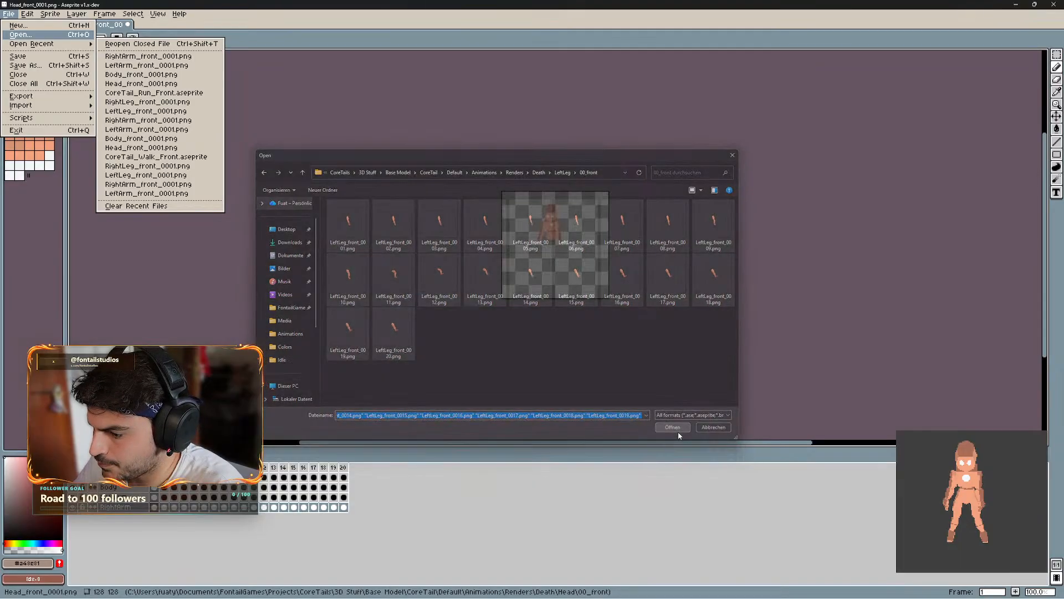
{"action": "left_click", "coordinate": [494, 369]}
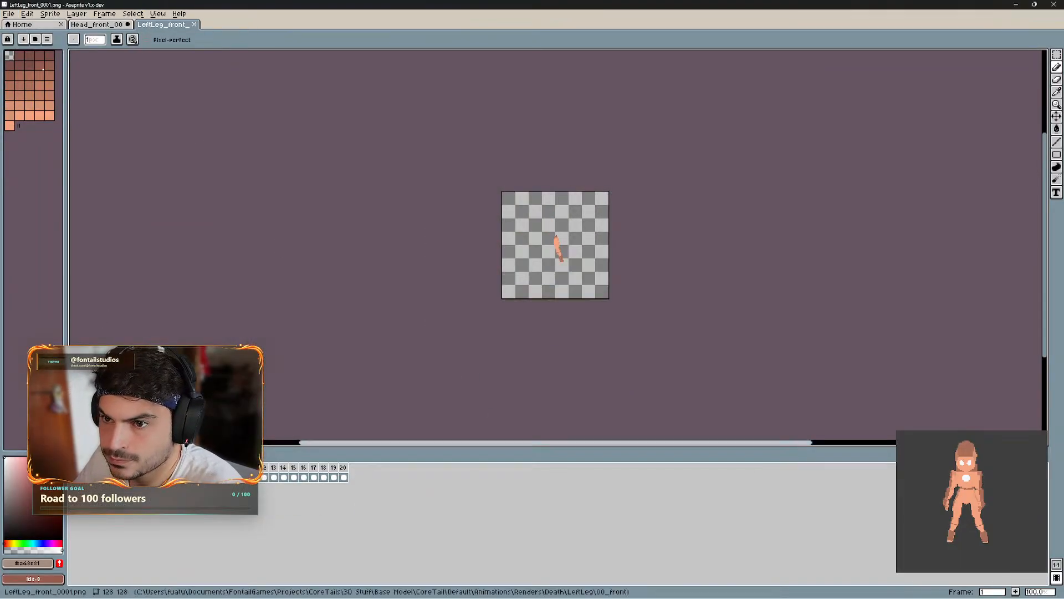
- Paste the left leg animation layer into the Head_front_0001.png sprite and name the layer LeftLeg
{"action": "key", "text": "ctrl+shift+Tab"}
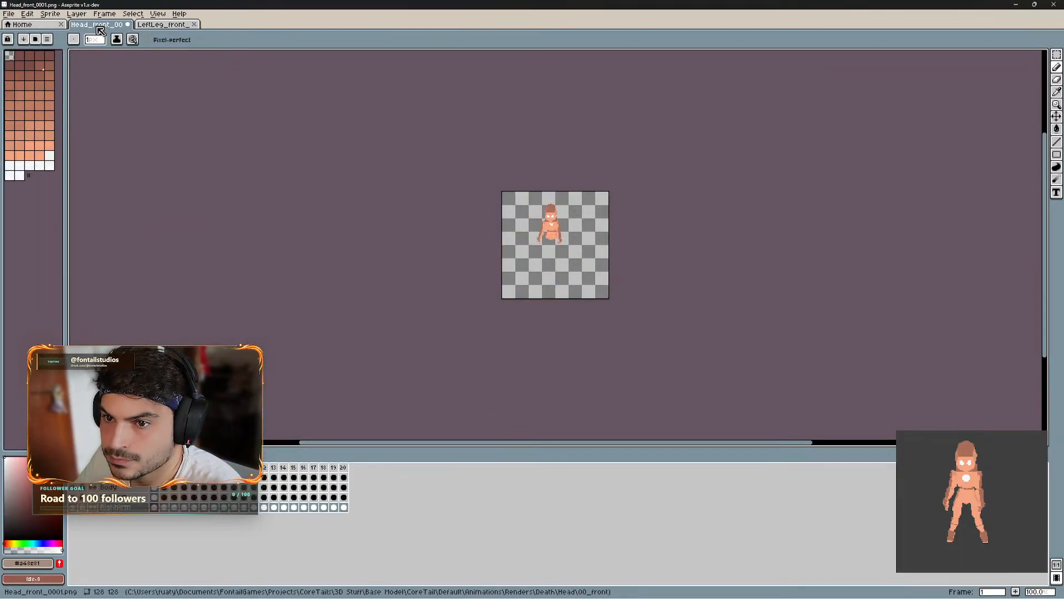
{"action": "key", "text": "ctrl+v"}
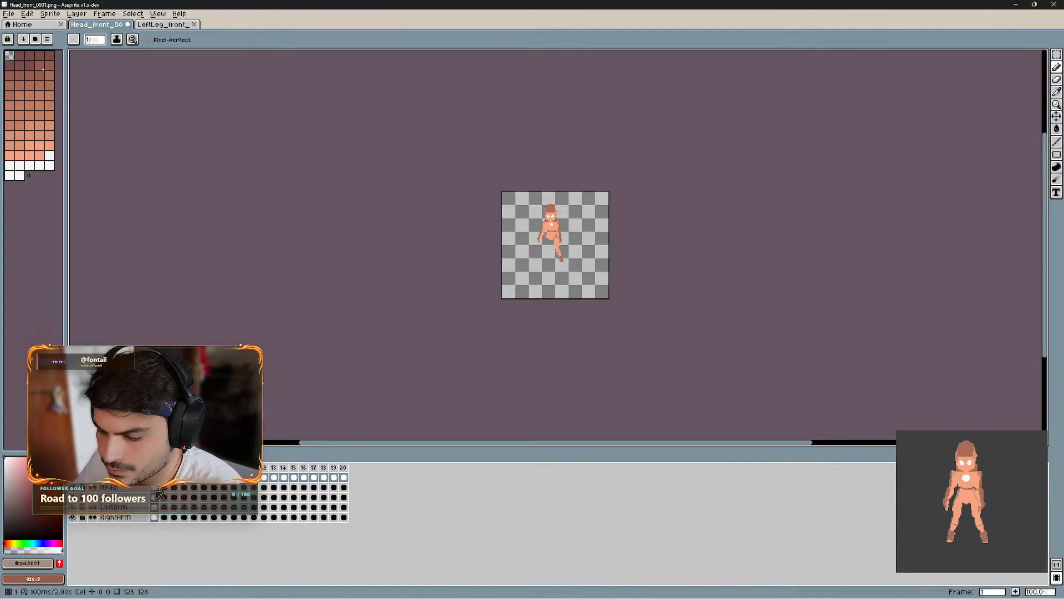
{"action": "double_click", "coordinate": [144, 489]}
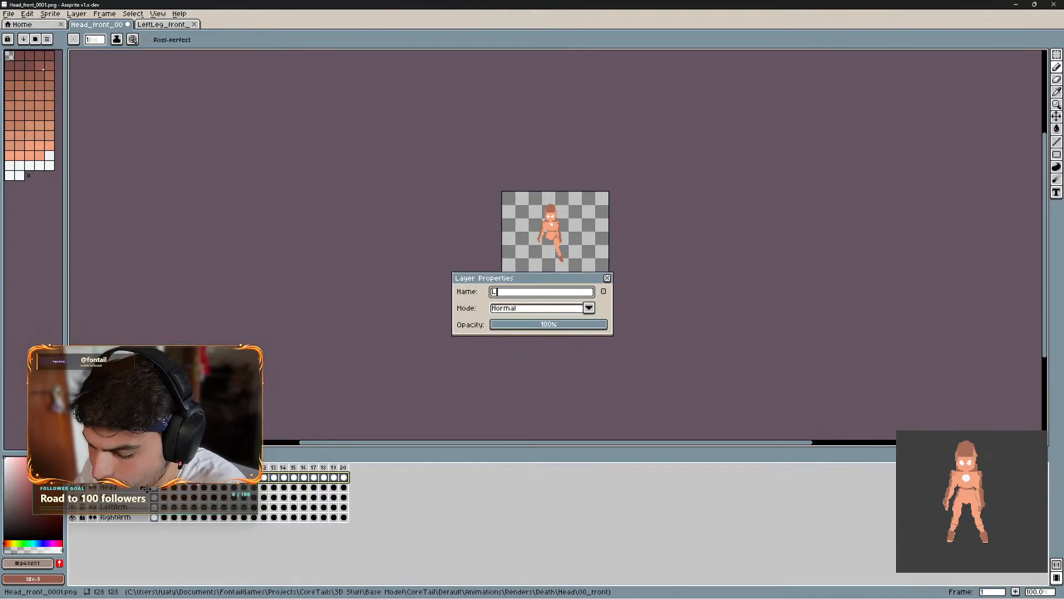
{"action": "type", "text": "LeftLeg"}
{"action": "key", "text": "Return"}
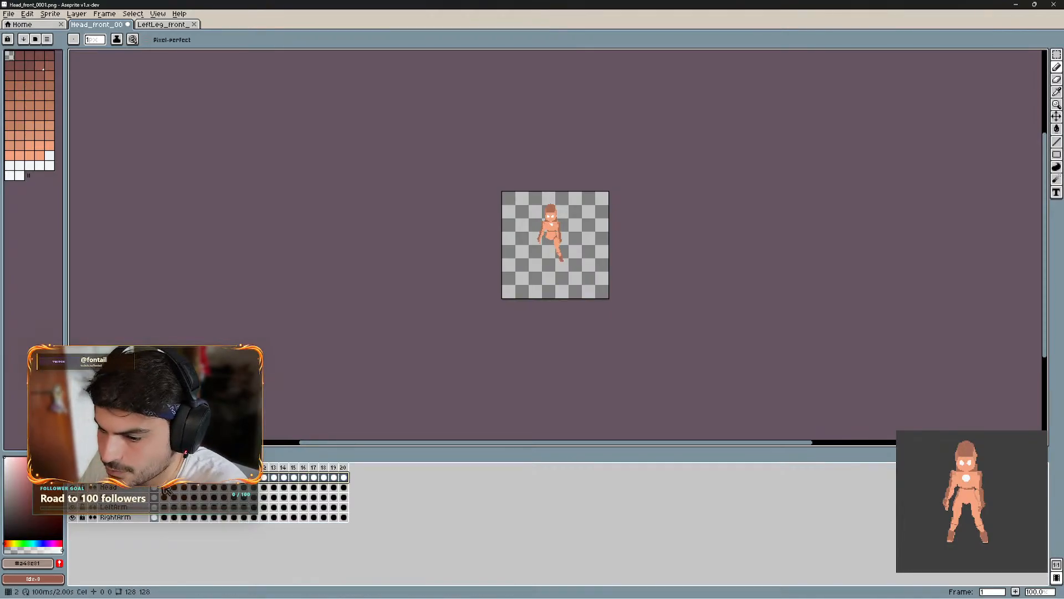
- Move the LeftLeg layer below RightArm and close the LeftLeg_front_0001.png sprite
{"action": "left_click_drag", "start_coordinate": [140, 480], "coordinate": [143, 533]}
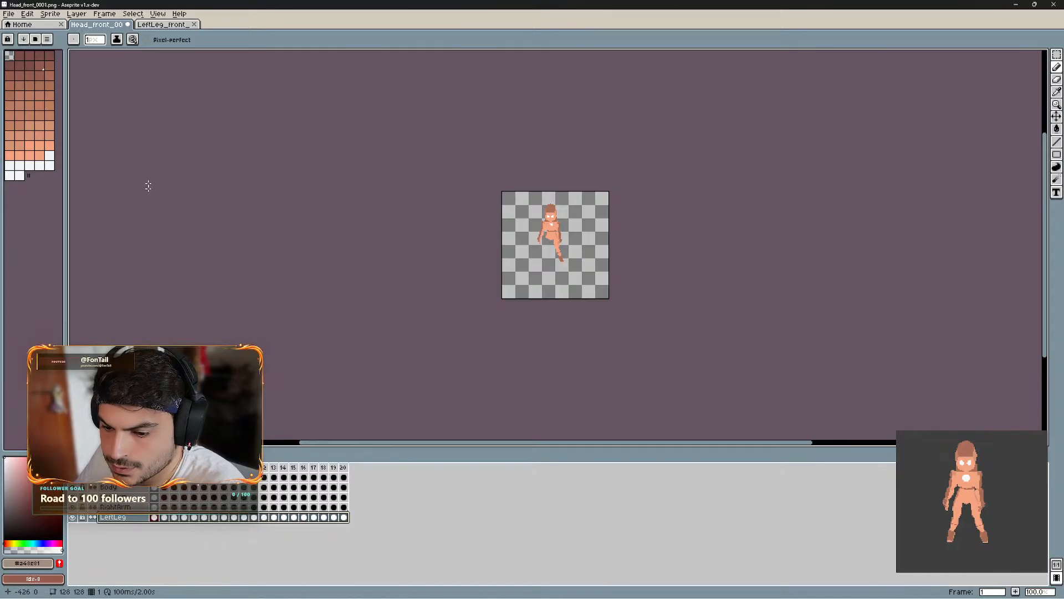
{"action": "left_click", "coordinate": [193, 25]}
- Open RightLeg_front_0001.png through RightLeg_front_0020.png from Death/RightLeg/00_front as one animation
{"action": "left_click", "coordinate": [9, 14]}
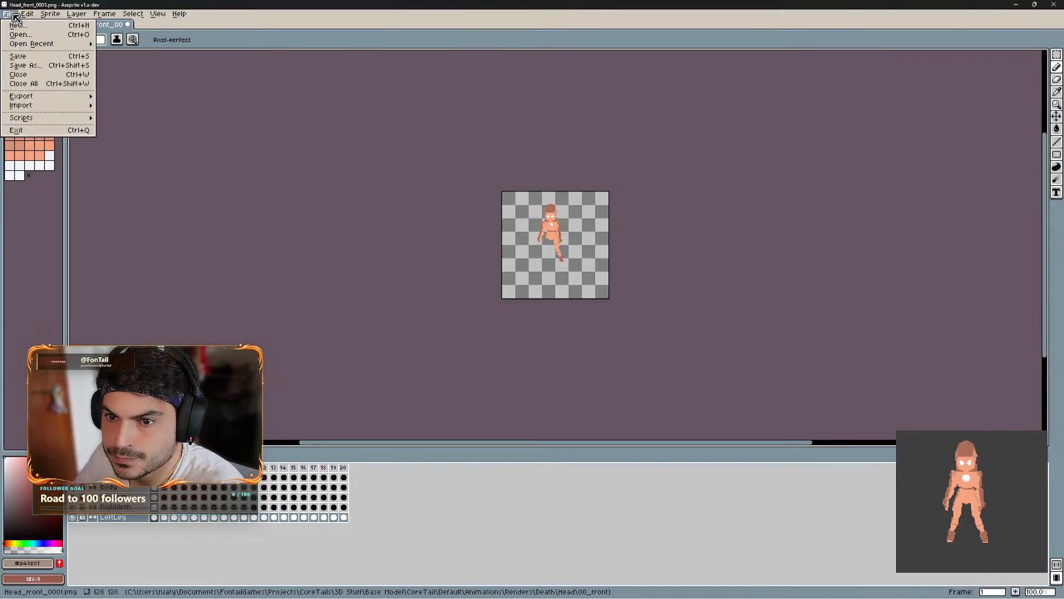
{"action": "left_click", "coordinate": [36, 36]}
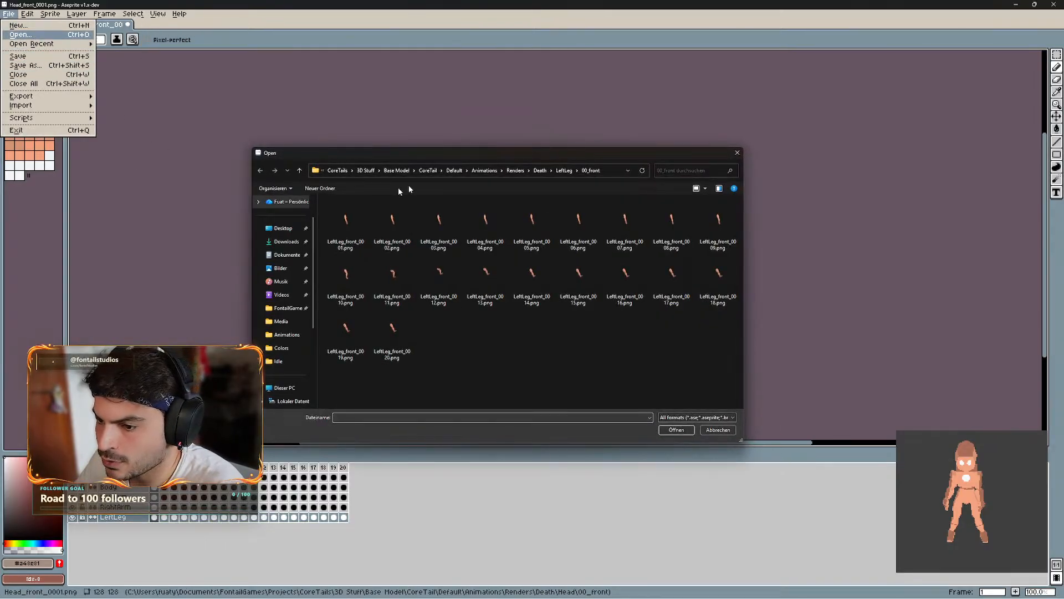
{"action": "left_click", "coordinate": [541, 171]}
{"action": "double_click", "coordinate": [350, 271]}
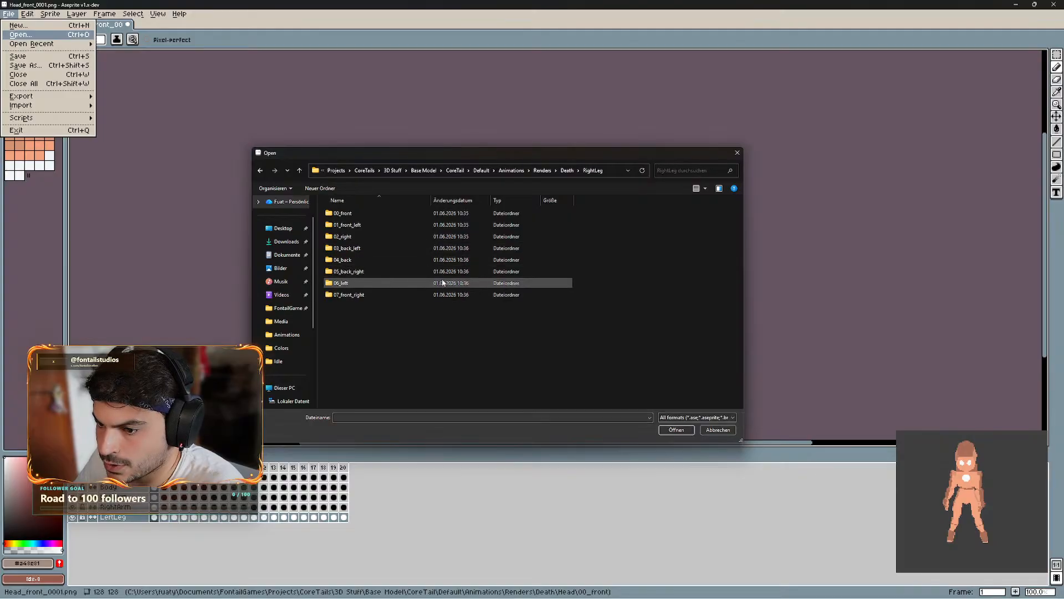
{"action": "double_click", "coordinate": [343, 214]}
{"action": "left_click", "coordinate": [343, 221]}
{"action": "left_click", "coordinate": [392, 332], "text": "shift"}
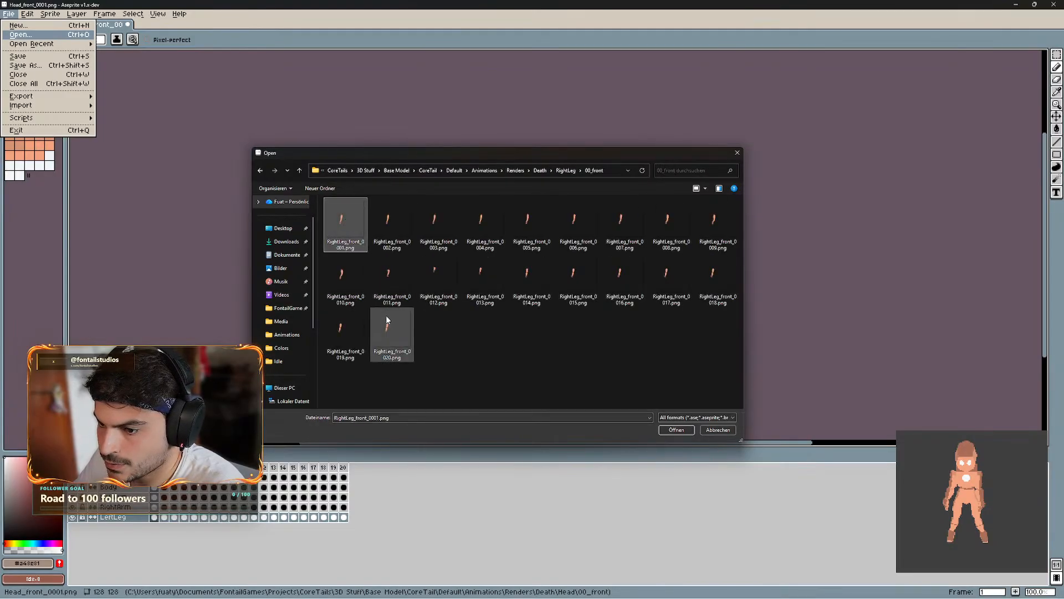
{"action": "key", "text": "Return"}
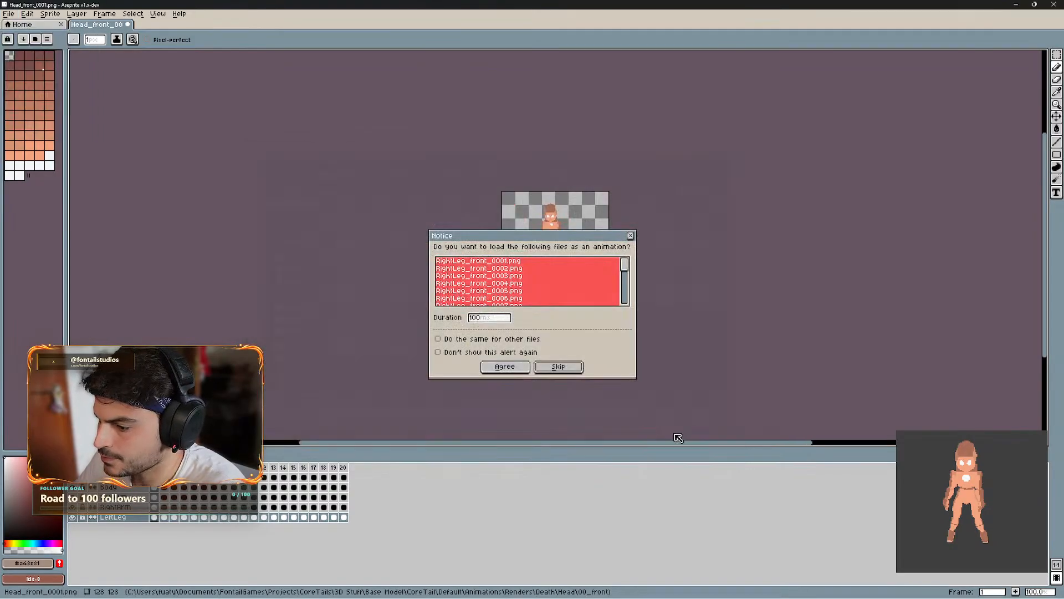
{"action": "left_click", "coordinate": [505, 367]}
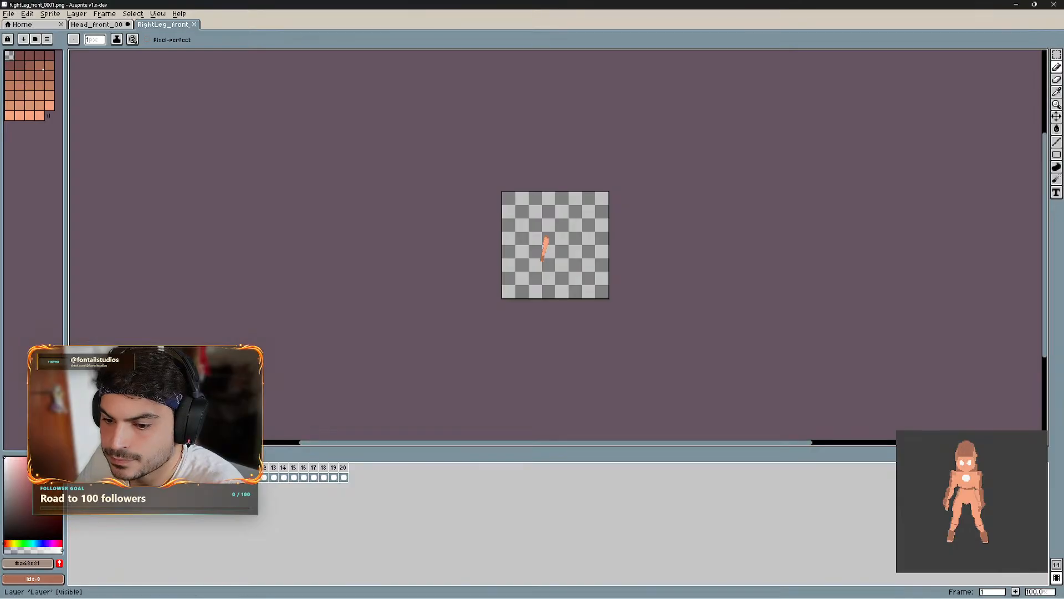
- Rename the right leg sprite's layer to RightLeg and copy it with all its frames
{"action": "double_click", "coordinate": [125, 477]}
{"action": "type", "text": "RightLe"}
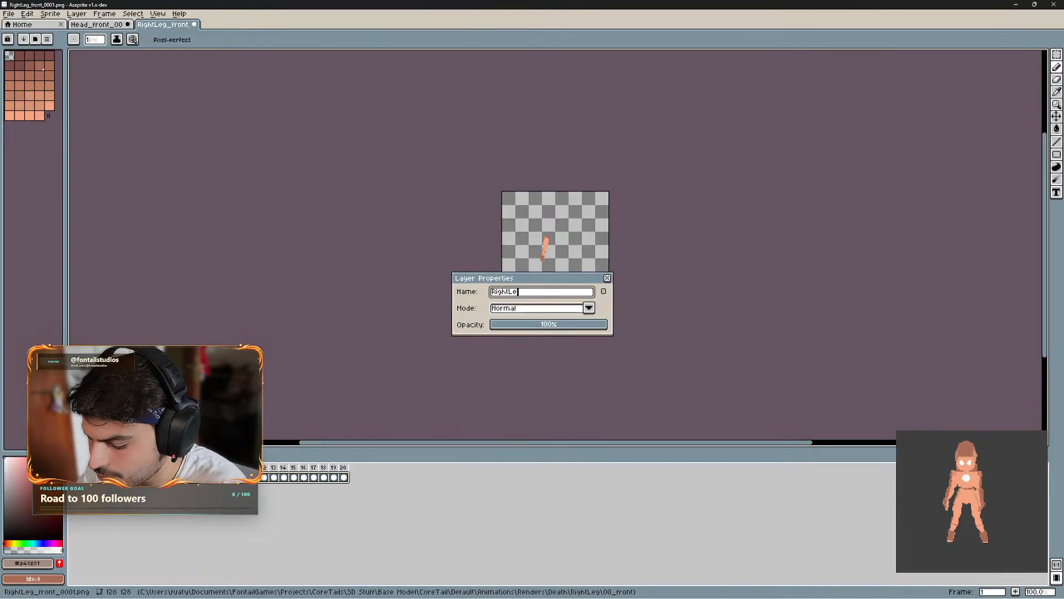
{"action": "type", "text": "g"}
{"action": "key", "text": "Return"}
{"action": "key", "text": "ctrl+c"}
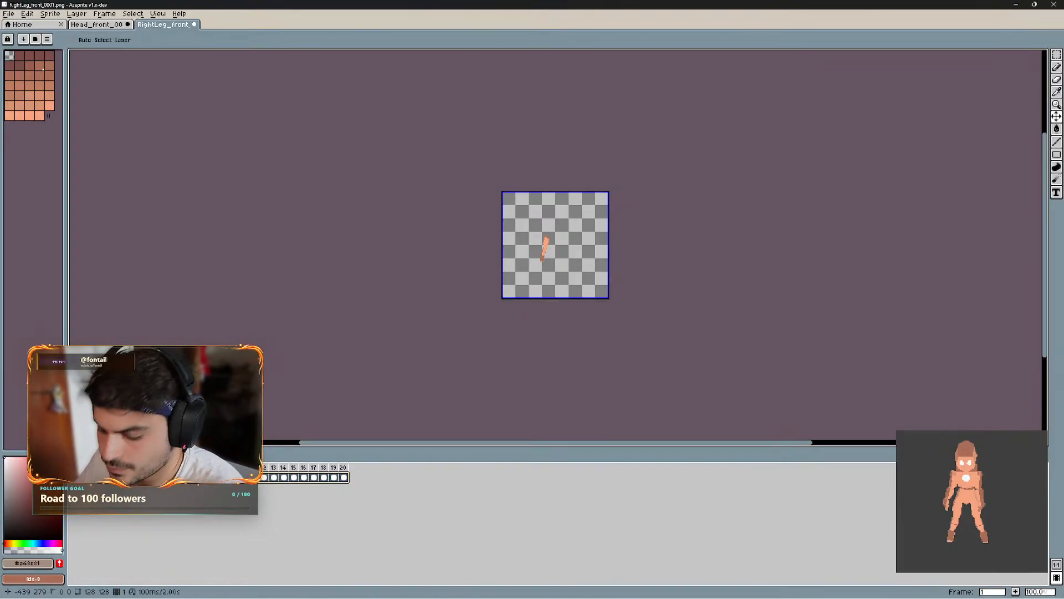
- Paste the RightLeg layer into the Head_front_0001.png sprite and move it below LeftLeg
{"action": "left_click", "coordinate": [104, 25]}
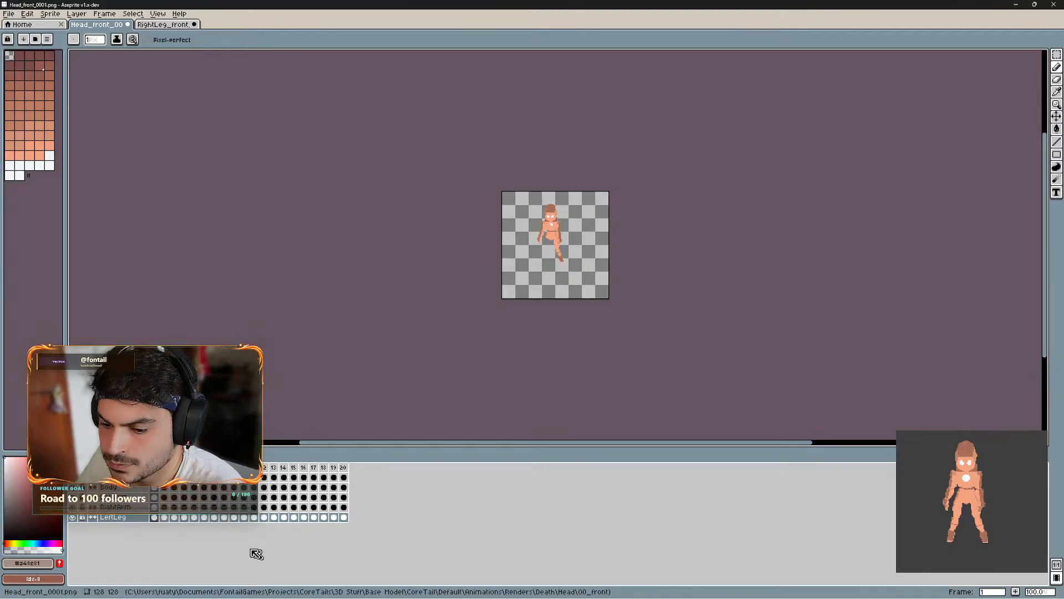
{"action": "key", "text": "ctrl+v"}
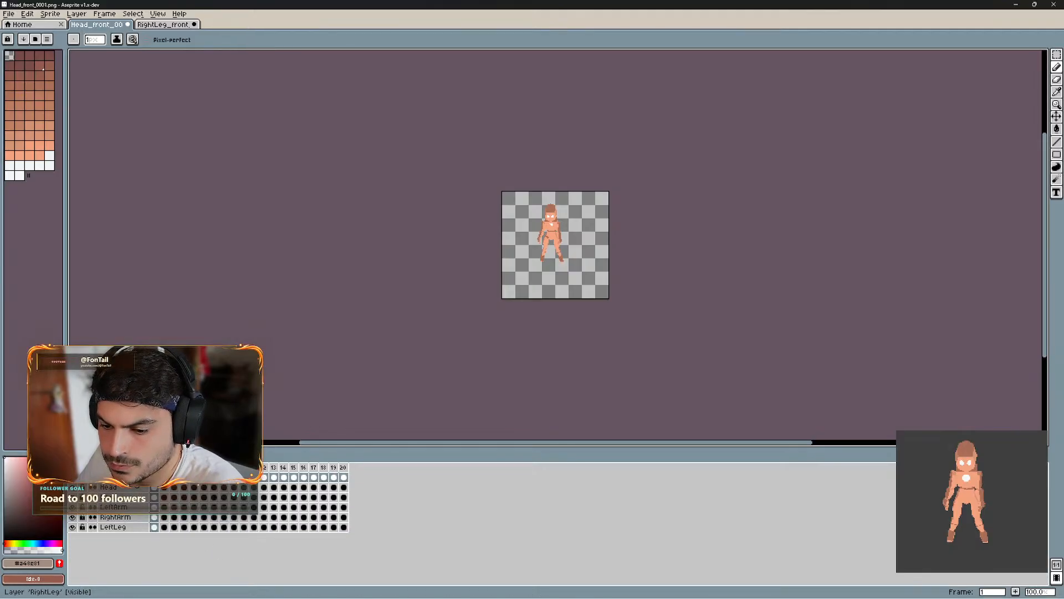
{"action": "left_click", "coordinate": [134, 478]}
{"action": "left_click_drag", "start_coordinate": [135, 482], "coordinate": [133, 540]}
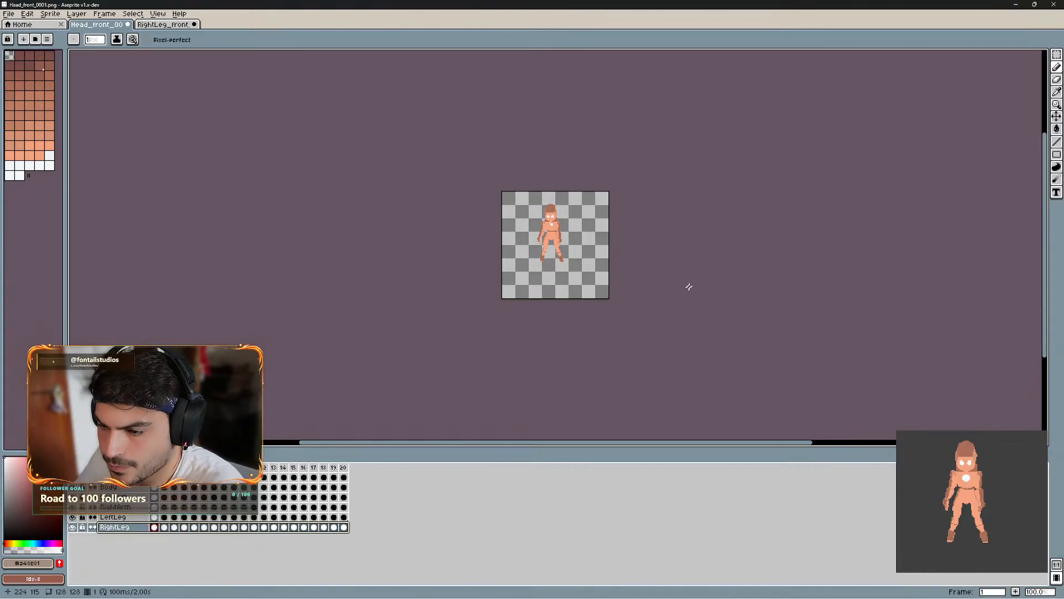
- Close the RightLeg_front_0001.png sprite without saving its changes
{"action": "left_click", "coordinate": [192, 25]}
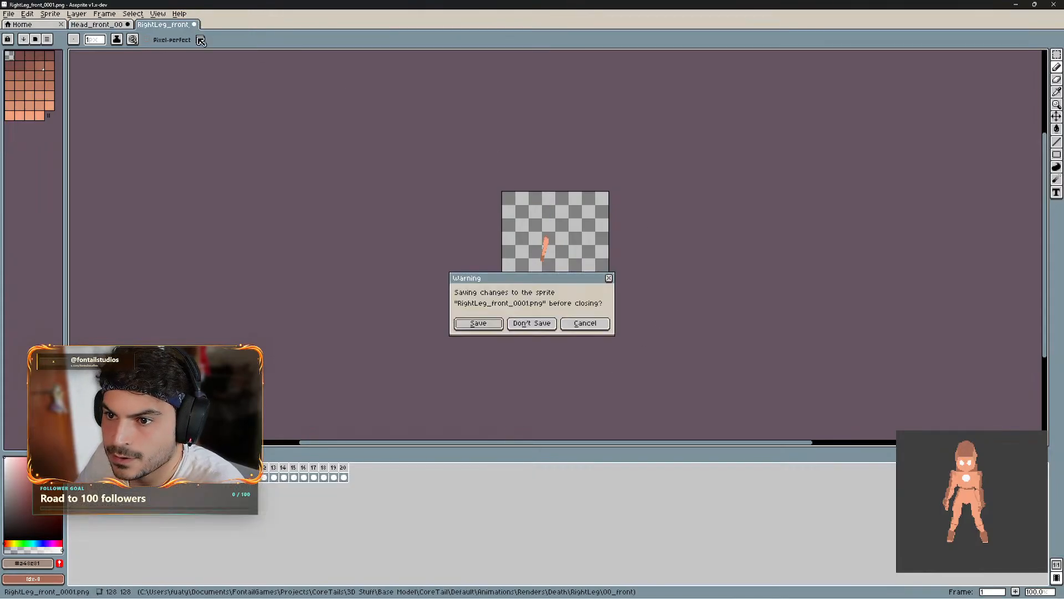
{"action": "left_click", "coordinate": [543, 323]}
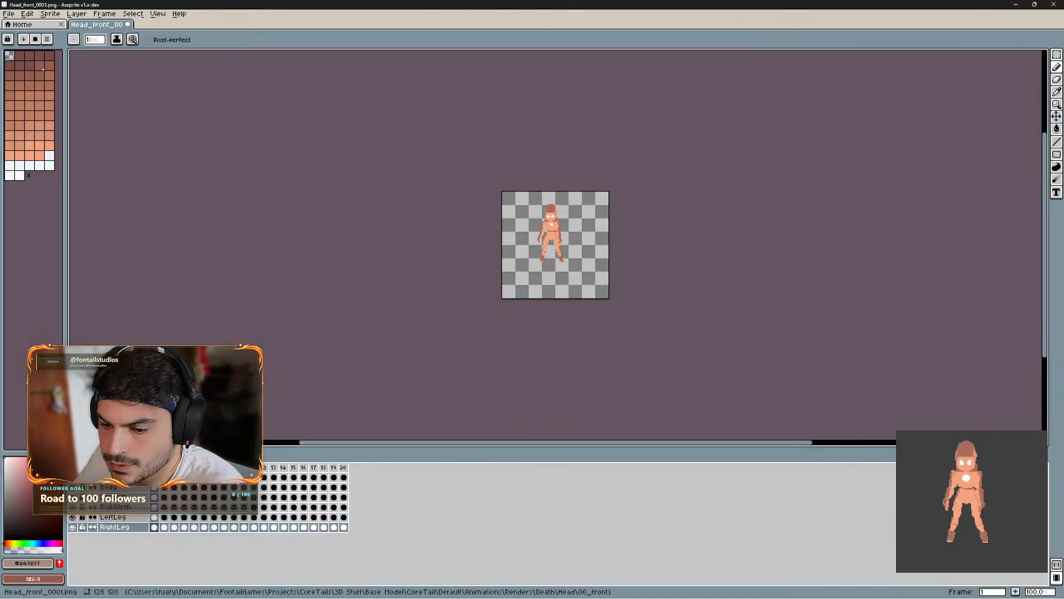
- Play the combined Death animation and inspect how the body parts overlap in frame 16
{"action": "key", "text": "Return"}
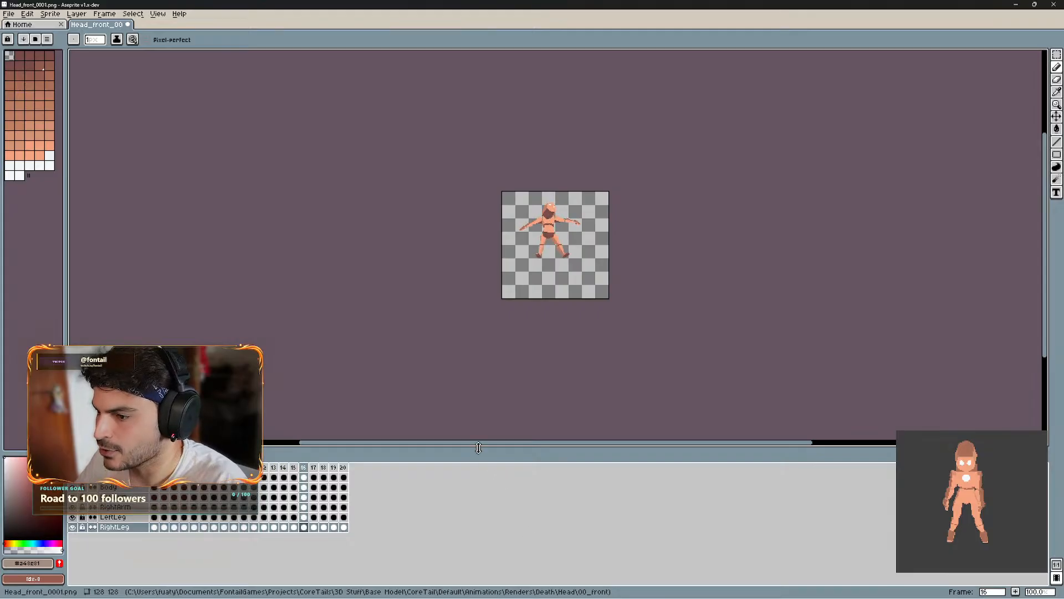
{"action": "scroll", "coordinate": [579, 191], "scroll_direction": "up", "scroll_amount": 3}
{"action": "scroll", "coordinate": [577, 238], "scroll_direction": "down", "scroll_amount": 1}
{"action": "scroll", "coordinate": [724, 238], "scroll_direction": "down", "scroll_amount": 1}
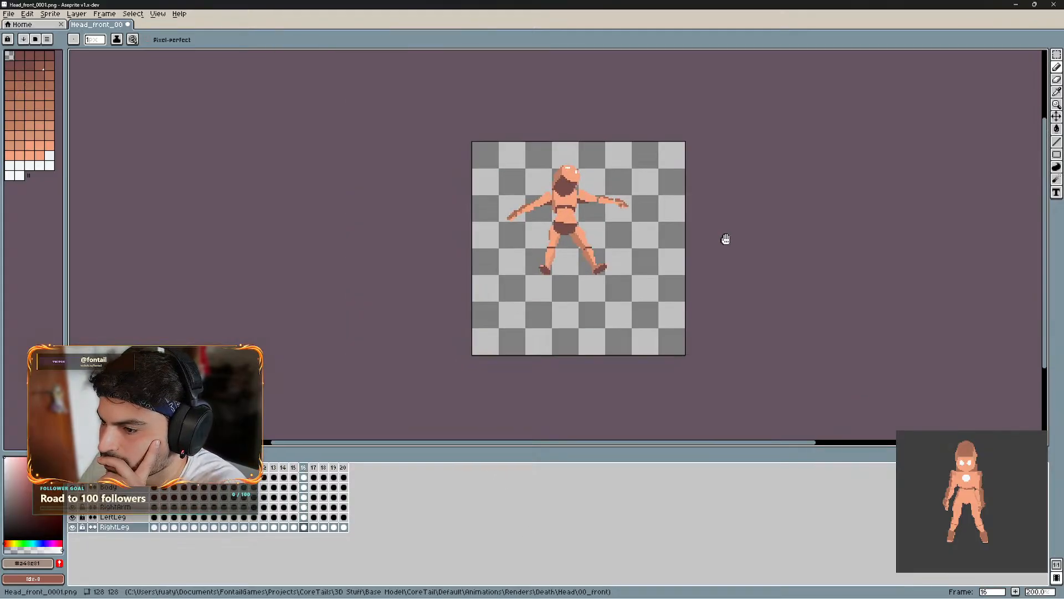
{"action": "left_click_drag", "start_coordinate": [724, 238], "coordinate": [750, 243]}
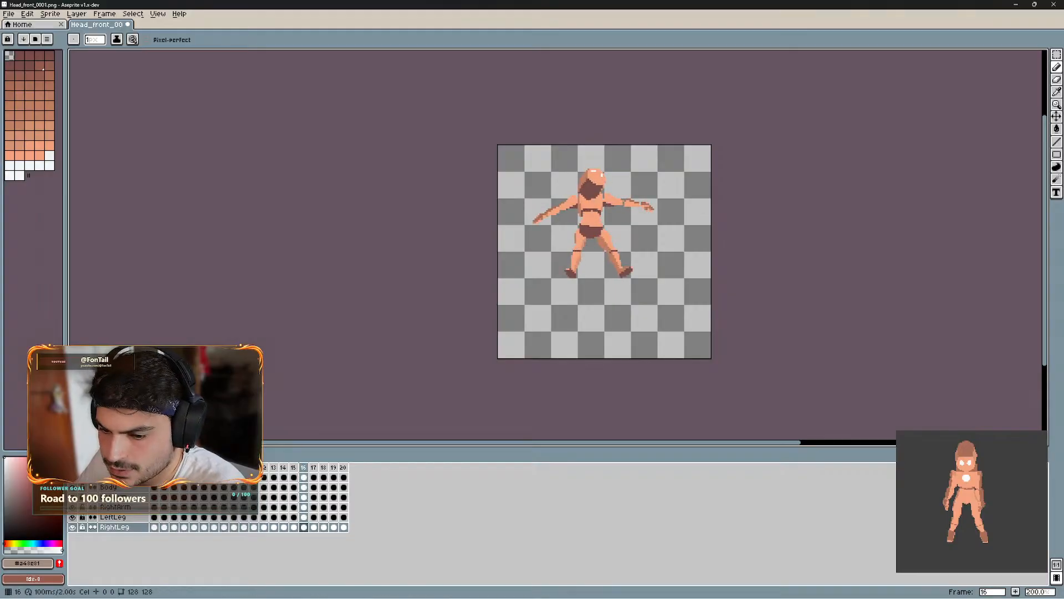
- Move the Body layer below RightLeg to the bottom of the layer stack and play the animation
{"action": "left_click", "coordinate": [128, 489]}
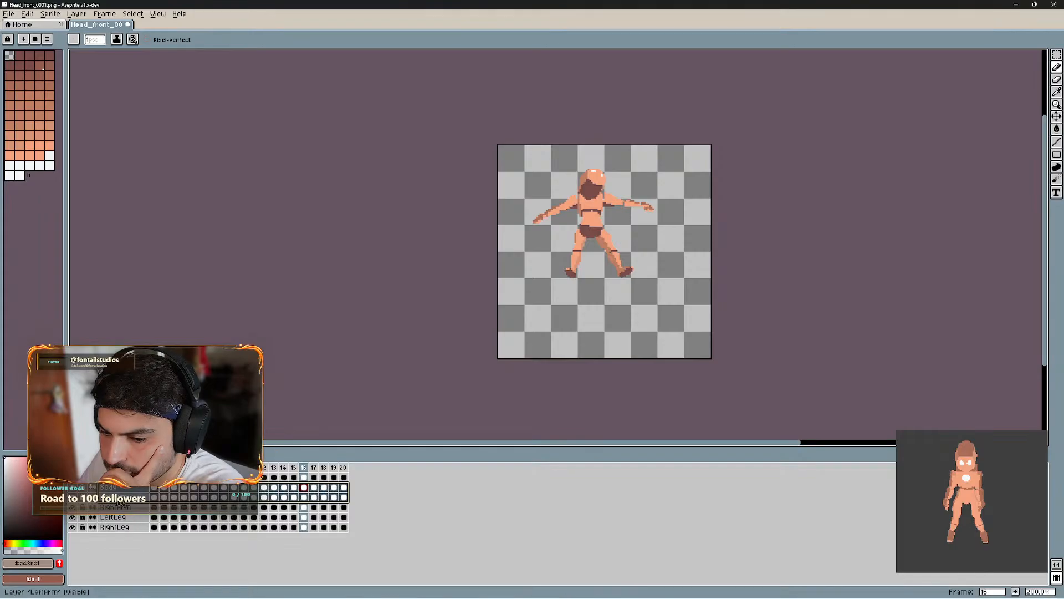
{"action": "left_click", "coordinate": [126, 497]}
{"action": "left_click_drag", "start_coordinate": [125, 492], "coordinate": [131, 490]}
{"action": "left_click", "coordinate": [130, 509]}
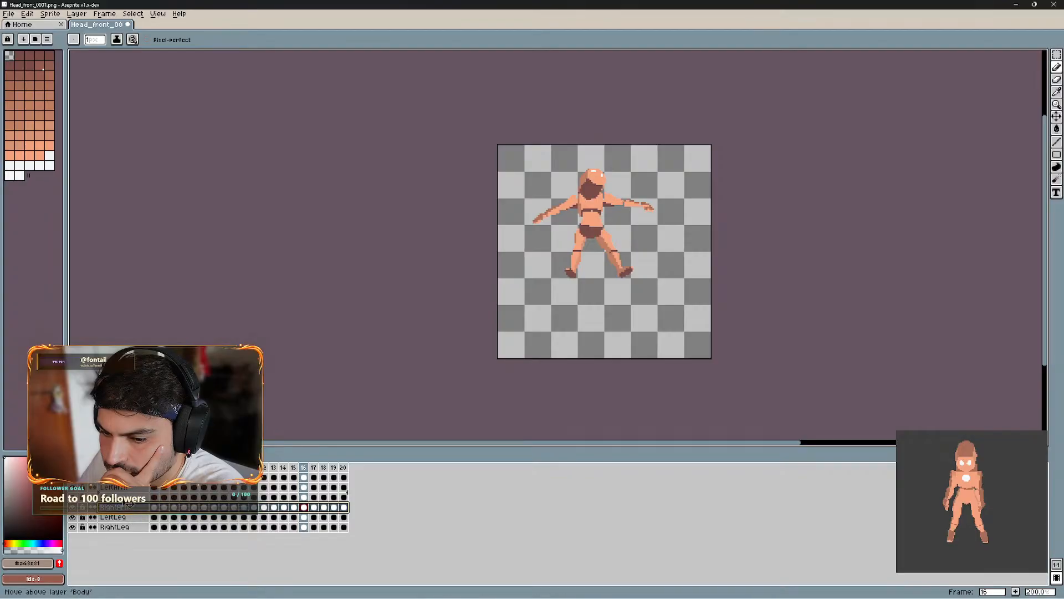
{"action": "mouse_move", "coordinate": [130, 518]}
{"action": "left_mouse_down"}
{"action": "mouse_move", "coordinate": [130, 499]}
{"action": "mouse_move", "coordinate": [138, 518]}
{"action": "left_mouse_up"}
{"action": "left_click", "coordinate": [127, 523]}
{"action": "left_click", "coordinate": [128, 515]}
{"action": "left_click", "coordinate": [130, 527]}
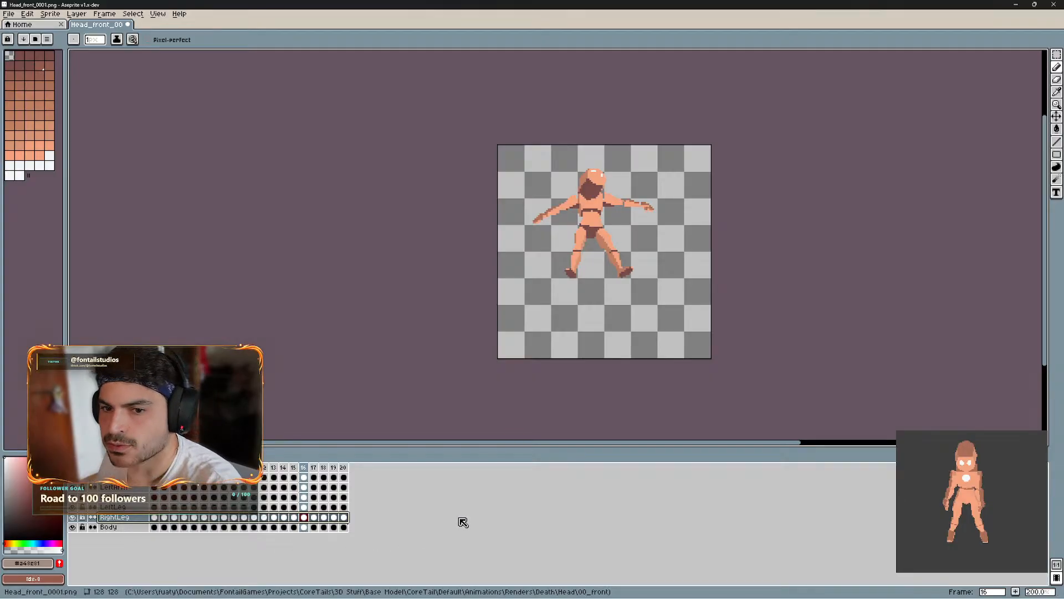
{"action": "key", "text": "Return"}
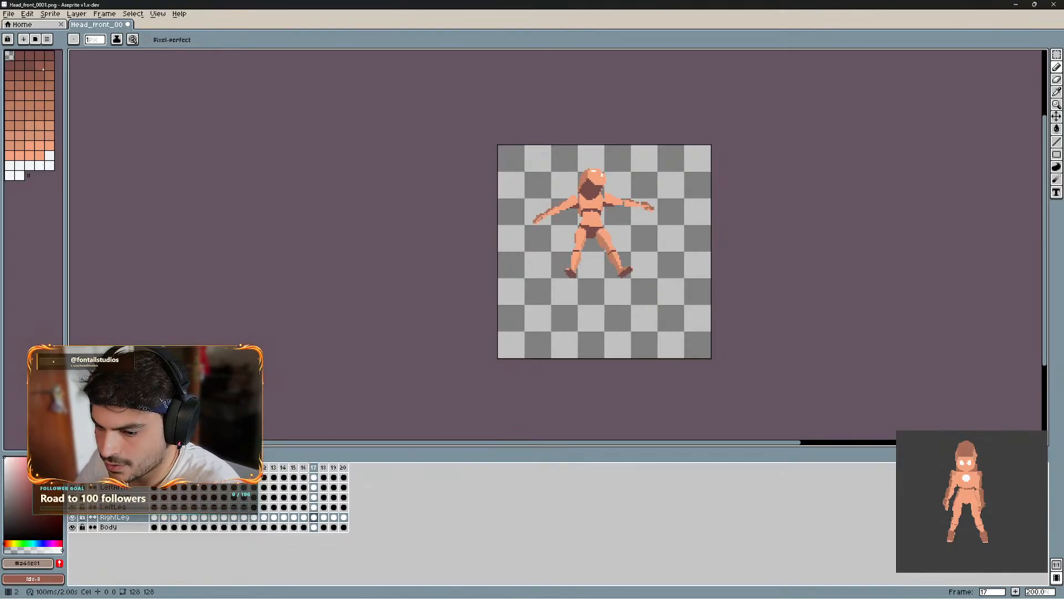
- Set the duration of frames 1 to 20 to 150 milliseconds
{"action": "left_click", "coordinate": [105, 14]}
{"action": "left_click", "coordinate": [159, 126]}
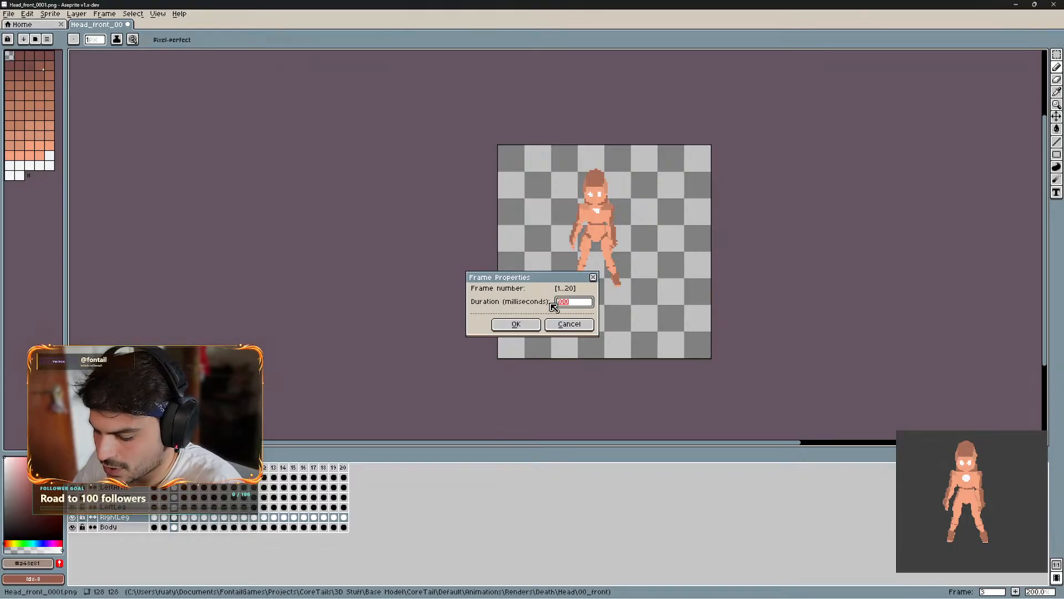
{"action": "type", "text": "150"}
{"action": "left_click", "coordinate": [514, 324]}
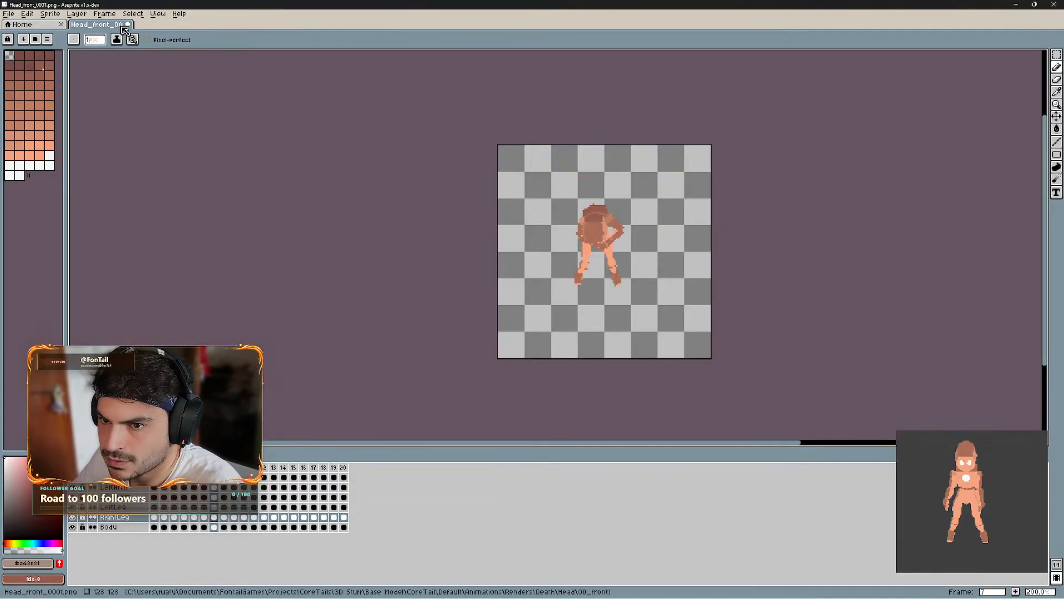
- Set the duration of frames 1 to 20 to 120 milliseconds
{"action": "left_click", "coordinate": [104, 13]}
{"action": "left_click", "coordinate": [166, 127]}
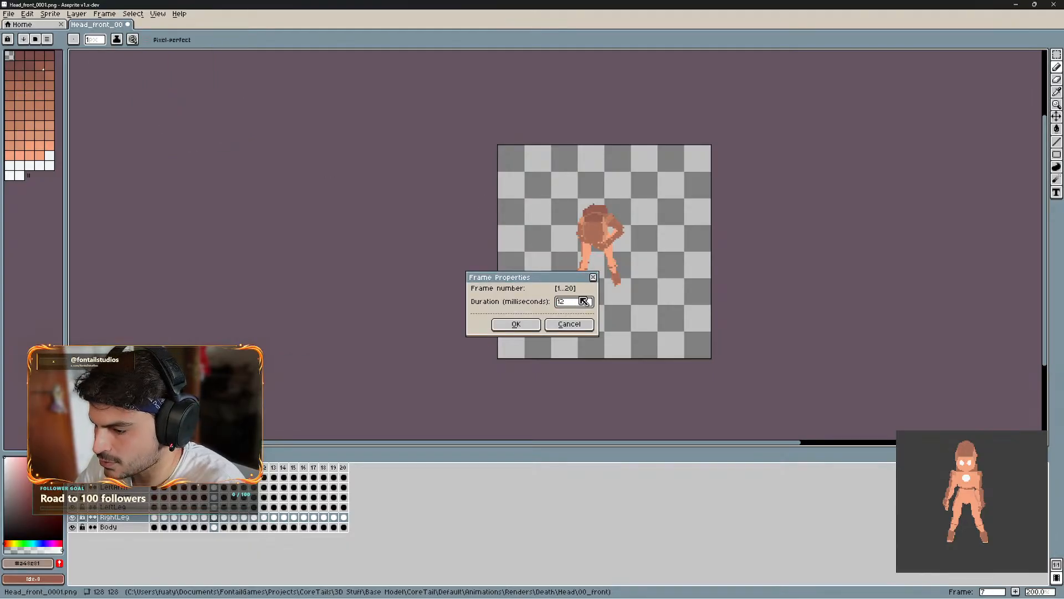
{"action": "key", "text": "Return"}
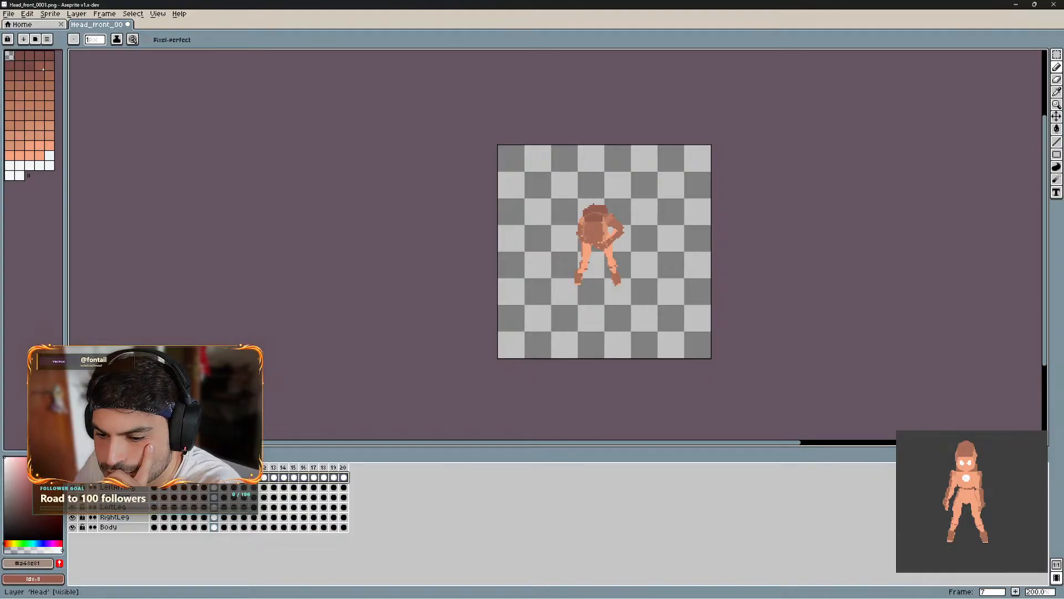
- Try the Head layer directly above and below Body, playing the animation each time, and return it to the top of the stack
{"action": "mouse_move", "coordinate": [126, 482]}
{"action": "left_mouse_down"}
{"action": "mouse_move", "coordinate": [119, 536]}
{"action": "mouse_move", "coordinate": [131, 518]}
{"action": "left_mouse_up"}
{"action": "key", "text": "Return"}
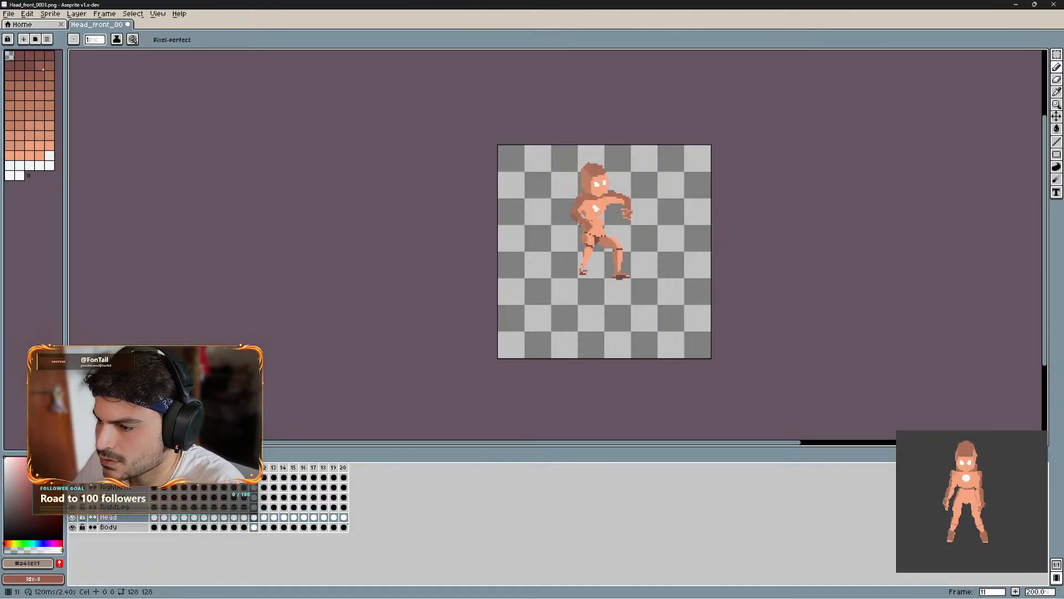
{"action": "left_click", "coordinate": [122, 518]}
{"action": "left_click_drag", "start_coordinate": [123, 522], "coordinate": [130, 531]}
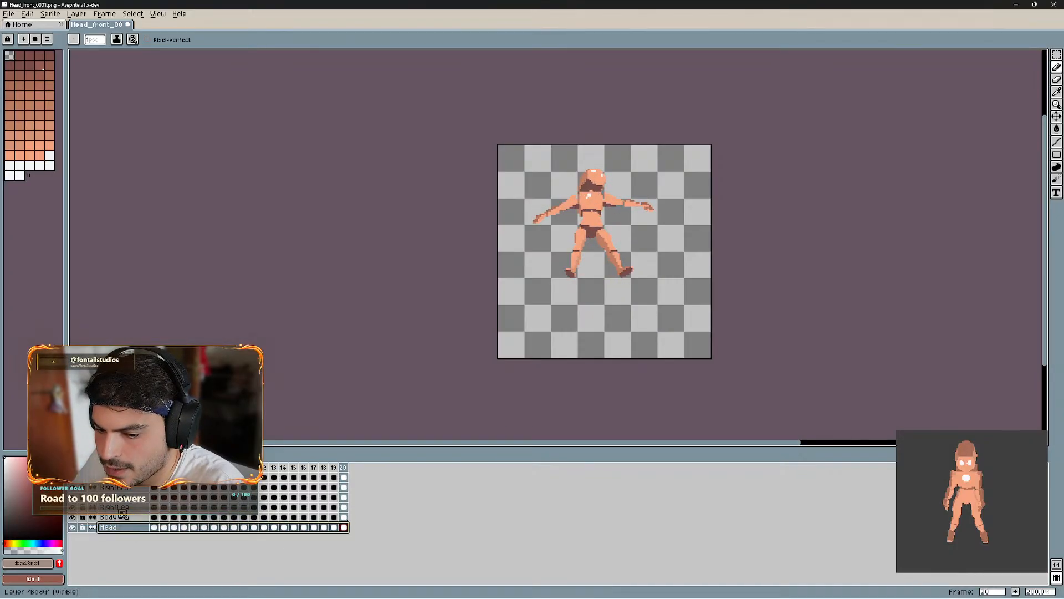
{"action": "key", "text": "Return"}
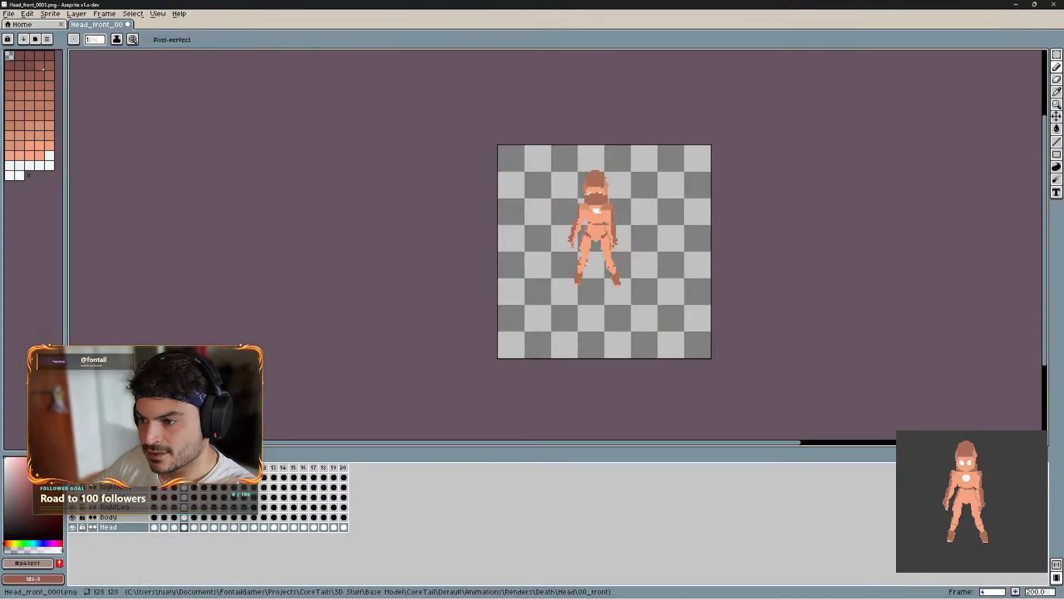
{"action": "left_click", "coordinate": [107, 528]}
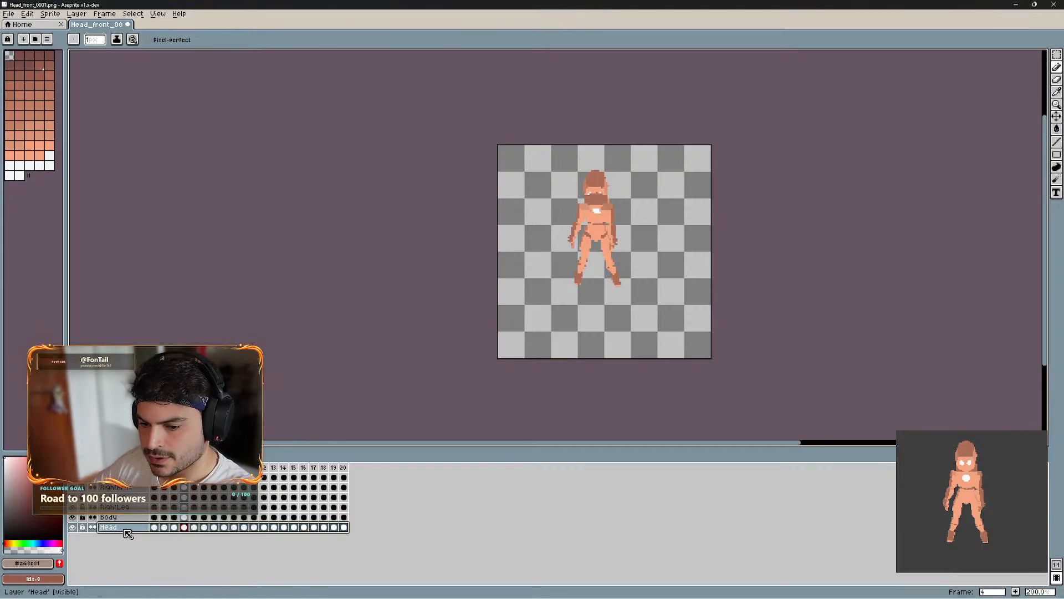
{"action": "left_click_drag", "start_coordinate": [144, 533], "coordinate": [111, 476]}
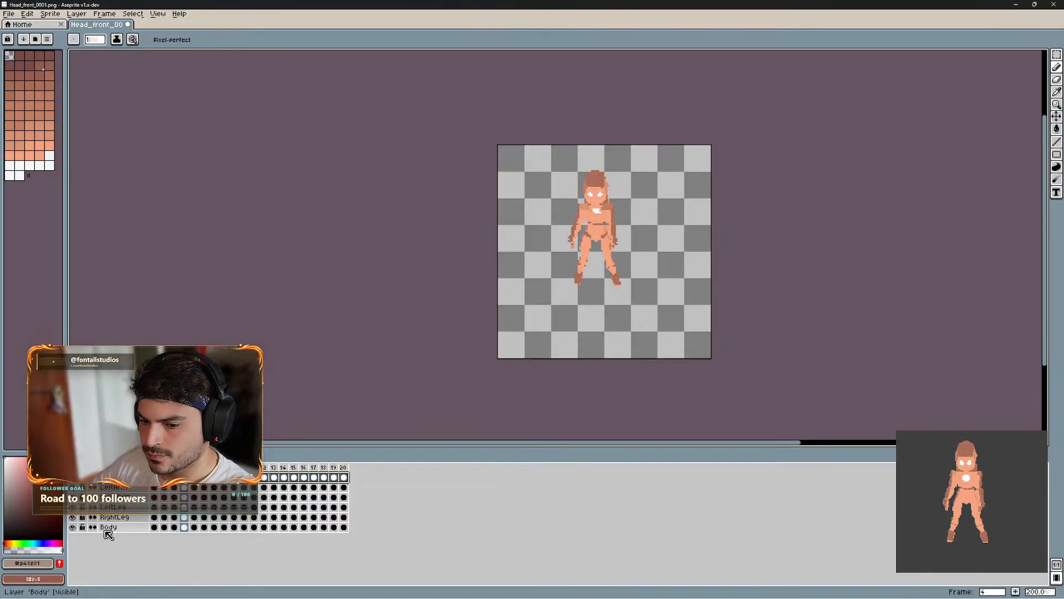
- Move the Body layer above LeftLeg, place RightArm and LeftArm below Body, and play the animation
{"action": "left_click", "coordinate": [122, 528]}
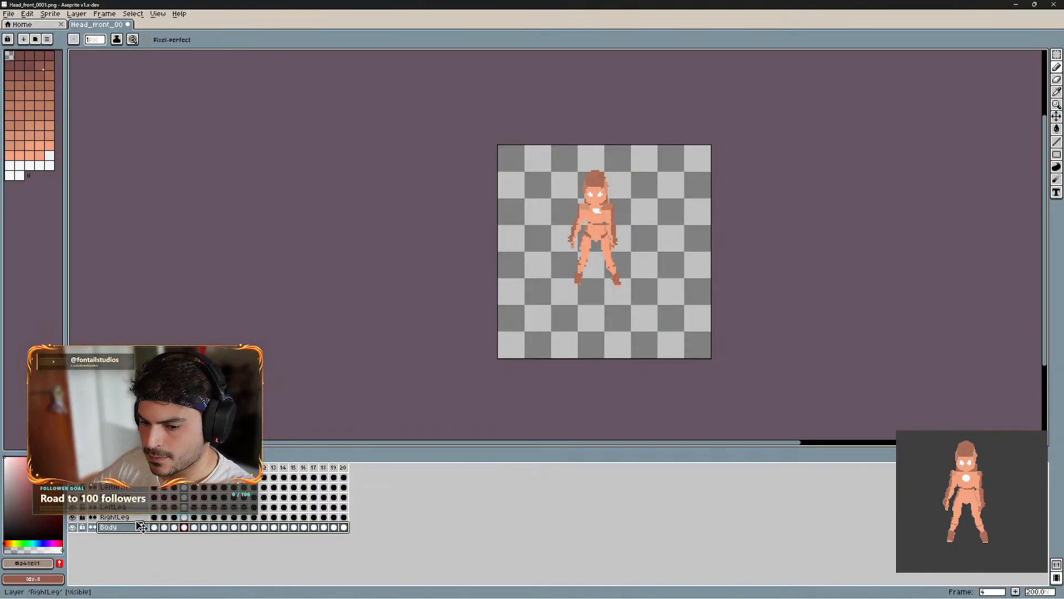
{"action": "mouse_move", "coordinate": [140, 527]}
{"action": "left_mouse_down"}
{"action": "mouse_move", "coordinate": [142, 538]}
{"action": "mouse_move", "coordinate": [141, 507]}
{"action": "left_mouse_up"}
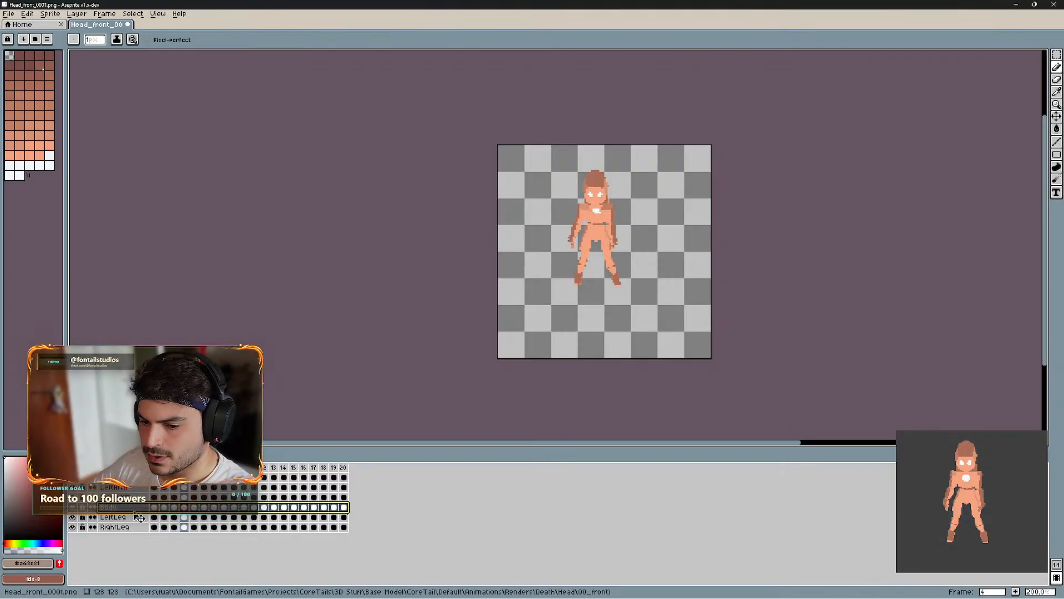
{"action": "left_click", "coordinate": [138, 499]}
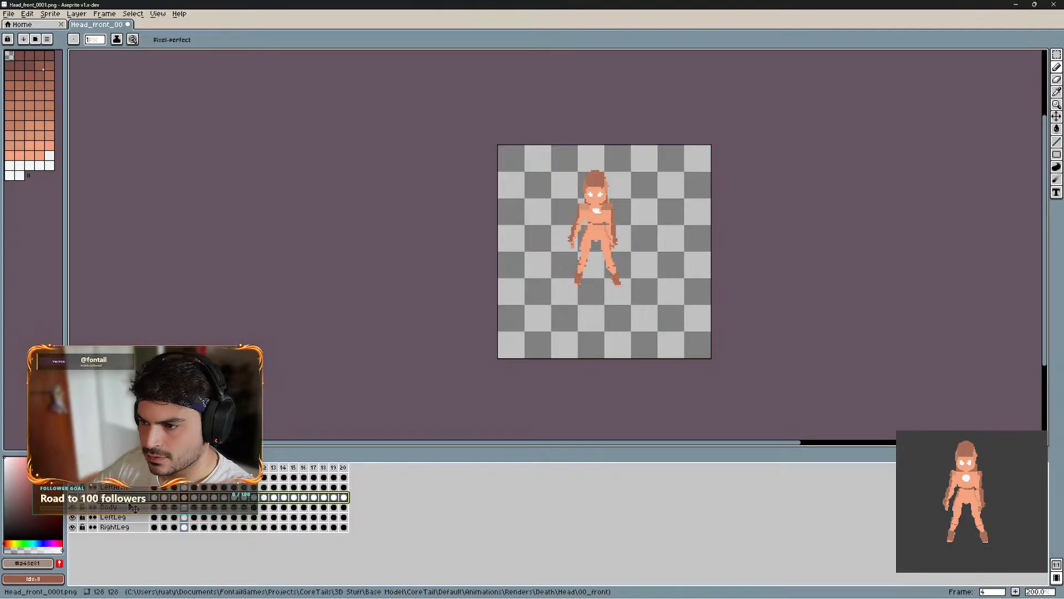
{"action": "left_click_drag", "start_coordinate": [135, 507], "coordinate": [132, 515]}
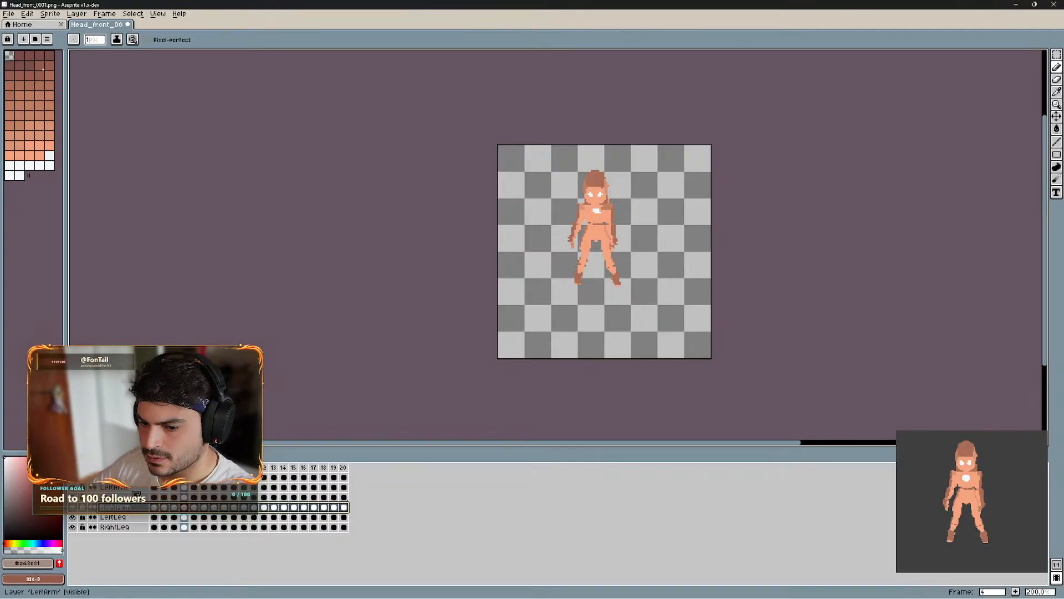
{"action": "left_click", "coordinate": [143, 489]}
{"action": "left_click_drag", "start_coordinate": [144, 496], "coordinate": [140, 506]}
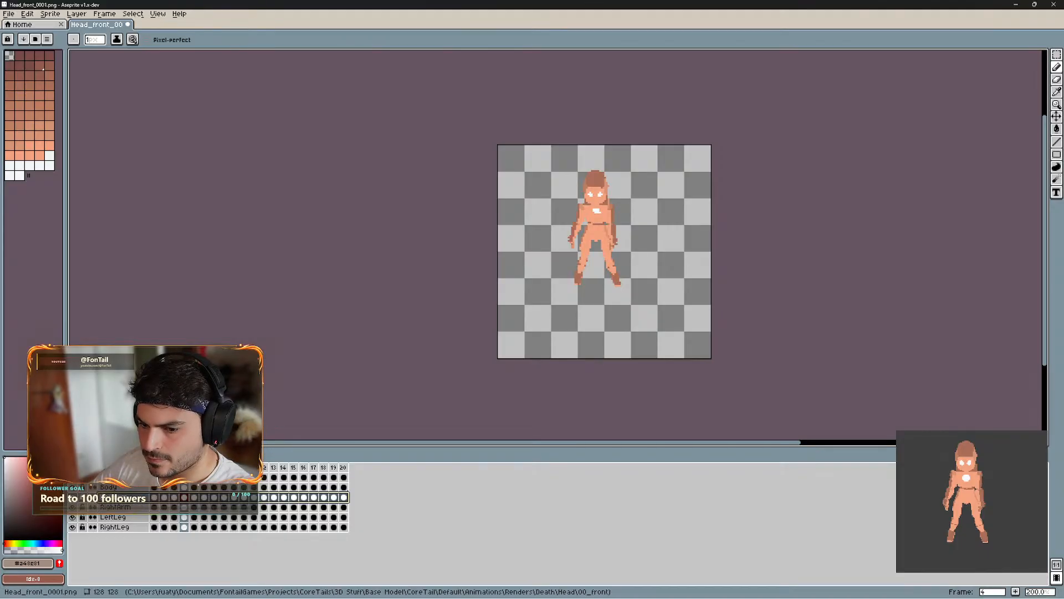
{"action": "key", "text": "Right"}
{"action": "key", "text": "Return"}
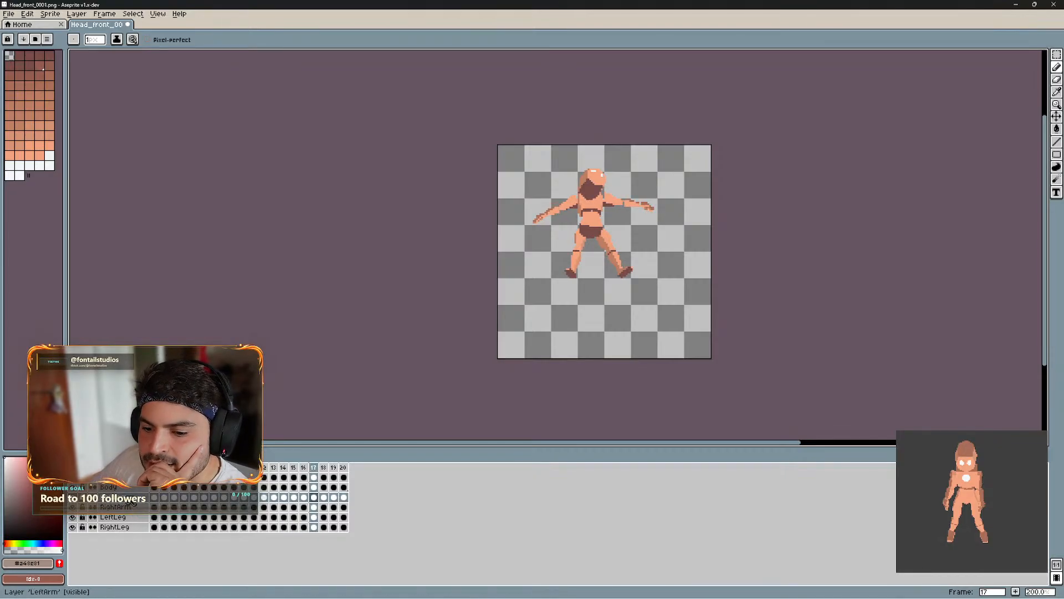
- Try placing the LeftLeg and RightLeg layers between Head and Body in the layer stack
{"action": "left_click", "coordinate": [120, 516]}
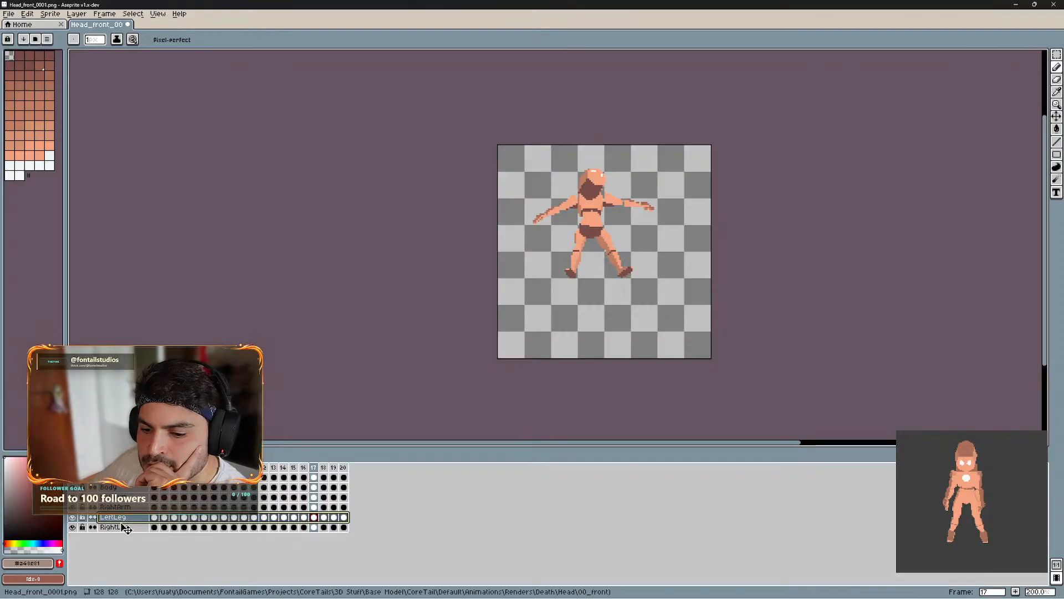
{"action": "left_click_drag", "start_coordinate": [123, 523], "coordinate": [123, 484]}
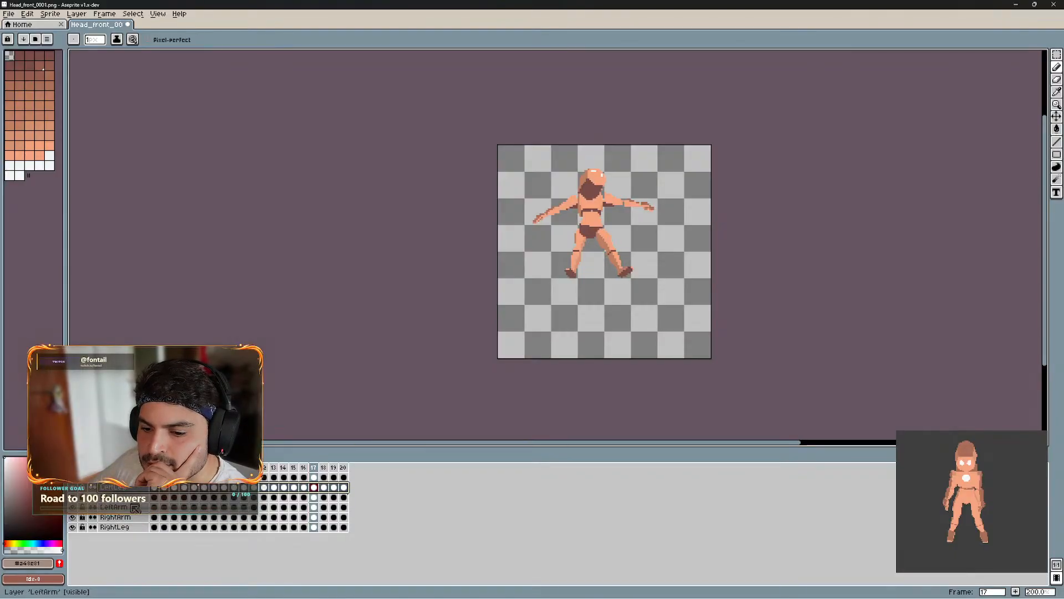
{"action": "left_click_drag", "start_coordinate": [126, 530], "coordinate": [134, 500]}
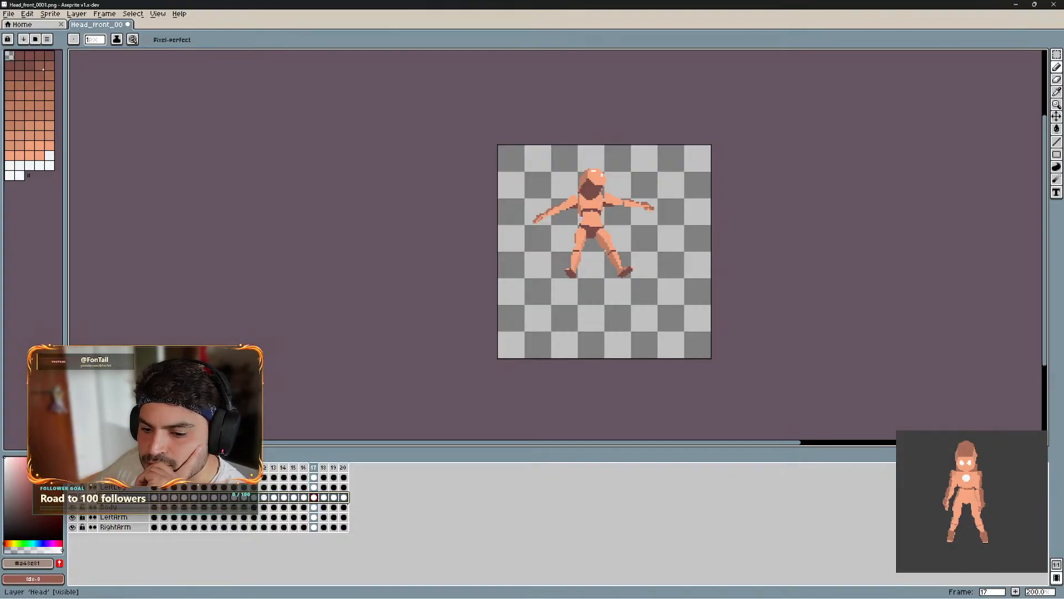
{"action": "left_click", "coordinate": [102, 456]}
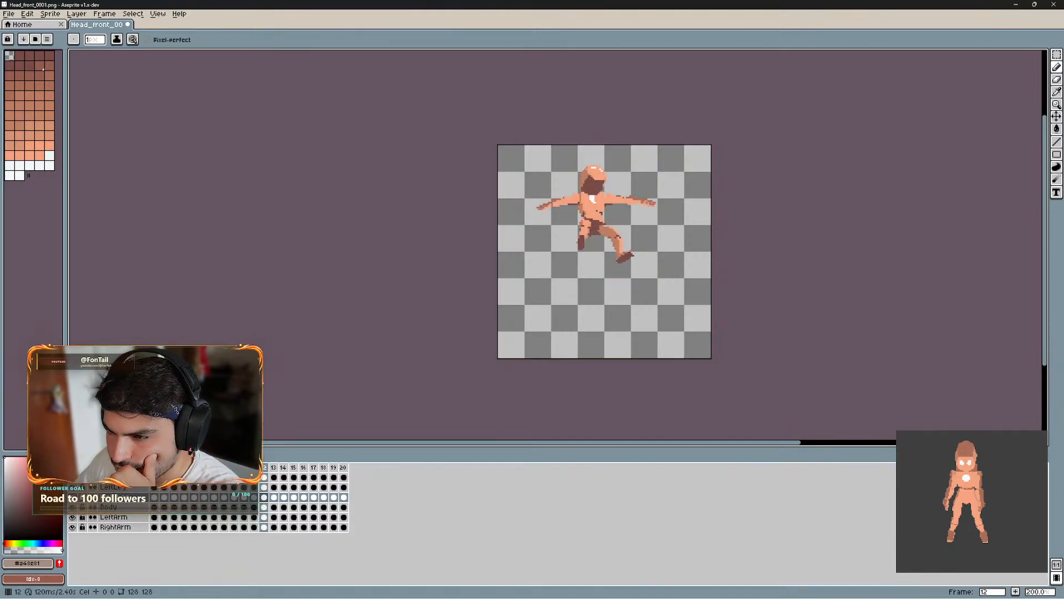
- Compare frames 11 and 12, and move Body back above LeftLeg with both arm layers between Body and the legs
{"action": "left_click", "coordinate": [256, 469]}
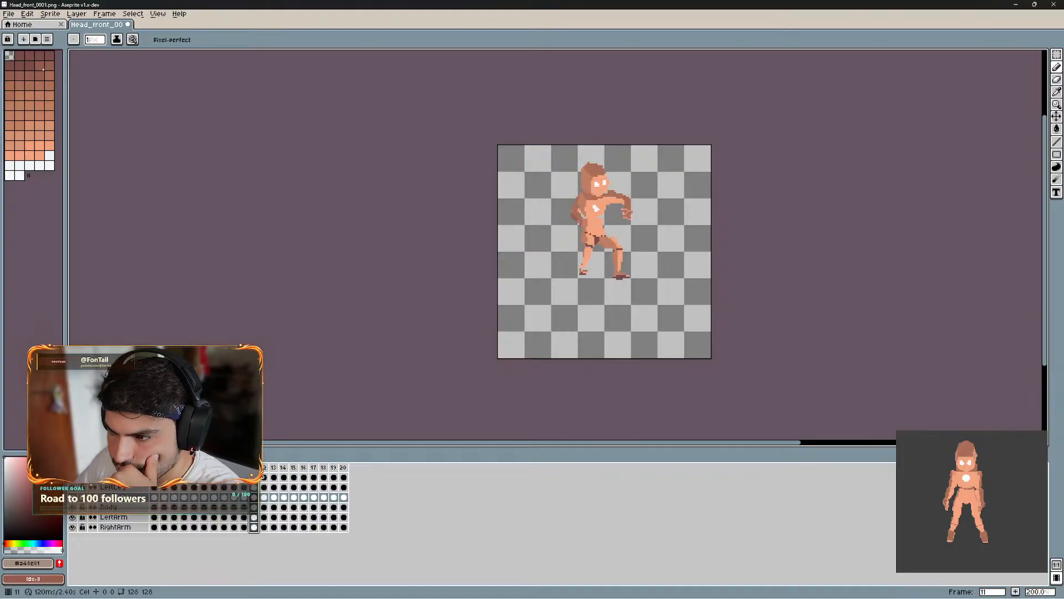
{"action": "left_click", "coordinate": [266, 477]}
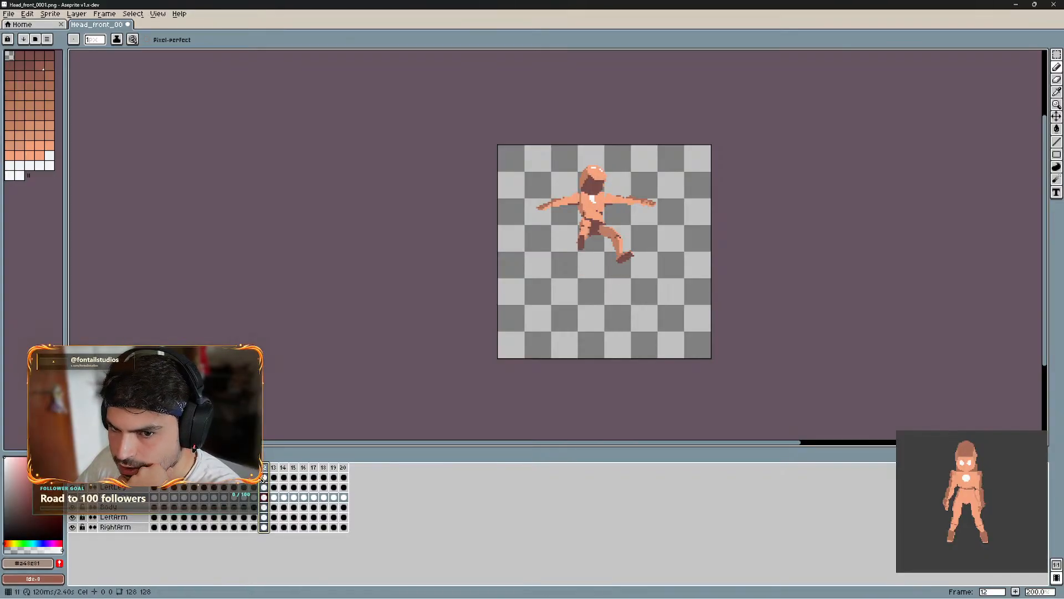
{"action": "key", "text": "Left"}
{"action": "key", "text": "Right"}
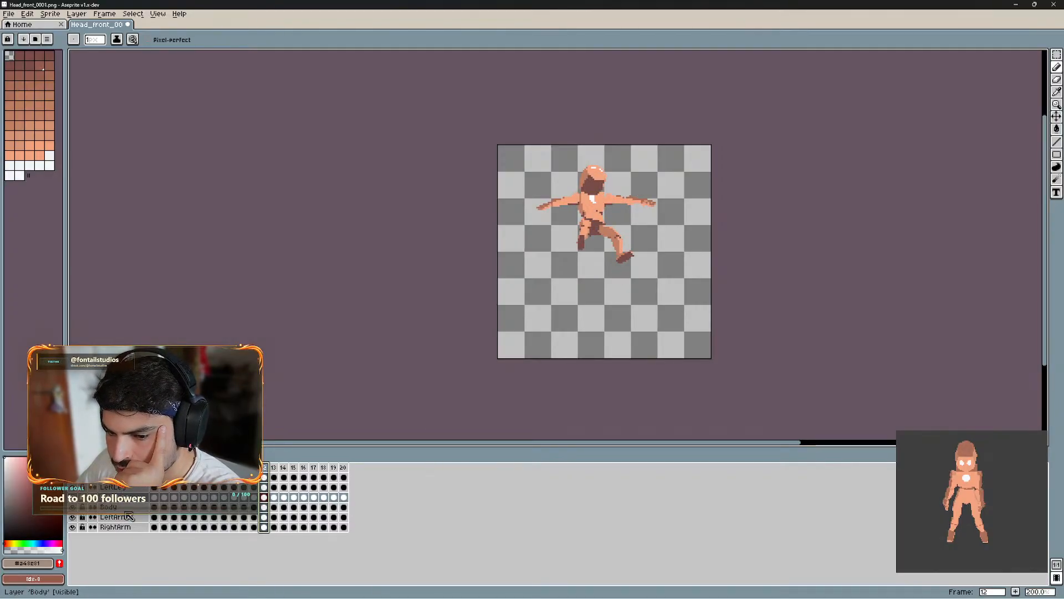
{"action": "left_click_drag", "start_coordinate": [129, 511], "coordinate": [127, 490]}
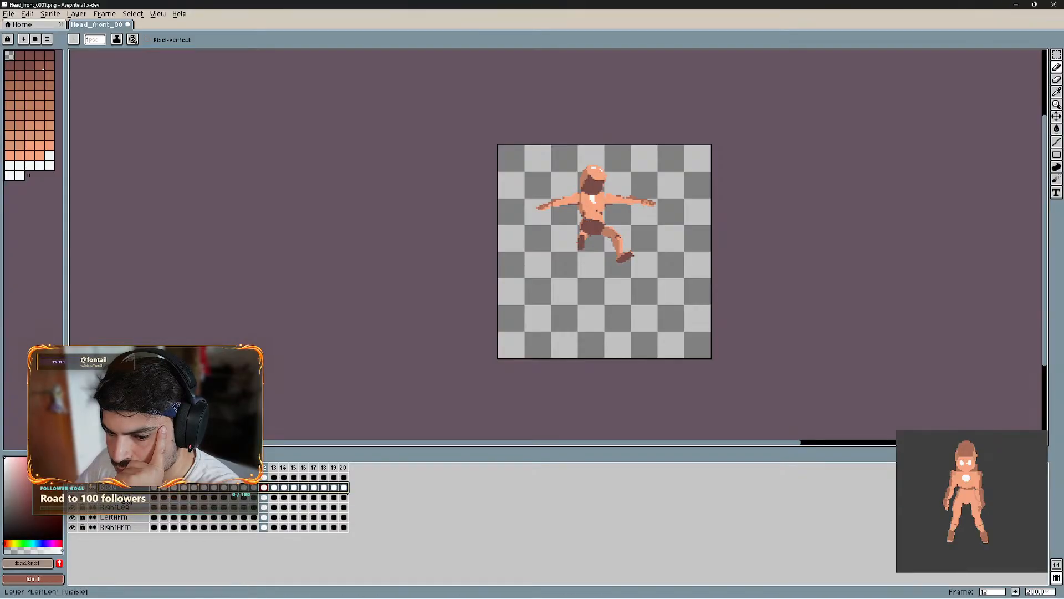
{"action": "mouse_move", "coordinate": [128, 521]}
{"action": "left_mouse_down"}
{"action": "mouse_move", "coordinate": [127, 509]}
{"action": "mouse_move", "coordinate": [133, 535]}
{"action": "mouse_move", "coordinate": [135, 511]}
{"action": "left_mouse_up"}
{"action": "left_click", "coordinate": [128, 526]}
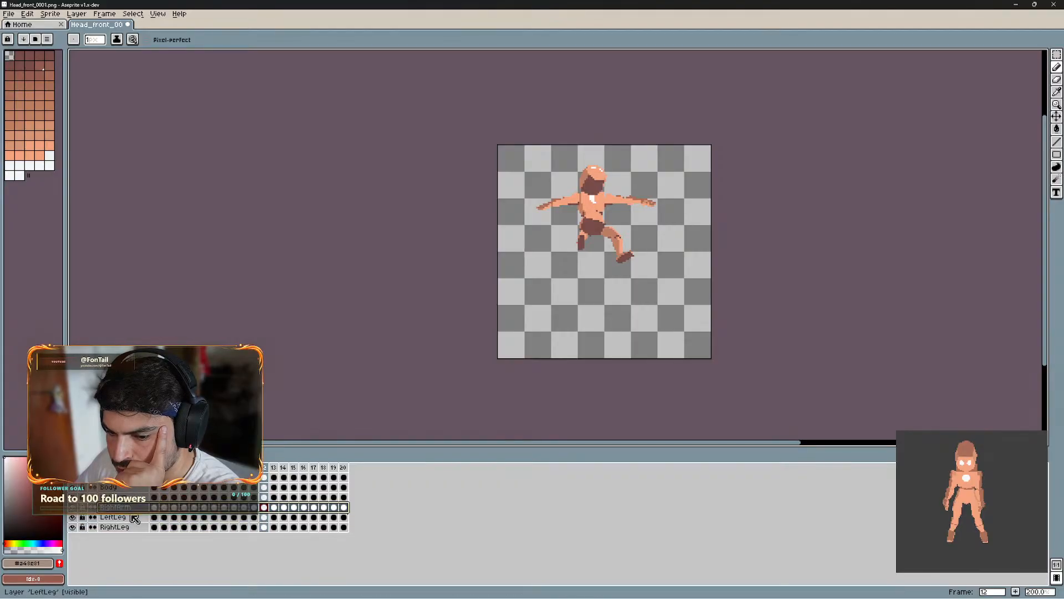
- Play the animation to check the layer overlaps and return to frame 1
{"action": "key", "text": "Return"}
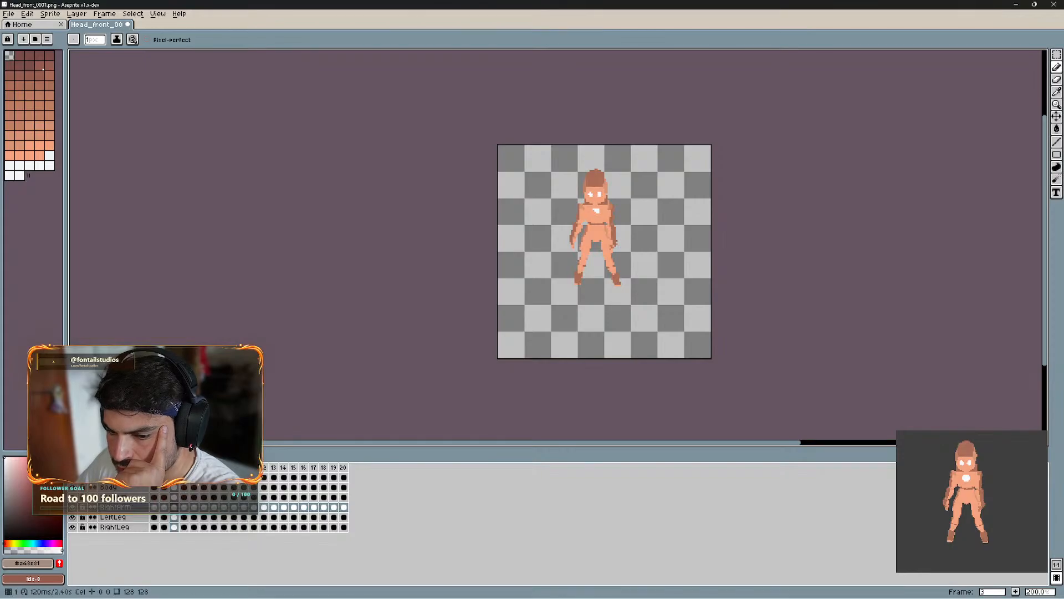
{"action": "key", "text": "Return"}
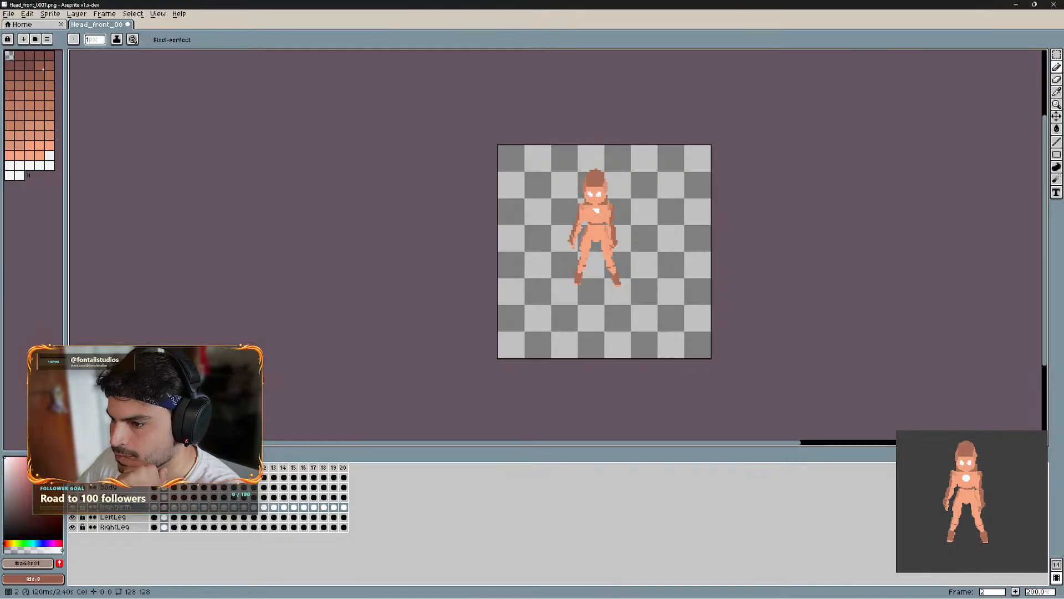
{"action": "key", "text": "Return"}
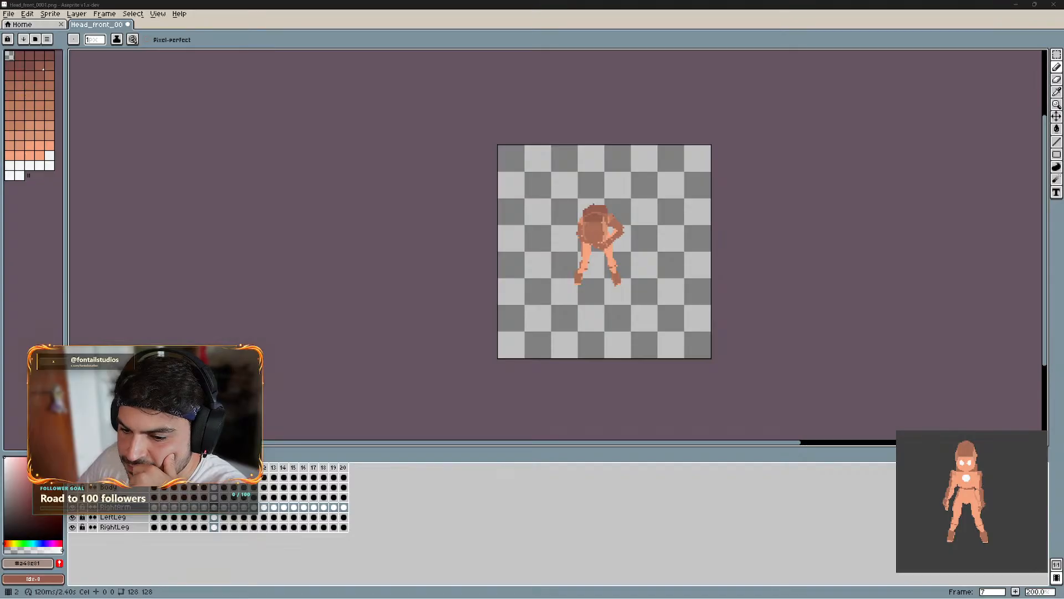
{"action": "left_click", "coordinate": [154, 468]}
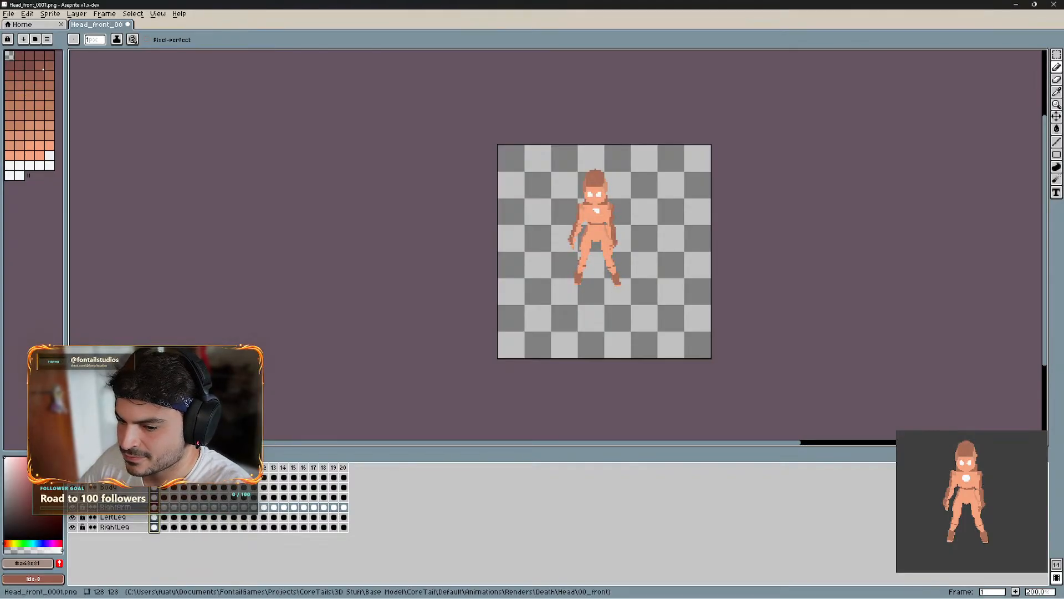
- Play the Death animation and compare frames 10, 11, 14 and 18 to check how the body parts overlap
{"action": "key", "text": "Return"}
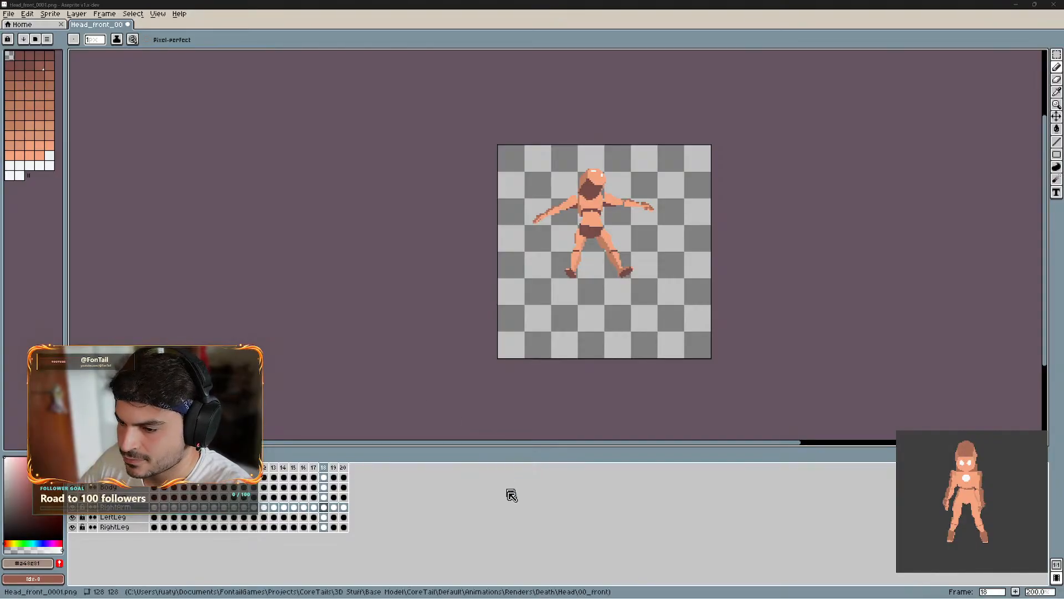
{"action": "left_click", "coordinate": [383, 558]}
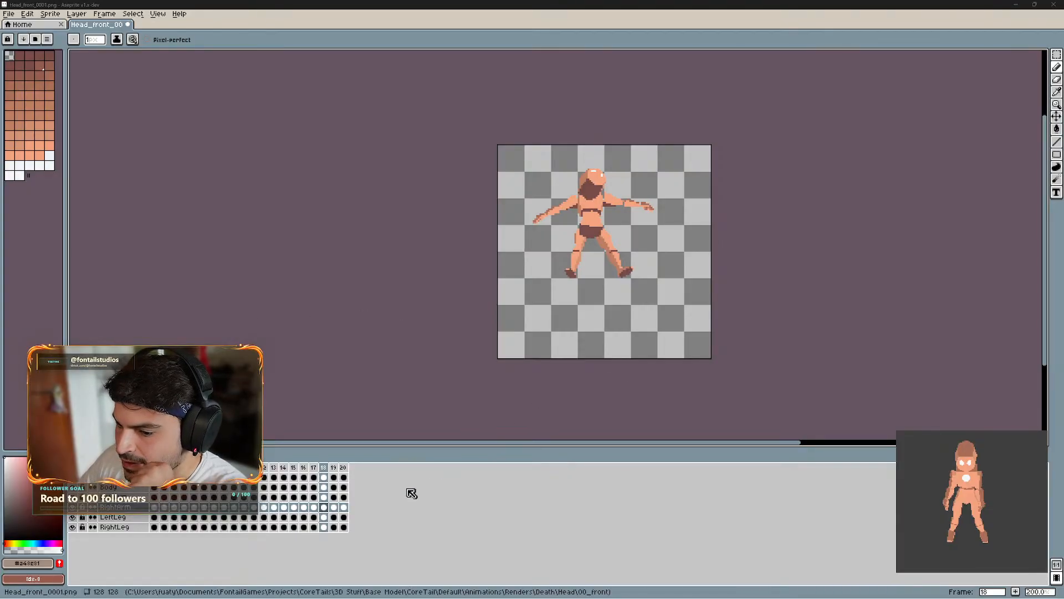
{"action": "left_click", "coordinate": [154, 467]}
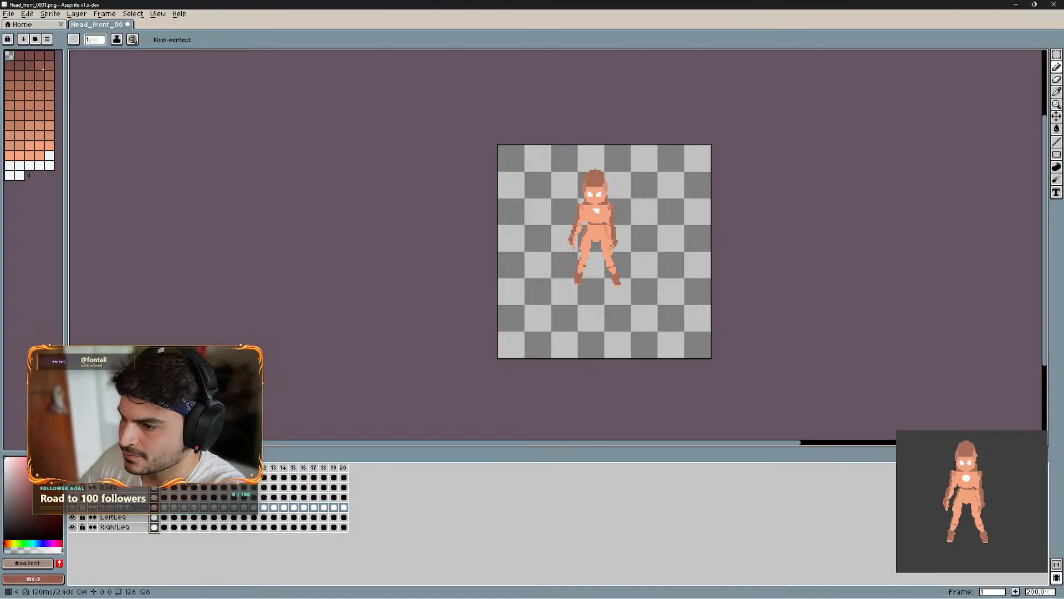
{"action": "key", "text": "Return"}
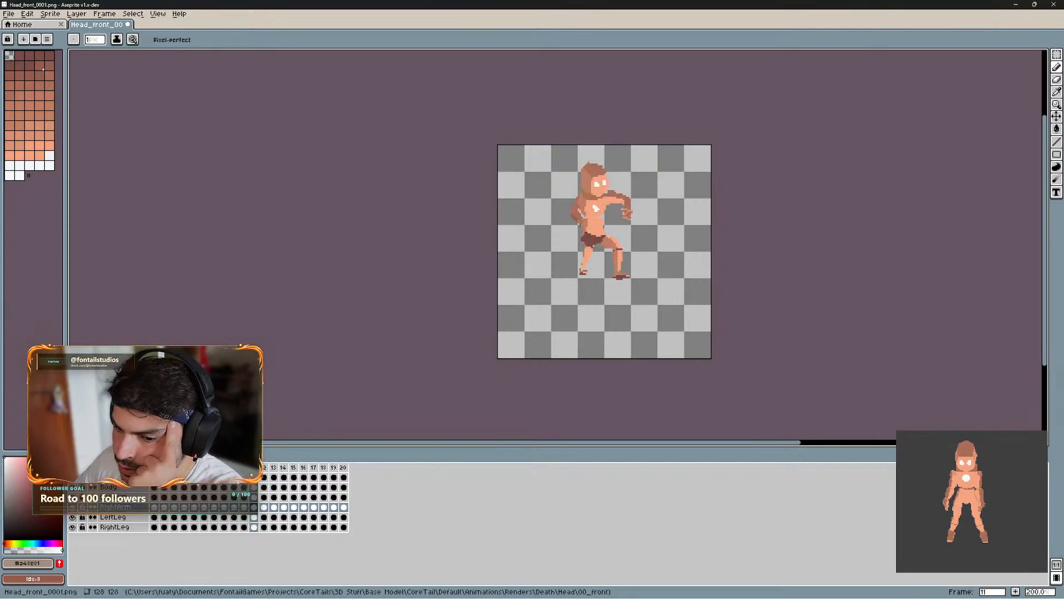
{"action": "left_click", "coordinate": [284, 507]}
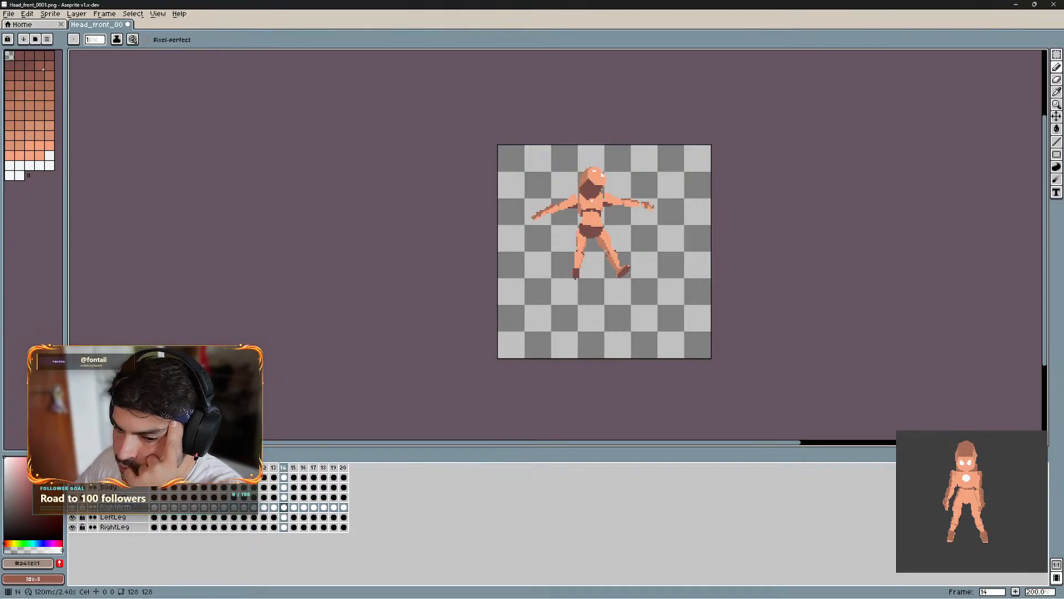
{"action": "left_click", "coordinate": [257, 468]}
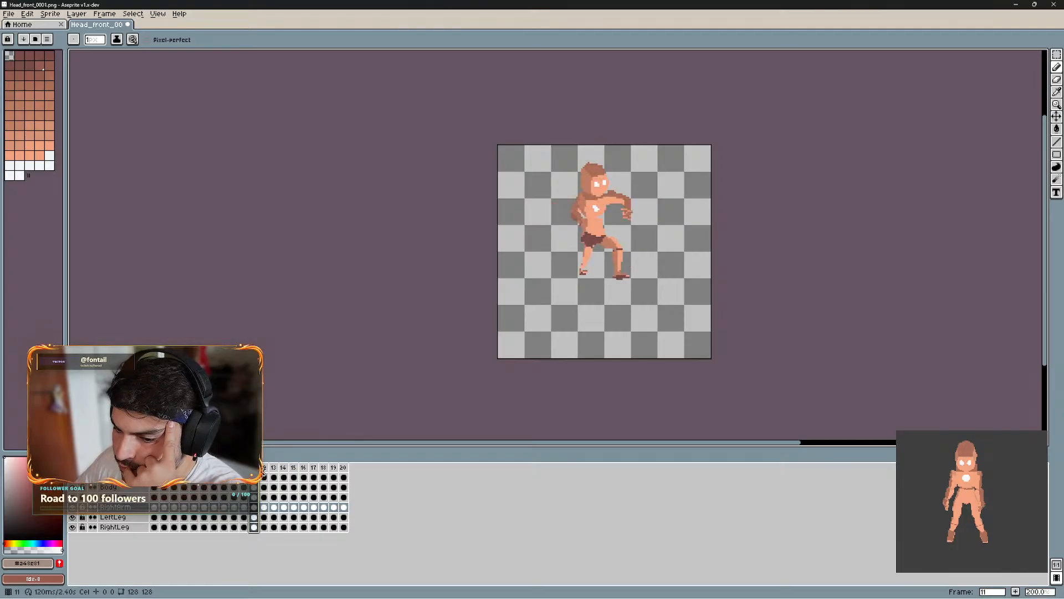
{"action": "left_click", "coordinate": [244, 468]}
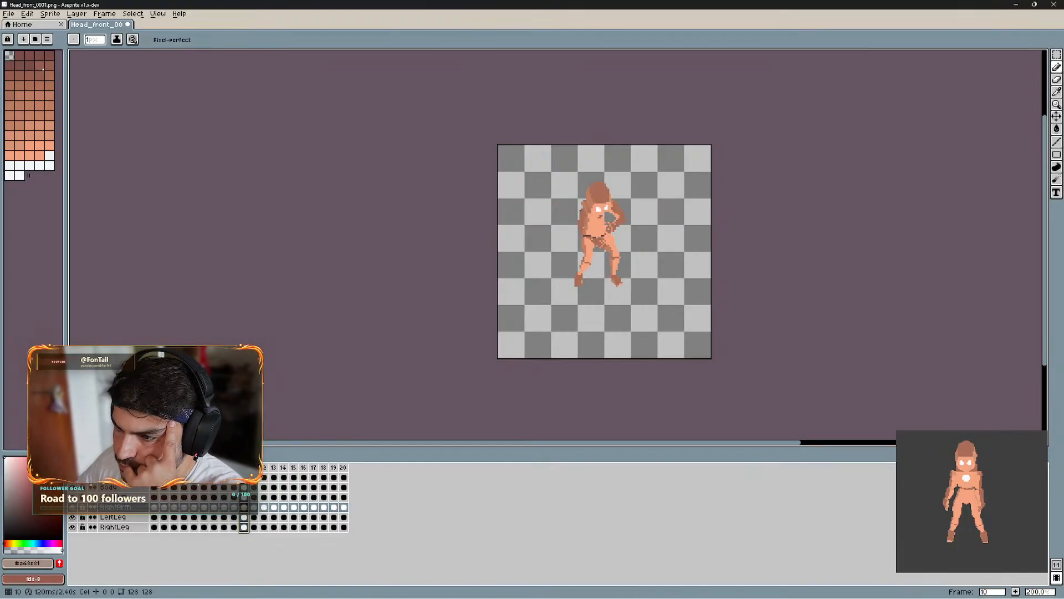
{"action": "left_click", "coordinate": [135, 489]}
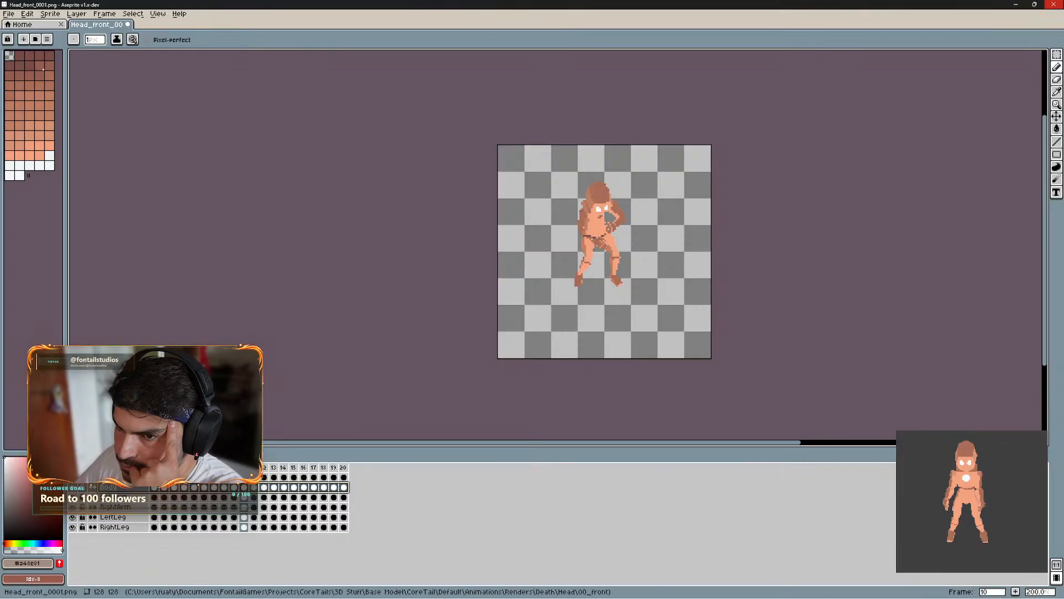
- Save the sprite in the Death folder as CoreTail_Death_Front in the aseprite file format
{"action": "left_click", "coordinate": [8, 14]}
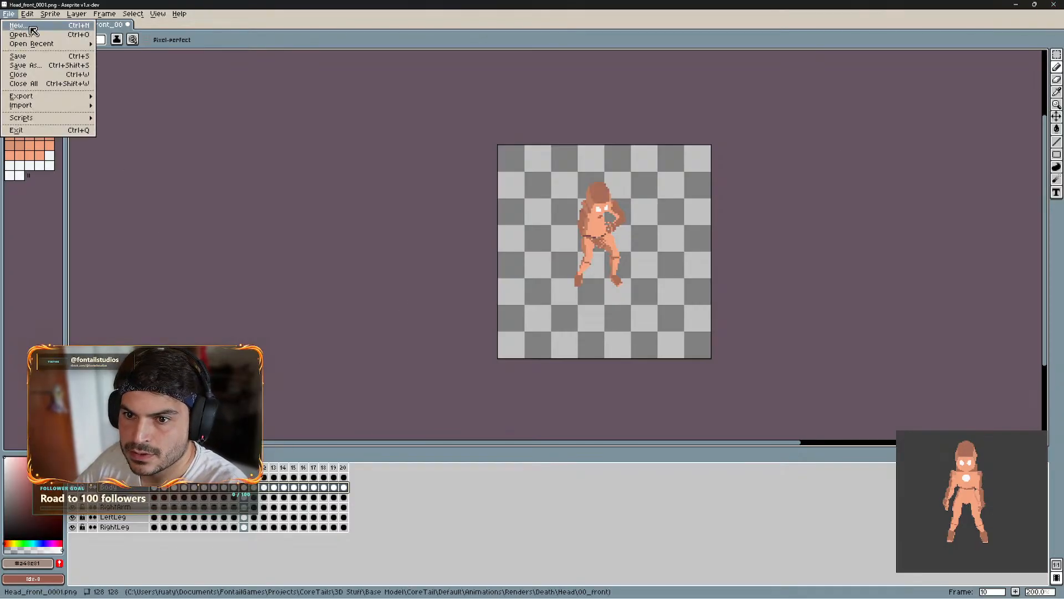
{"action": "left_click", "coordinate": [25, 65]}
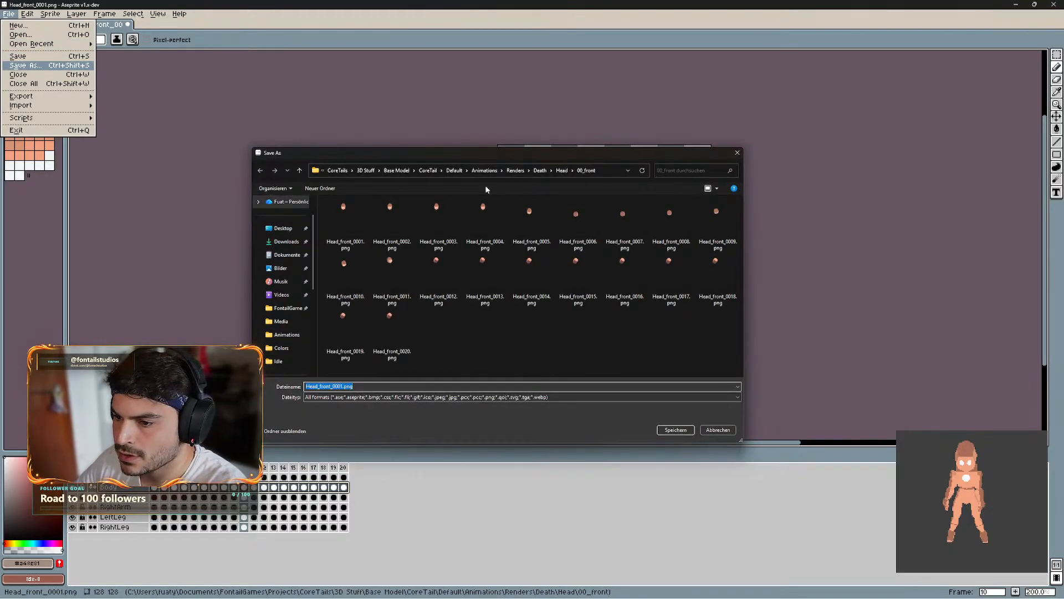
{"action": "left_click", "coordinate": [539, 172]}
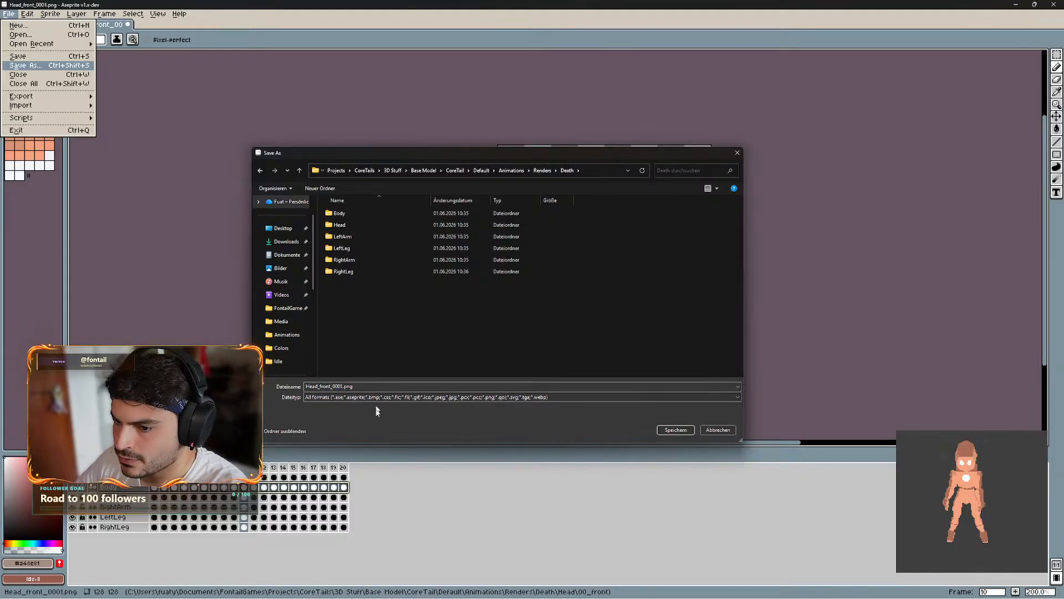
{"action": "left_click", "coordinate": [344, 386]}
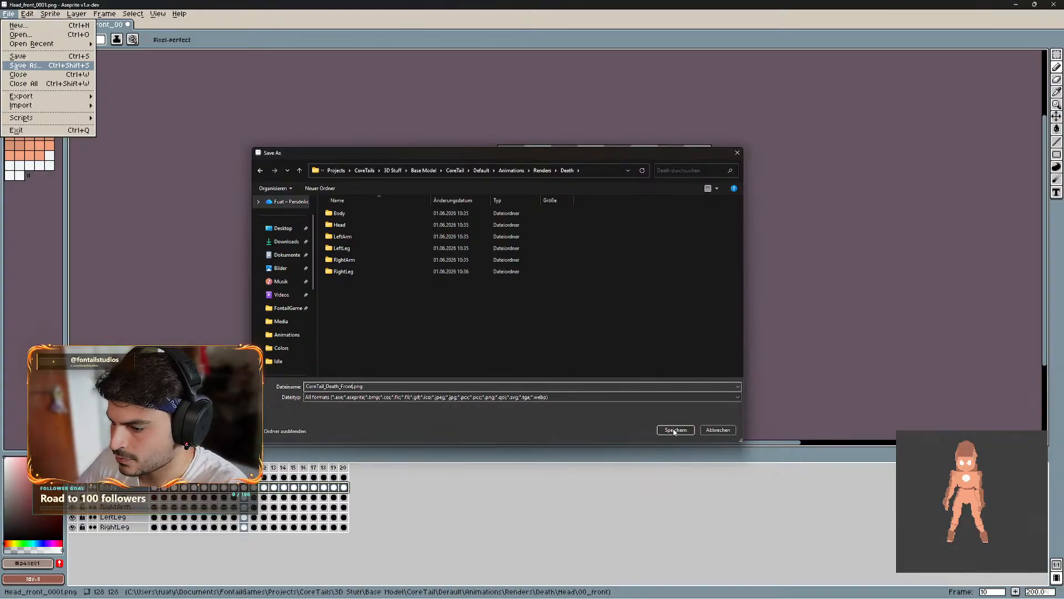
{"action": "left_click", "coordinate": [701, 397]}
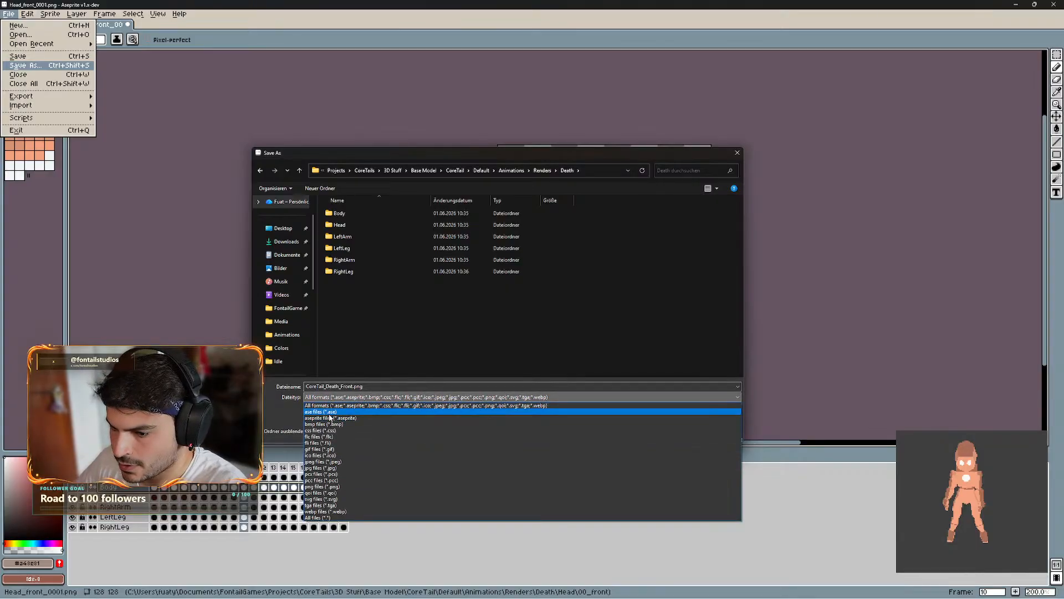
{"action": "left_click", "coordinate": [610, 417]}
{"action": "left_click", "coordinate": [676, 430]}
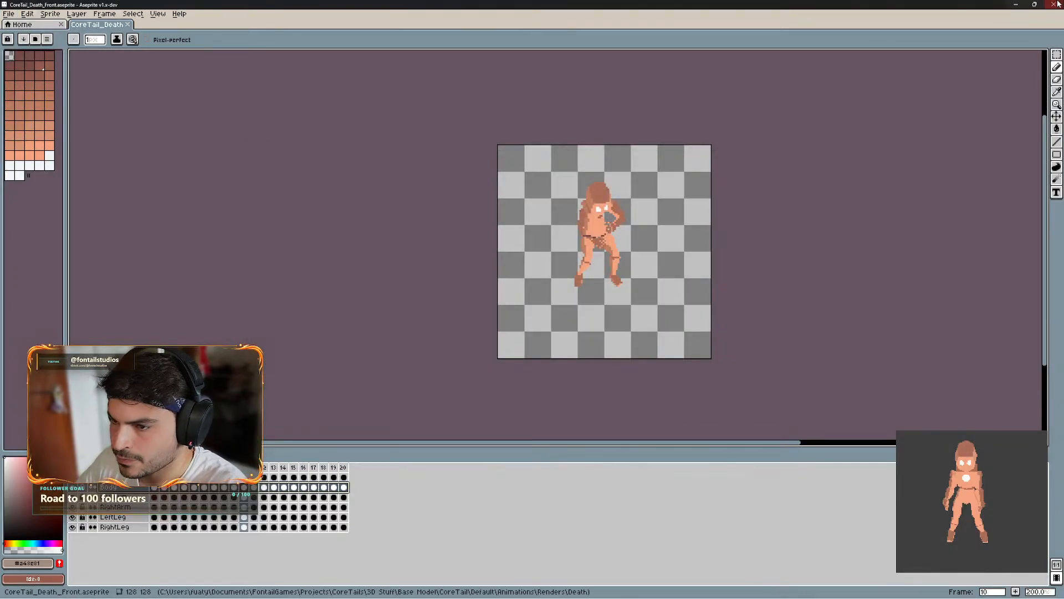
- Switch to File Explorer, open CoreTail_Run_Front.aseprite from the Renders/Run folder in Aseprite, and play its animation
{"action": "key", "text": "alt+Tab"}
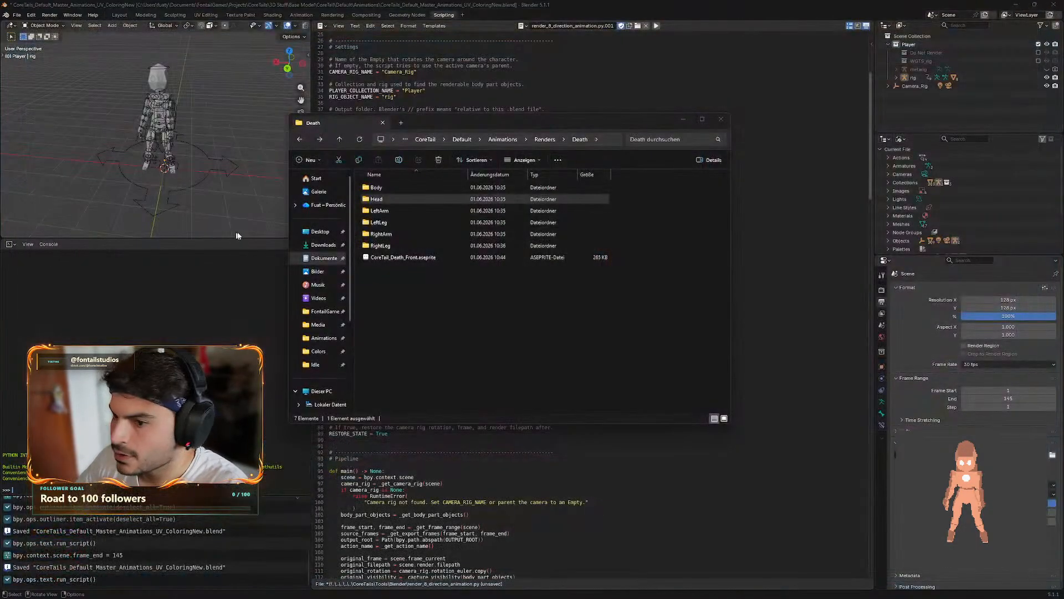
{"action": "left_click", "coordinate": [554, 140]}
{"action": "double_click", "coordinate": [410, 211]}
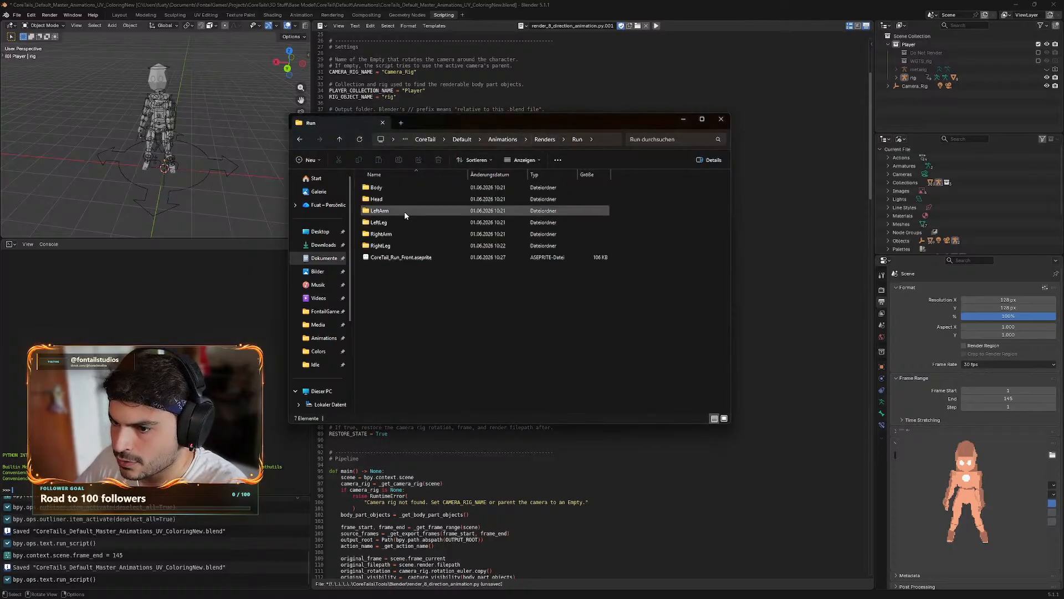
{"action": "double_click", "coordinate": [401, 258]}
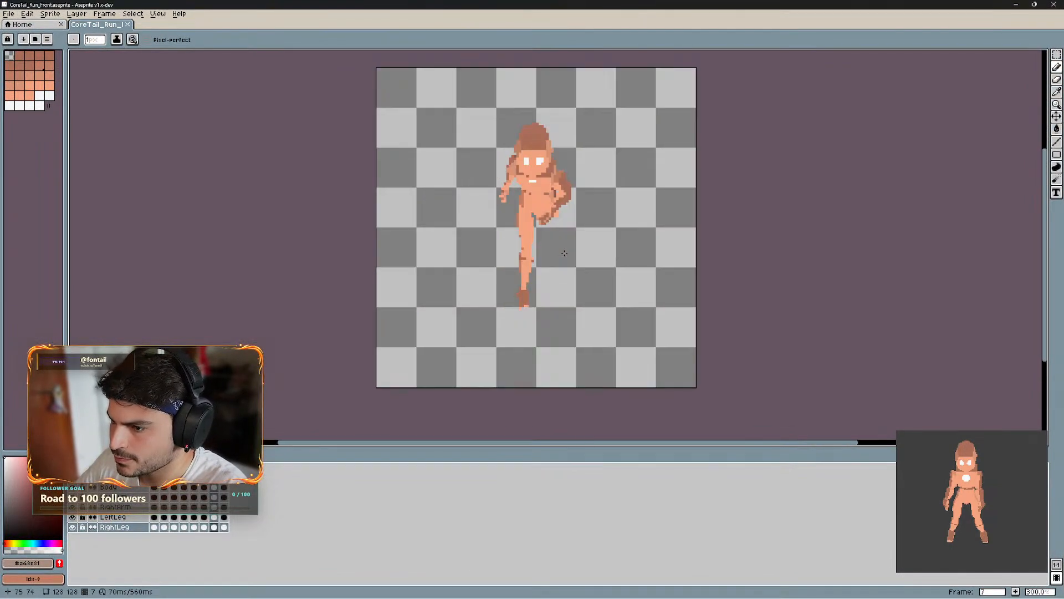
{"action": "scroll", "coordinate": [565, 253], "scroll_direction": "down", "scroll_amount": 1}
{"action": "key", "text": "Return"}
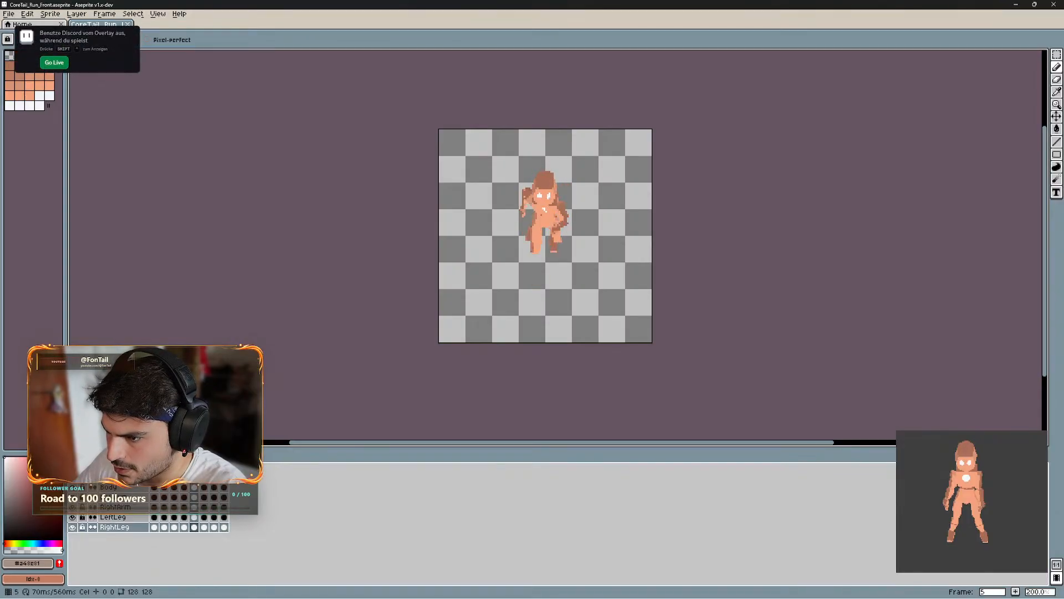
- Move the Body layer below both arm layers and above LeftLeg, check the run playback, and save and close the sprite
{"action": "left_click_drag", "start_coordinate": [125, 489], "coordinate": [141, 517]}
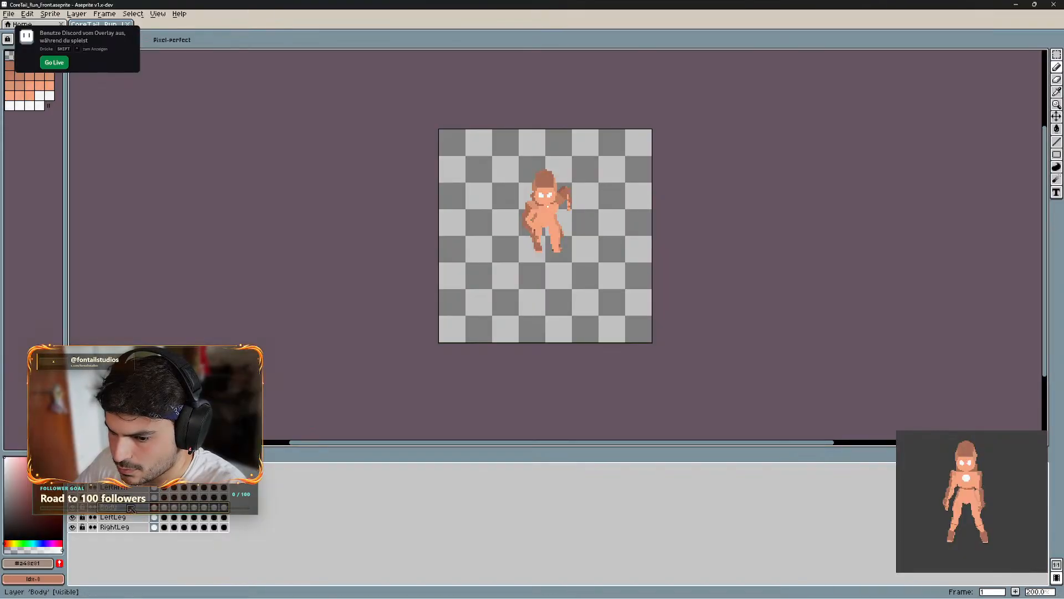
{"action": "key", "text": "Return"}
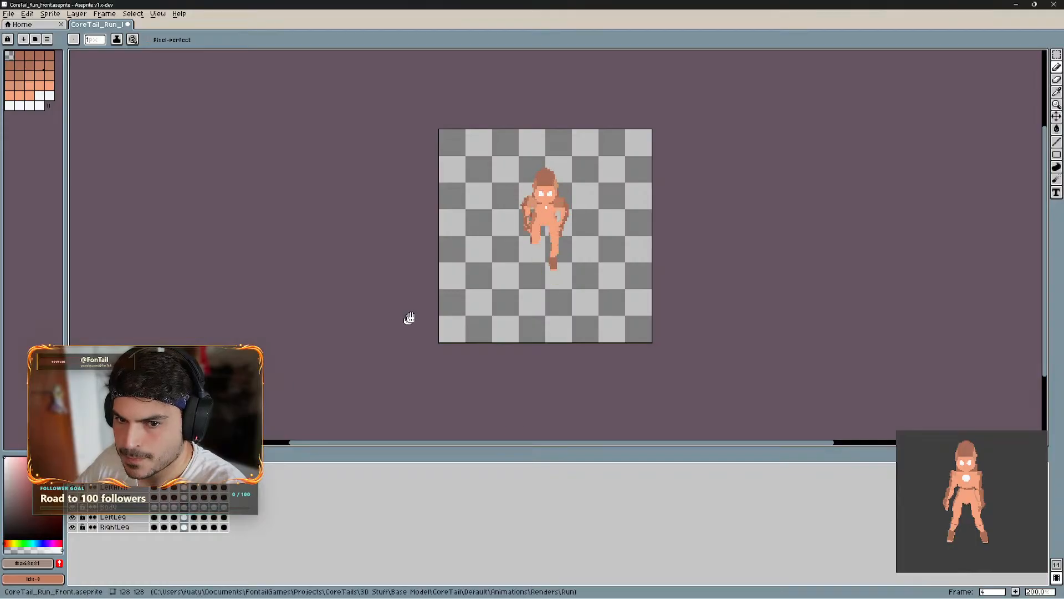
{"action": "scroll", "coordinate": [586, 274], "scroll_direction": "up", "scroll_amount": 1}
{"action": "left_click_drag", "start_coordinate": [725, 266], "coordinate": [739, 289]}
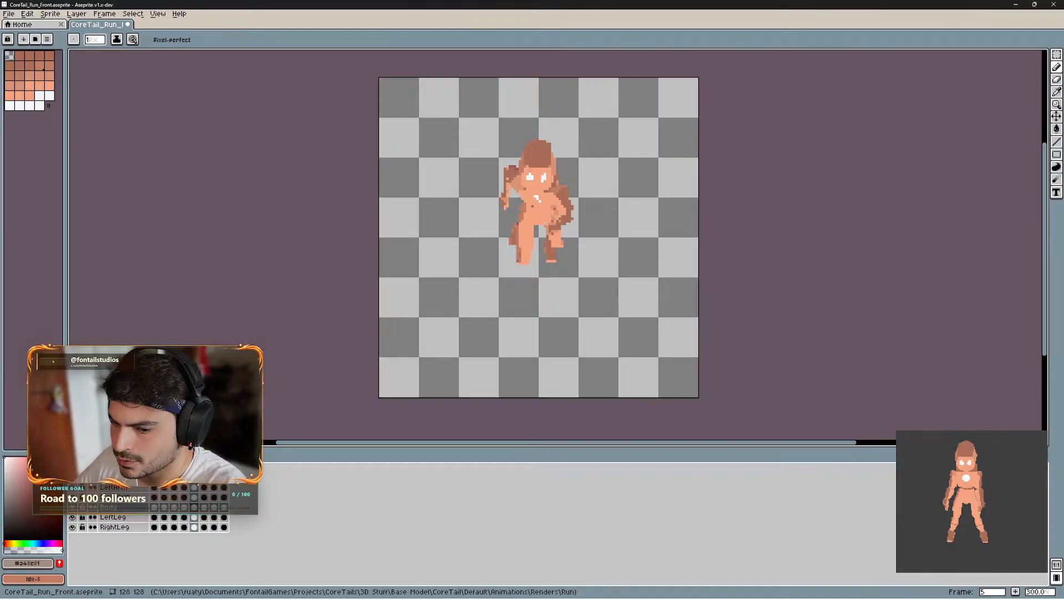
{"action": "key", "text": "ctrl+s"}
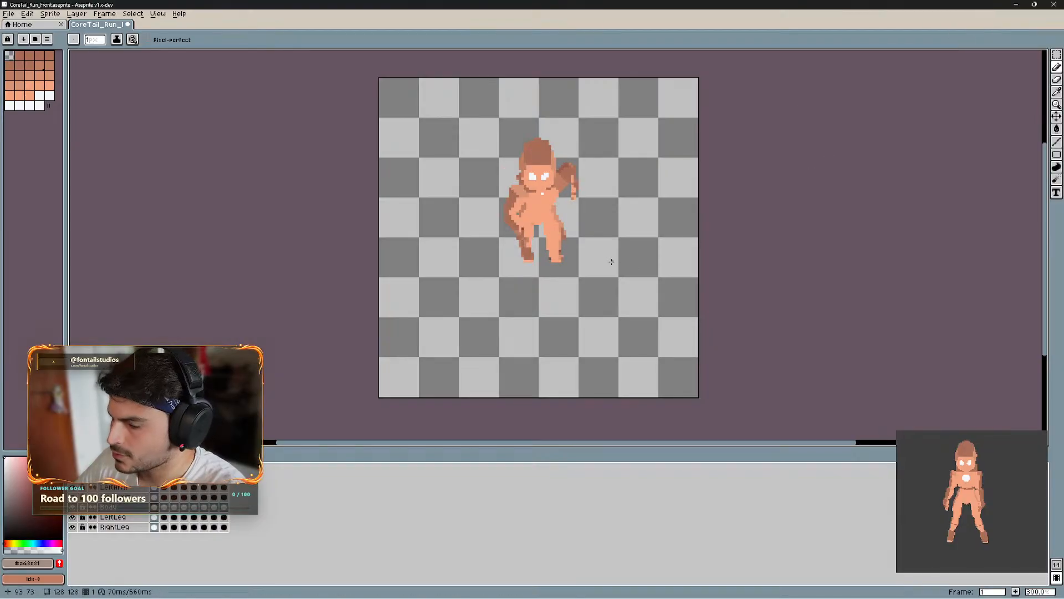
{"action": "left_click", "coordinate": [1055, 4]}
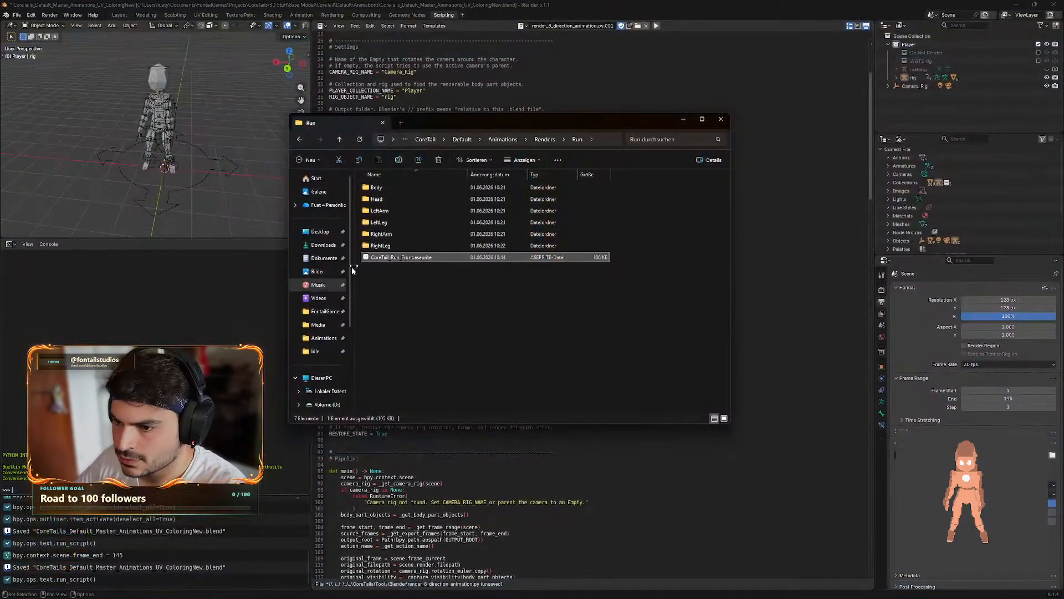
- Open CoreTail_Idle_Front.aseprite from the Idle folder in Renders and play its animation
{"action": "left_click", "coordinate": [300, 139]}
{"action": "double_click", "coordinate": [384, 199]}
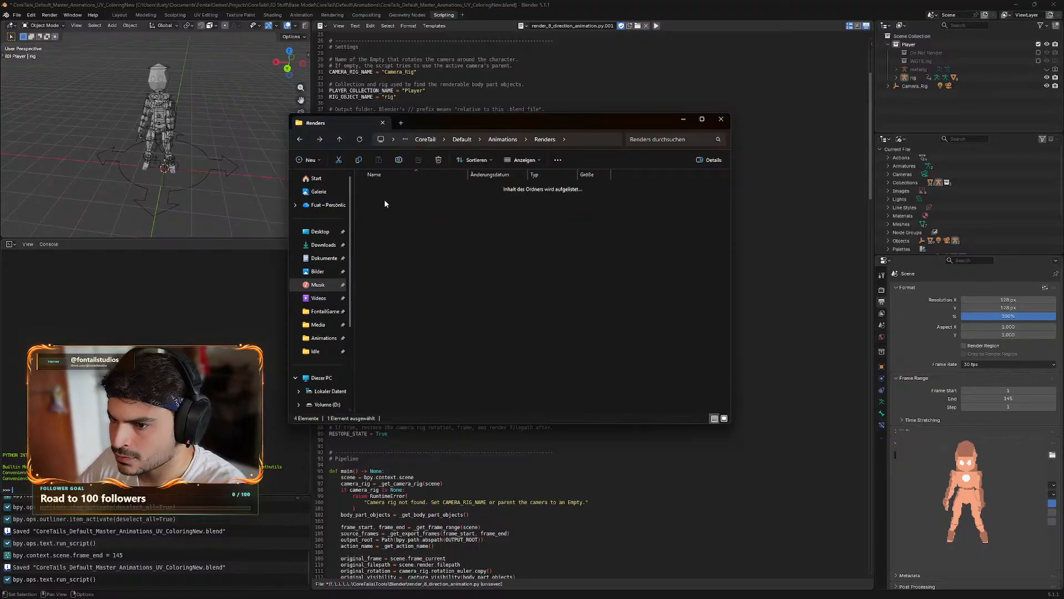
{"action": "double_click", "coordinate": [387, 259]}
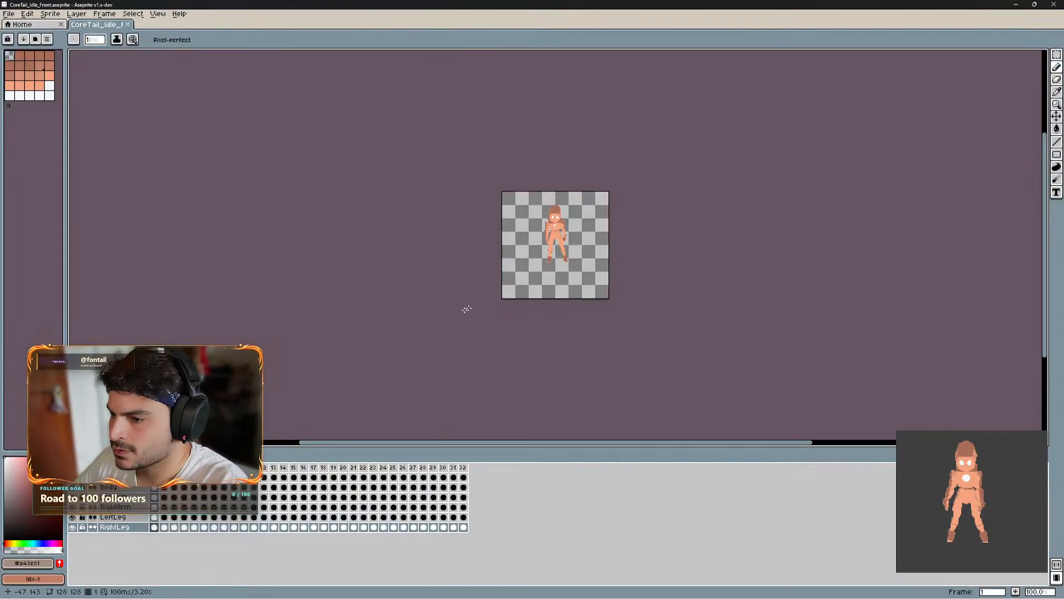
{"action": "scroll", "coordinate": [551, 265], "scroll_direction": "up", "scroll_amount": 3}
{"action": "scroll", "coordinate": [553, 263], "scroll_direction": "down", "scroll_amount": 1}
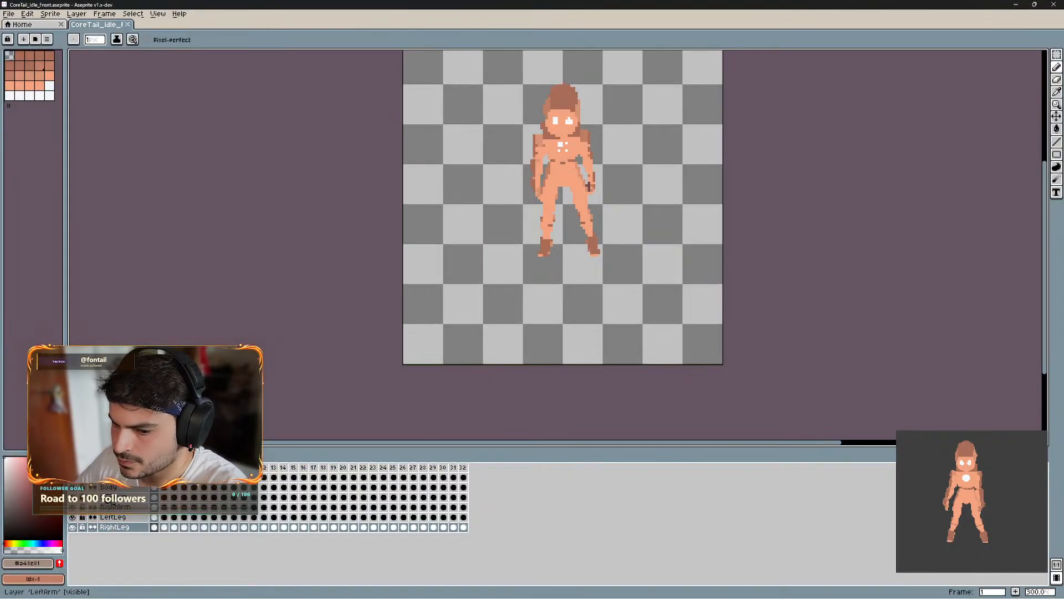
{"action": "key", "text": "Return"}
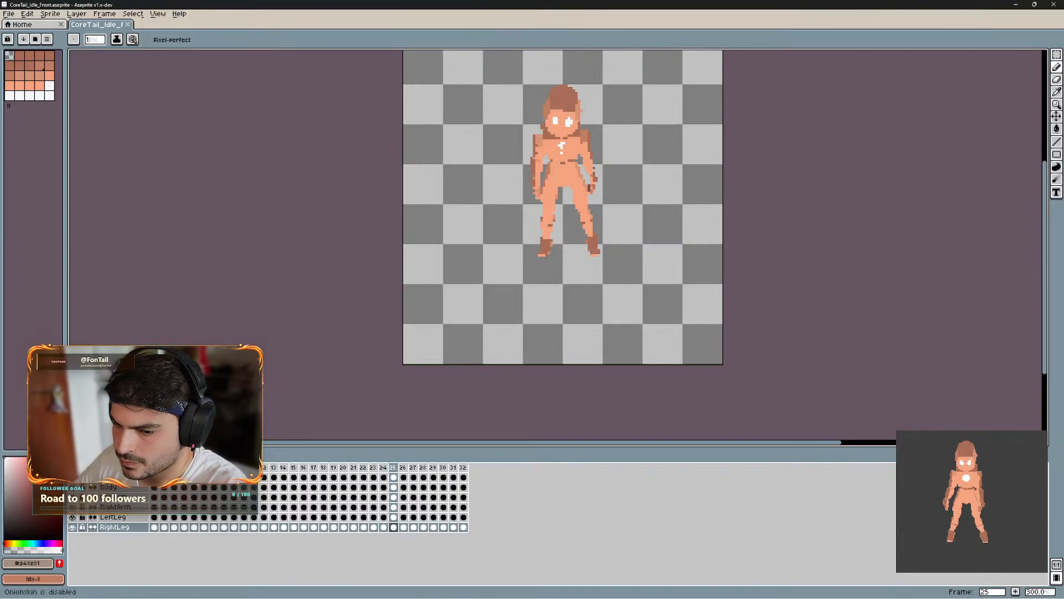
- Try placing the Body layer below both arm layers, directly above LeftLeg, and play the idle animation
{"action": "left_click", "coordinate": [141, 489]}
{"action": "left_click_drag", "start_coordinate": [143, 498], "coordinate": [139, 514]}
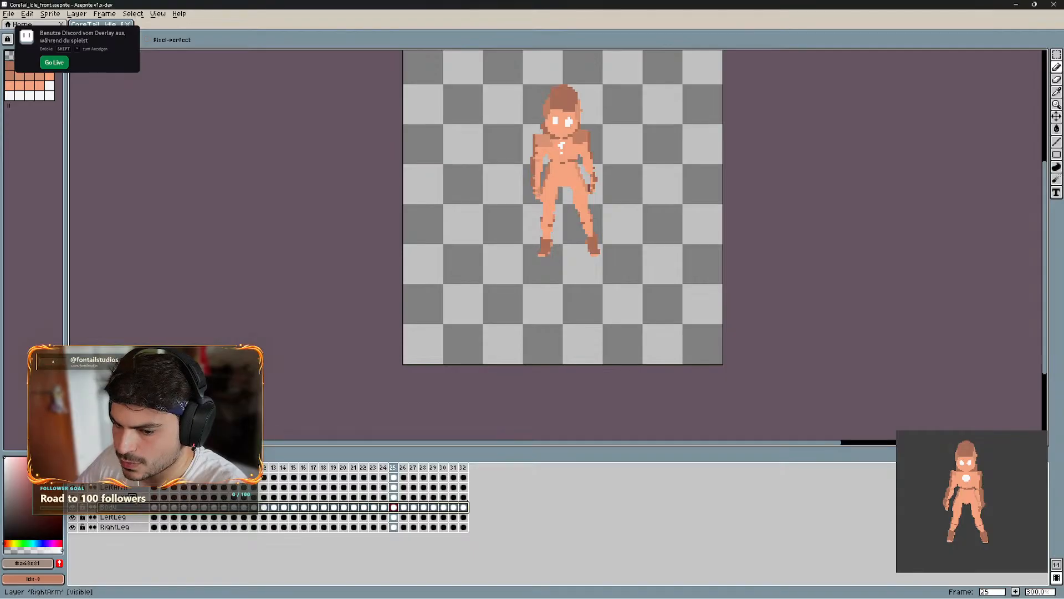
{"action": "key", "text": "Return"}
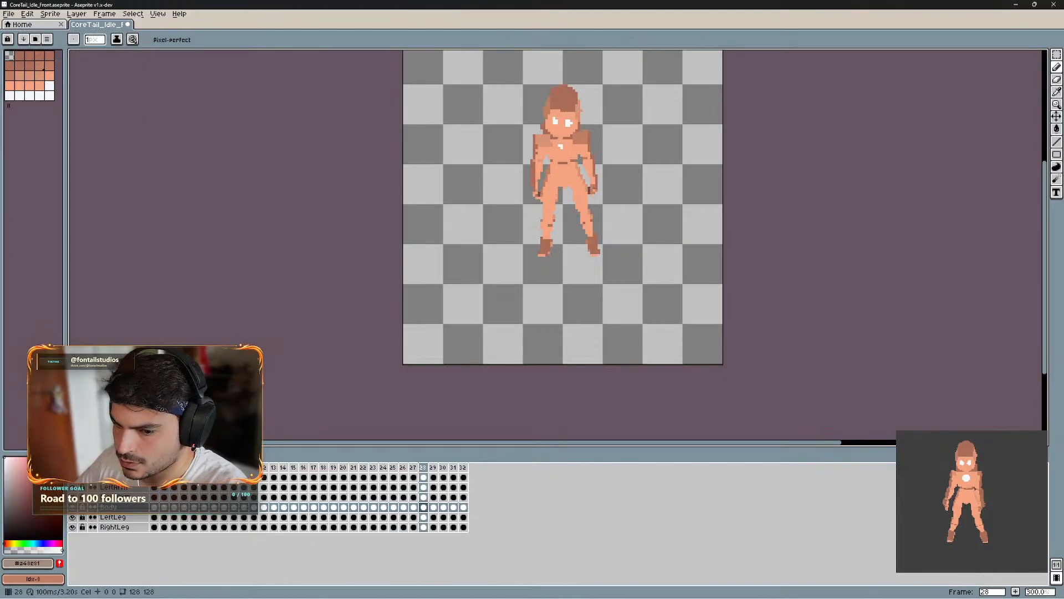
- Move the Body layer back directly below Head, above both arm layers, and replay the idle animation
{"action": "left_click", "coordinate": [125, 508]}
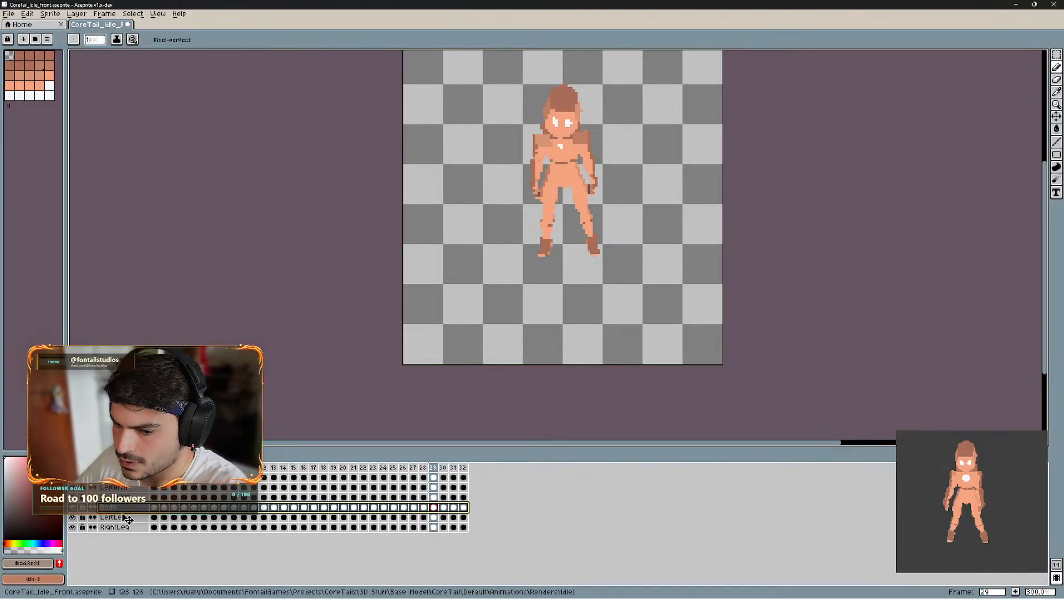
{"action": "left_click_drag", "start_coordinate": [125, 512], "coordinate": [127, 490]}
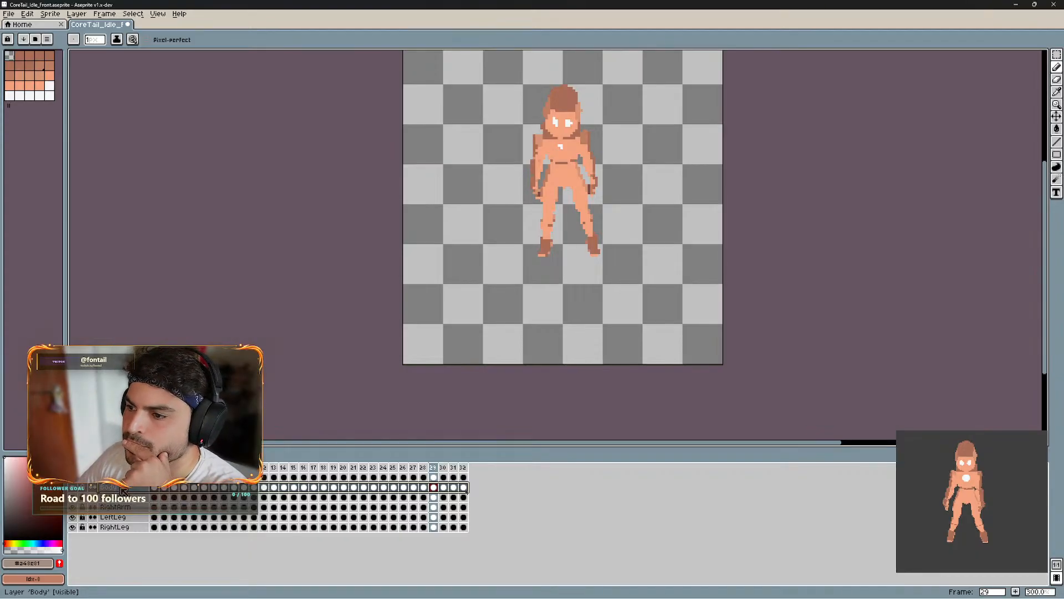
{"action": "key", "text": "Return"}
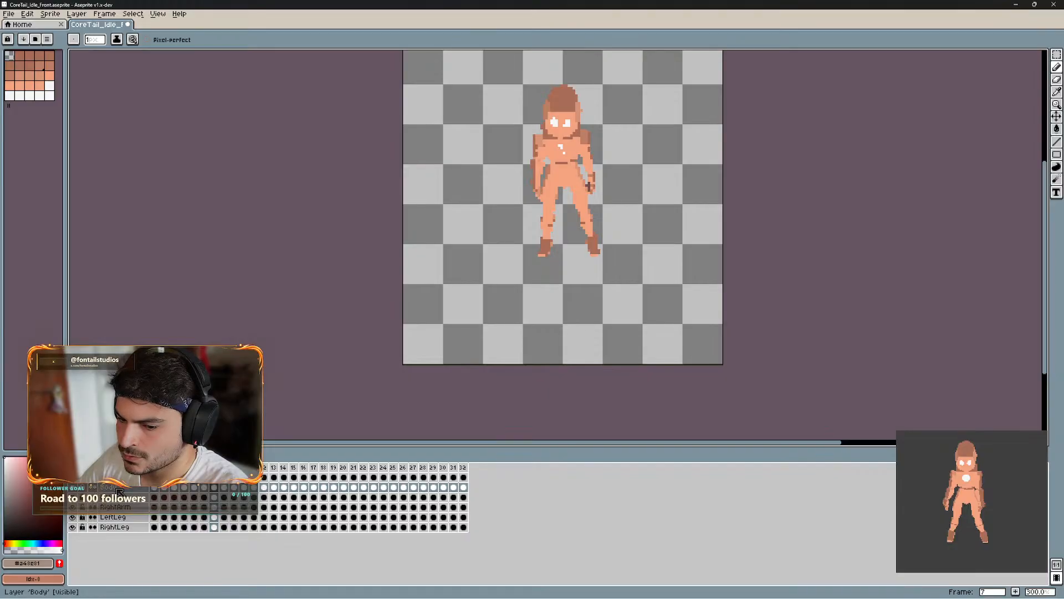
- Compare both layer orders on frame 7 by moving Body below RightArm and back above the arm layers
{"action": "left_click_drag", "start_coordinate": [126, 491], "coordinate": [138, 503]}
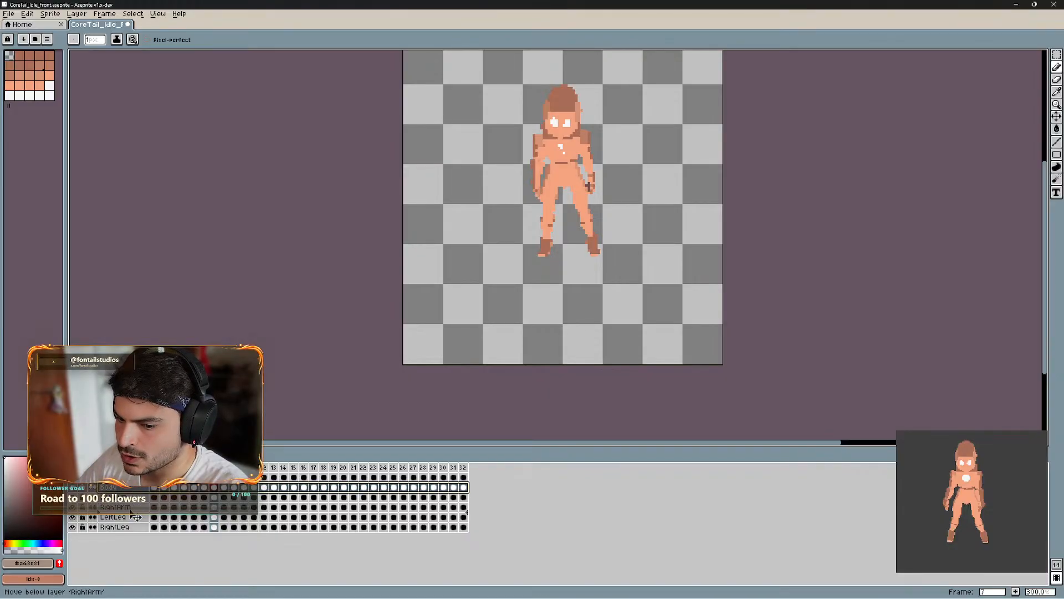
{"action": "left_click_drag", "start_coordinate": [134, 517], "coordinate": [135, 517]}
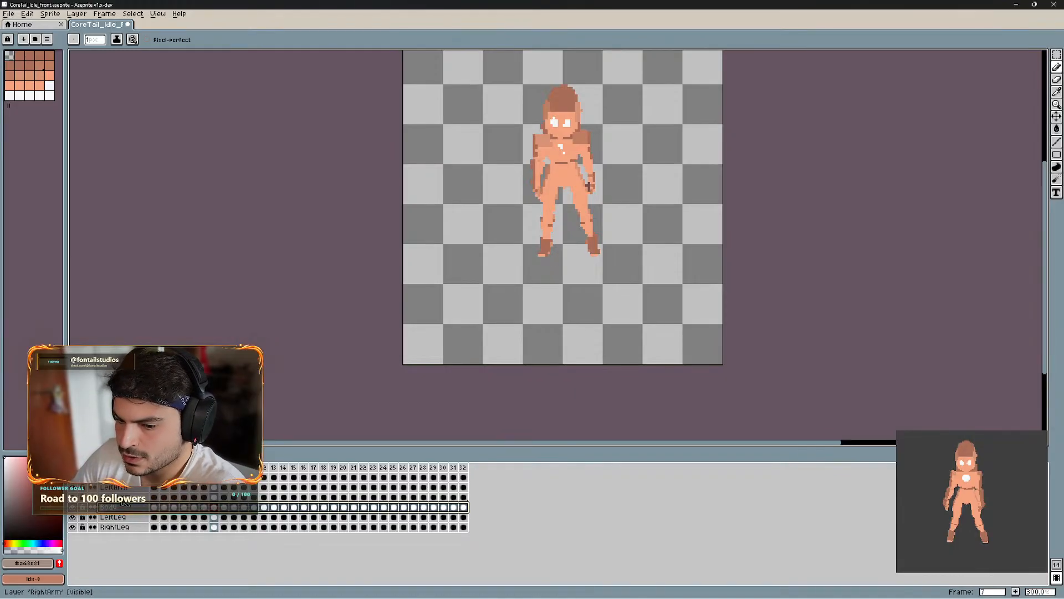
{"action": "left_click_drag", "start_coordinate": [125, 502], "coordinate": [135, 488]}
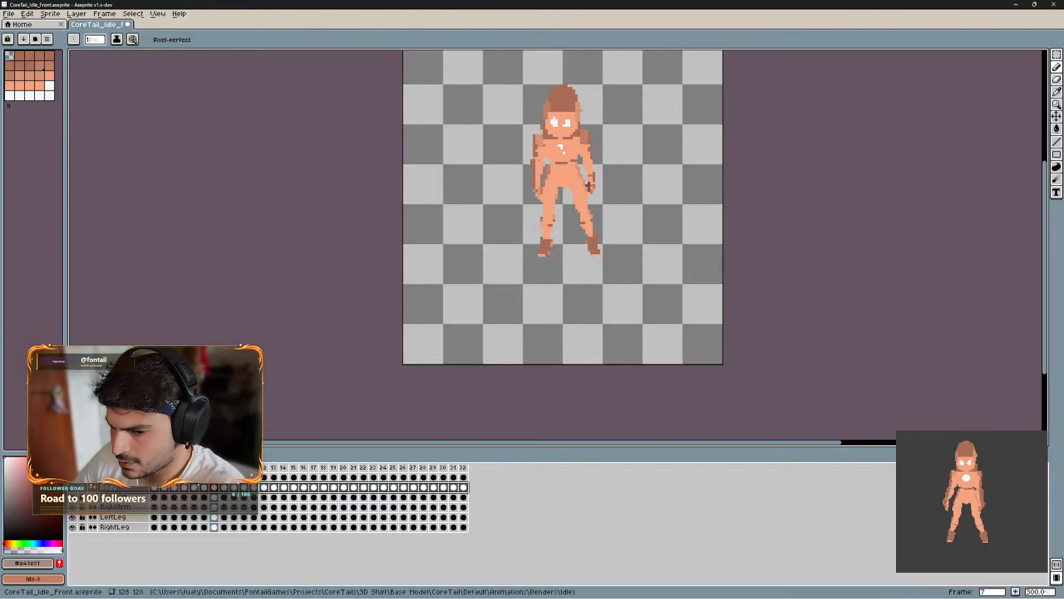
- Replay the idle animation and save CoreTail_Idle_Front.aseprite
{"action": "key", "text": "Return"}
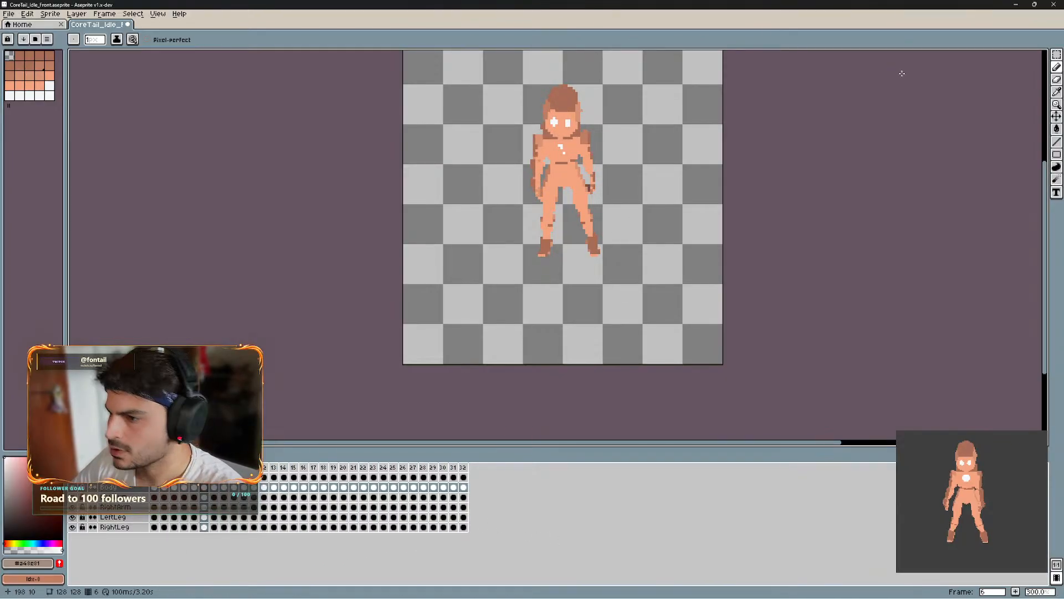
{"action": "key", "text": "ctrl+s"}
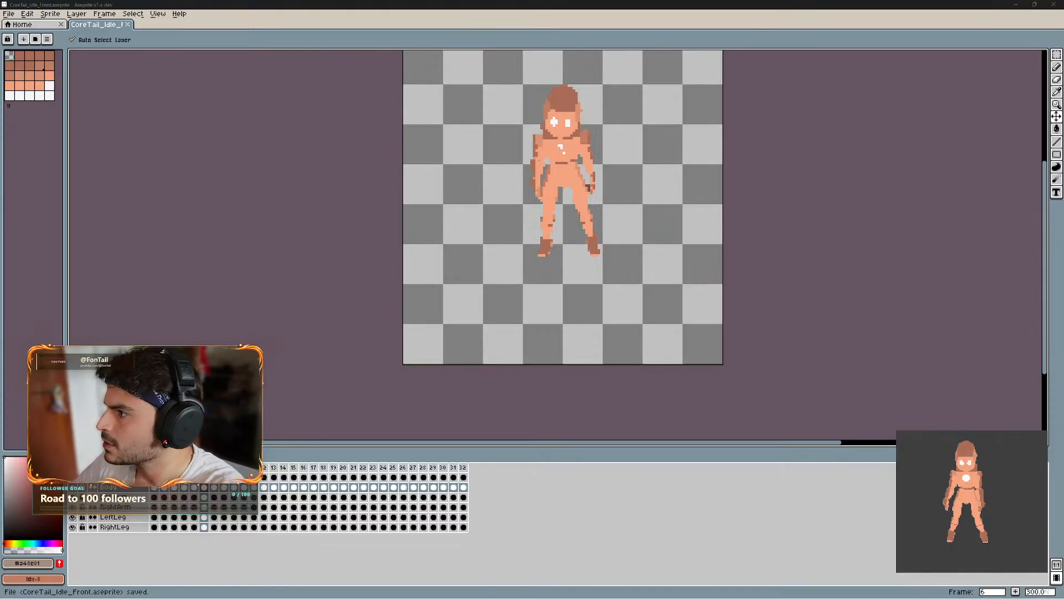
- Open CoreTail_Walk_Front.aseprite from the Walk folder in Renders
{"action": "key", "text": "alt+Tab"}
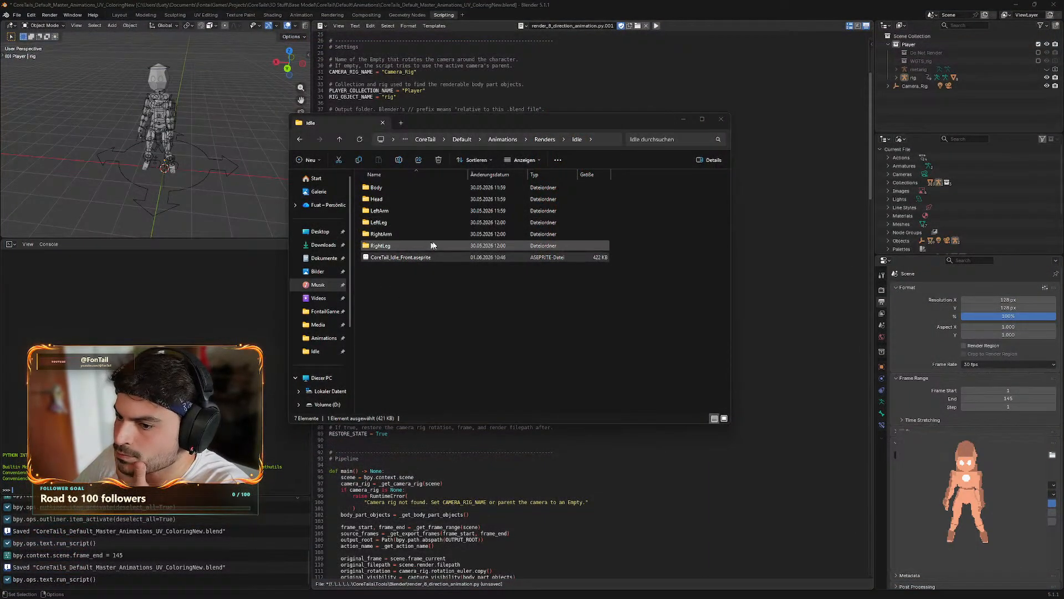
{"action": "left_click", "coordinate": [547, 139]}
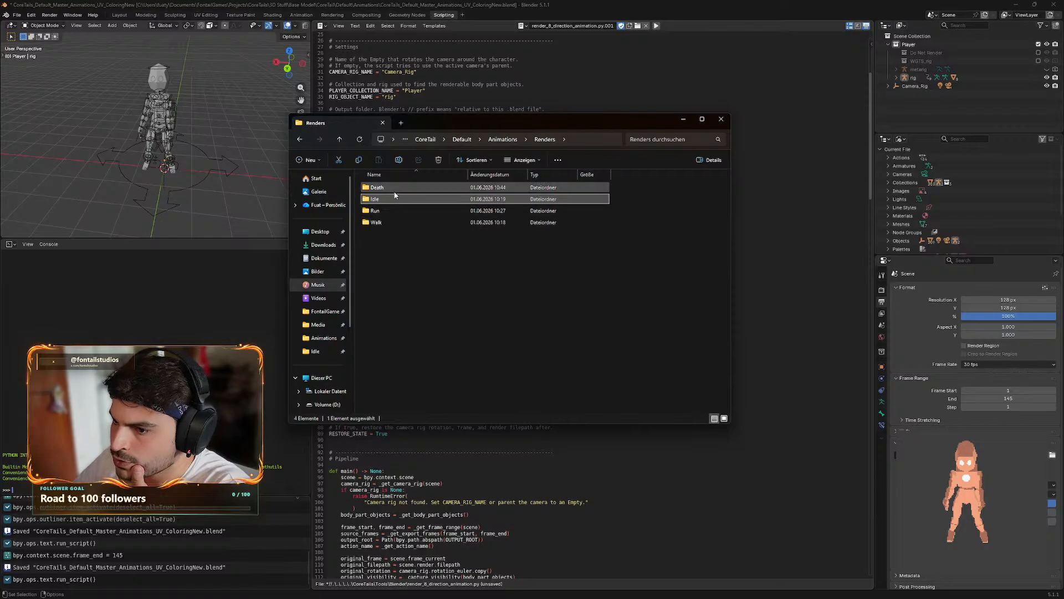
{"action": "double_click", "coordinate": [410, 189]}
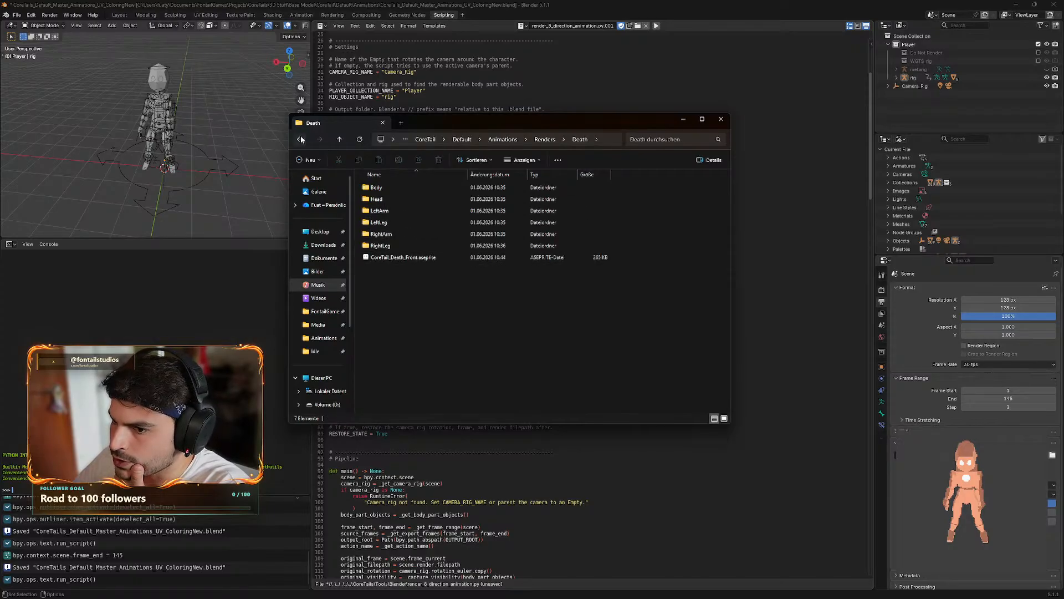
{"action": "left_click", "coordinate": [300, 139]}
{"action": "left_click", "coordinate": [404, 210]}
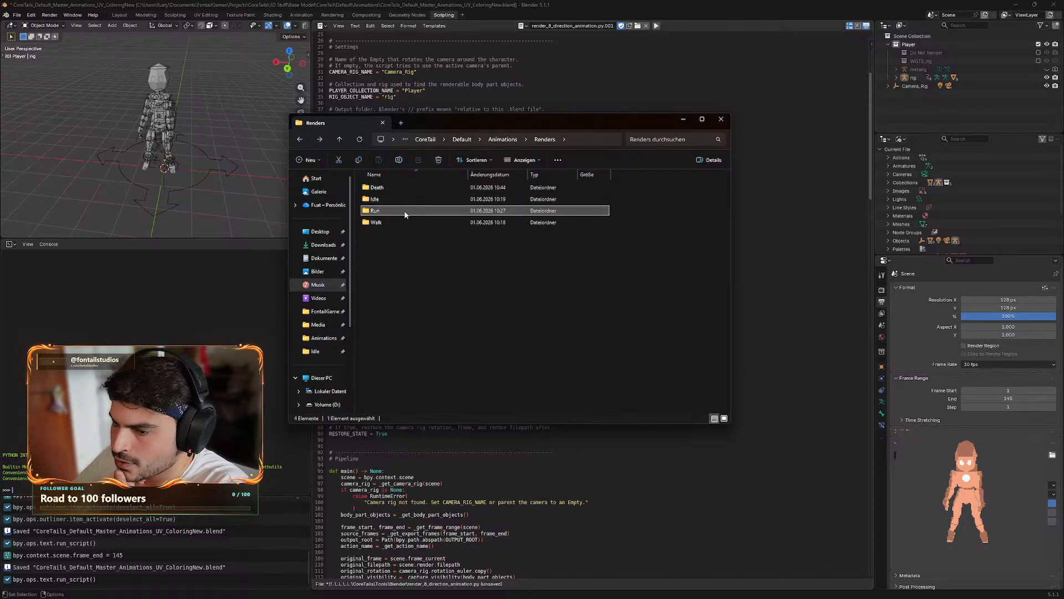
{"action": "double_click", "coordinate": [388, 222]}
{"action": "double_click", "coordinate": [407, 257]}
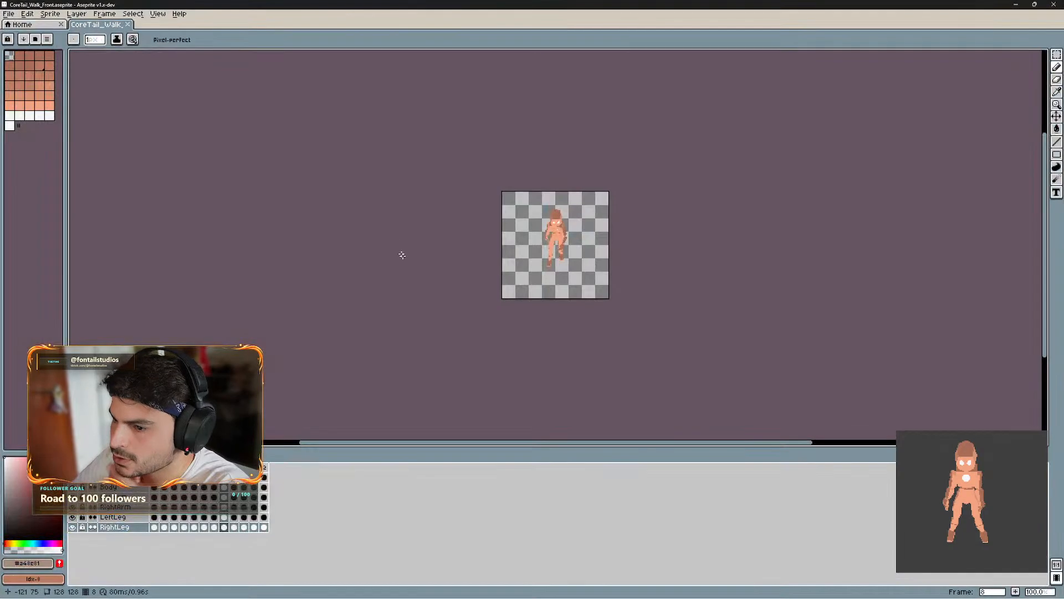
{"action": "scroll", "coordinate": [550, 279], "scroll_direction": "up", "scroll_amount": 3}
{"action": "scroll", "coordinate": [567, 256], "scroll_direction": "down", "scroll_amount": 1}
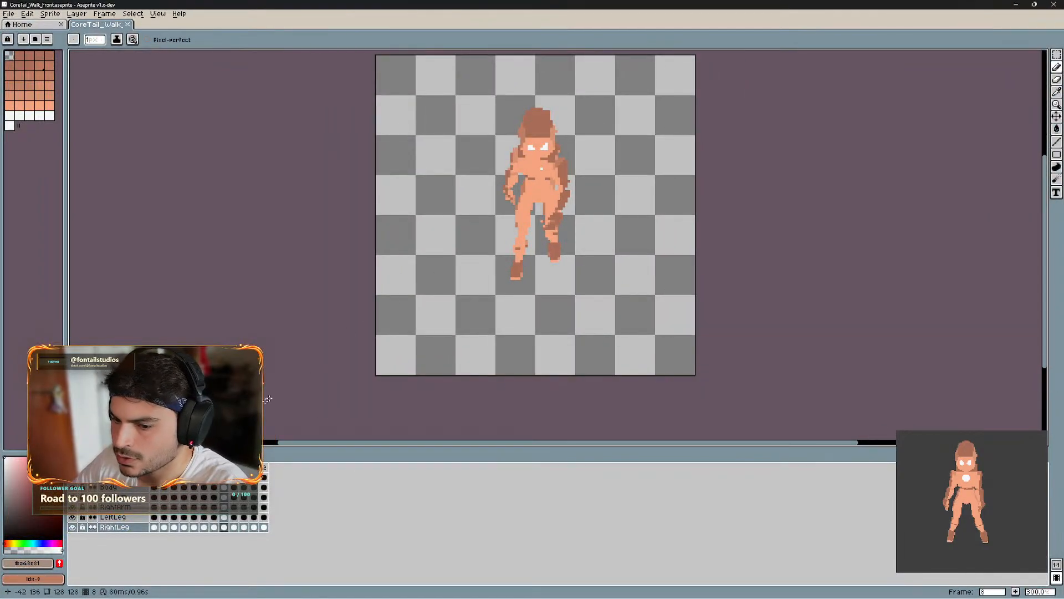
- Compare both layer orders on frame 12 by moving Body below the arm layers and back directly below Head
{"action": "left_click", "coordinate": [101, 454]}
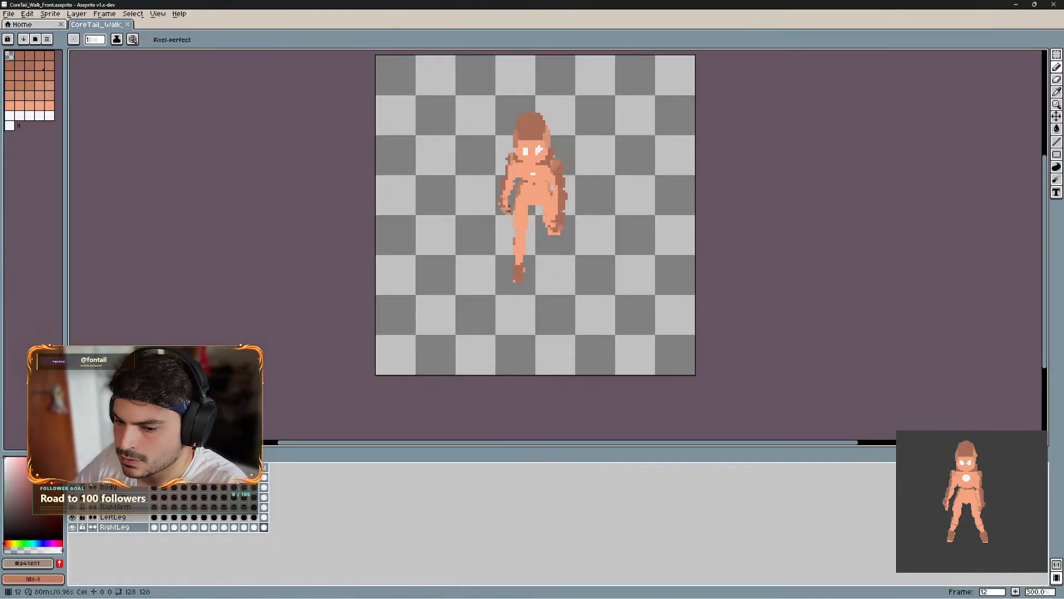
{"action": "left_click", "coordinate": [130, 489]}
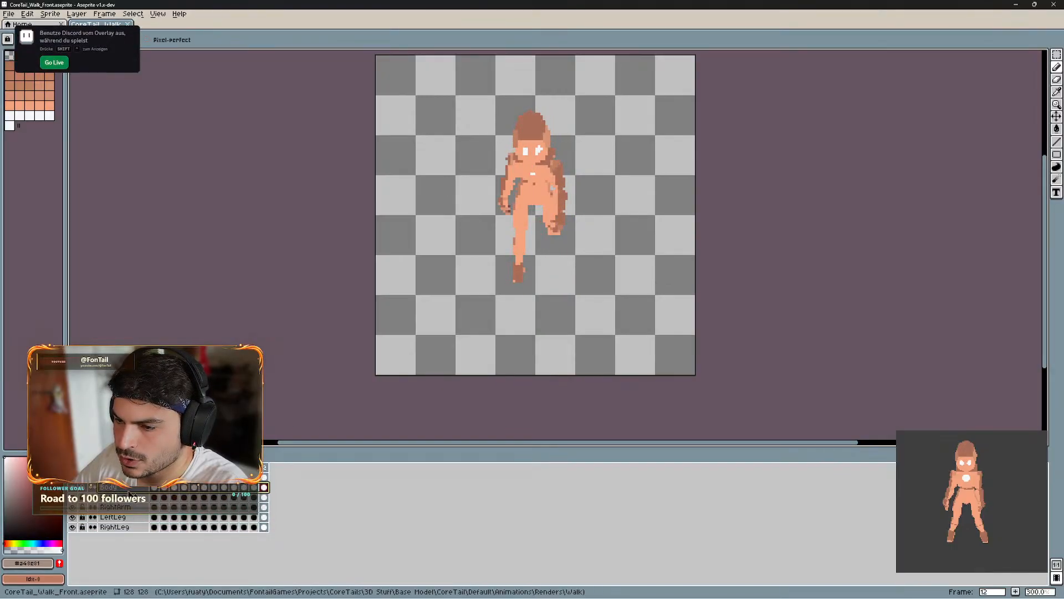
{"action": "left_click_drag", "start_coordinate": [129, 494], "coordinate": [130, 511]}
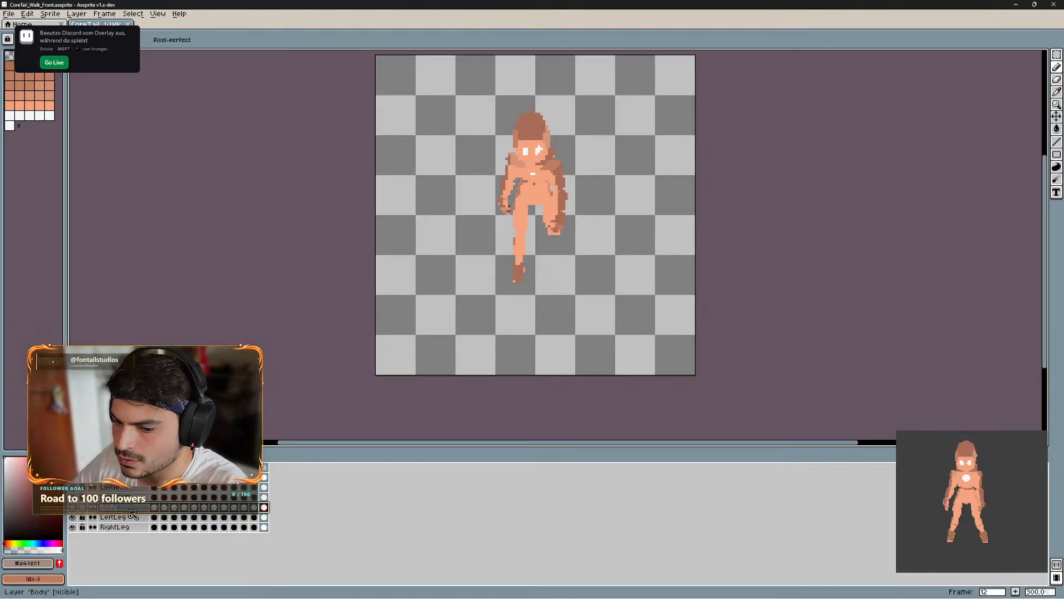
{"action": "left_click_drag", "start_coordinate": [129, 508], "coordinate": [133, 492]}
{"action": "left_click_drag", "start_coordinate": [136, 489], "coordinate": [135, 488]}
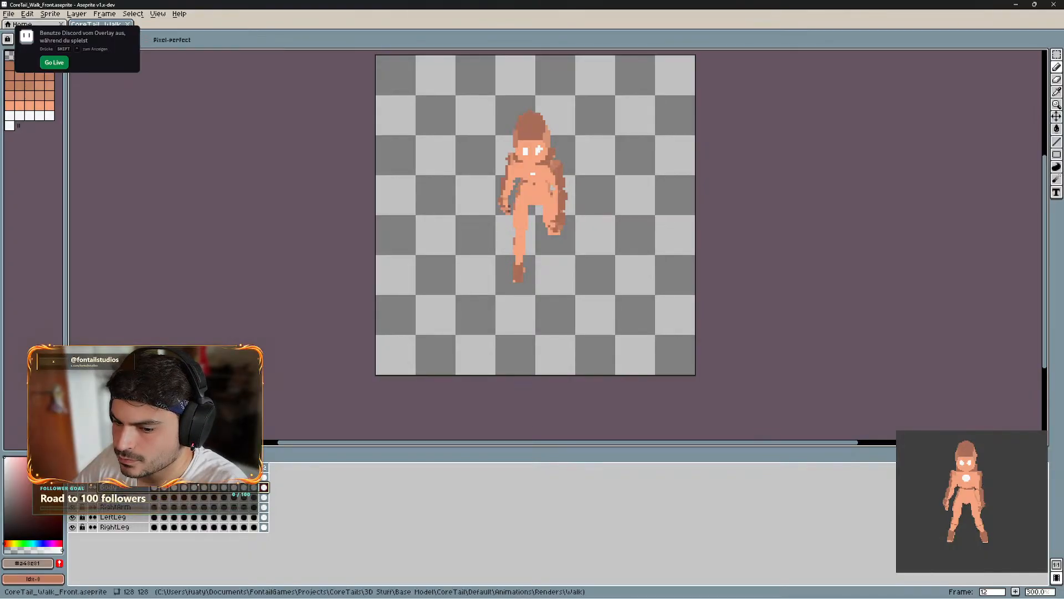
- Play the walk animation and check it with the Body layer hidden and shown again
{"action": "key", "text": "Return"}
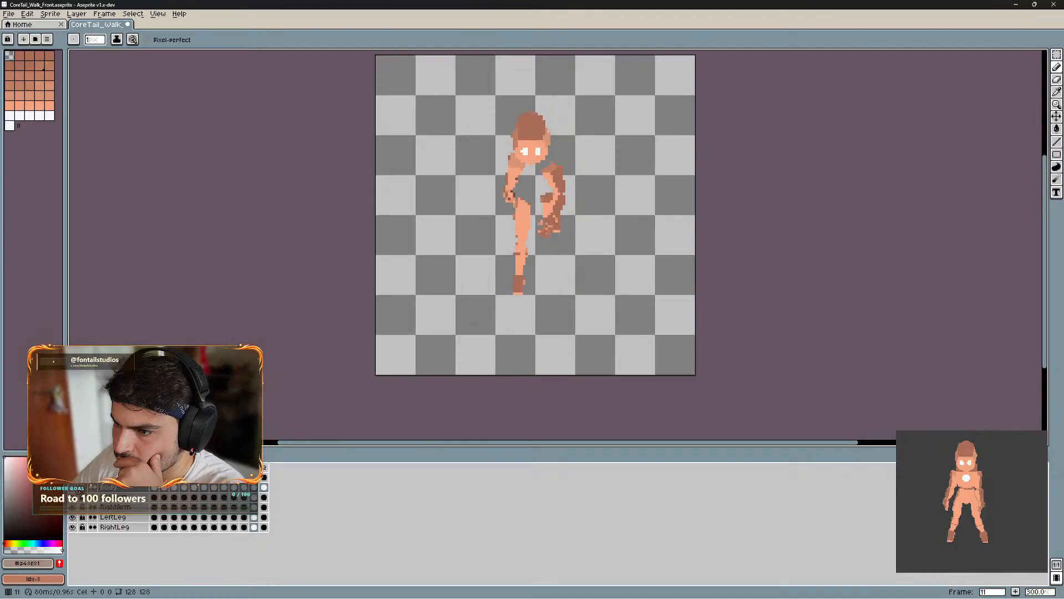
{"action": "left_click", "coordinate": [73, 487]}
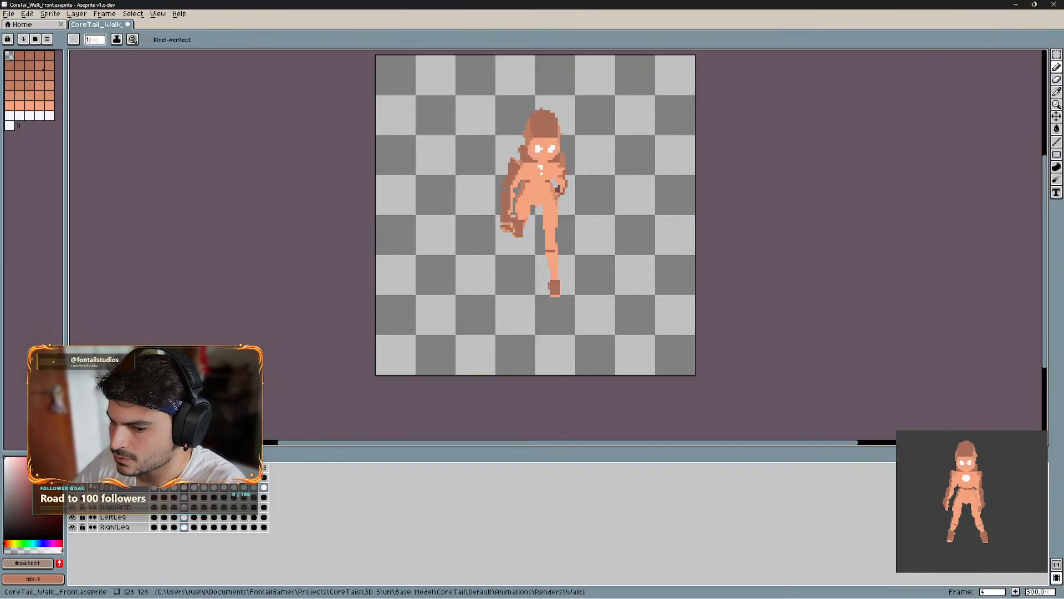
{"action": "key", "text": "Return"}
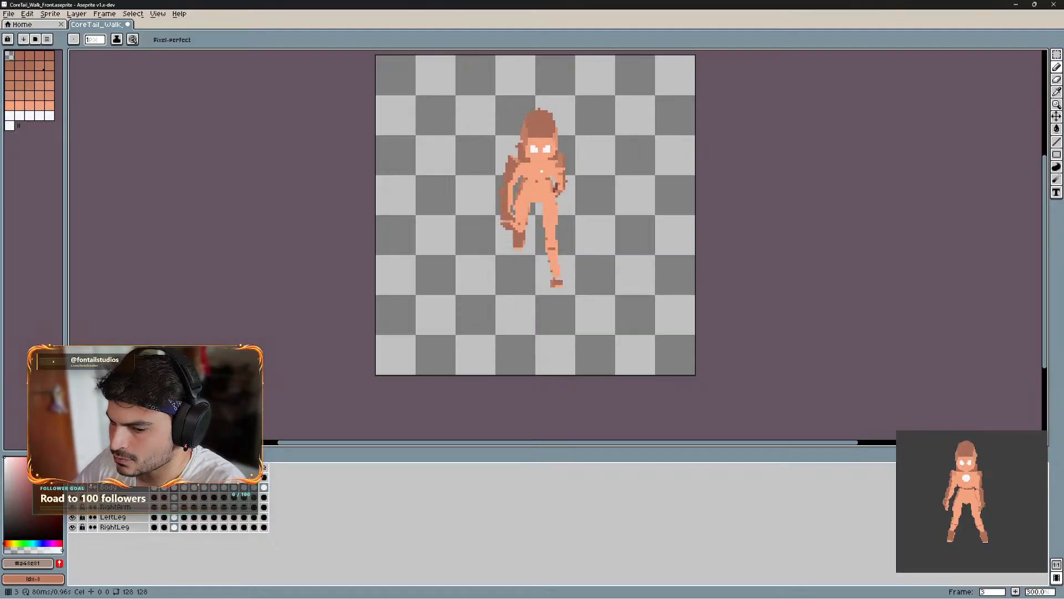
- Quit Aseprite, saving the changes to CoreTail_Walk_Front.aseprite
{"action": "left_click", "coordinate": [1054, 5]}
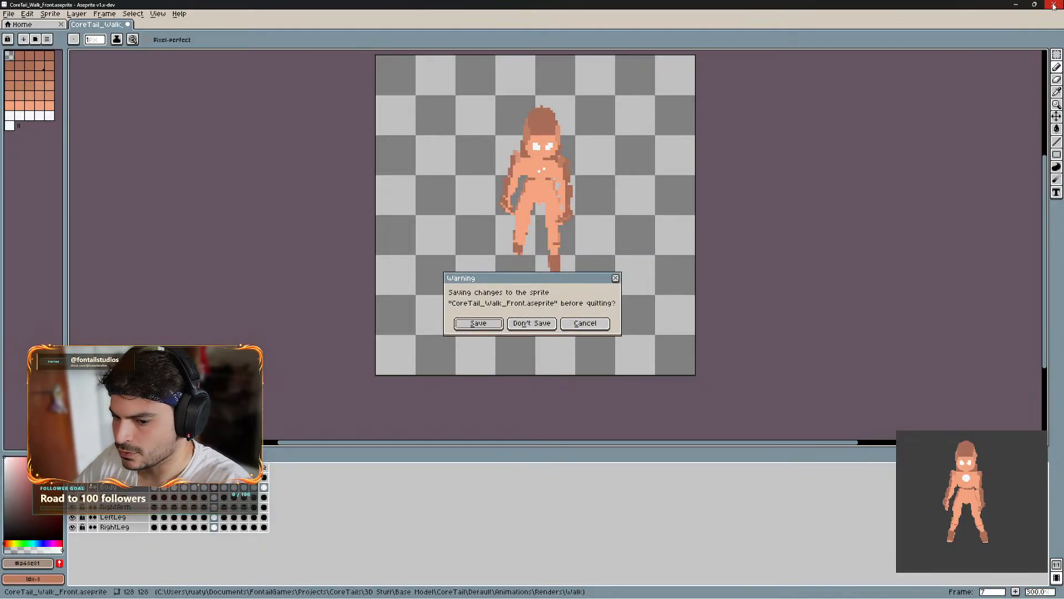
{"action": "left_click", "coordinate": [519, 327]}
{"action": "left_click", "coordinate": [475, 301]}
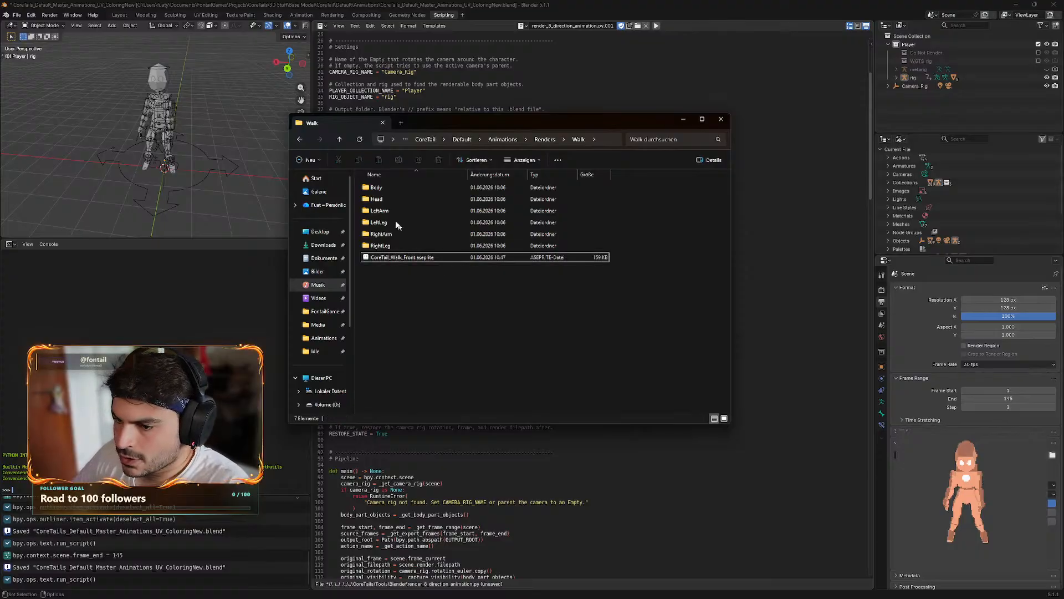
{"action": "left_click", "coordinate": [299, 138]}
{"action": "left_click_drag", "start_coordinate": [458, 287], "coordinate": [392, 189]}
{"action": "left_click_drag", "start_coordinate": [418, 281], "coordinate": [394, 191]}
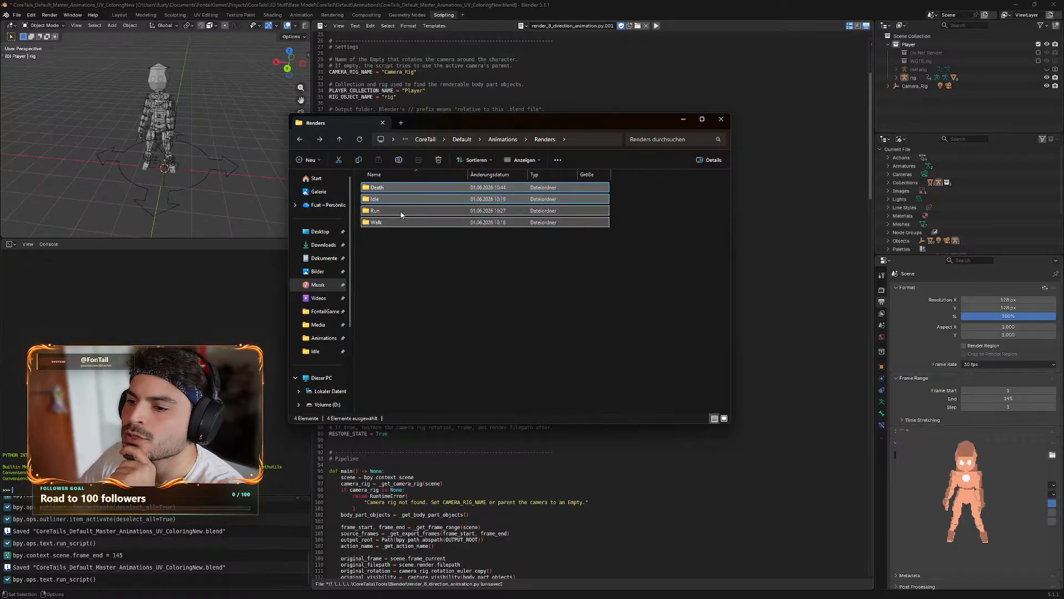
{"action": "left_click", "coordinate": [417, 258]}
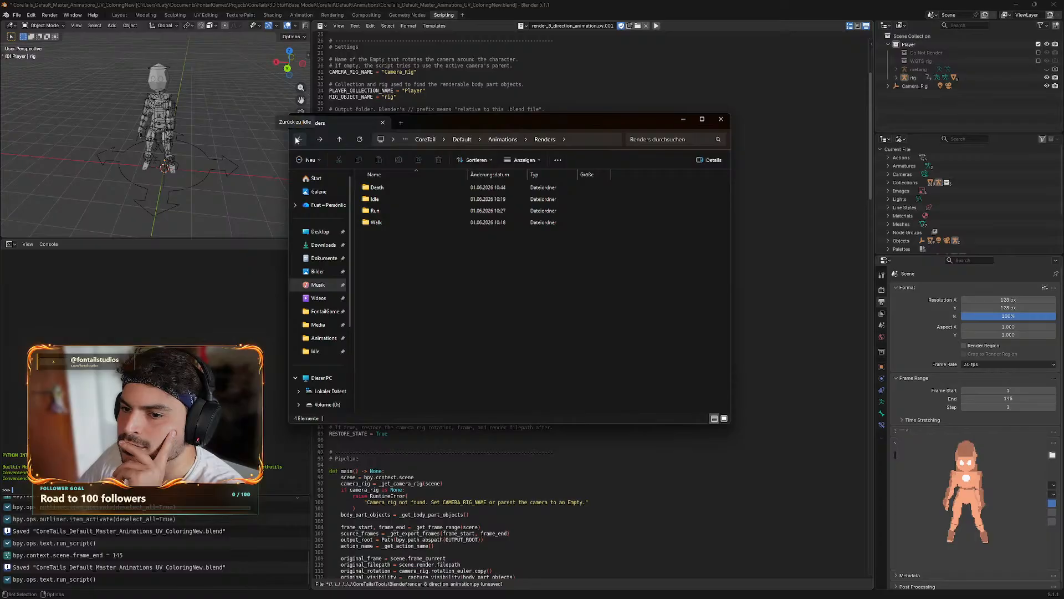
{"action": "left_click", "coordinate": [298, 140]}
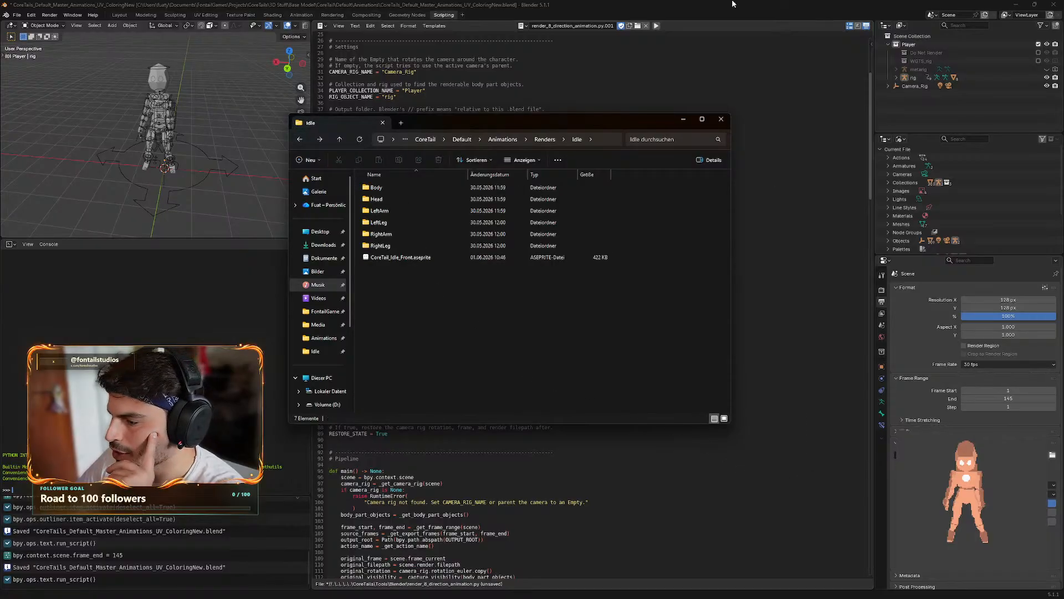
- Switch to Blender's Layout workspace and assign the Run action to the rig
{"action": "left_click", "coordinate": [733, 5]}
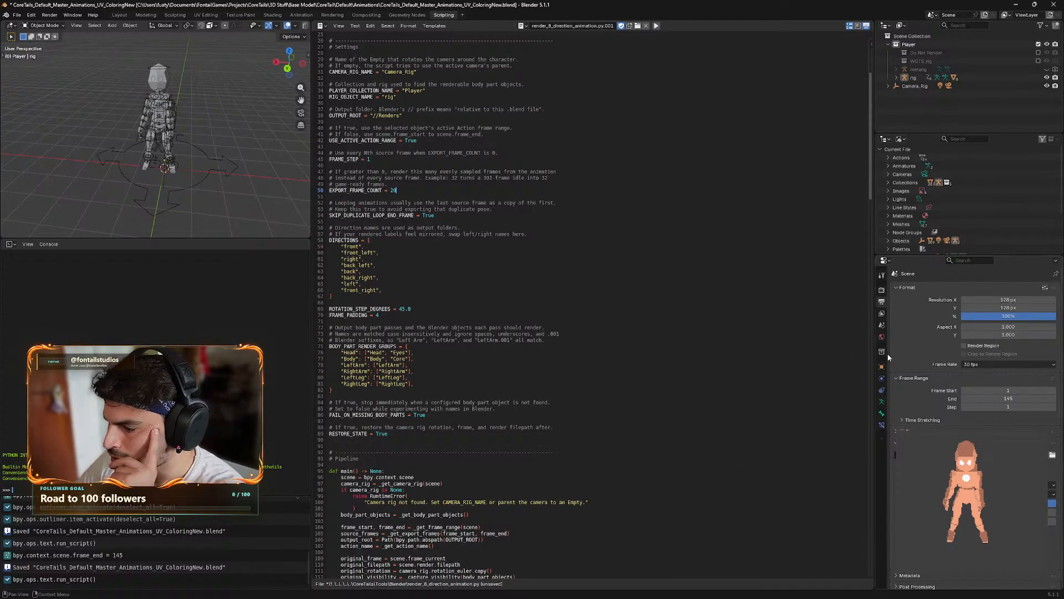
{"action": "left_click", "coordinate": [119, 15]}
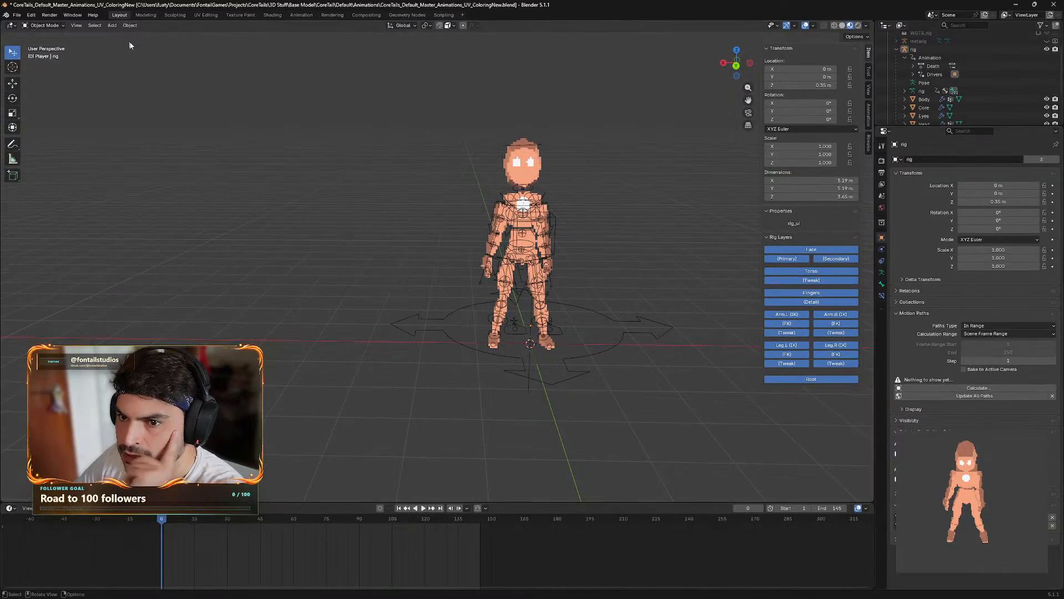
{"action": "left_click", "coordinate": [900, 517]}
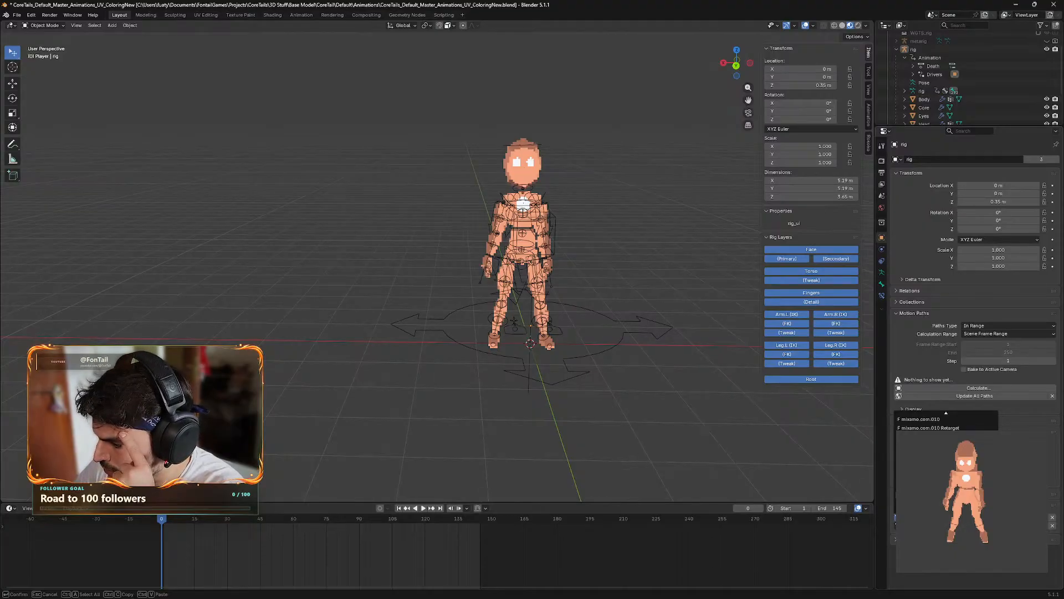
{"action": "key", "text": "Escape"}
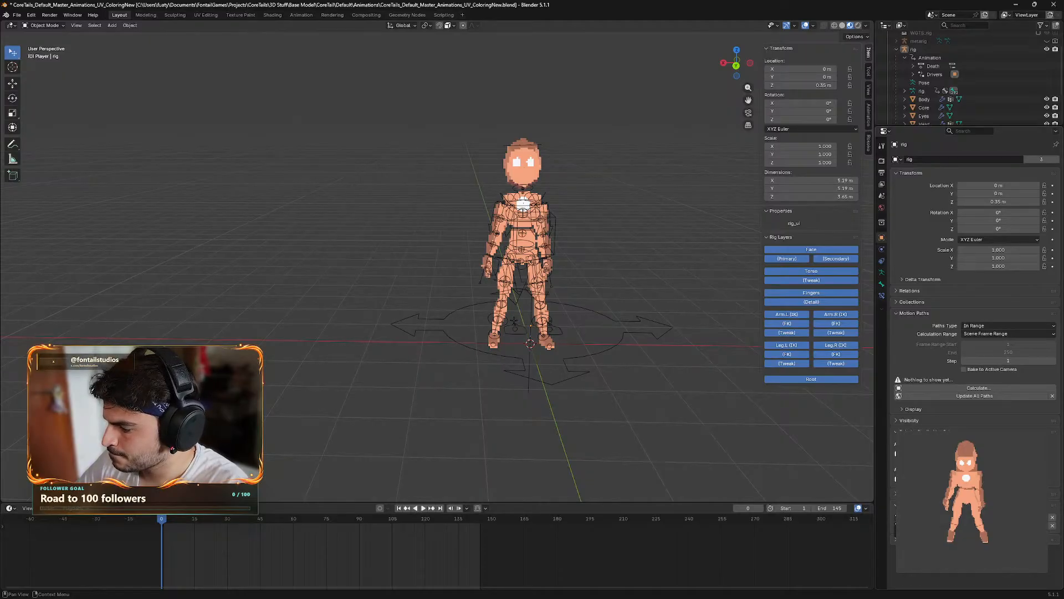
{"action": "left_click", "coordinate": [899, 517]}
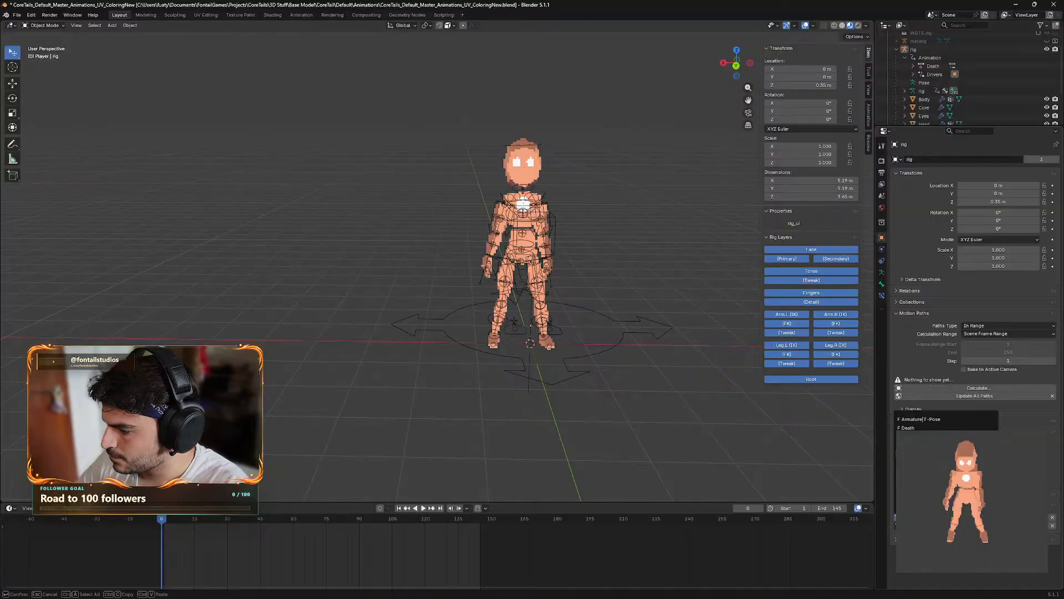
{"action": "left_click", "coordinate": [920, 471]}
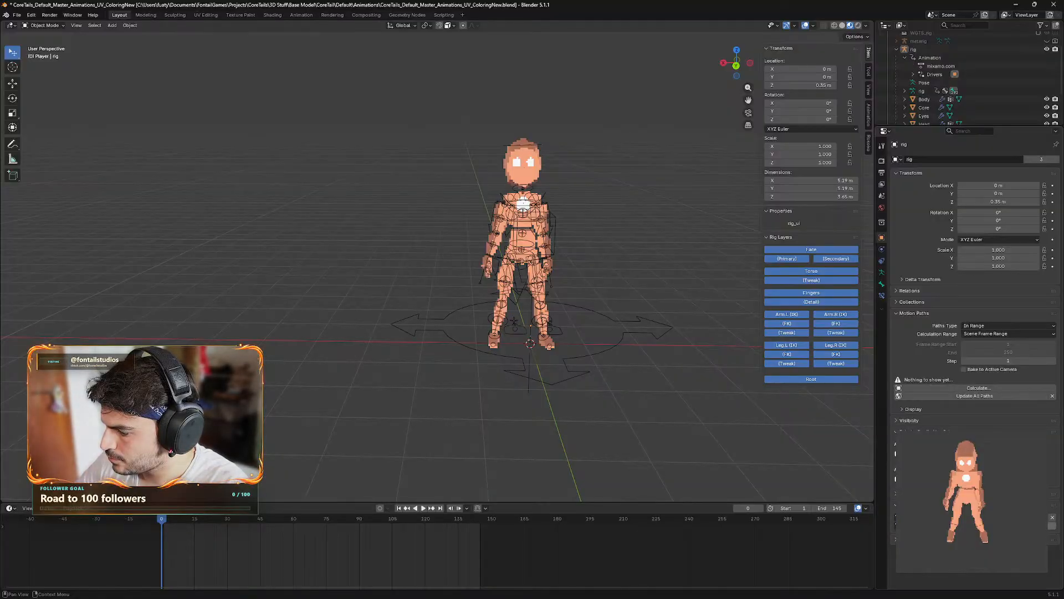
{"action": "left_click", "coordinate": [899, 517]}
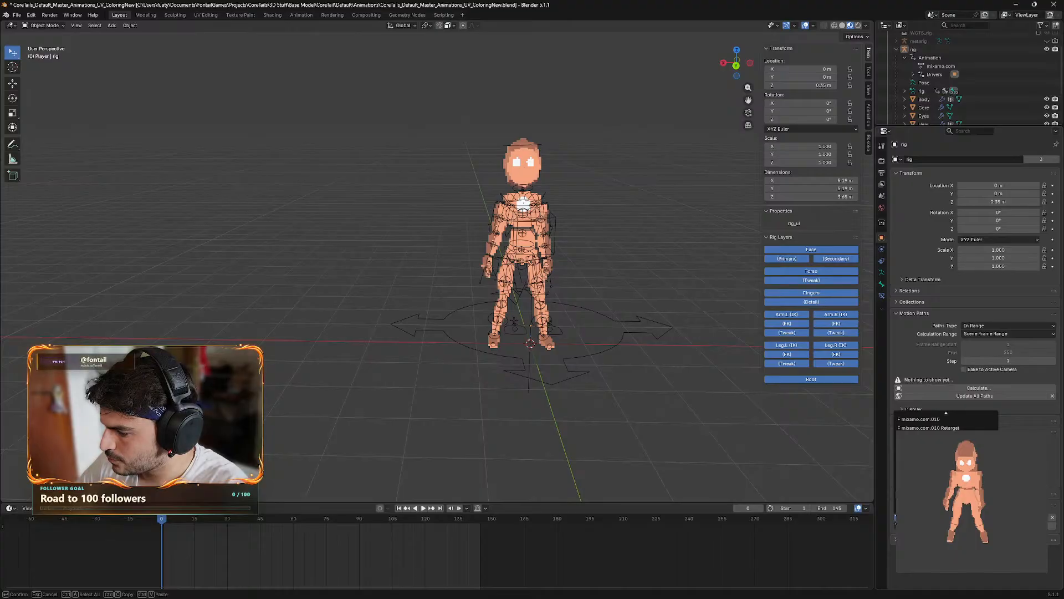
{"action": "left_click", "coordinate": [920, 471]}
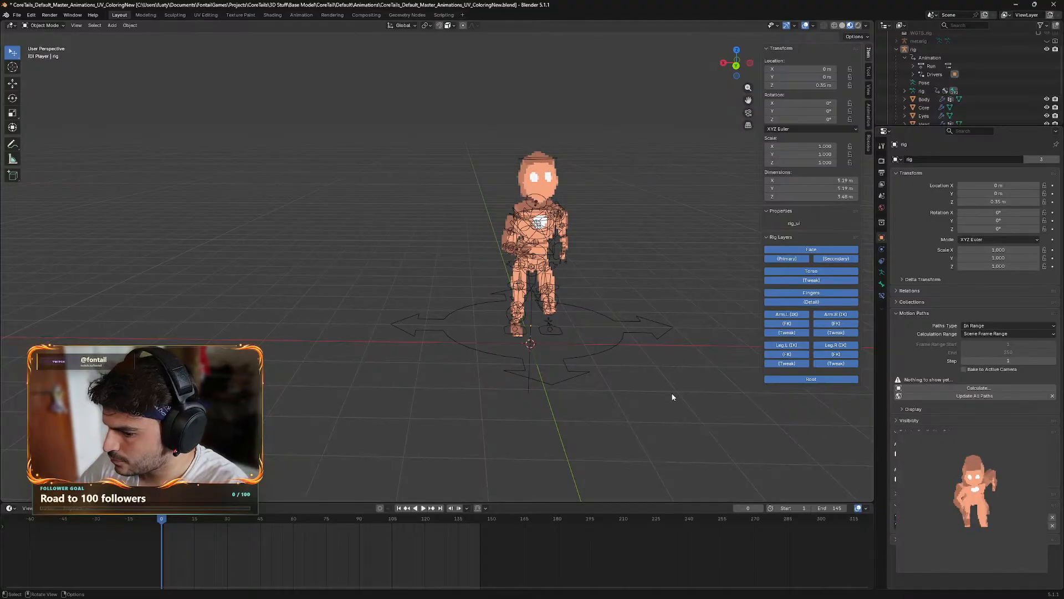
- Play the Run animation in the viewport and examine the character's pose from several angles
{"action": "left_click_drag", "start_coordinate": [672, 395], "coordinate": [629, 382]}
{"action": "key", "text": "space"}
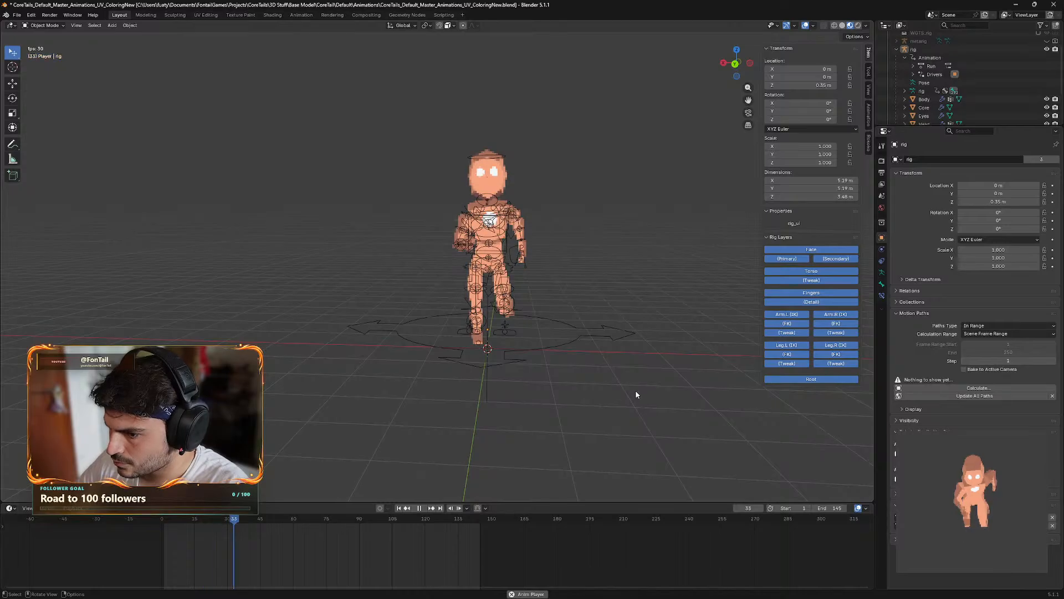
{"action": "key", "text": "space"}
{"action": "mouse_move", "coordinate": [635, 392]}
{"action": "left_mouse_down"}
{"action": "mouse_move", "coordinate": [668, 418]}
{"action": "mouse_move", "coordinate": [636, 411]}
{"action": "mouse_move", "coordinate": [642, 404]}
{"action": "left_mouse_up"}
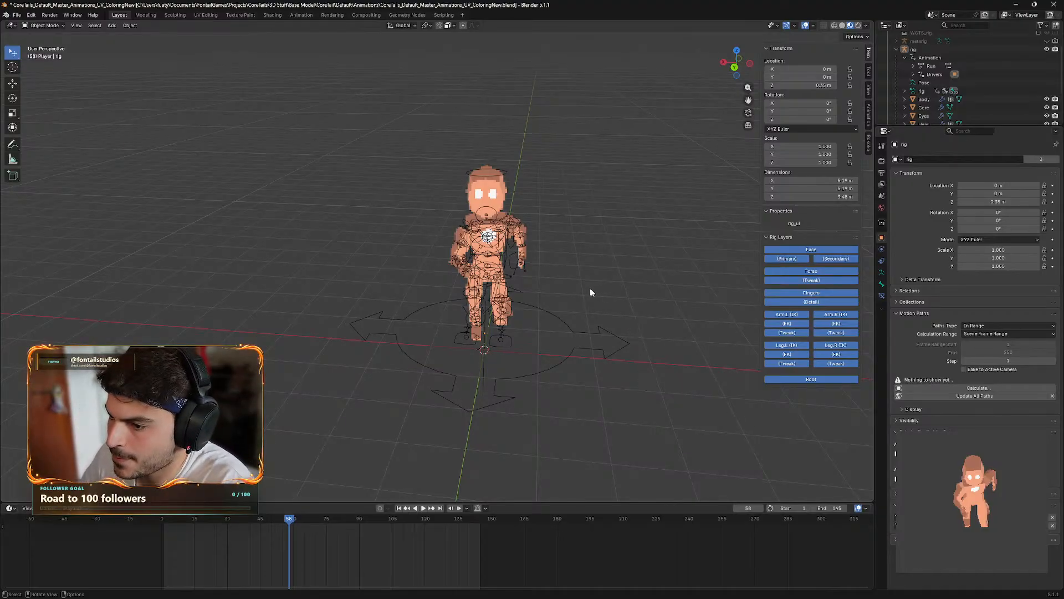
{"action": "left_click_drag", "start_coordinate": [590, 290], "coordinate": [574, 362]}
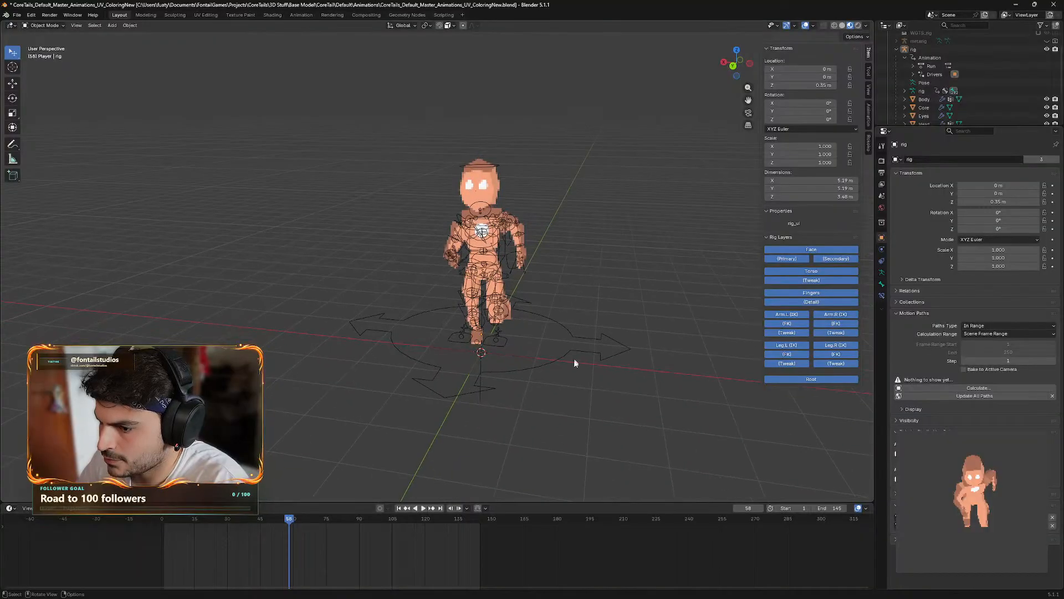
- Switch to Mixamo in the browser and search the animations for "hurt"
{"action": "mouse_move", "coordinate": [686, 594]}
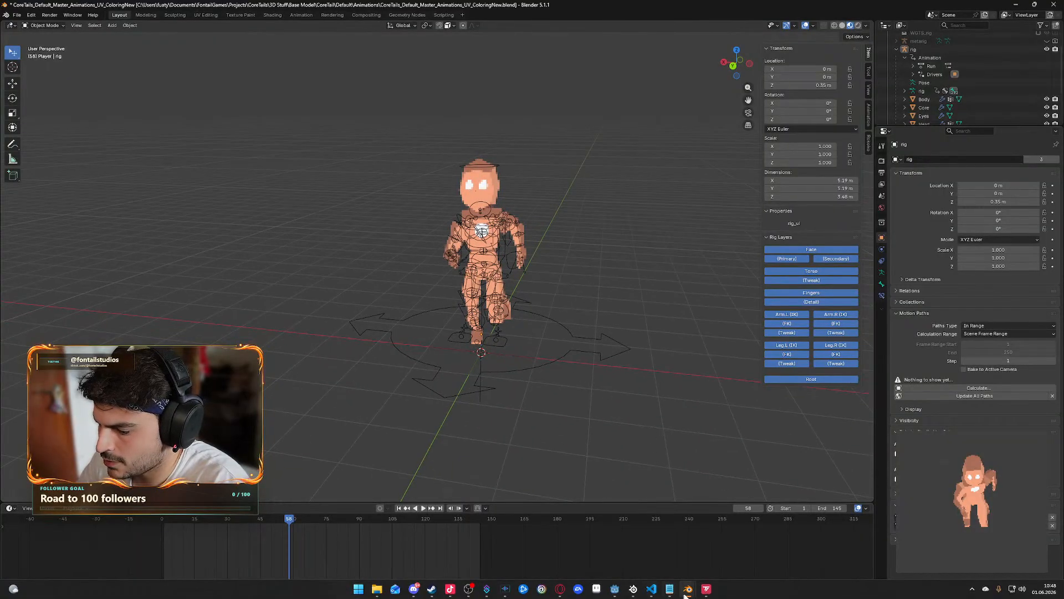
{"action": "left_click", "coordinate": [558, 589]}
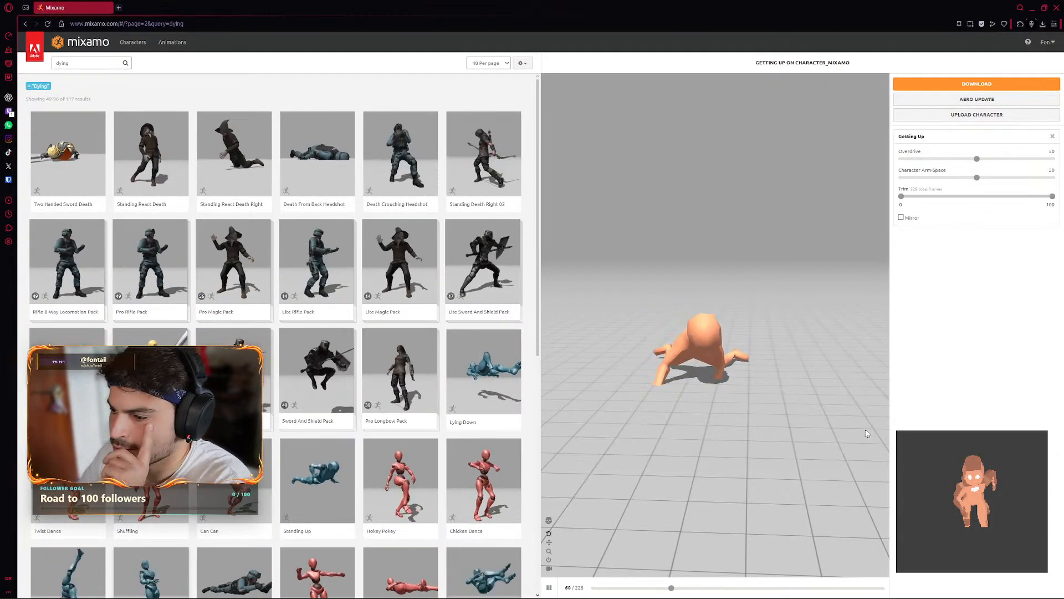
{"action": "left_click", "coordinate": [89, 63]}
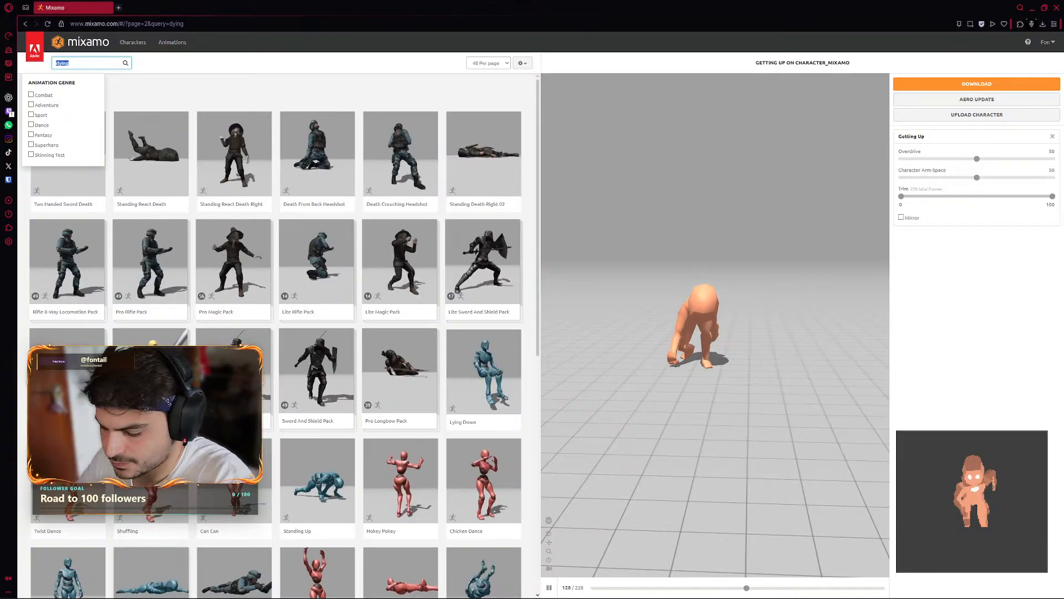
{"action": "type", "text": "hurt"}
{"action": "key", "text": "Return"}
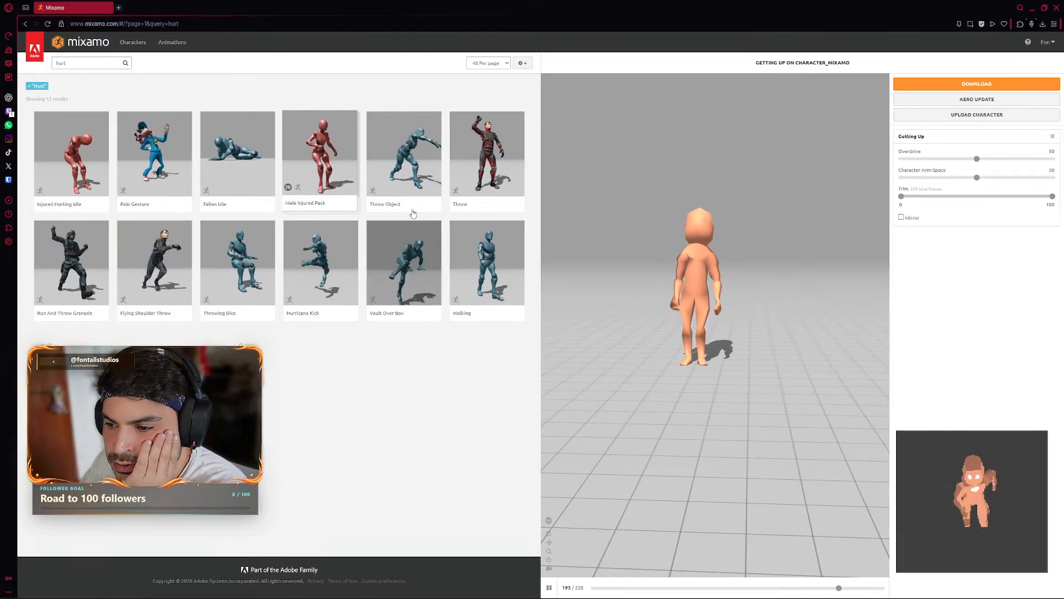
- Search the Mixamo animations for "damage" and then for "hit"
{"action": "double_click", "coordinate": [63, 63]}
{"action": "type", "text": "dam"}
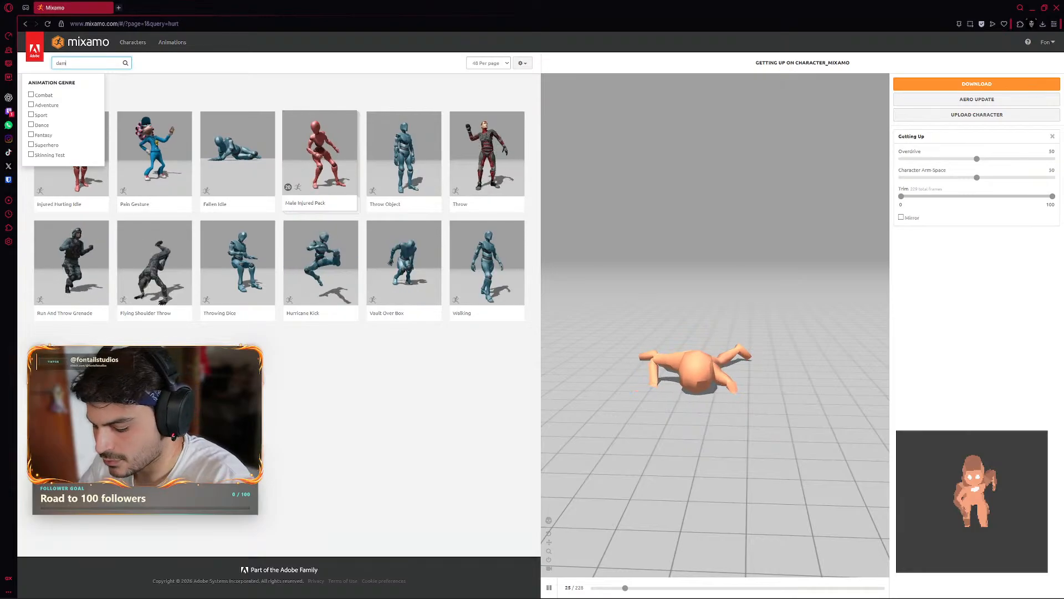
{"action": "type", "text": "age"}
{"action": "key", "text": "Return"}
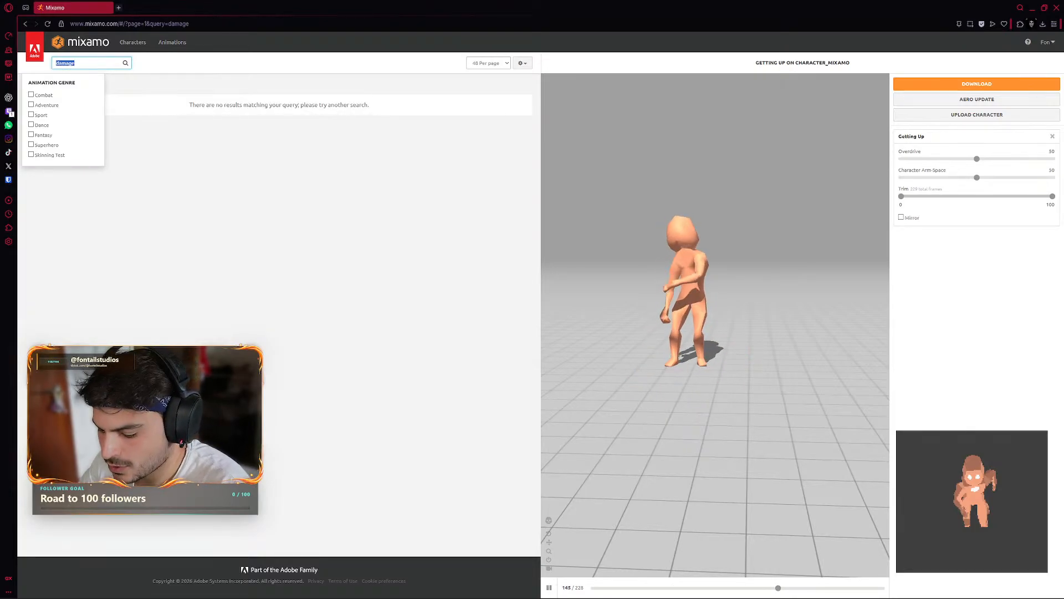
{"action": "type", "text": "hit"}
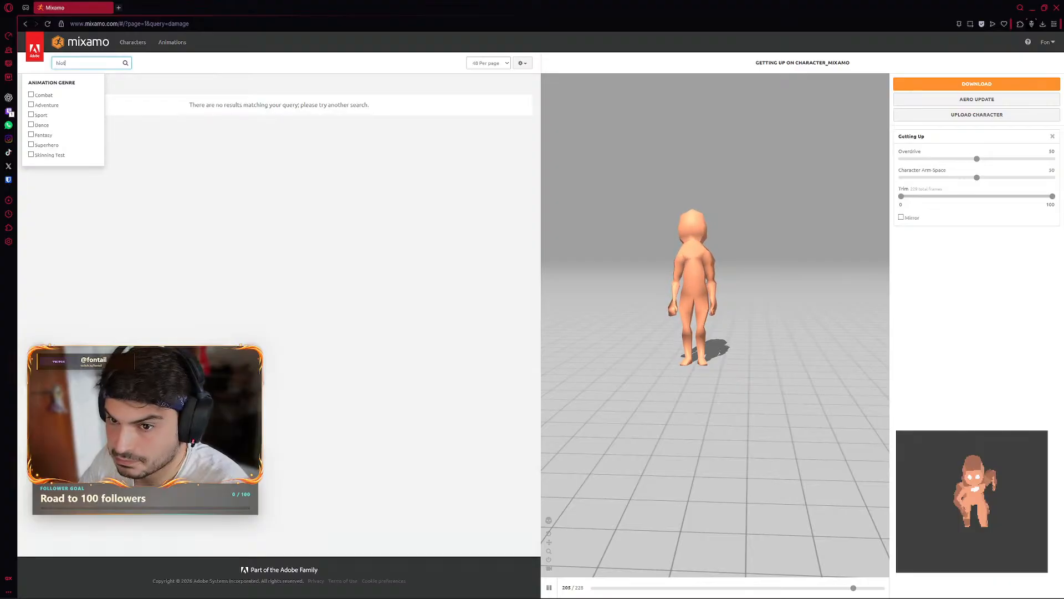
{"action": "key", "text": "Return"}
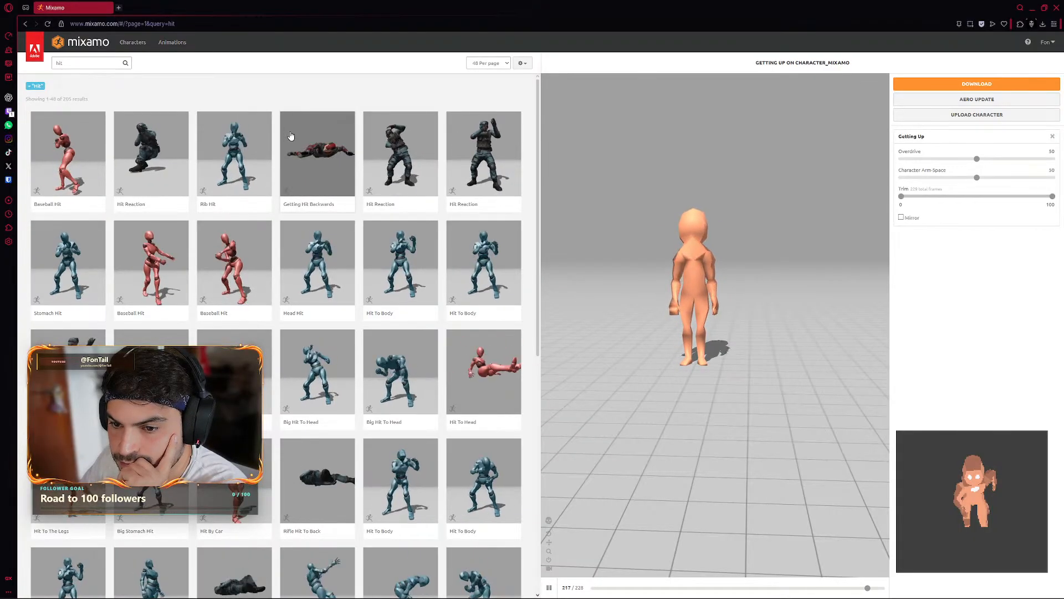
- Browse the first page of "hit" animations and preview Getting Hit on the character
{"action": "scroll", "coordinate": [290, 136], "scroll_direction": "down", "scroll_amount": 1}
{"action": "scroll", "coordinate": [291, 136], "scroll_direction": "down", "scroll_amount": 3}
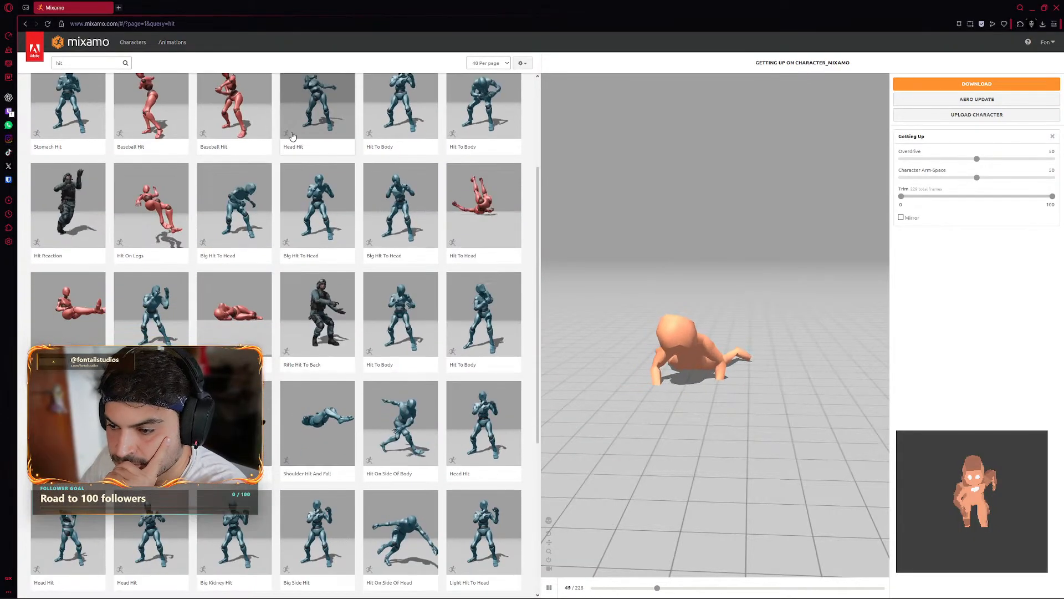
{"action": "scroll", "coordinate": [293, 136], "scroll_direction": "down", "scroll_amount": 2}
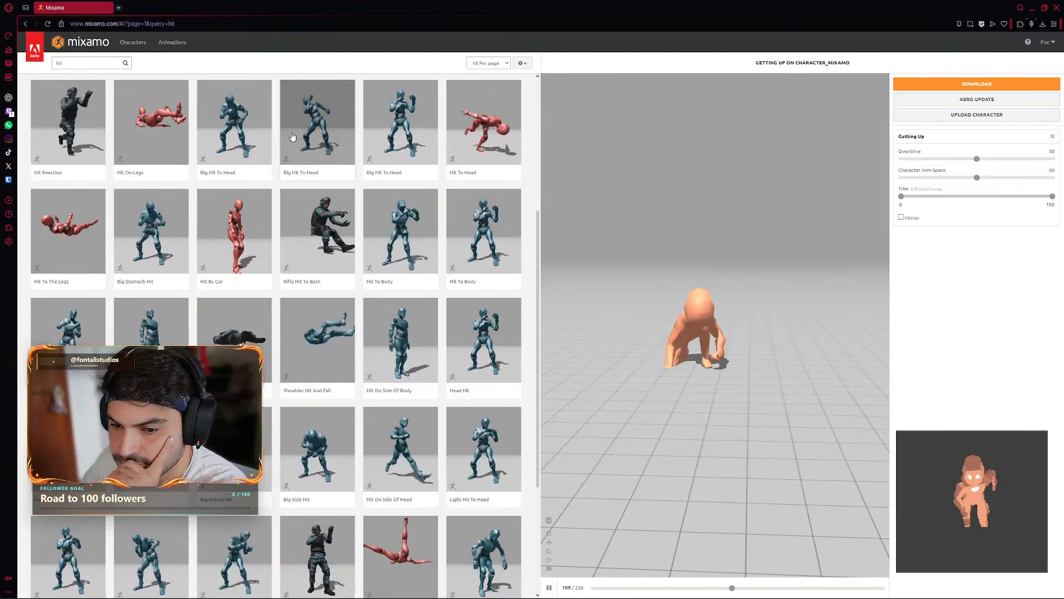
{"action": "scroll", "coordinate": [293, 136], "scroll_direction": "down", "scroll_amount": 3}
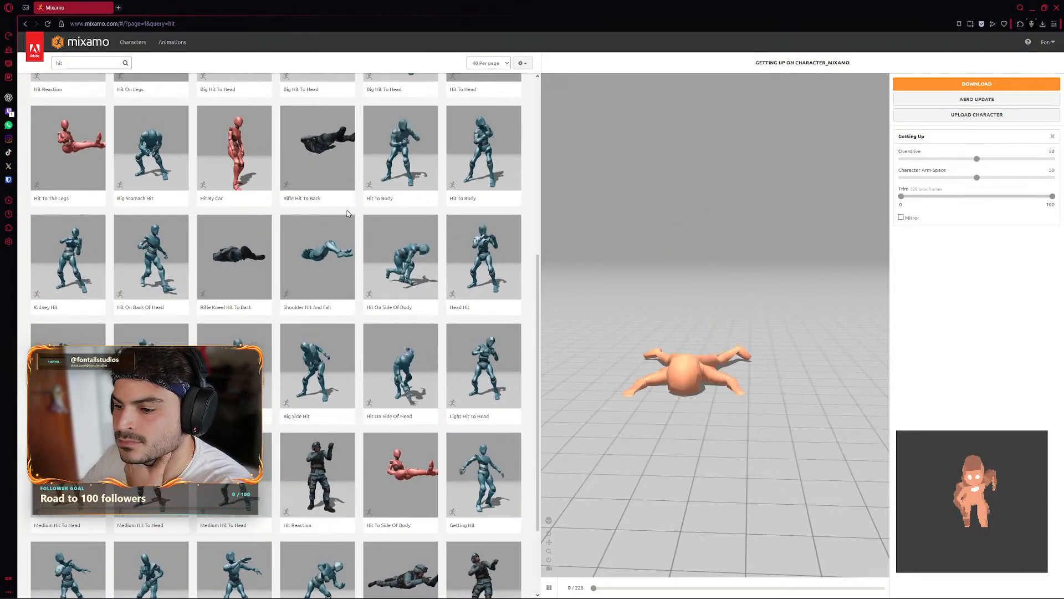
{"action": "scroll", "coordinate": [348, 214], "scroll_direction": "down", "scroll_amount": 4}
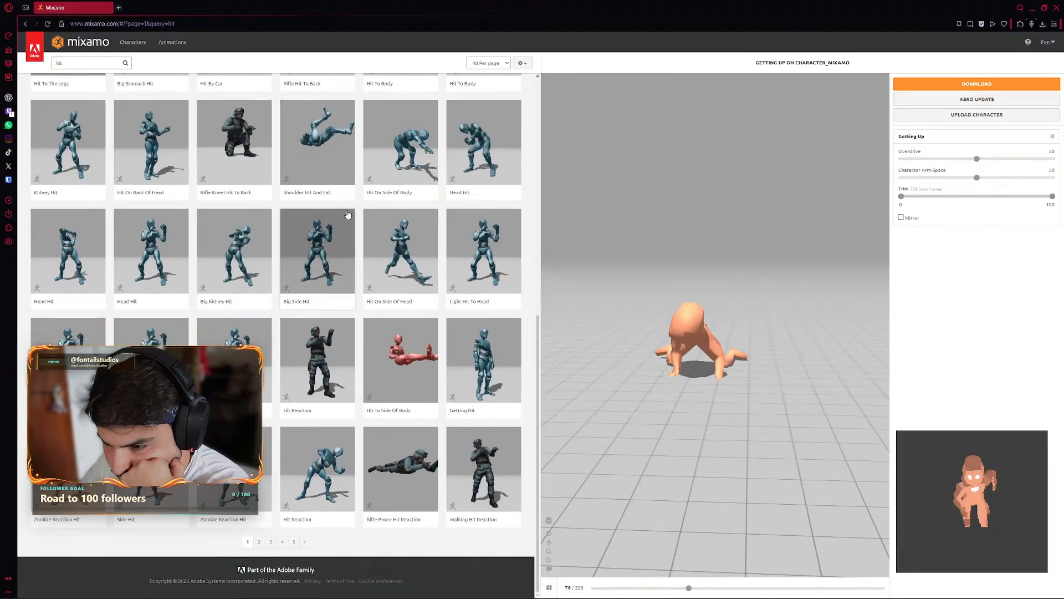
{"action": "left_click", "coordinate": [484, 344]}
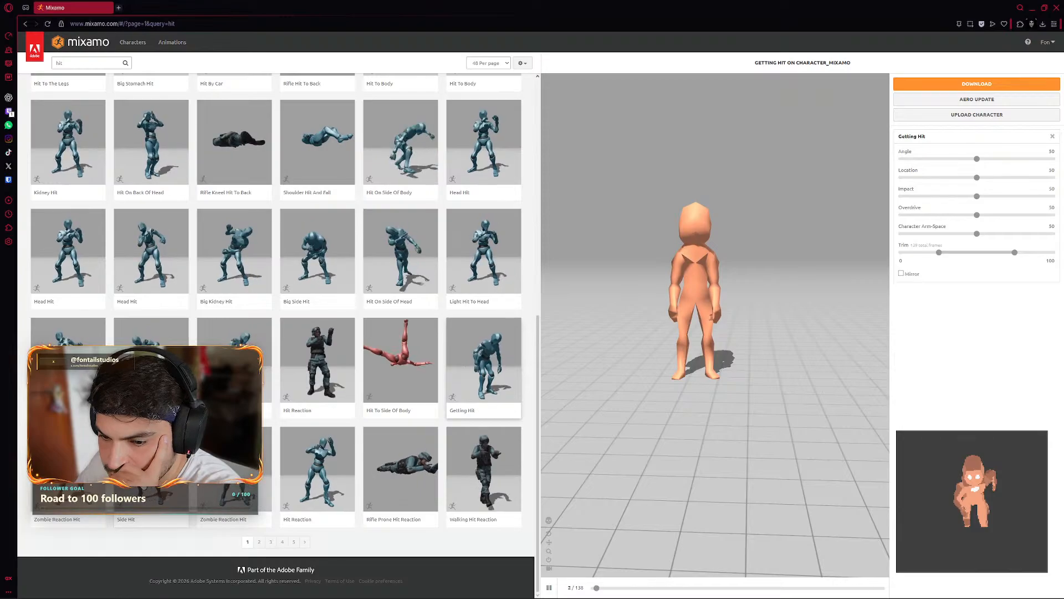
- Look through the second page of "hit" animations for a suitable hurt reaction
{"action": "left_click", "coordinate": [260, 542]}
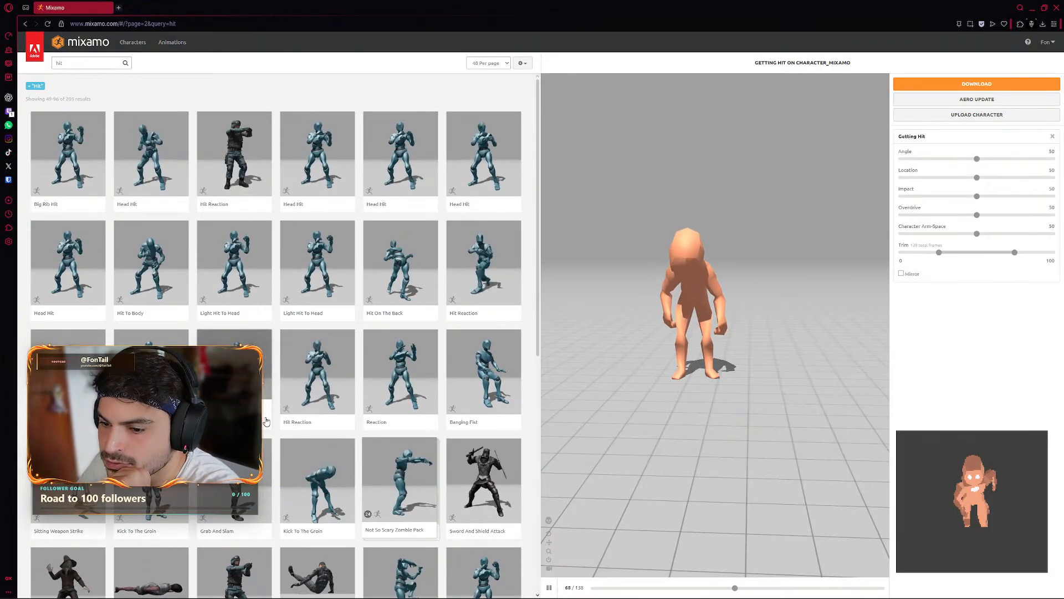
{"action": "scroll", "coordinate": [266, 421], "scroll_direction": "down", "scroll_amount": 4}
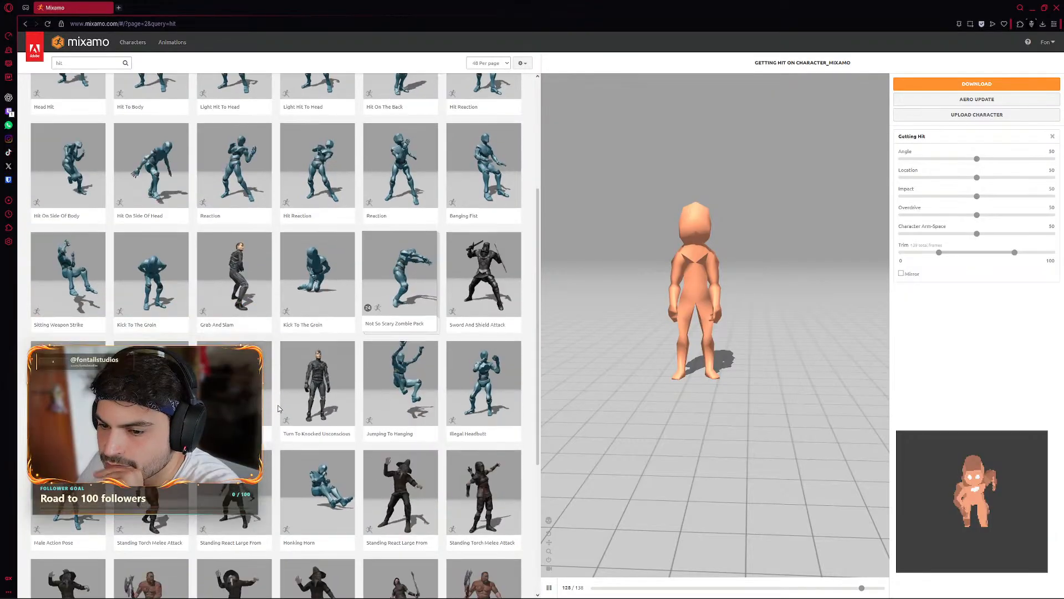
{"action": "scroll", "coordinate": [278, 409], "scroll_direction": "down", "scroll_amount": 3}
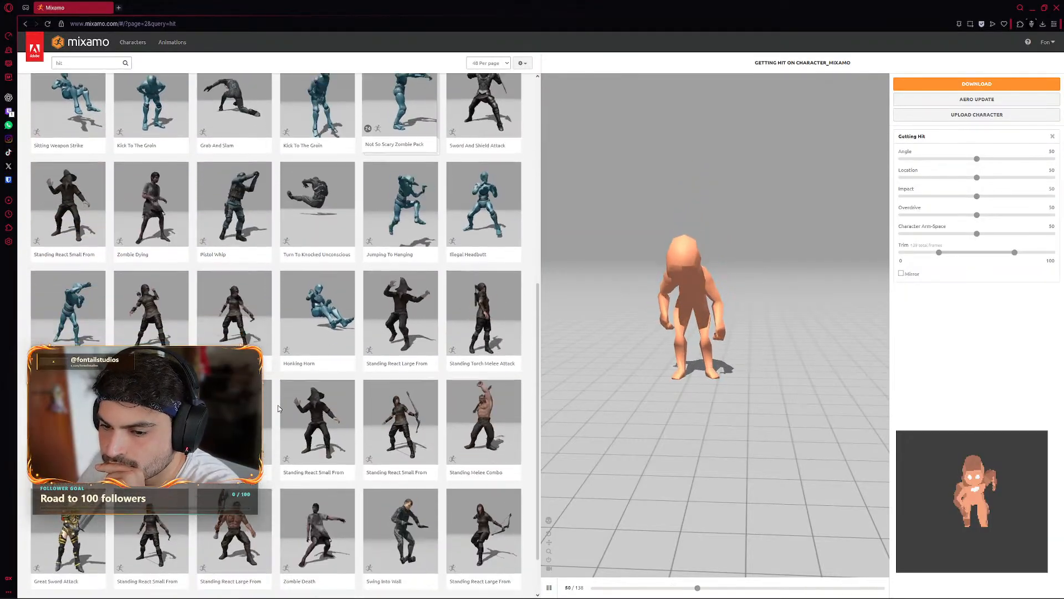
{"action": "scroll", "coordinate": [278, 408], "scroll_direction": "down", "scroll_amount": 2}
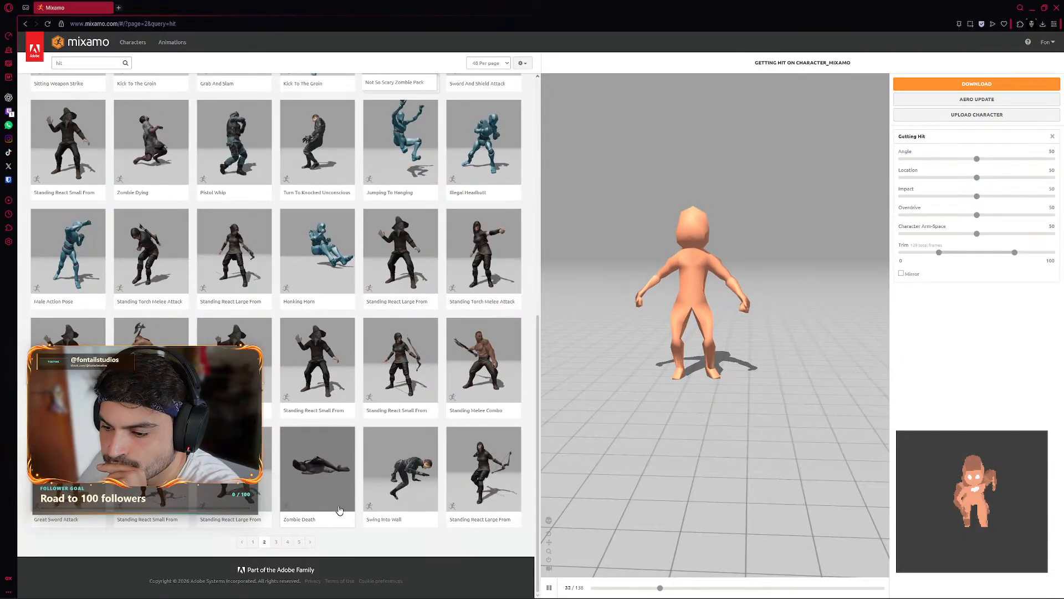
- Browse the third page of "hit" animations and preview Burpee Start and Sumo High Pull on the character
{"action": "left_click", "coordinate": [276, 542]}
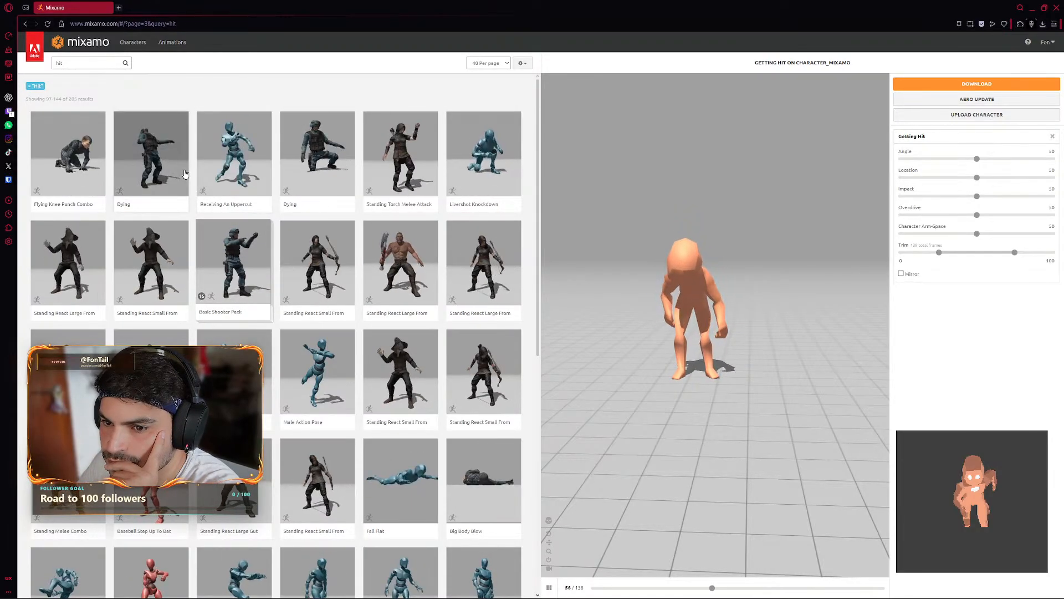
{"action": "scroll", "coordinate": [287, 296], "scroll_direction": "down", "scroll_amount": 3}
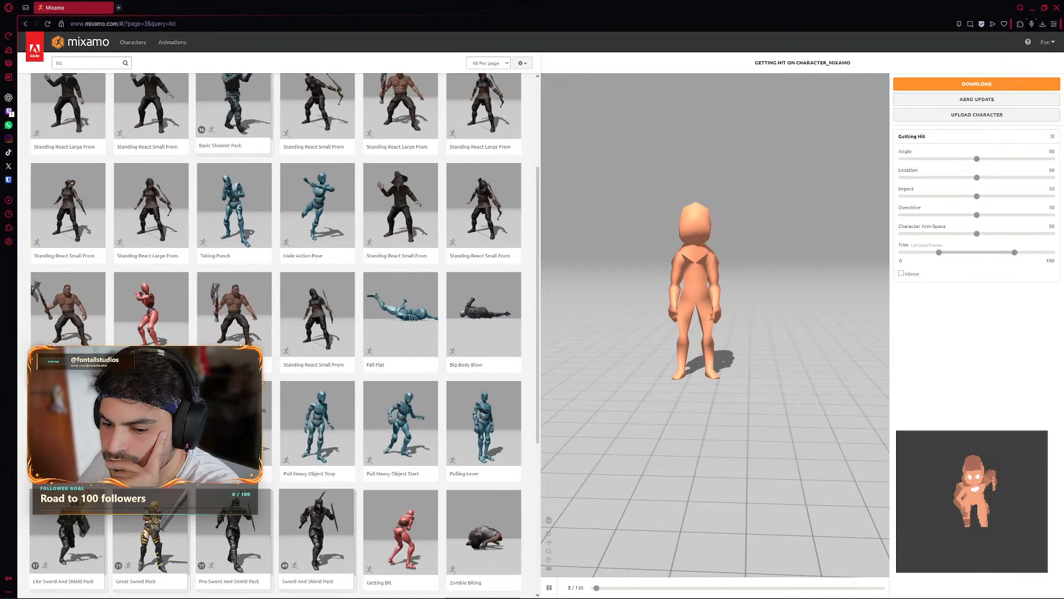
{"action": "scroll", "coordinate": [409, 451], "scroll_direction": "down", "scroll_amount": 4}
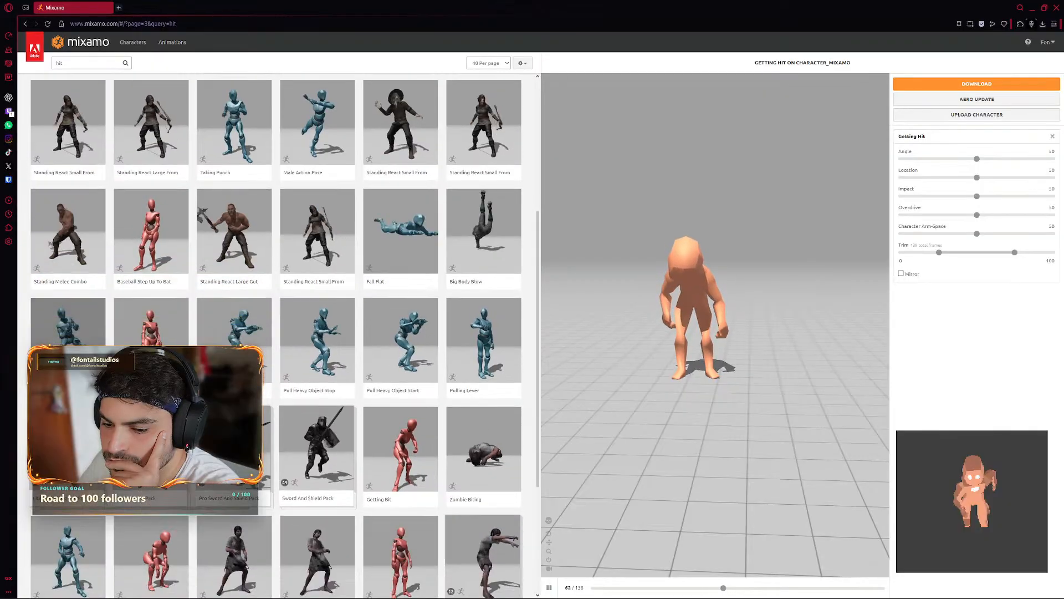
{"action": "scroll", "coordinate": [370, 450], "scroll_direction": "down", "scroll_amount": 2}
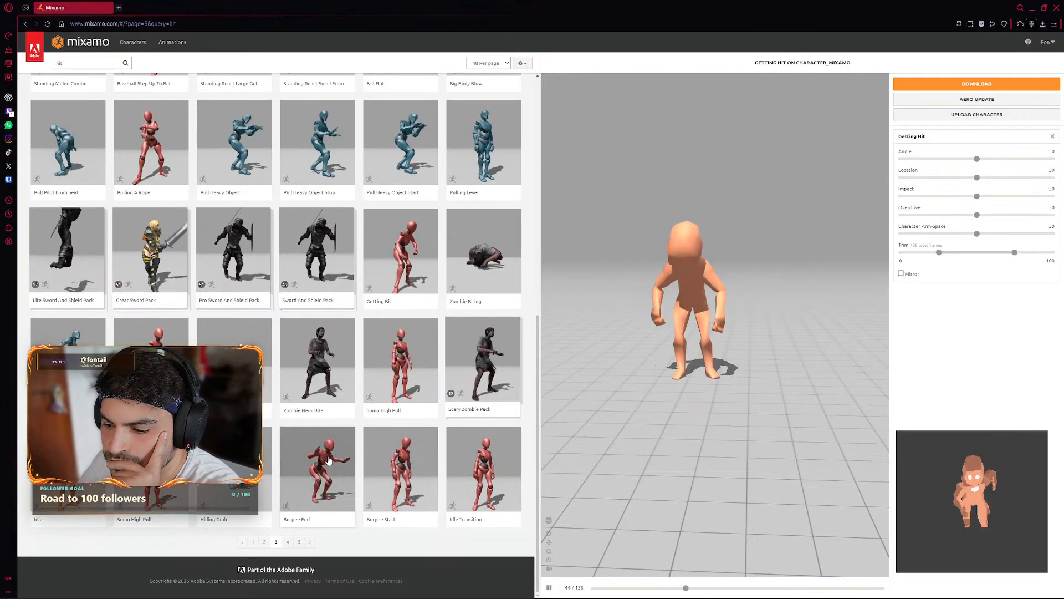
{"action": "left_click", "coordinate": [389, 470]}
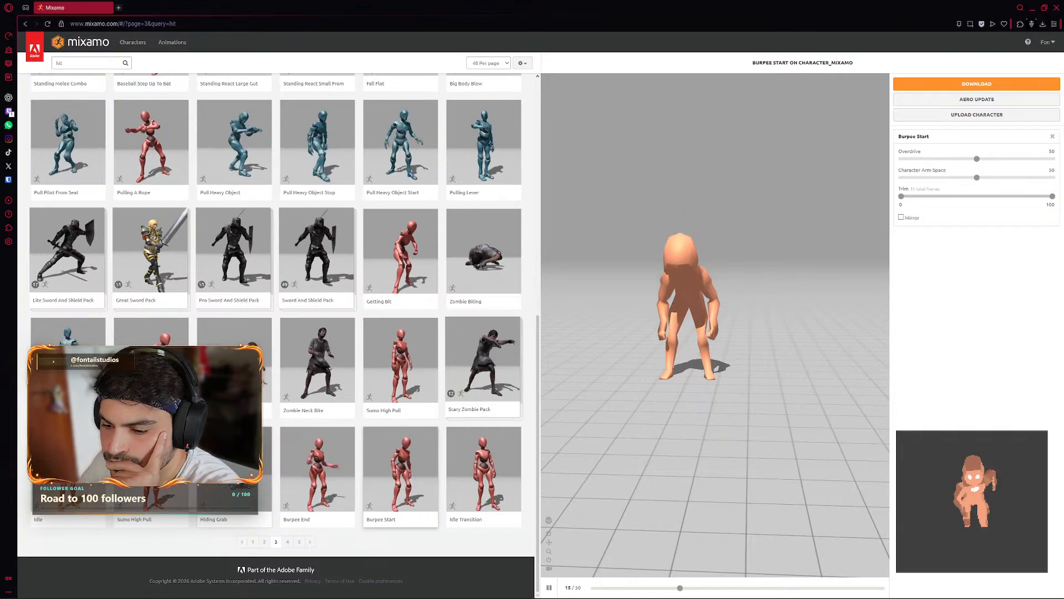
{"action": "left_click", "coordinate": [152, 471]}
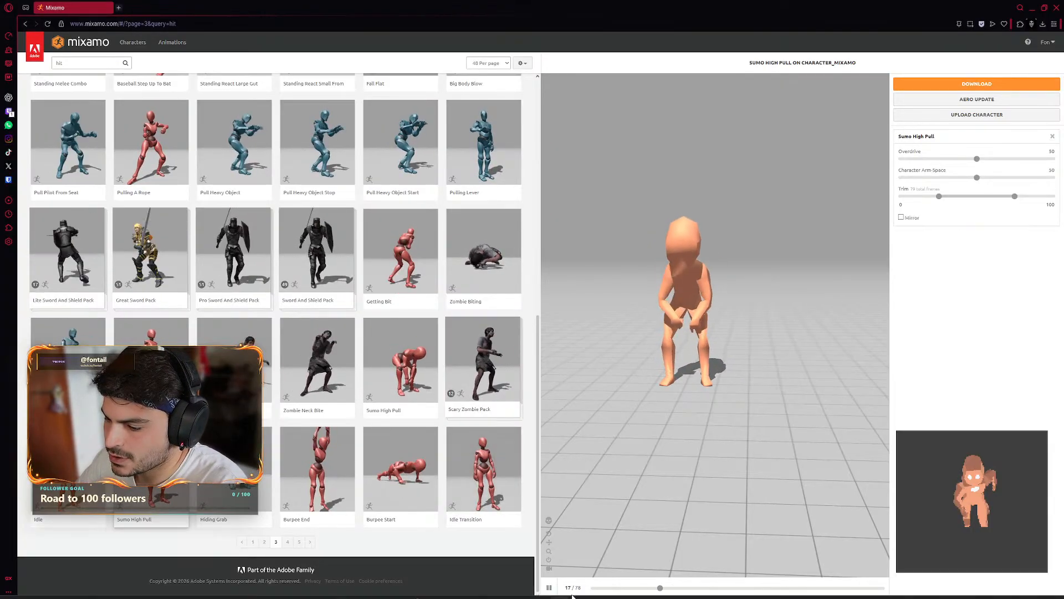
- Minimize the browser, switch to the Godot editor and run the demo_room scene
{"action": "left_click", "coordinate": [1034, 7]}
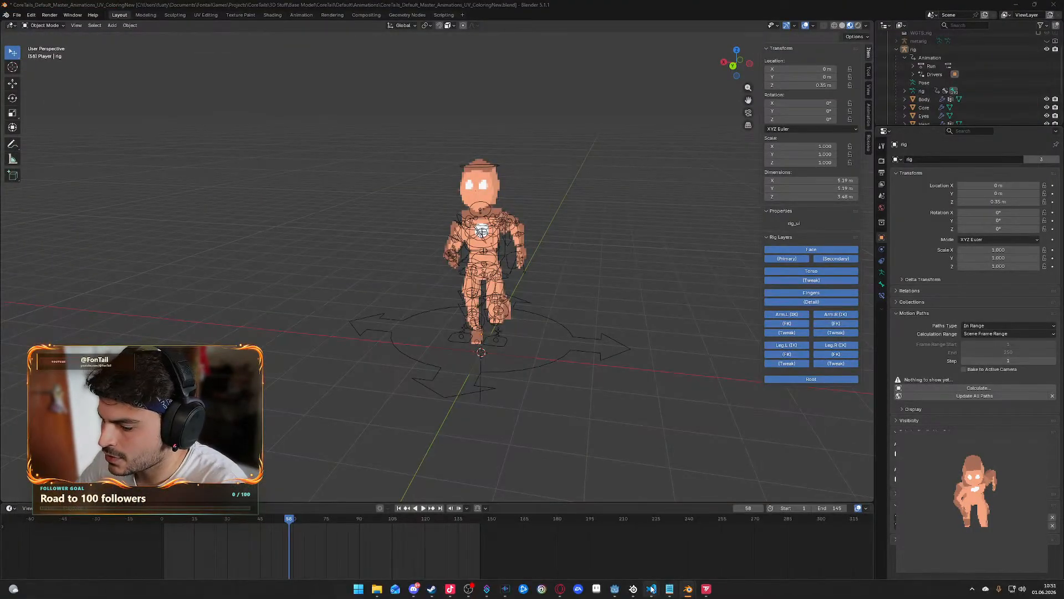
{"action": "left_click", "coordinate": [616, 589]}
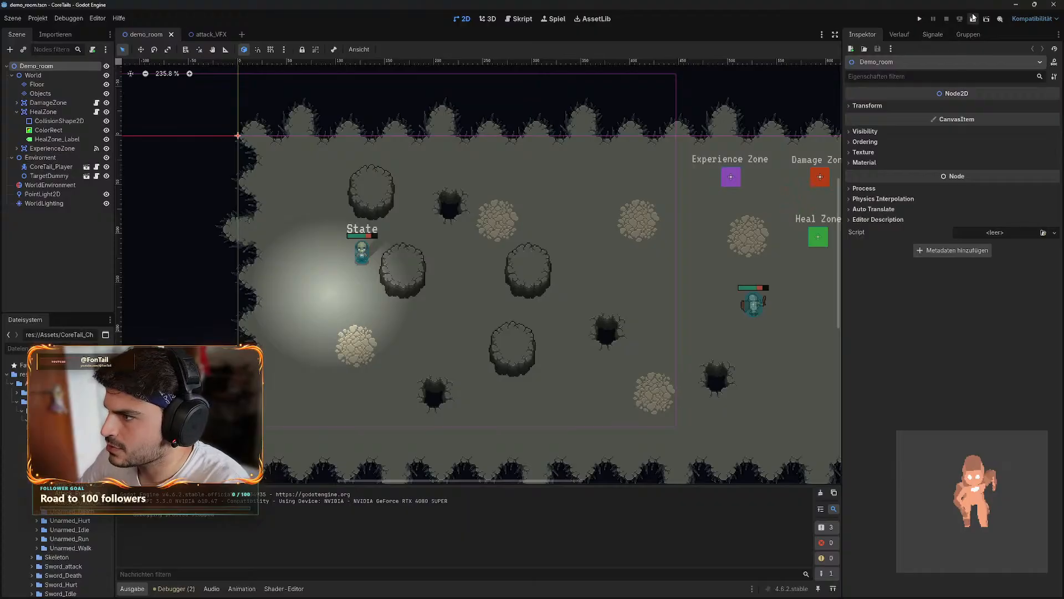
{"action": "left_click", "coordinate": [974, 18]}
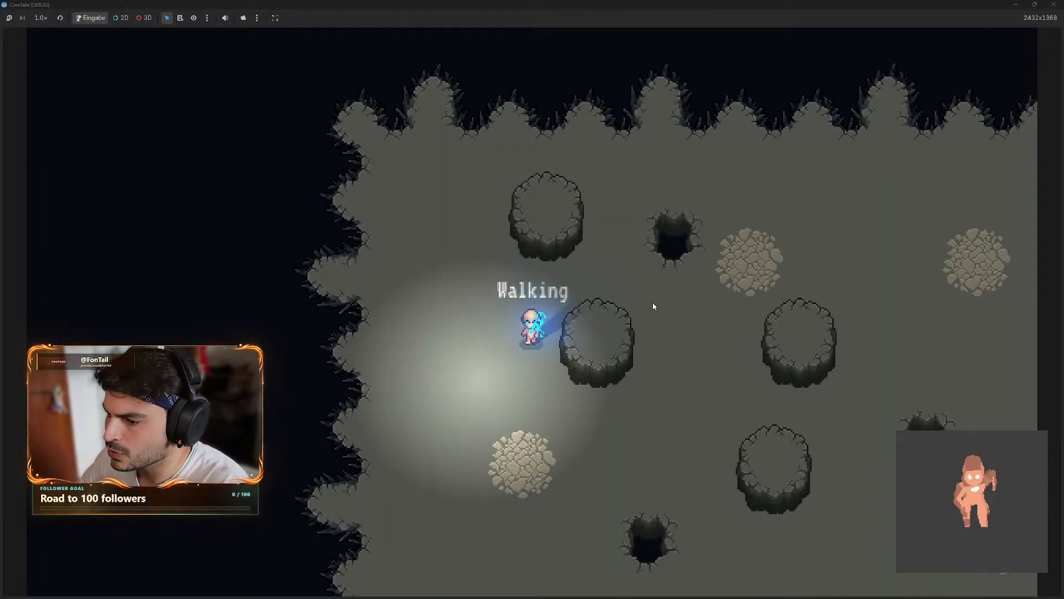
- Run the player across the demo room to the Damage Zone and step into it
{"action": "key", "text": "shift+d"}
{"action": "key", "text": "w"}
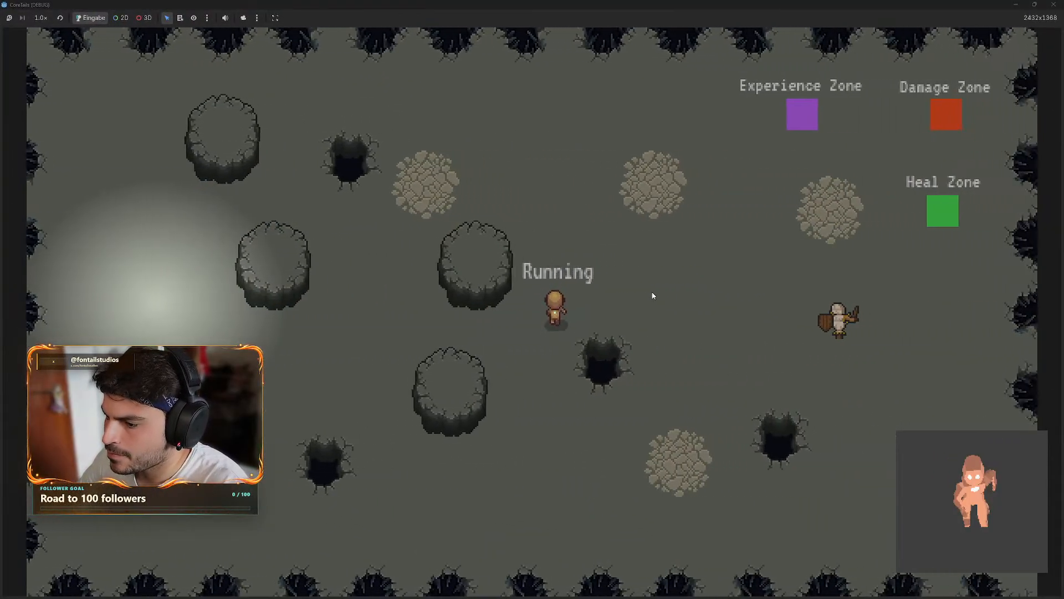
{"action": "key", "text": "shift+d"}
{"action": "key", "text": "w"}
{"action": "key", "text": "shift+w"}
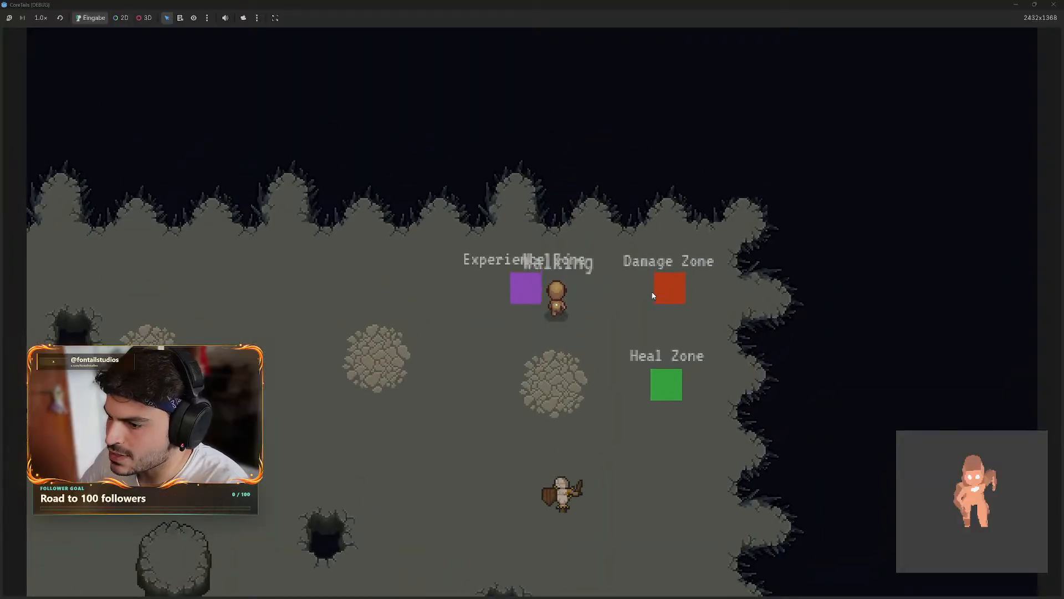
{"action": "key", "text": "d"}
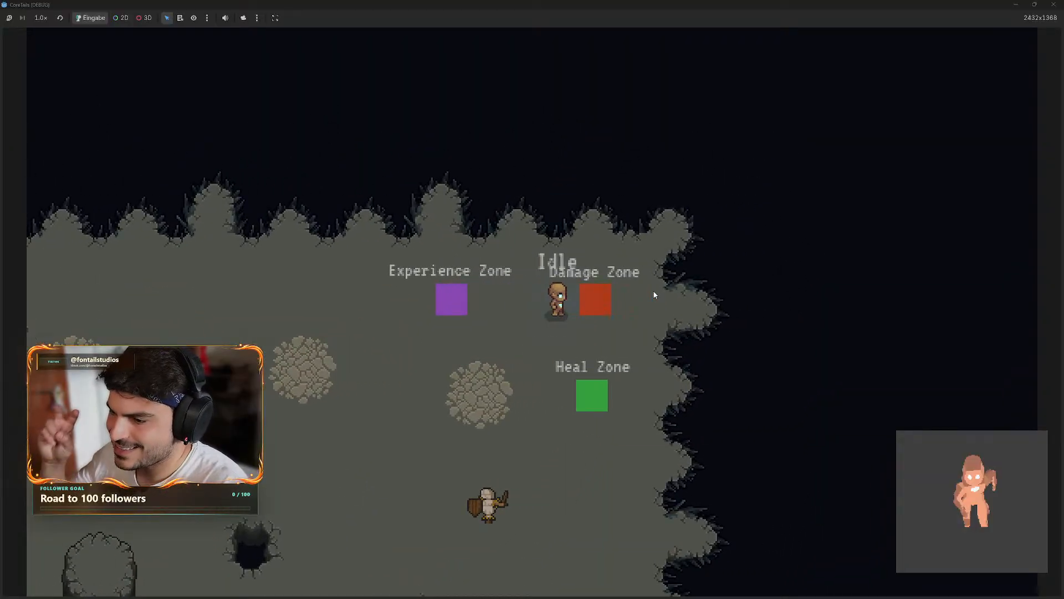
{"action": "key", "text": "w"}
{"action": "key", "text": "d"}
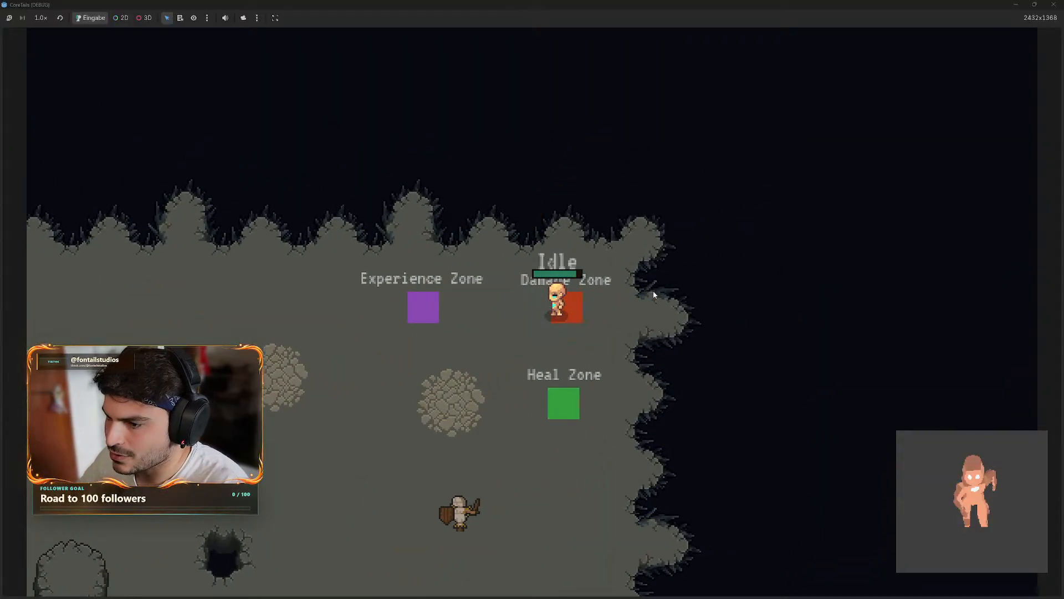
- Move the player out of the Damage Zone's west side and back into it repeatedly to observe the damage reaction
{"action": "key", "text": "a"}
{"action": "key", "text": "a"}
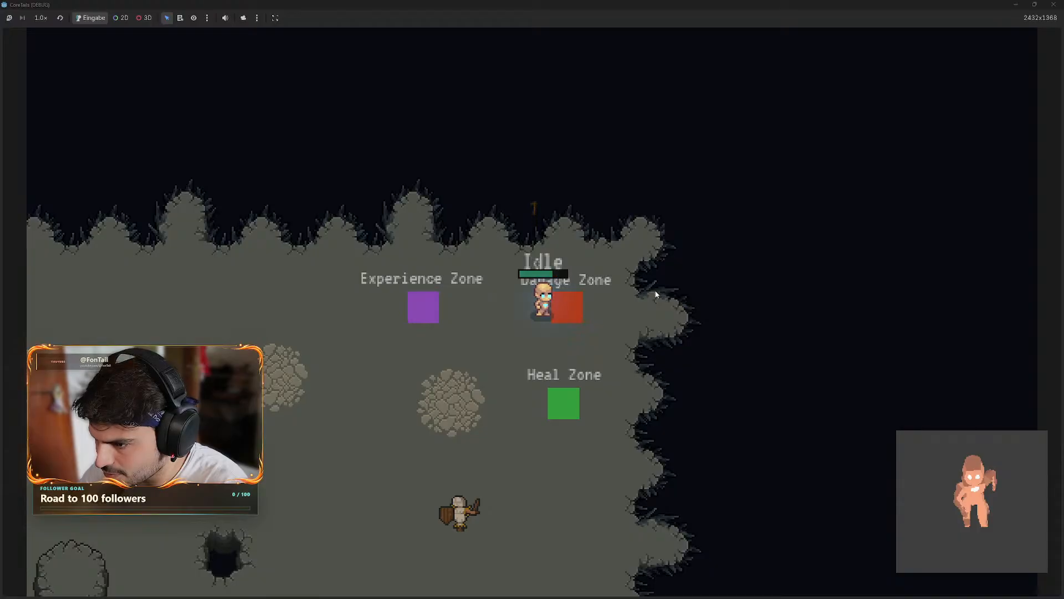
{"action": "key", "text": "a"}
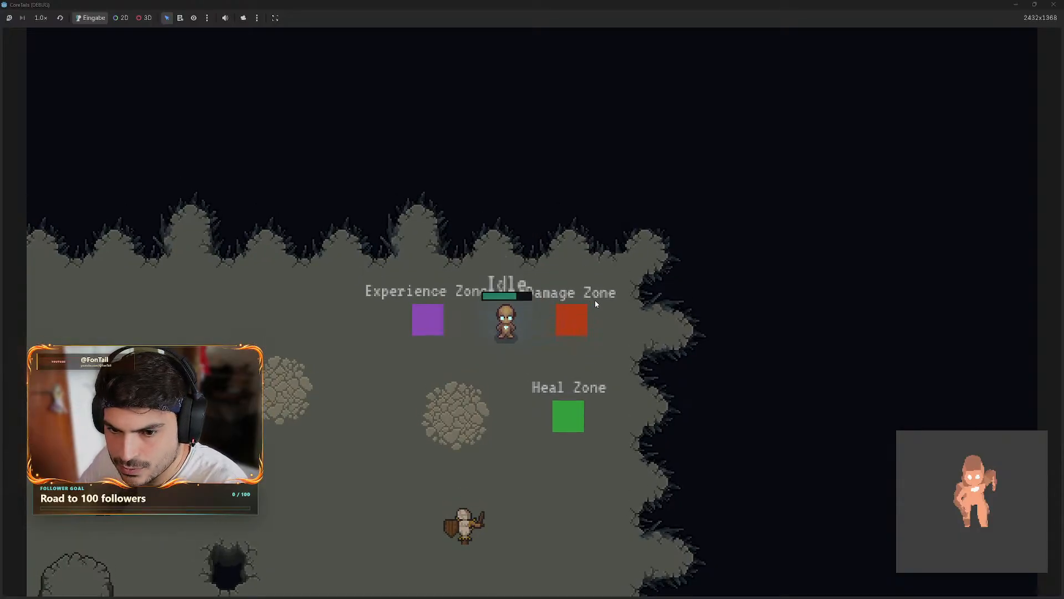
{"action": "key", "text": "d"}
{"action": "key", "text": "w"}
{"action": "key", "text": "s"}
{"action": "key", "text": "a"}
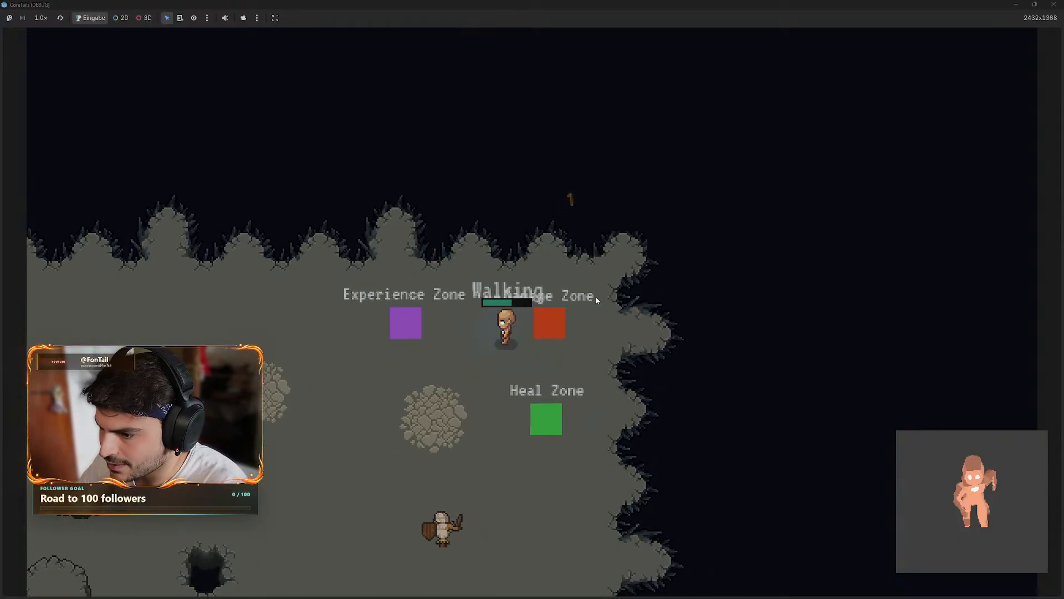
{"action": "key", "text": "w"}
{"action": "key", "text": "d"}
{"action": "key", "text": "s"}
{"action": "key", "text": "a"}
{"action": "key", "text": "w"}
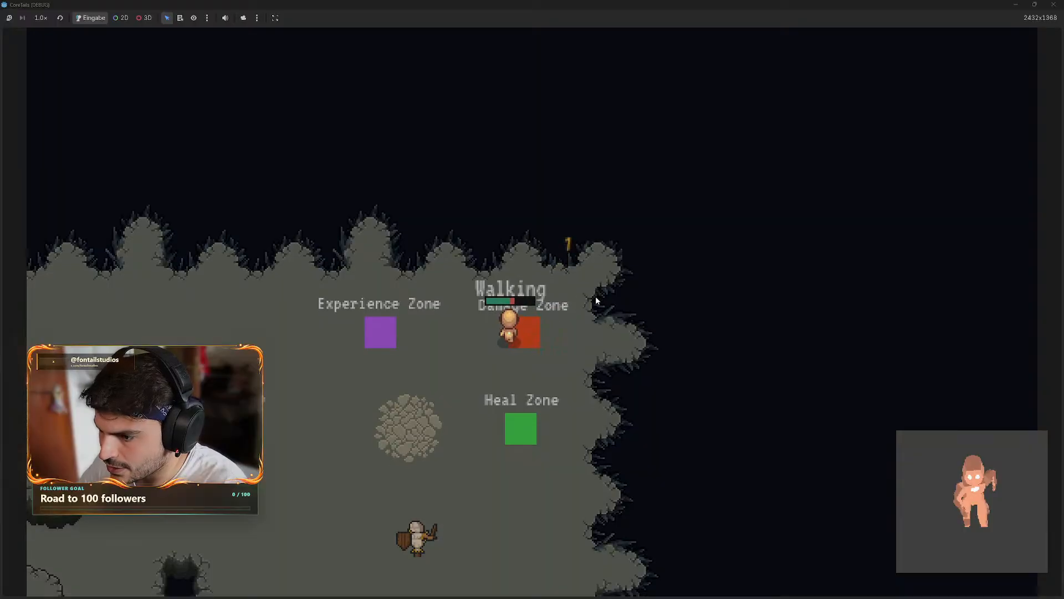
- Retreat the player west of the Damage Zone and re-enter it from above to check the hit reaction while walking
{"action": "key", "text": "a"}
{"action": "key", "text": "d"}
{"action": "key", "text": "s"}
{"action": "key", "text": "d"}
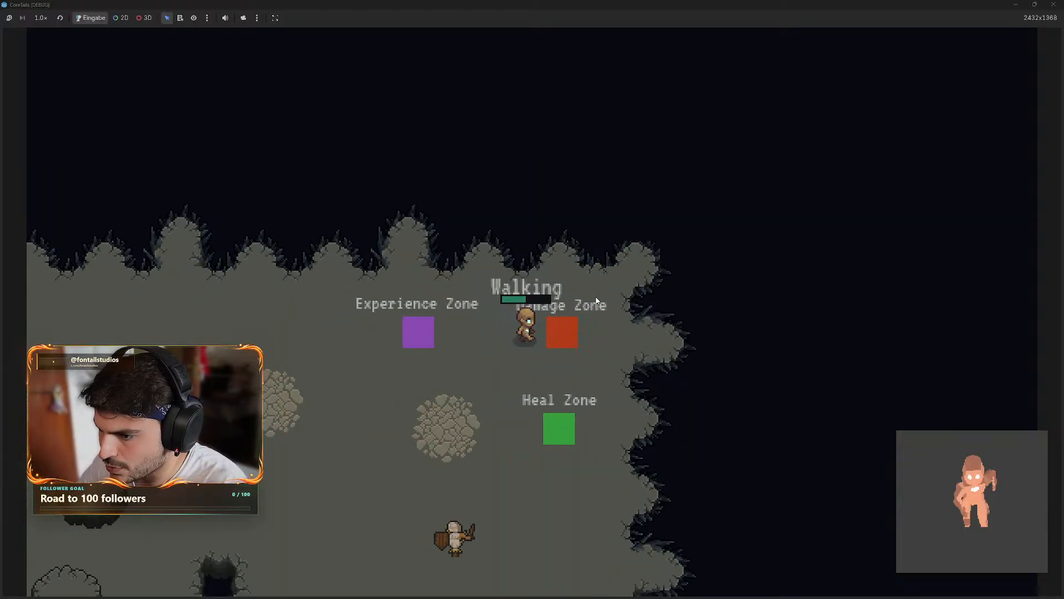
{"action": "key", "text": "w"}
{"action": "key", "text": "a"}
{"action": "key", "text": "s"}
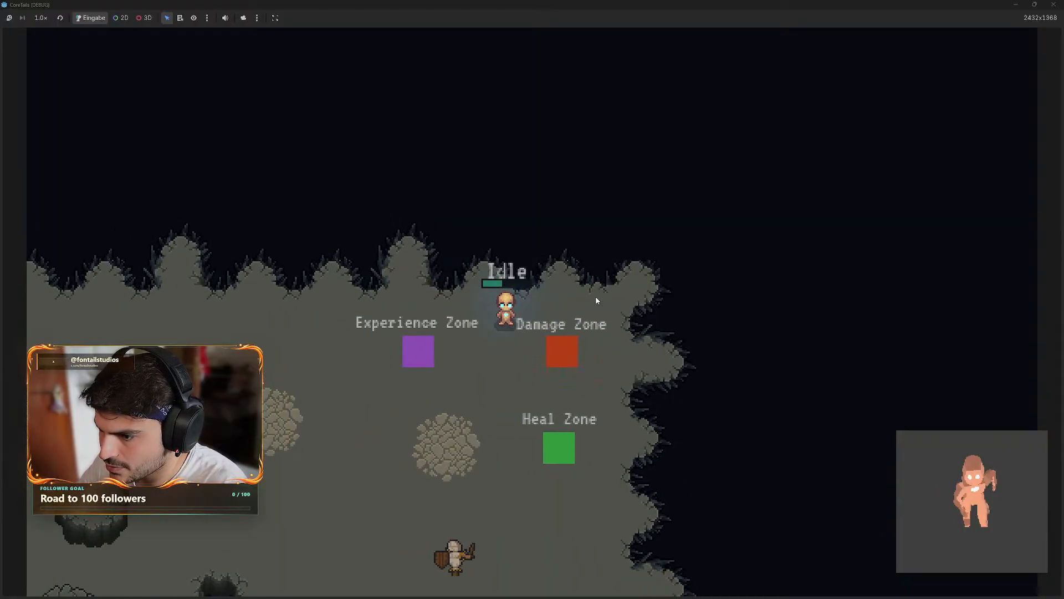
{"action": "key", "text": "d"}
{"action": "key", "text": "s"}
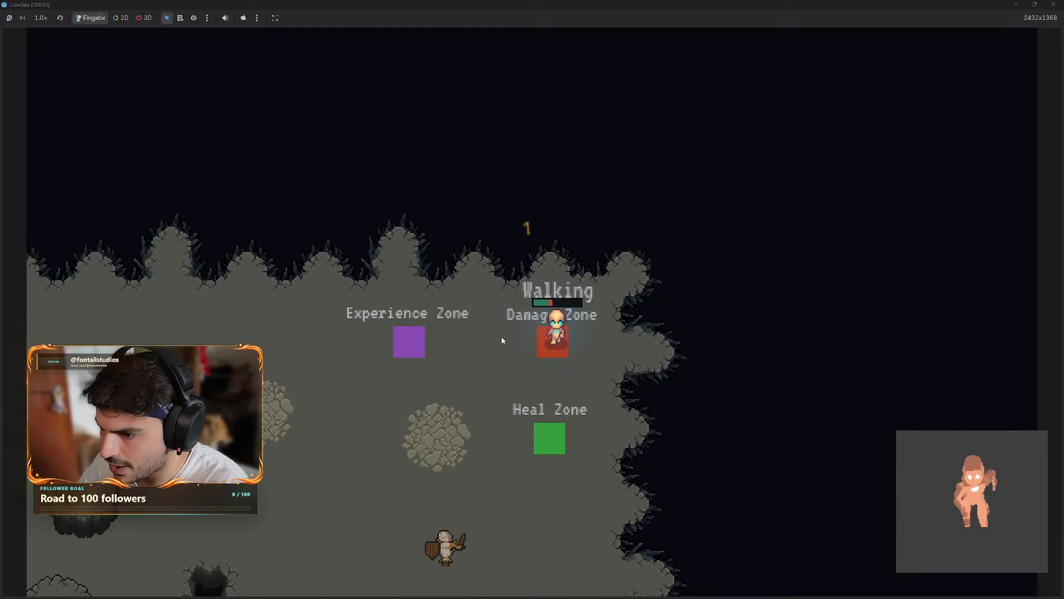
- Circle the player below the Damage Zone, touch its lower edge for another hit and back away southwest
{"action": "key", "text": "a"}
{"action": "key", "text": "d"}
{"action": "key", "text": "s"}
{"action": "key", "text": "a"}
{"action": "key", "text": "w"}
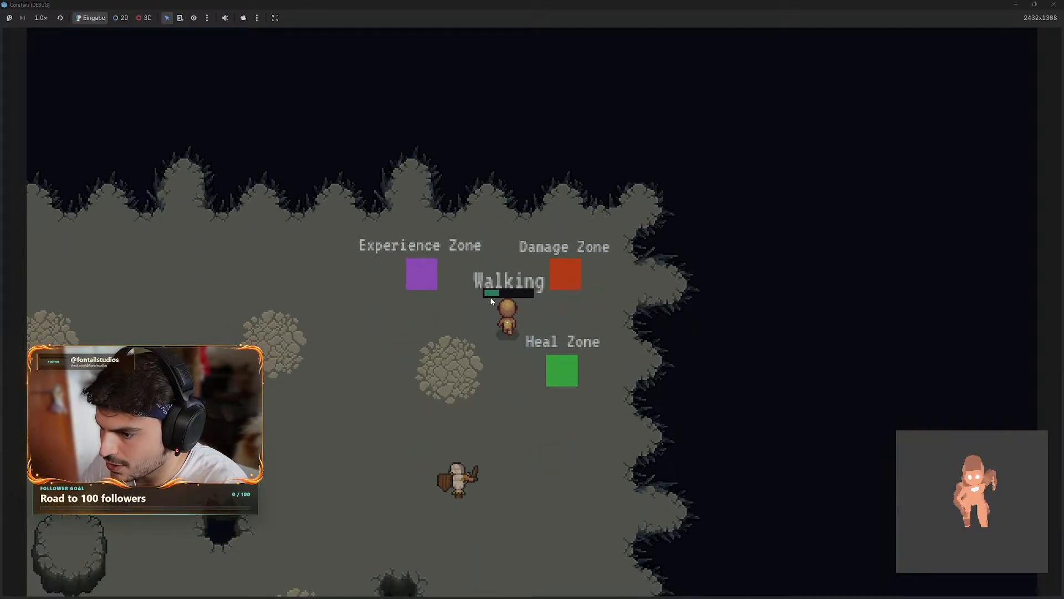
{"action": "key", "text": "d"}
{"action": "key", "text": "s"}
{"action": "key", "text": "a"}
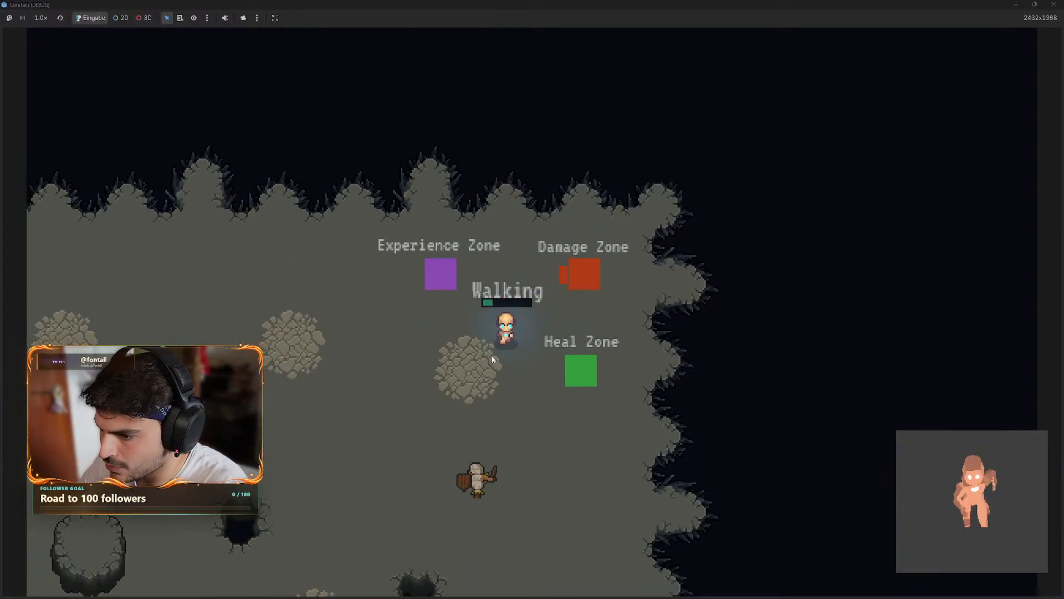
{"action": "key", "text": "d"}
{"action": "key", "text": "s"}
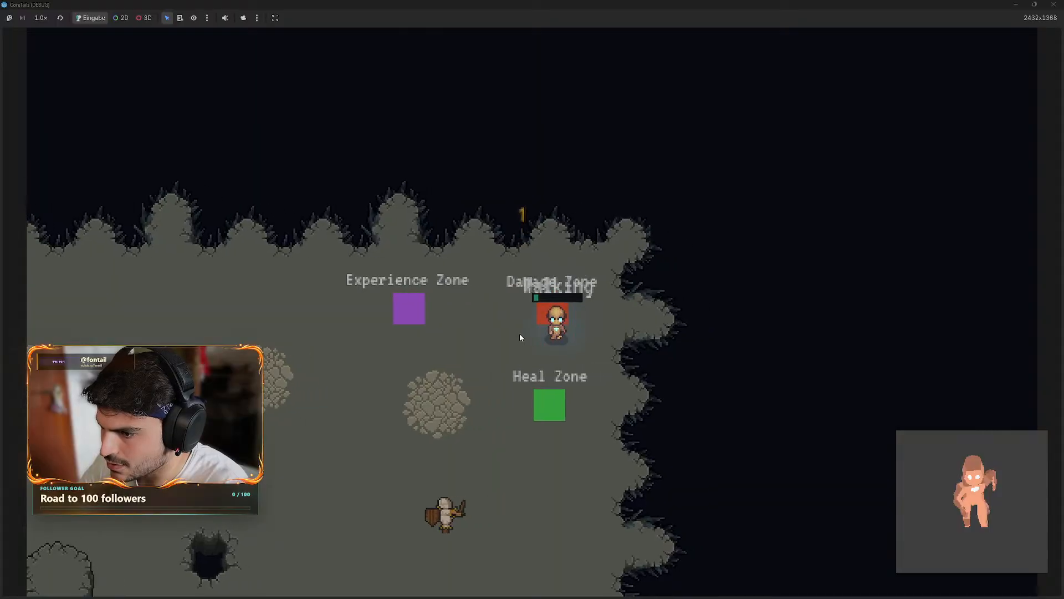
{"action": "key", "text": "a"}
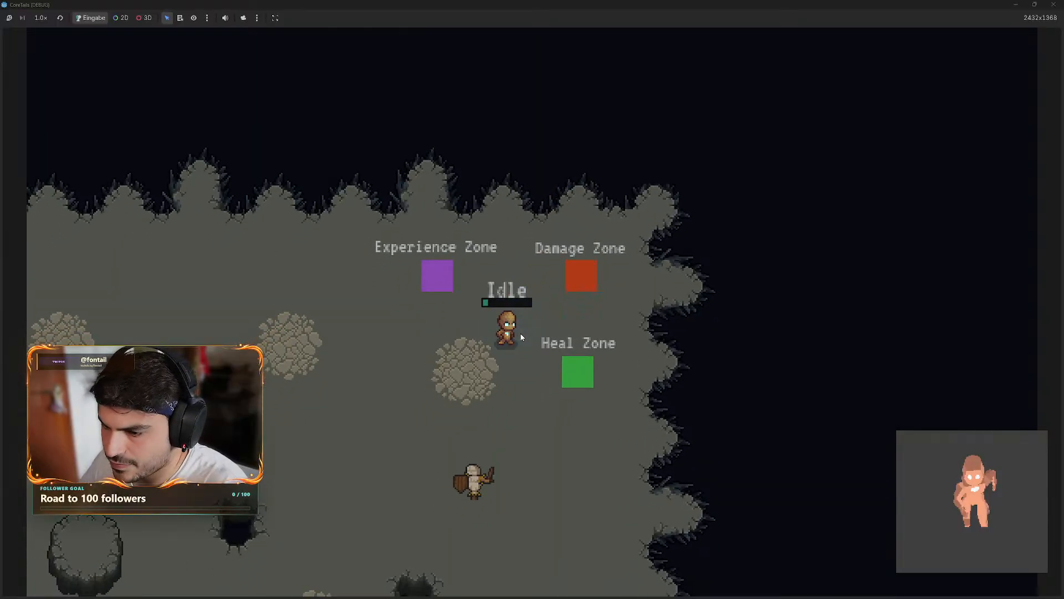
- Walk the player onto the Heal Zone and stay there to restore health
{"action": "key", "text": "s"}
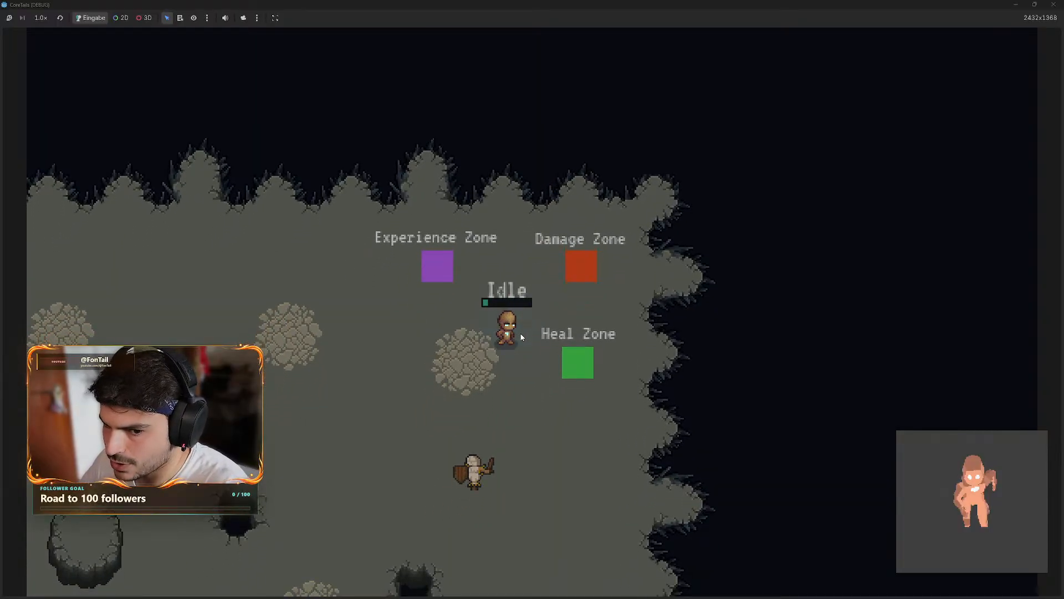
{"action": "key", "text": "s"}
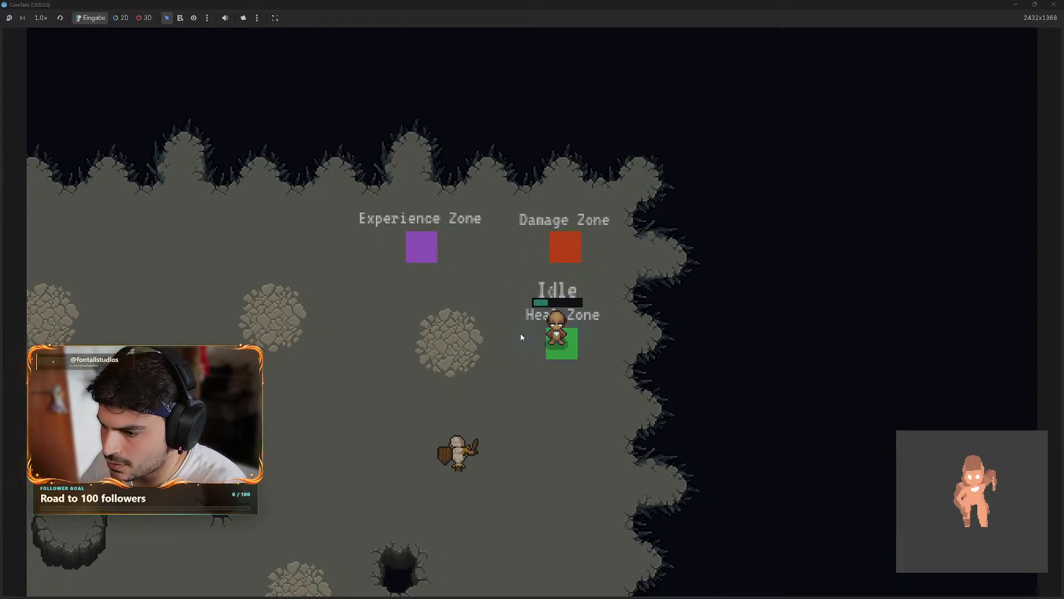
{"action": "left_click", "coordinate": [521, 335]}
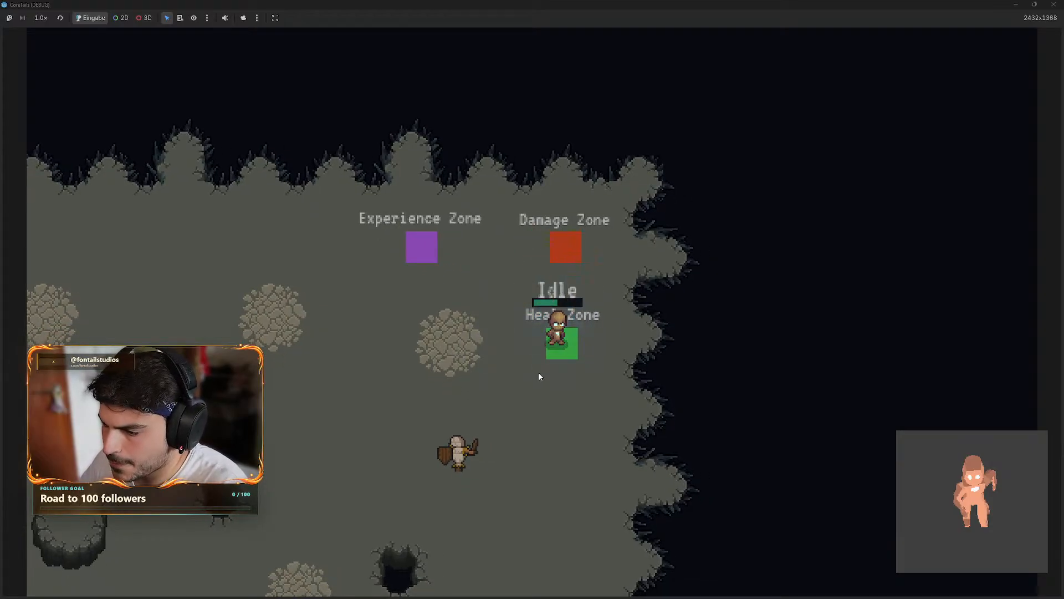
{"action": "key", "text": "d"}
{"action": "key", "text": "s"}
{"action": "key", "text": "s"}
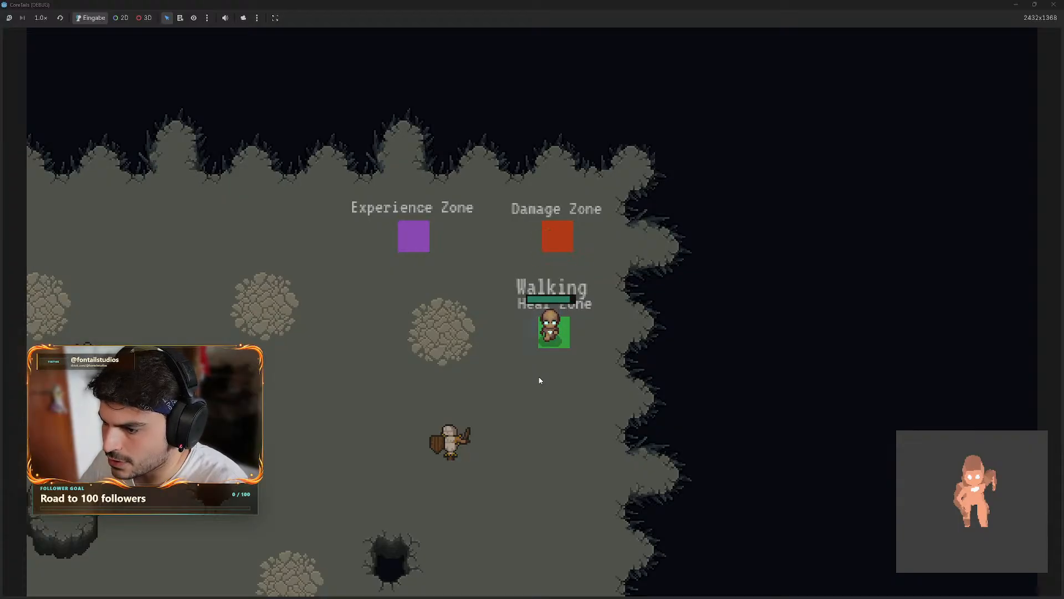
- Walk the player southwest to the shield-bearing enemy and attack it from its north and west sides
{"action": "key", "text": "s"}
{"action": "key", "text": "a"}
{"action": "left_click", "coordinate": [434, 370]}
{"action": "key", "text": "w"}
{"action": "left_click", "coordinate": [542, 455]}
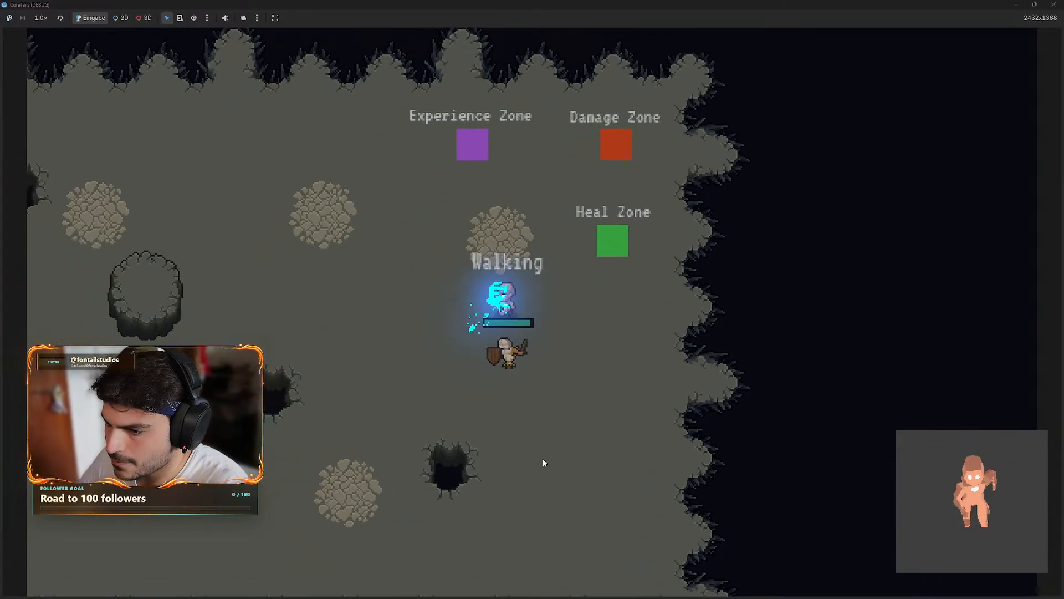
{"action": "key", "text": "a"}
{"action": "left_click", "coordinate": [564, 457]}
{"action": "key", "text": "s"}
{"action": "left_click", "coordinate": [605, 376]}
{"action": "left_click", "coordinate": [604, 361]}
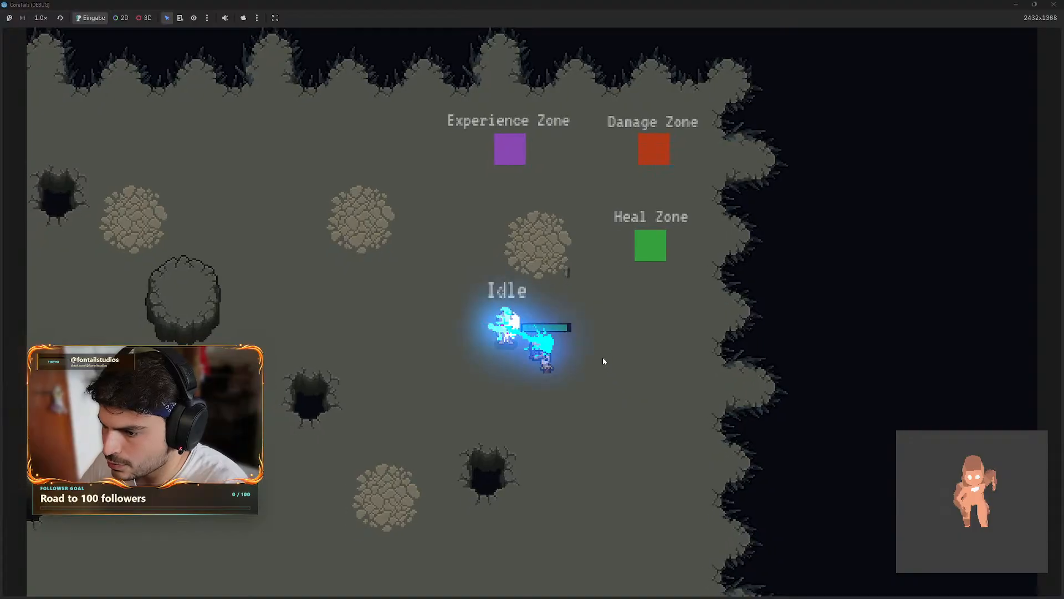
- Attack the enemy while circling it from the west around its south side to the northeast
{"action": "key", "text": "s"}
{"action": "key", "text": "a"}
{"action": "left_click", "coordinate": [604, 336]}
{"action": "left_click", "coordinate": [531, 268]}
{"action": "key", "text": "d"}
{"action": "left_click", "coordinate": [576, 272]}
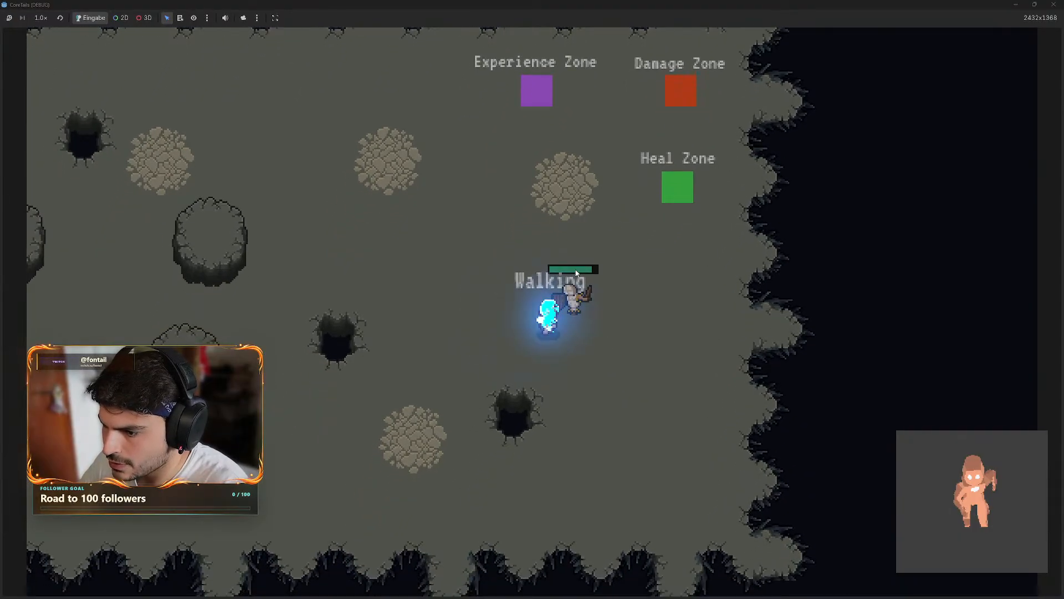
{"action": "key", "text": "s"}
{"action": "key", "text": "w"}
{"action": "left_click", "coordinate": [437, 365]}
{"action": "left_click", "coordinate": [456, 456]}
{"action": "key", "text": "a"}
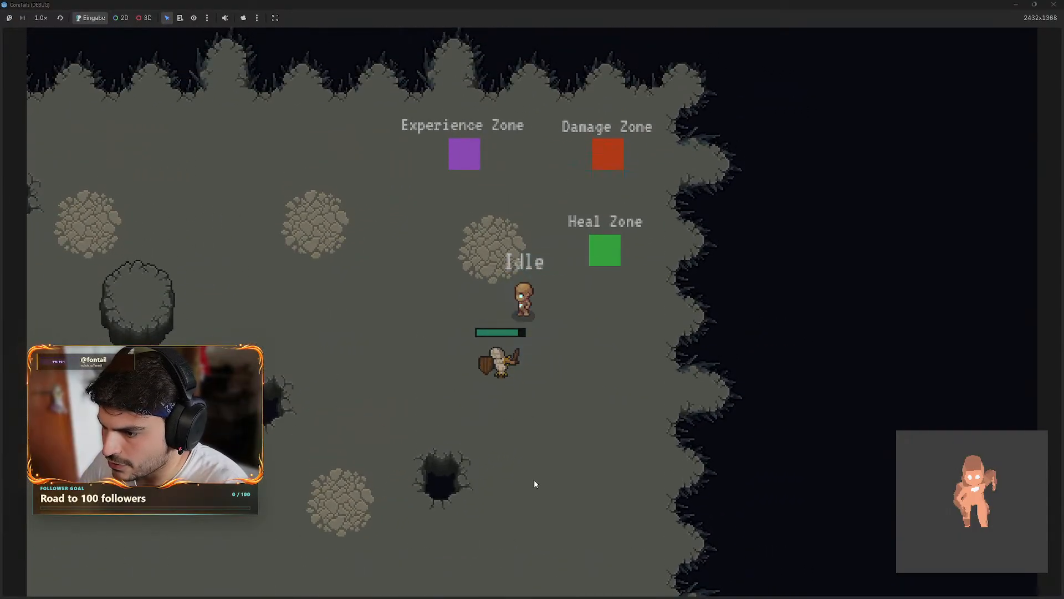
- Circle the enemy from the northeast over its north and west sides to the southwest, attacking it throughout
{"action": "key", "text": "a"}
{"action": "left_click", "coordinate": [599, 484]}
{"action": "key", "text": "s"}
{"action": "left_click", "coordinate": [620, 470]}
{"action": "left_click", "coordinate": [638, 440]}
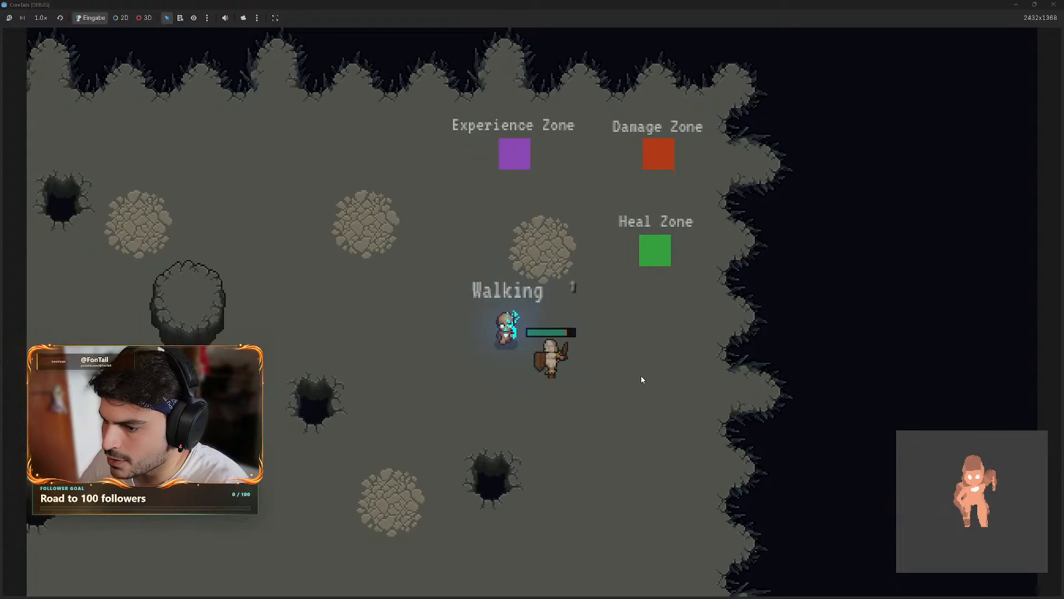
{"action": "left_click", "coordinate": [638, 344]}
{"action": "key", "text": "s"}
{"action": "left_click", "coordinate": [626, 289]}
{"action": "key", "text": "d"}
{"action": "key", "text": "s"}
{"action": "left_click", "coordinate": [599, 240]}
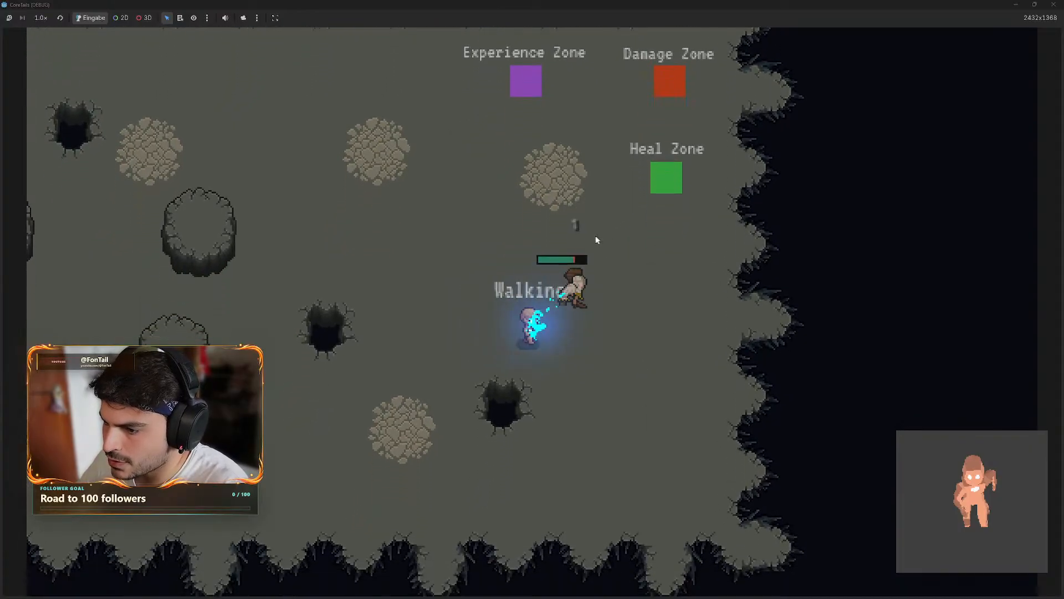
- Keep attacking while moving around the enemy's east and north sides to its northwest
{"action": "key", "text": "d"}
{"action": "left_click", "coordinate": [472, 279]}
{"action": "key", "text": "w"}
{"action": "left_click", "coordinate": [395, 368]}
{"action": "key", "text": "w"}
{"action": "left_click", "coordinate": [428, 458]}
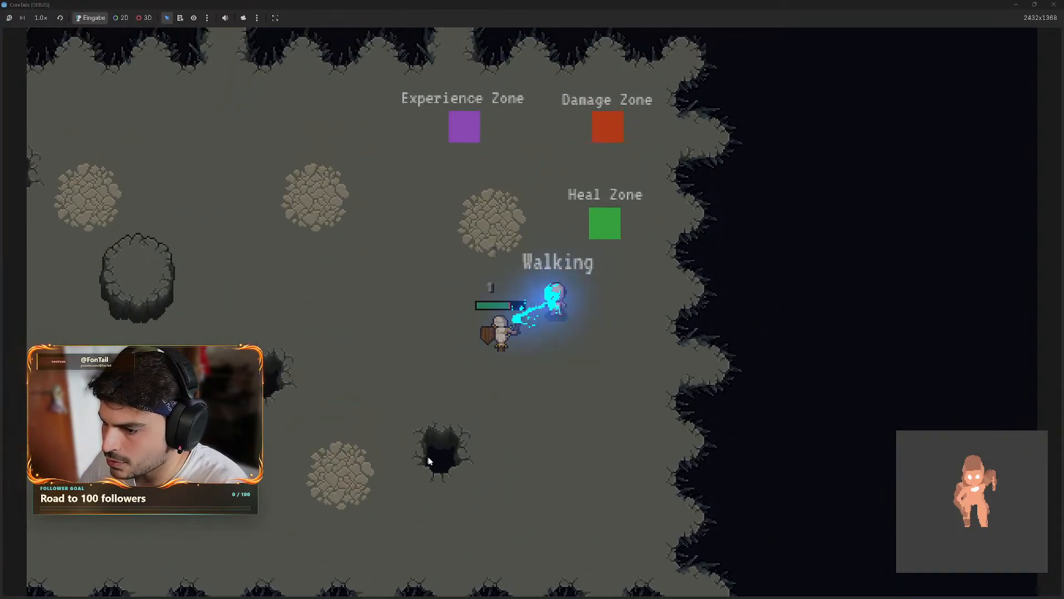
{"action": "key", "text": "a"}
{"action": "left_click", "coordinate": [467, 477]}
{"action": "left_click", "coordinate": [655, 452]}
{"action": "left_click", "coordinate": [669, 415]}
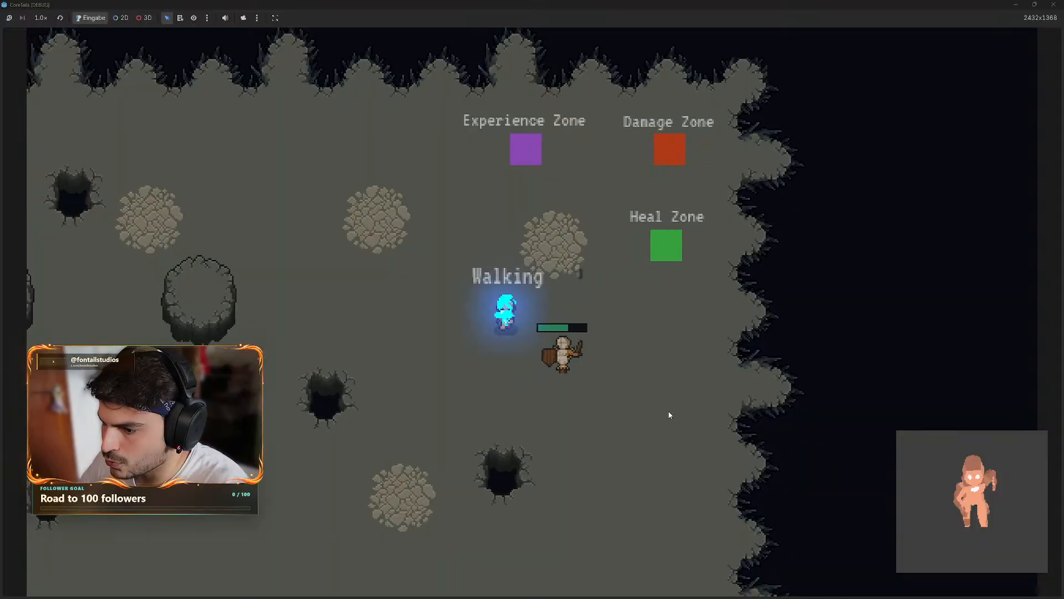
- Attack the enemy on a full loop past its south and east sides, ending directly north of it
{"action": "left_click", "coordinate": [669, 411]}
{"action": "key", "text": "s"}
{"action": "left_click", "coordinate": [656, 341]}
{"action": "left_click", "coordinate": [633, 303]}
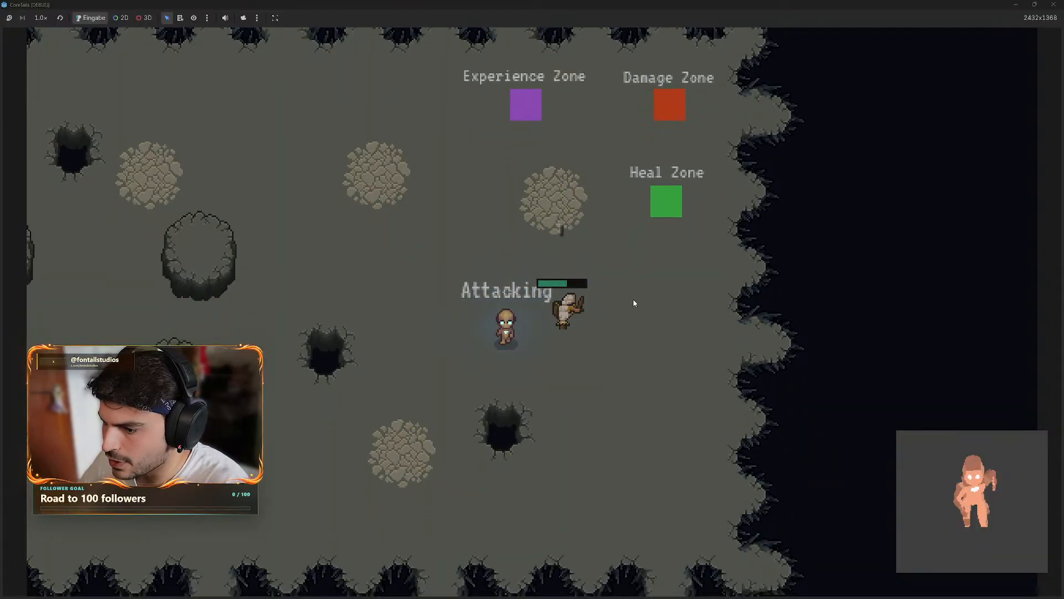
{"action": "left_click", "coordinate": [576, 264]}
{"action": "key", "text": "d"}
{"action": "left_click", "coordinate": [479, 267]}
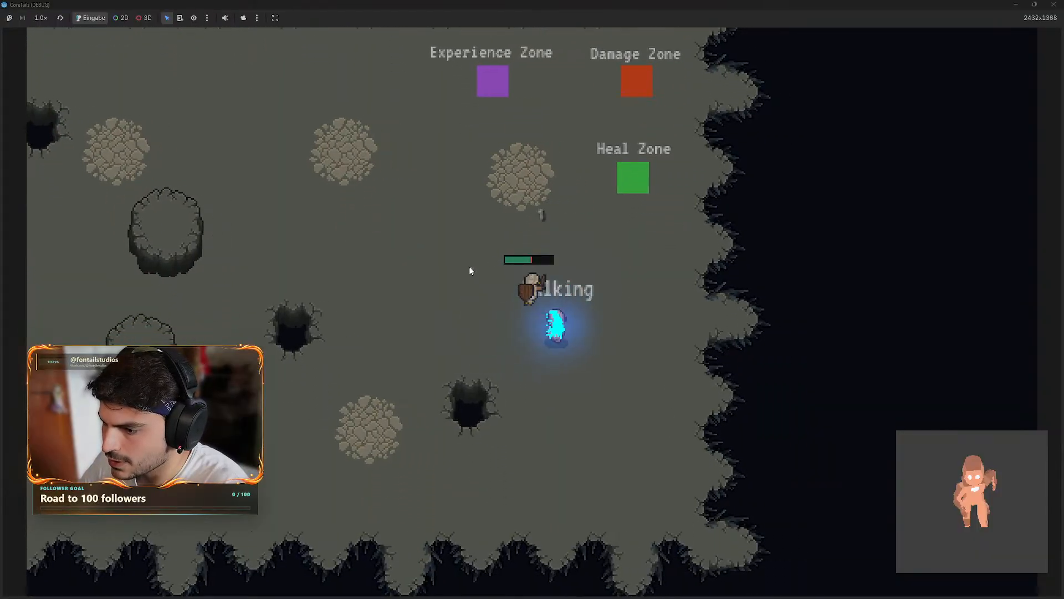
{"action": "key", "text": "w"}
{"action": "left_click", "coordinate": [432, 337]}
{"action": "left_click", "coordinate": [429, 288]}
{"action": "key", "text": "a"}
{"action": "left_click", "coordinate": [494, 374]}
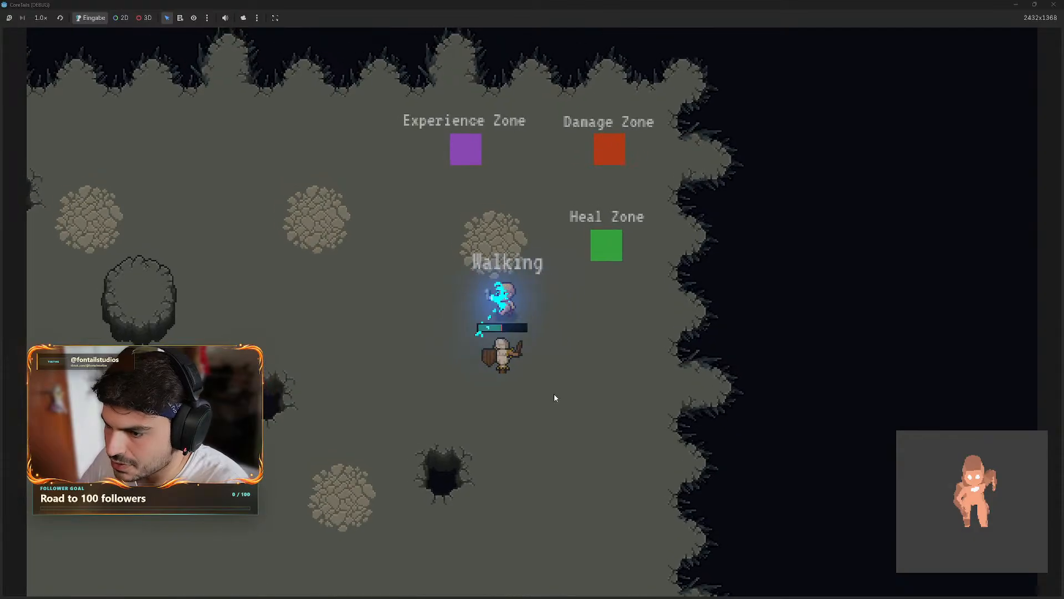
- Test attacks facing the enemy from its west side and again from its east side
{"action": "left_click", "coordinate": [598, 386]}
{"action": "key", "text": "s"}
{"action": "left_click", "coordinate": [598, 363]}
{"action": "left_click", "coordinate": [579, 321]}
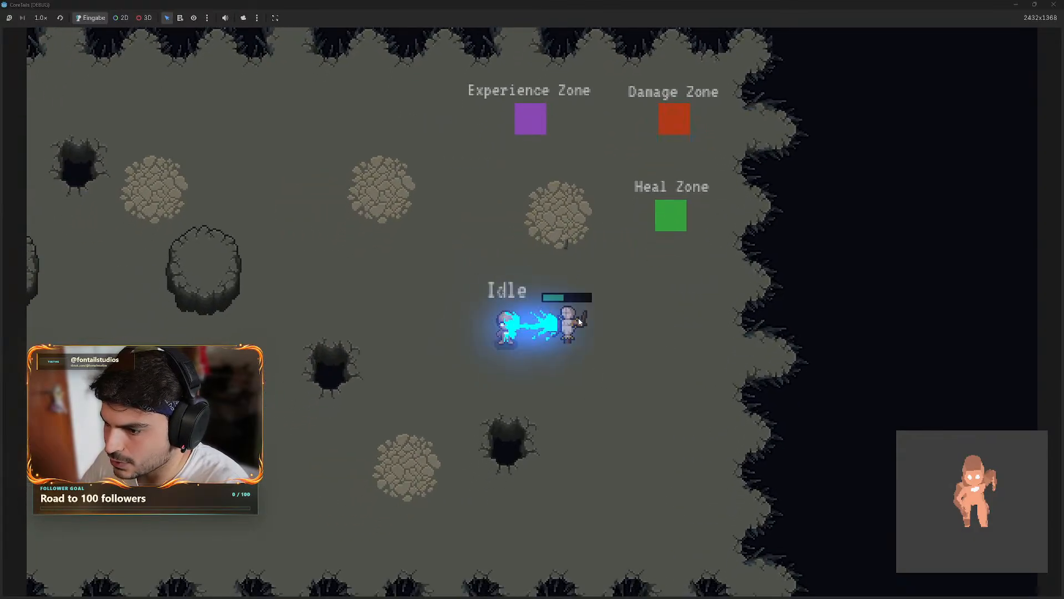
{"action": "key", "text": "d"}
{"action": "key", "text": "w"}
{"action": "left_click", "coordinate": [506, 439]}
{"action": "key", "text": "d"}
{"action": "key", "text": "s"}
{"action": "left_click", "coordinate": [373, 419]}
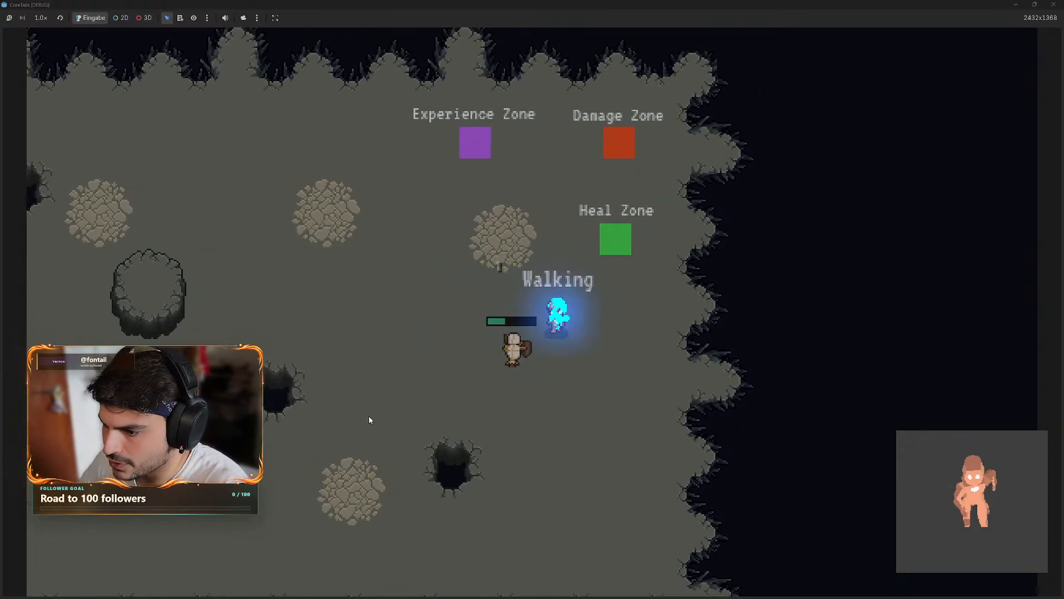
- Move the player south of the enemy while attacking, and step away to its southwest
{"action": "left_click", "coordinate": [407, 318]}
{"action": "key", "text": "s"}
{"action": "left_click", "coordinate": [449, 258]}
{"action": "key", "text": "a"}
{"action": "key", "text": "w"}
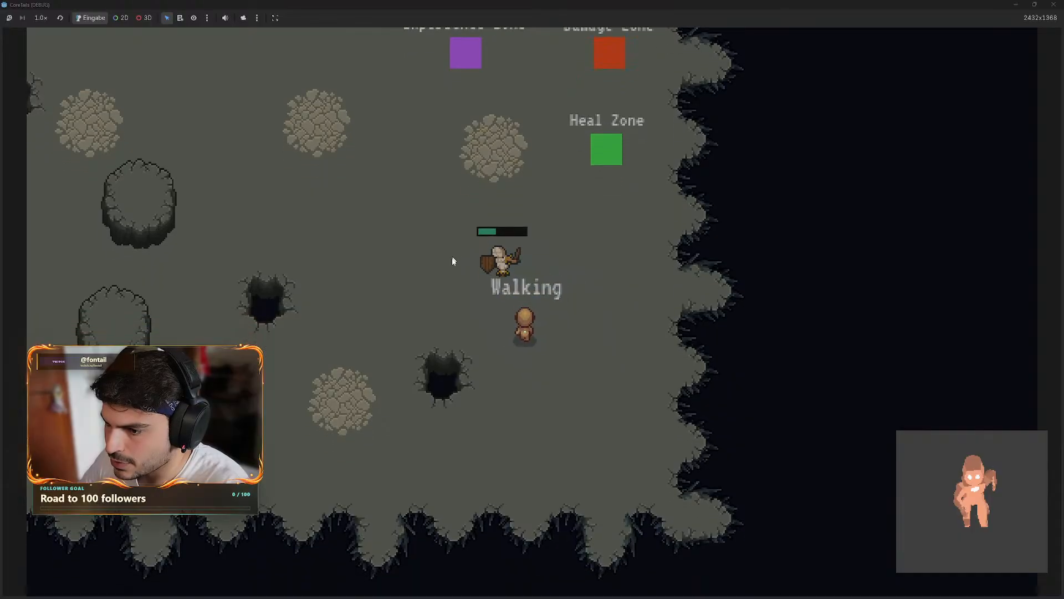
{"action": "key", "text": "a"}
{"action": "left_click", "coordinate": [479, 301]}
{"action": "key", "text": "s"}
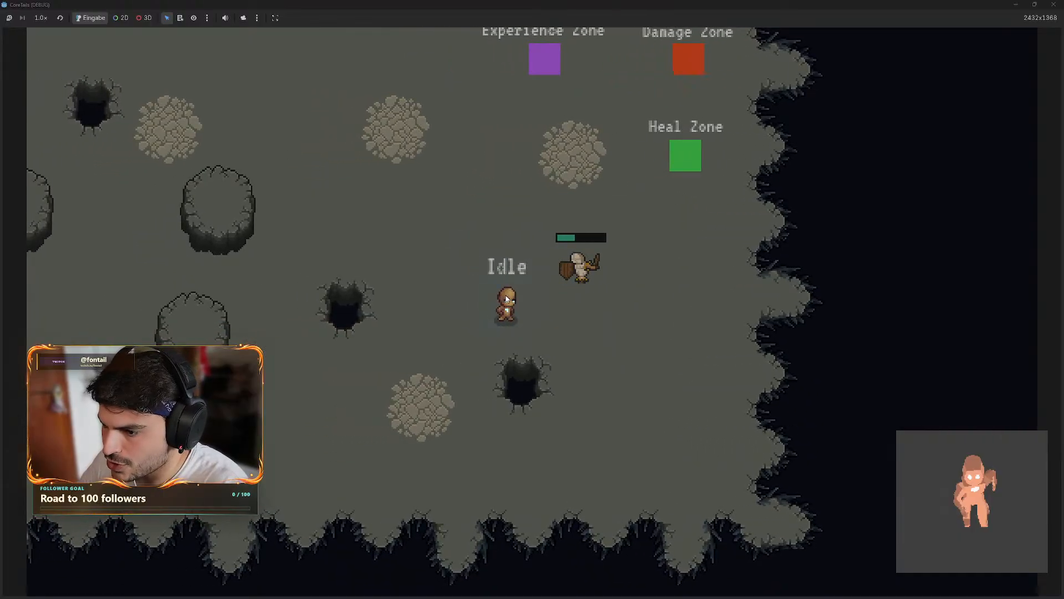
- Walk the player west across the demo room and start running back between the round rocks
{"action": "key", "text": "w"}
{"action": "key", "text": "a"}
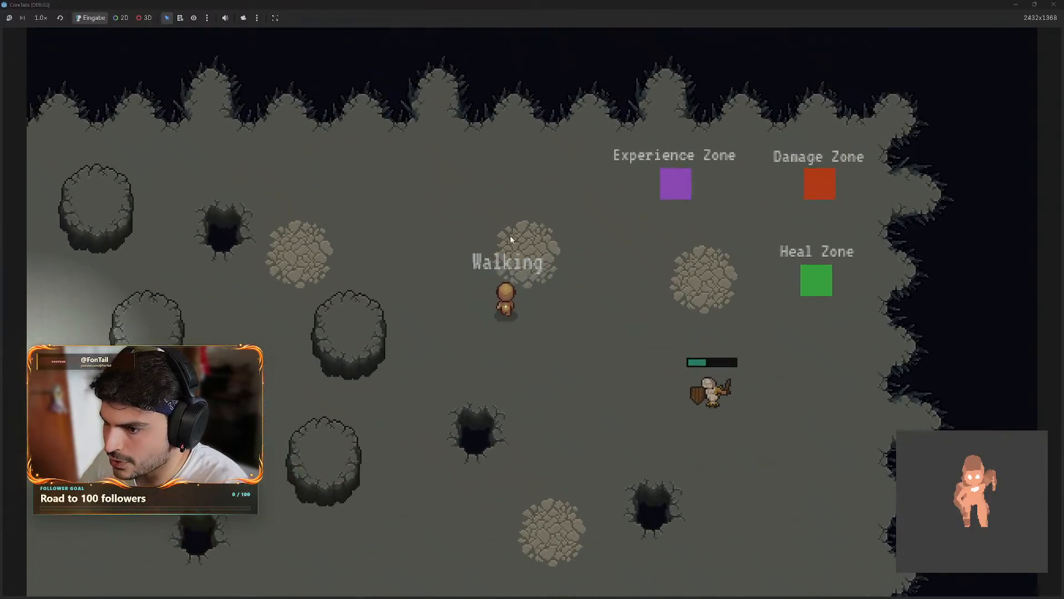
{"action": "key", "text": "s"}
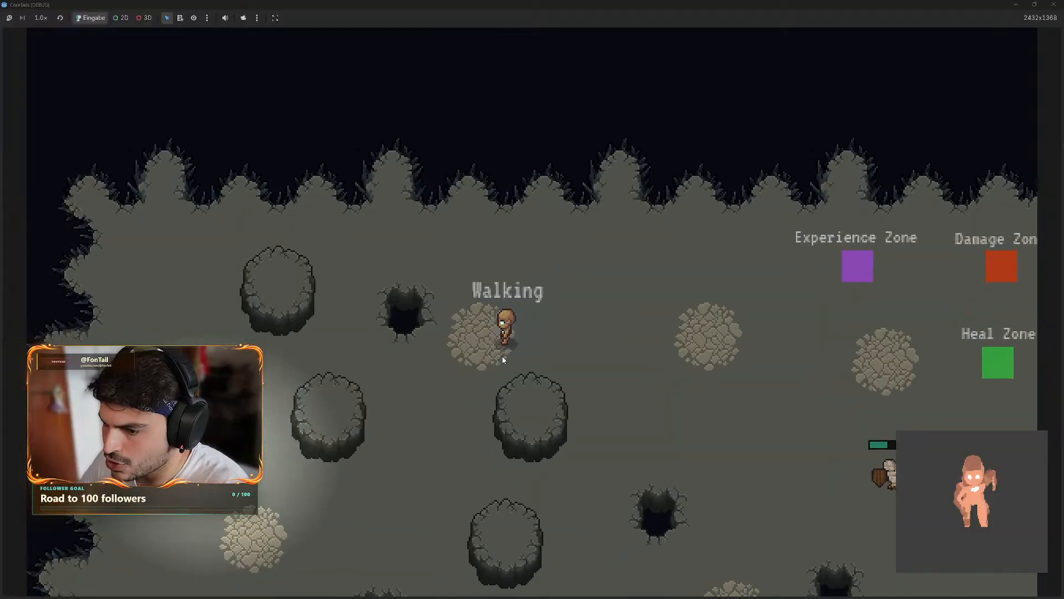
{"action": "key", "text": "s"}
{"action": "key", "text": "a"}
{"action": "key", "text": "shift+d"}
{"action": "key", "text": "w"}
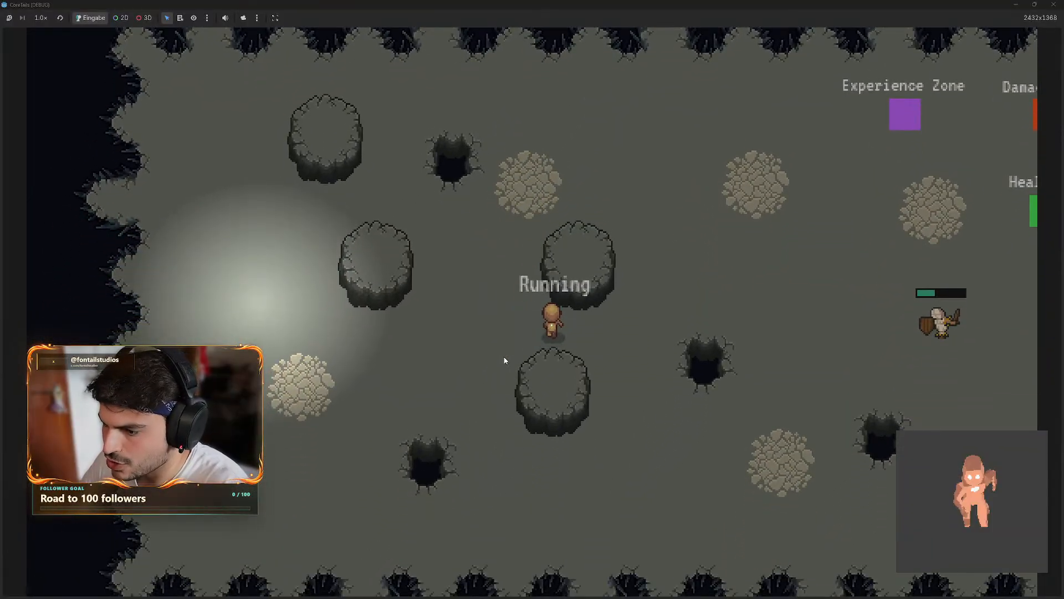
- Run the player back east to the enemy and attack it from its north and east sides
{"action": "key", "text": "shift+d"}
{"action": "key", "text": "w"}
{"action": "left_click", "coordinate": [541, 447]}
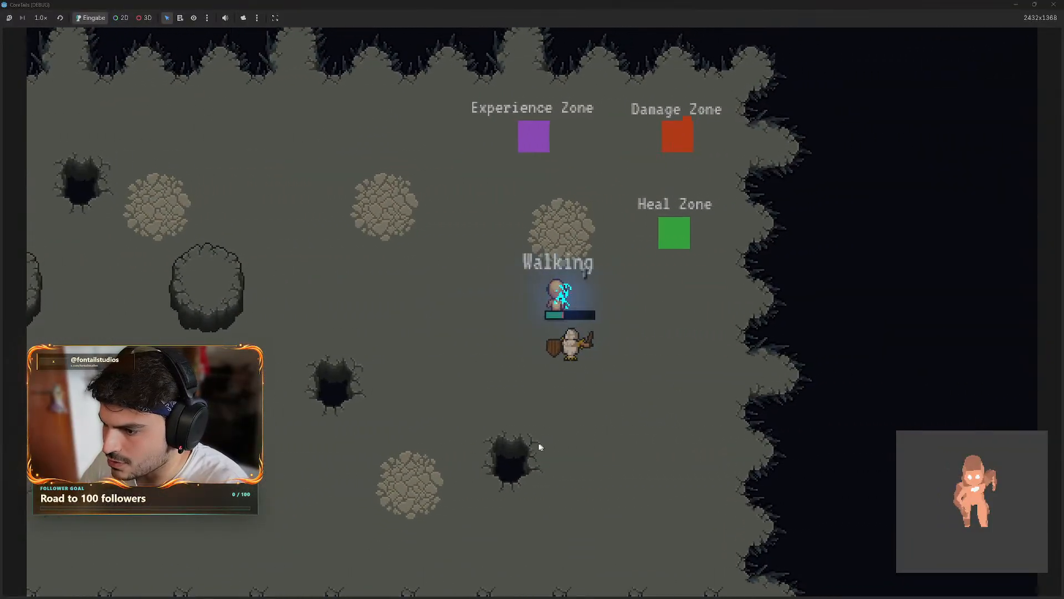
{"action": "left_click", "coordinate": [388, 458]}
{"action": "key", "text": "s"}
{"action": "left_click", "coordinate": [413, 239]}
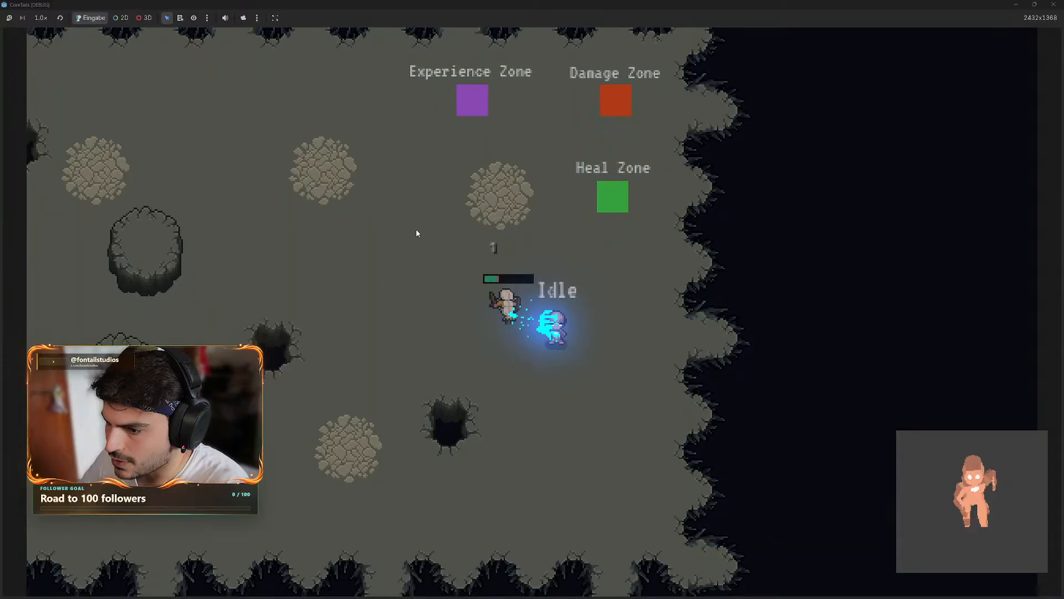
- Attack the enemy from its southeast side and circle the player around to its north
{"action": "key", "text": "s"}
{"action": "left_click", "coordinate": [458, 229]}
{"action": "key", "text": "a"}
{"action": "key", "text": "w"}
{"action": "left_click", "coordinate": [571, 377]}
{"action": "key", "text": "d"}
{"action": "left_click", "coordinate": [499, 496]}
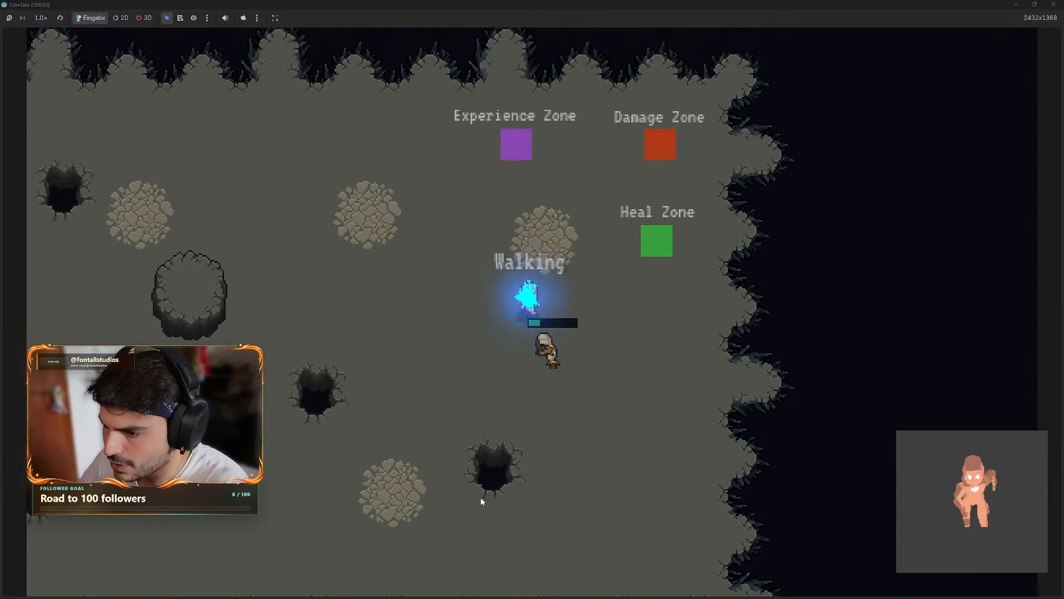
- Move the player from the enemy's north down to its southeast while testing attacks in different directions
{"action": "key", "text": "d"}
{"action": "left_click", "coordinate": [404, 501]}
{"action": "key", "text": "s"}
{"action": "left_click", "coordinate": [347, 335]}
{"action": "key", "text": "s"}
{"action": "left_click", "coordinate": [503, 232]}
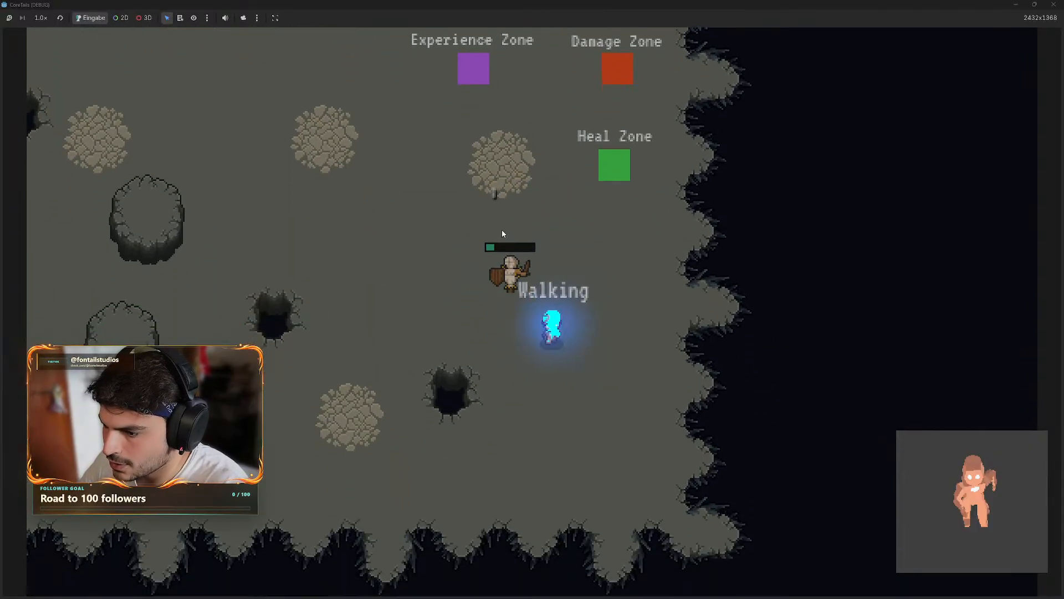
- Attack once more and move the player around to the enemy's southwest side
{"action": "key", "text": "a"}
{"action": "left_click", "coordinate": [489, 317]}
{"action": "key", "text": "w"}
{"action": "key", "text": "s"}
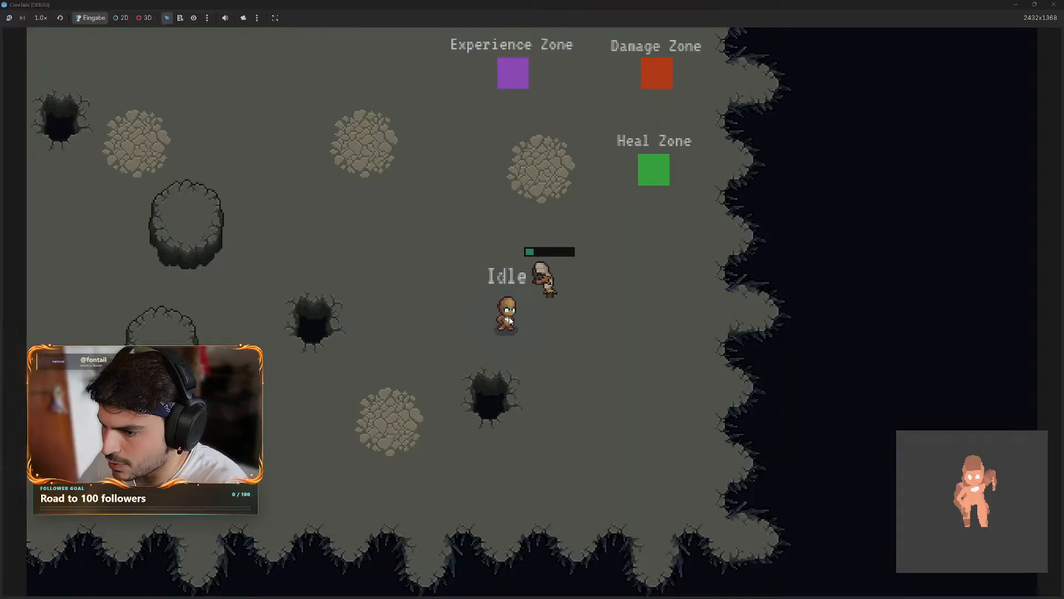
- Walk the player west past the boulders into the lit area near the west wall, testing attacks on the way
{"action": "key", "text": "a"}
{"action": "key", "text": "w"}
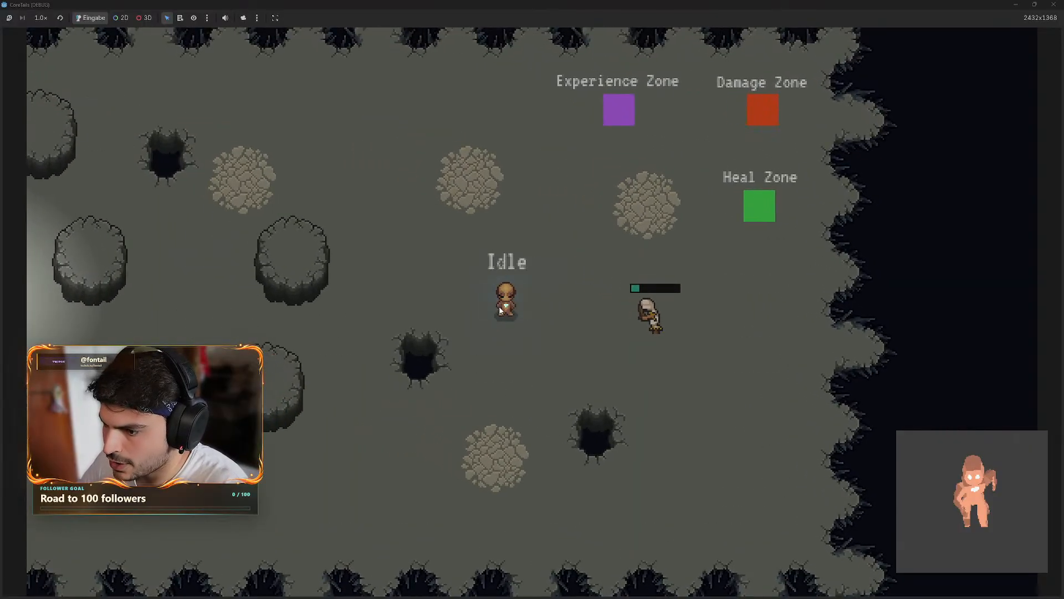
{"action": "key", "text": "a"}
{"action": "key", "text": "w"}
{"action": "left_click", "coordinate": [410, 411]}
{"action": "key", "text": "s"}
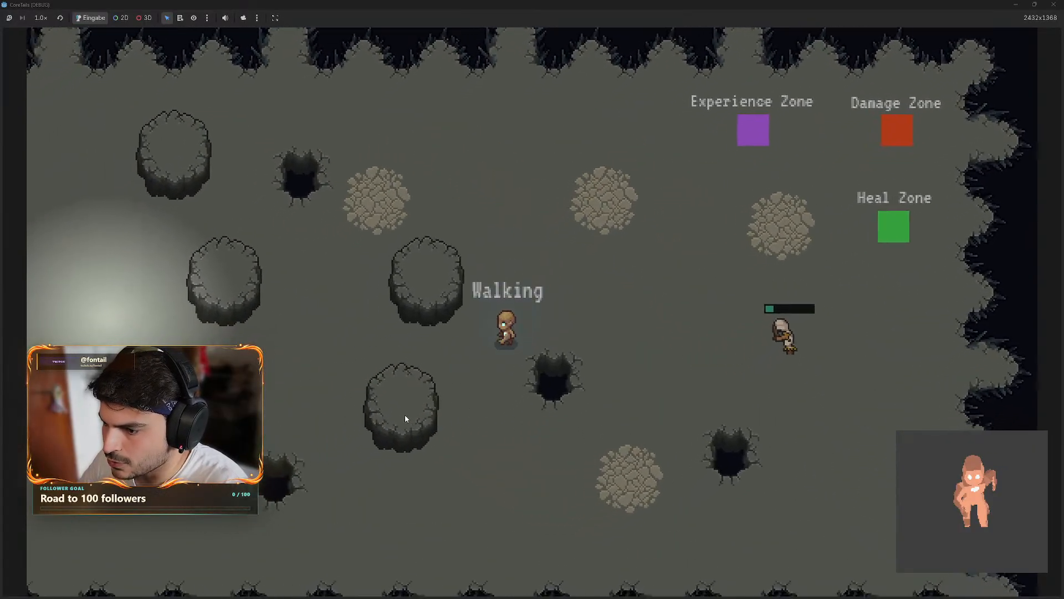
{"action": "left_click", "coordinate": [408, 412]}
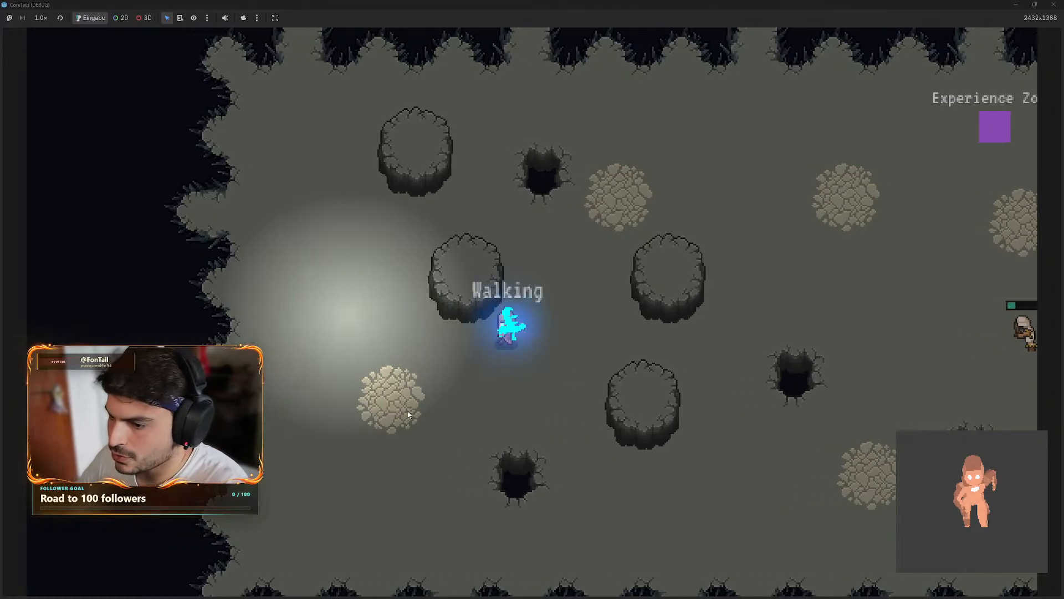
{"action": "key", "text": "w"}
{"action": "left_click", "coordinate": [565, 502]}
{"action": "key", "text": "s"}
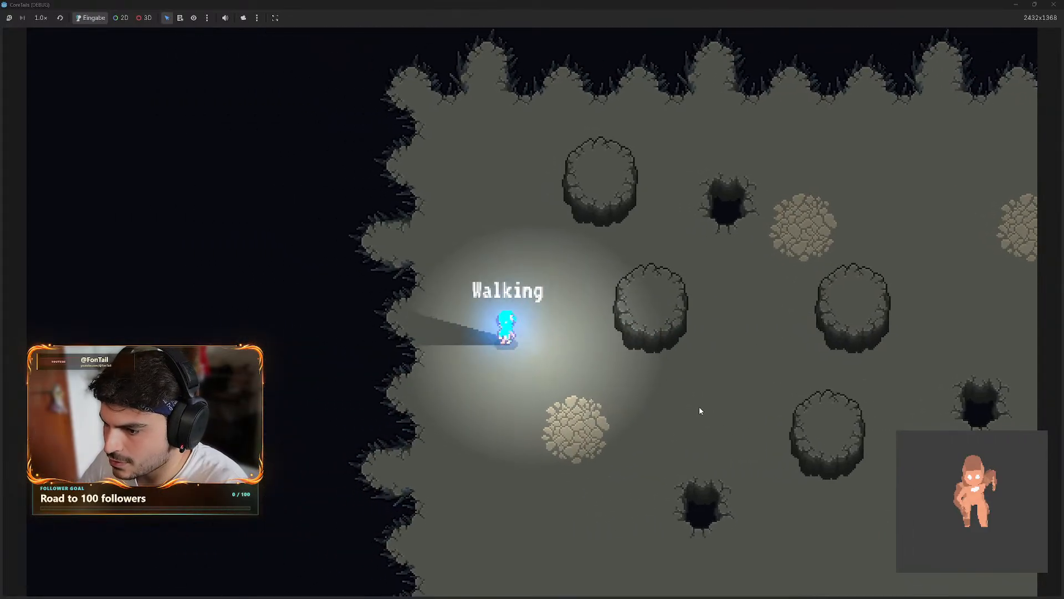
- Walk the player southeast out of the light and back northwest to the wall while attacking
{"action": "key", "text": "d"}
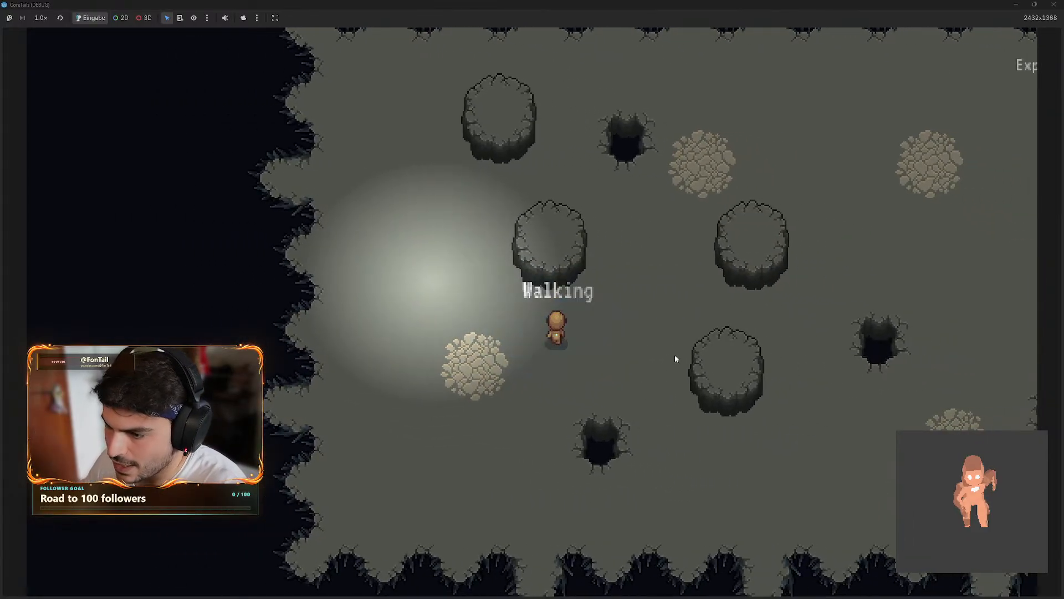
{"action": "left_click", "coordinate": [674, 357]}
{"action": "key", "text": "a"}
{"action": "key", "text": "w"}
{"action": "left_click", "coordinate": [565, 261]}
{"action": "key", "text": "s"}
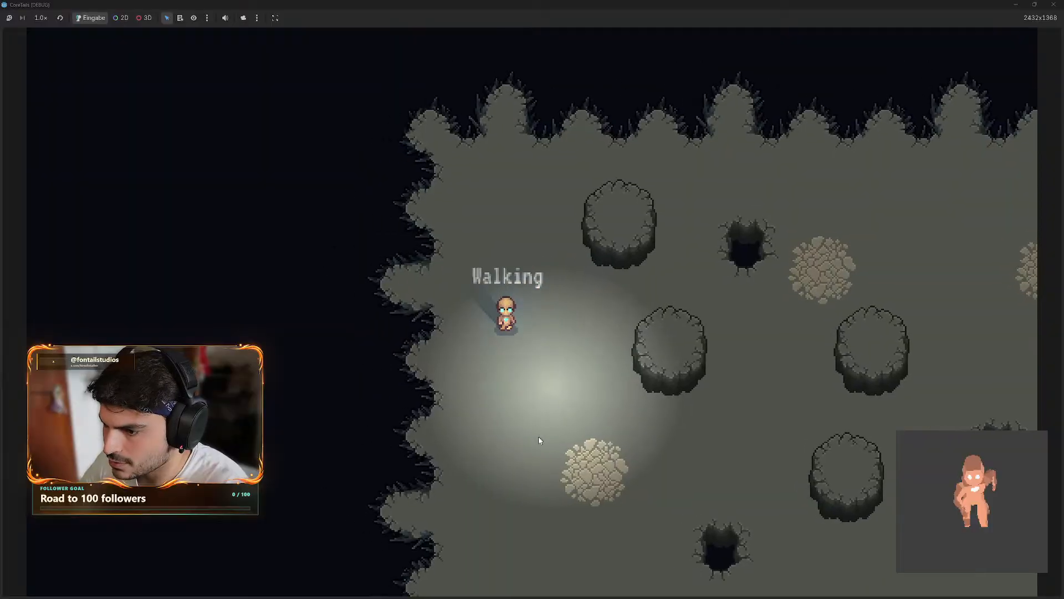
- Attack beside the west wall and run the player east across the room towards the enemy
{"action": "left_click", "coordinate": [524, 475]}
{"action": "key", "text": "d"}
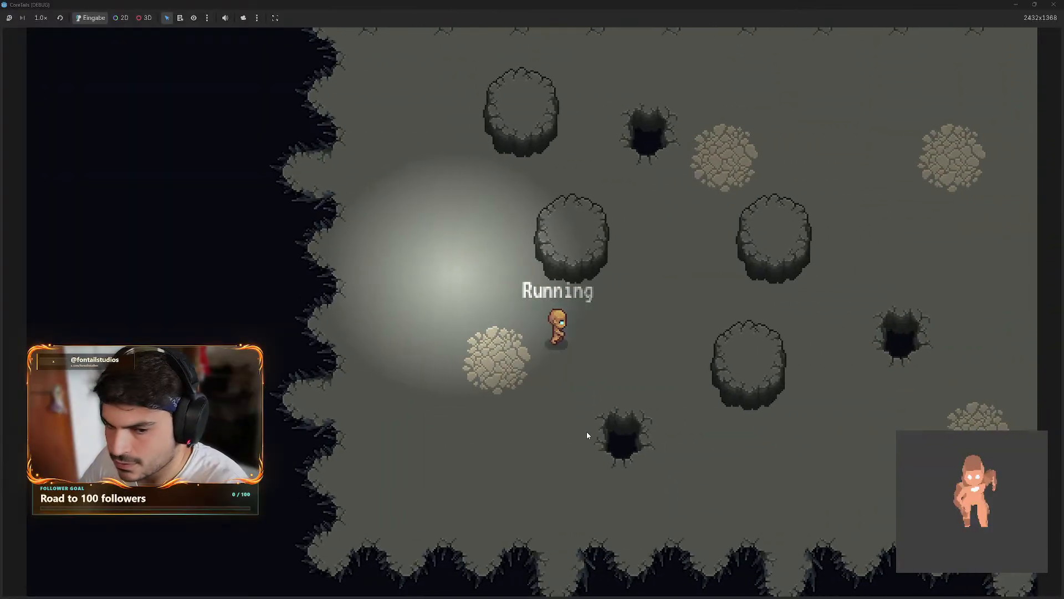
{"action": "key", "text": "w"}
{"action": "key", "text": "s"}
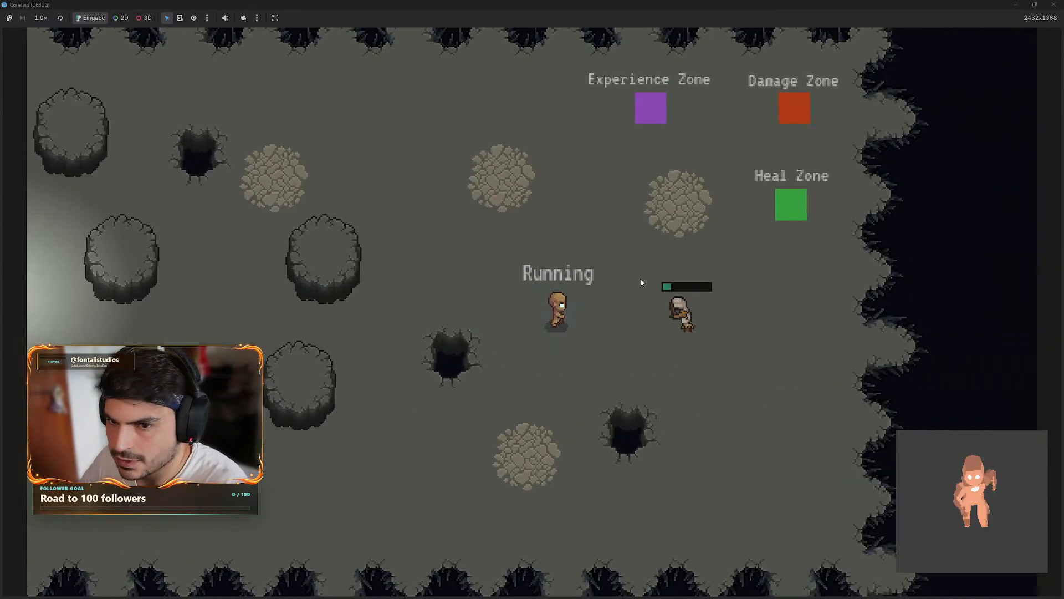
{"action": "key", "text": "w"}
- Attack the enemy while circling the player around its north side to the northeast
{"action": "left_click", "coordinate": [645, 368]}
{"action": "key", "text": "d"}
{"action": "key", "text": "w"}
{"action": "left_click", "coordinate": [543, 416]}
{"action": "left_click", "coordinate": [400, 433]}
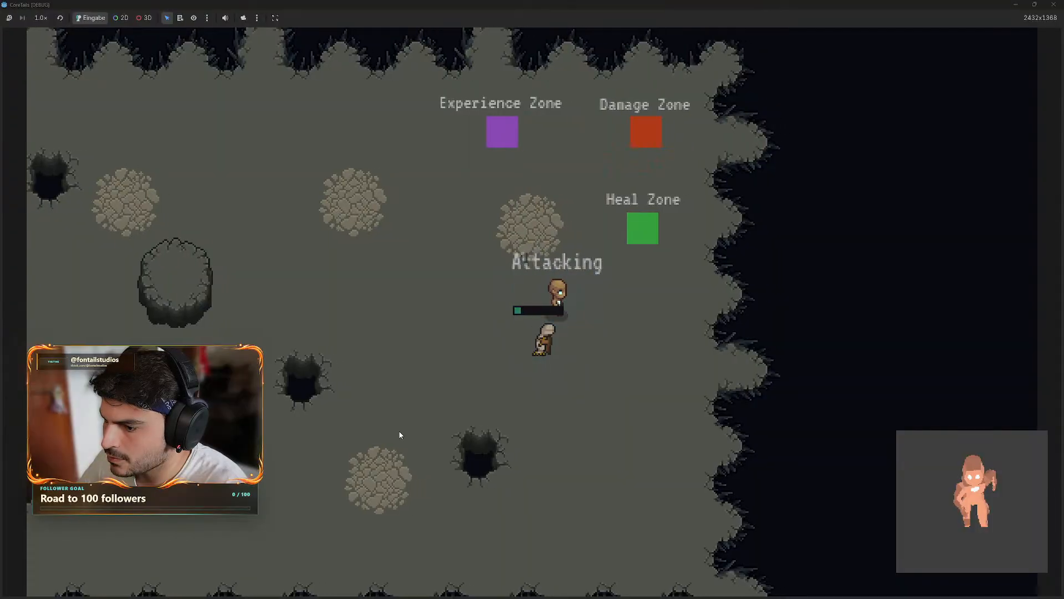
{"action": "key", "text": "s"}
{"action": "left_click", "coordinate": [356, 396]}
{"action": "left_click", "coordinate": [356, 396]}
{"action": "key", "text": "s"}
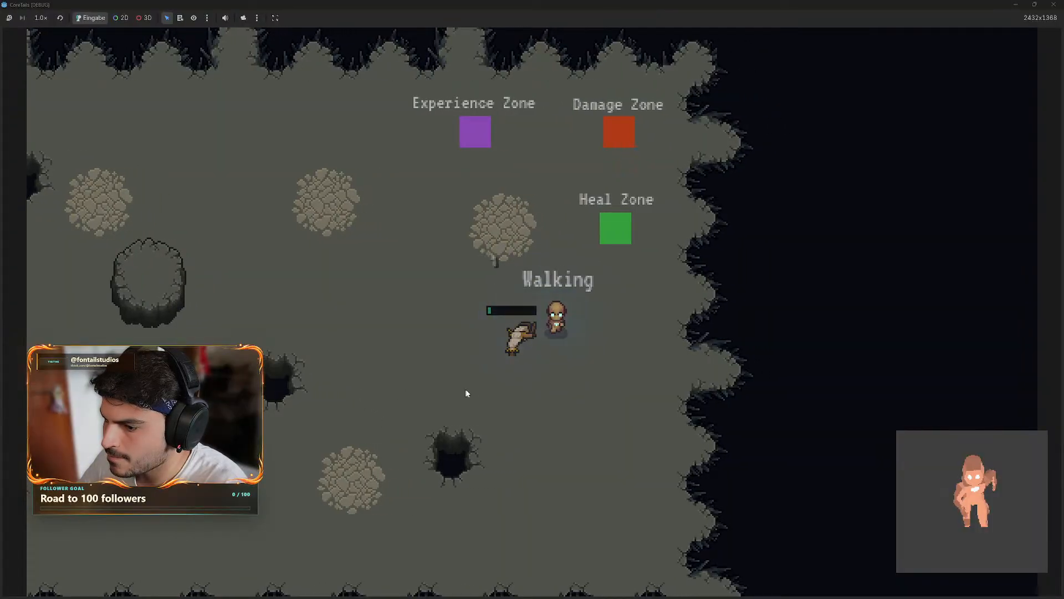
- Walk the player north past the Heal Zone and stop between the Experience Zone and the Damage Zone
{"action": "key", "text": "w"}
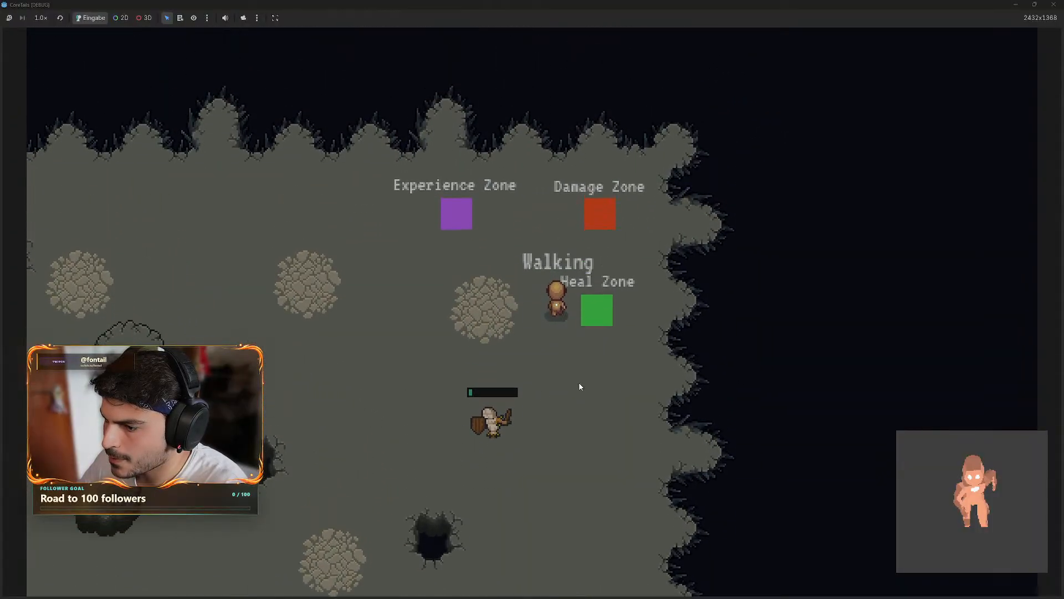
{"action": "key", "text": "w"}
{"action": "key", "text": "a"}
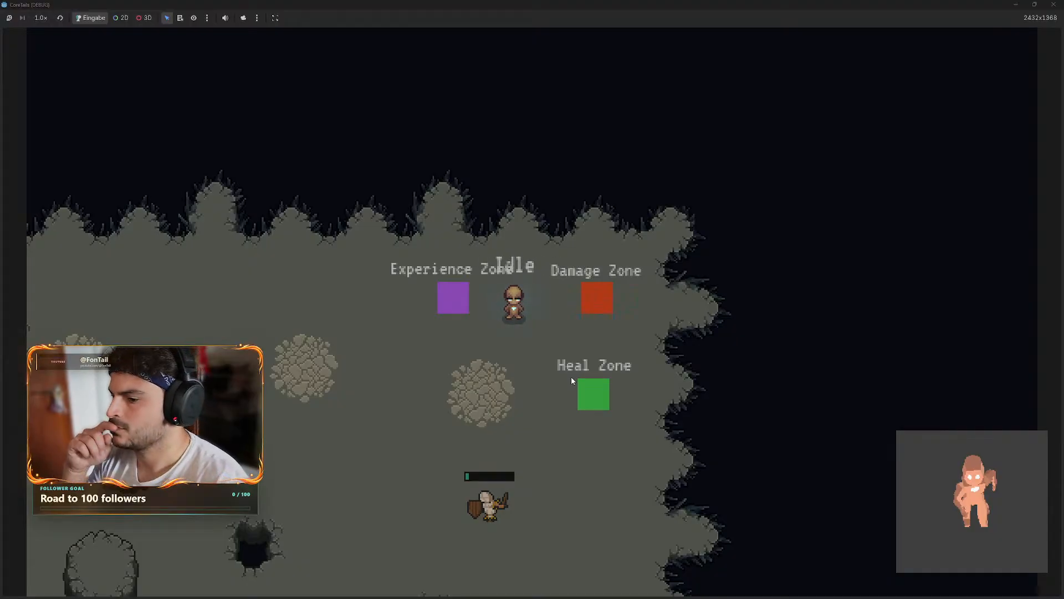
- Walk the player southwest past the enemy to the central pit
{"action": "key", "text": "s"}
{"action": "key", "text": "a"}
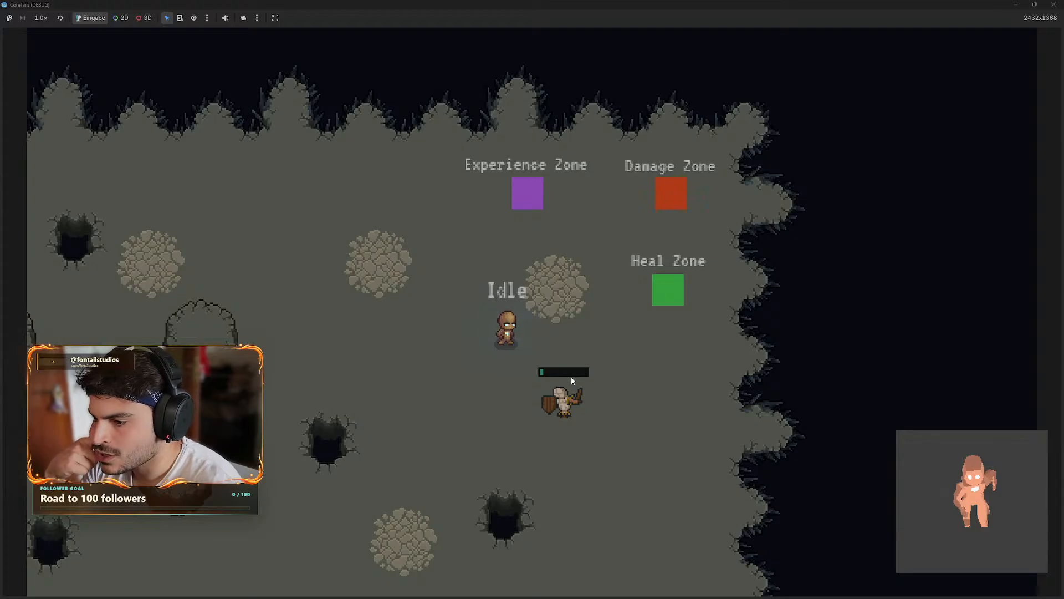
{"action": "key", "text": "s"}
{"action": "key", "text": "a"}
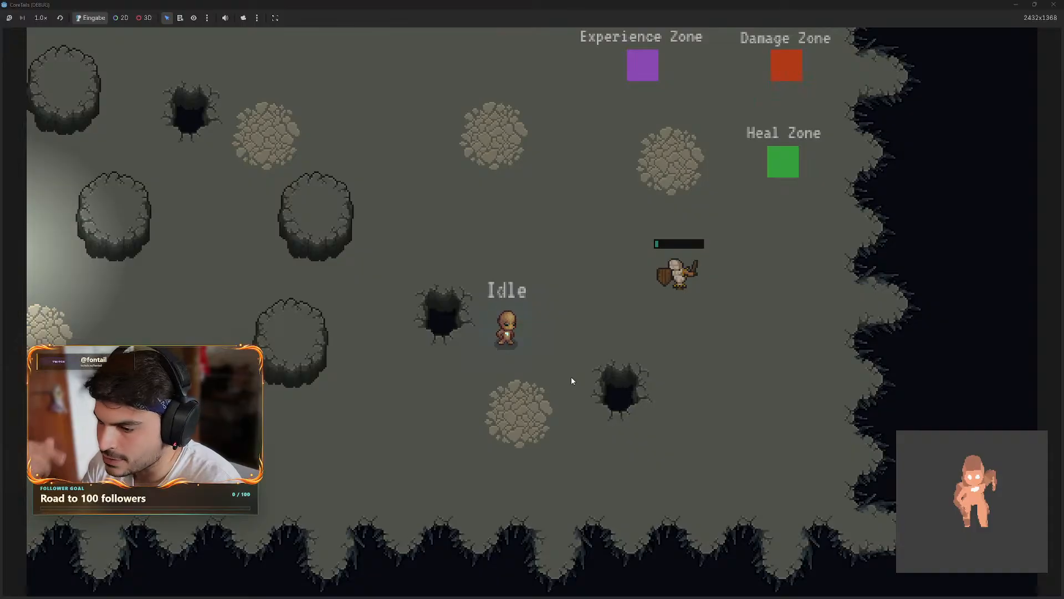
- Walk the player around the central pit and west between the two large boulders
{"action": "key", "text": "w"}
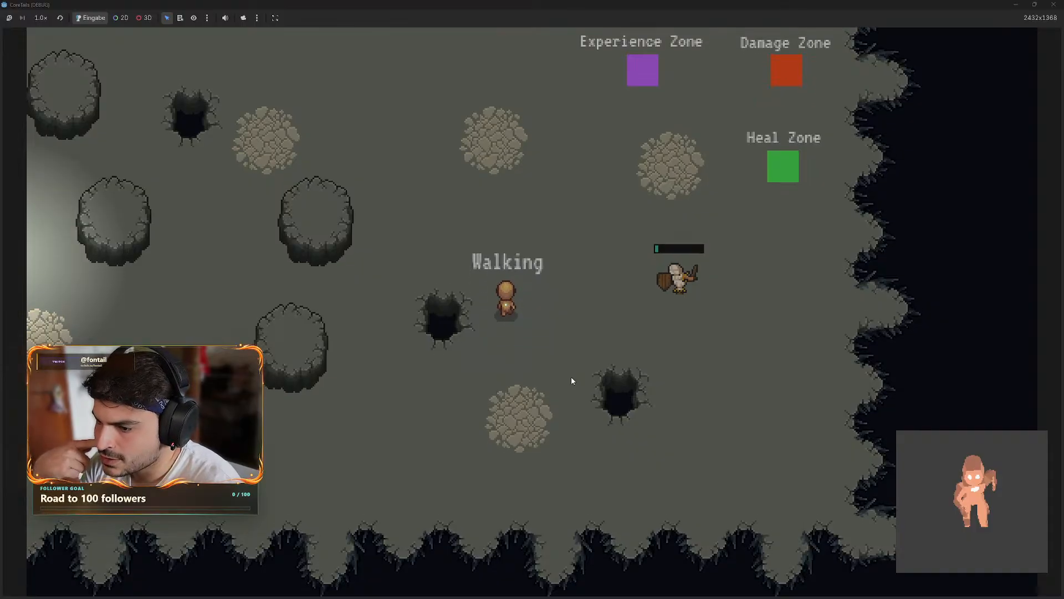
{"action": "key", "text": "a"}
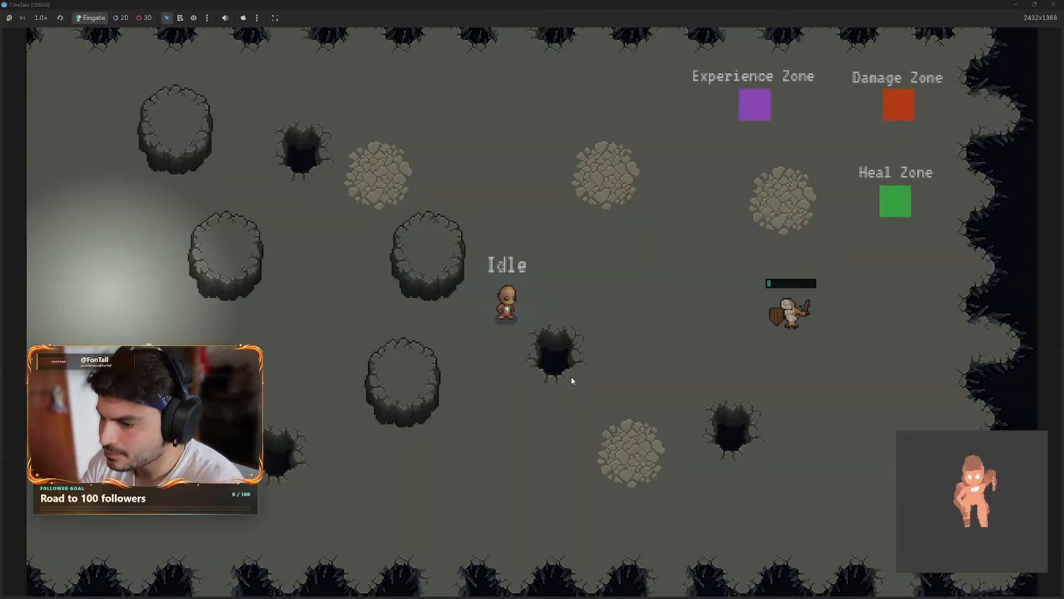
{"action": "key", "text": "a"}
{"action": "key", "text": "s"}
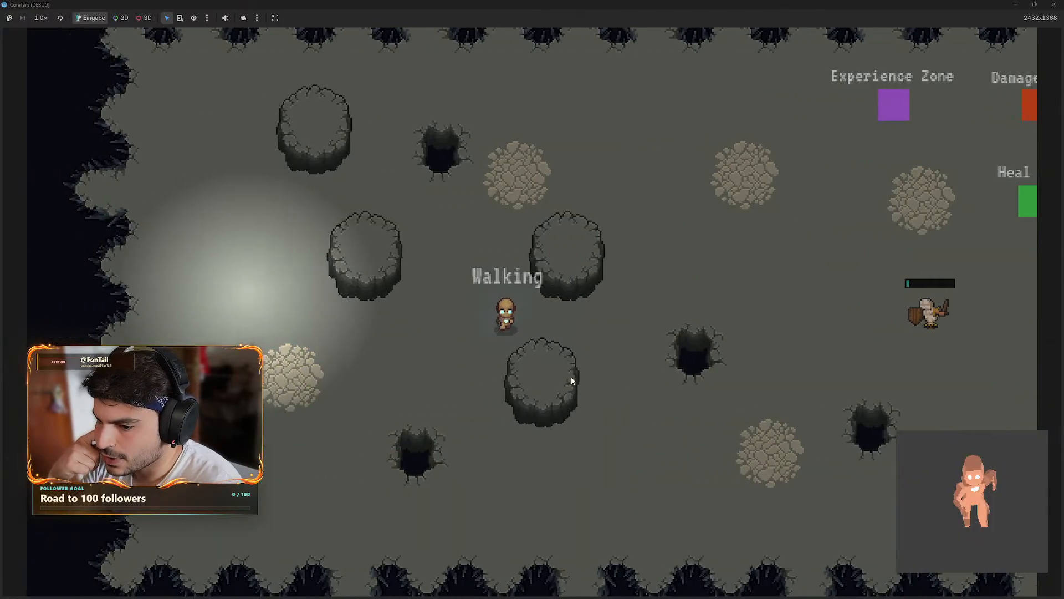
- Run the player southwest past the boulders and back east to the area northwest of the enemy
{"action": "key", "text": "s"}
{"action": "key", "text": "shift"}
{"action": "key", "text": "w"}
{"action": "key", "text": "d"}
{"action": "key", "text": "shift"}
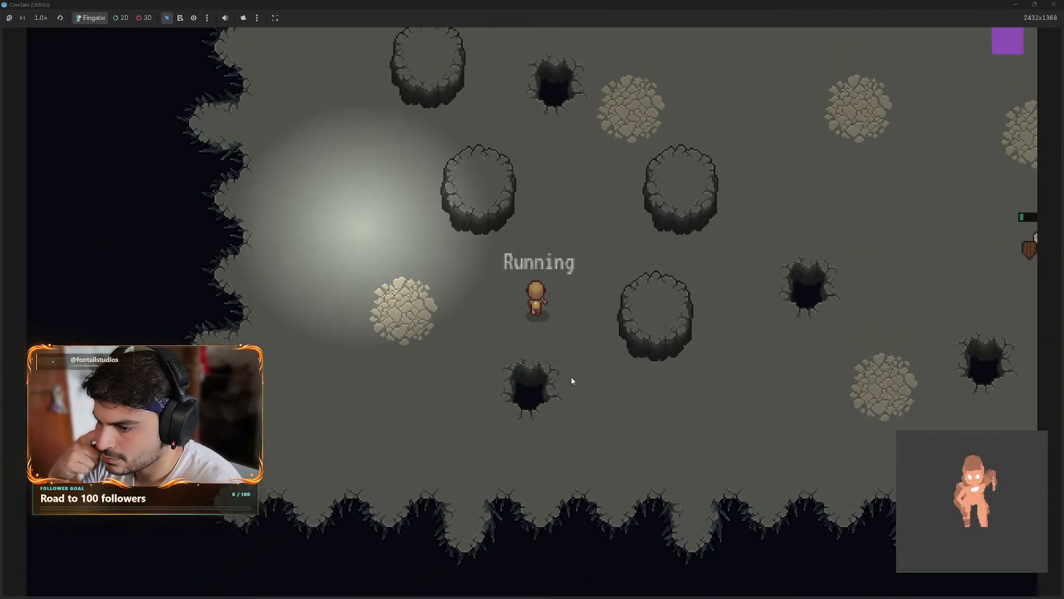
{"action": "key", "text": "s"}
{"action": "key", "text": "w"}
{"action": "key", "text": "w"}
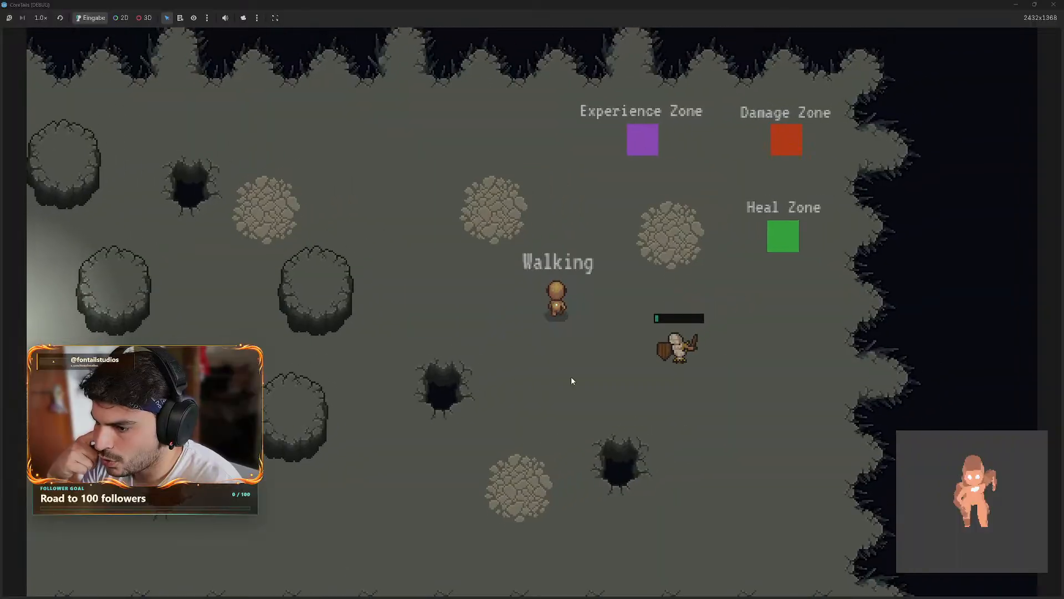
- Walk the player southwest around the central pit and west between the boulders to the edge of the light
{"action": "key", "text": "a"}
{"action": "key", "text": "s"}
{"action": "key", "text": "a"}
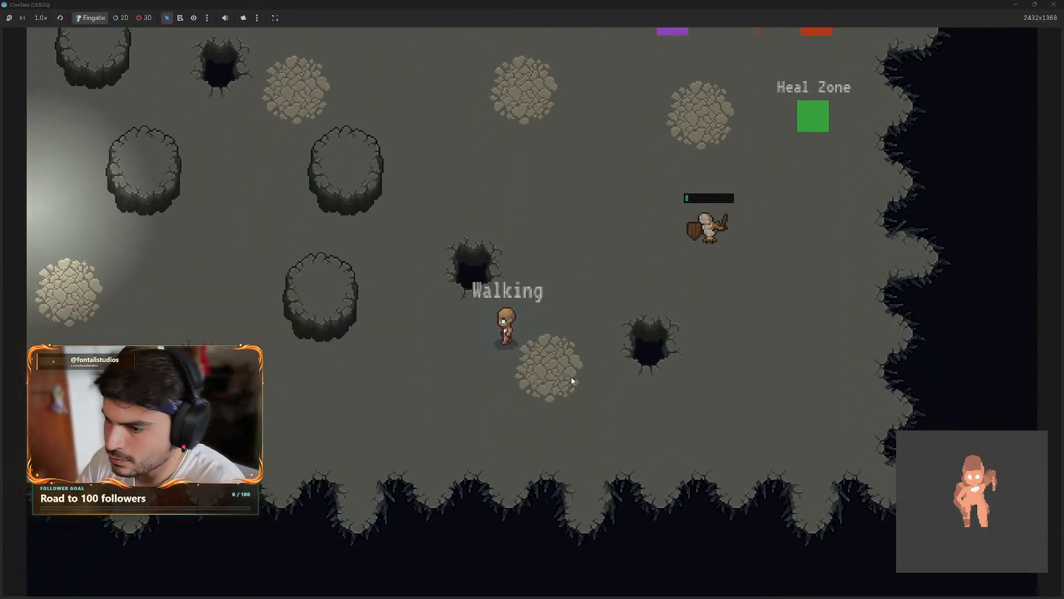
{"action": "key", "text": "w"}
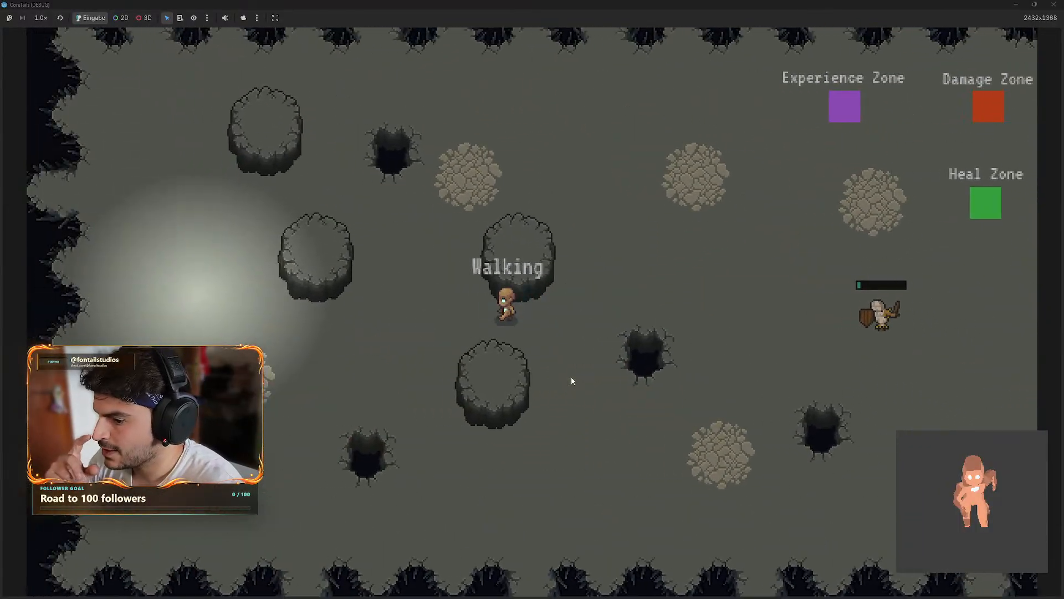
{"action": "key", "text": "s"}
{"action": "key", "text": "a"}
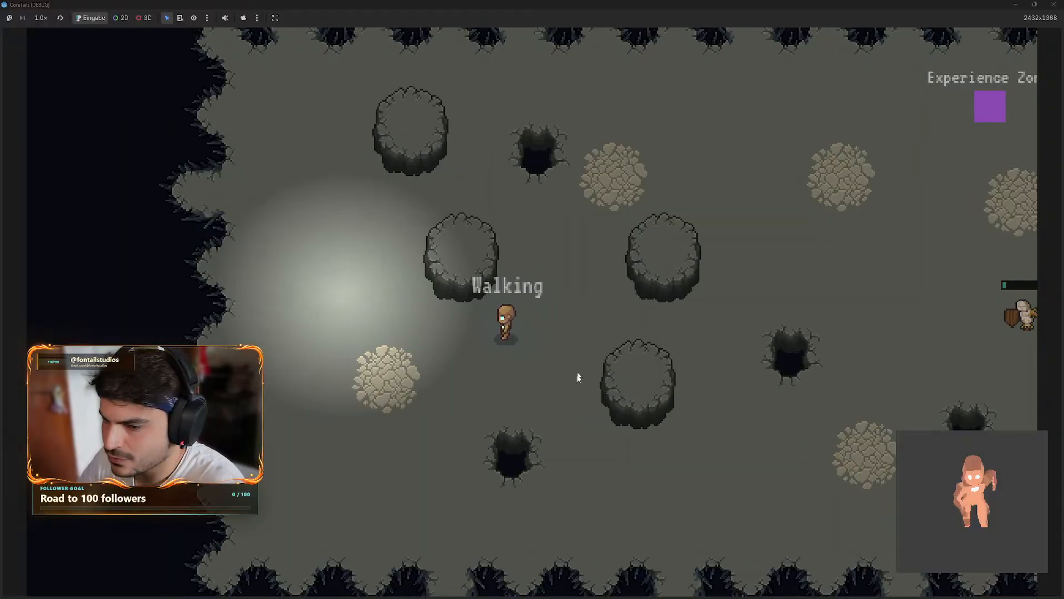
- Test an attack beside the southwestern pit and walk the player east, then north to the central pit
{"action": "key", "text": "s"}
{"action": "key", "text": "d"}
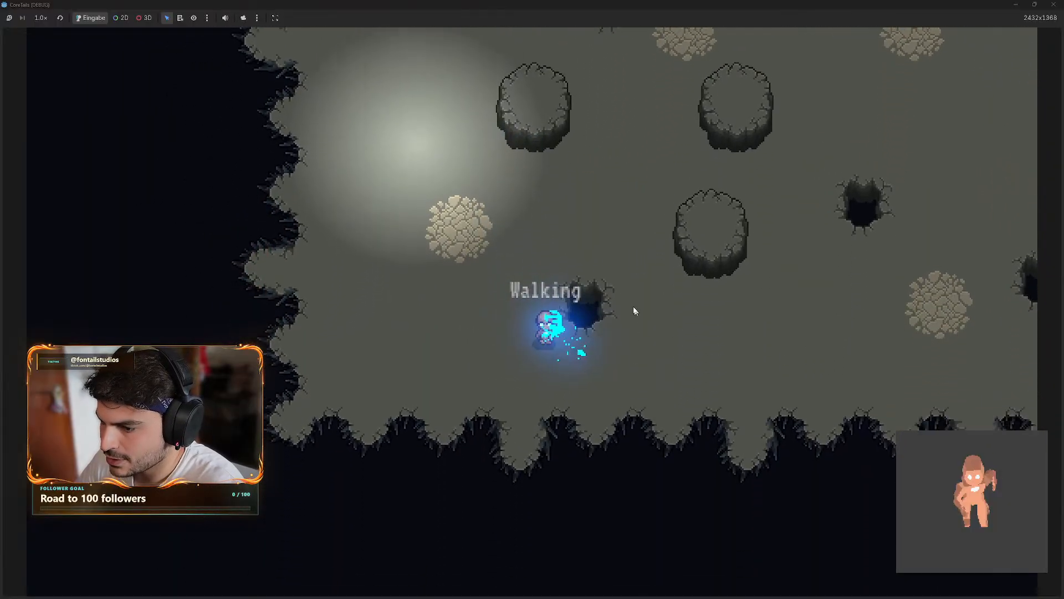
{"action": "key", "text": "d"}
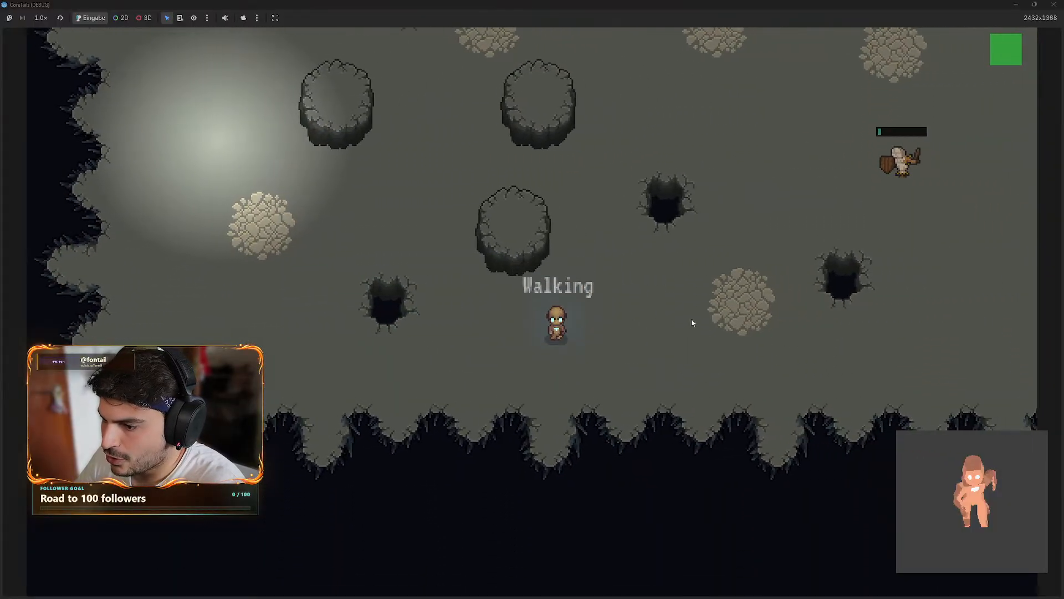
{"action": "key", "text": "s"}
{"action": "key", "text": "d"}
{"action": "key", "text": "w"}
{"action": "key", "text": "w"}
{"action": "key", "text": "d"}
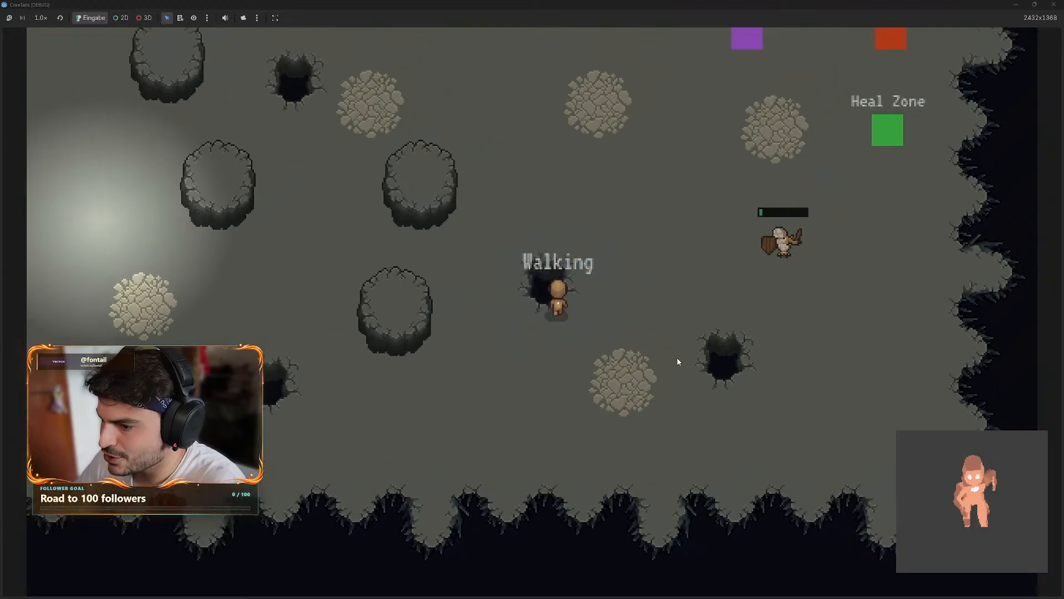
- Walk the player up to the northern round rocks and back southeast to the enemy's southwest side
{"action": "key", "text": "s"}
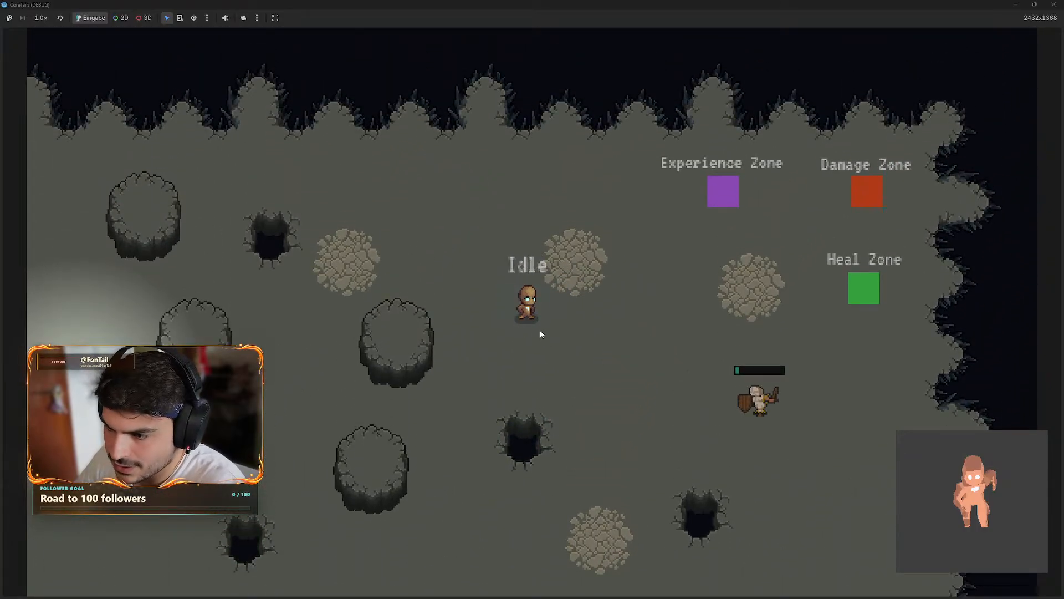
{"action": "key", "text": "w"}
{"action": "key", "text": "a"}
{"action": "key", "text": "s"}
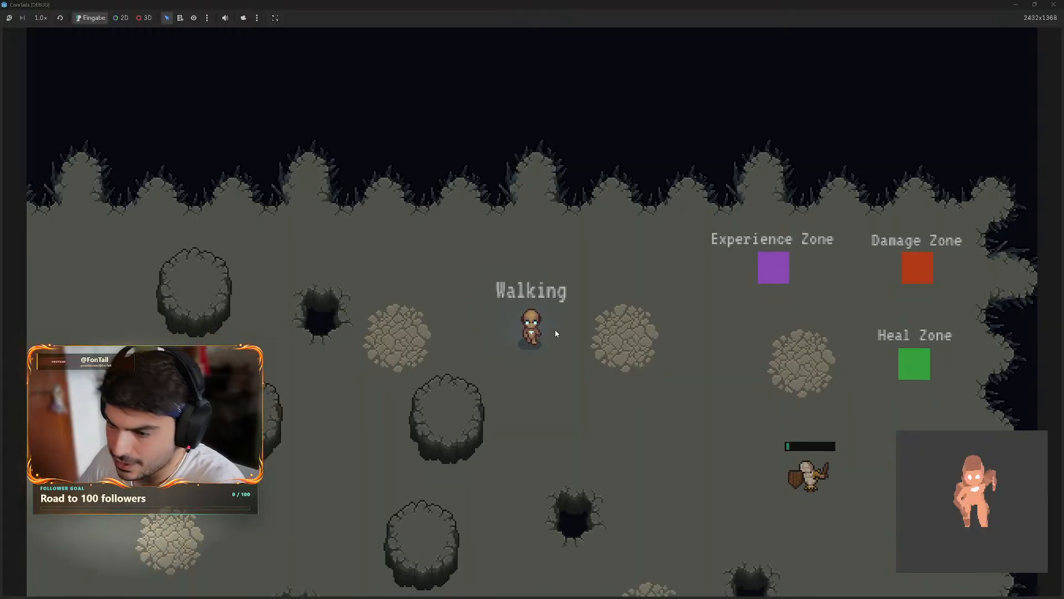
{"action": "key", "text": "shift+d"}
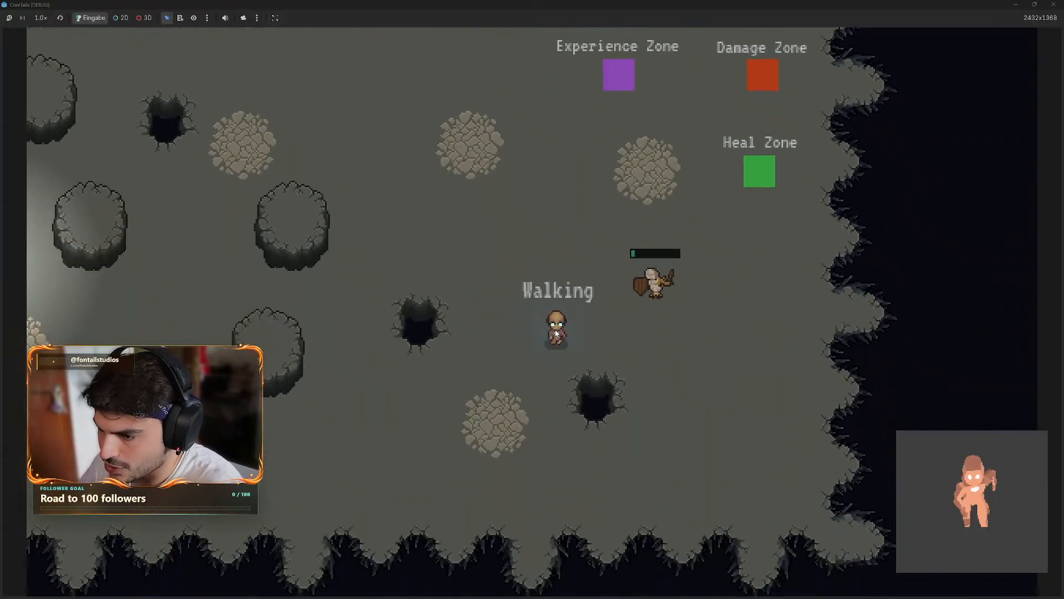
- Walk the player west past the central pit and north to the room's upper wall
{"action": "key", "text": "a"}
{"action": "key", "text": "w"}
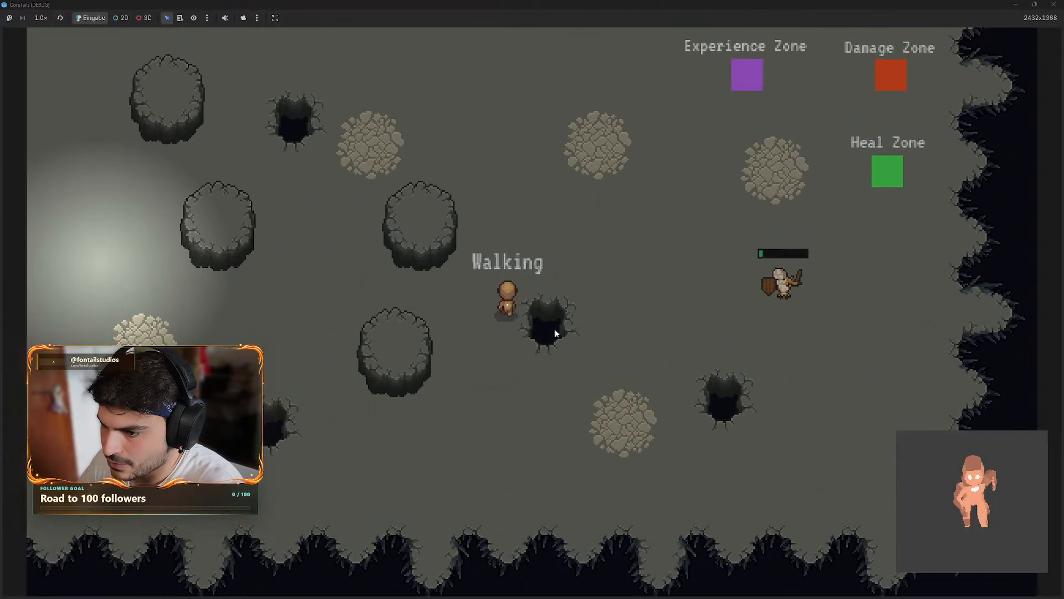
{"action": "key", "text": "d"}
{"action": "key", "text": "a"}
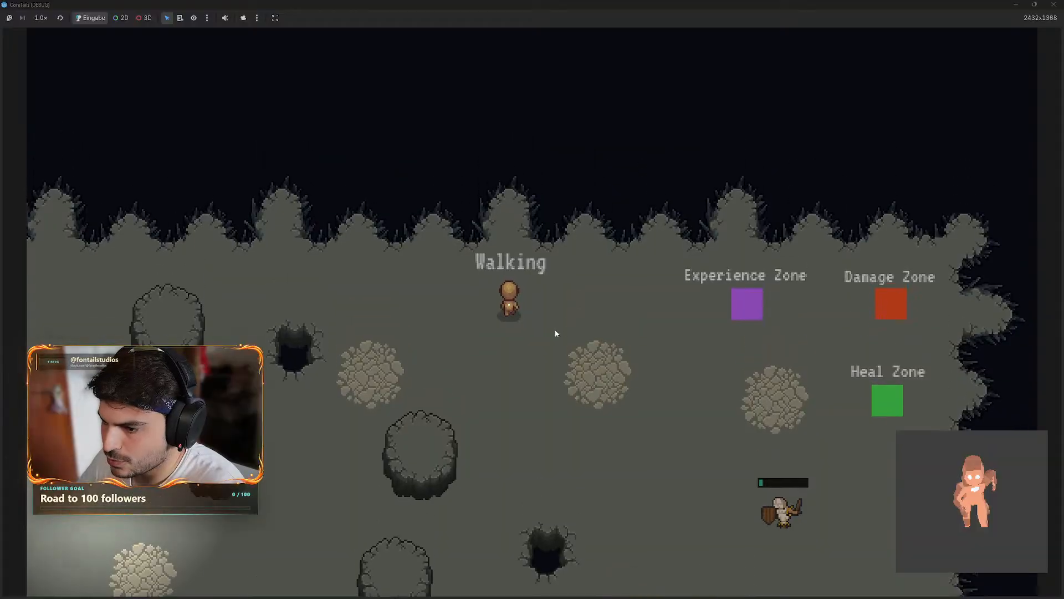
- Walk the player southeast from the upper wall to the central pit and test an attack towards the southeast
{"action": "key", "text": "s"}
{"action": "key", "text": "d"}
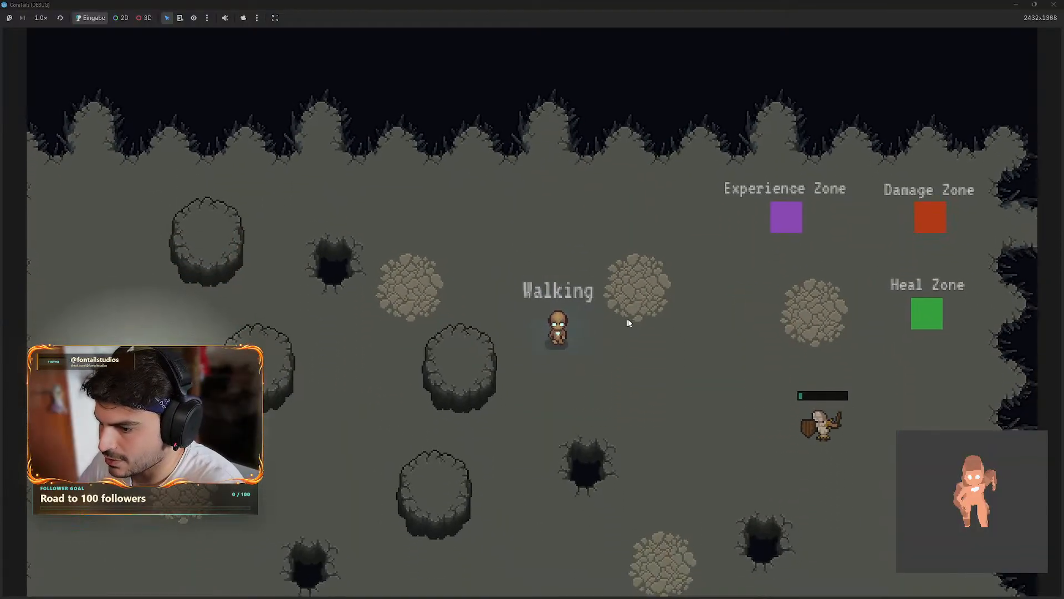
{"action": "key", "text": "s"}
{"action": "key", "text": "d"}
{"action": "left_click", "coordinate": [654, 408]}
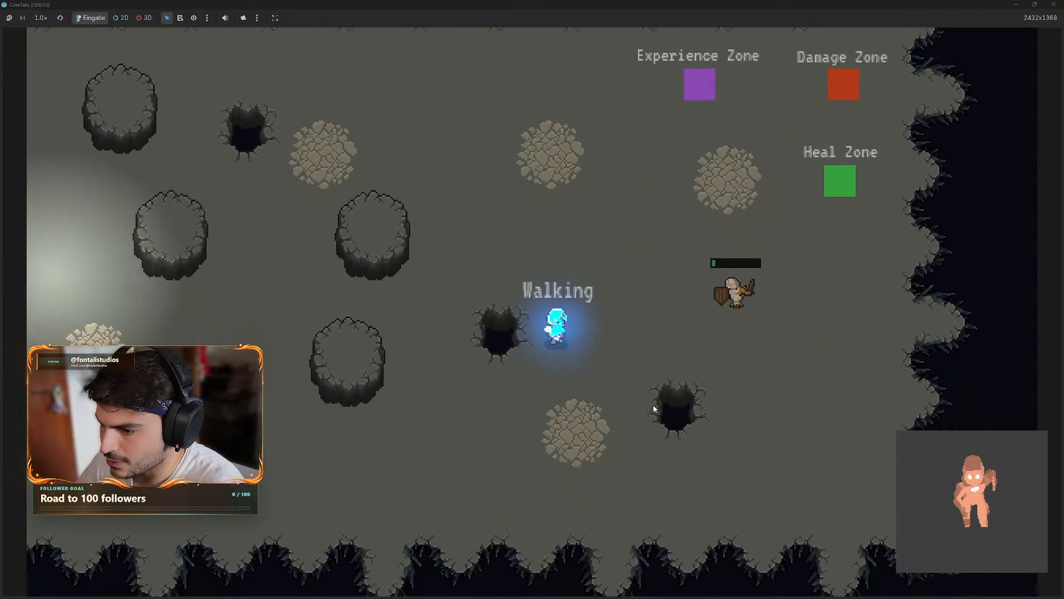
- Walk the player north past the enemy, circle to its east side and test attacks on it towards the west
{"action": "key", "text": "w"}
{"action": "left_click", "coordinate": [642, 213]}
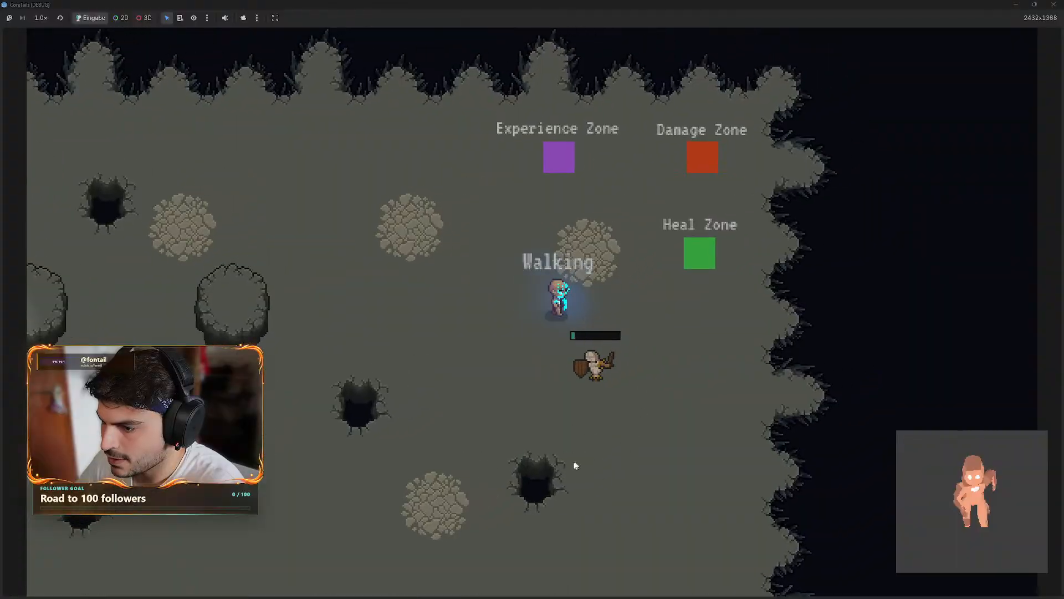
{"action": "left_click", "coordinate": [361, 456]}
{"action": "key", "text": "s"}
{"action": "left_click", "coordinate": [348, 257]}
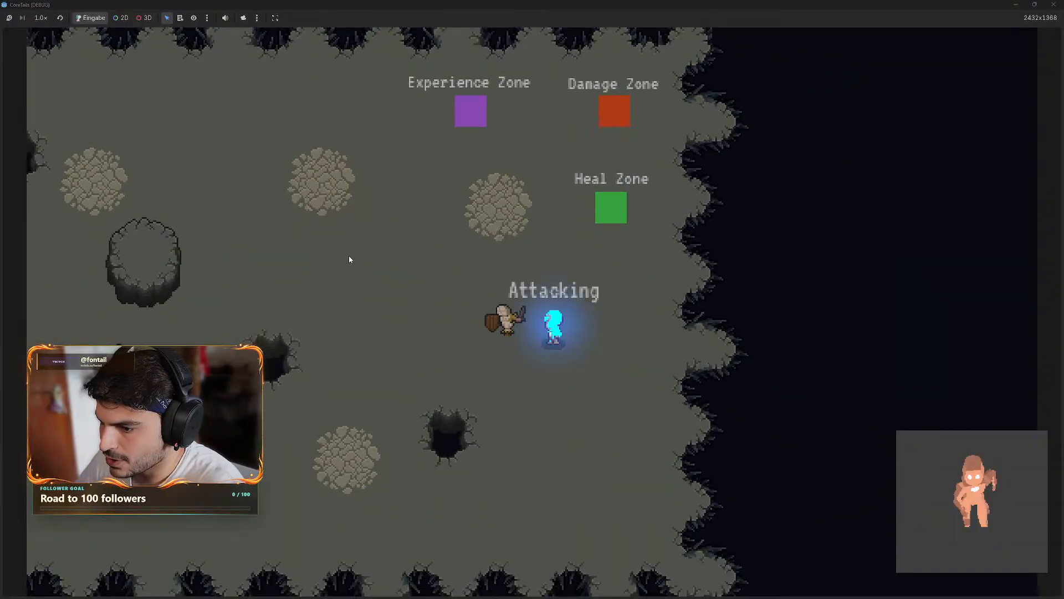
{"action": "key", "text": "w"}
{"action": "left_click", "coordinate": [339, 377]}
- Walk the player into the Damage Zone to test the damage reaction, move back southwest past the Heal Zone, and end the game run
{"action": "key", "text": "w"}
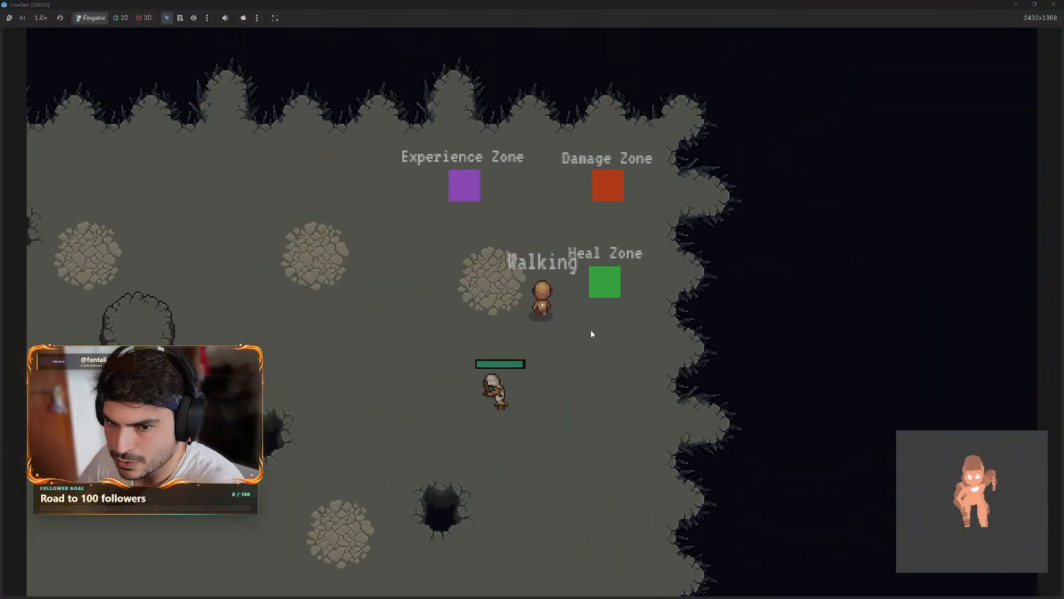
{"action": "key", "text": "w"}
{"action": "key", "text": "d"}
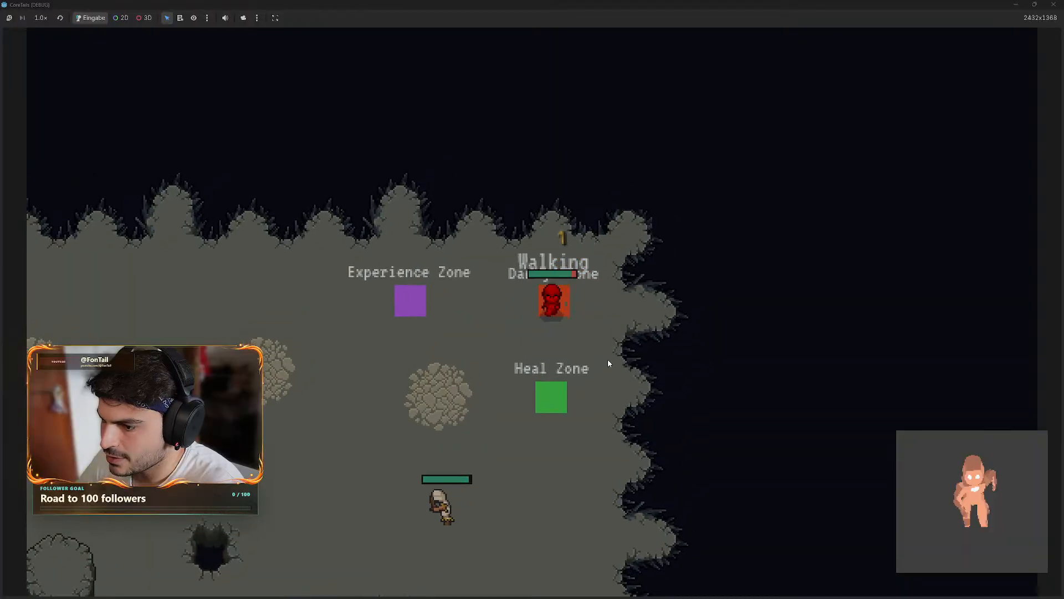
{"action": "key", "text": "s"}
{"action": "key", "text": "a"}
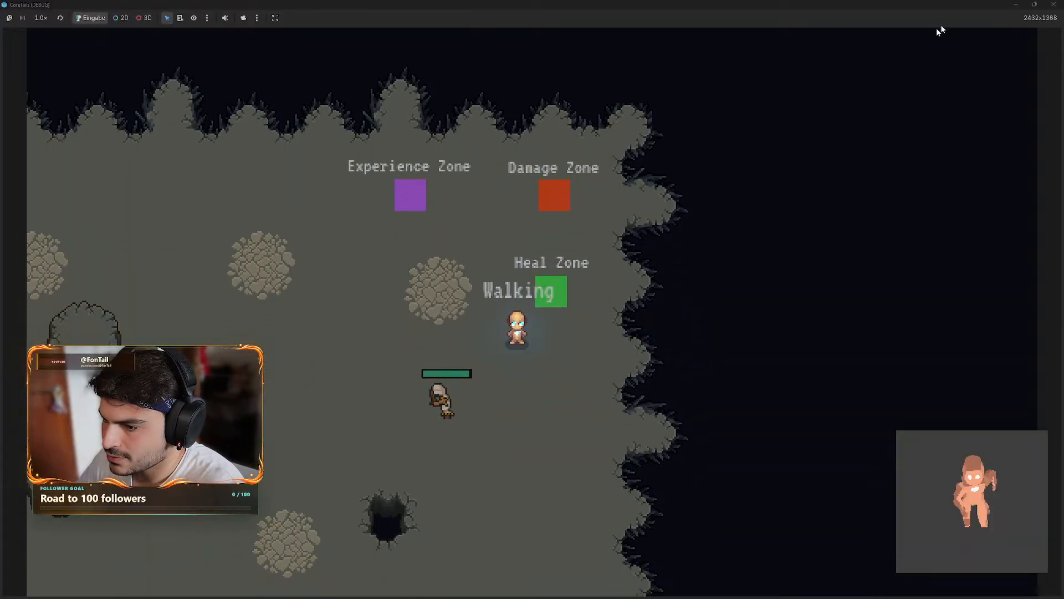
{"action": "left_click", "coordinate": [1054, 5]}
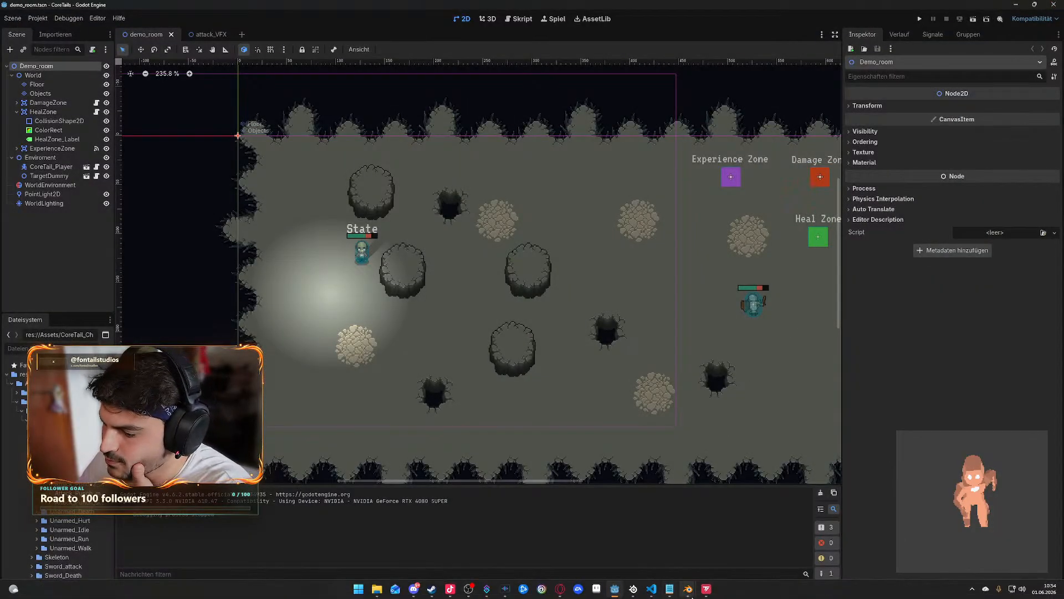
- Switch to File Explorer and go up from the Idle folder to Renders to check the rendered animation folders, and return to Godot
{"action": "mouse_move", "coordinate": [688, 589]}
{"action": "mouse_move", "coordinate": [714, 560]}
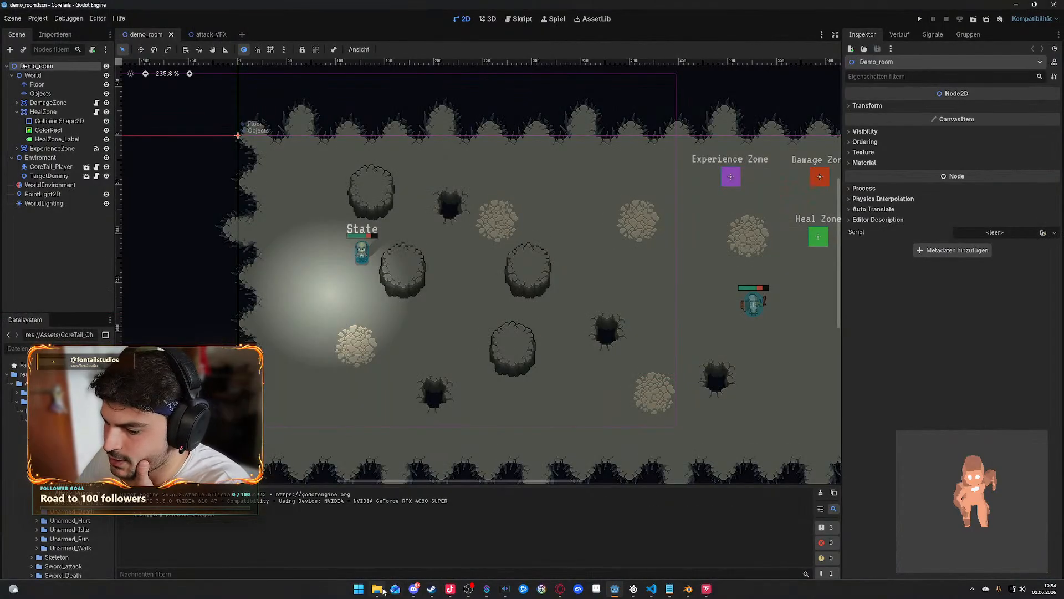
{"action": "left_click", "coordinate": [382, 591]}
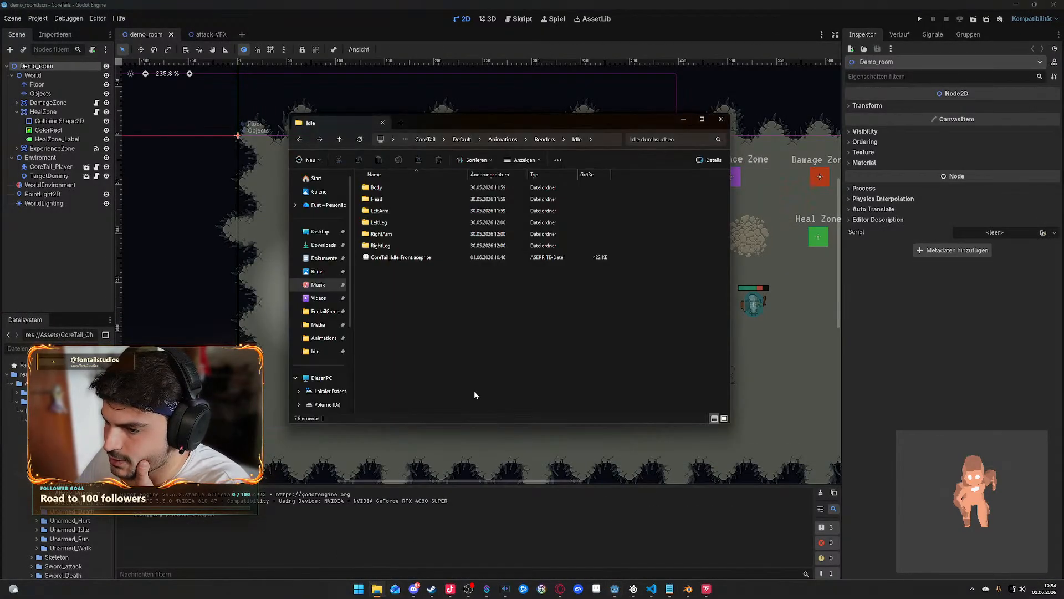
{"action": "left_click", "coordinate": [545, 139]}
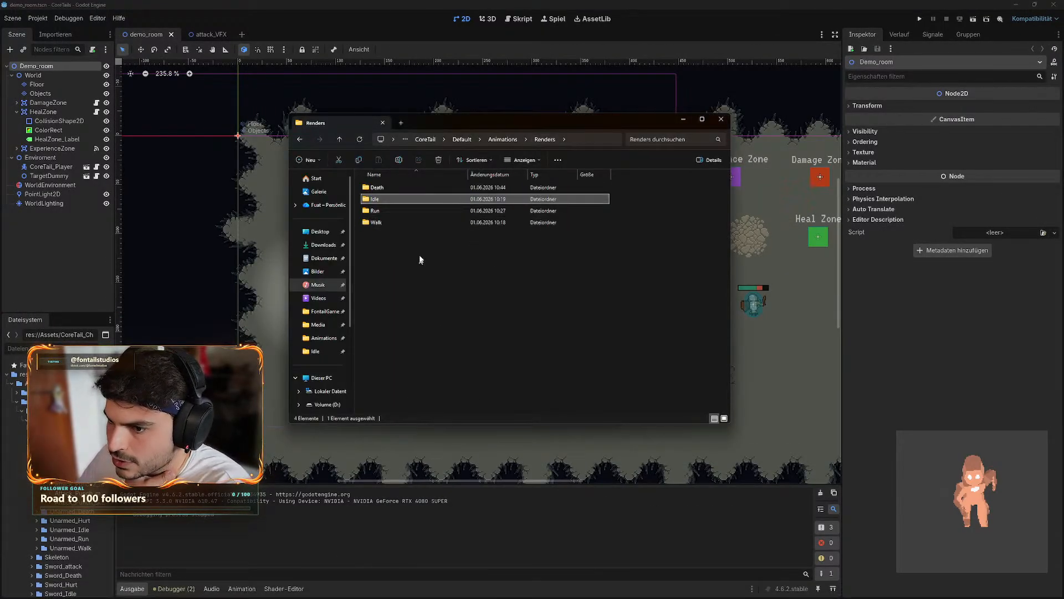
{"action": "left_click_drag", "start_coordinate": [421, 260], "coordinate": [400, 187]}
{"action": "left_click", "coordinate": [404, 221]}
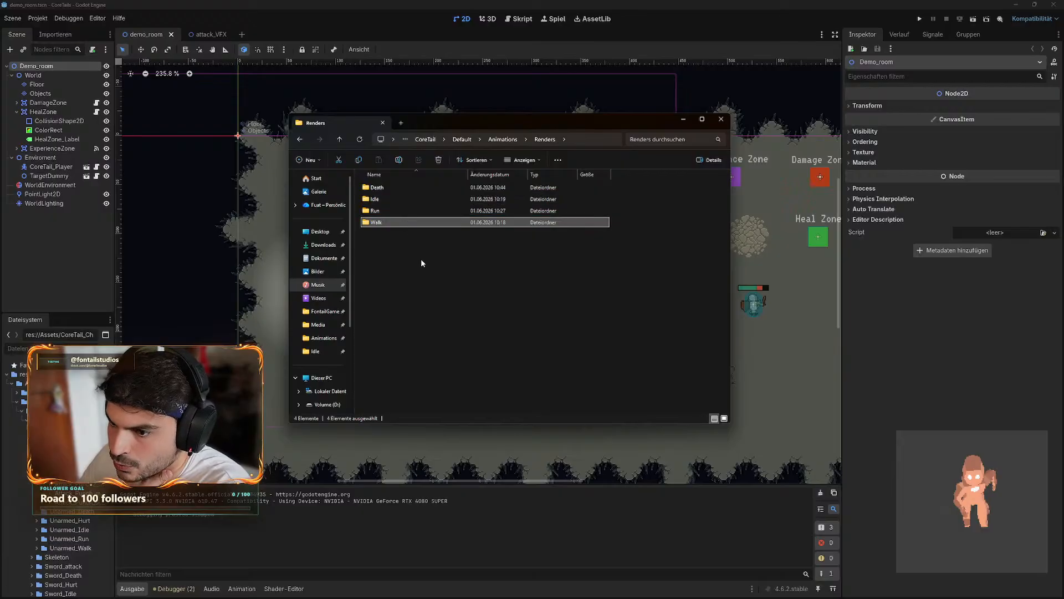
{"action": "left_click", "coordinate": [423, 260]}
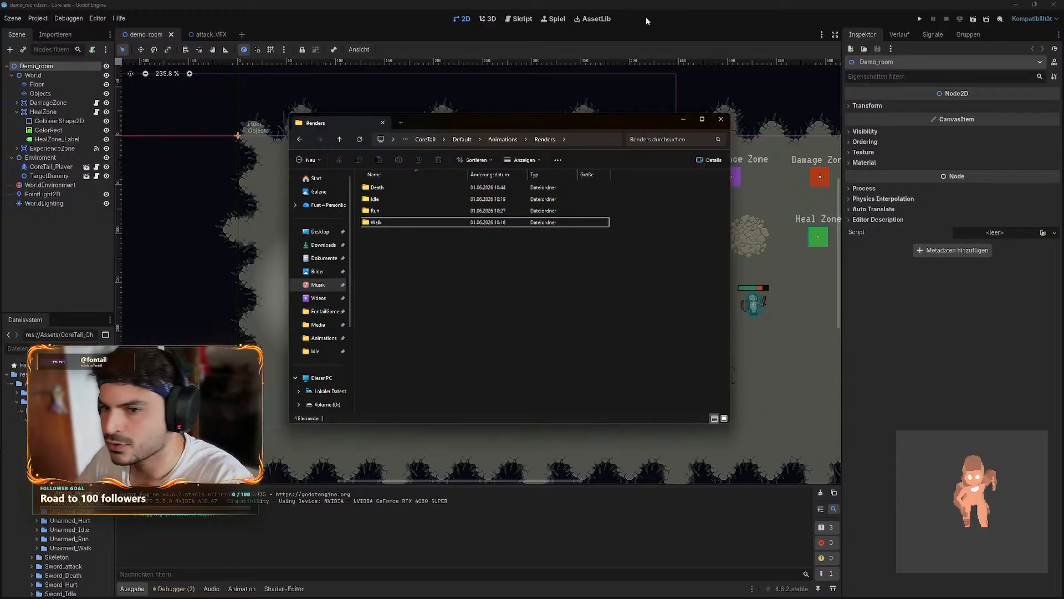
{"action": "left_click", "coordinate": [654, 4]}
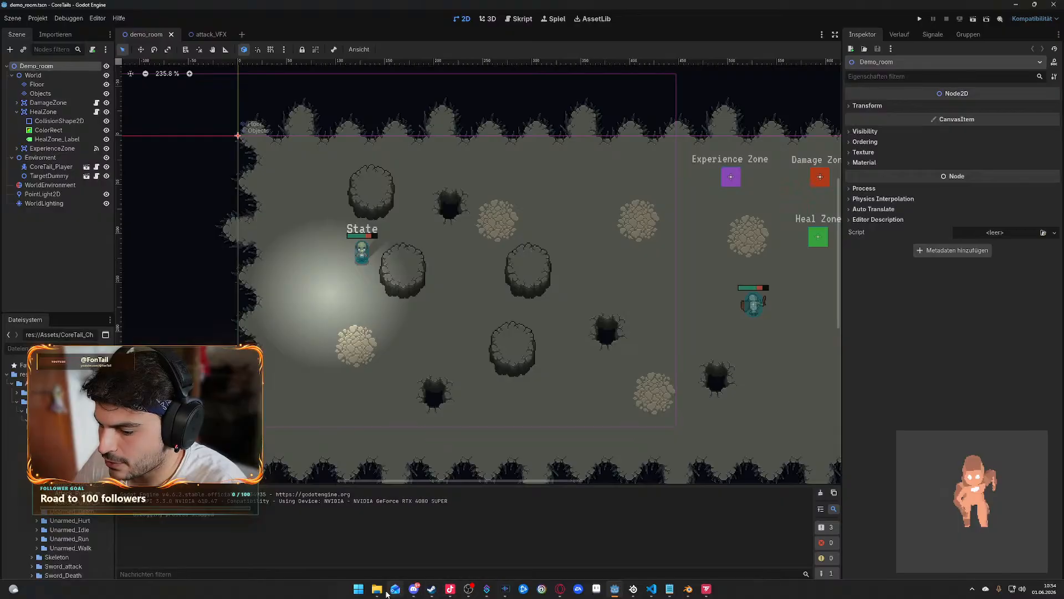
- Switch back to File Explorer and open the Walk animation's Head/00_front folder
{"action": "left_click", "coordinate": [377, 589]}
{"action": "double_click", "coordinate": [400, 222]}
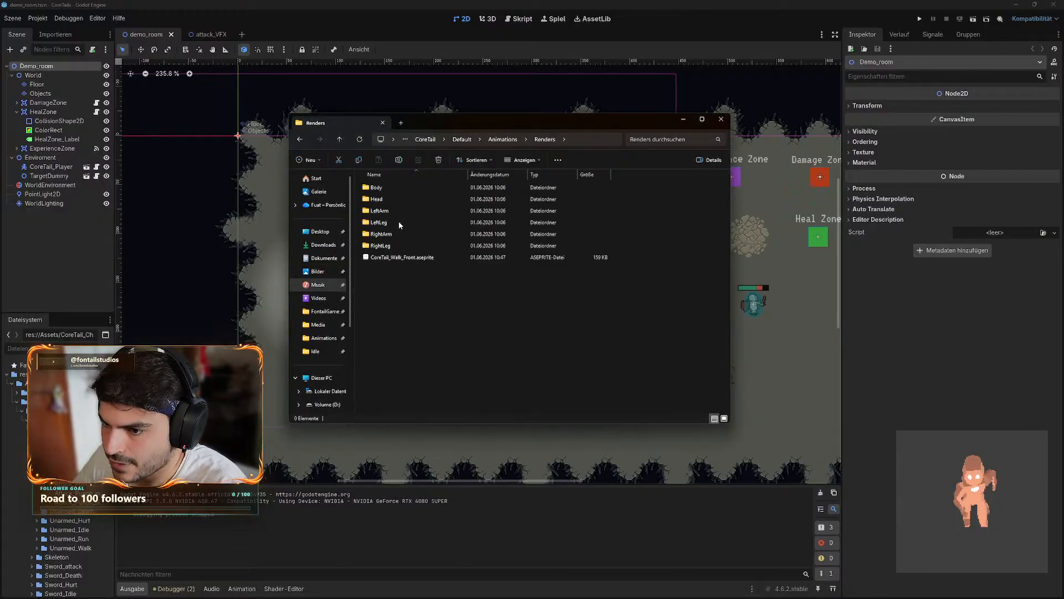
{"action": "double_click", "coordinate": [410, 200]}
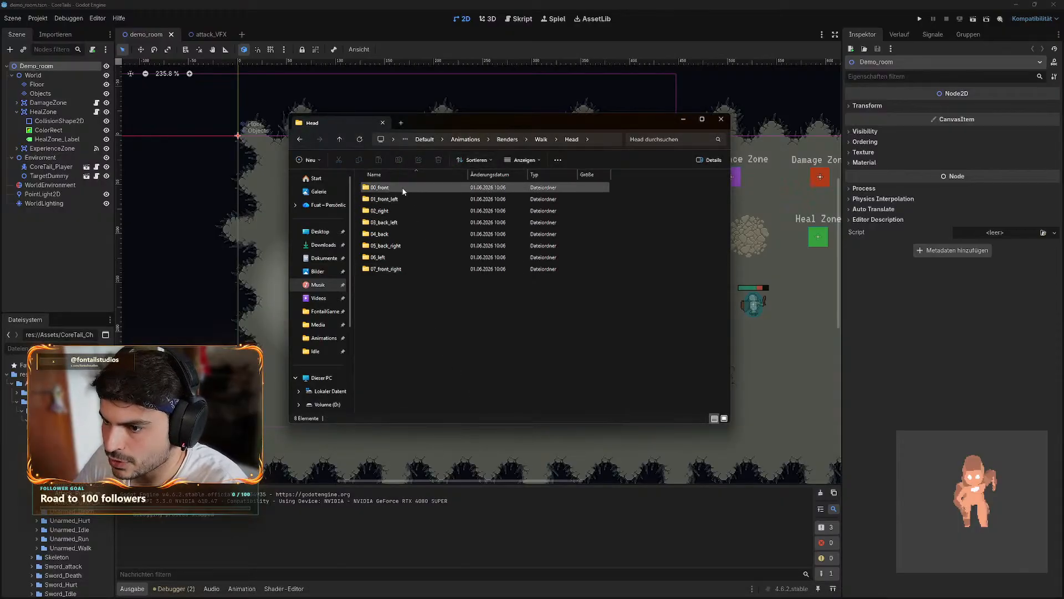
{"action": "double_click", "coordinate": [388, 188]}
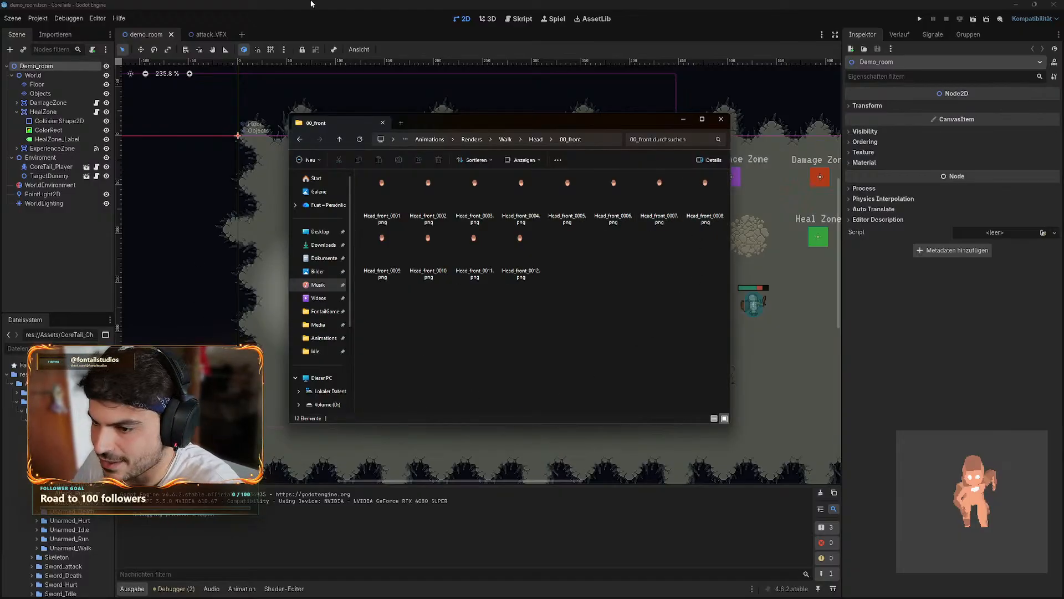
- Look over the front-facing walk frames of the head and return to the Godot editor
{"action": "left_click", "coordinate": [428, 197]}
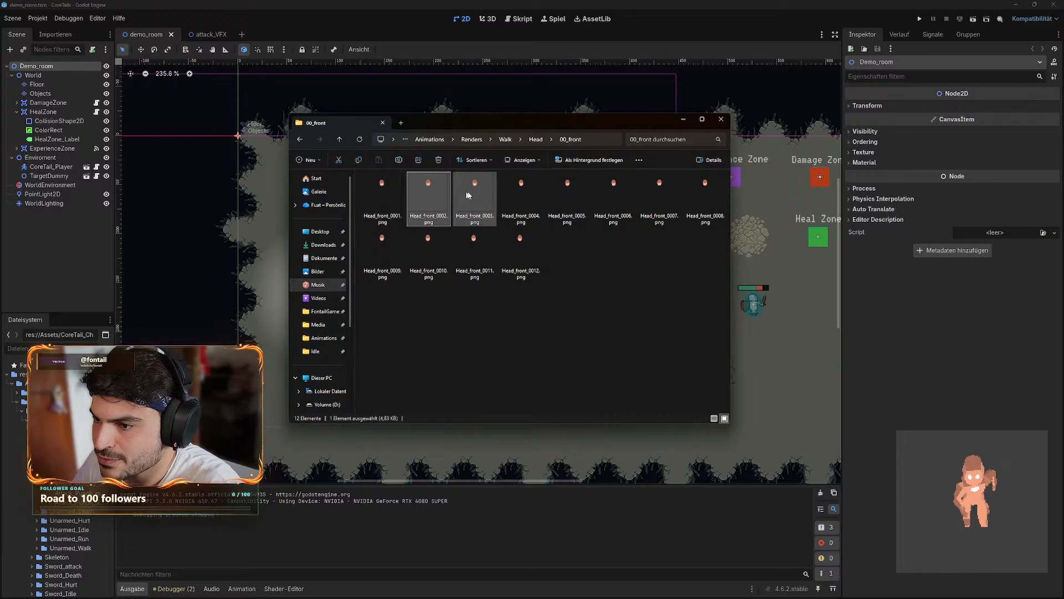
{"action": "left_click", "coordinate": [521, 197]}
{"action": "left_click", "coordinate": [613, 191]}
{"action": "left_click", "coordinate": [658, 255]}
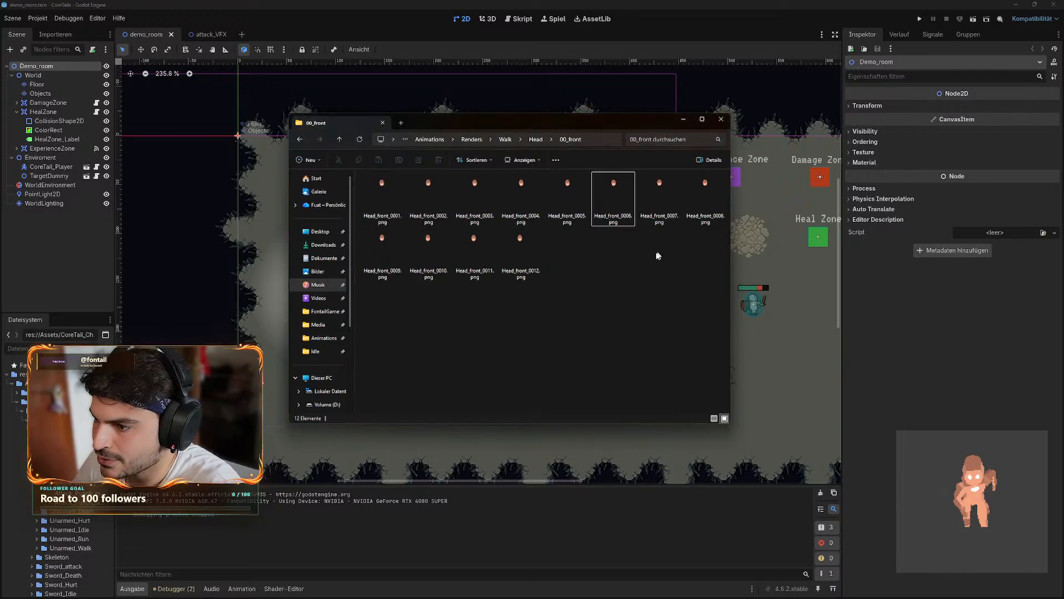
{"action": "left_click_drag", "start_coordinate": [677, 281], "coordinate": [397, 180]}
{"action": "left_click", "coordinate": [592, 358]}
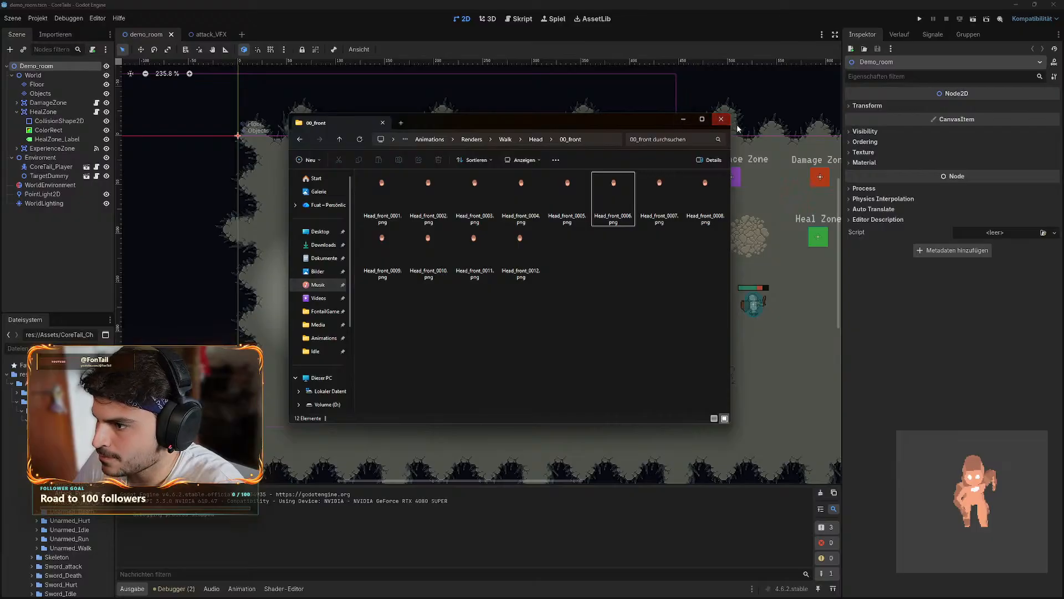
{"action": "left_click", "coordinate": [721, 120]}
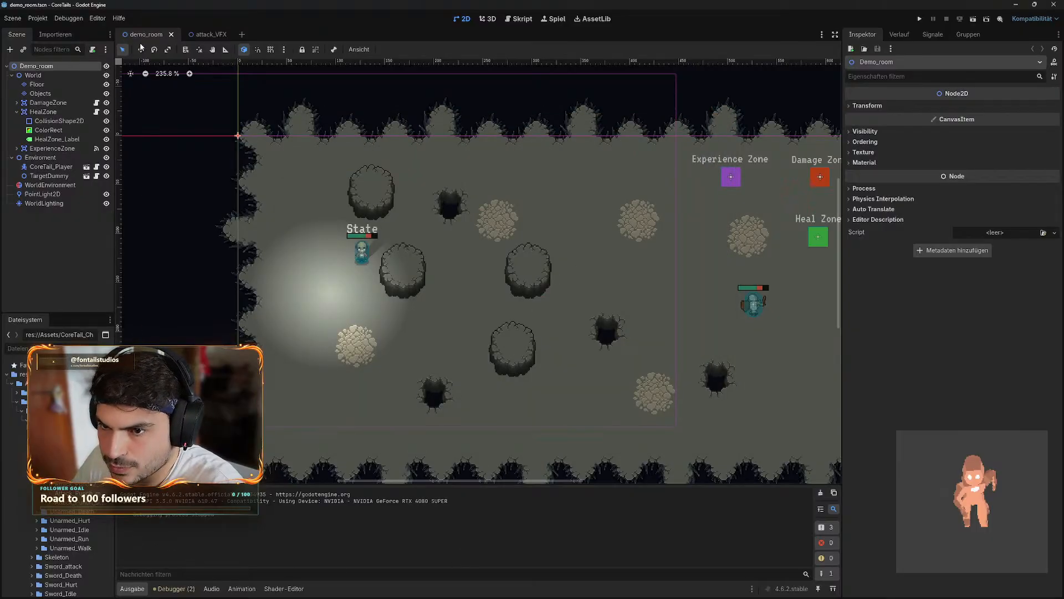
- Select the CoreTail_Player node and examine the frame tracks of its Unarmed/Idle_Down animation
{"action": "left_click", "coordinate": [46, 166]}
{"action": "left_click", "coordinate": [241, 588]}
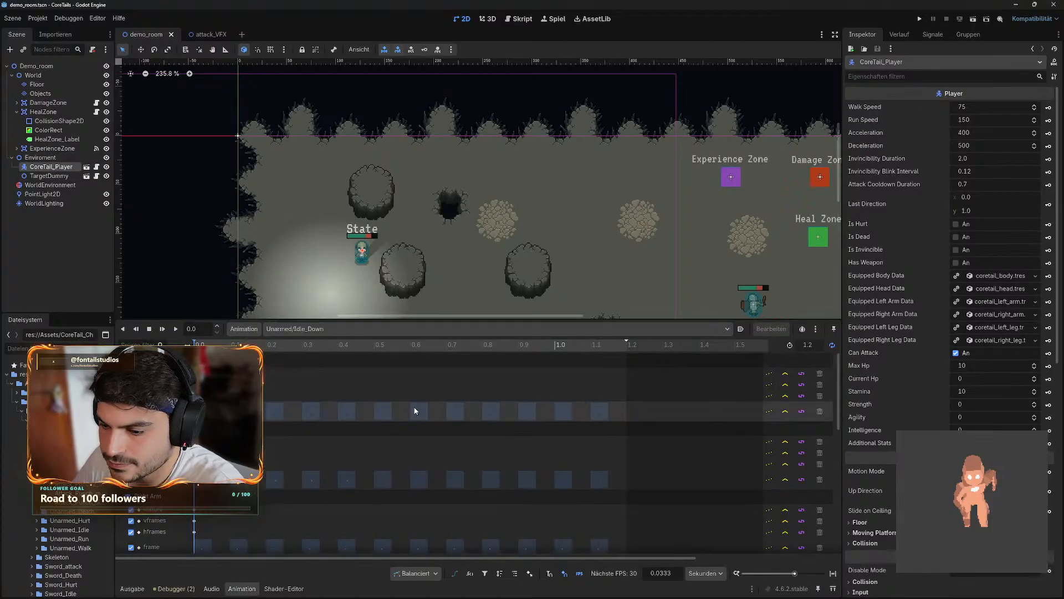
{"action": "scroll", "coordinate": [465, 408], "scroll_direction": "down", "scroll_amount": 2}
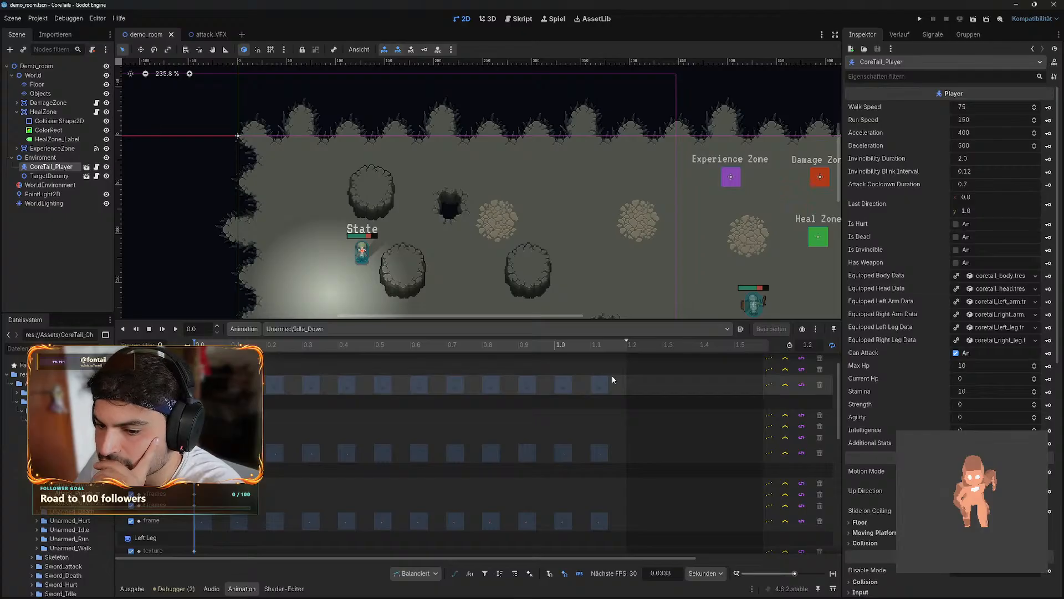
{"action": "scroll", "coordinate": [614, 376], "scroll_direction": "up", "scroll_amount": 1}
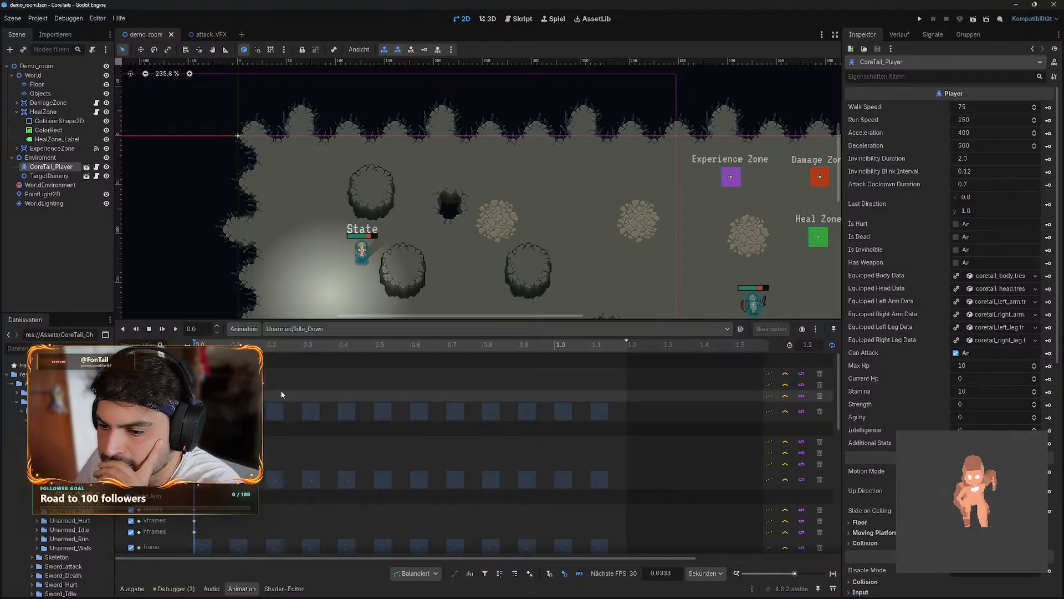
{"action": "scroll", "coordinate": [282, 394], "scroll_direction": "down", "scroll_amount": 3}
{"action": "scroll", "coordinate": [284, 394], "scroll_direction": "down", "scroll_amount": 2}
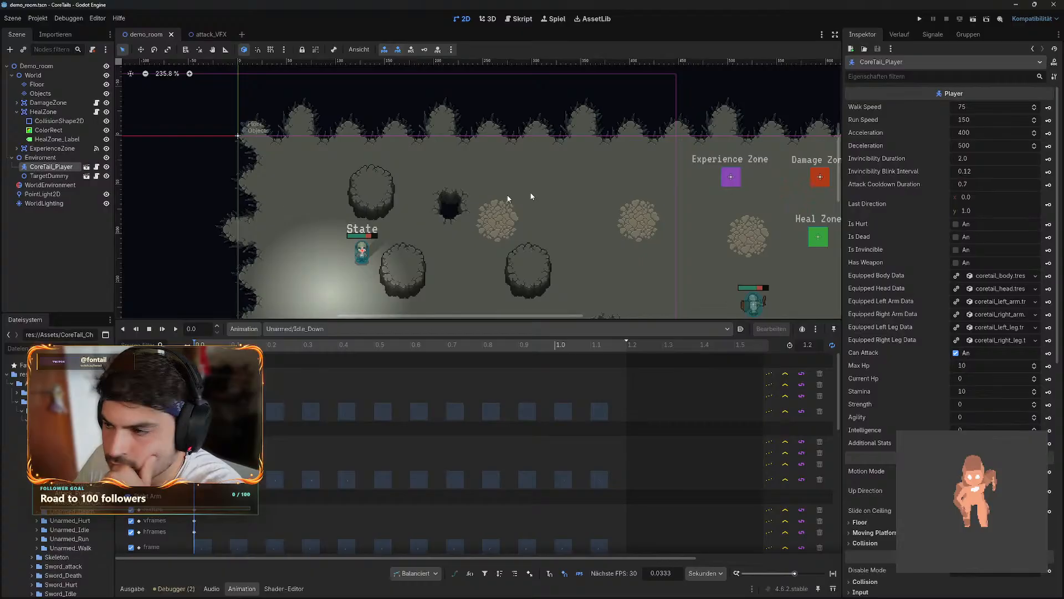
- Review the CoreTail_Player node's properties and inspect the textures of its Shadow and Left Arm sprites
{"action": "scroll", "coordinate": [896, 296], "scroll_direction": "down", "scroll_amount": 10}
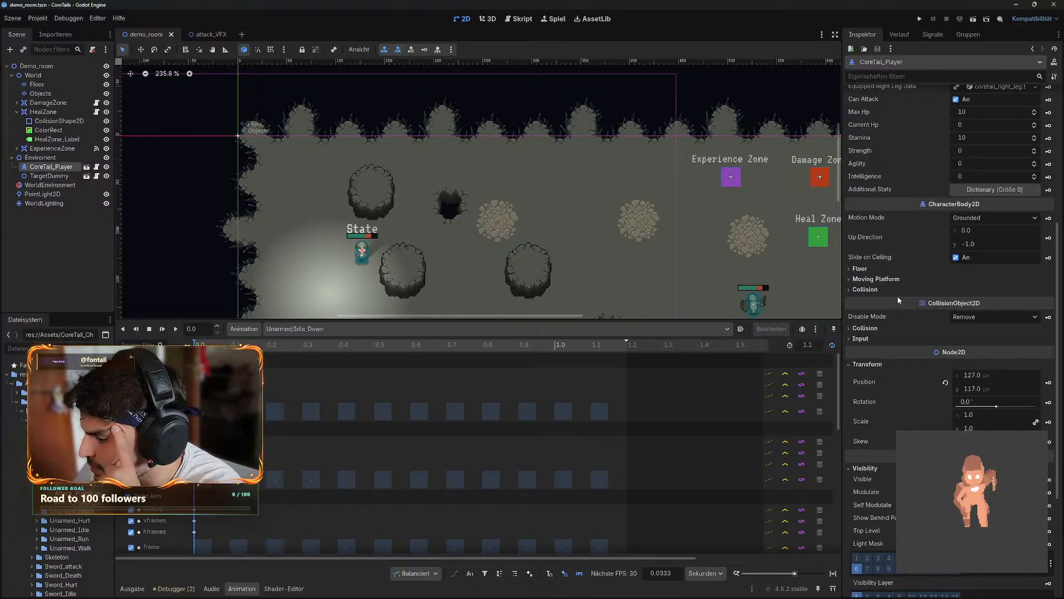
{"action": "scroll", "coordinate": [897, 296], "scroll_direction": "down", "scroll_amount": 1}
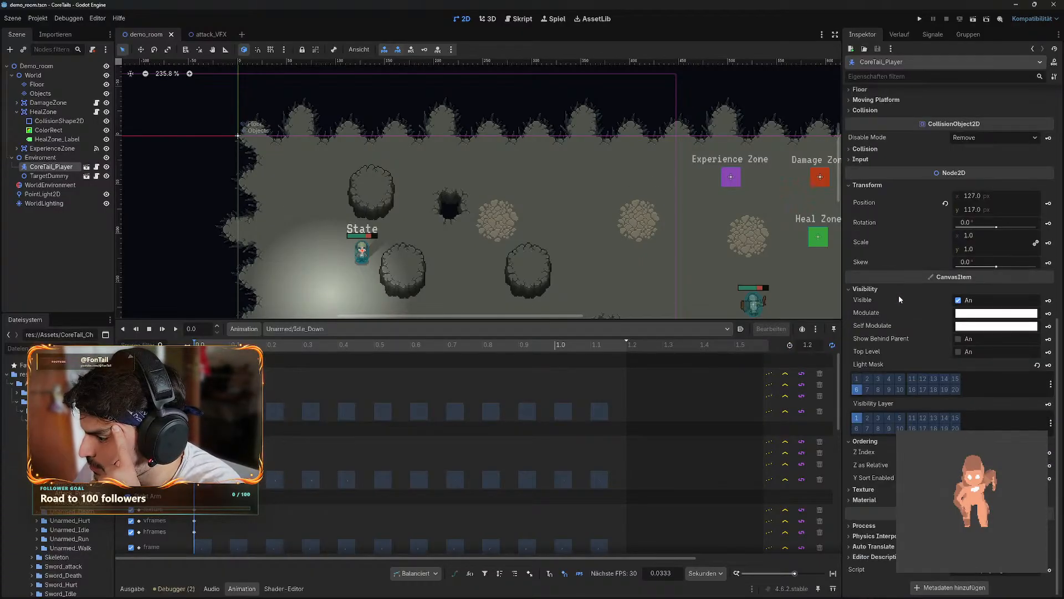
{"action": "scroll", "coordinate": [907, 314], "scroll_direction": "up", "scroll_amount": 6}
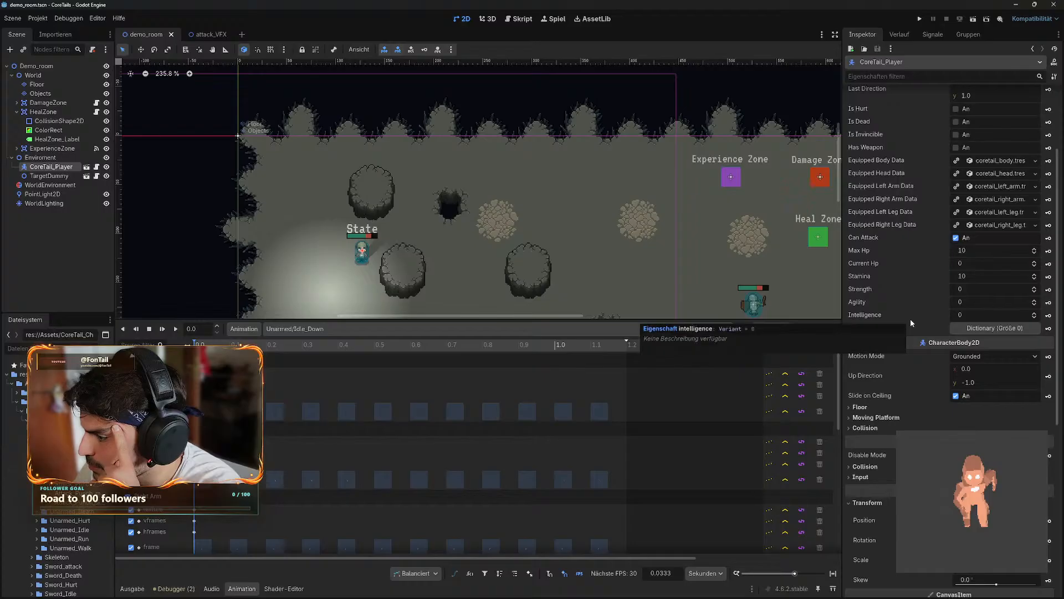
{"action": "scroll", "coordinate": [905, 388], "scroll_direction": "up", "scroll_amount": 2}
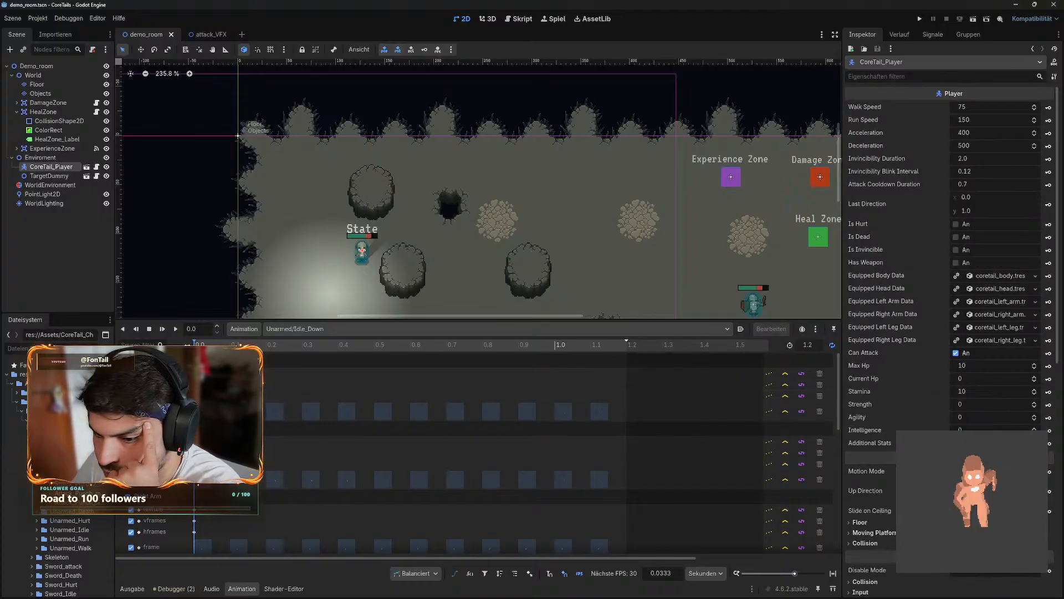
{"action": "left_click", "coordinate": [147, 360]}
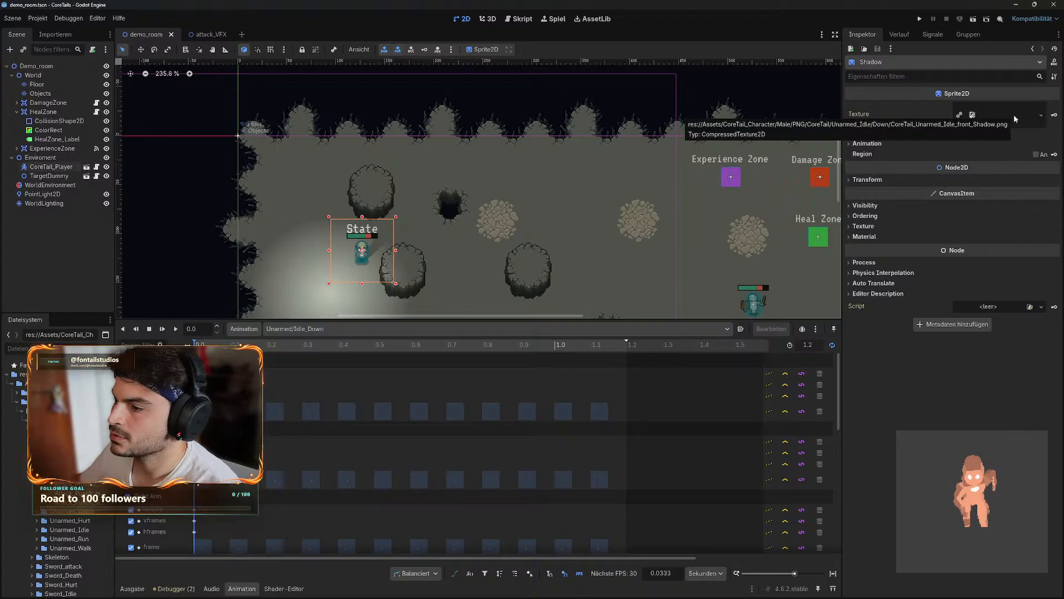
{"action": "left_click", "coordinate": [148, 428]}
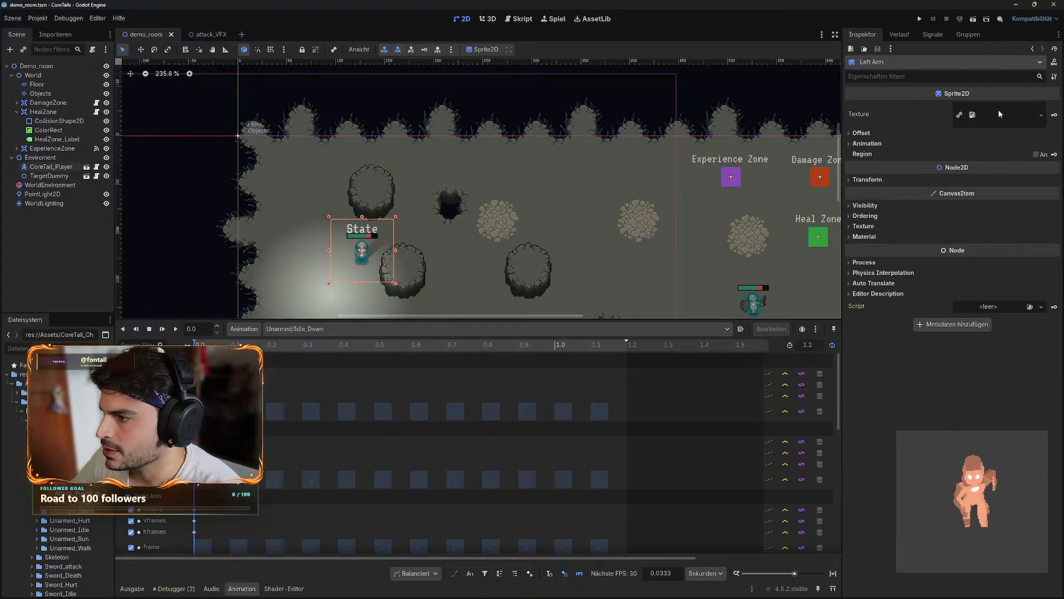
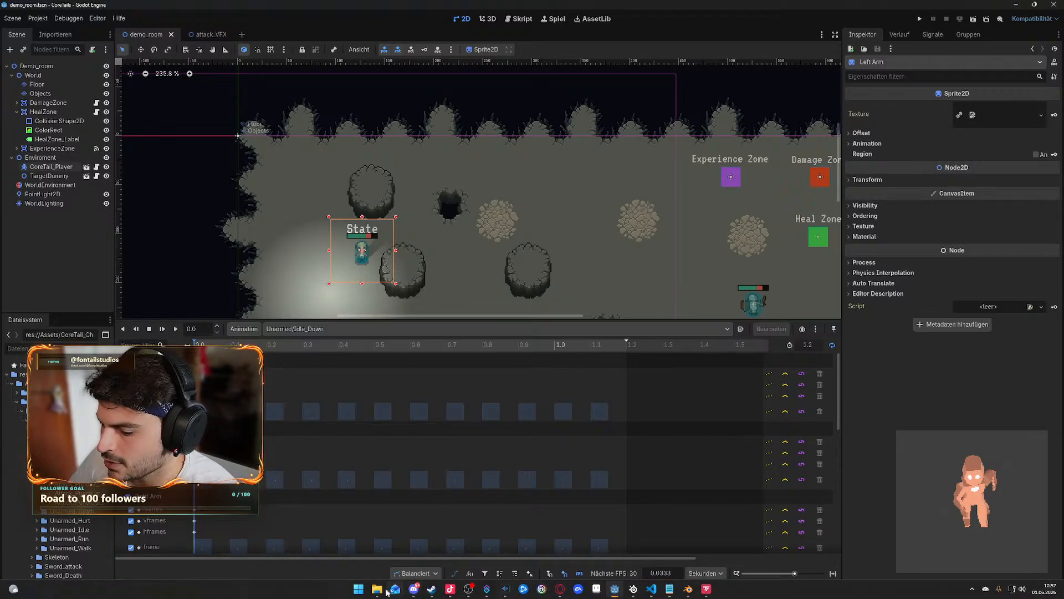
- Return to the 00_front folder in File Explorer and step through head frames Head_front_0003 to Head_front_0008
{"action": "left_click", "coordinate": [384, 591]}
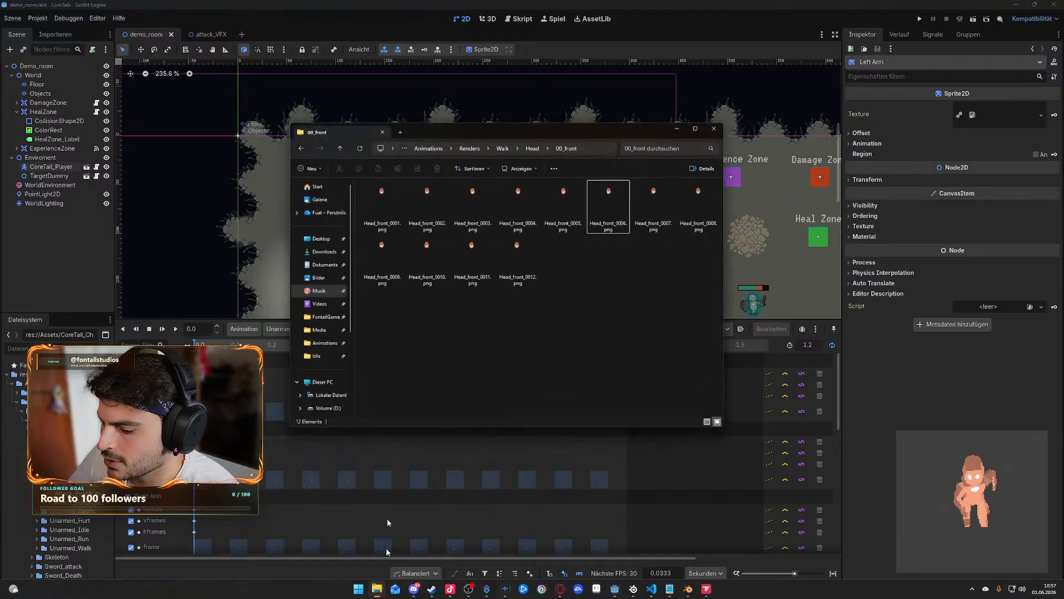
{"action": "left_click", "coordinate": [475, 198]}
{"action": "left_click", "coordinate": [535, 199]}
{"action": "left_click", "coordinate": [574, 203]}
{"action": "left_click", "coordinate": [654, 208]}
{"action": "left_click", "coordinate": [703, 207]}
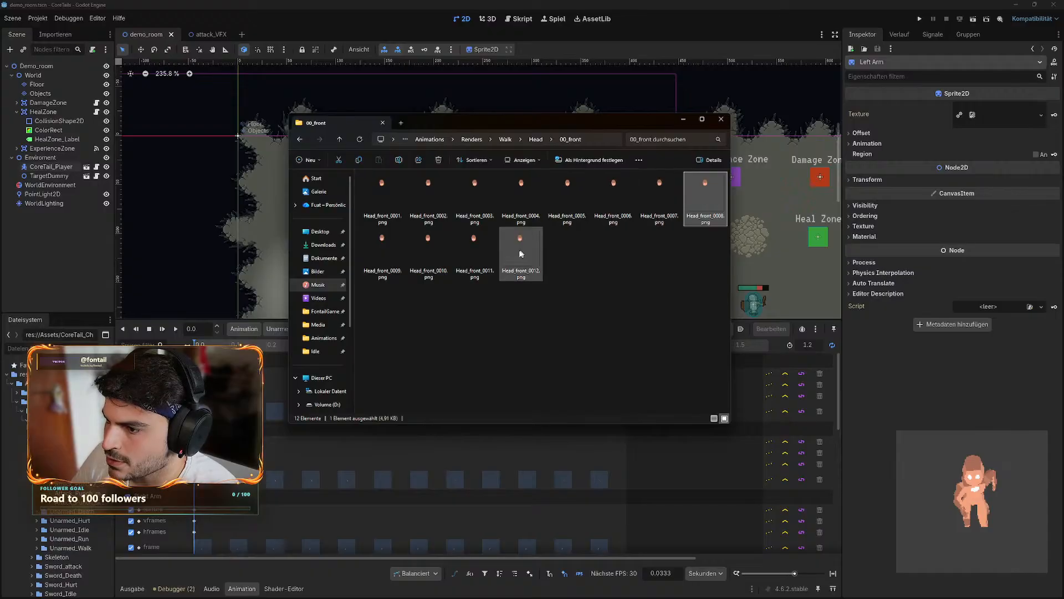
- Go through the head's front walk frames from Head_front_0001 to Head_front_0012 to consider the frame sequence
{"action": "left_click", "coordinate": [385, 201]}
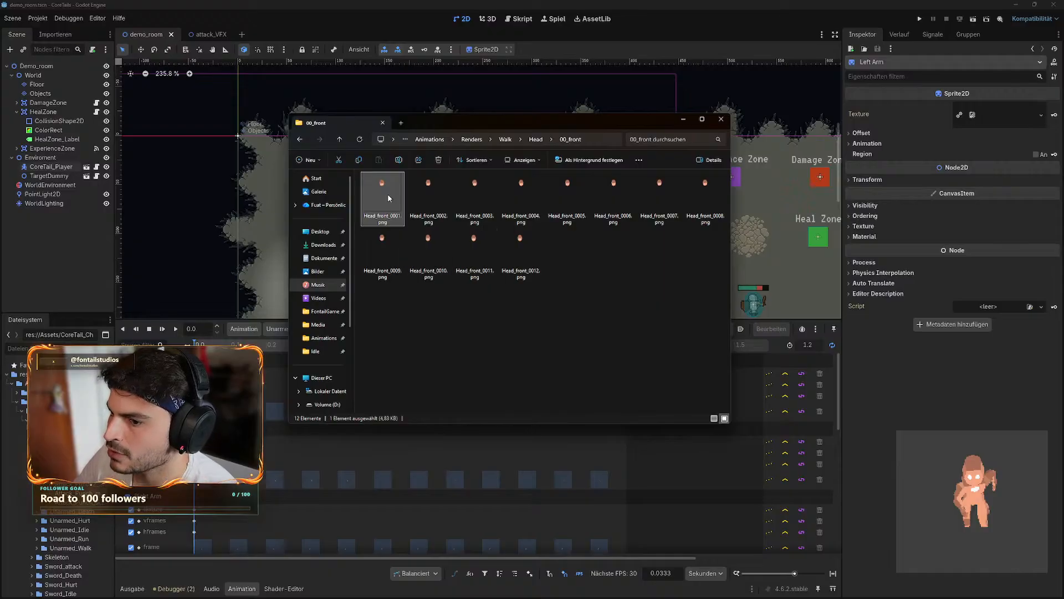
{"action": "left_click", "coordinate": [416, 188]}
{"action": "left_click", "coordinate": [475, 193]}
{"action": "left_click", "coordinate": [542, 195]}
{"action": "left_click", "coordinate": [561, 192]}
{"action": "left_click", "coordinate": [606, 192]}
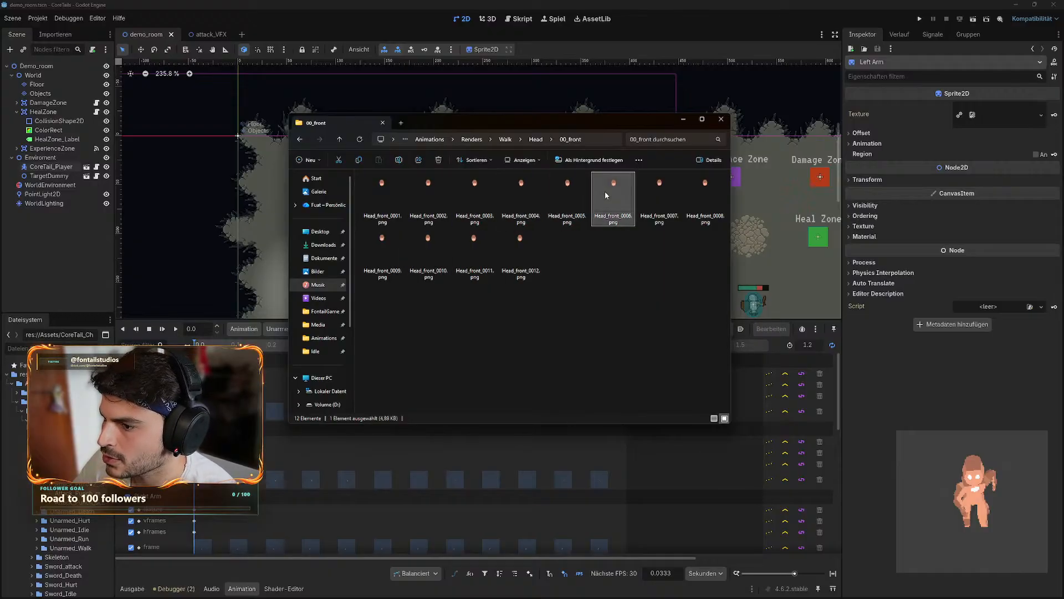
{"action": "left_click", "coordinate": [659, 193]}
{"action": "left_click", "coordinate": [704, 193]}
{"action": "left_click", "coordinate": [430, 252]}
{"action": "left_click", "coordinate": [520, 244]}
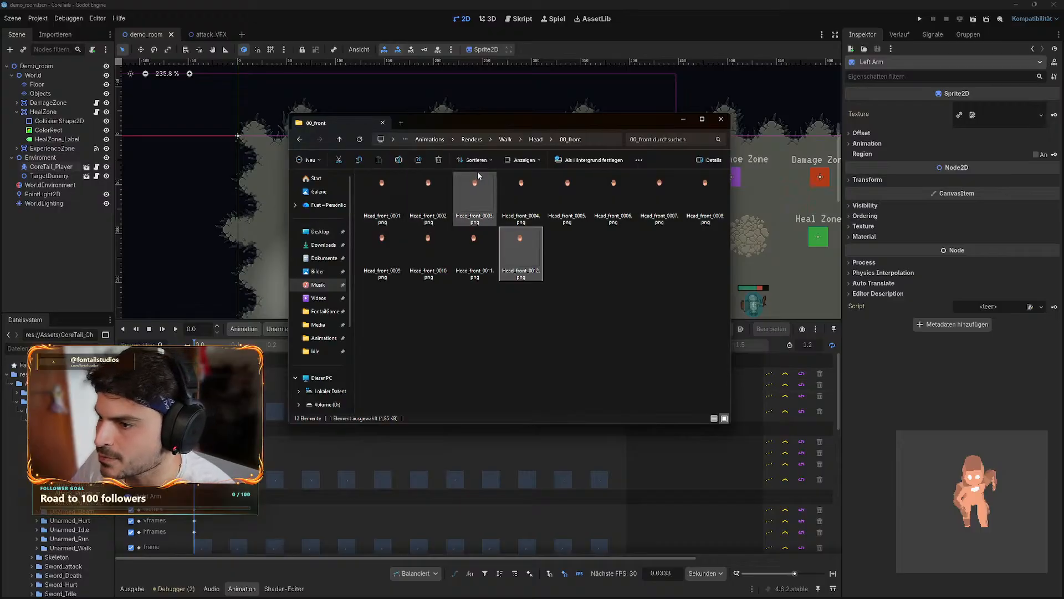
- Go up to the Head folder of the Walk renders and look over its direction folders from 00_front to 07_front_right
{"action": "left_click", "coordinate": [535, 139]}
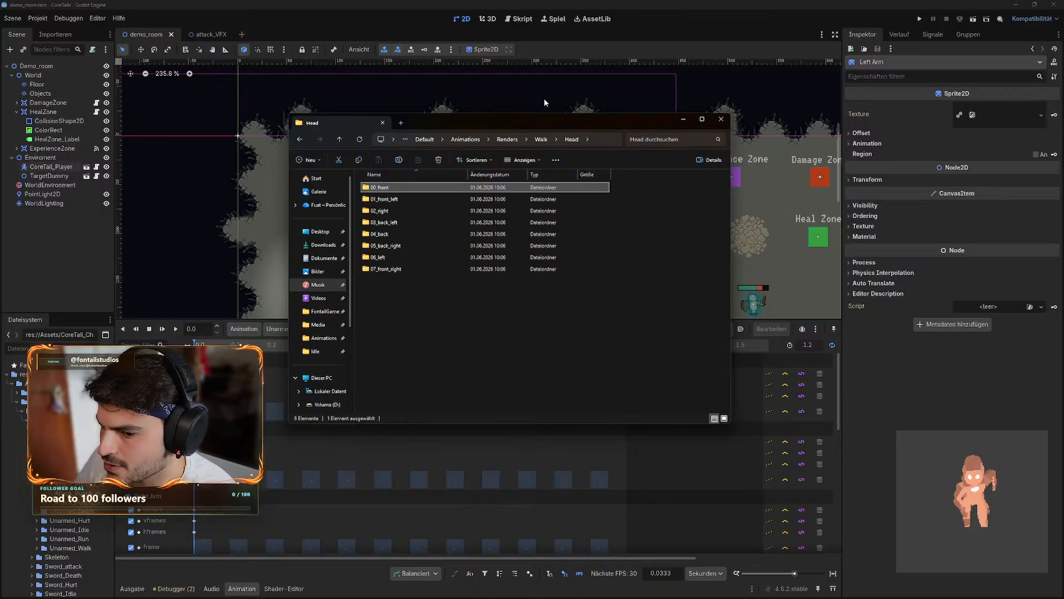
{"action": "left_click_drag", "start_coordinate": [438, 328], "coordinate": [392, 185]}
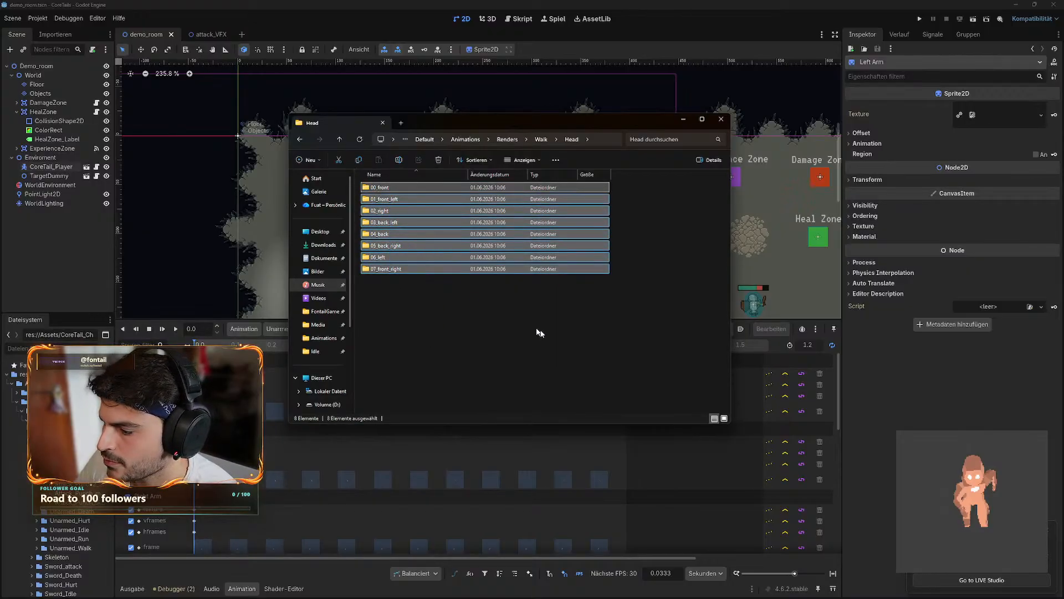
{"action": "left_click", "coordinate": [434, 383]}
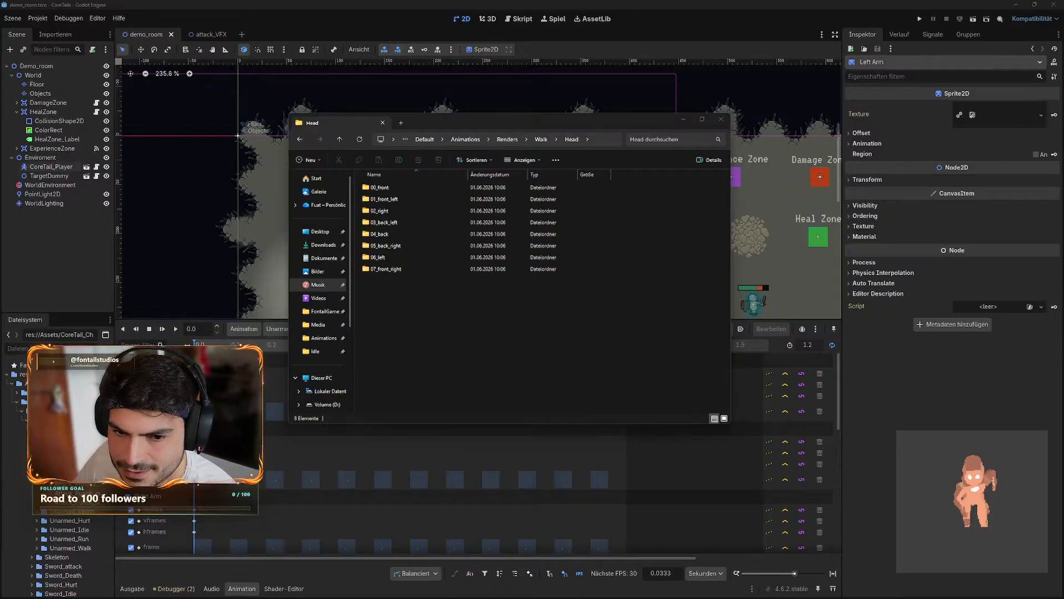
{"action": "left_click", "coordinate": [493, 325]}
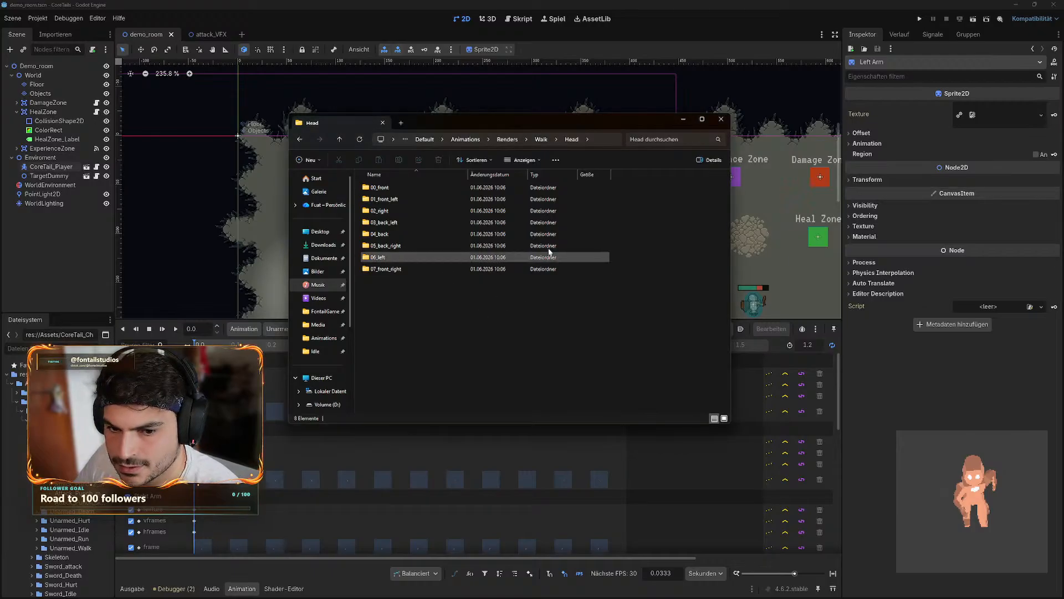
{"action": "left_click", "coordinate": [388, 189]}
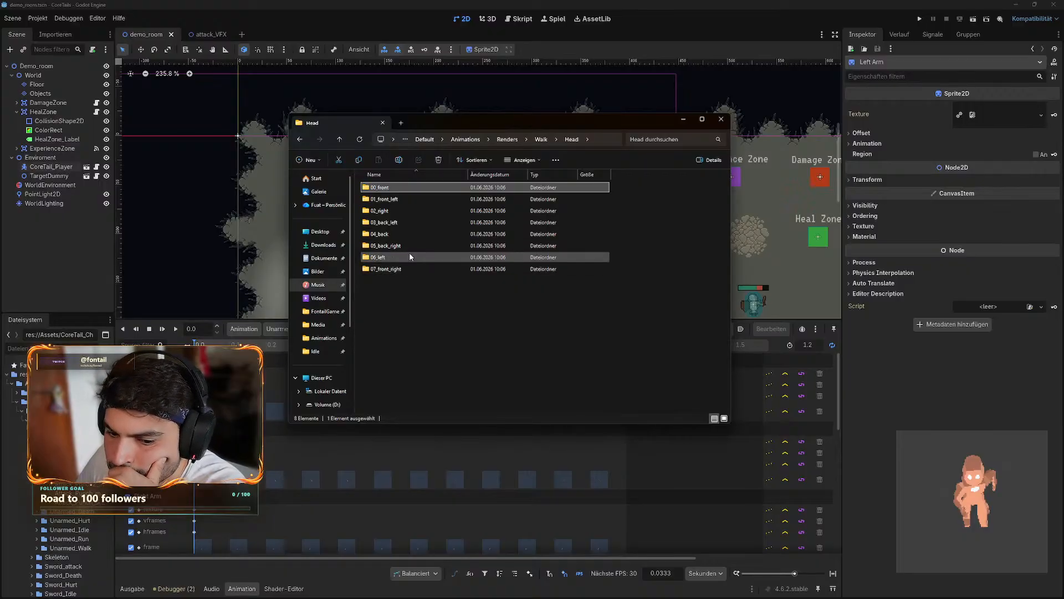
{"action": "left_click_drag", "start_coordinate": [427, 302], "coordinate": [385, 187]}
{"action": "left_click", "coordinate": [427, 311]}
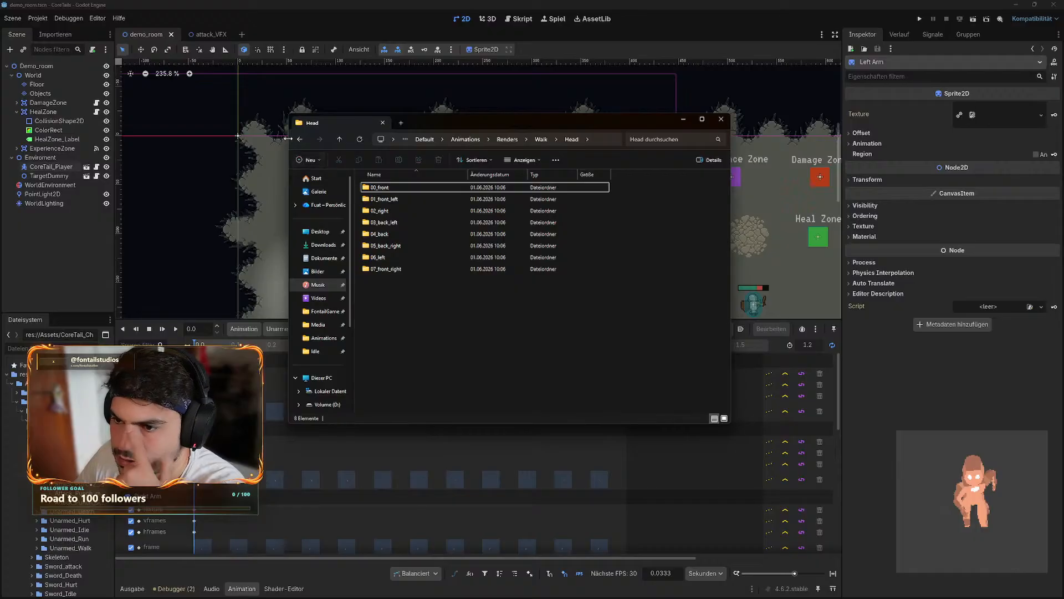
- Recheck the head's 00_front frames, and go up to the Walk folder to review its body-part folders
{"action": "double_click", "coordinate": [380, 187]}
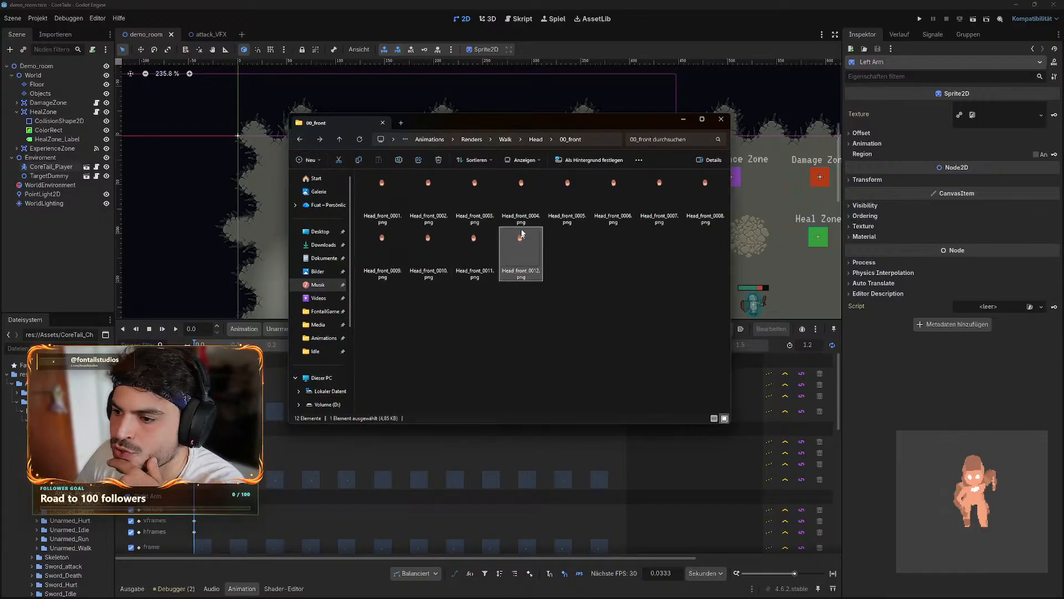
{"action": "left_click", "coordinate": [503, 139]}
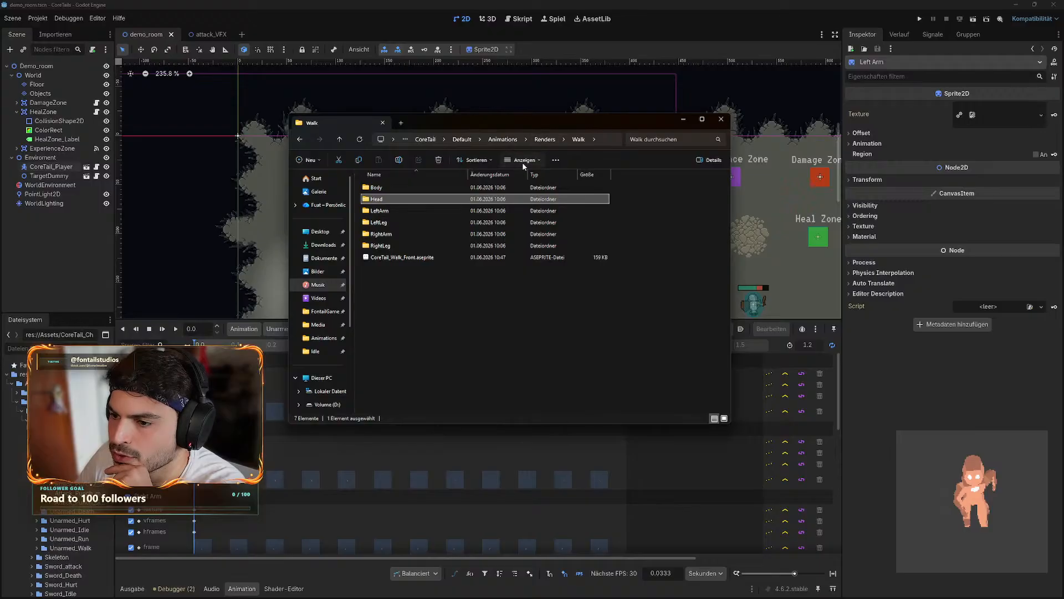
{"action": "left_click", "coordinate": [461, 295]}
{"action": "left_click_drag", "start_coordinate": [680, 252], "coordinate": [415, 211]}
{"action": "left_click", "coordinate": [448, 388]}
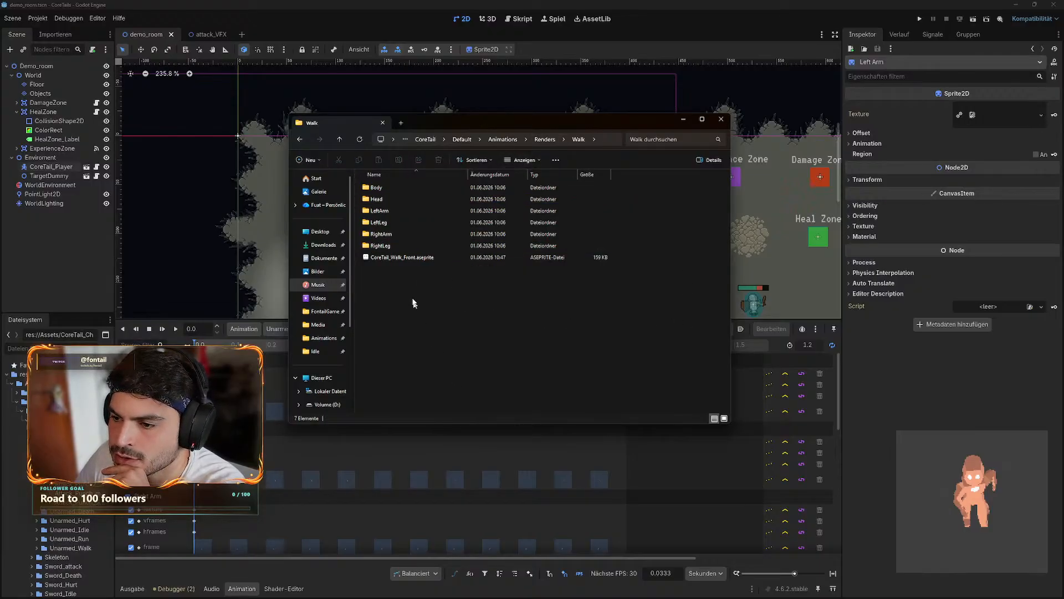
- Go up to the Renders folder and review the Death, Idle, Run and Walk animation folders
{"action": "left_click", "coordinate": [545, 139]}
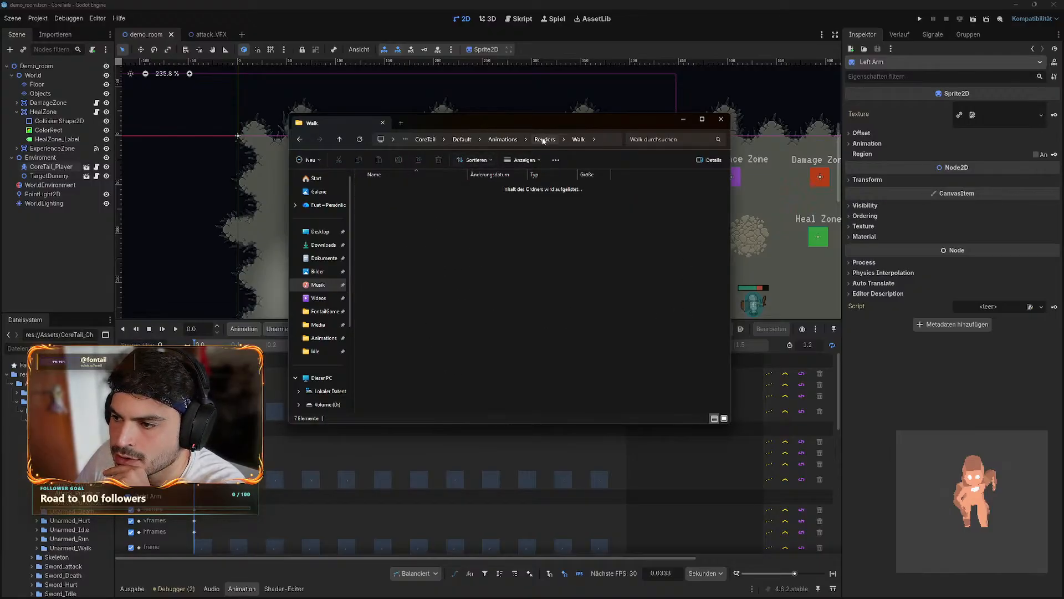
{"action": "left_click", "coordinate": [505, 141]}
{"action": "double_click", "coordinate": [398, 190]}
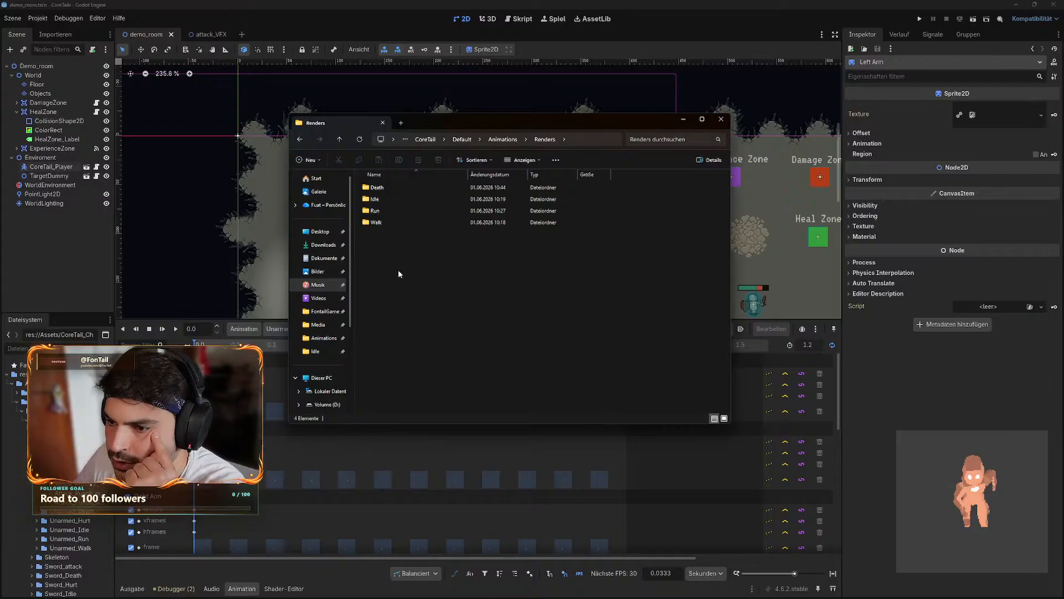
{"action": "mouse_move", "coordinate": [400, 273]}
{"action": "left_mouse_down"}
{"action": "mouse_move", "coordinate": [375, 241]}
{"action": "mouse_move", "coordinate": [382, 186]}
{"action": "mouse_move", "coordinate": [401, 285]}
{"action": "left_mouse_up"}
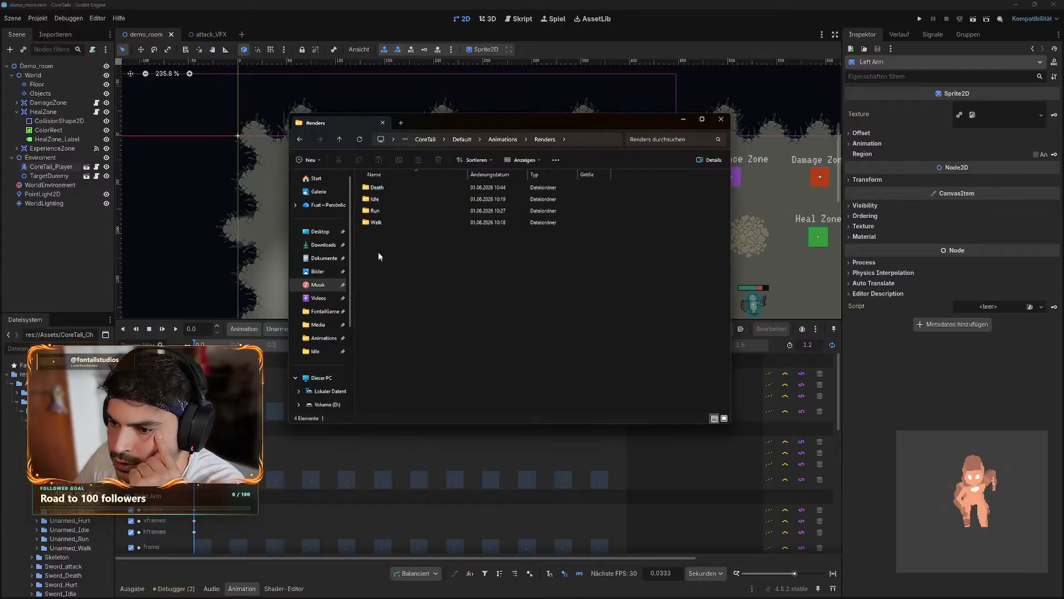
{"action": "left_click_drag", "start_coordinate": [384, 245], "coordinate": [386, 188]}
{"action": "left_click", "coordinate": [398, 282]}
- Inspect the direction folders inside the Idle animation's Head folder, and return to the demo_room scene in Godot
{"action": "double_click", "coordinate": [390, 202]}
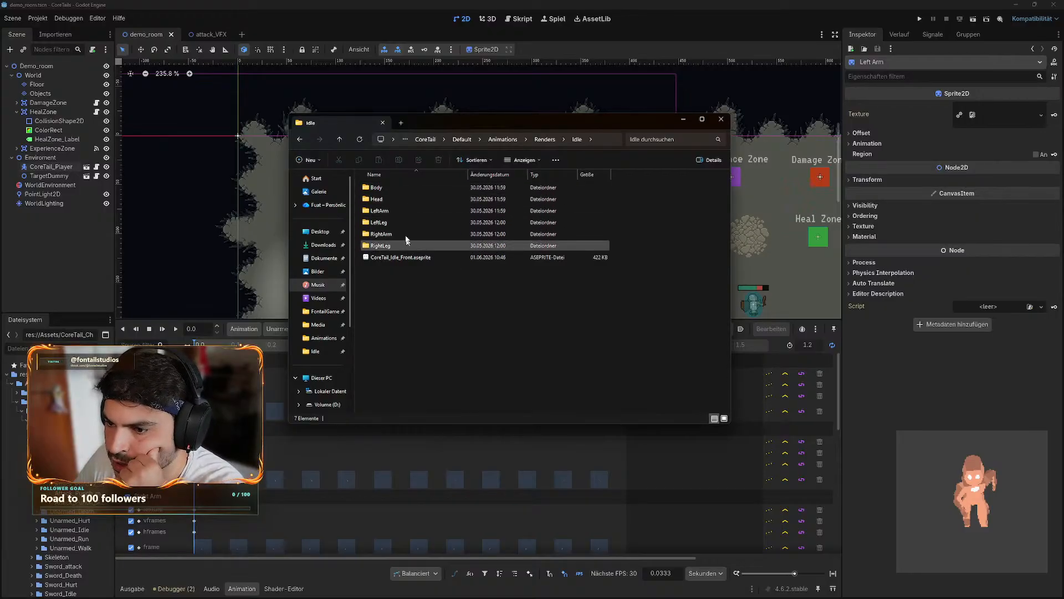
{"action": "double_click", "coordinate": [387, 201]}
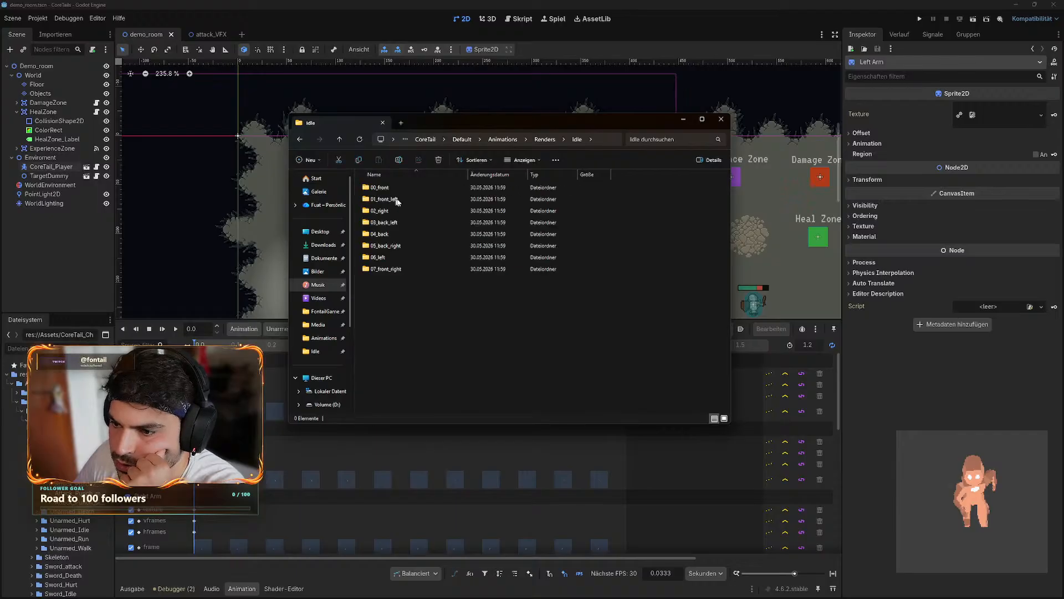
{"action": "left_click_drag", "start_coordinate": [422, 291], "coordinate": [383, 179]}
{"action": "left_click", "coordinate": [440, 345]}
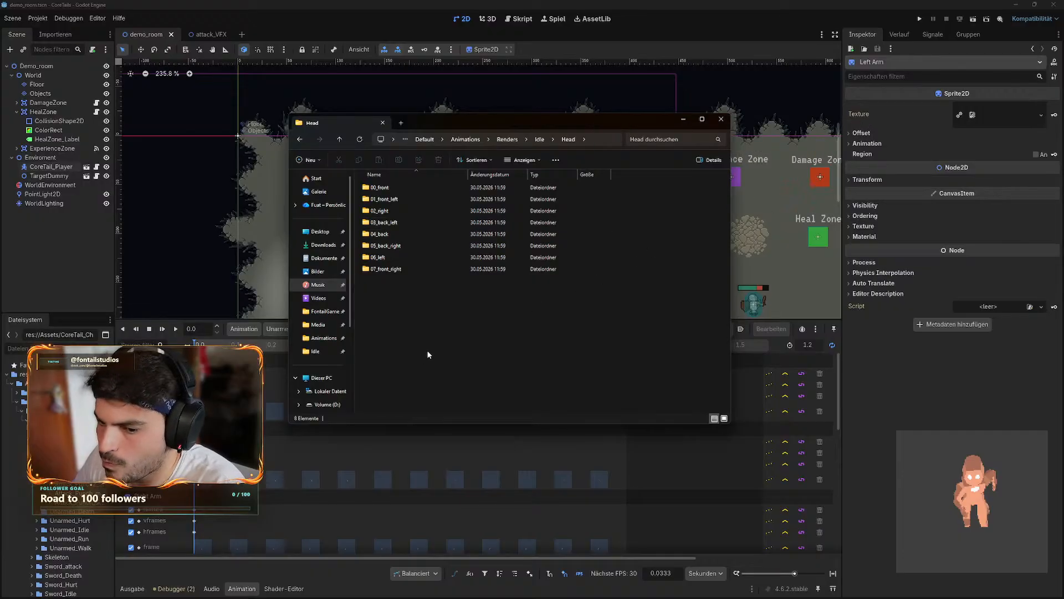
{"action": "left_click", "coordinate": [272, 4]}
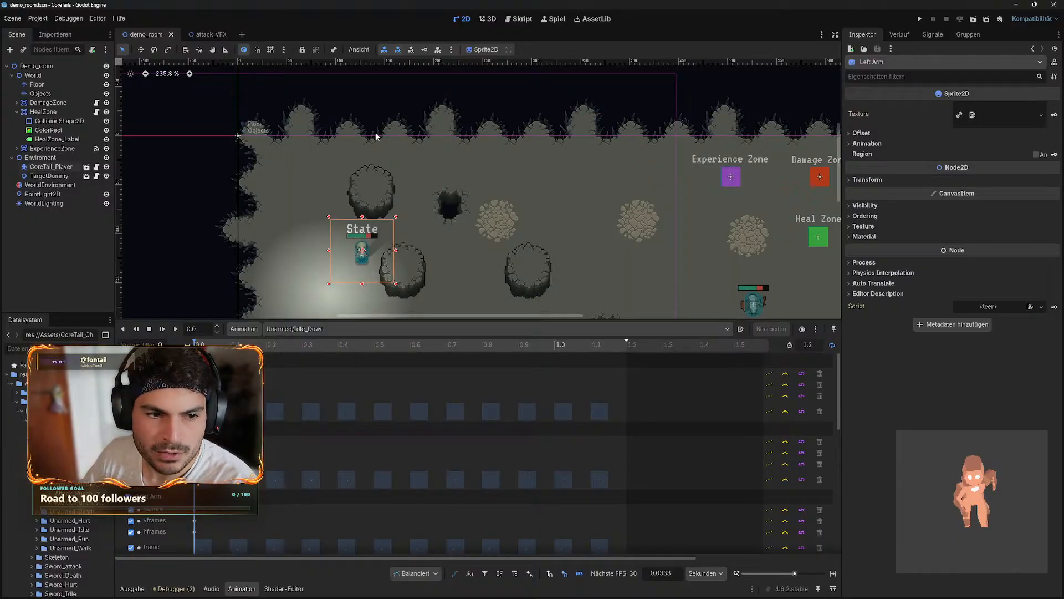